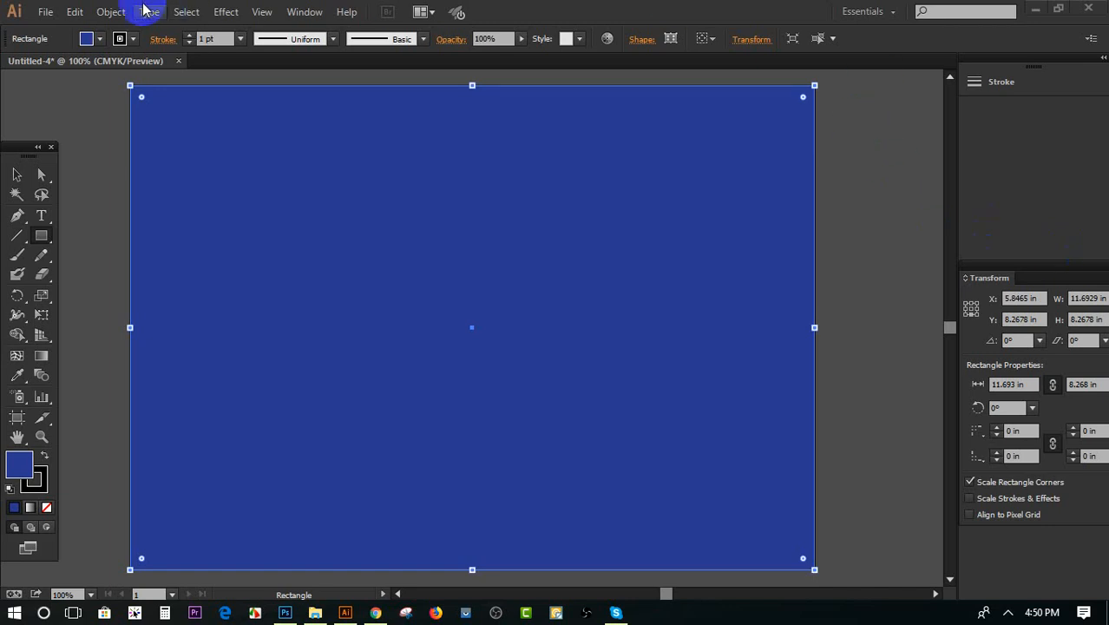
pyautogui.click(113, 12)
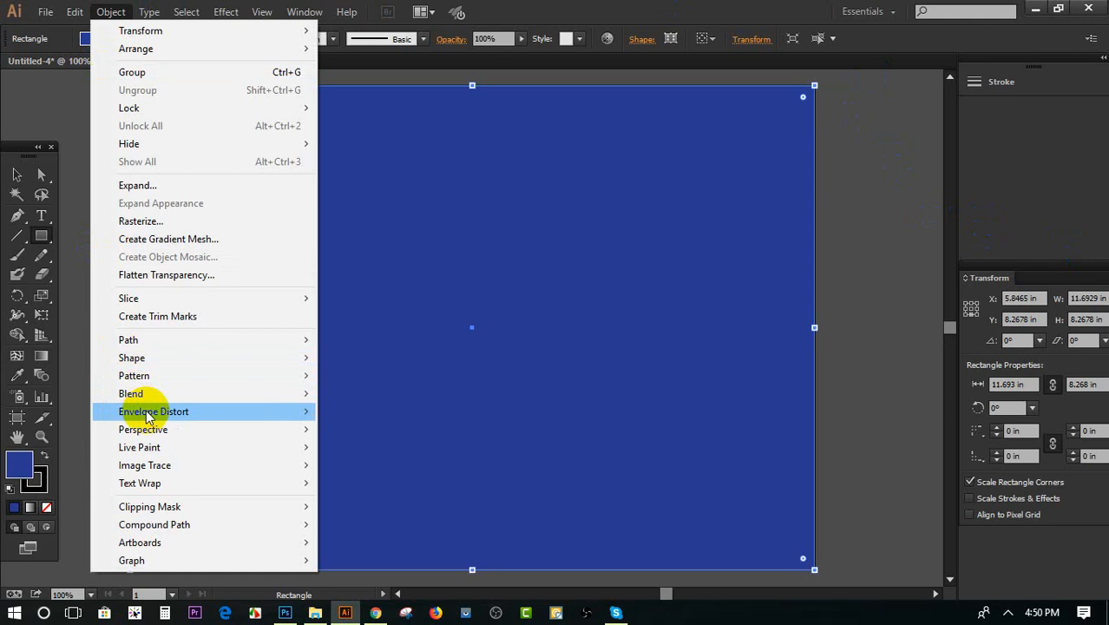
pyautogui.moveTo(145, 347)
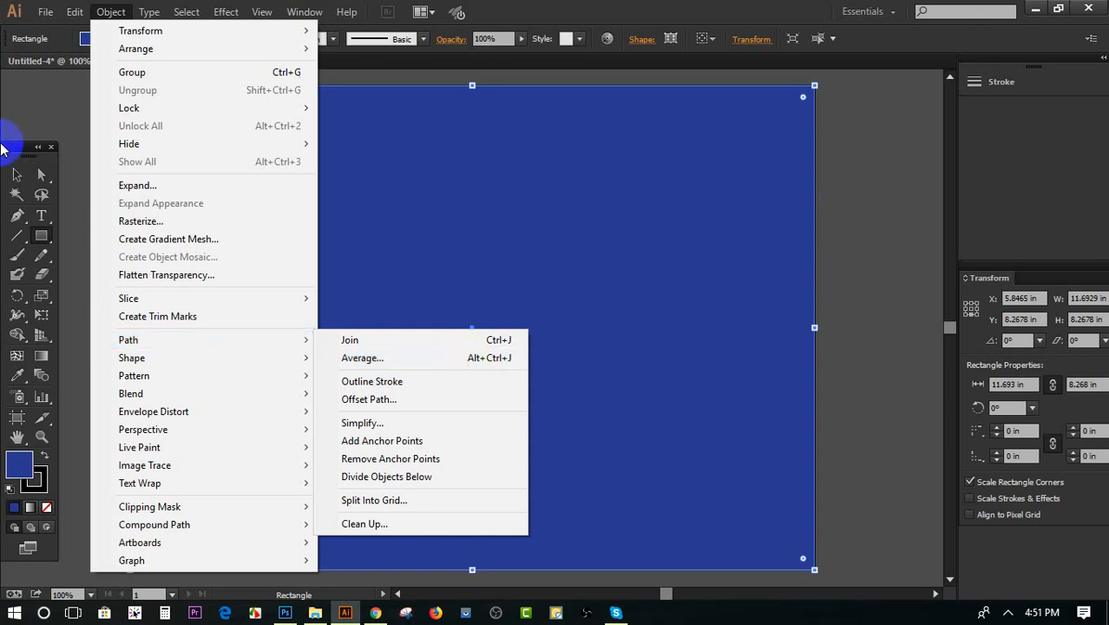
pyautogui.click(36, 175)
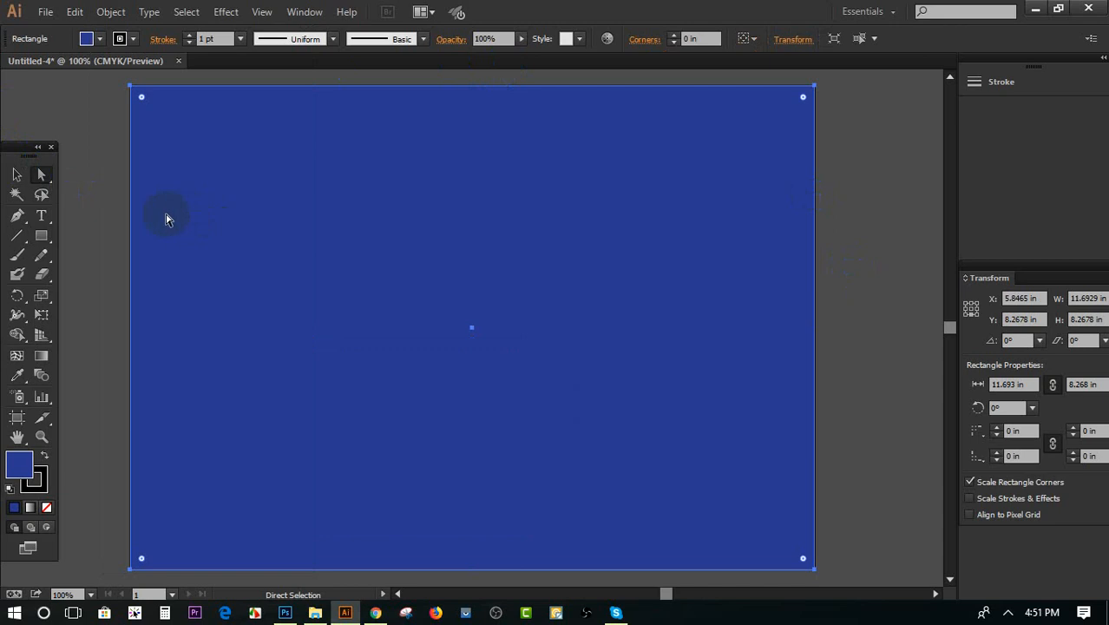
pyautogui.click(110, 12)
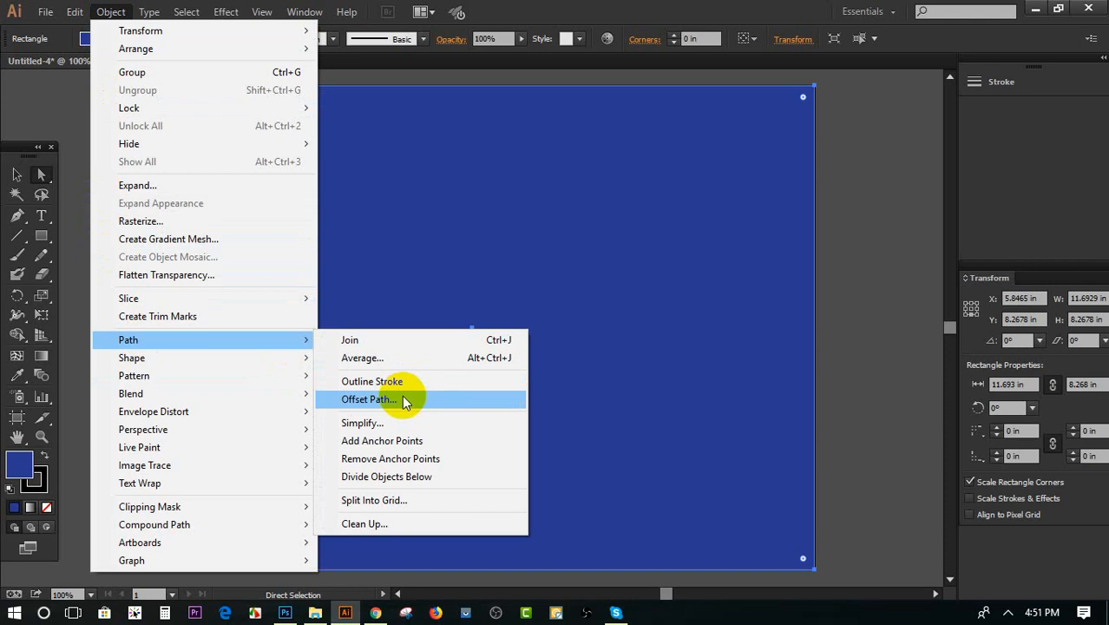
pyautogui.click(500, 290)
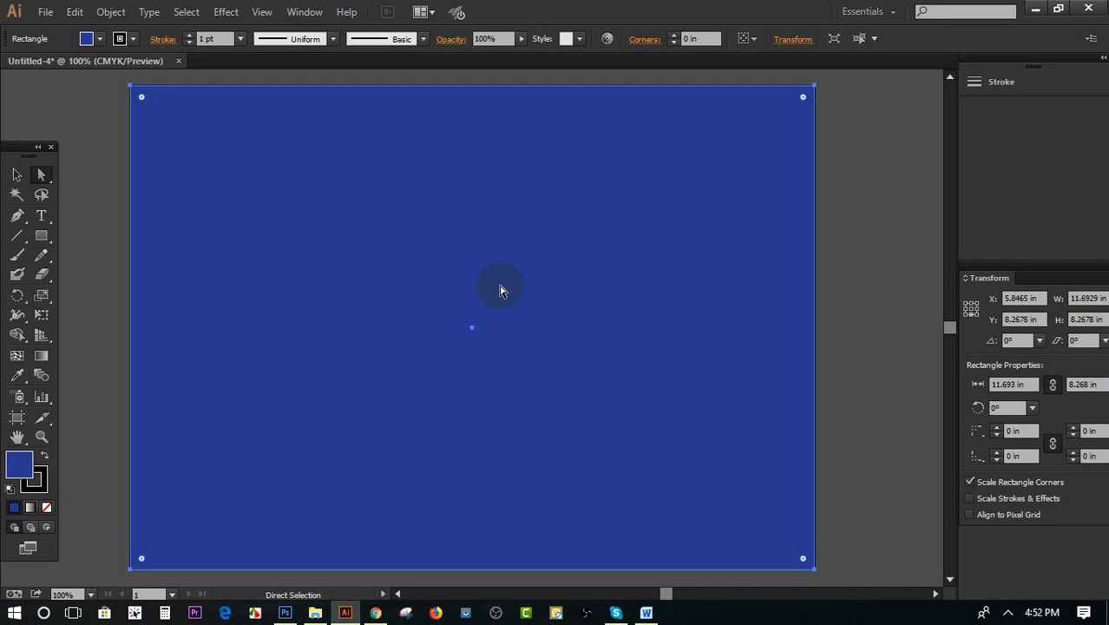
pyautogui.click(831, 246)
pyautogui.click(21, 174)
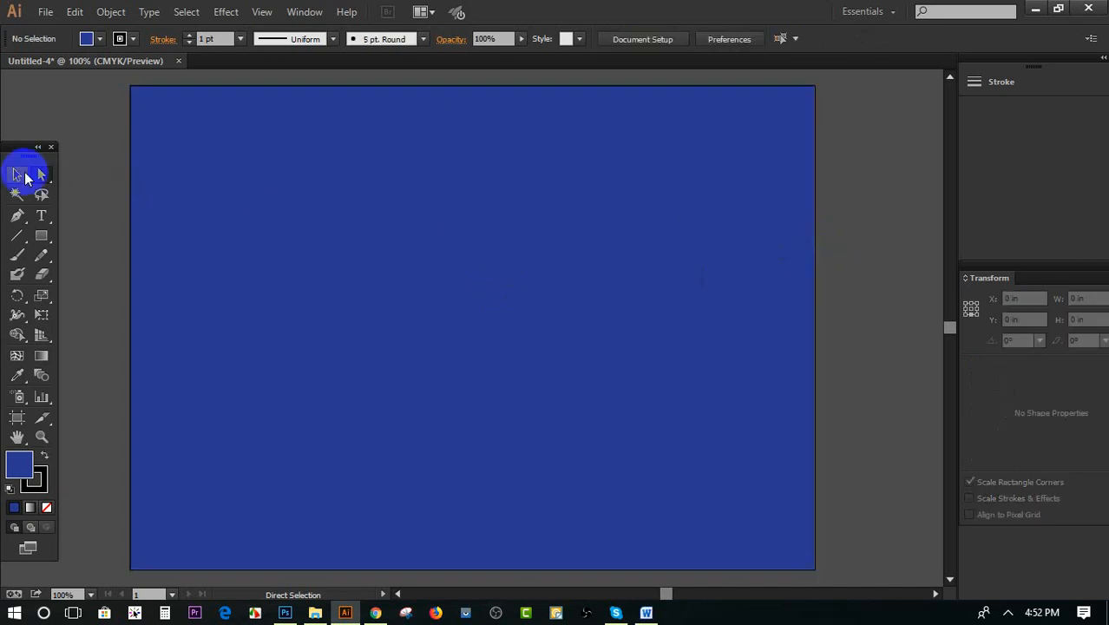
# Switch to File Explorer and open the ALL MOCK UP PSD folder on the Video (F:) drive
pyautogui.click(315, 612)
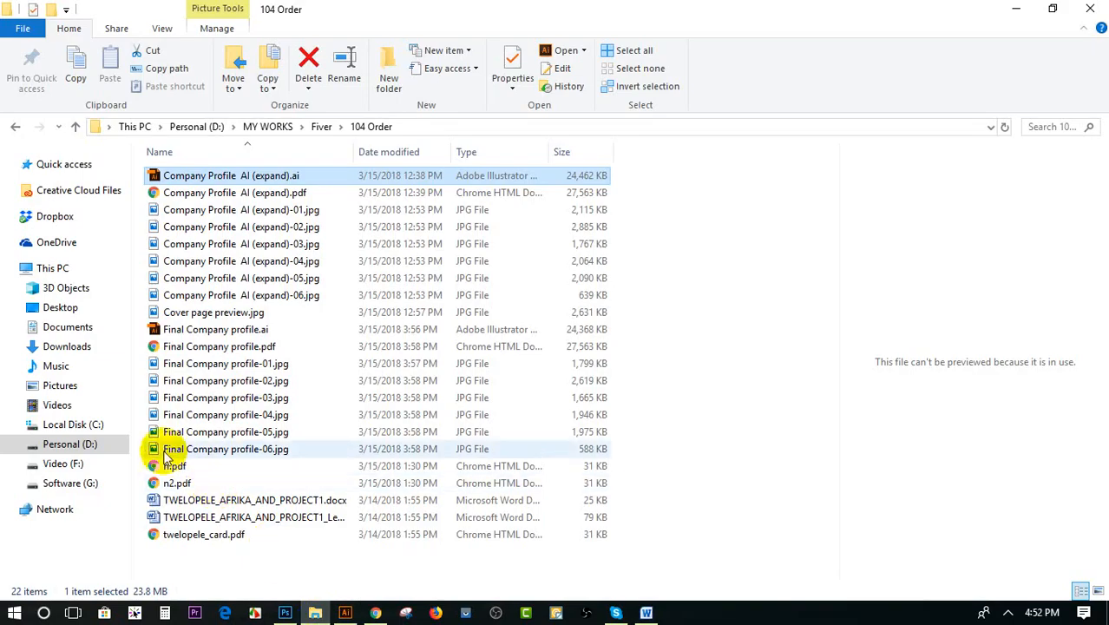
pyautogui.click(78, 463)
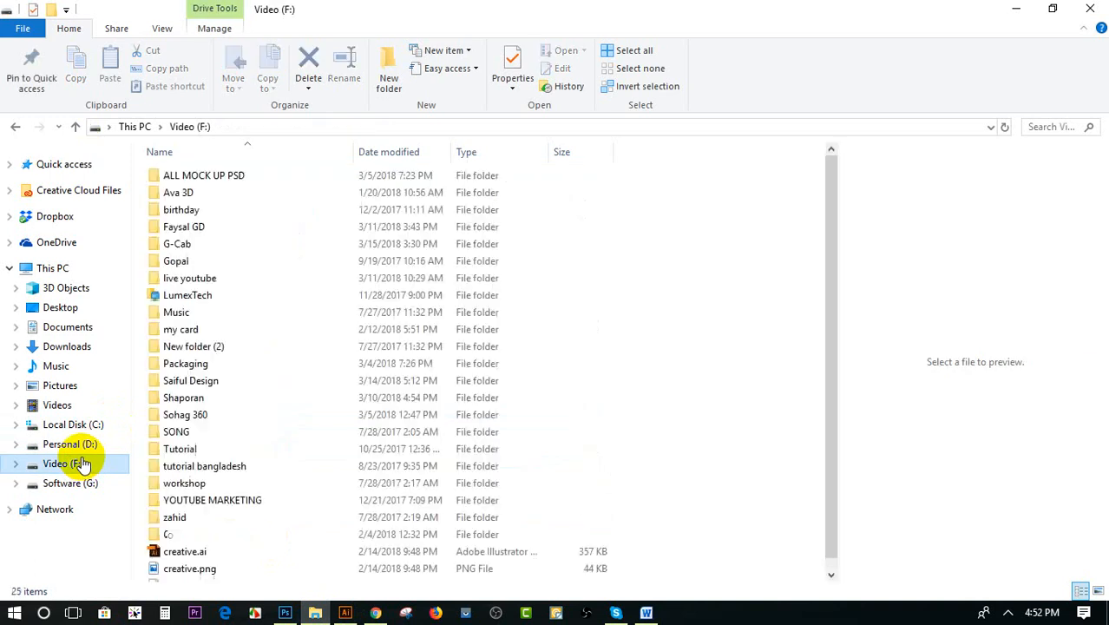
pyautogui.click(75, 482)
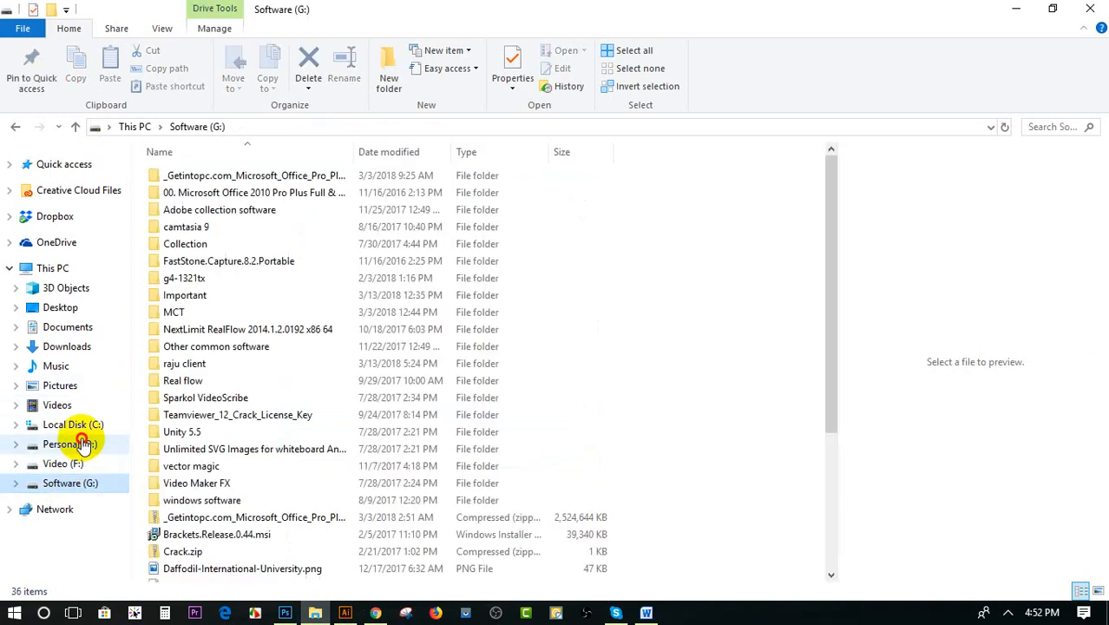
pyautogui.click(82, 445)
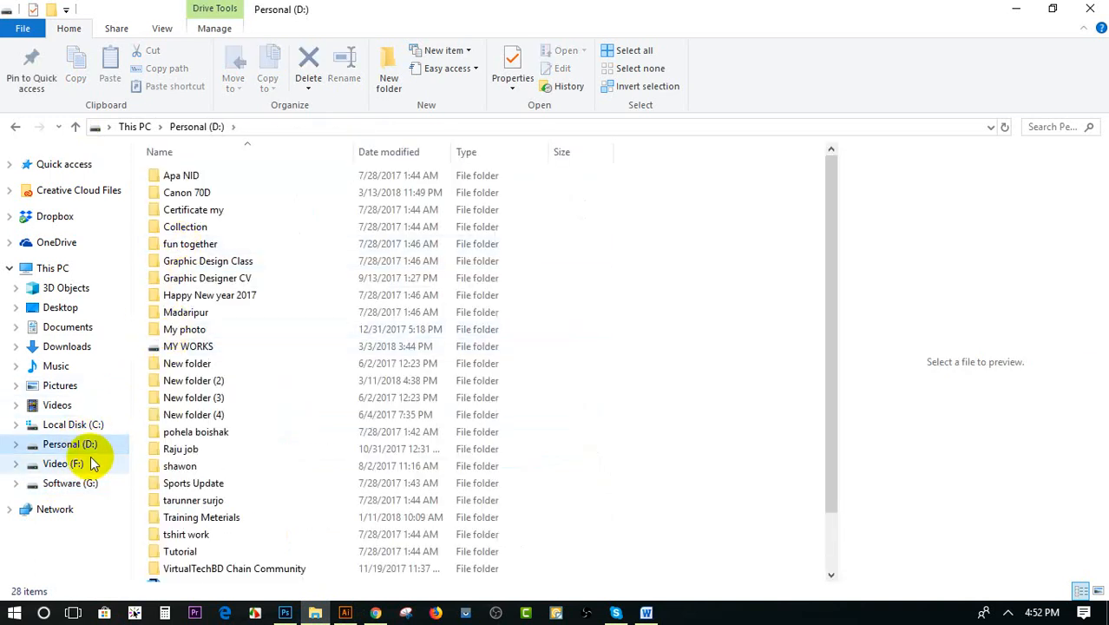
pyautogui.click(79, 463)
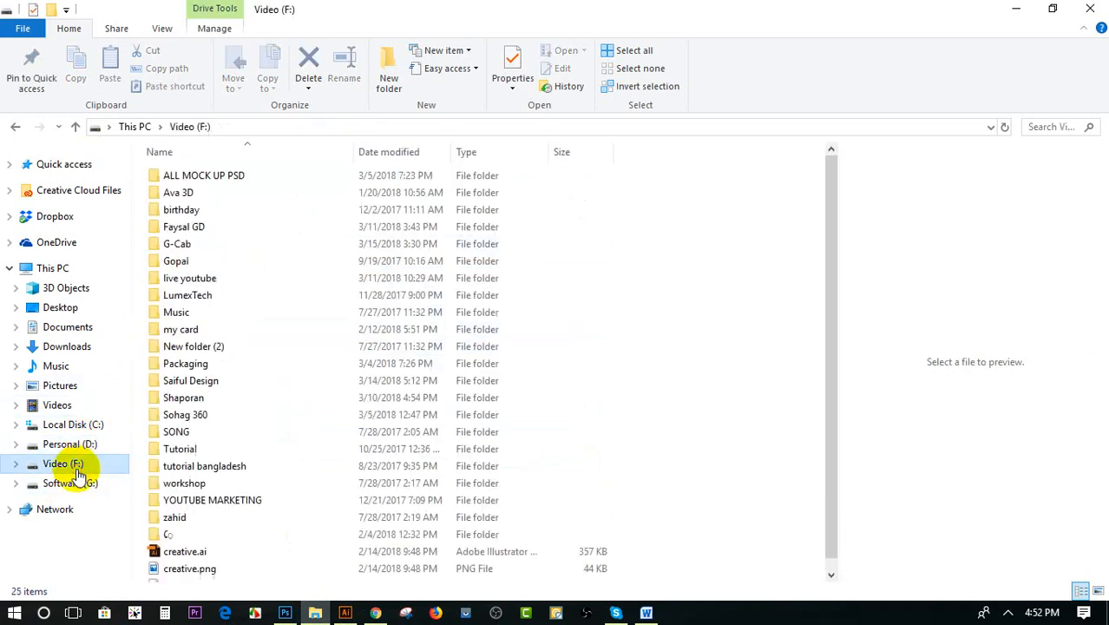
pyautogui.doubleClick(208, 181)
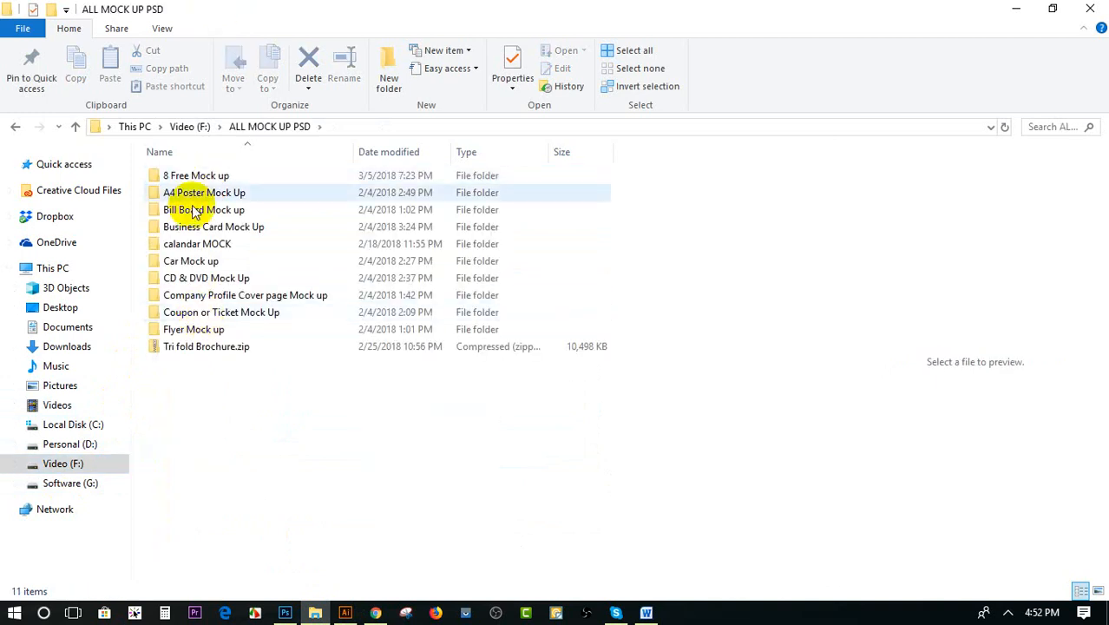
# Open "Graphic Design LIVE Class-Tri fold brochure mock up.psd" from the Tri fold Brochure folder inside 8 Free Mock up
pyautogui.doubleClick(192, 180)
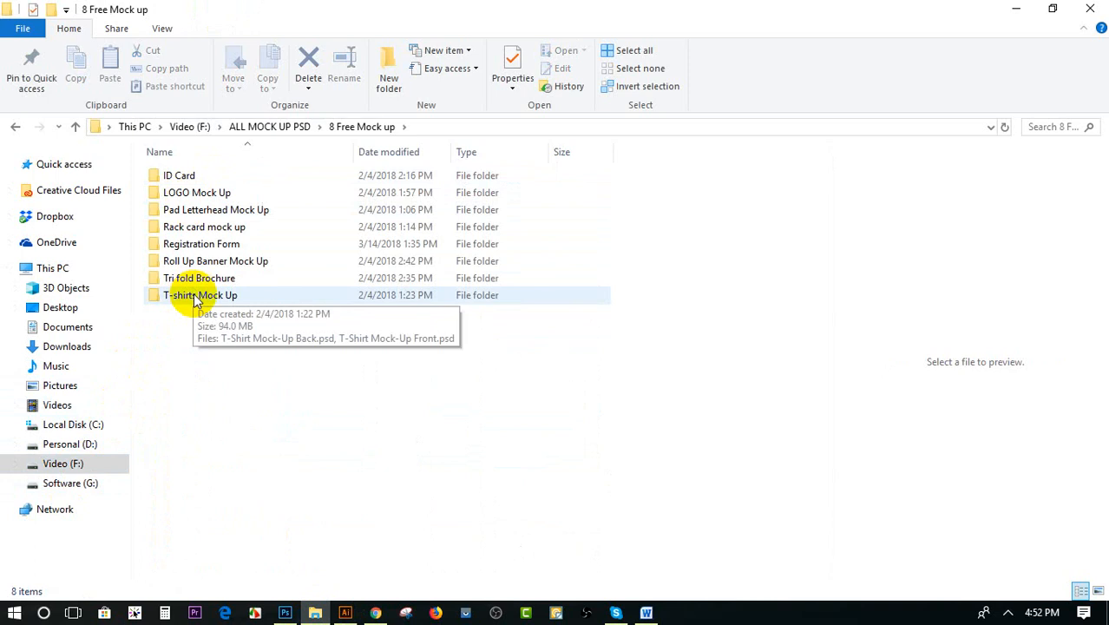
pyautogui.click(195, 296)
pyautogui.doubleClick(193, 278)
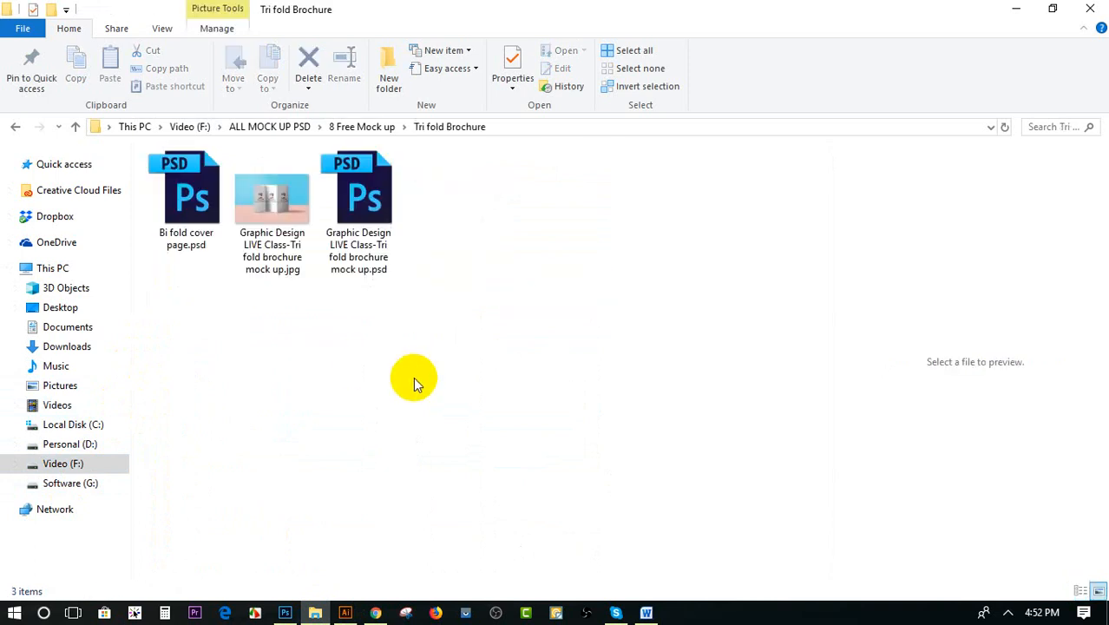
pyautogui.click(363, 216)
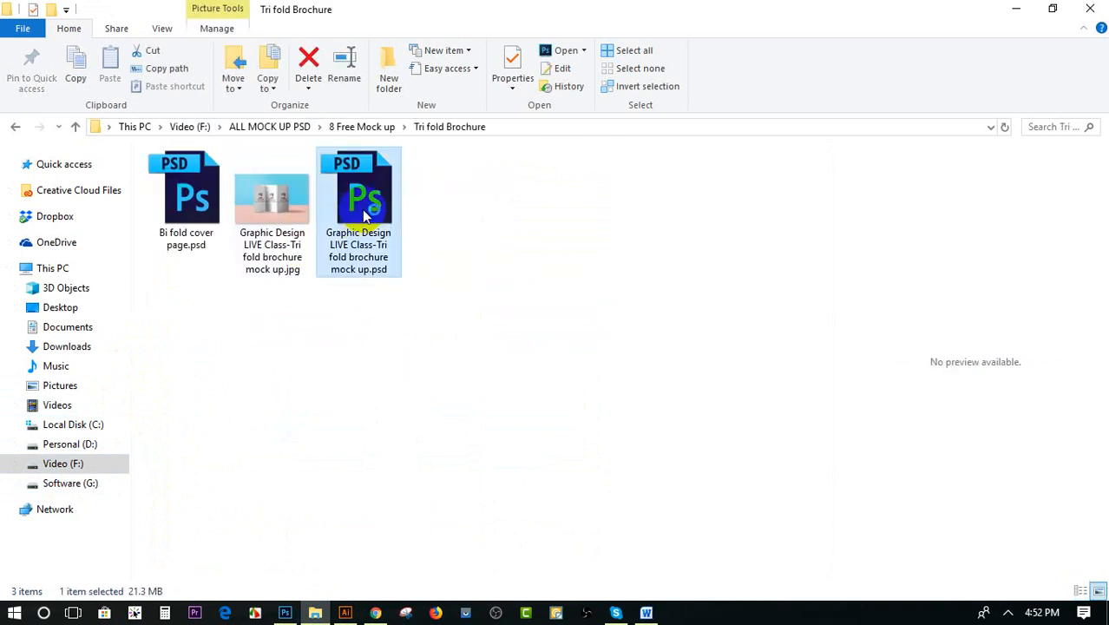
pyautogui.doubleClick(362, 209)
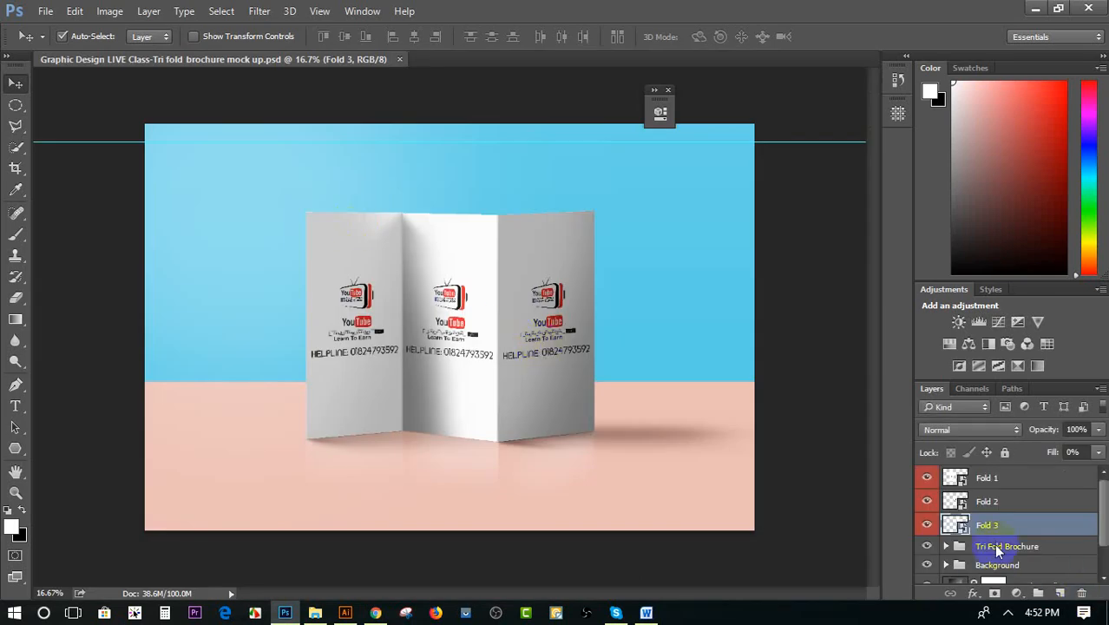
# Open the contents of the Fold 3 smart object and draw a dark blue rectangle about 937 by 1900 px over its artwork
pyautogui.doubleClick(954, 524)
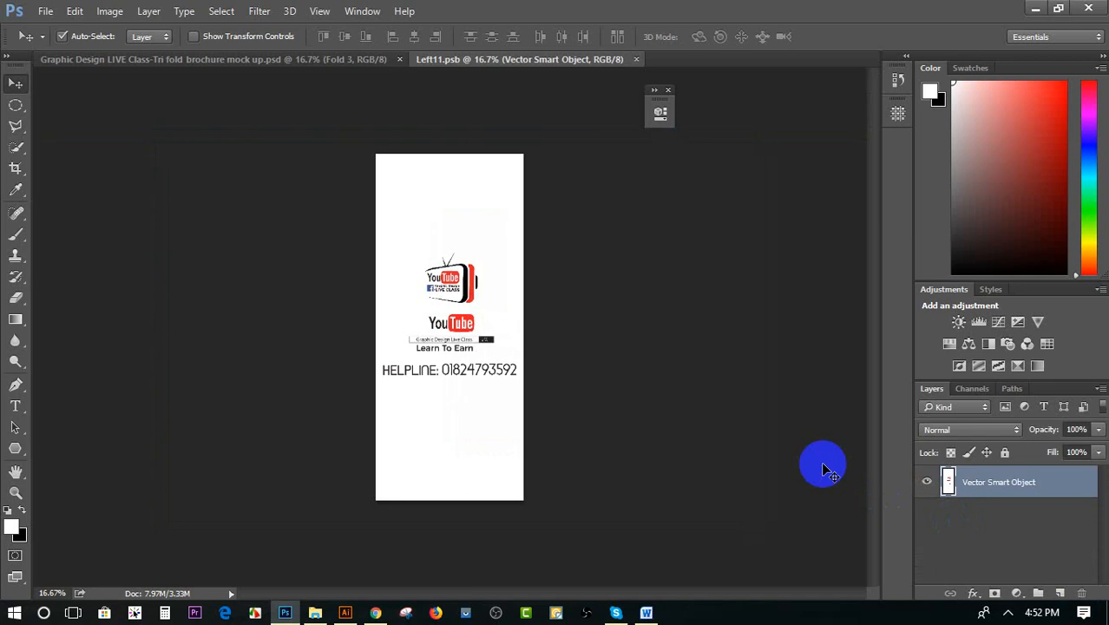
pyautogui.click(16, 449)
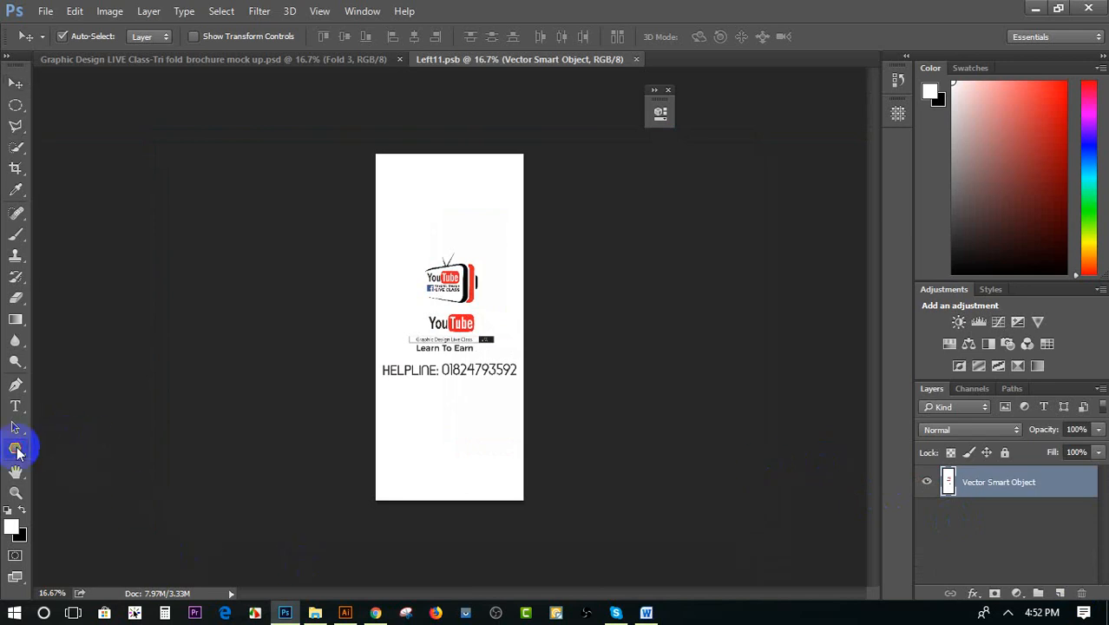
pyautogui.click(16, 449)
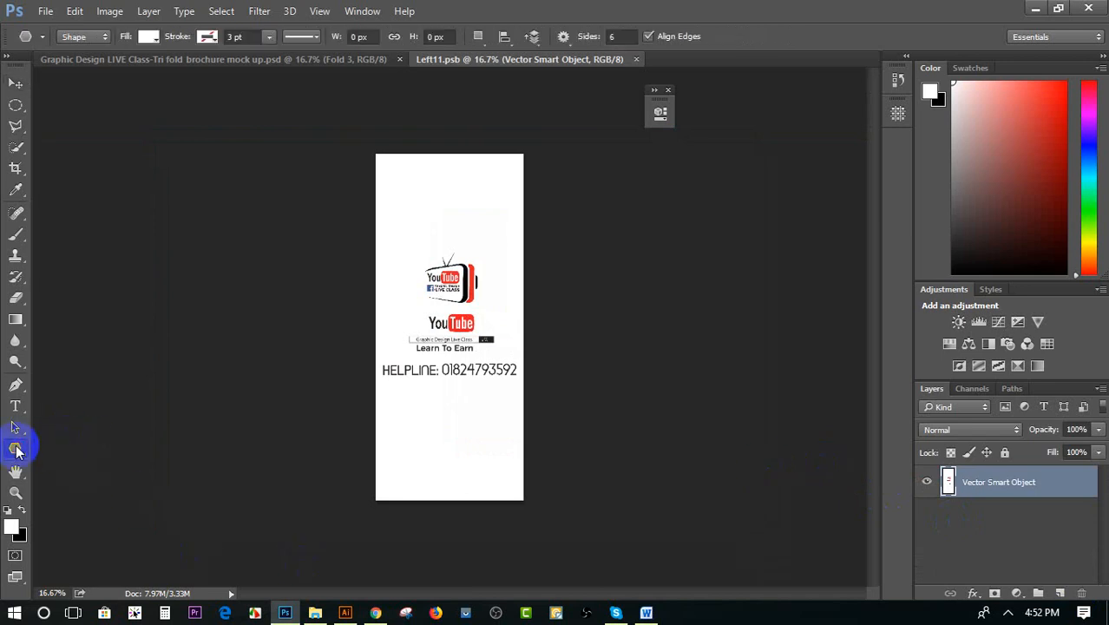
pyautogui.rightClick(15, 448)
pyautogui.click(81, 445)
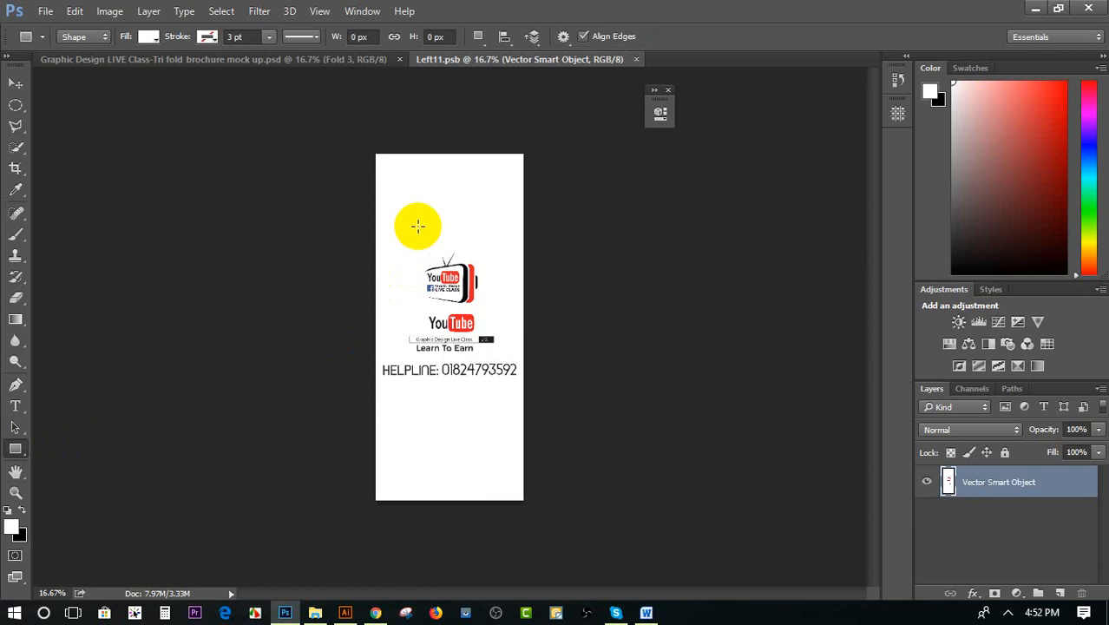
pyautogui.moveTo(388, 198); pyautogui.dragTo(513, 455)
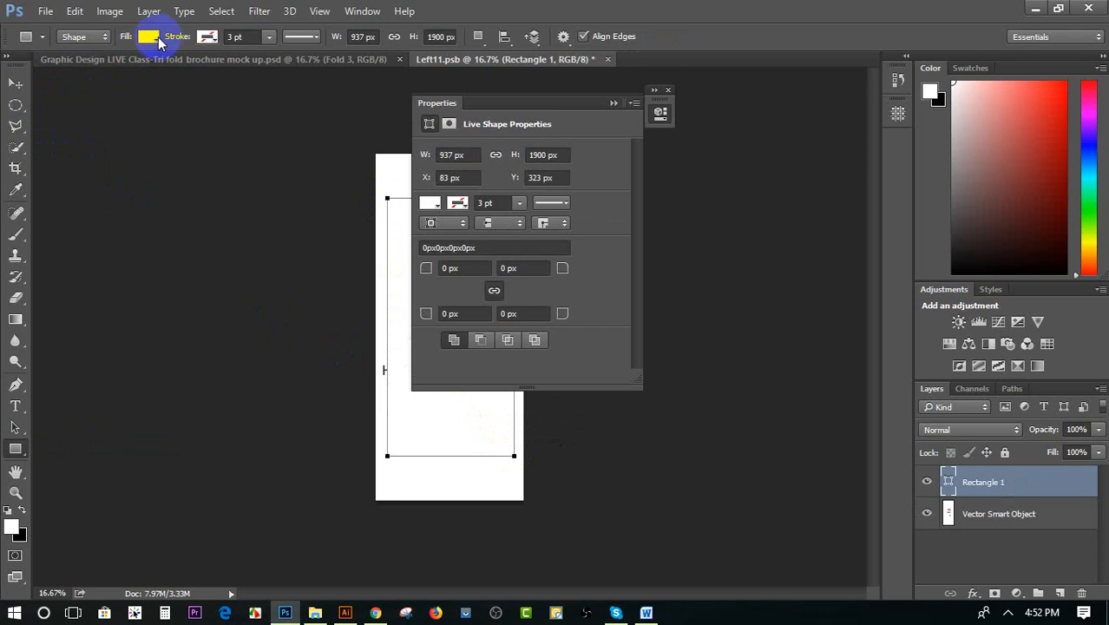
pyautogui.click(158, 40)
pyautogui.click(175, 173)
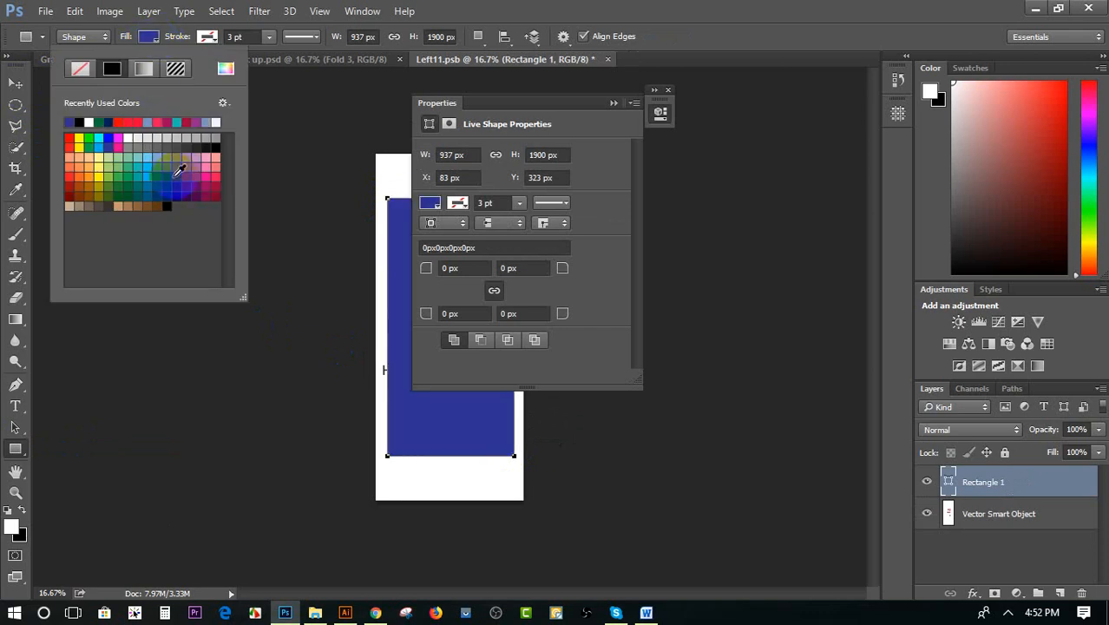
# Enlarge the blue rectangle to about 125.5% over the brochure panel, and delete it
pyautogui.click(15, 84)
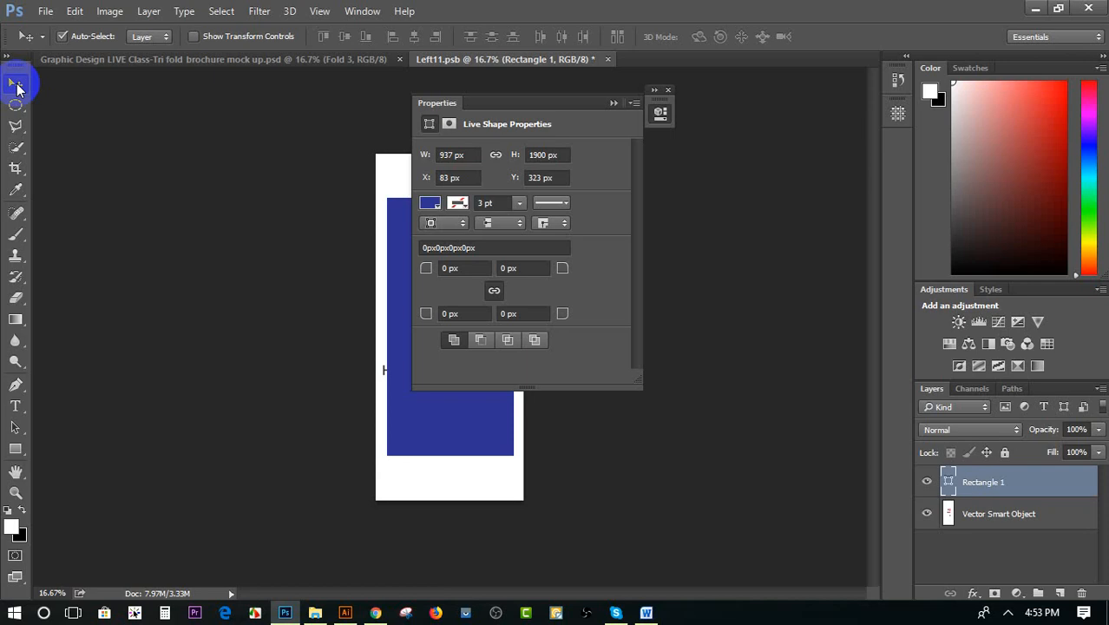
pyautogui.click(612, 104)
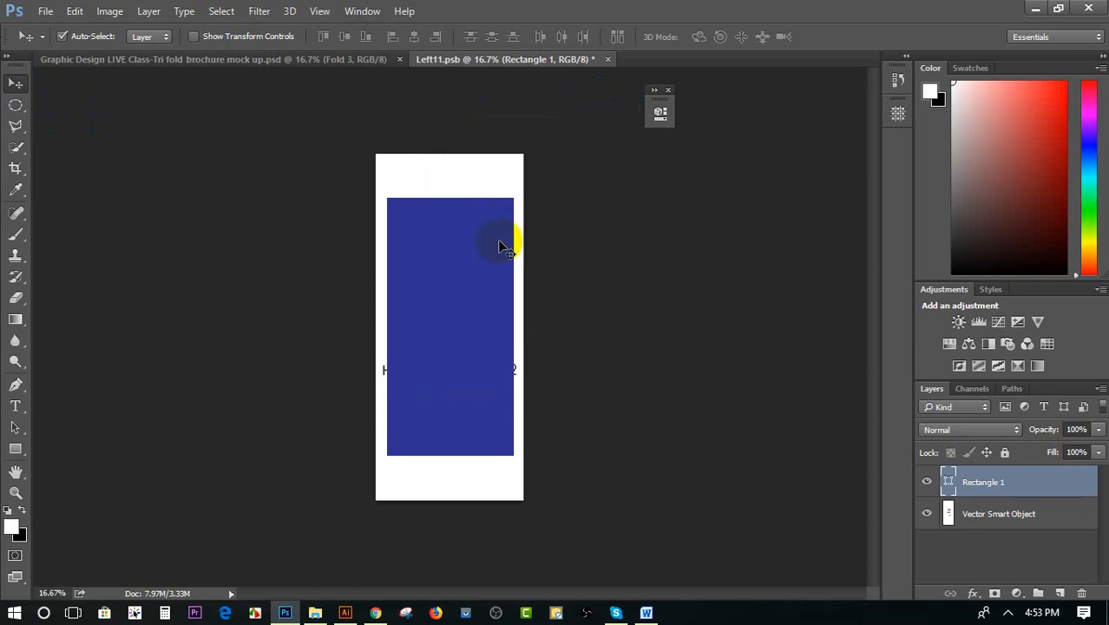
pyautogui.click(475, 260)
pyautogui.moveTo(475, 263); pyautogui.dragTo(478, 265)
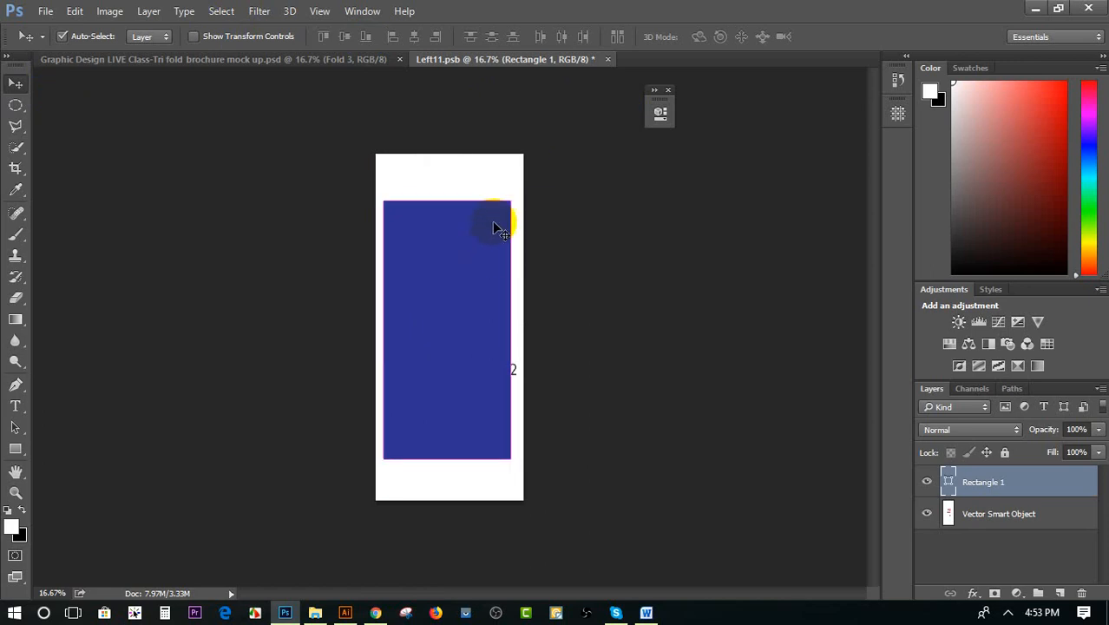
pyautogui.hotkey('ctrl', 't')
pyautogui.moveTo(509, 202); pyautogui.dragTo(526, 170)
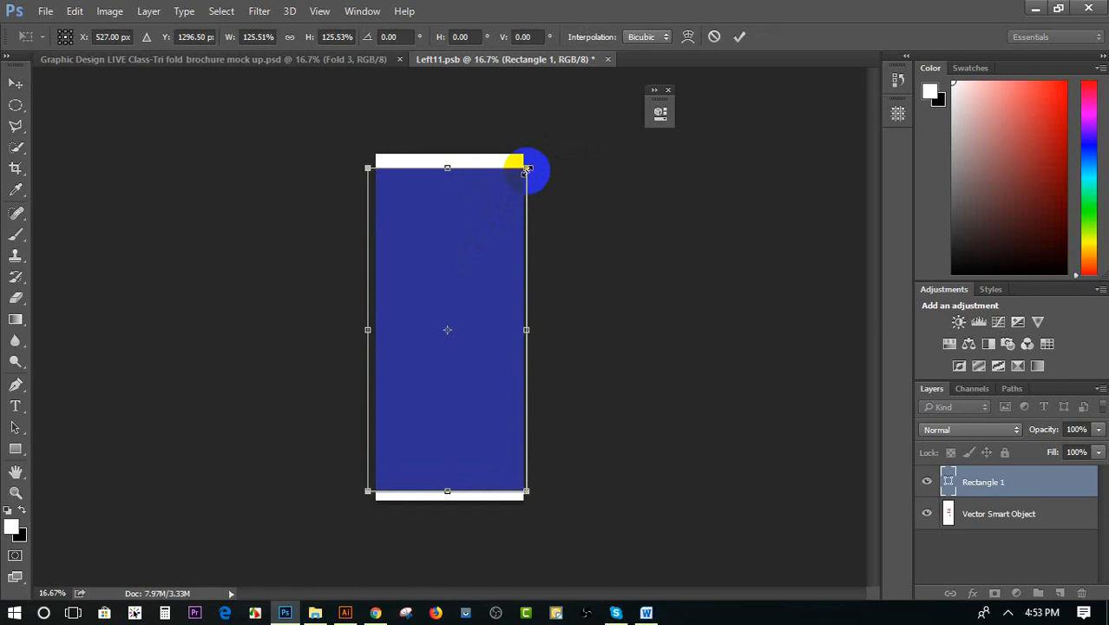
pyautogui.press('Return')
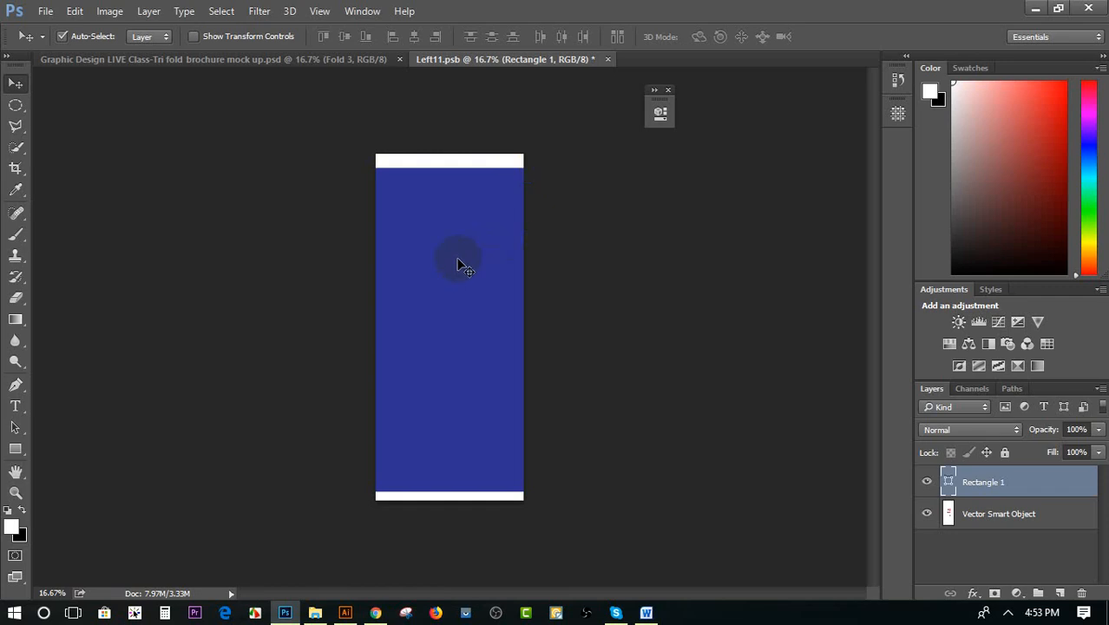
pyautogui.press('Delete')
# Minimize the open application windows to reach the desktop and dismiss the Avro spelling engine error
pyautogui.click(1044, 8)
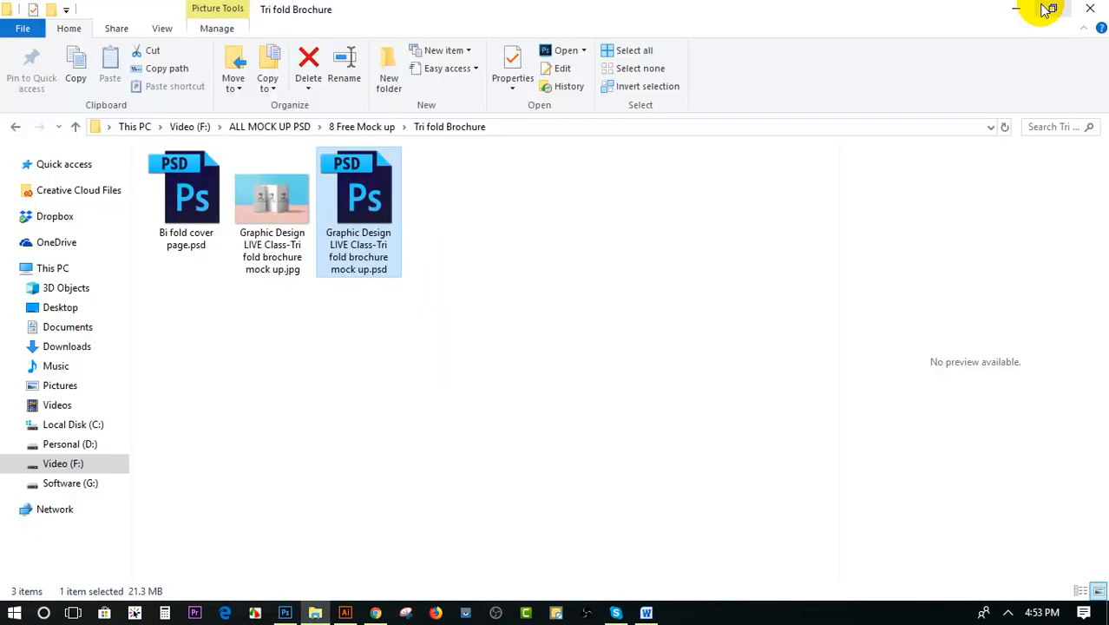
pyautogui.click(1011, 9)
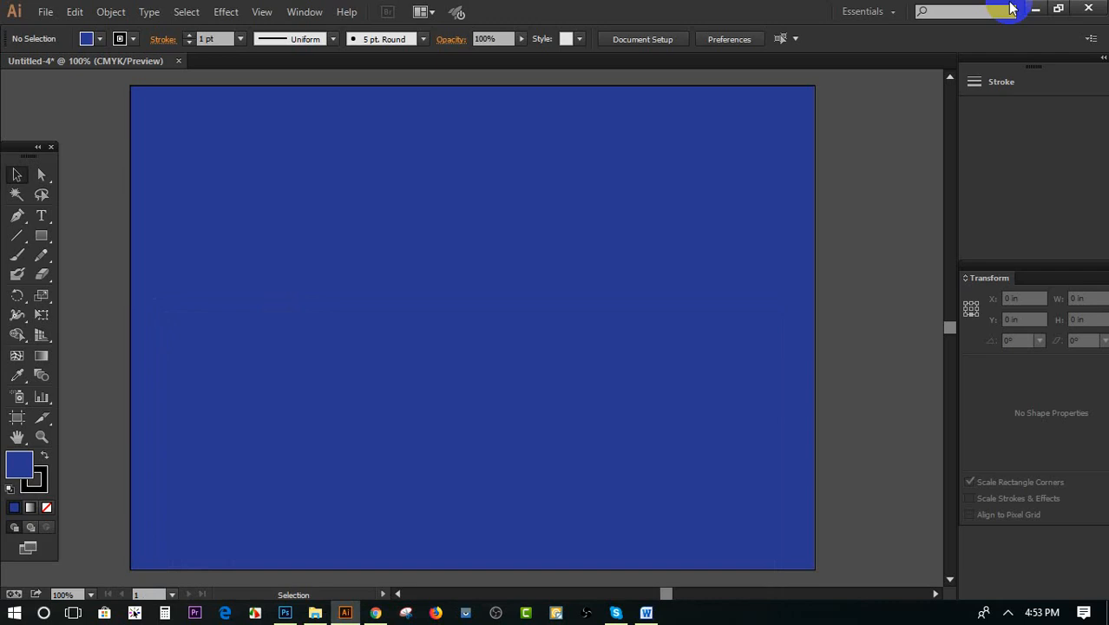
pyautogui.click(1029, 13)
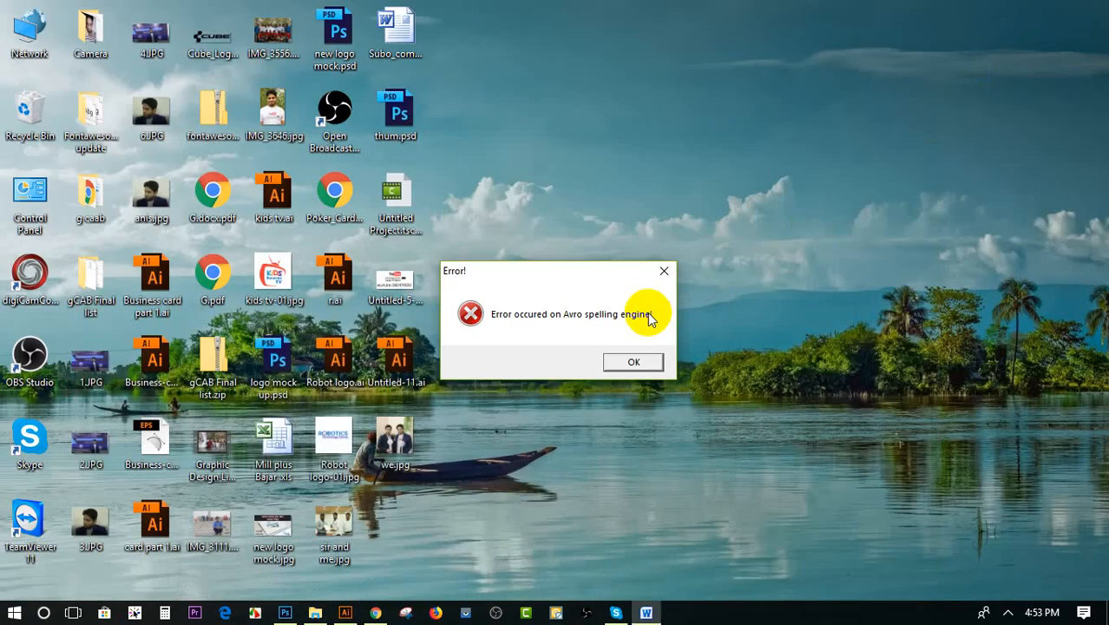
pyautogui.click(636, 366)
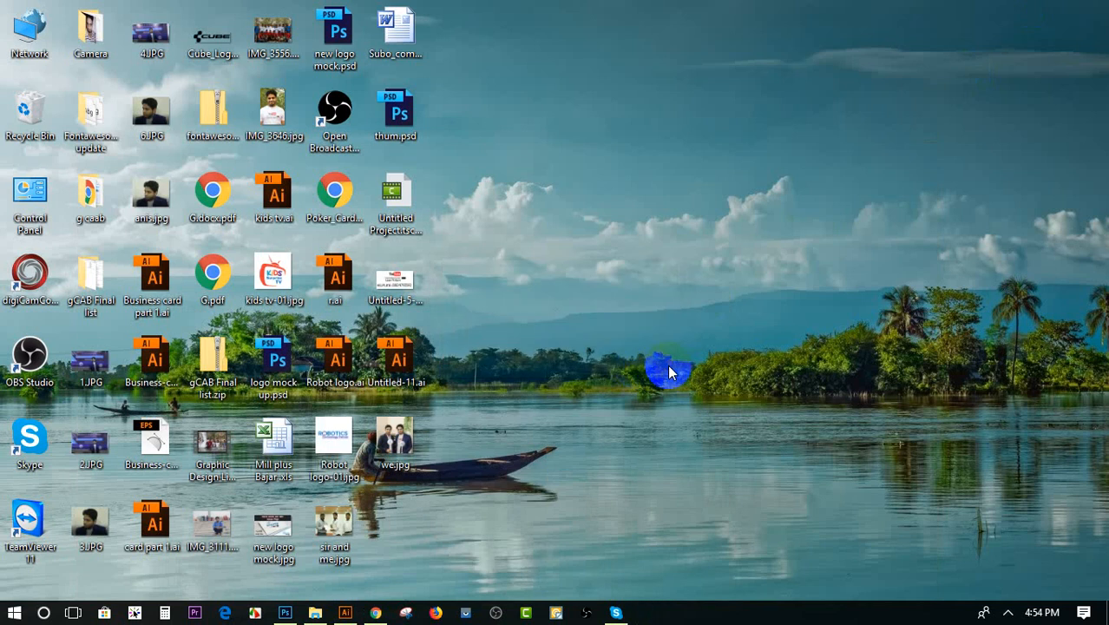
# Return to File Explorer and open the class 7 folder inside the personal design folder on the Video (F:) drive
pyautogui.click(315, 613)
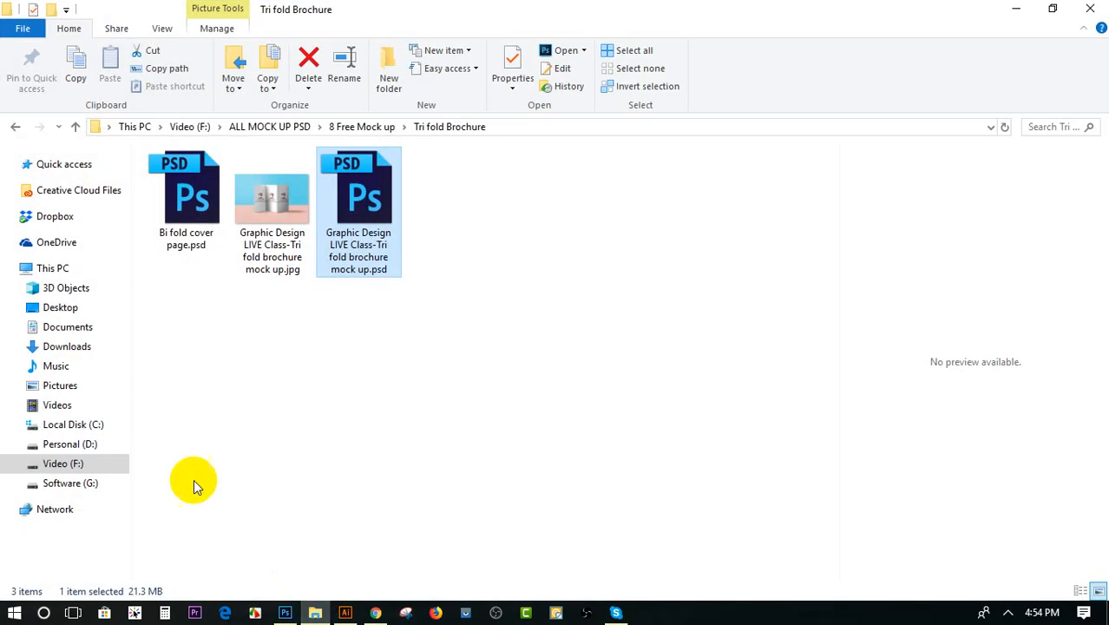
pyautogui.click(77, 463)
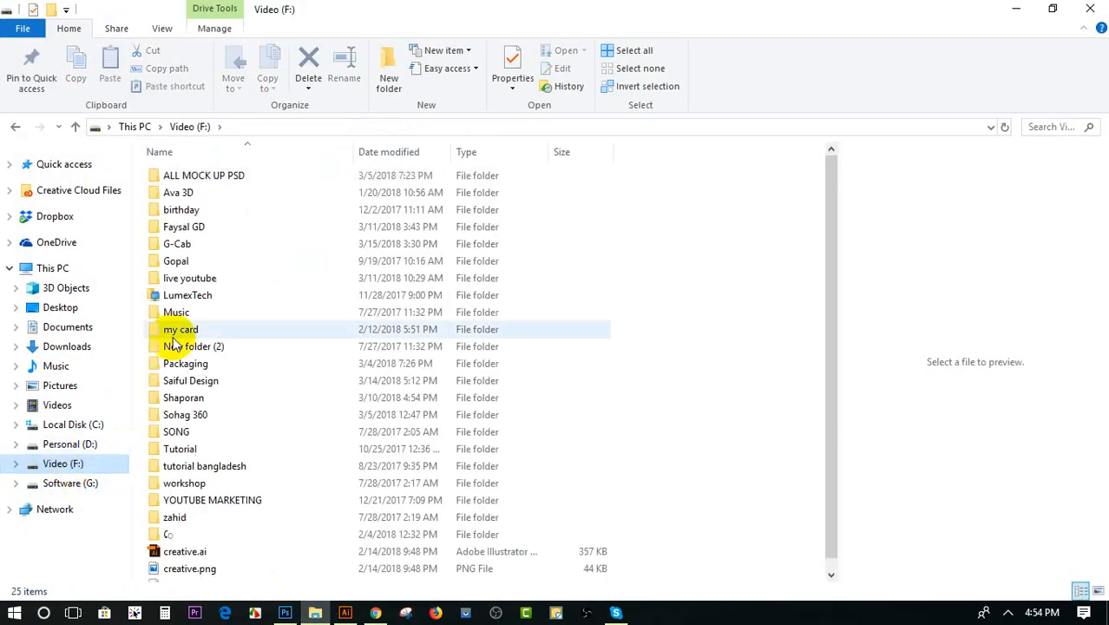
pyautogui.click(193, 303)
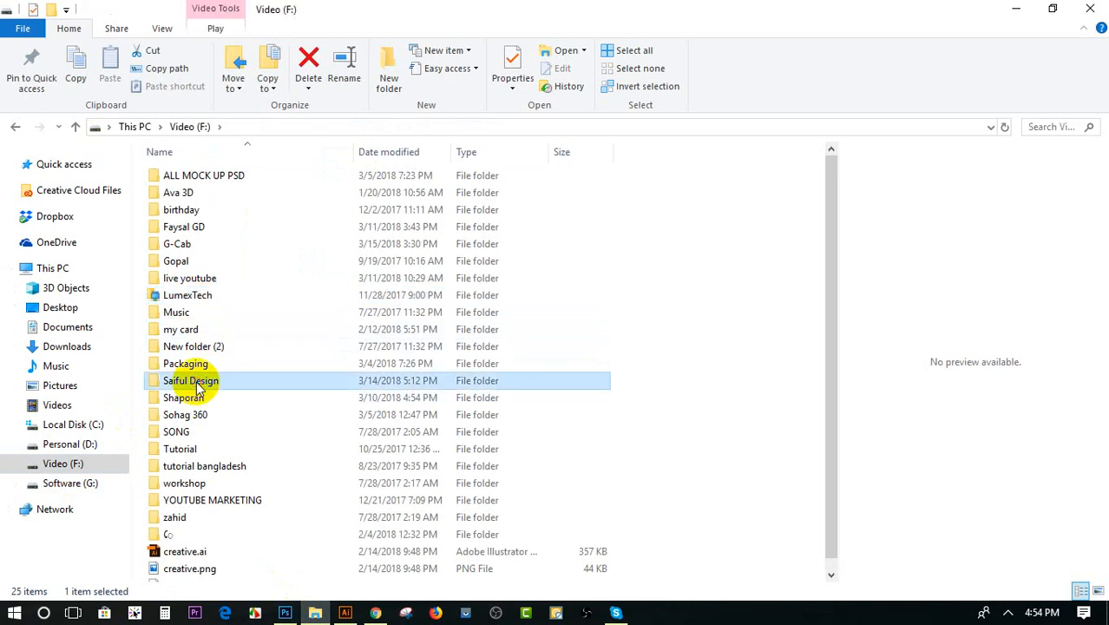
pyautogui.doubleClick(194, 380)
pyautogui.click(345, 214)
pyautogui.doubleClick(345, 215)
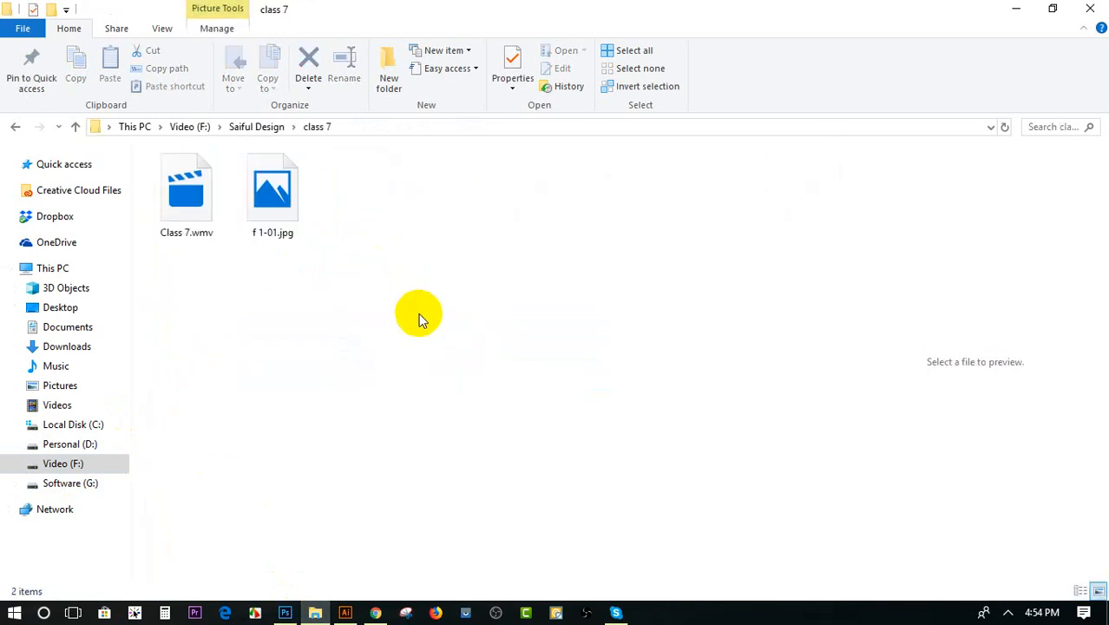
# Try placing f 1-01.jpg from the class 7 folder over the Left11.psb artwork and scaling it to about 94%
pyautogui.click(278, 201)
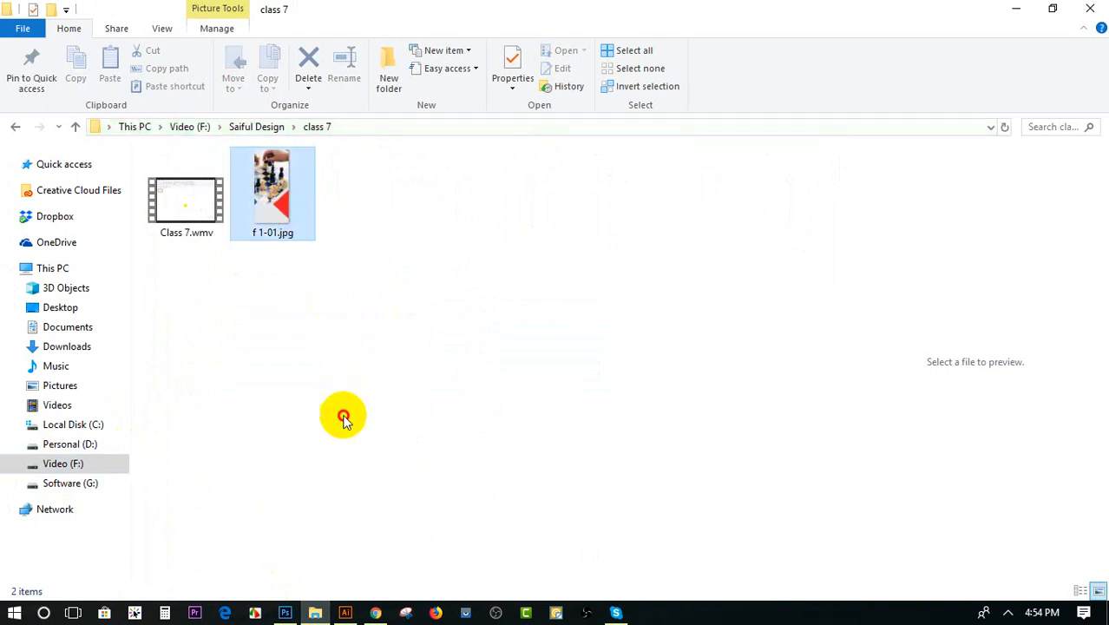
pyautogui.moveTo(316, 510); pyautogui.dragTo(315, 517)
pyautogui.click(370, 290)
pyautogui.moveTo(279, 222); pyautogui.dragTo(465, 326)
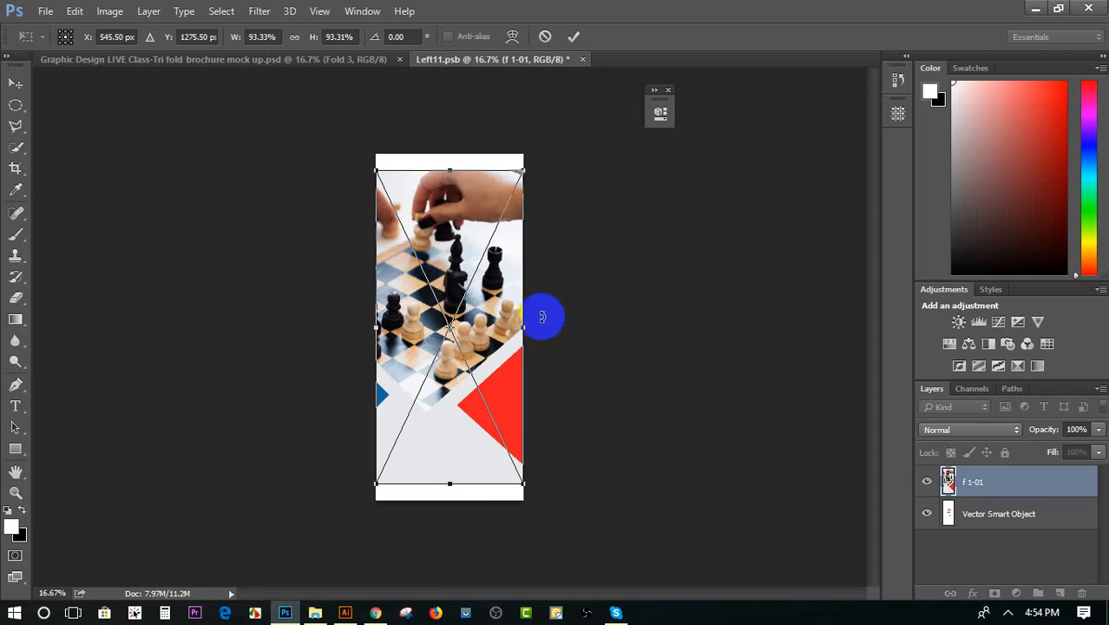
pyautogui.moveTo(517, 173); pyautogui.dragTo(509, 201)
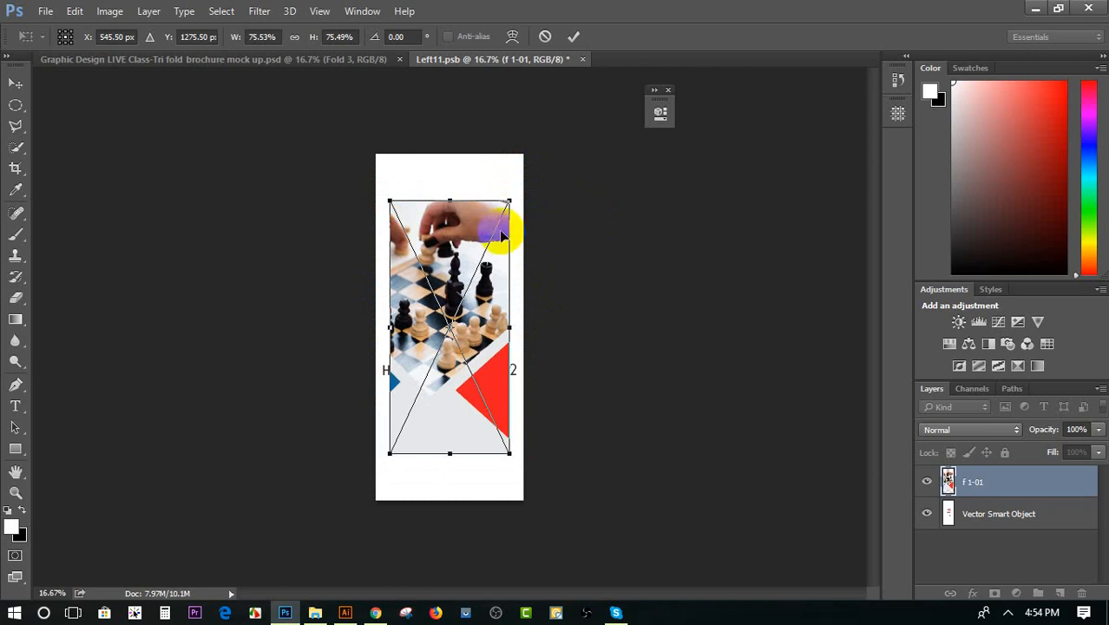
pyautogui.moveTo(509, 199); pyautogui.dragTo(531, 168)
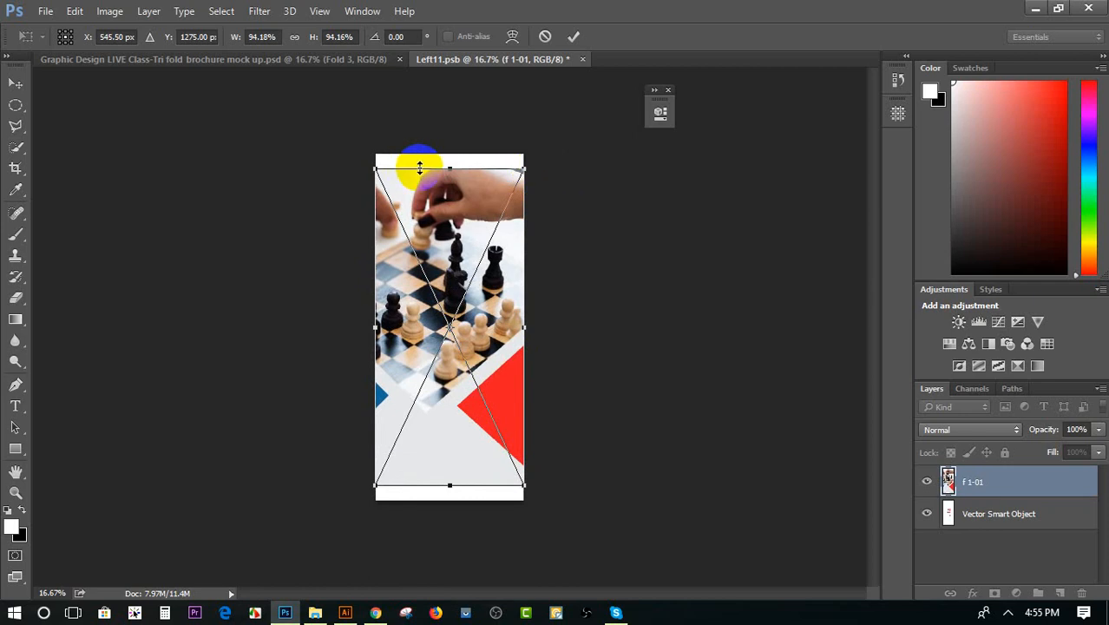
# Check the artwork folder, abandon the pending placement, view the brochure mockup document and return to Left11.psb
pyautogui.click(315, 612)
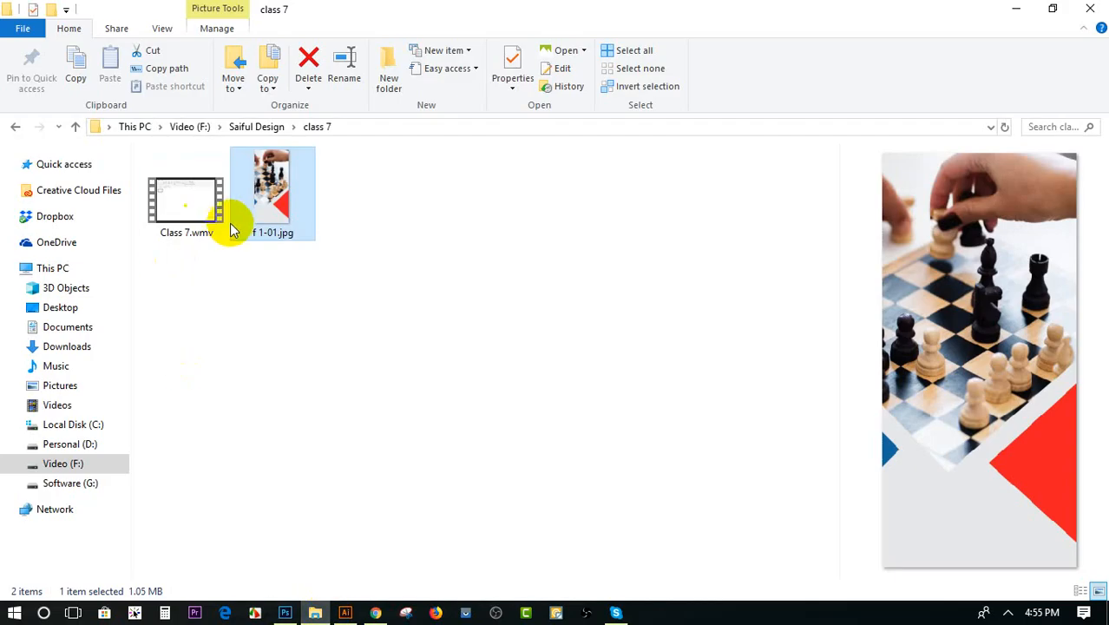
pyautogui.click(287, 612)
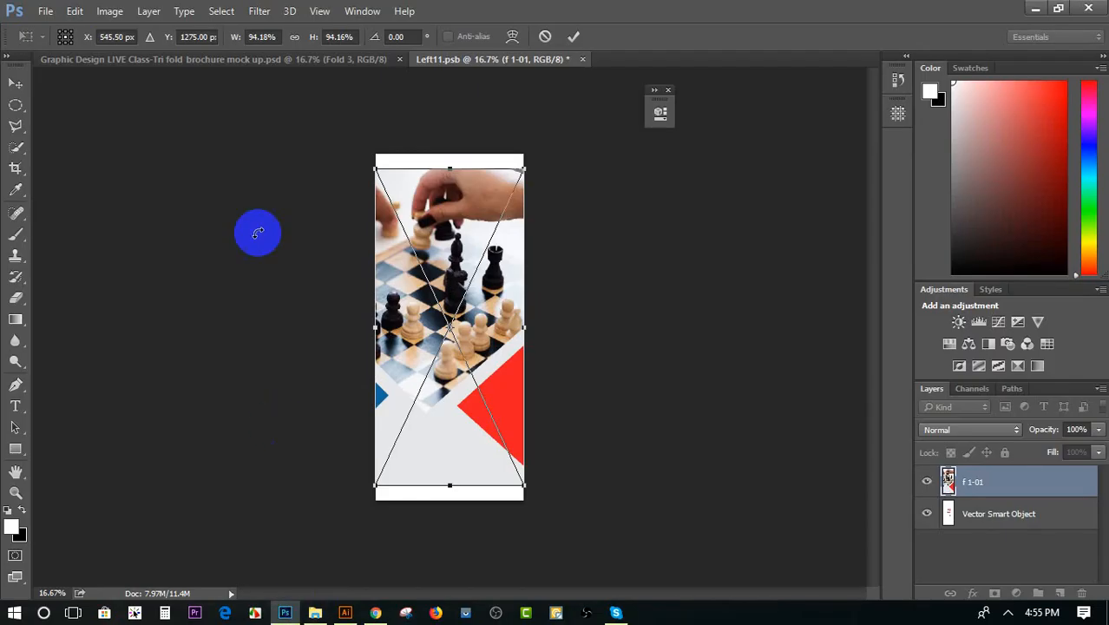
pyautogui.click(247, 60)
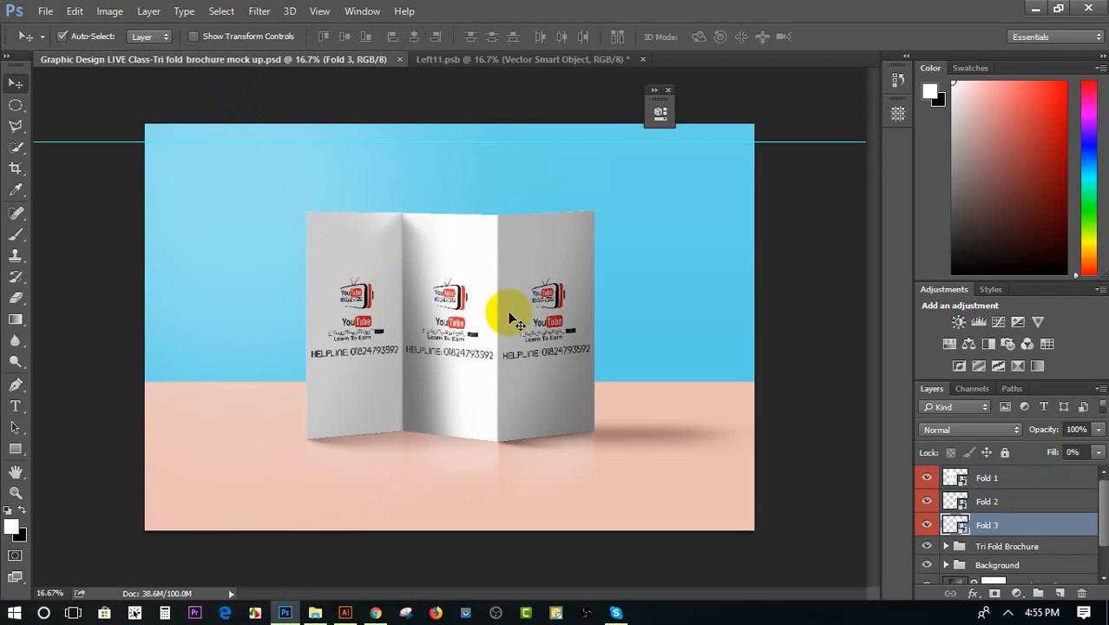
pyautogui.click(516, 60)
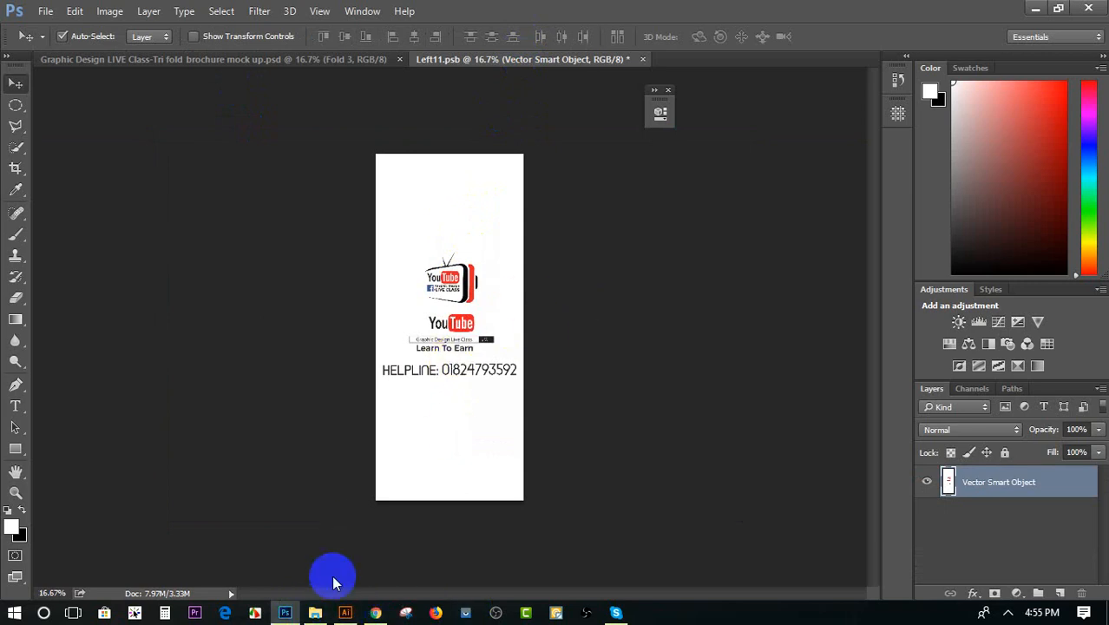
# Place f 1-01.jpg from the class 7 folder into Left11.psb, scaled to about 60% around its centre
pyautogui.click(318, 612)
pyautogui.moveTo(274, 193); pyautogui.dragTo(460, 334)
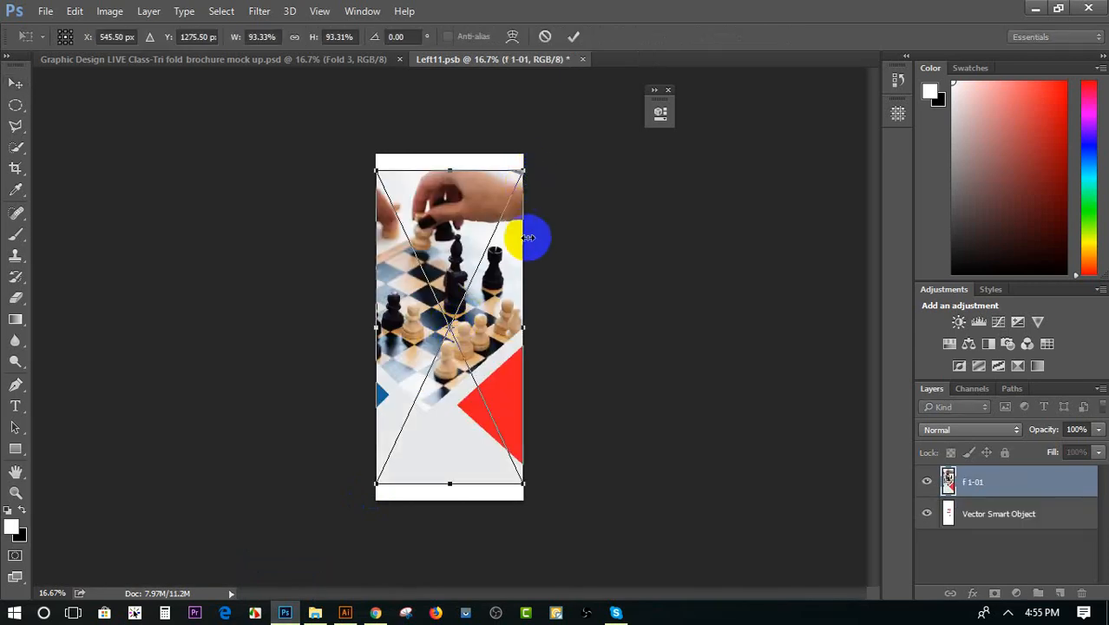
pyautogui.moveTo(519, 170); pyautogui.dragTo(498, 228)
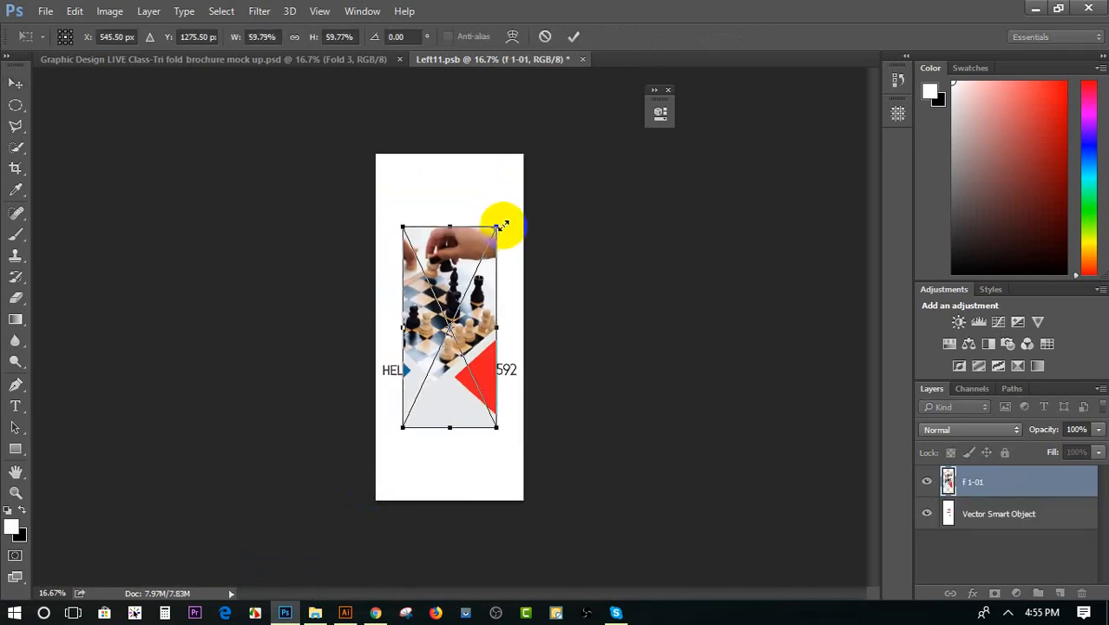
pyautogui.press('Return')
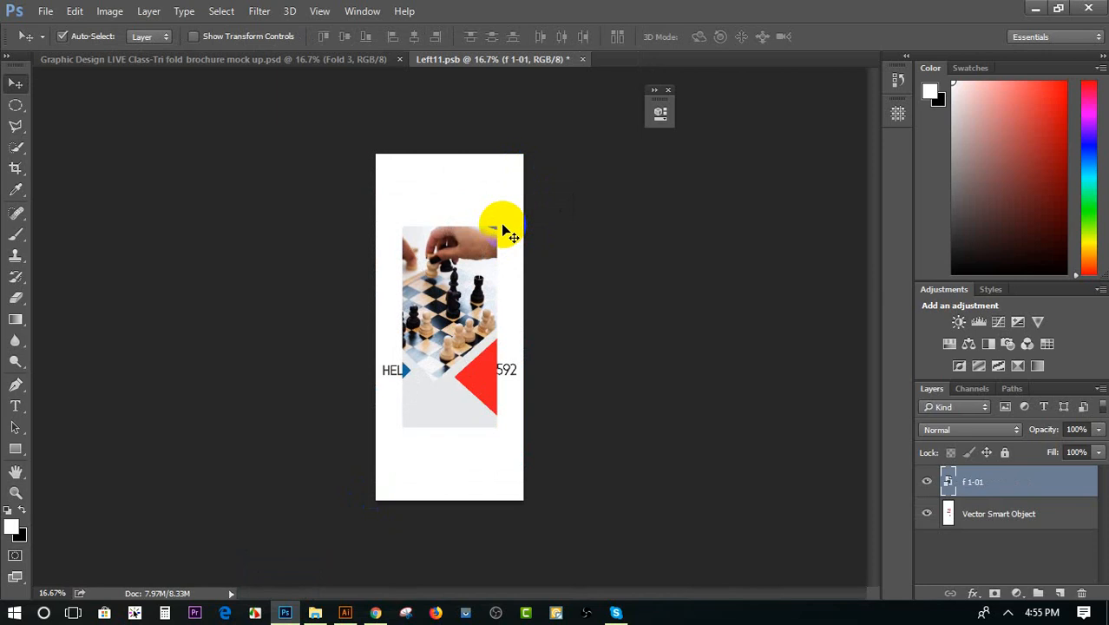
# Scale the placed chess image to about 92.3% width and stretch it vertically to the top and bottom canvas edges
pyautogui.hotkey('ctrl', 't')
pyautogui.moveTo(519, 224); pyautogui.dragTo(534, 174)
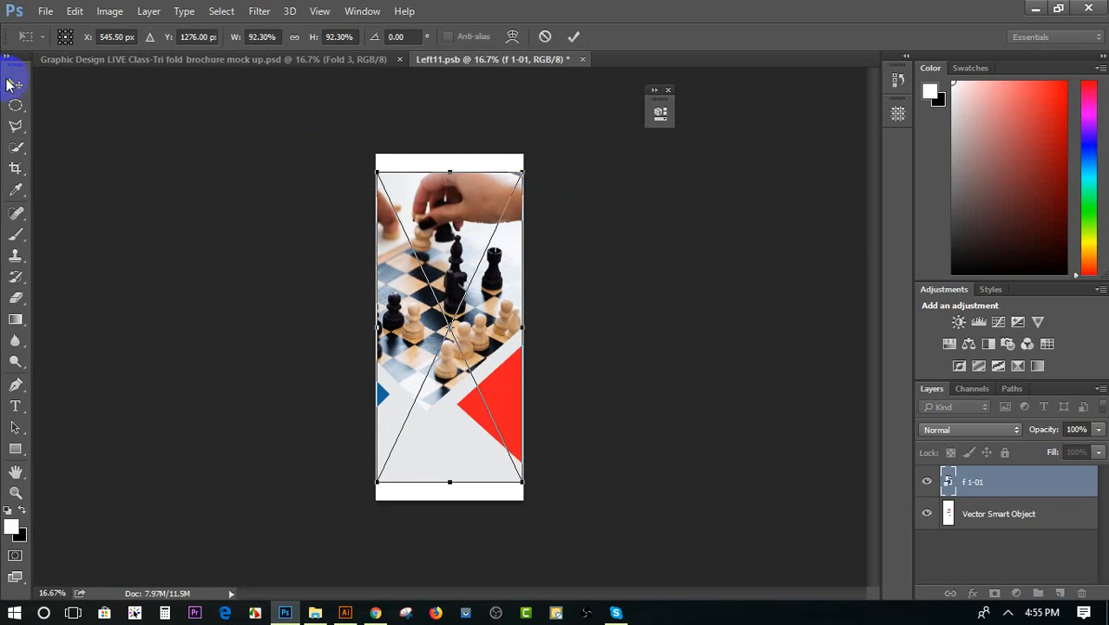
pyautogui.moveTo(450, 172); pyautogui.dragTo(449, 154)
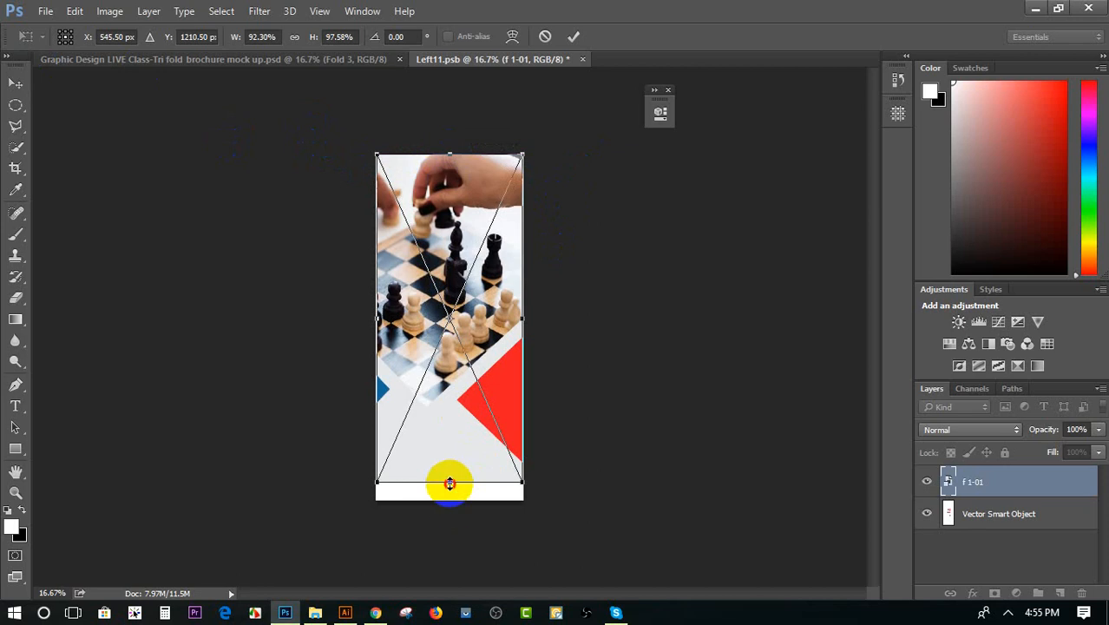
pyautogui.moveTo(449, 482); pyautogui.dragTo(450, 500)
pyautogui.press('Return')
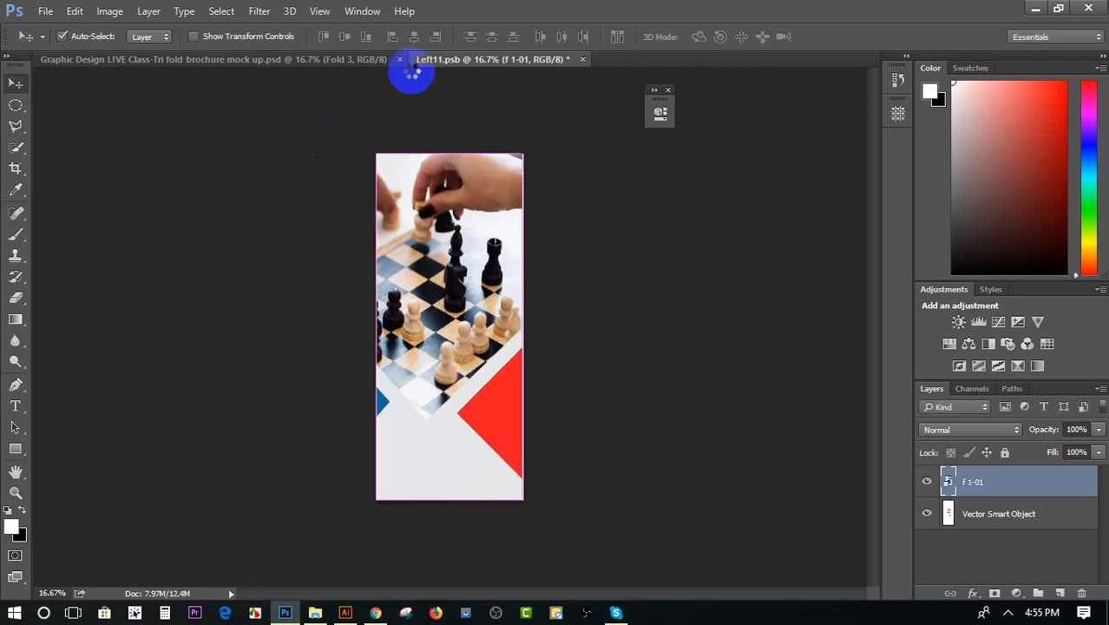
# Save Left11.psb to update the brochure's third panel, view the mockup, and close both documents
pyautogui.hotkey('ctrl', 's')
pyautogui.click(337, 63)
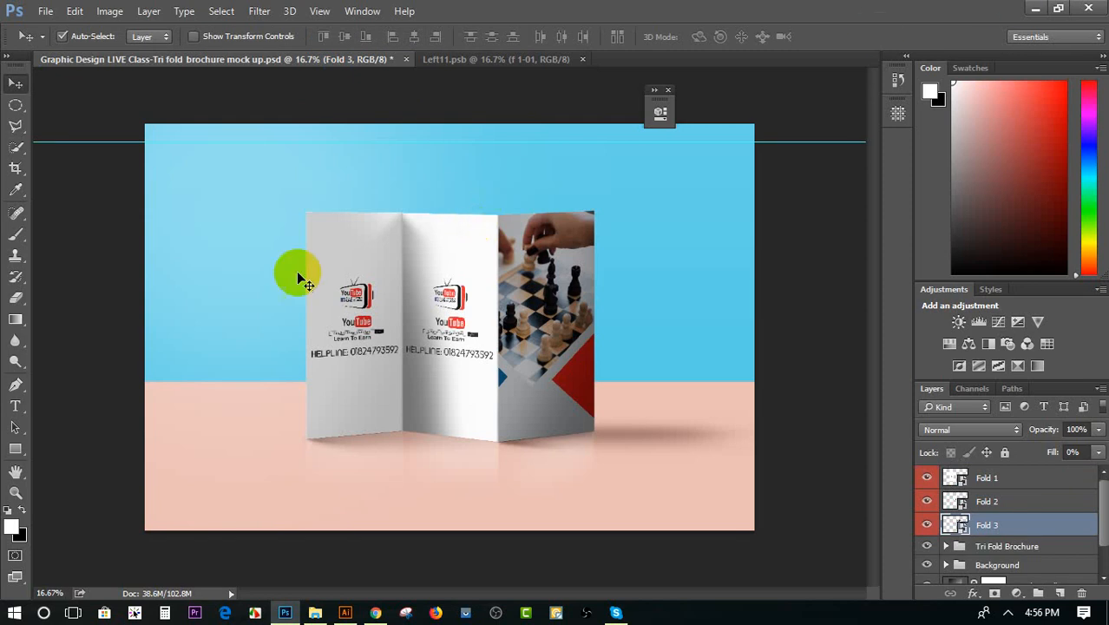
pyautogui.click(583, 59)
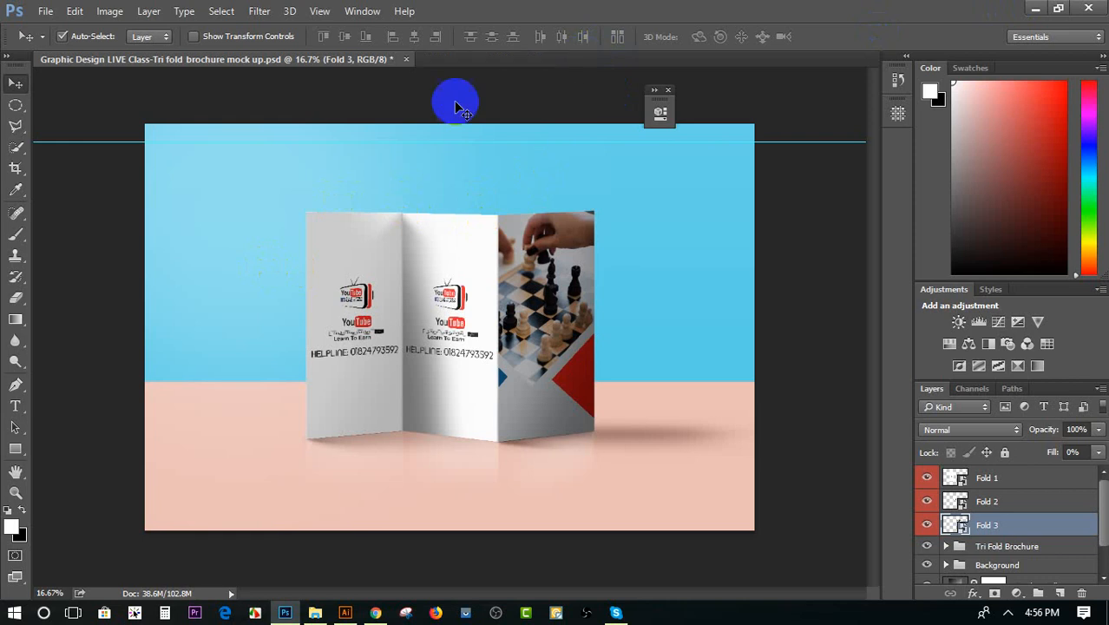
pyautogui.click(405, 59)
pyautogui.click(565, 245)
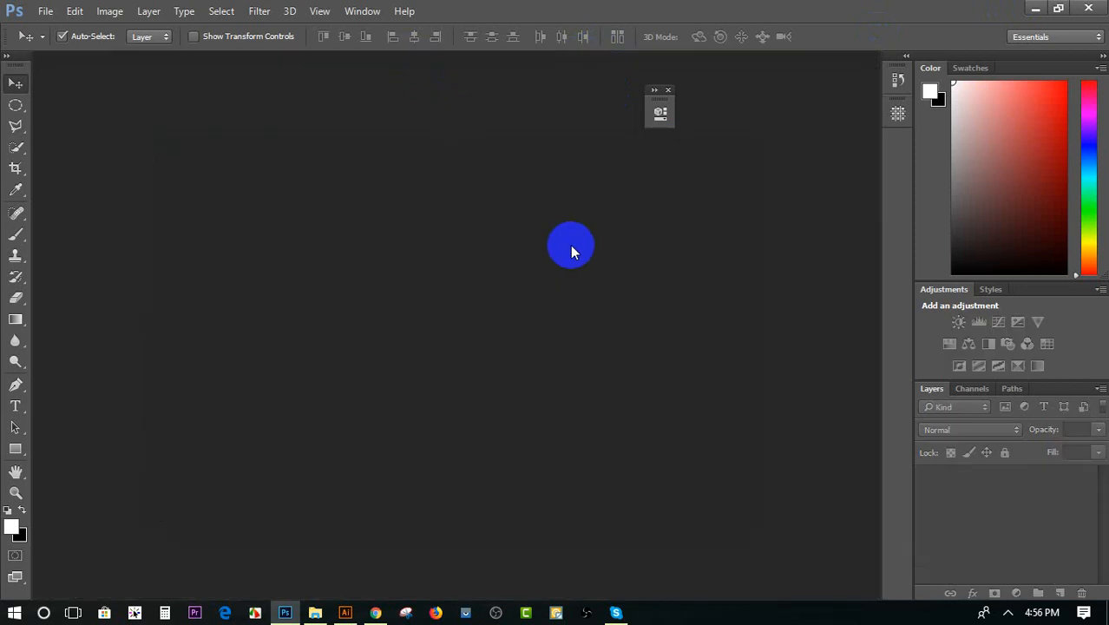
# Create a new 1280 by 720 px RGB document with a white background and 300 pixels/inch resolution
pyautogui.click(43, 10)
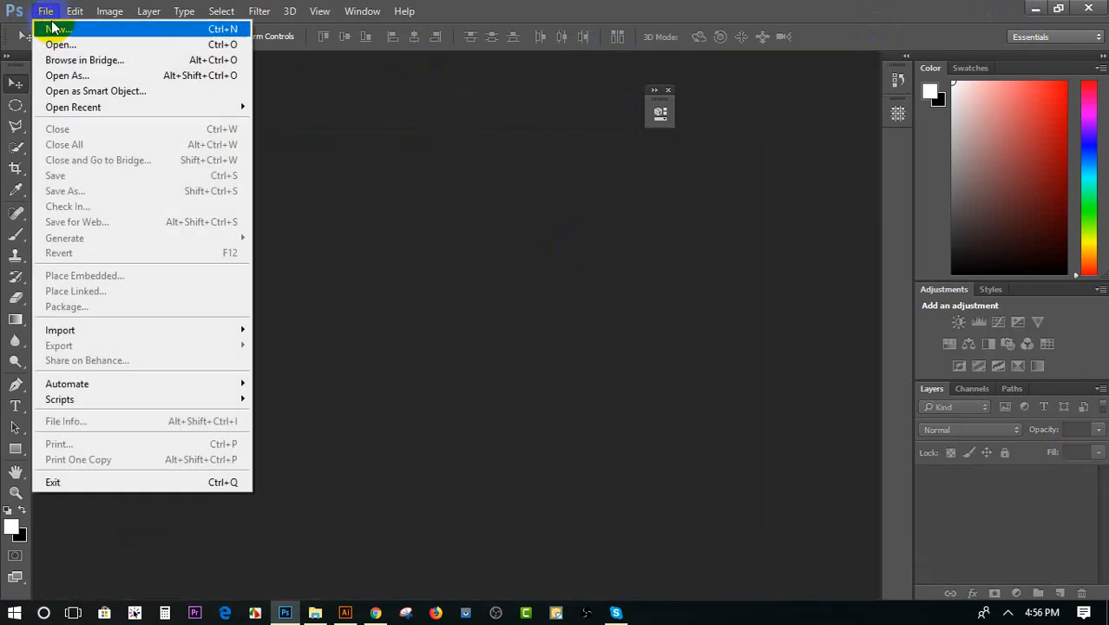
pyautogui.click(56, 29)
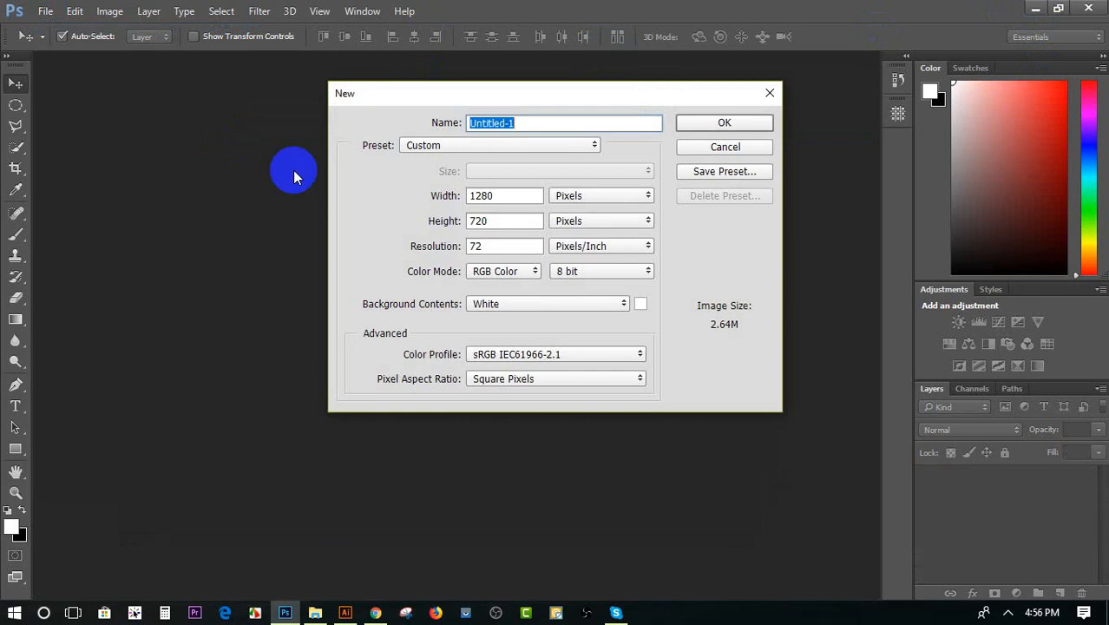
pyautogui.click(484, 247)
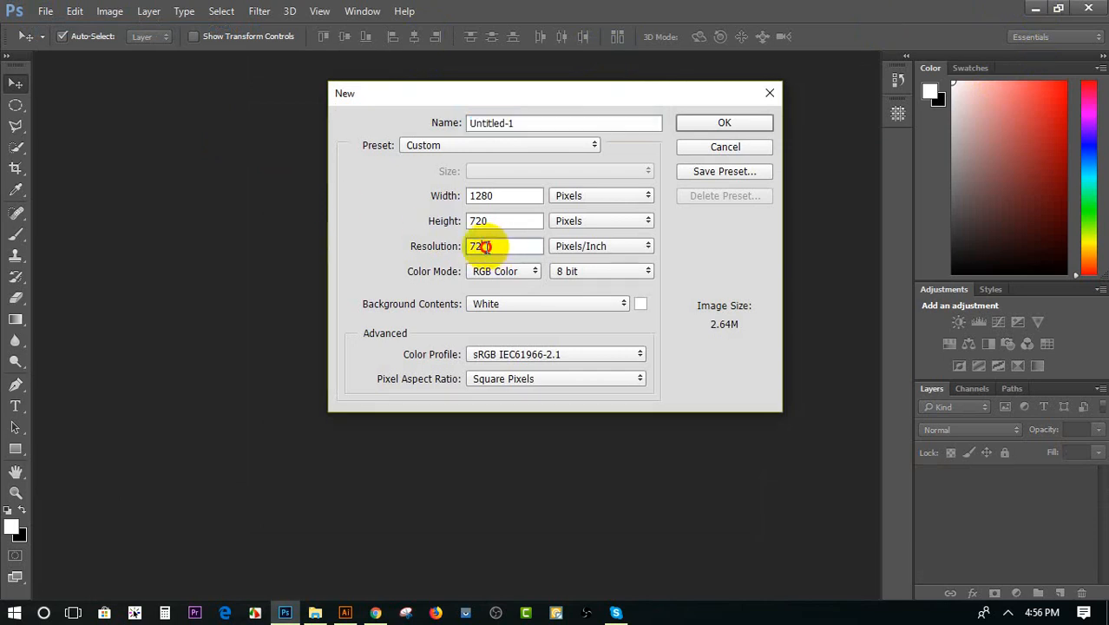
pyautogui.moveTo(485, 246); pyautogui.dragTo(468, 247)
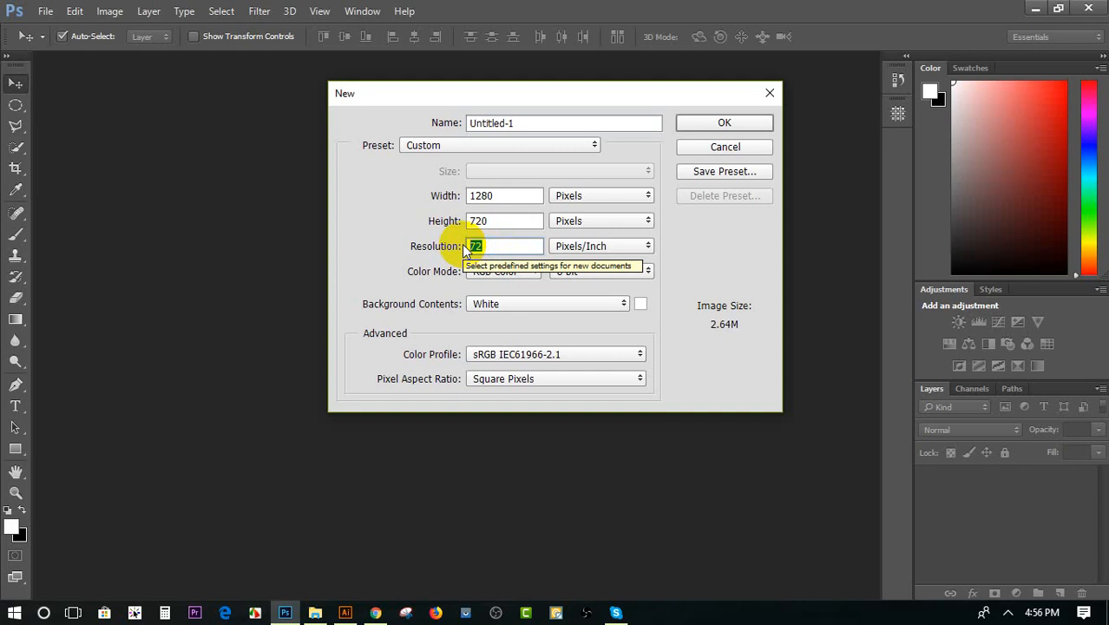
pyautogui.write('300')
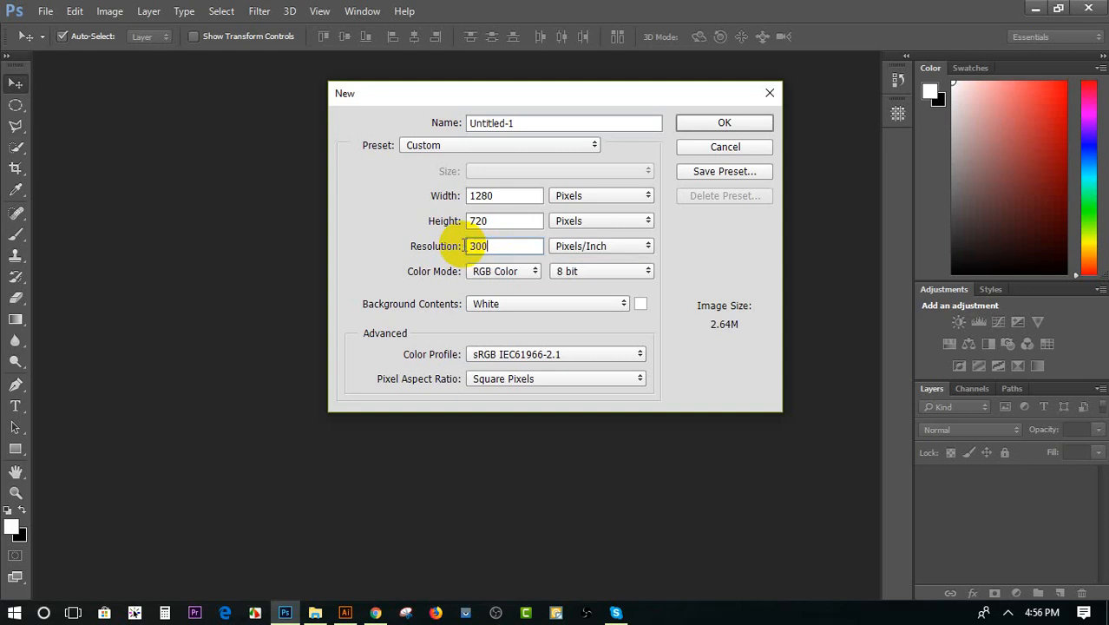
pyautogui.click(736, 127)
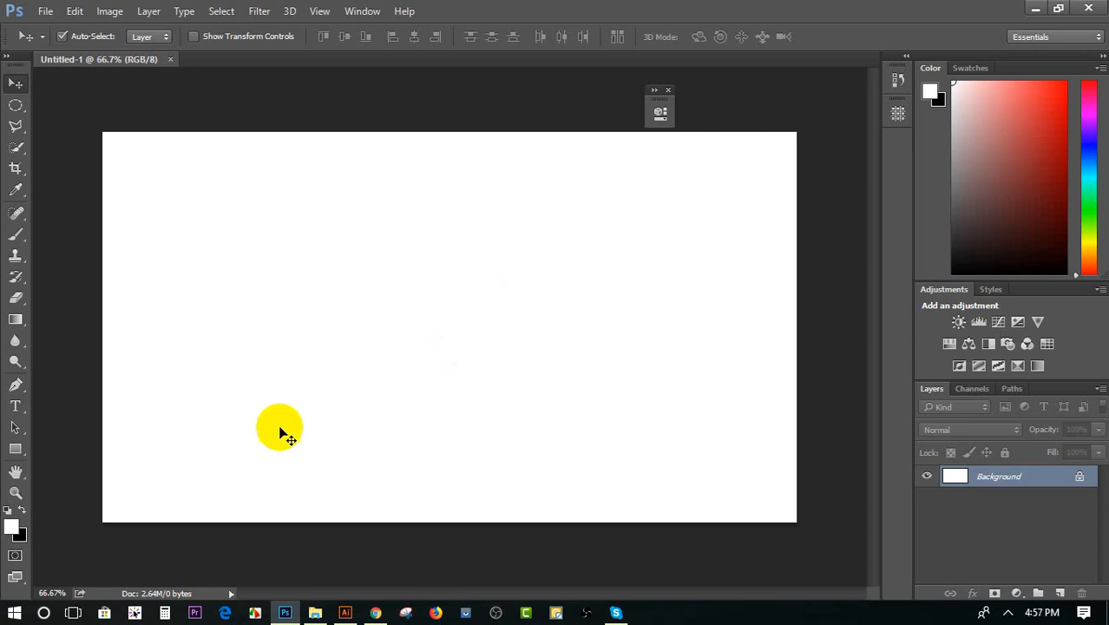
# Switch to Illustrator, examine the resolution choices for a JPEG export of the artboard, and cancel the export
pyautogui.click(347, 611)
pyautogui.click(45, 12)
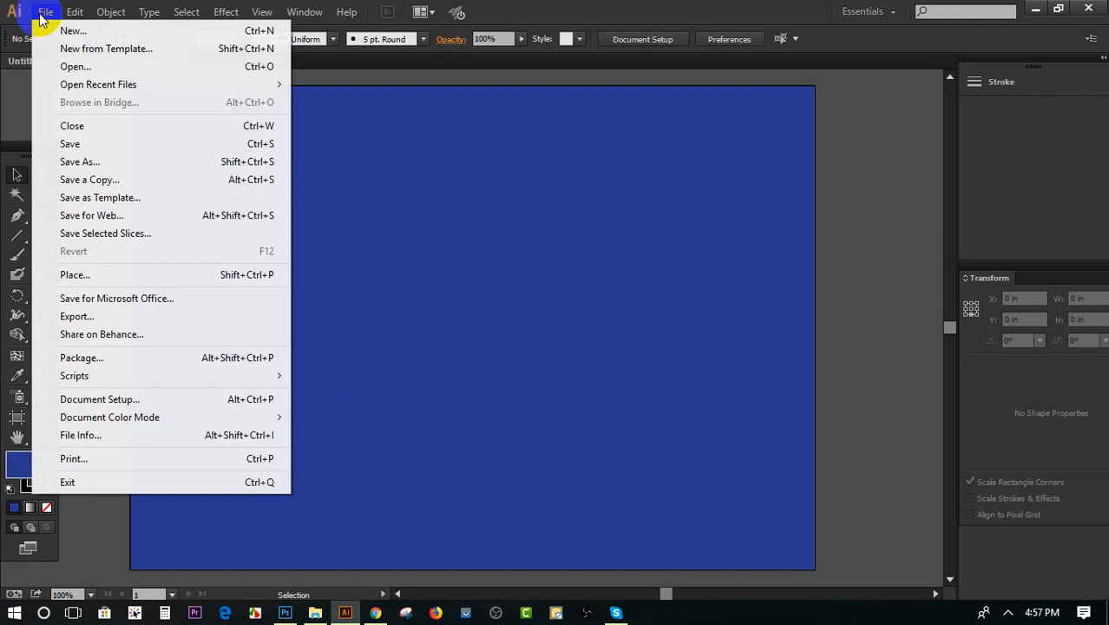
pyautogui.click(77, 316)
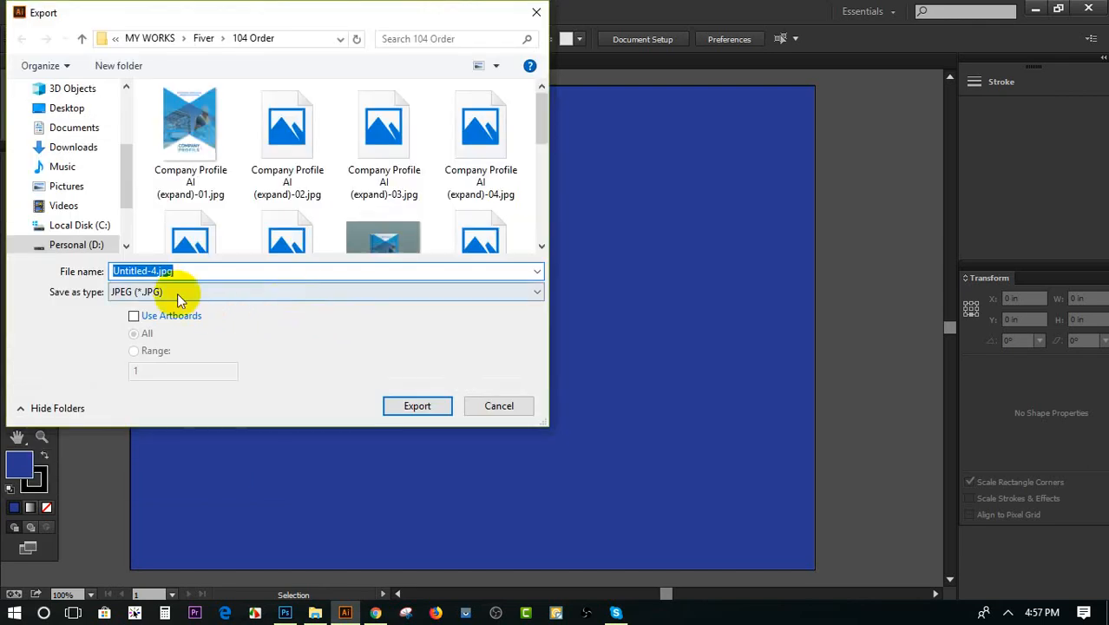
pyautogui.click(165, 321)
pyautogui.click(404, 404)
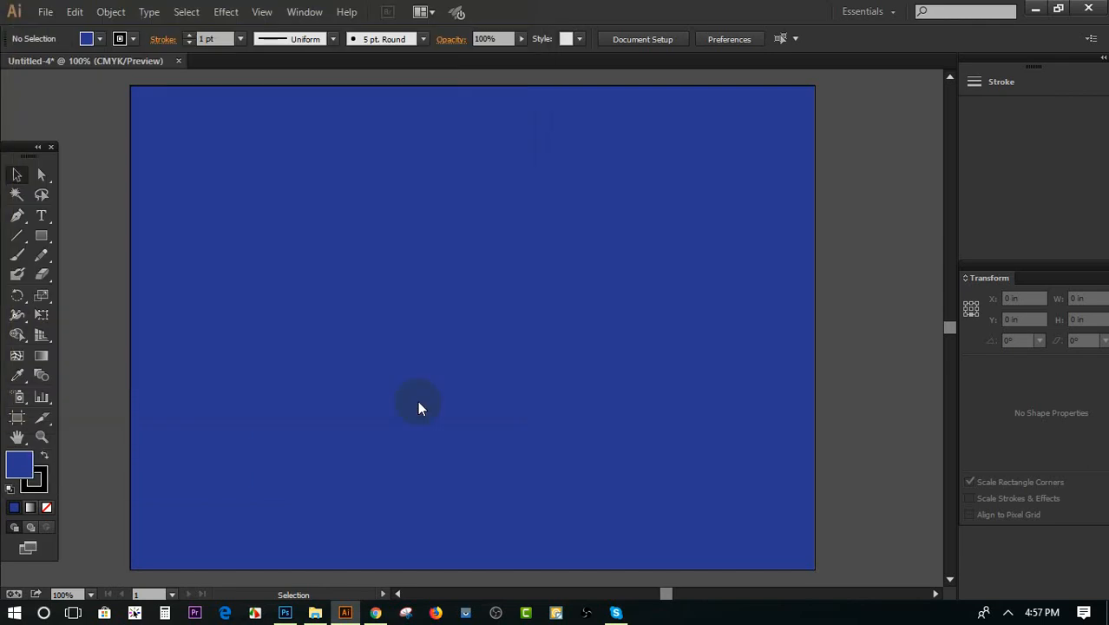
pyautogui.click(504, 318)
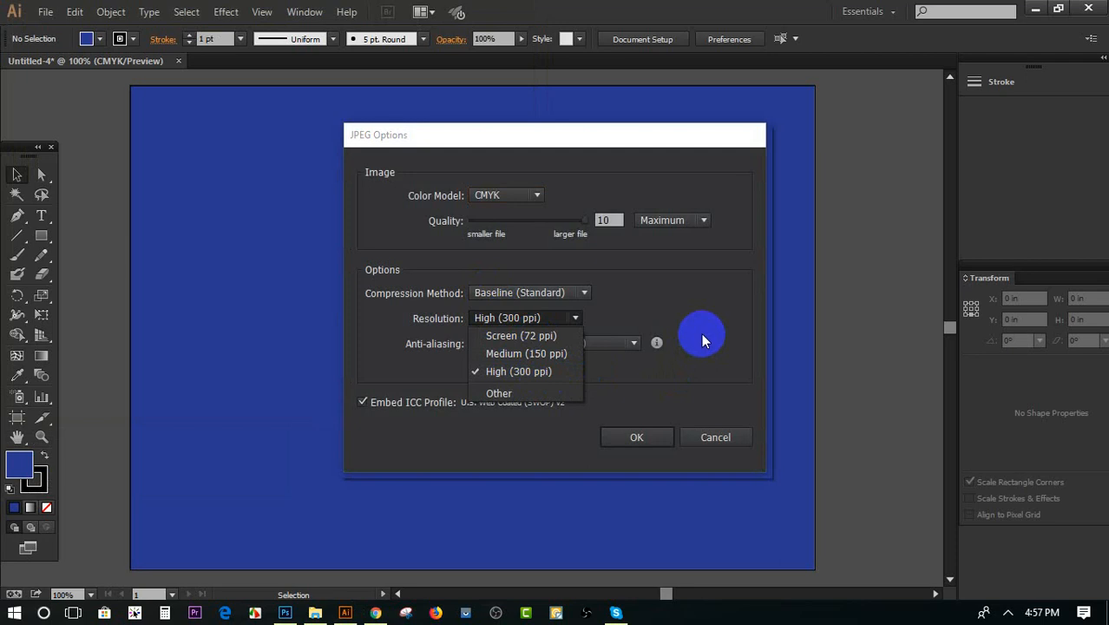
pyautogui.click(687, 439)
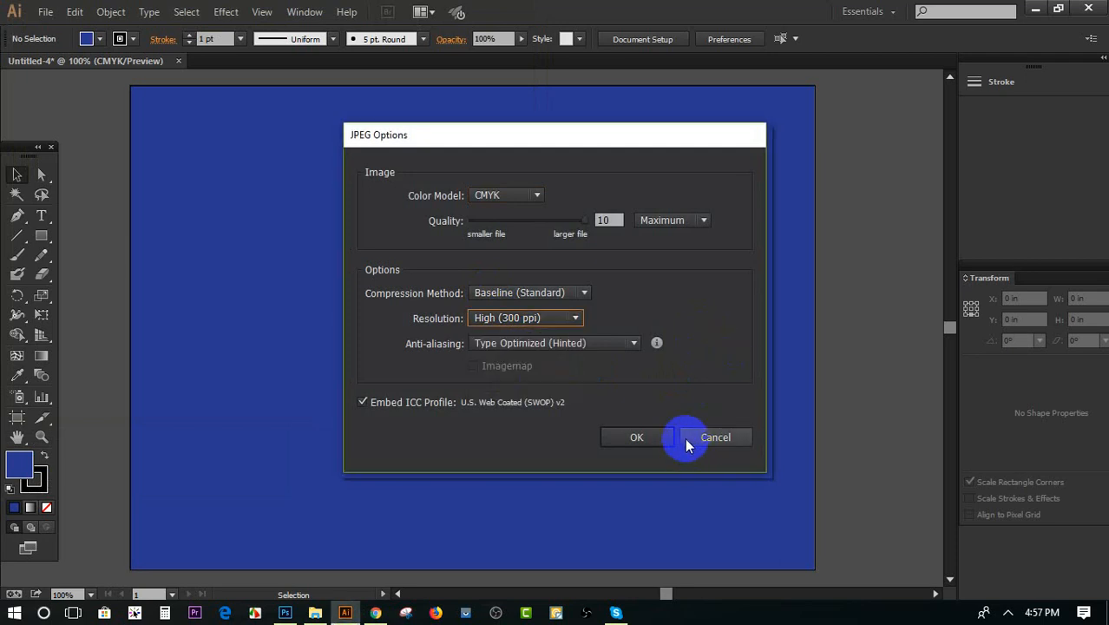
pyautogui.click(720, 430)
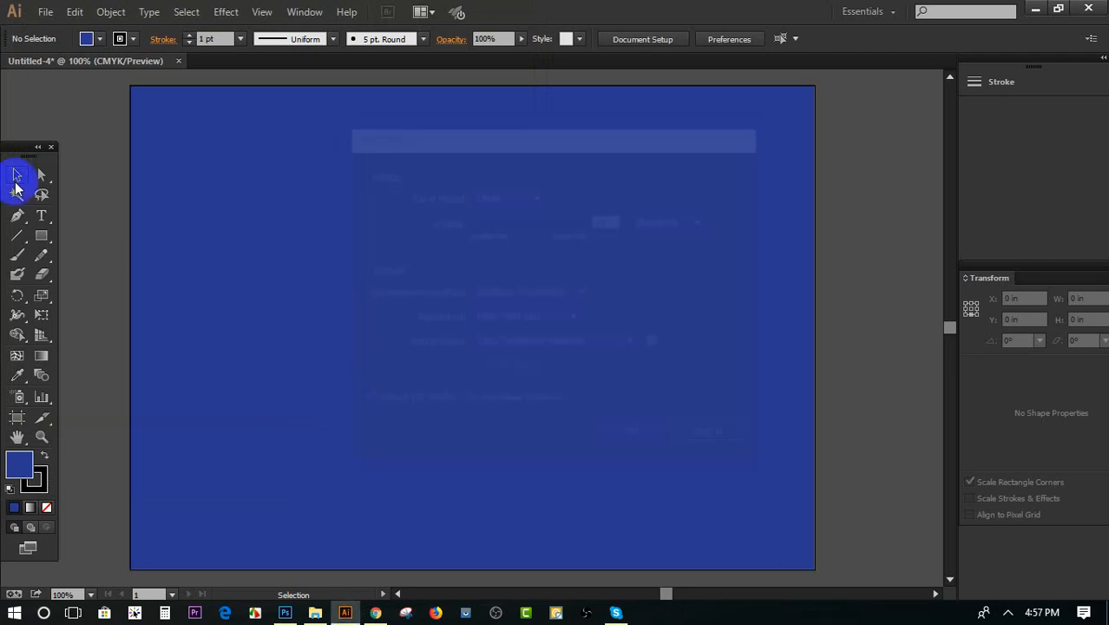
# Start closing the document but keep it open, delete the blue rectangle on the artboard, and undo the deletion
pyautogui.click(178, 60)
pyautogui.click(725, 328)
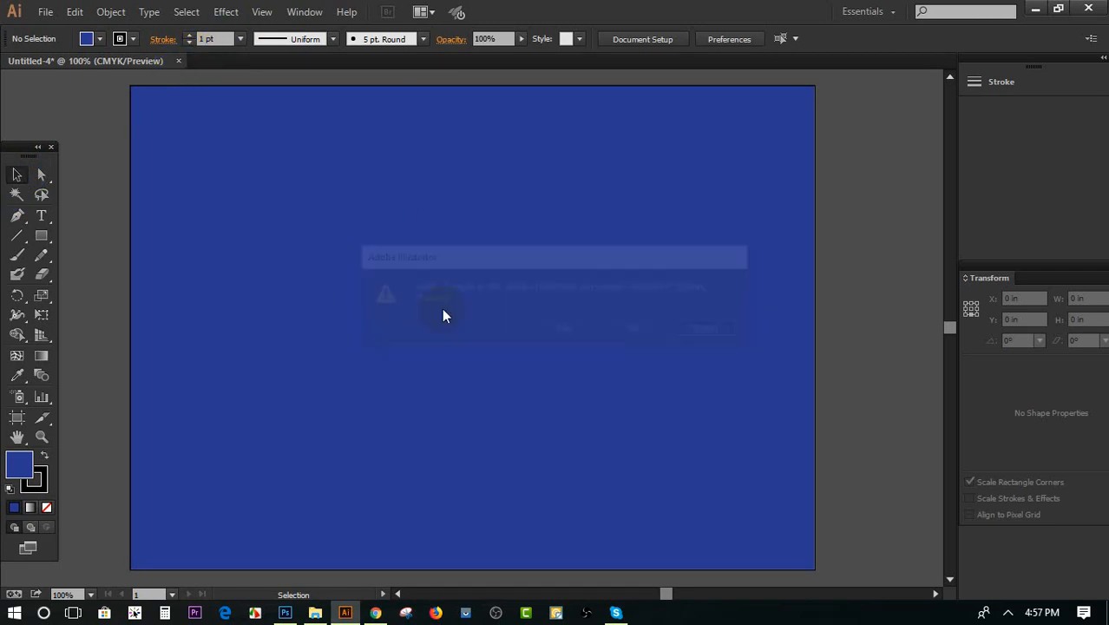
pyautogui.click(440, 306)
pyautogui.press('Delete')
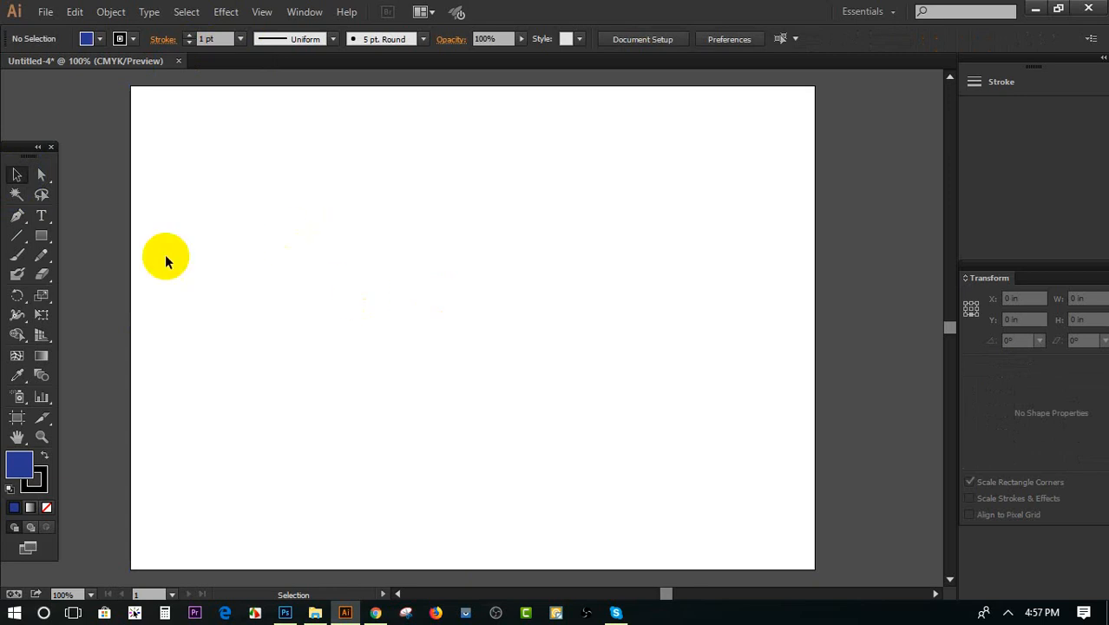
pyautogui.hotkey('ctrl', 'z')
# Split the blue rectangle covering the artboard into a grid of one row and three columns with a 0 in gutter
pyautogui.click(110, 15)
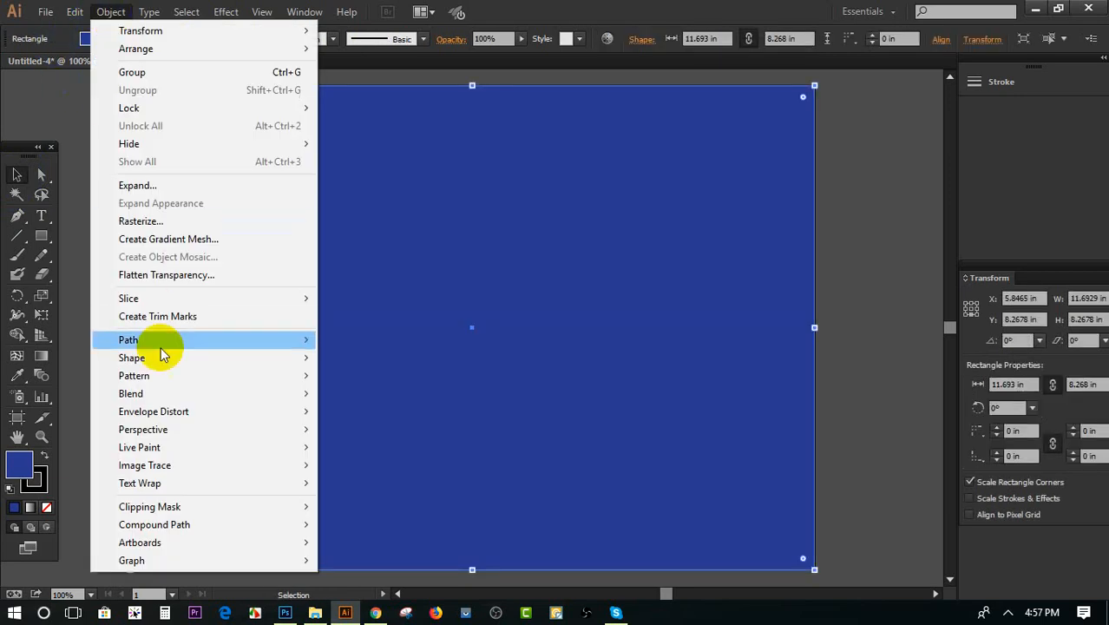
pyautogui.moveTo(159, 341)
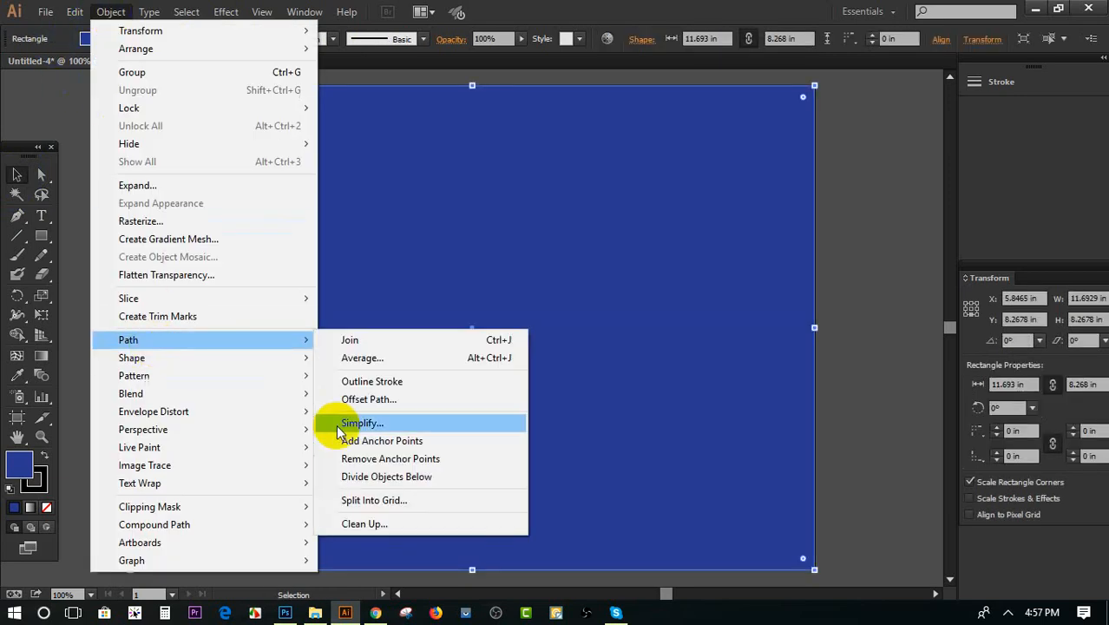
pyautogui.click(375, 501)
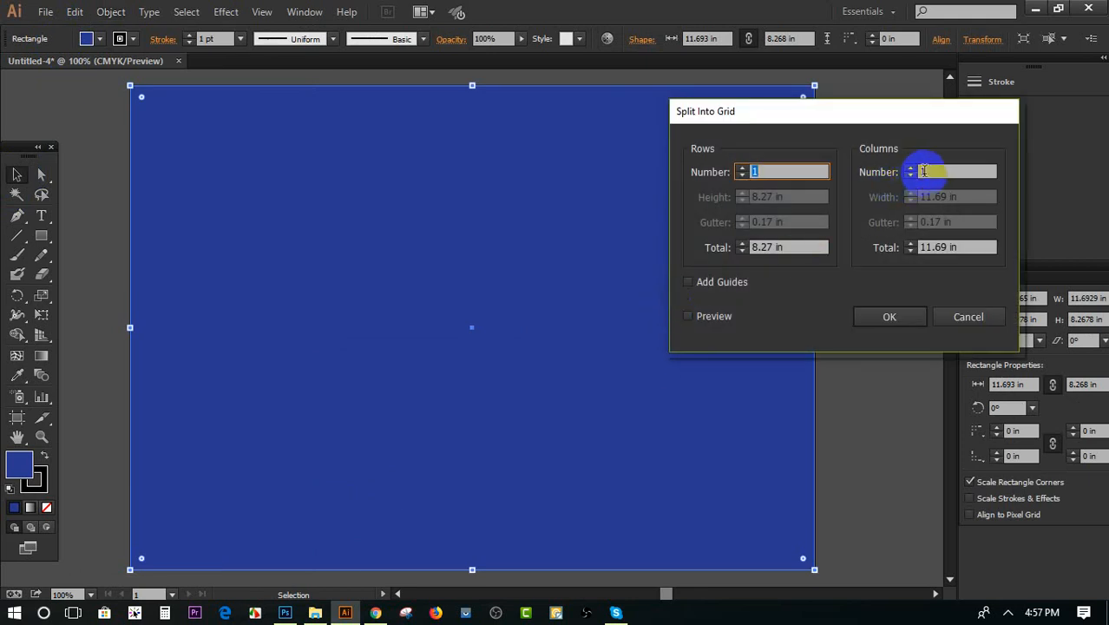
pyautogui.click(910, 168)
pyautogui.click(910, 169)
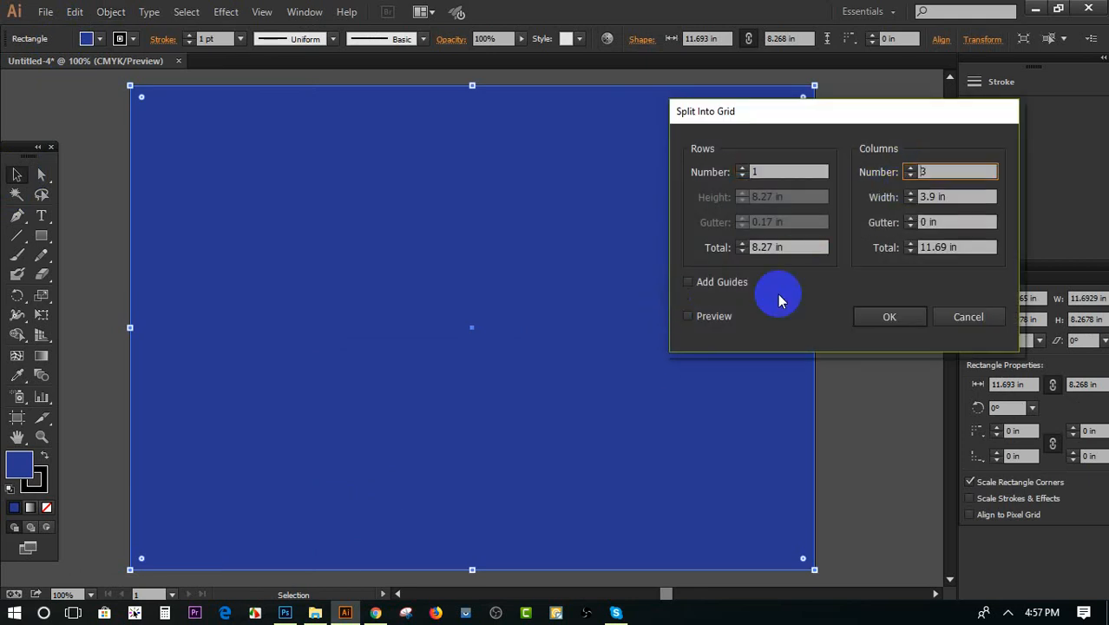
pyautogui.click(712, 316)
pyautogui.click(887, 317)
pyautogui.click(831, 325)
# Fill the third column of the split rectangle with a purple swatch
pyautogui.click(721, 306)
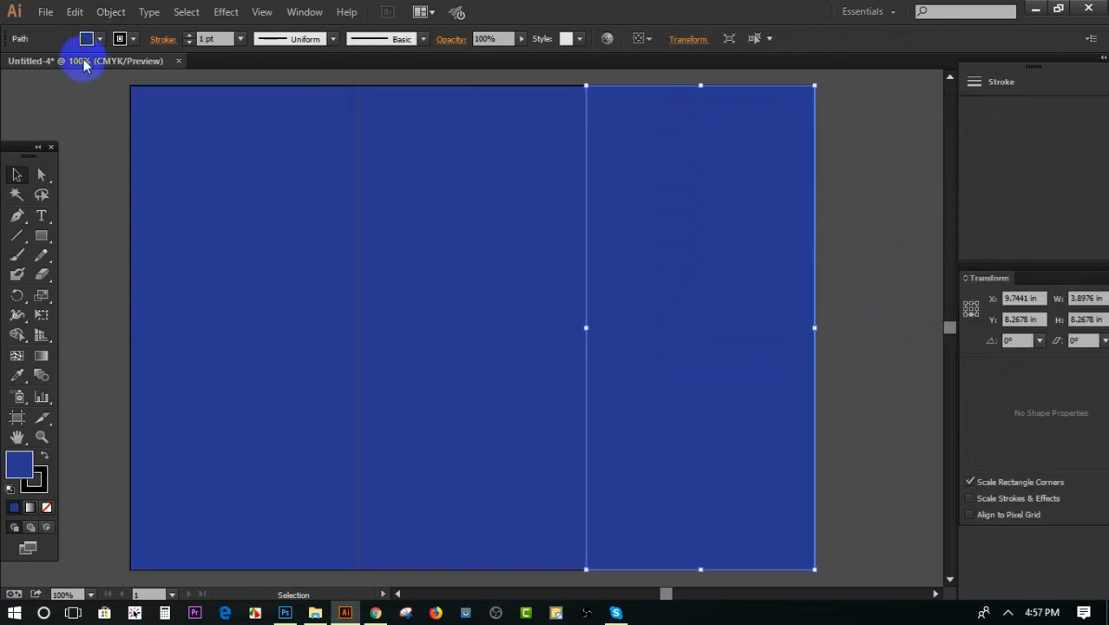
pyautogui.click(98, 39)
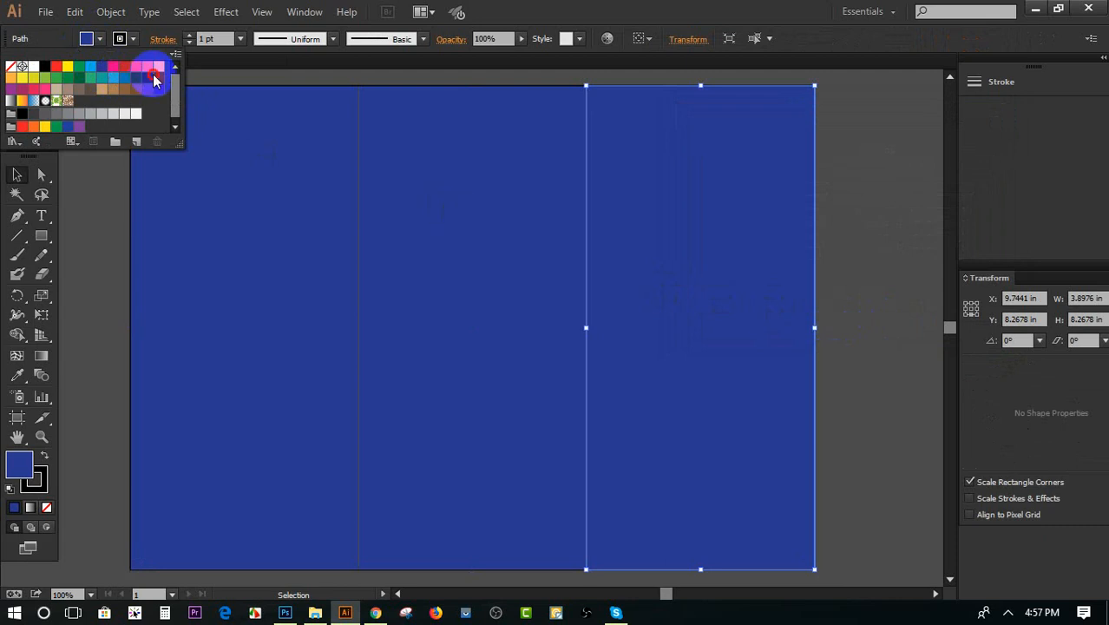
pyautogui.click(159, 77)
pyautogui.click(849, 249)
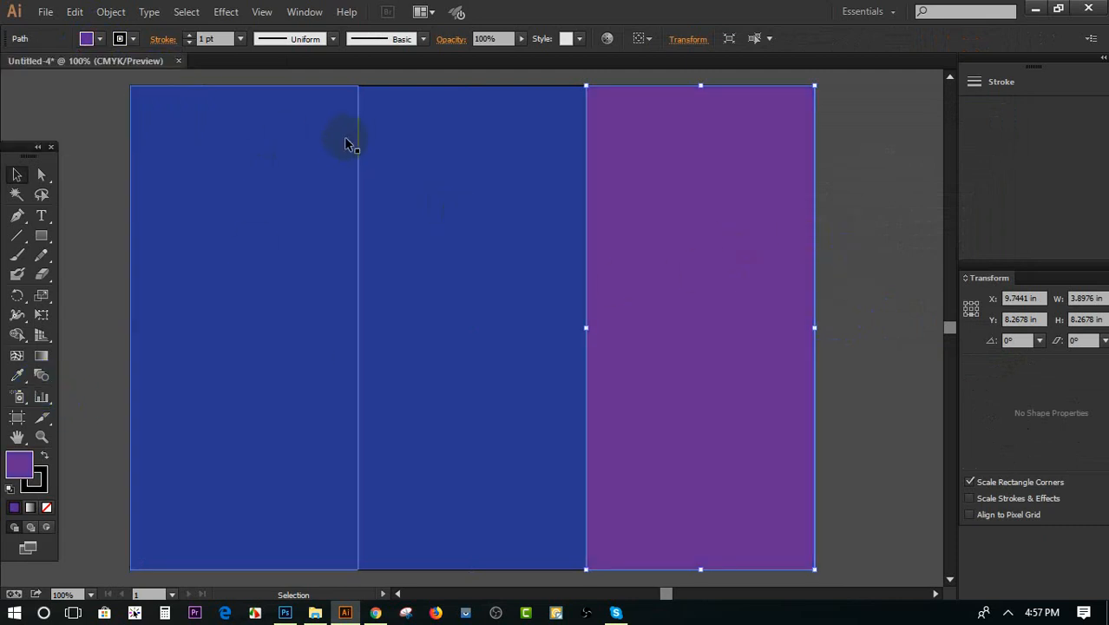
# Show the rulers and narrow the artboard to fit only the purple column, about 3.9 in wide, checking its size in Artboard Options
pyautogui.hotkey('ctrl', 'r')
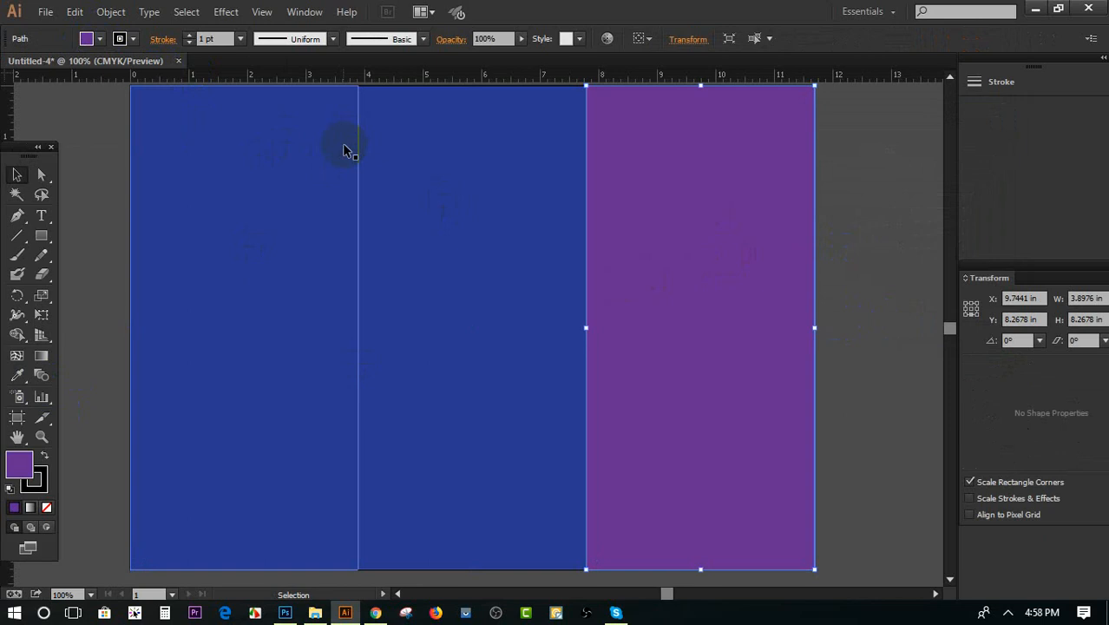
pyautogui.click(16, 417)
pyautogui.moveTo(130, 328); pyautogui.dragTo(586, 322)
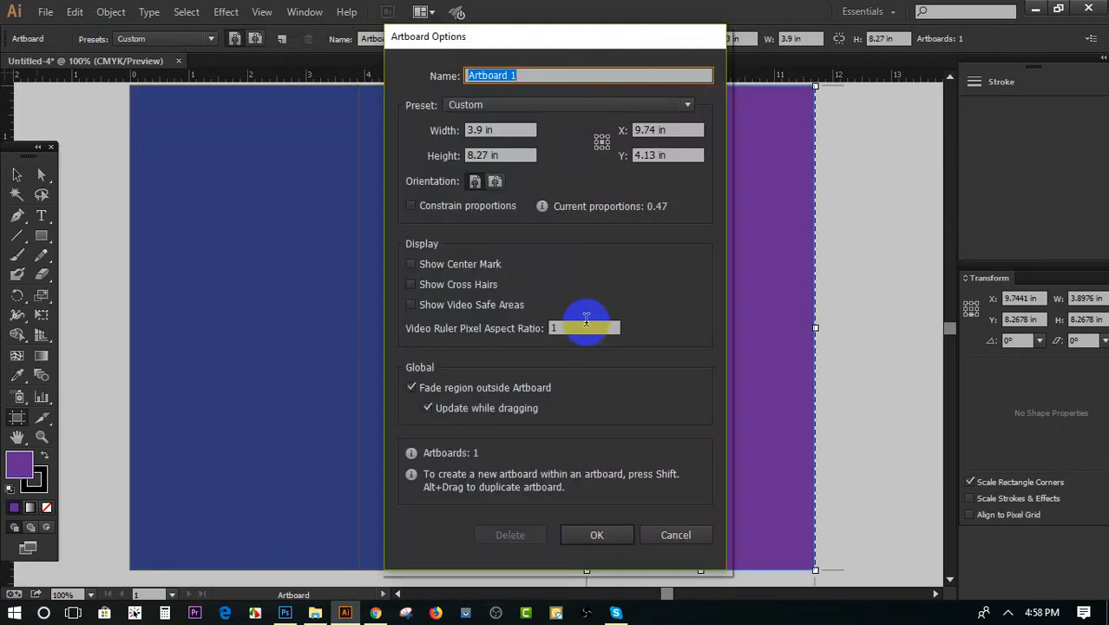
pyautogui.click(675, 536)
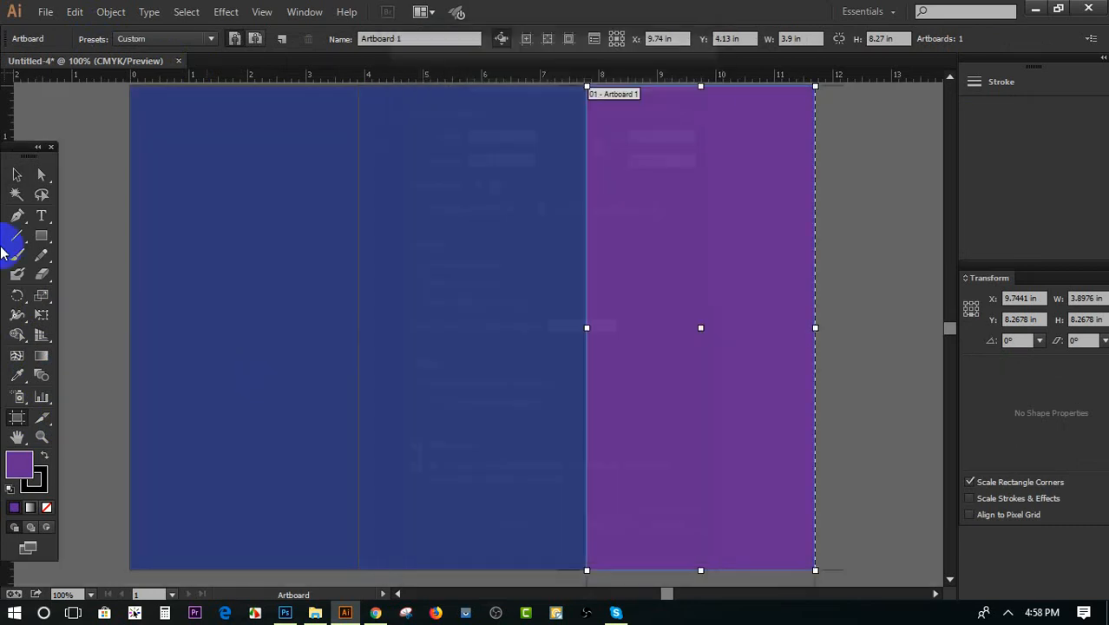
pyautogui.click(17, 178)
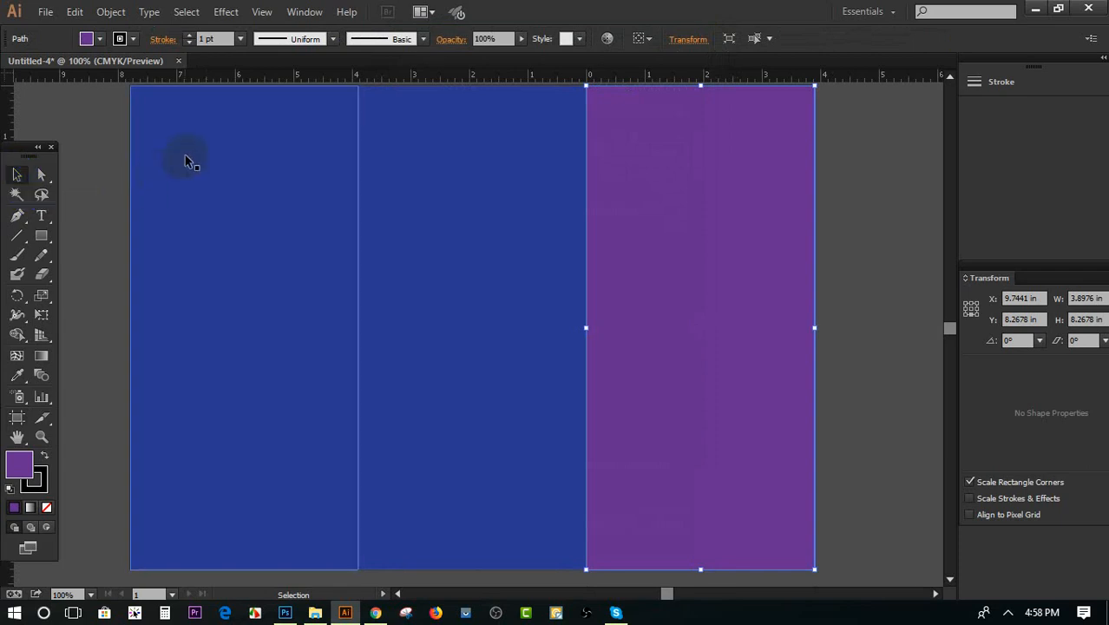
# Change the ruler units to points and examine the artboard's width and height in Artboard Options
pyautogui.rightClick(414, 78)
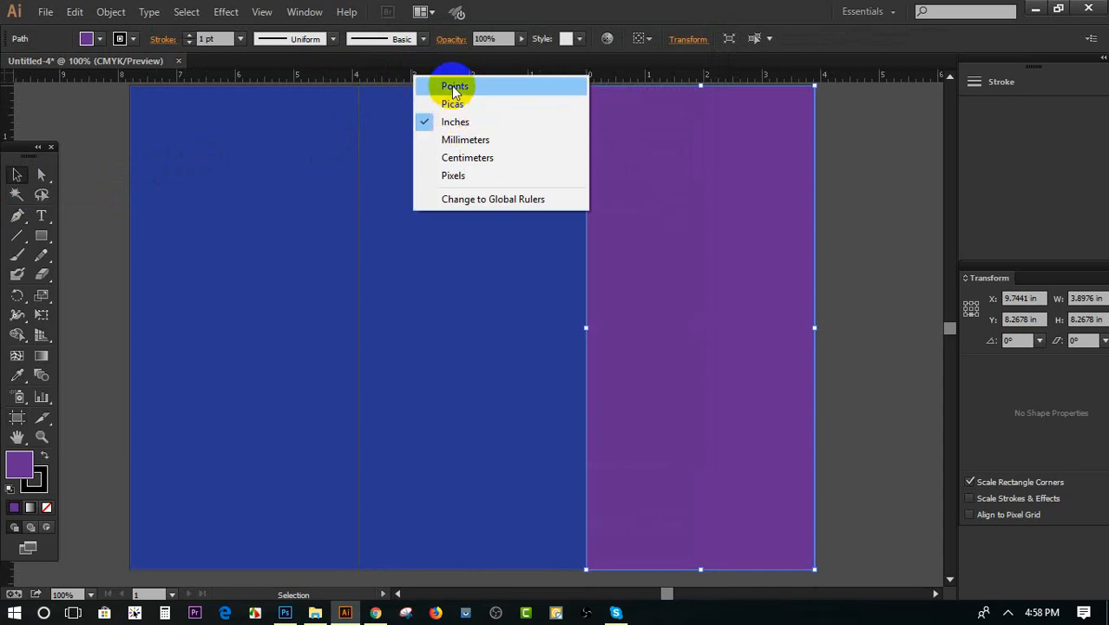
pyautogui.click(454, 86)
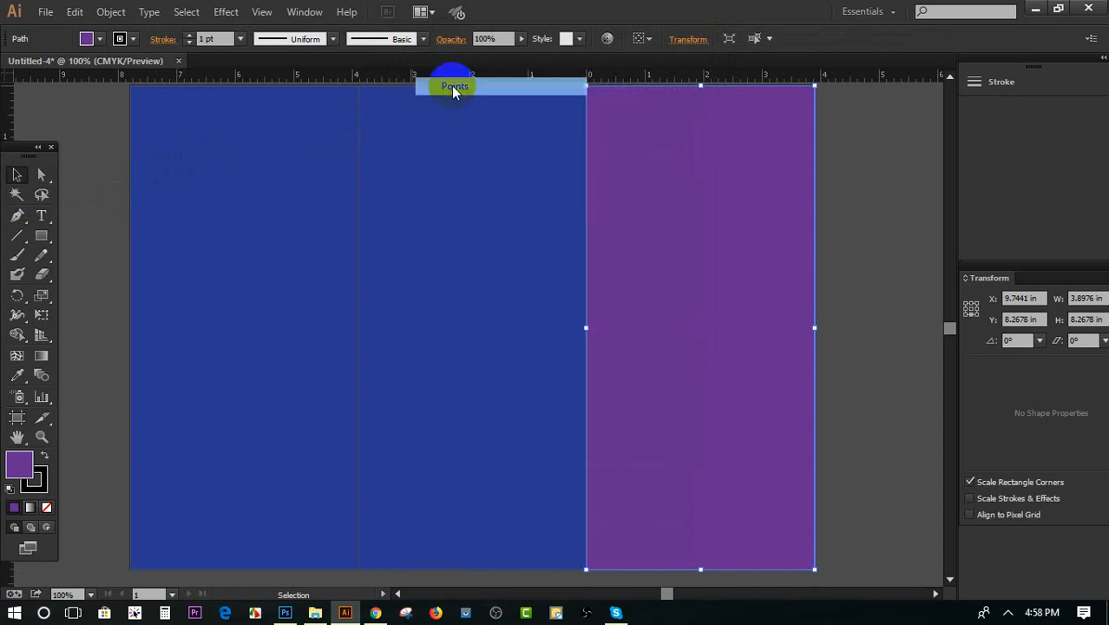
pyautogui.click(16, 417)
pyautogui.doubleClick(652, 357)
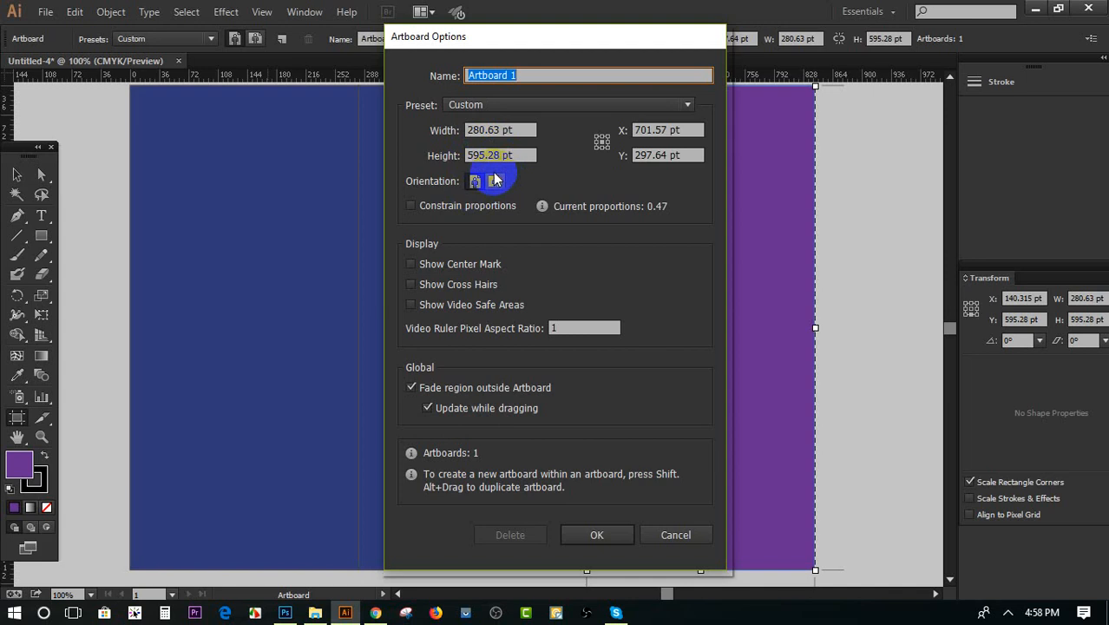
pyautogui.click(661, 530)
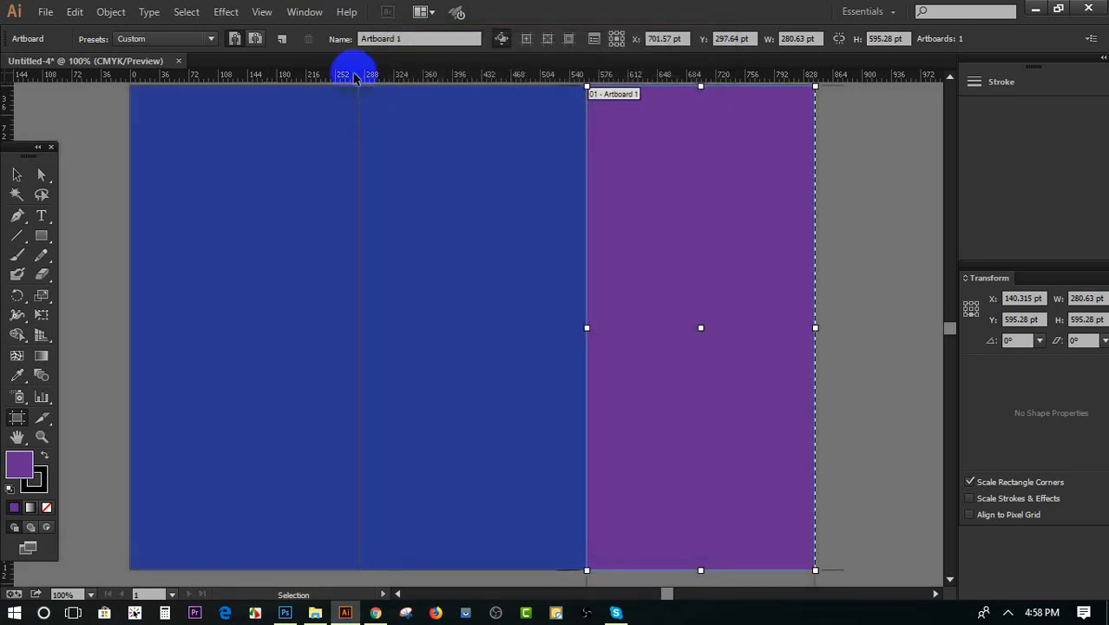
# Set the ruler units back to inches and leave artboard editing
pyautogui.rightClick(347, 74)
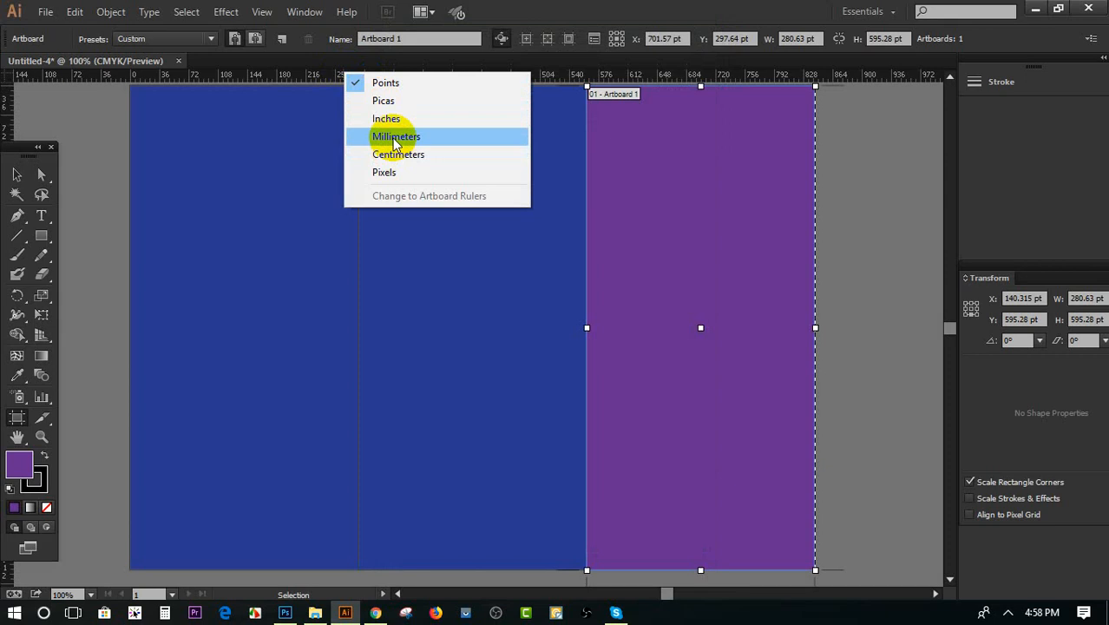
pyautogui.click(385, 119)
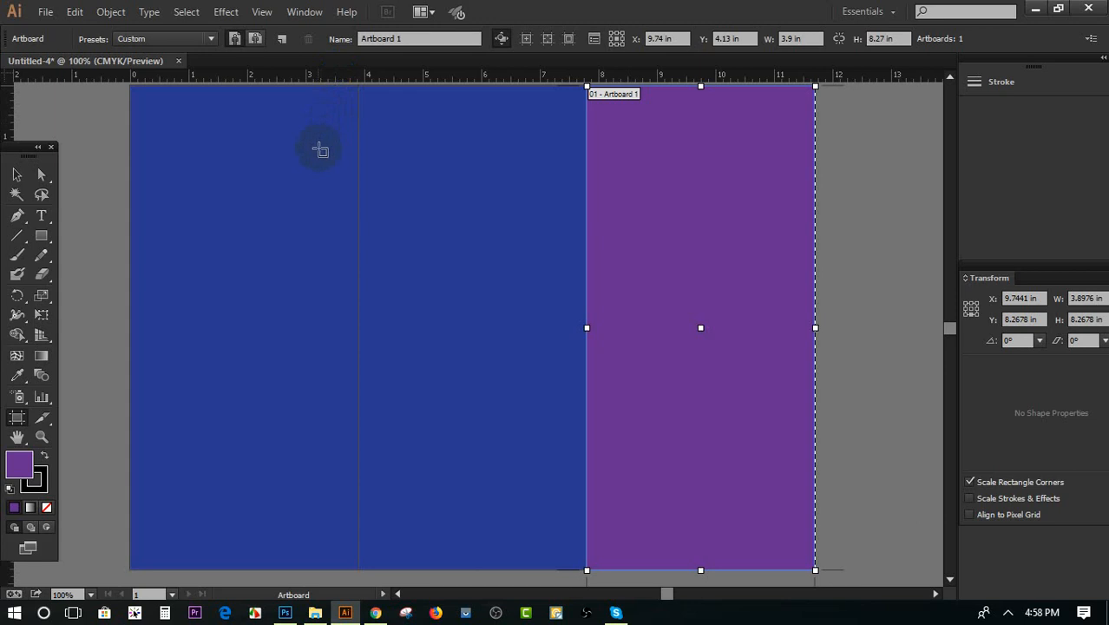
pyautogui.click(17, 176)
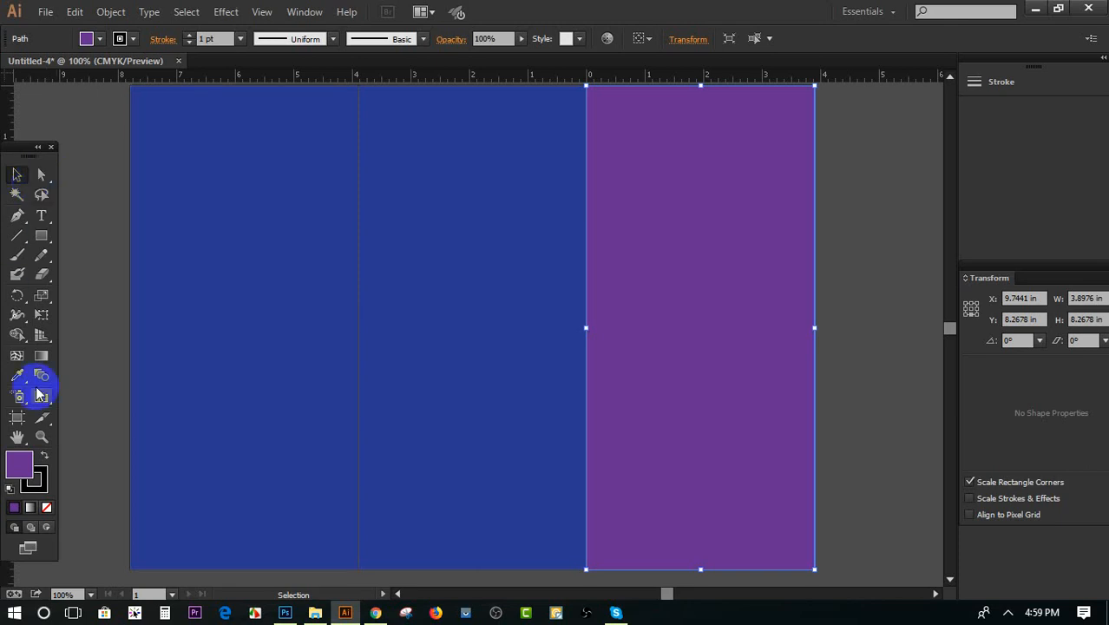
# Switch to Photoshop and start a rectangle shape in the blank document with a width of 280
pyautogui.click(285, 613)
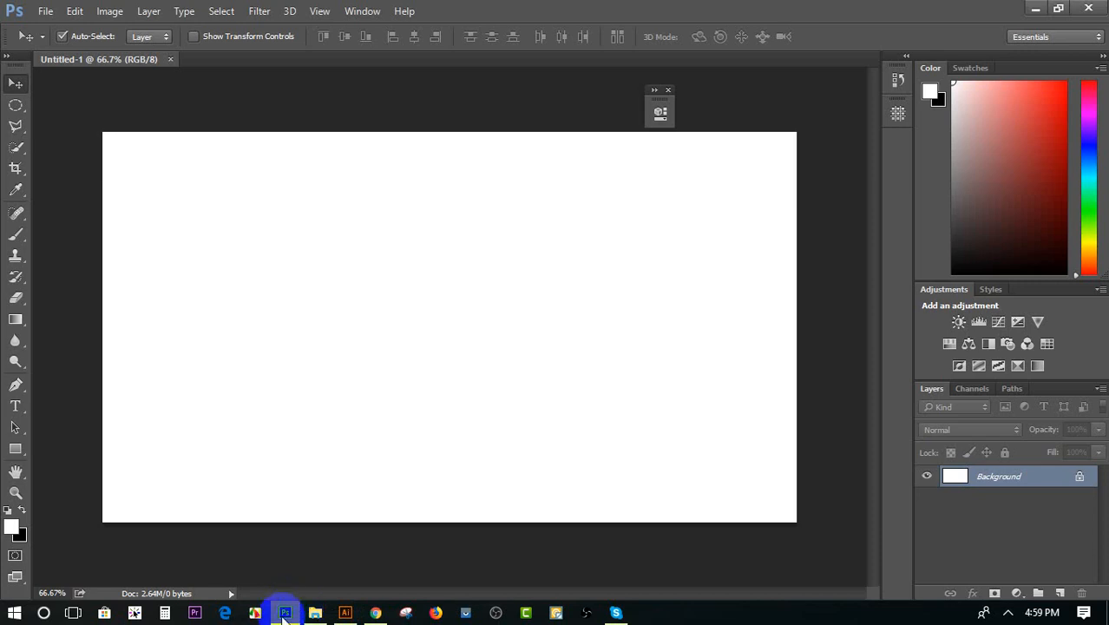
pyautogui.click(15, 449)
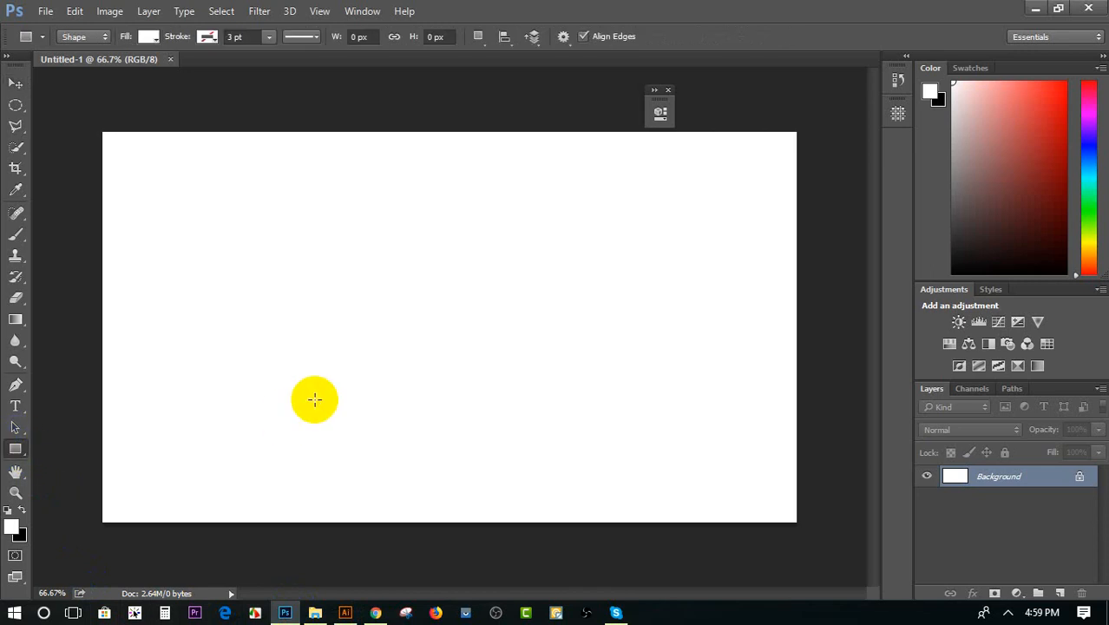
pyautogui.click(314, 399)
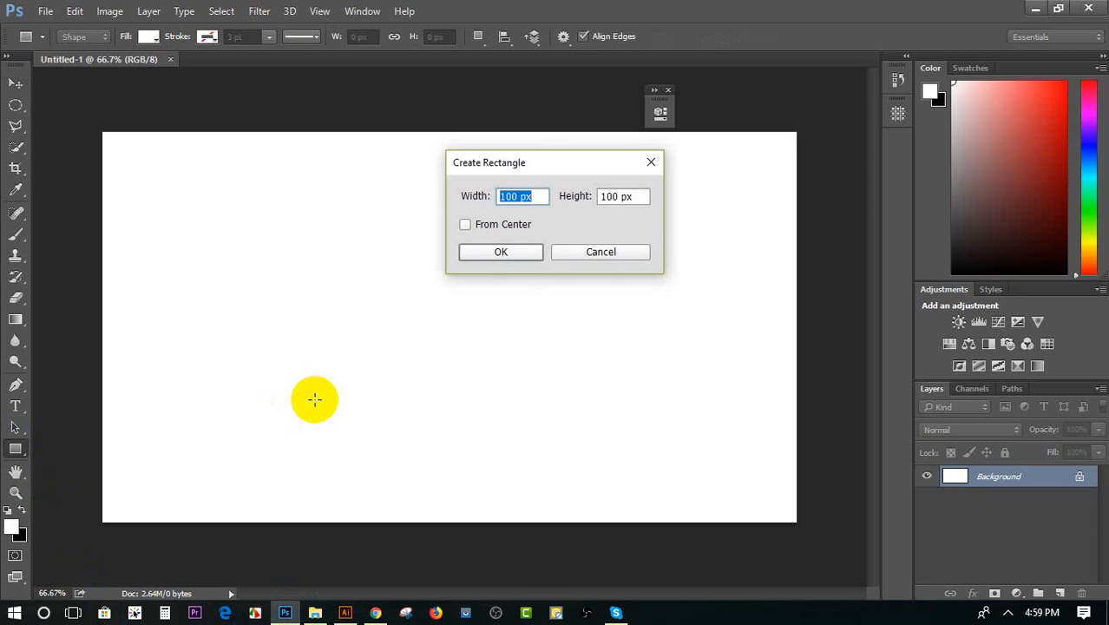
pyautogui.write('280')
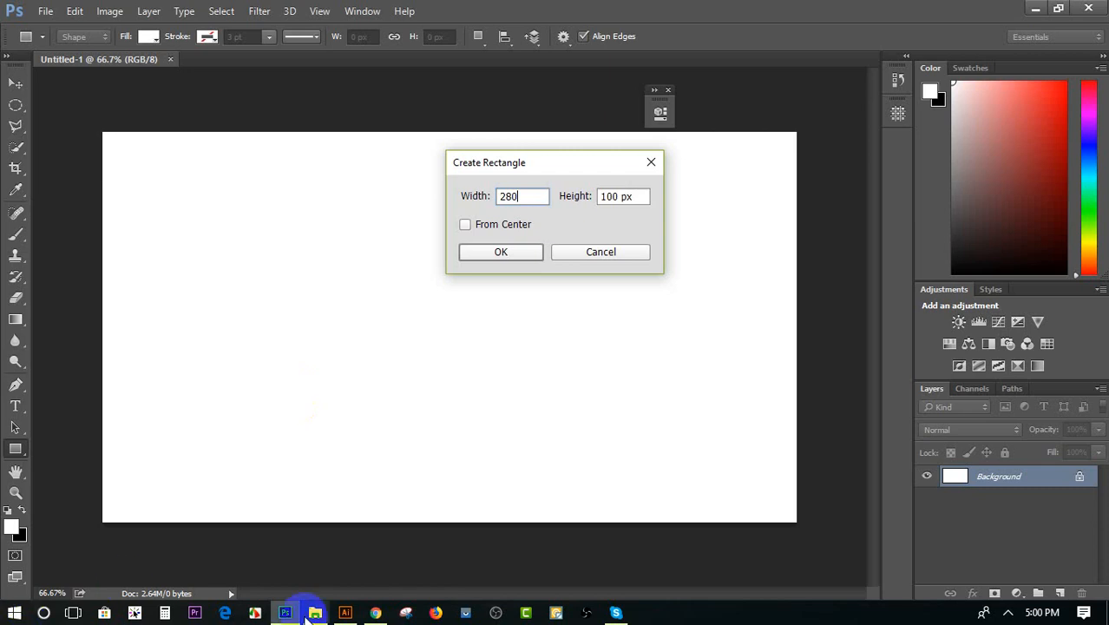
# Switch to Illustrator, widen the artboard to about 4.35 in, and check its dimensions in Artboard Options
pyautogui.click(345, 614)
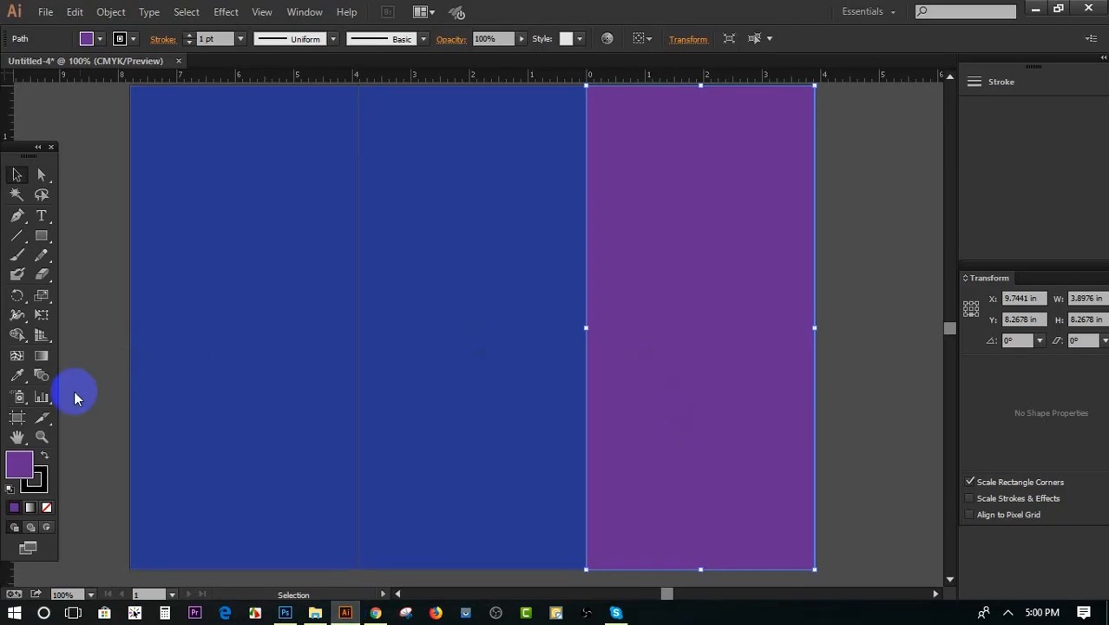
pyautogui.click(17, 420)
pyautogui.moveTo(587, 325); pyautogui.dragTo(561, 328)
pyautogui.doubleClick(561, 327)
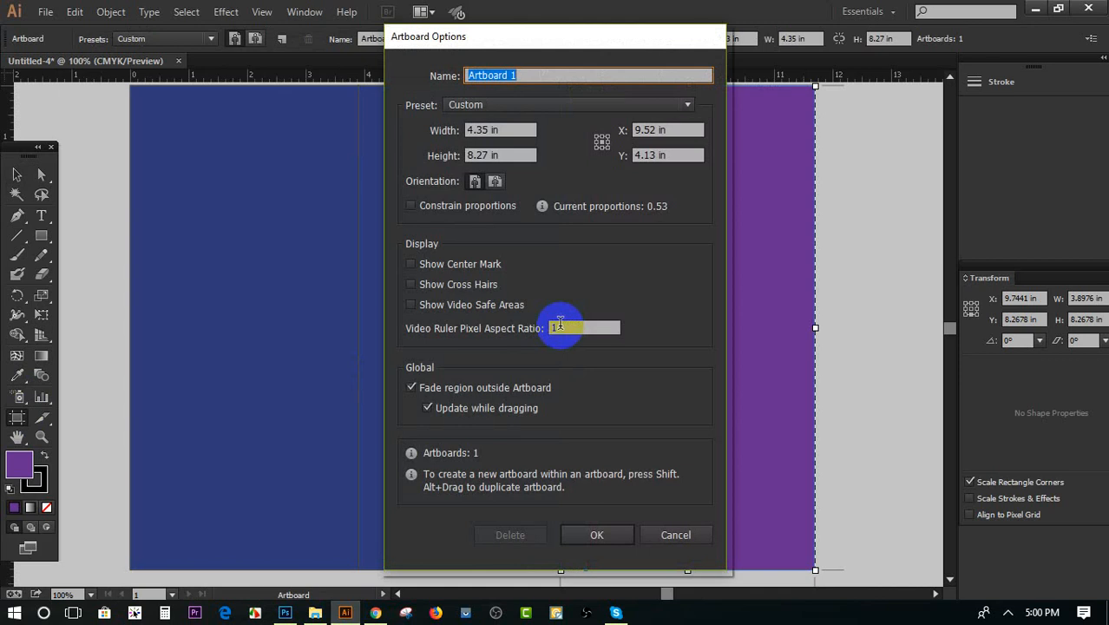
pyautogui.click(675, 533)
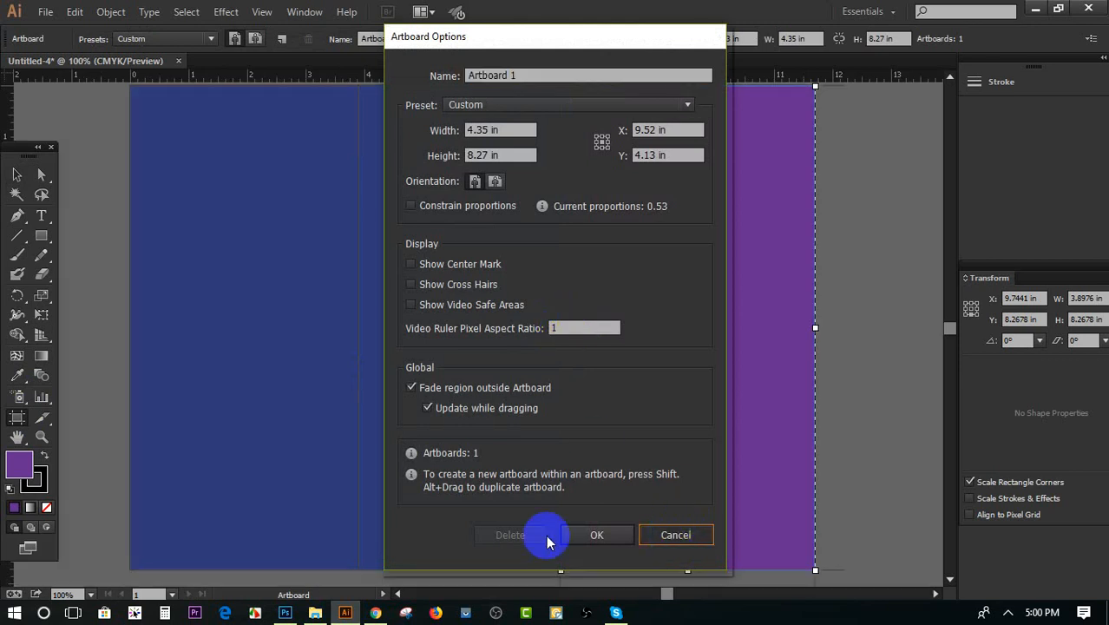
# Switch to Photoshop and create the rectangle, entering 280 in width and 595 in height and accepting the closest allowed size of 10 by 10 in
pyautogui.click(288, 615)
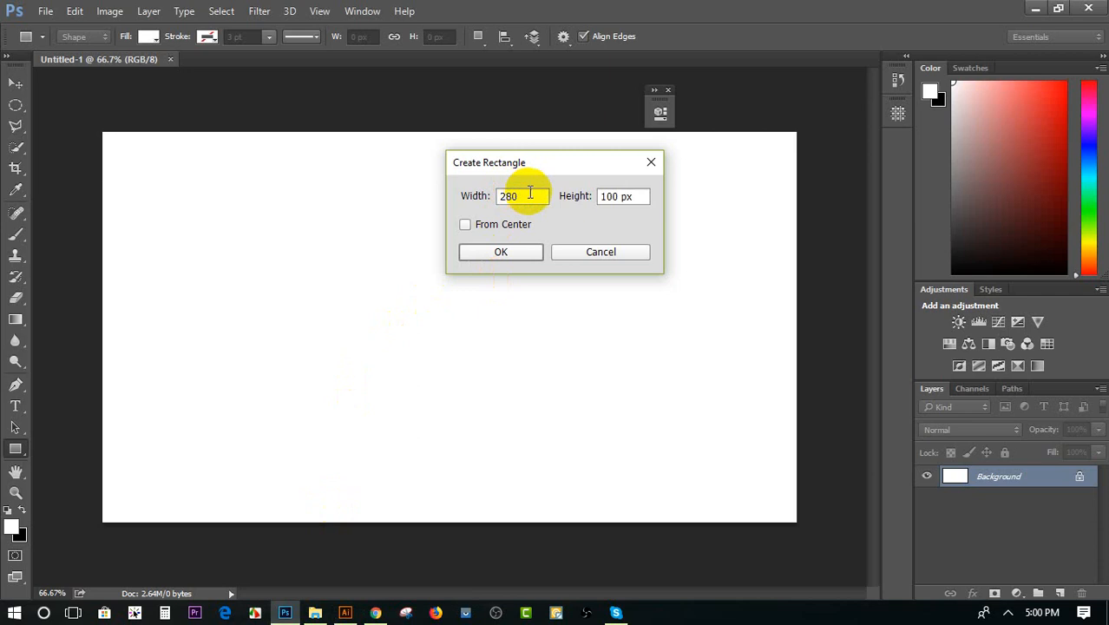
pyautogui.write('in')
pyautogui.click(646, 198)
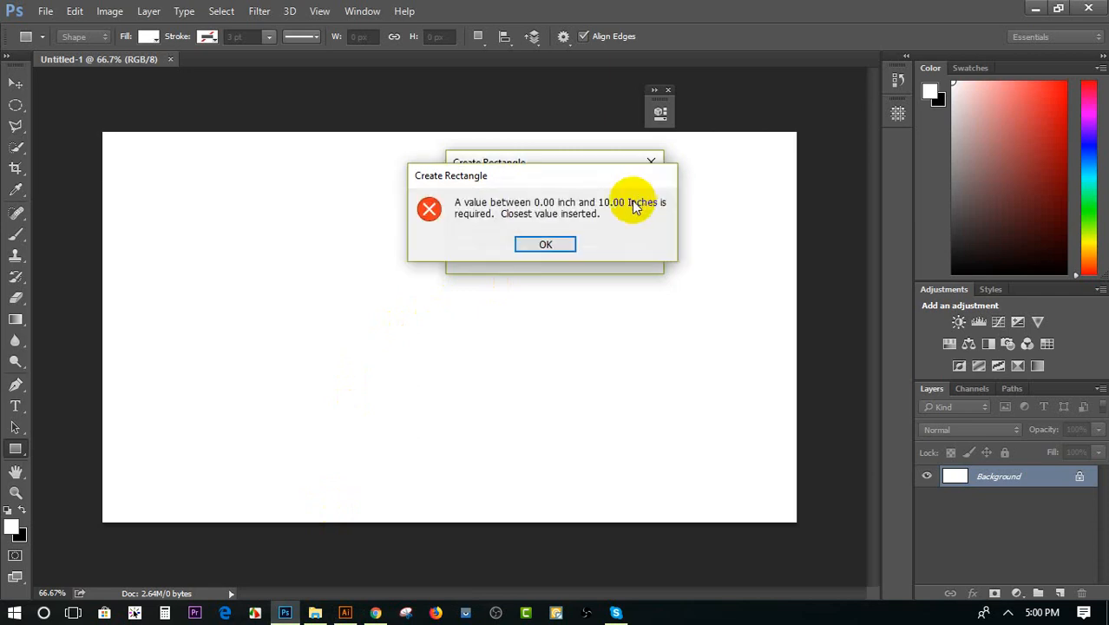
pyautogui.click(558, 245)
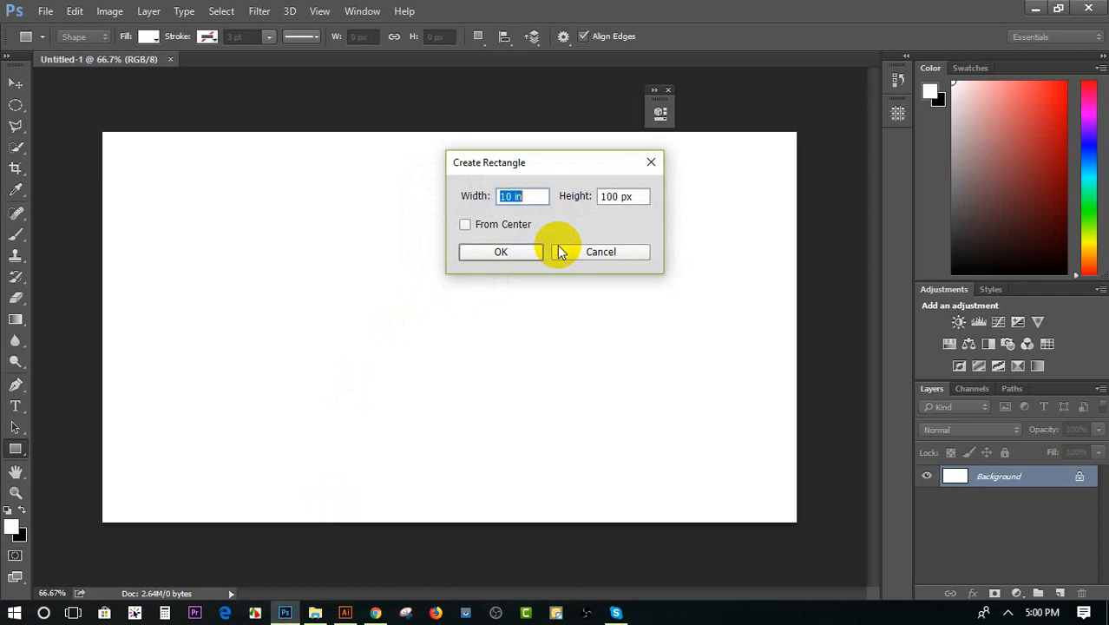
pyautogui.click(614, 196)
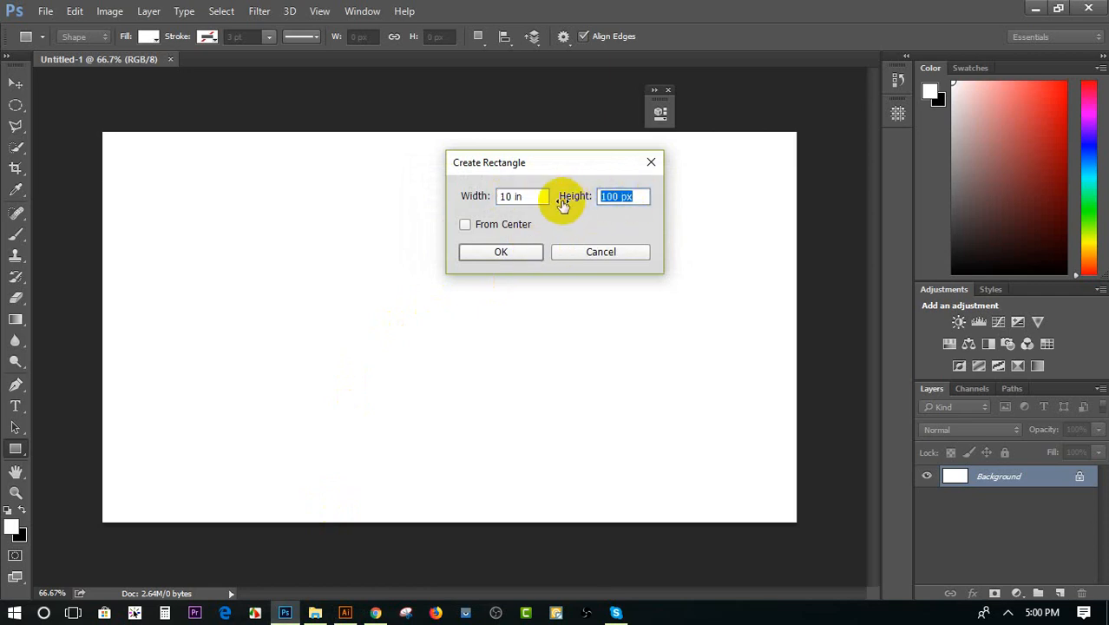
pyautogui.write('595in')
pyautogui.click(507, 254)
pyautogui.click(525, 247)
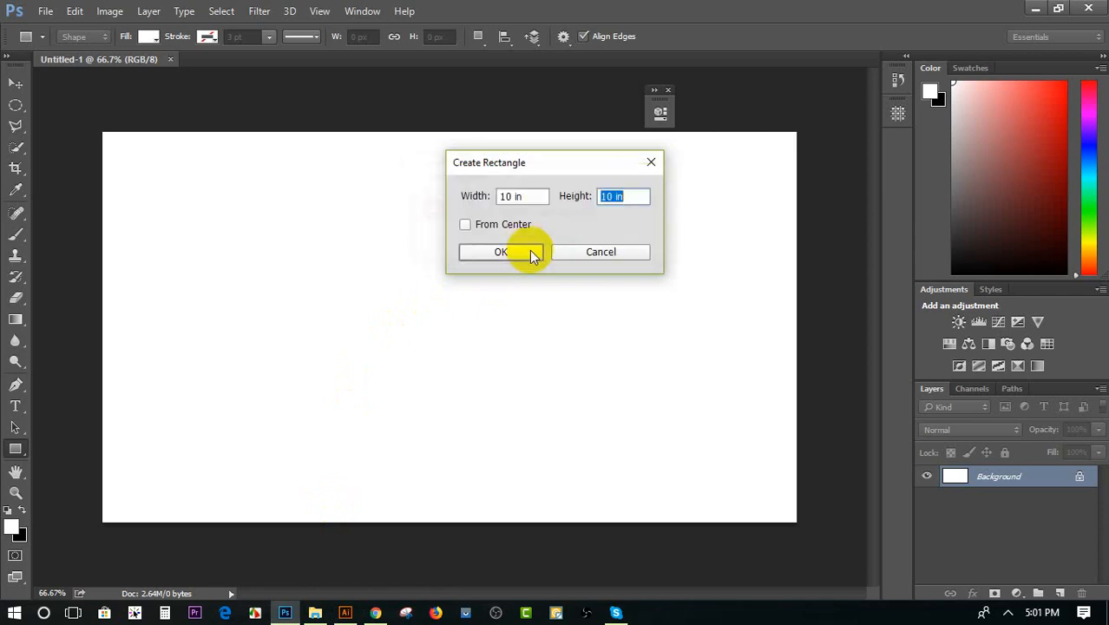
pyautogui.click(522, 252)
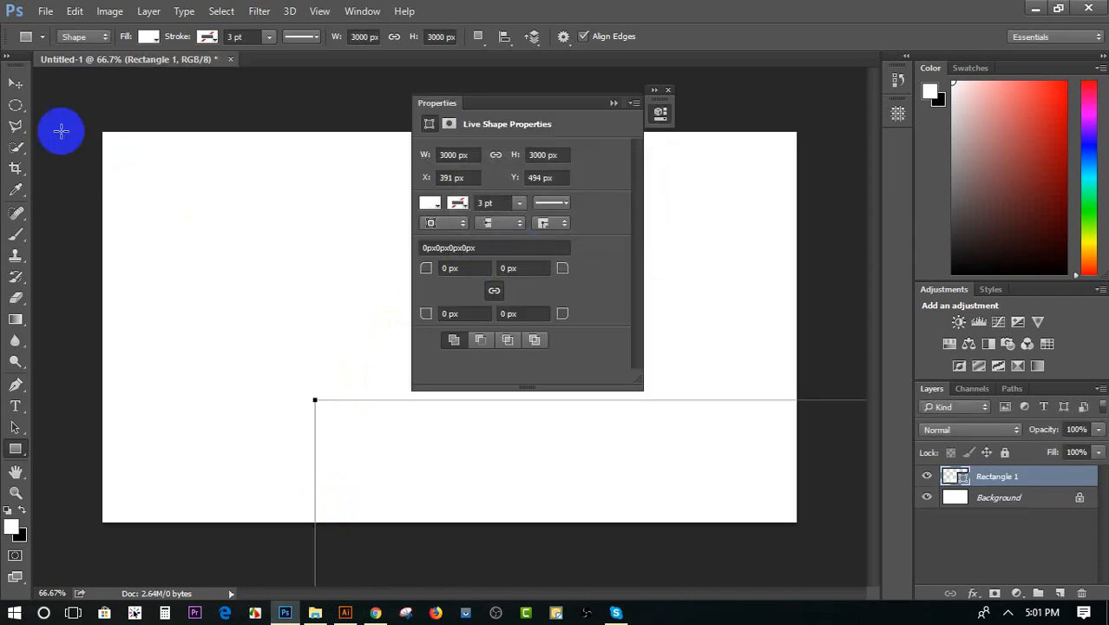
# Fill the rectangle with a salmon red color and move it so that it covers the whole canvas
pyautogui.click(22, 87)
pyautogui.moveTo(397, 474); pyautogui.dragTo(296, 327)
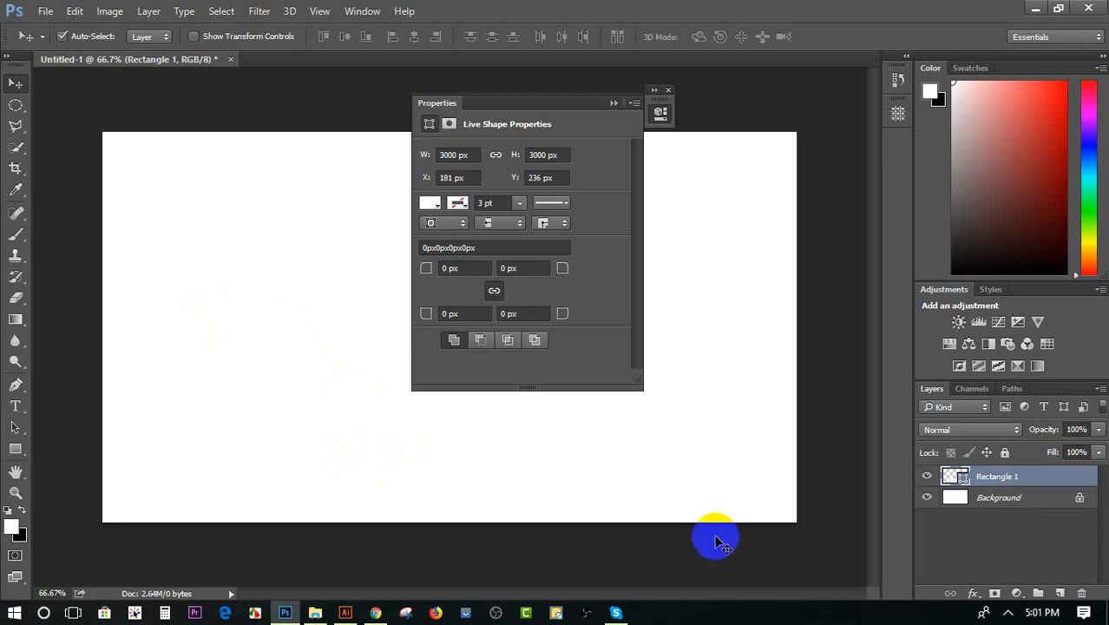
pyautogui.doubleClick(962, 477)
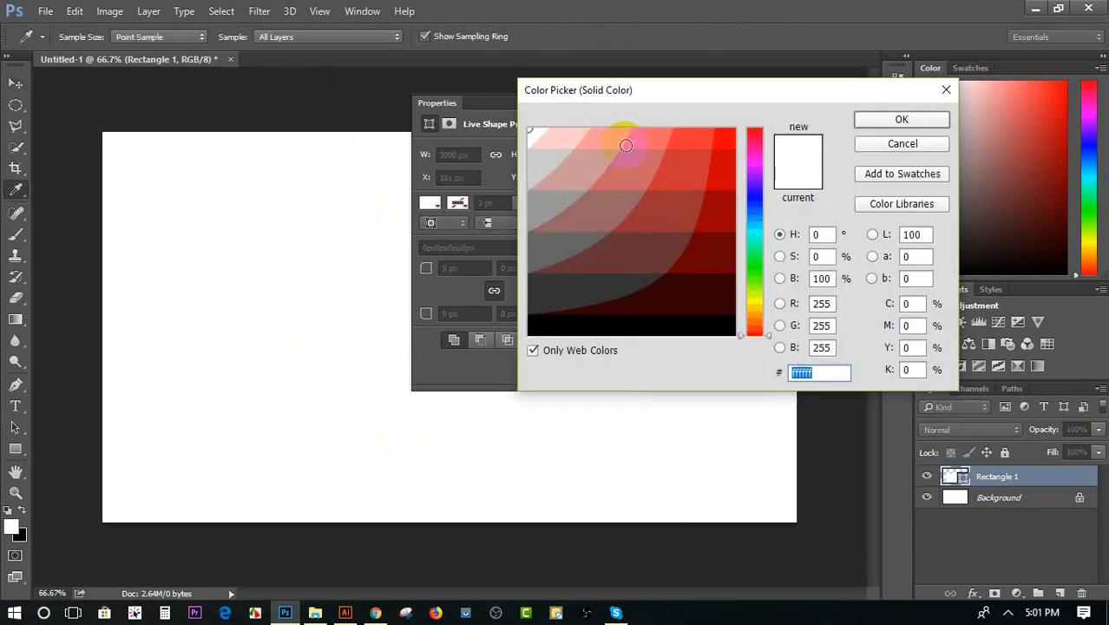
pyautogui.click(632, 160)
pyautogui.click(903, 119)
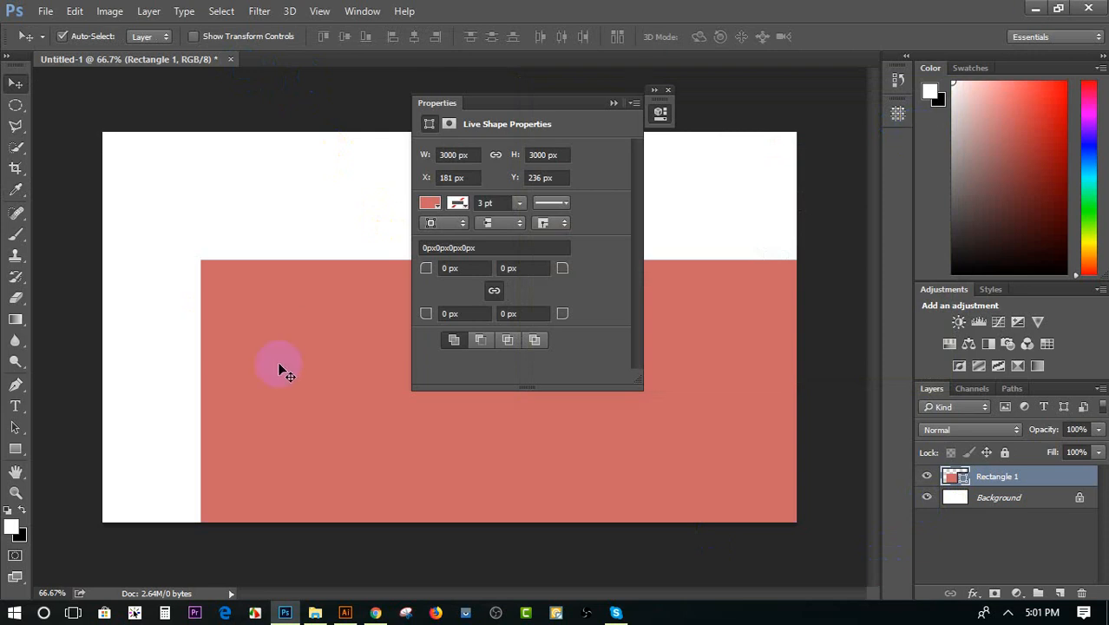
pyautogui.moveTo(279, 369); pyautogui.dragTo(179, 254)
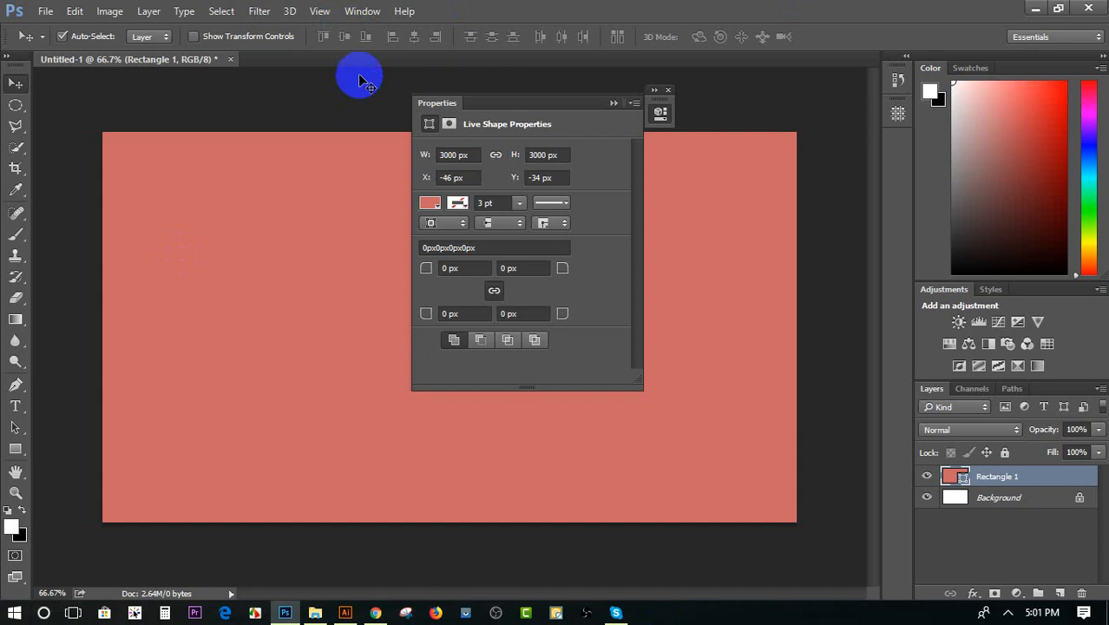
pyautogui.click(16, 449)
pyautogui.click(292, 332)
pyautogui.doubleClick(519, 196)
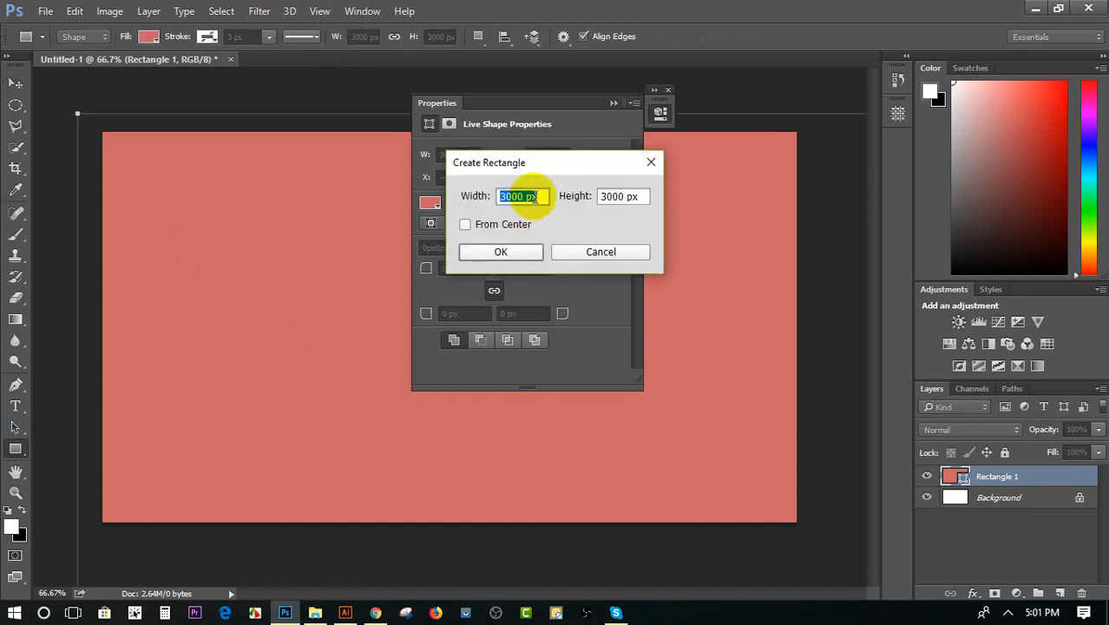
pyautogui.moveTo(539, 198); pyautogui.dragTo(461, 198)
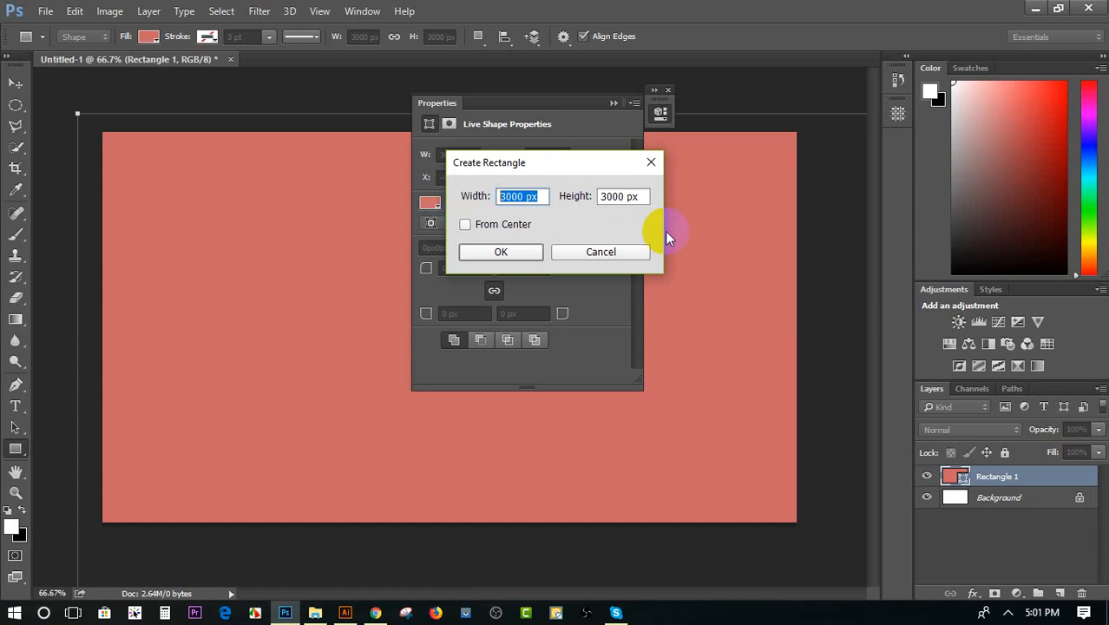
pyautogui.click(576, 254)
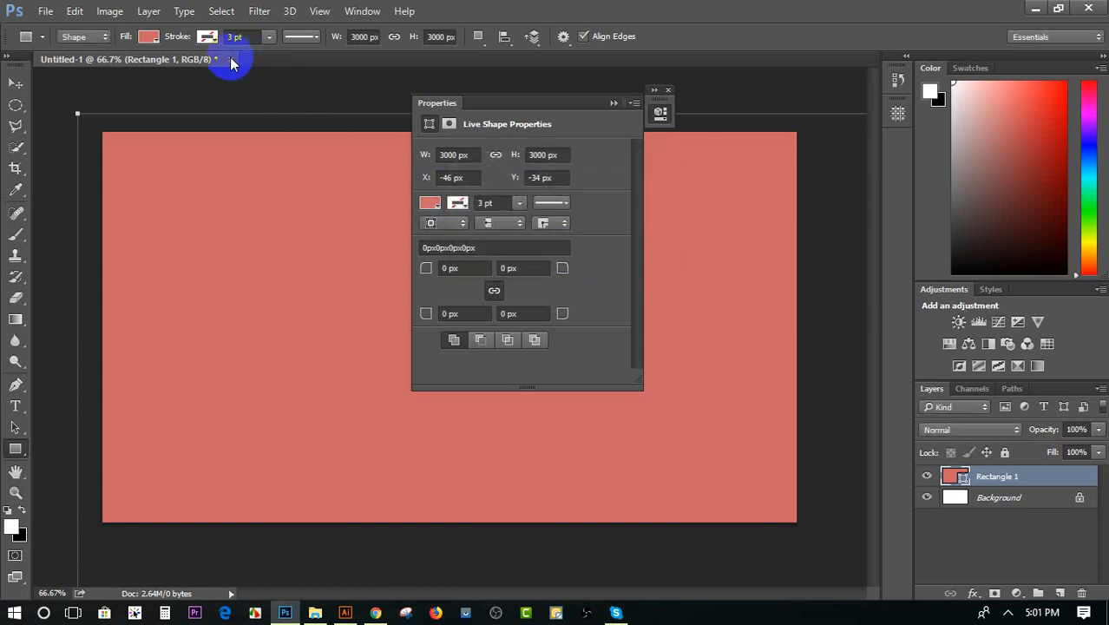
# Close the salmon red rectangle document without saving, switch to Illustrator and select the middle blue panel
pyautogui.click(230, 60)
pyautogui.click(573, 243)
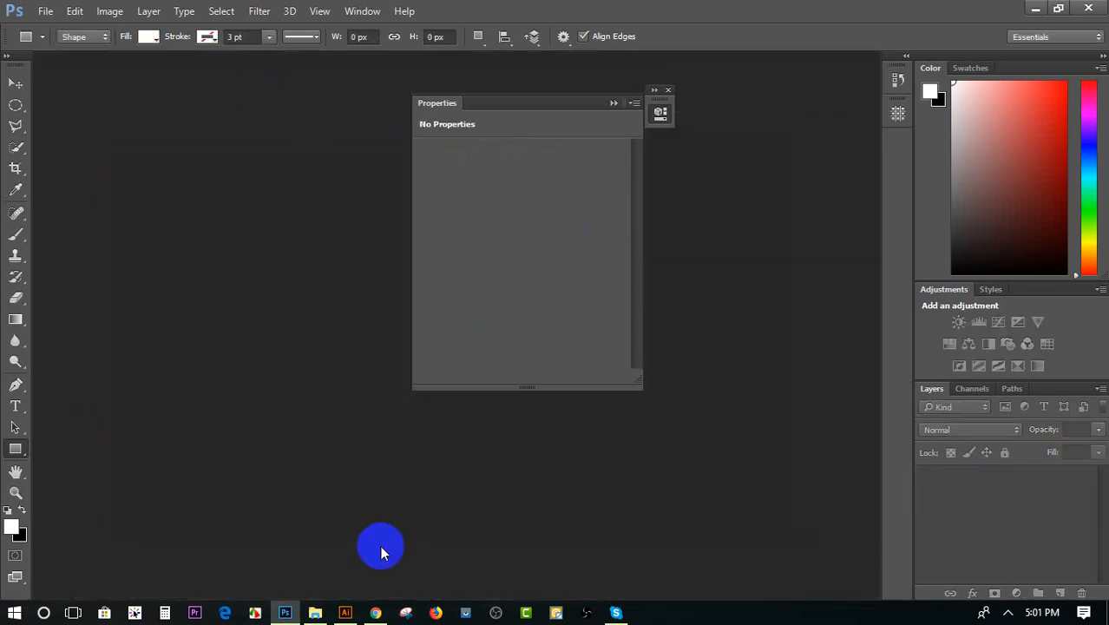
pyautogui.click(348, 613)
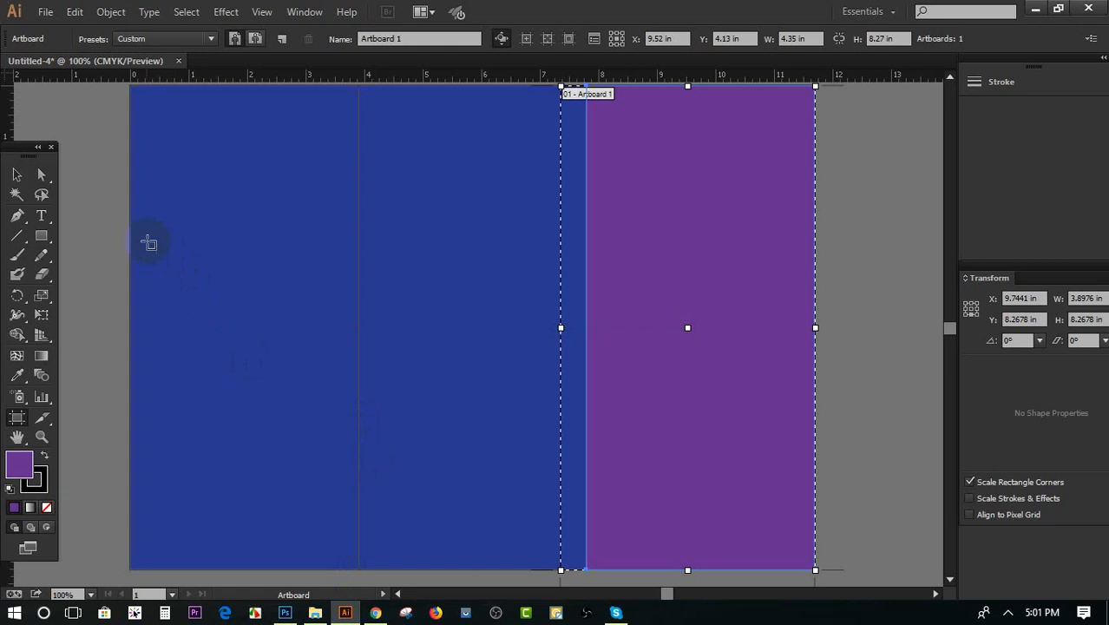
pyautogui.click(17, 176)
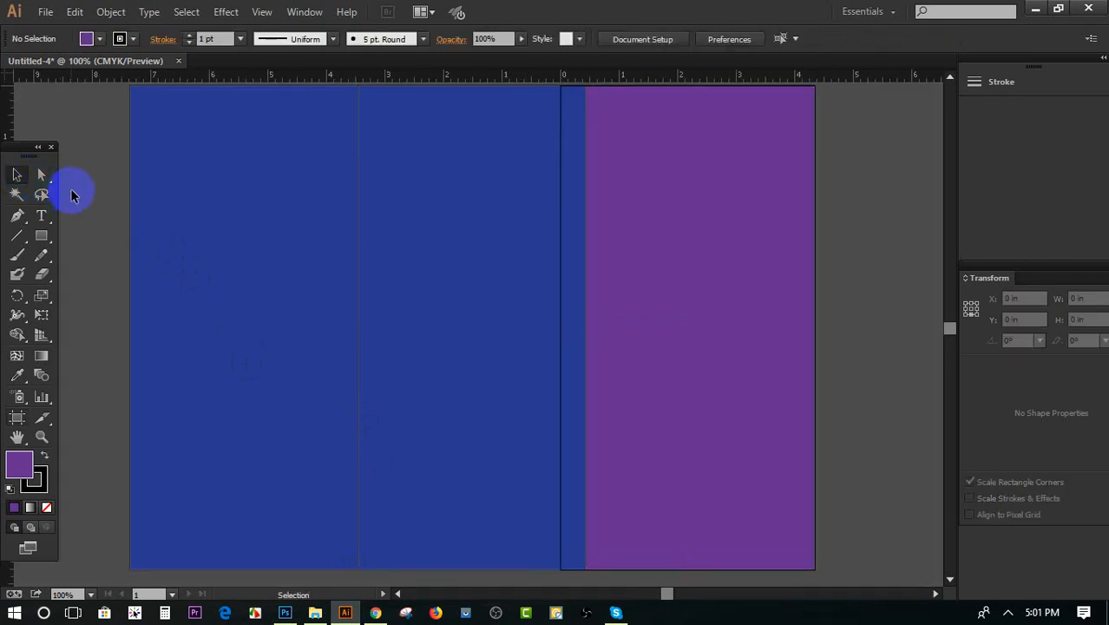
pyautogui.click(467, 261)
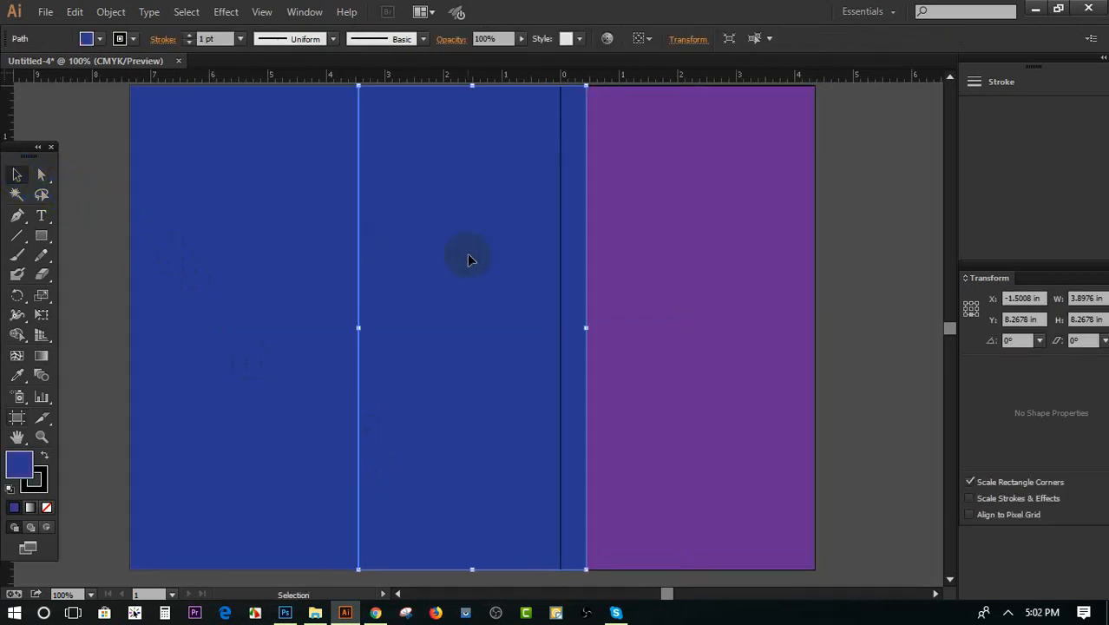
# Switch to Photoshop and create a blank white 1280 × 720 px RGB document at 300 pixels/inch
pyautogui.click(286, 613)
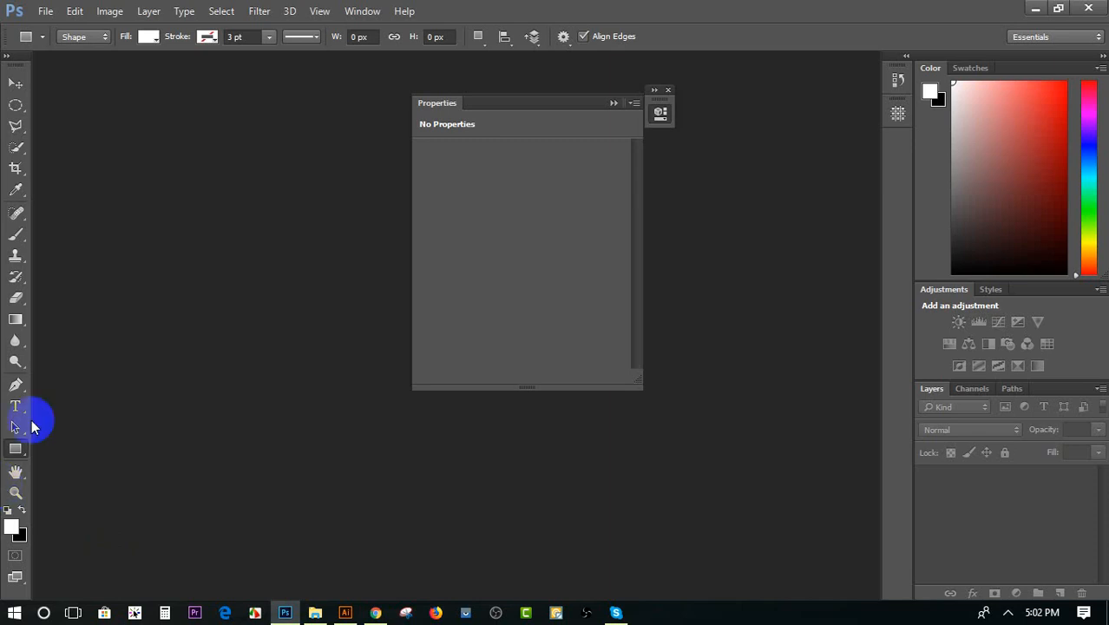
pyautogui.click(45, 11)
pyautogui.click(60, 34)
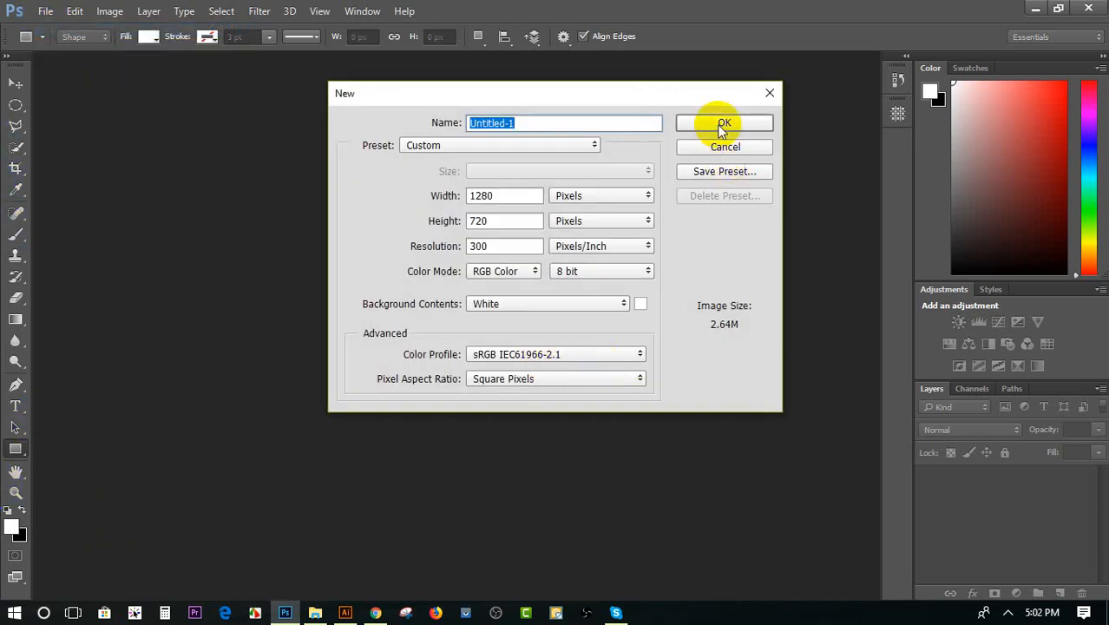
pyautogui.click(722, 123)
# Draw a tall rectangle about 277 × 435 px on the canvas and fill it with purple
pyautogui.click(15, 449)
pyautogui.moveTo(244, 223); pyautogui.dragTo(393, 458)
pyautogui.click(146, 36)
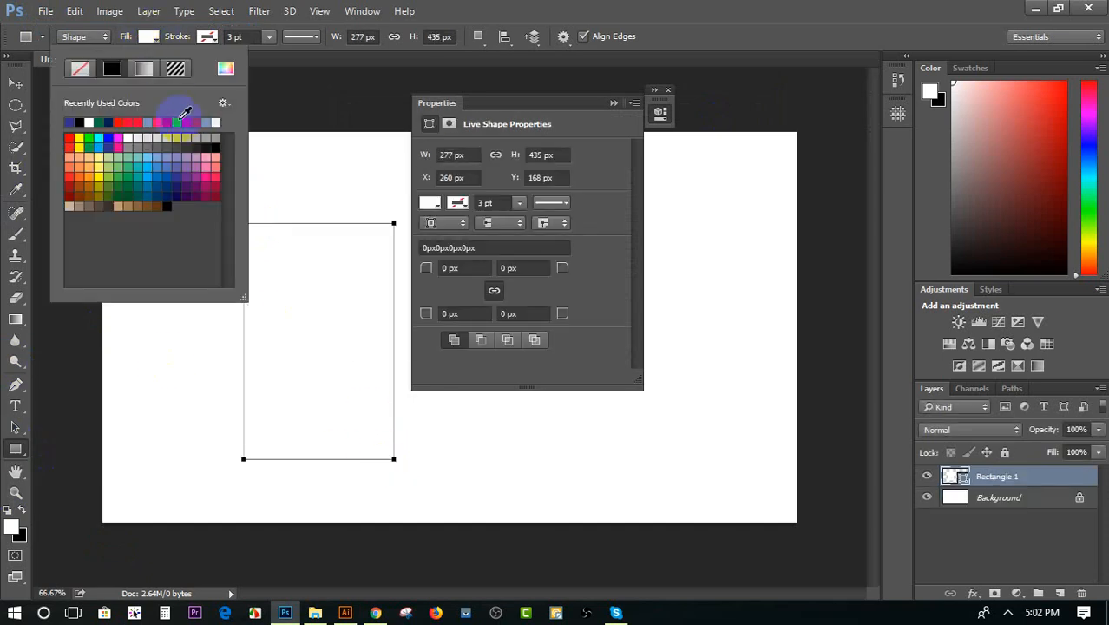
pyautogui.click(188, 175)
# Distort the purple rectangle by moving its four corners inward so that it becomes a smaller, tilted quadrilateral
pyautogui.click(16, 83)
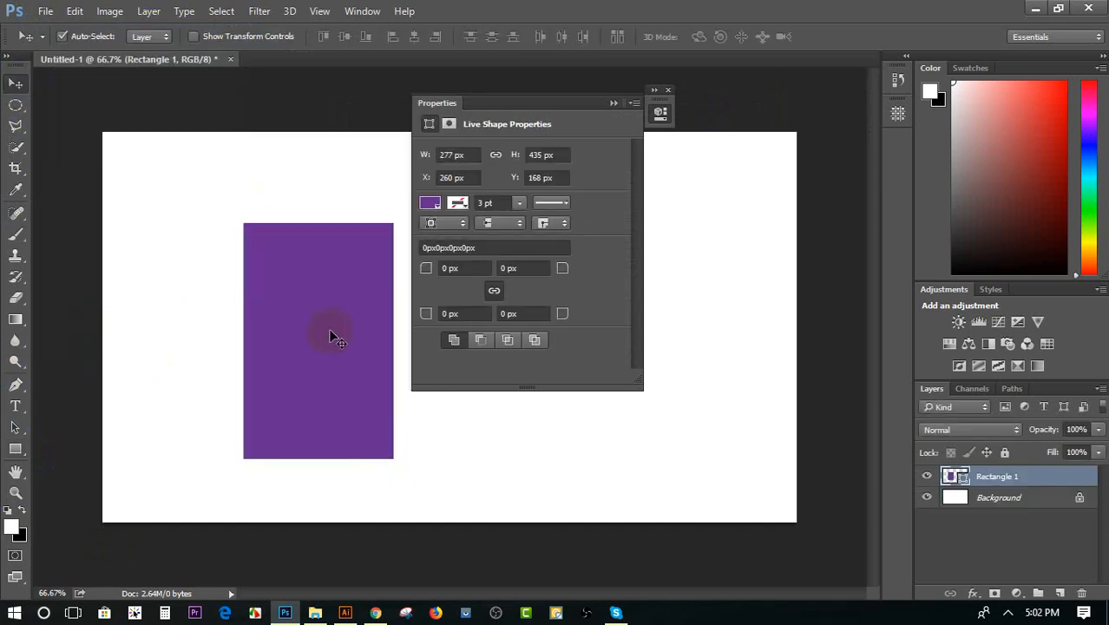
pyautogui.hotkey('ctrl', 't')
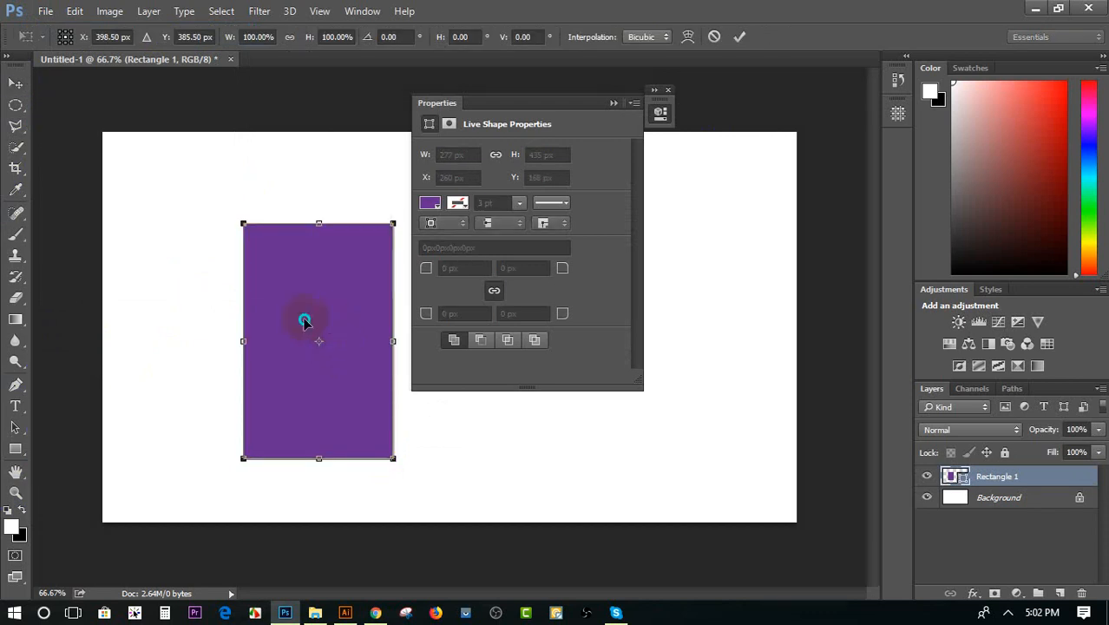
pyautogui.rightClick(305, 318)
pyautogui.click(347, 411)
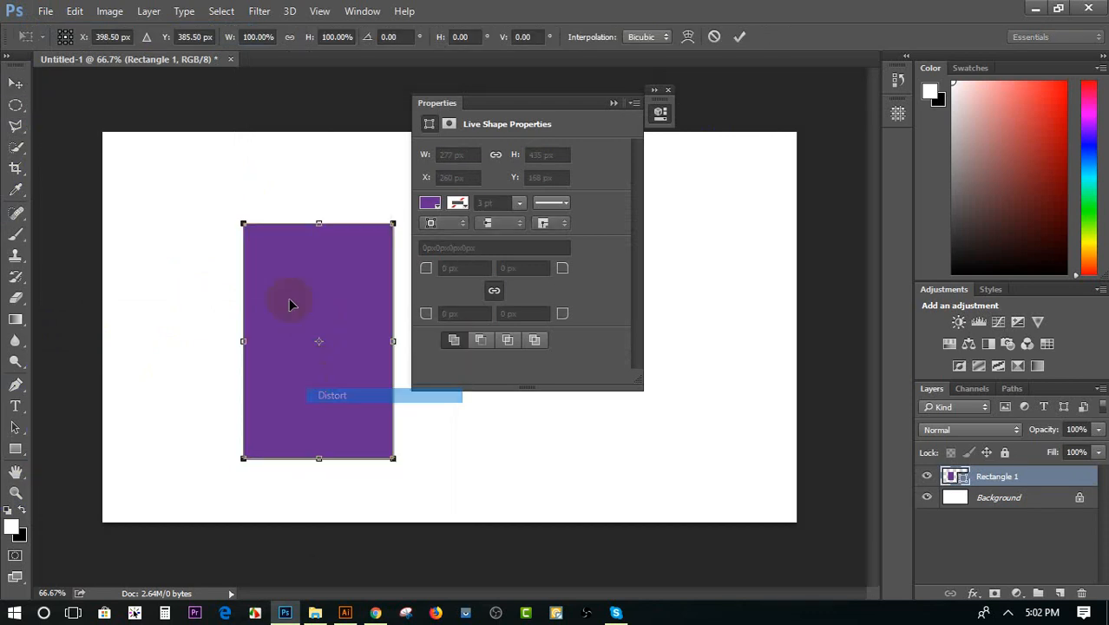
pyautogui.moveTo(244, 224); pyautogui.dragTo(185, 318)
pyautogui.moveTo(394, 223); pyautogui.dragTo(291, 263)
pyautogui.moveTo(393, 458); pyautogui.dragTo(371, 376)
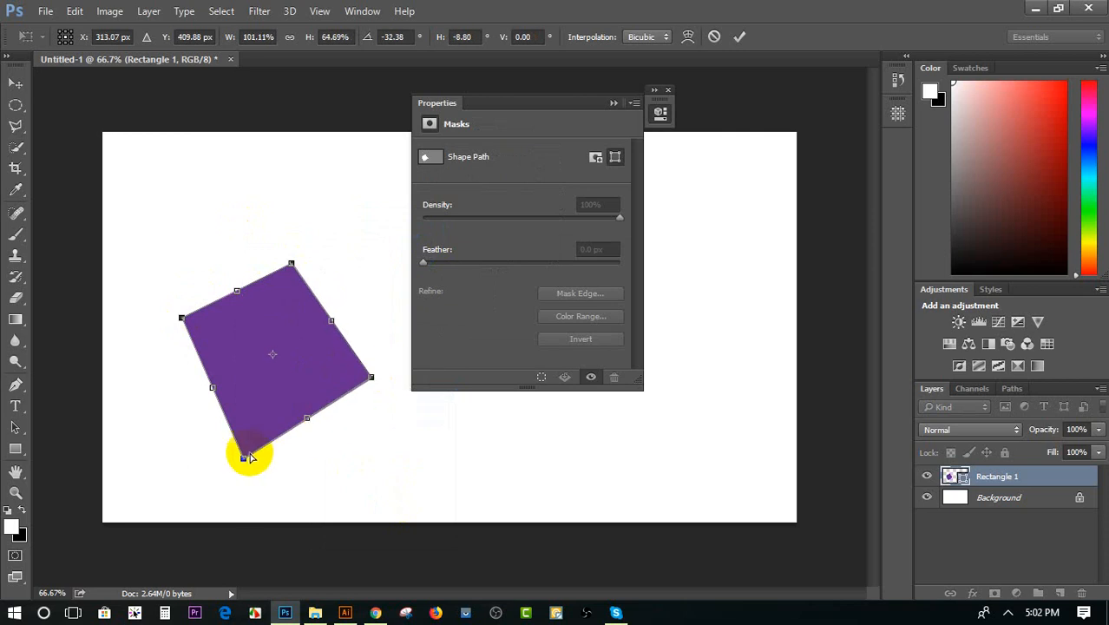
pyautogui.moveTo(243, 459); pyautogui.dragTo(262, 454)
pyautogui.press('Return')
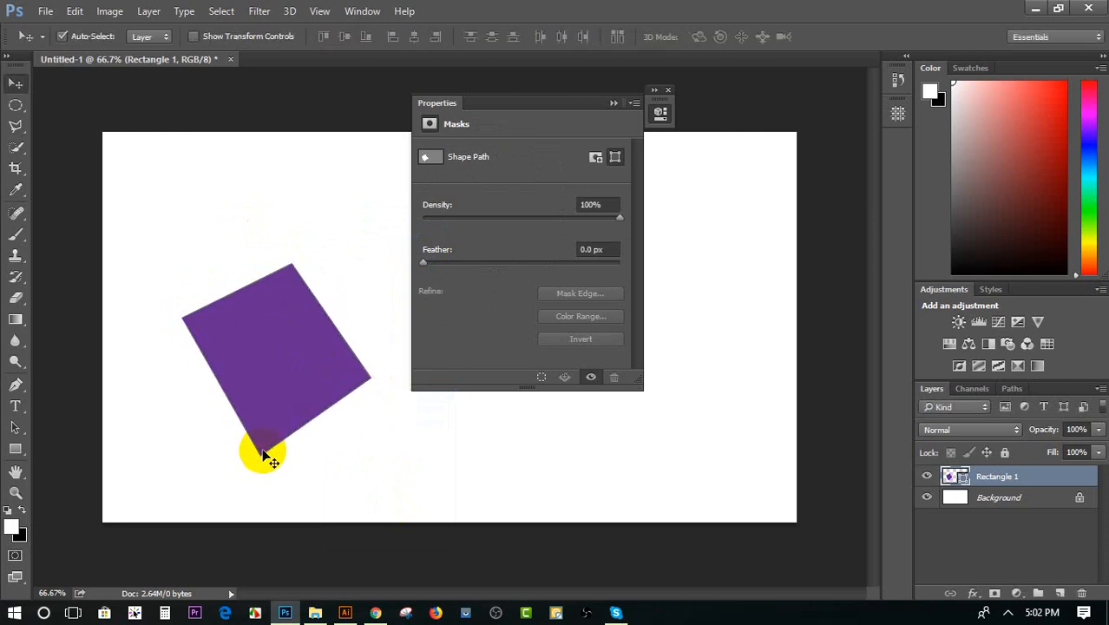
pyautogui.doubleClick(962, 477)
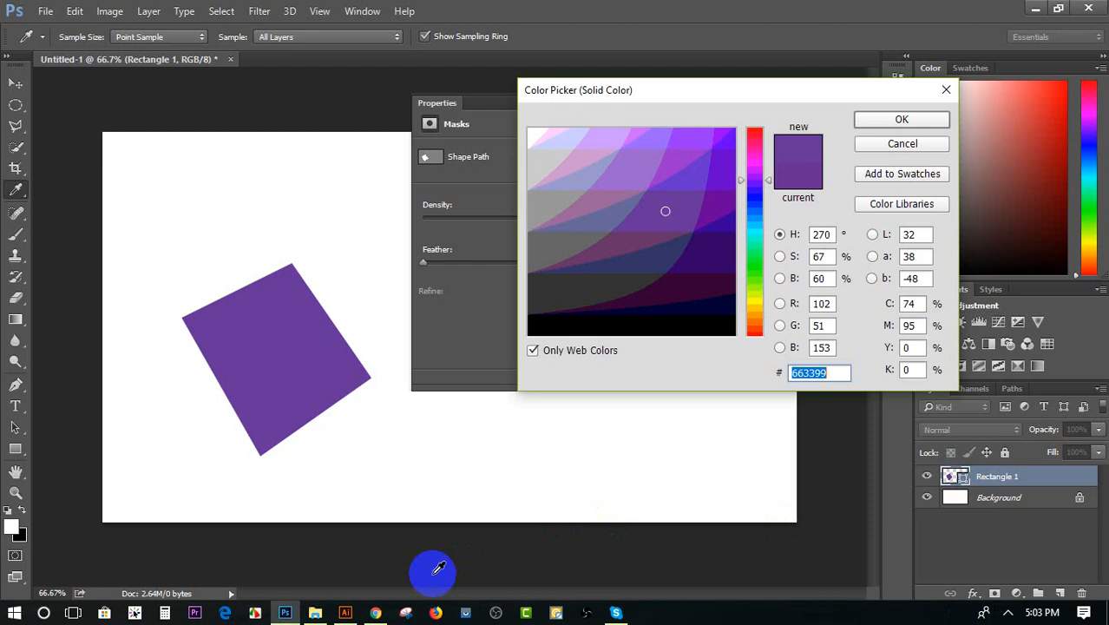
pyautogui.click(946, 92)
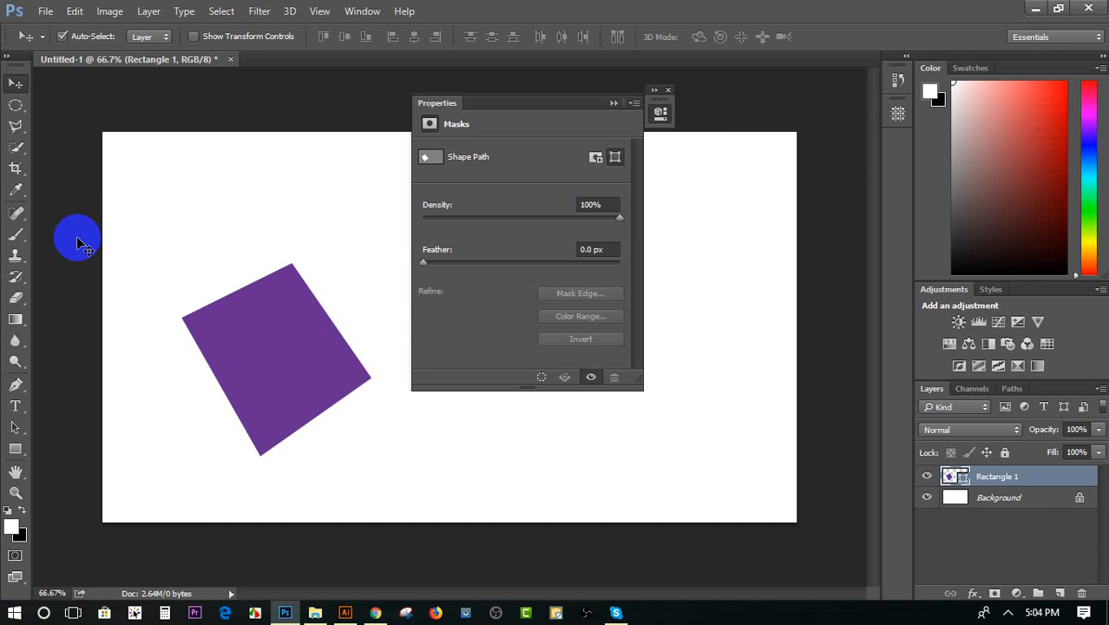
pyautogui.click(345, 613)
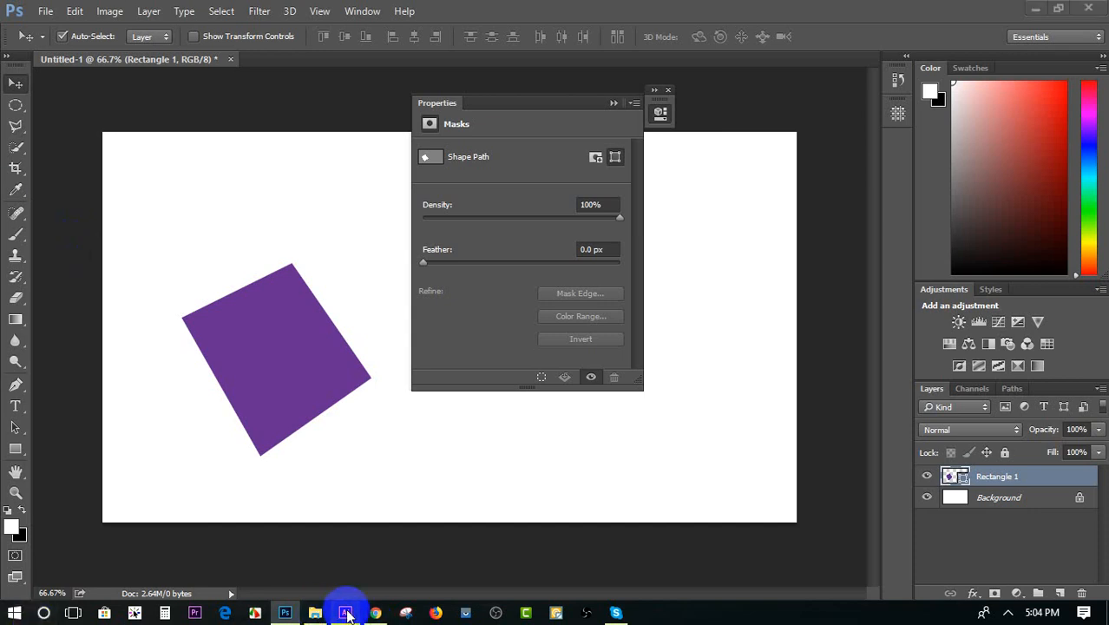
pyautogui.click(285, 612)
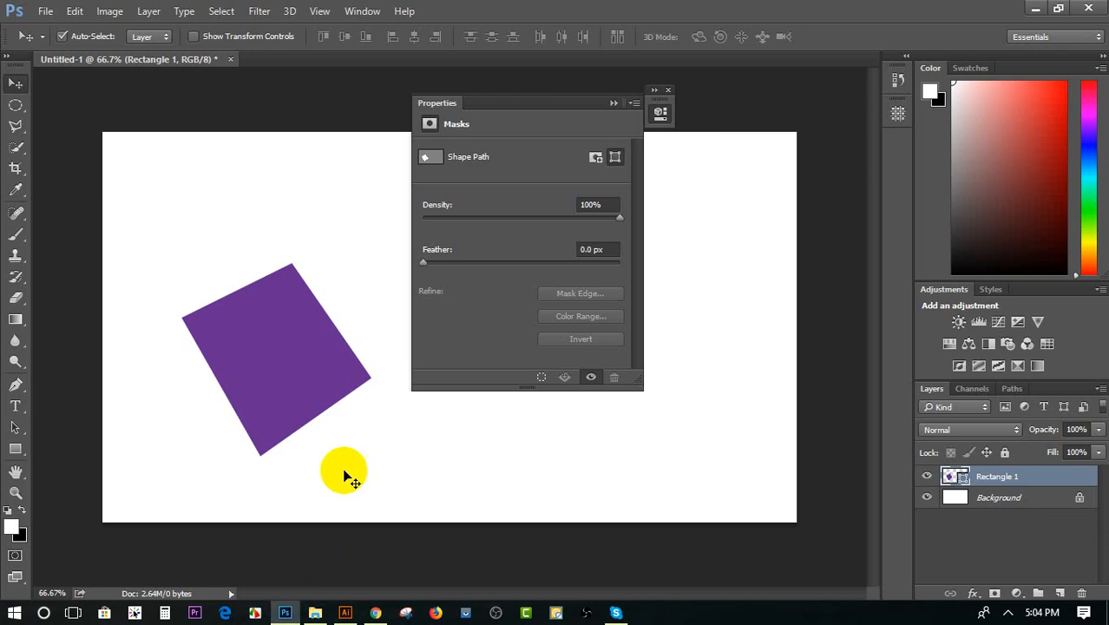
# Close the document with the distorted purple shape without saving, and minimize Photoshop to return to Illustrator
pyautogui.click(230, 59)
pyautogui.click(559, 244)
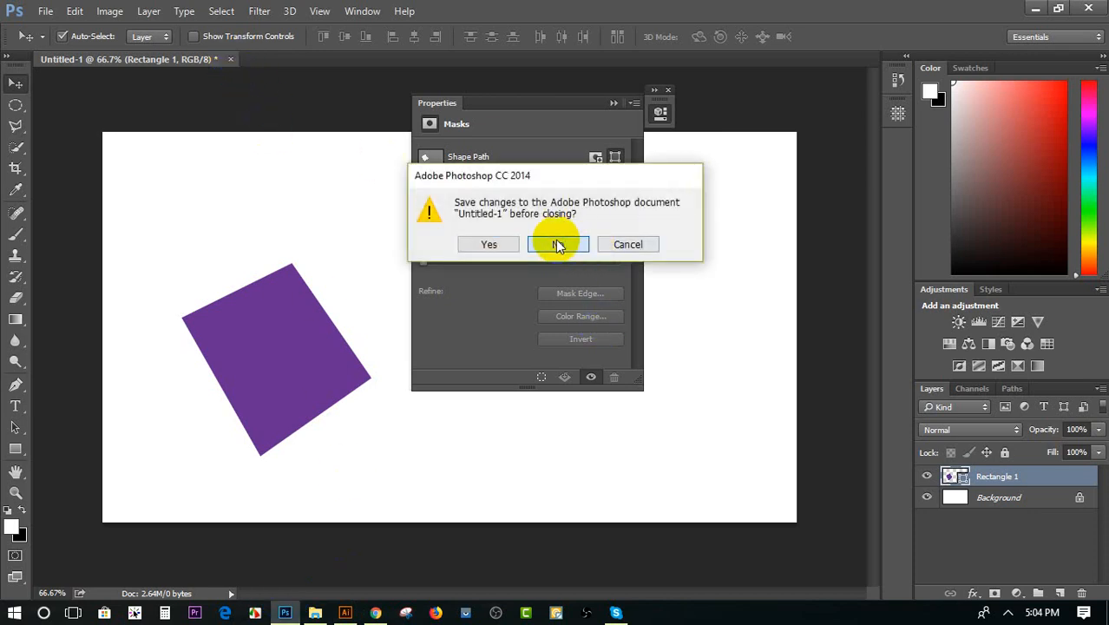
pyautogui.click(614, 102)
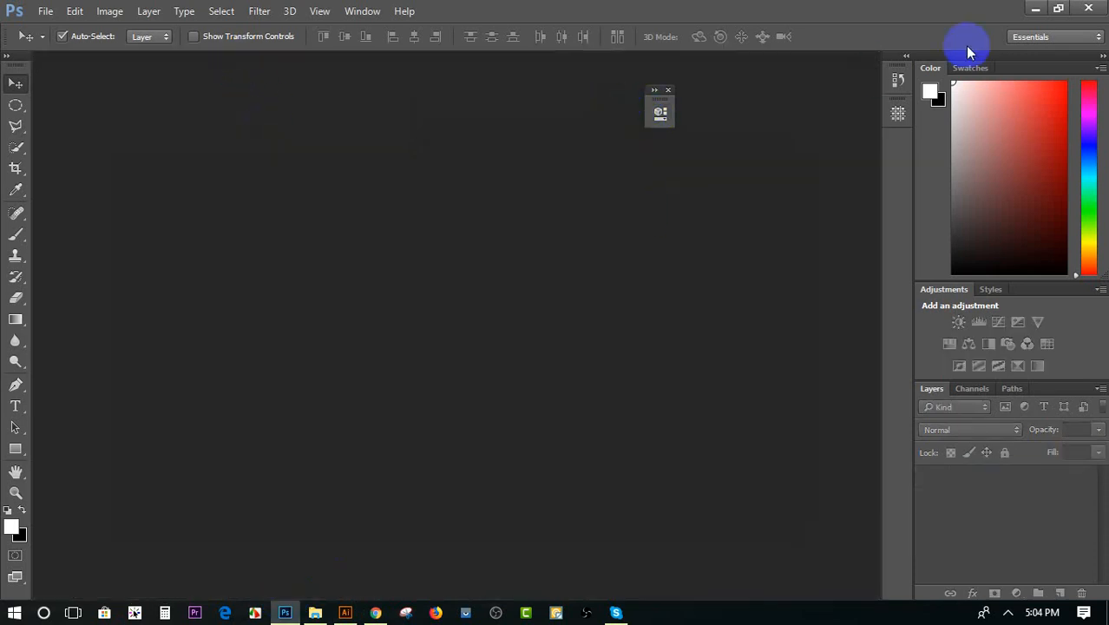
pyautogui.click(1035, 7)
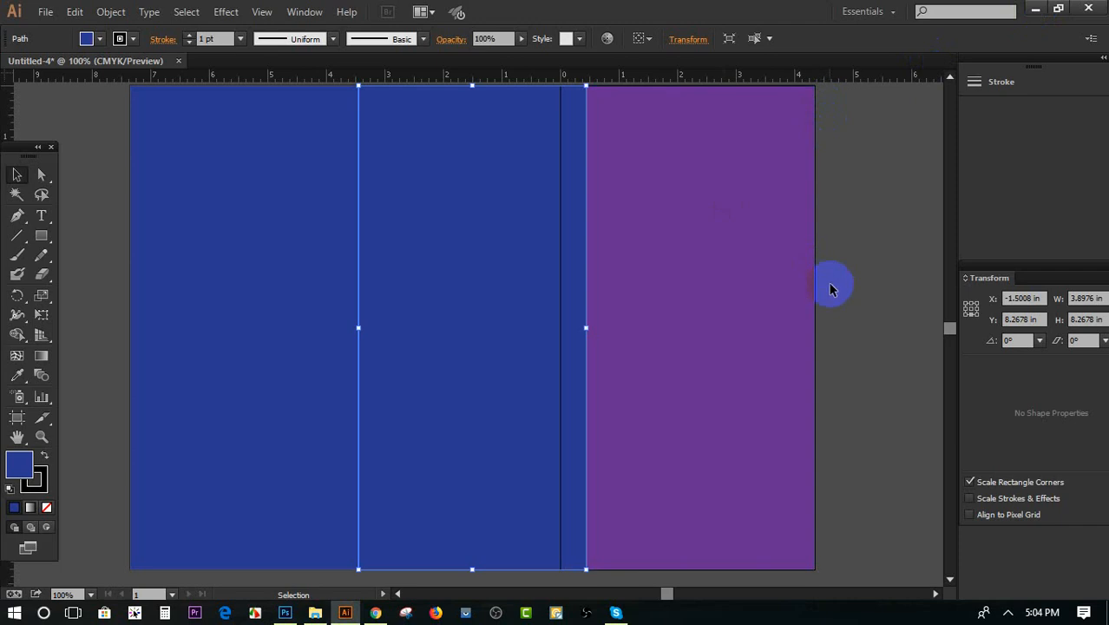
# Delete all the blue and purple panels so that the artboard is empty
pyautogui.moveTo(840, 279); pyautogui.dragTo(179, 230)
pyautogui.press('Delete')
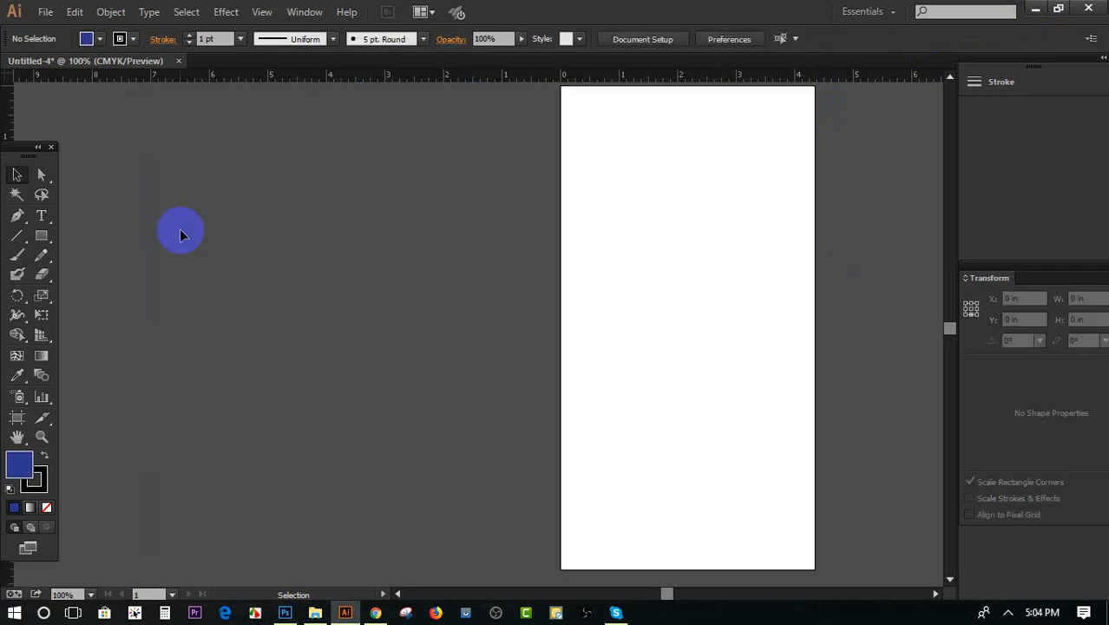
pyautogui.scroll(-2, 217, 217)
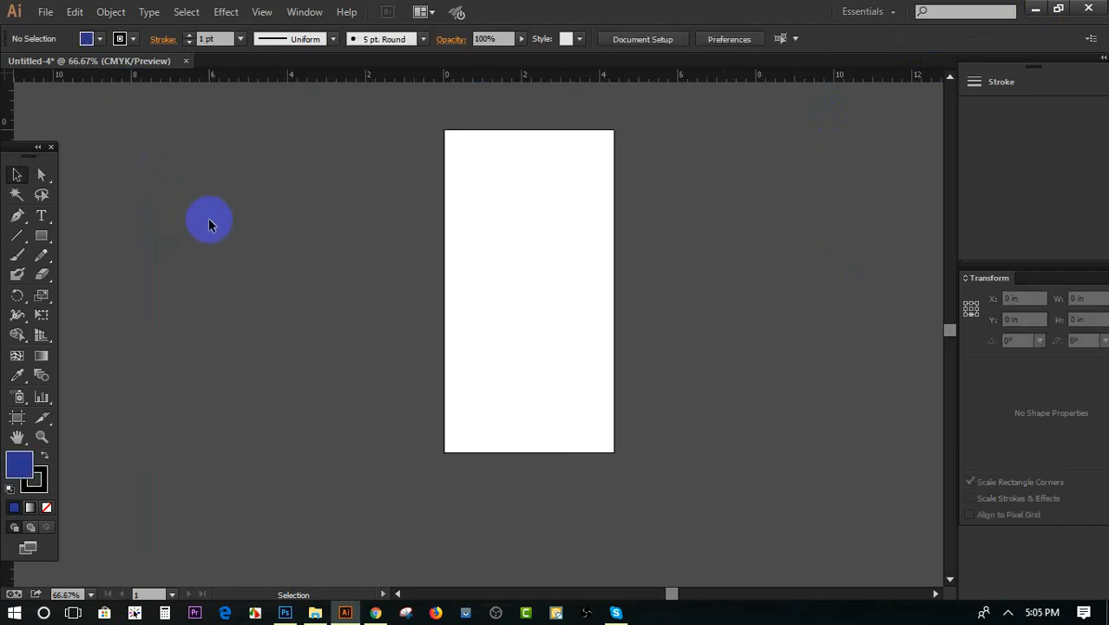
pyautogui.scroll(2, 456, 241)
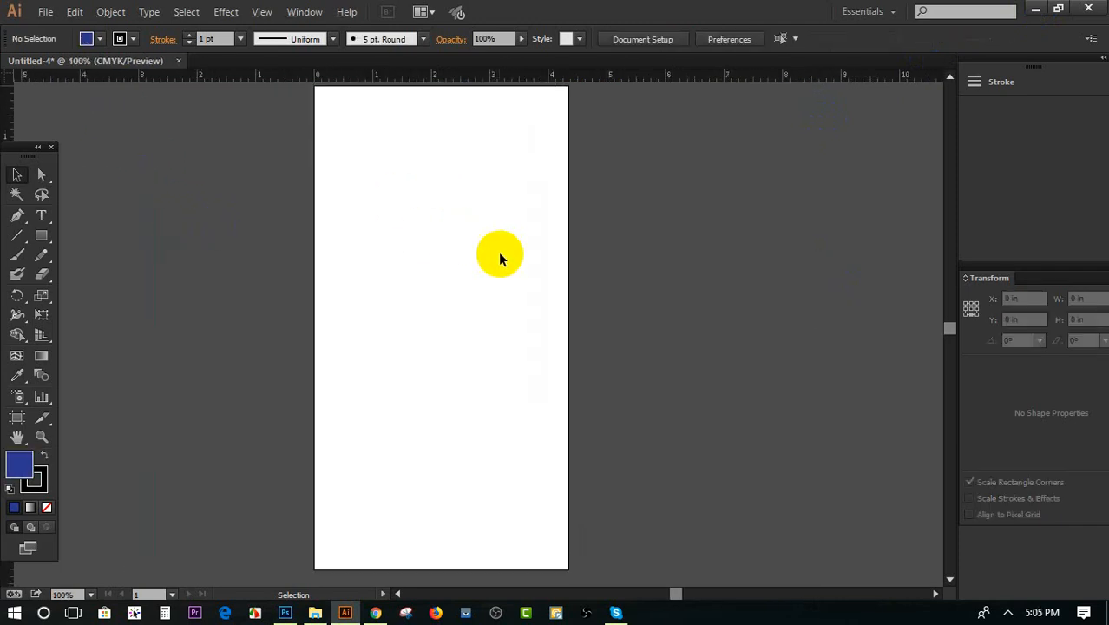
# Create an A4 landscape document of 11.69 × 8.27 in, CMYK at 300 ppi, and close the previous document without saving
pyautogui.click(45, 14)
pyautogui.click(61, 31)
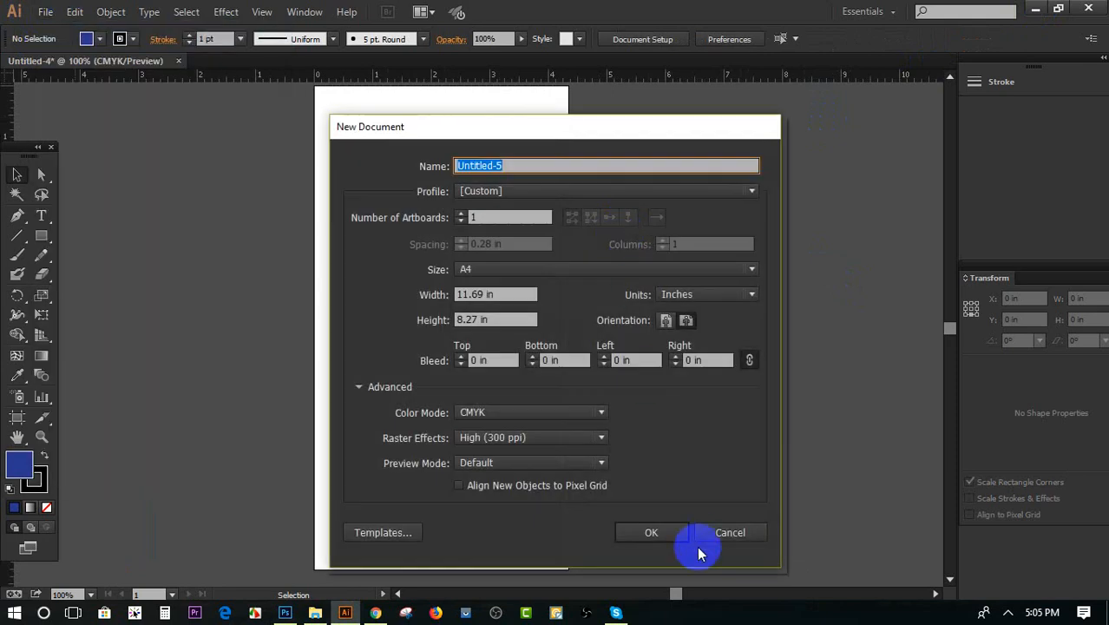
pyautogui.click(665, 534)
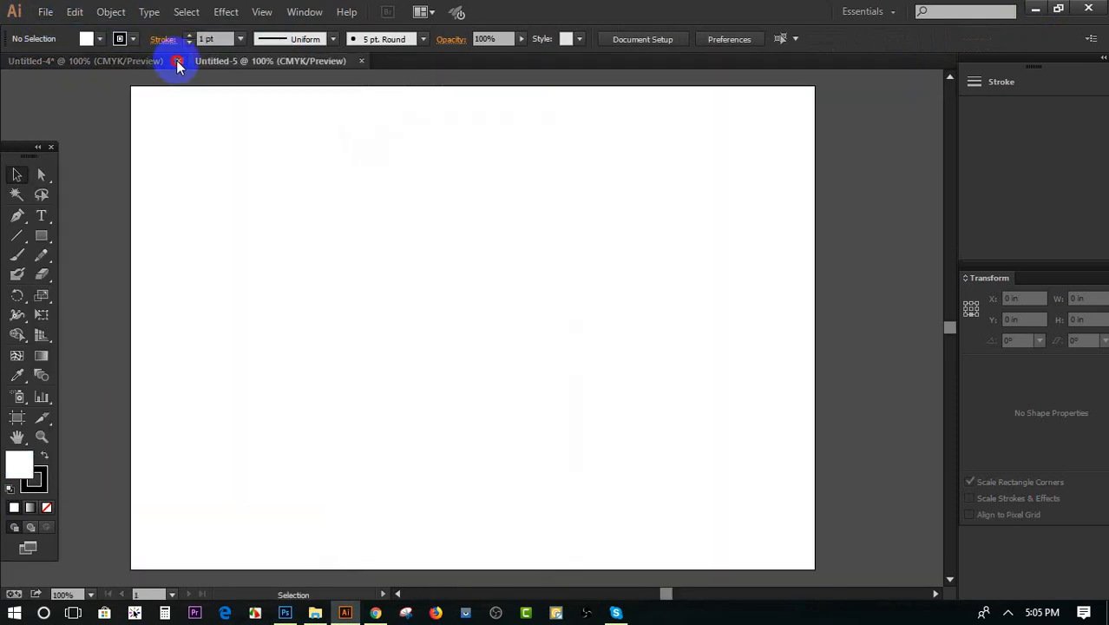
pyautogui.click(178, 61)
pyautogui.click(637, 330)
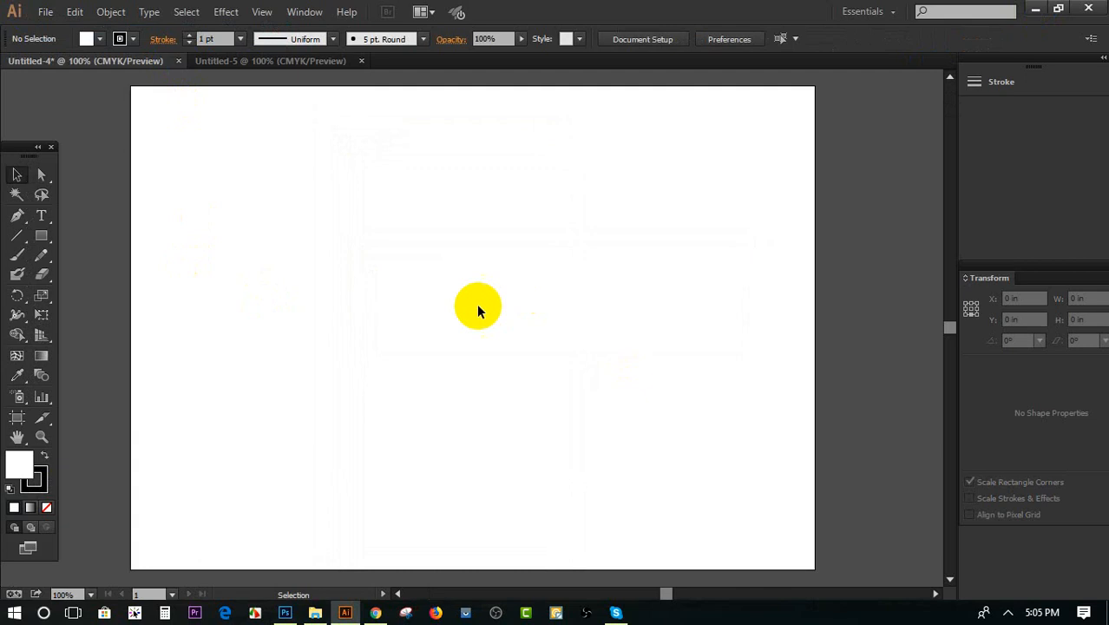
# Add the letter "G" as a text object near the middle of the artboard
pyautogui.scroll(1, 426, 317)
pyautogui.scroll(-2, 426, 318)
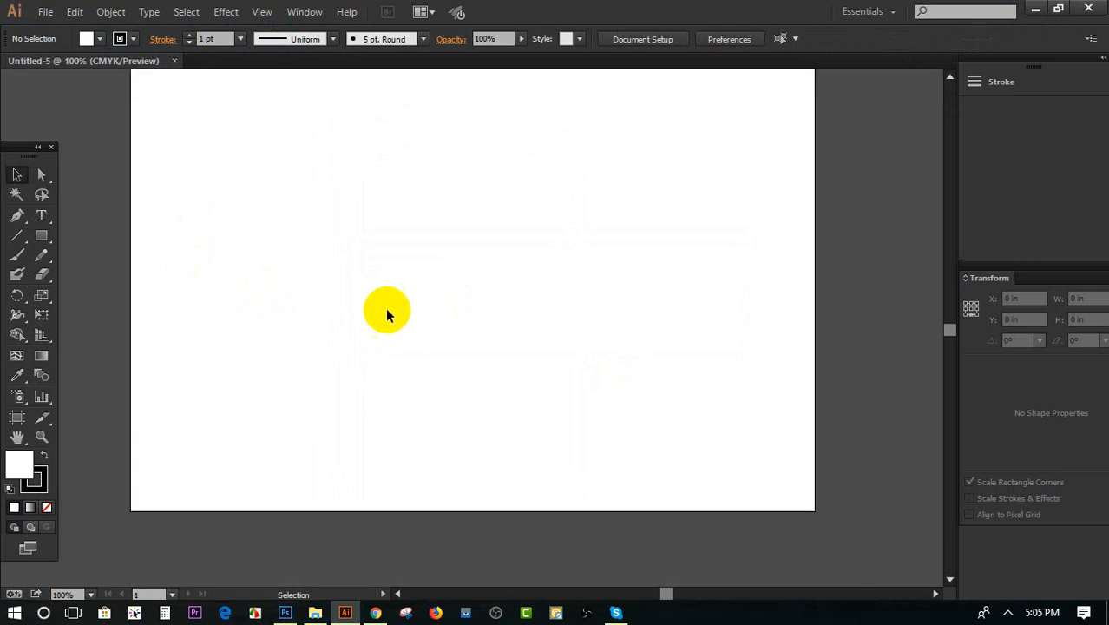
pyautogui.click(41, 215)
pyautogui.hotkey('ctrl', '+')
pyautogui.hotkey('ctrl', '+')
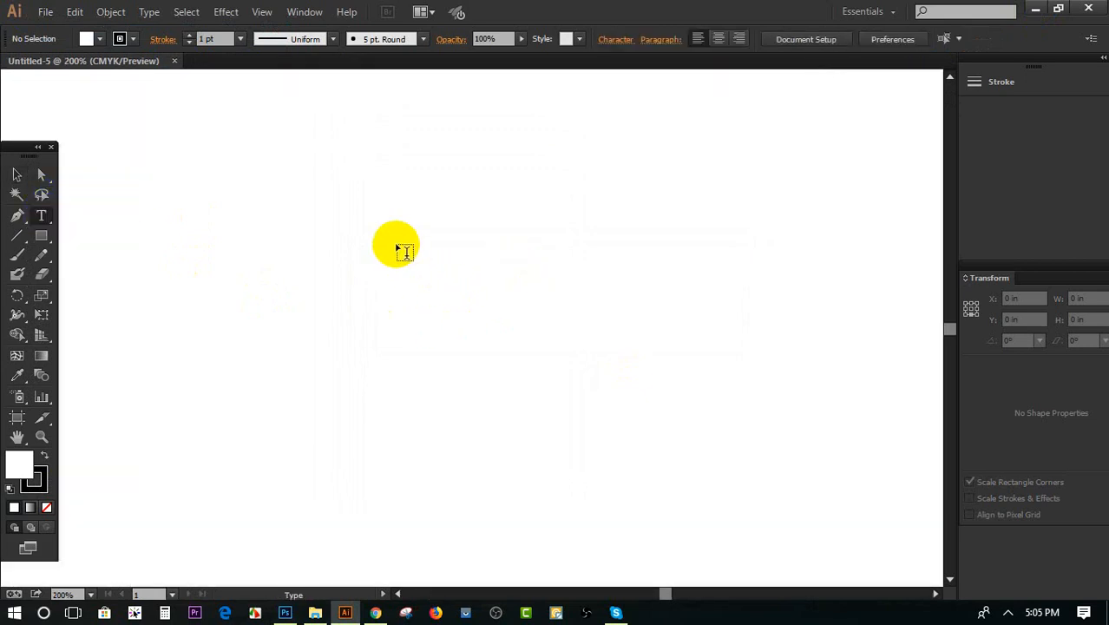
pyautogui.click(641, 341)
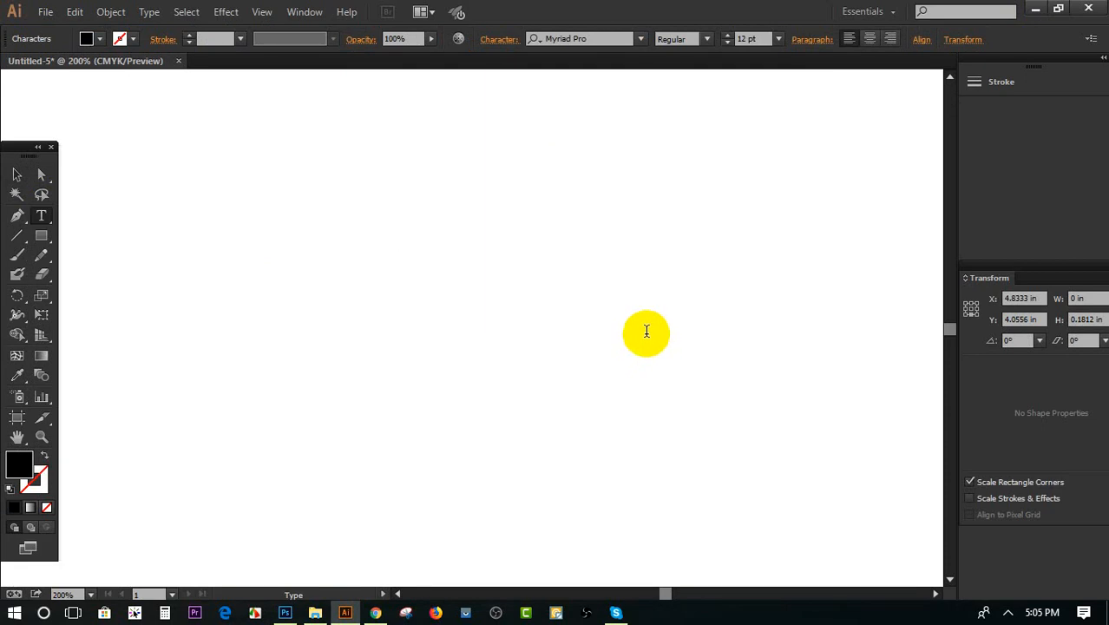
pyautogui.write('G')
pyautogui.click(17, 174)
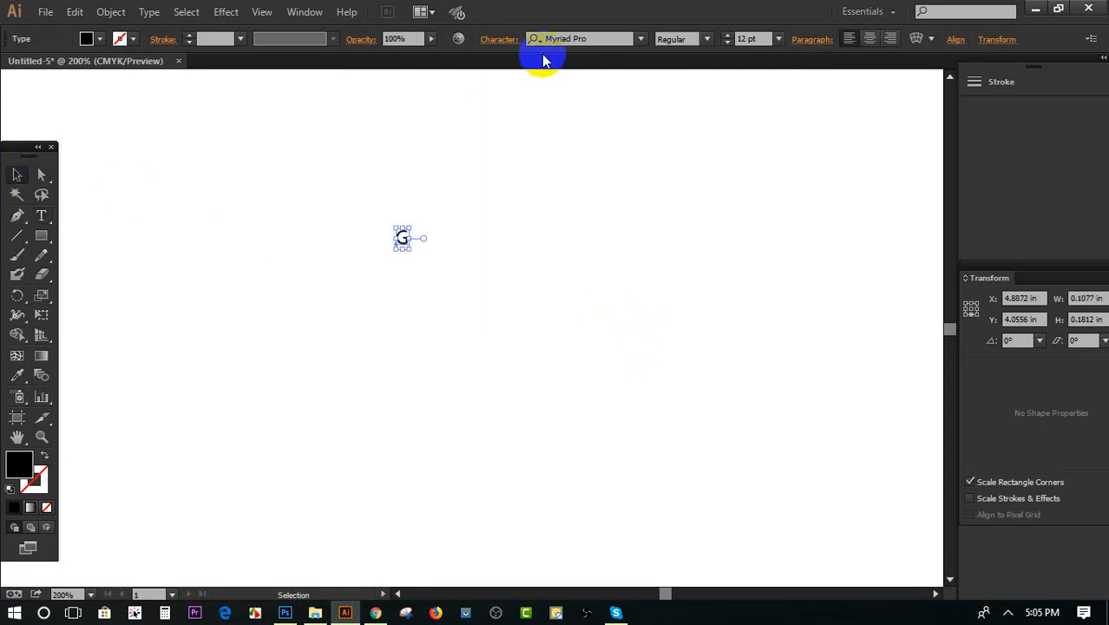
# Set the letter G to the Bold style of Myriad Pro and enlarge it to about 145 pt
pyautogui.click(698, 39)
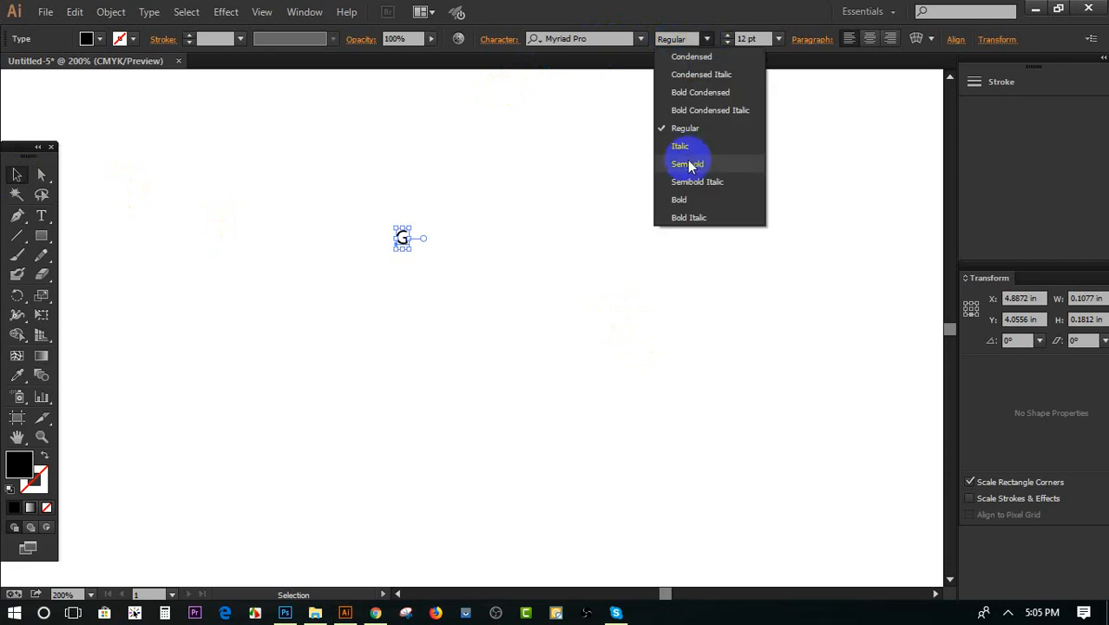
pyautogui.click(696, 201)
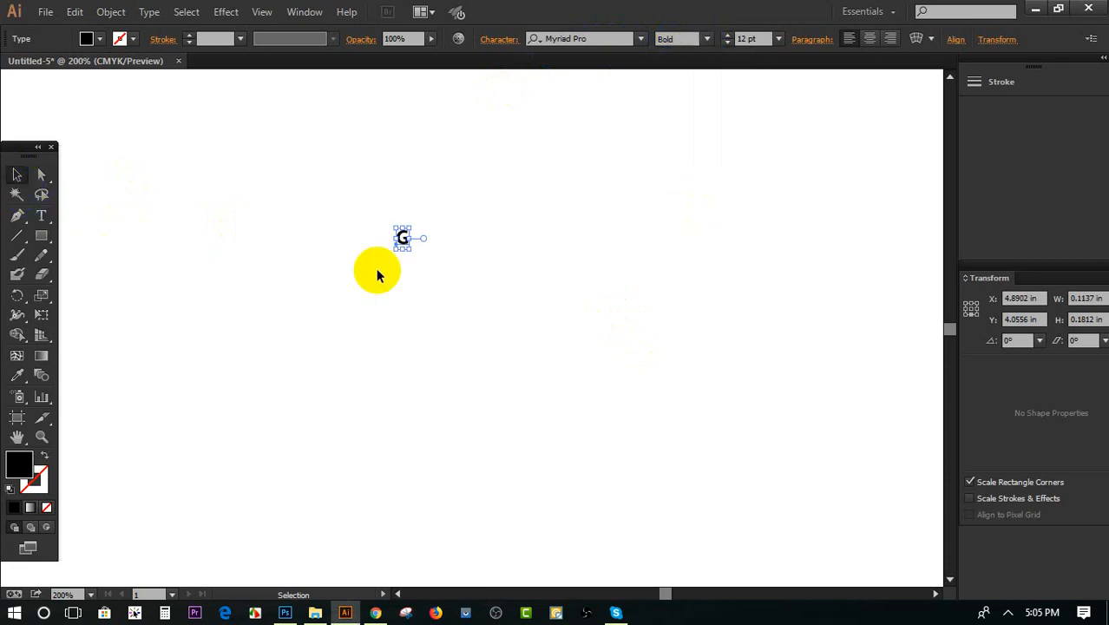
pyautogui.moveTo(409, 231); pyautogui.dragTo(604, 152)
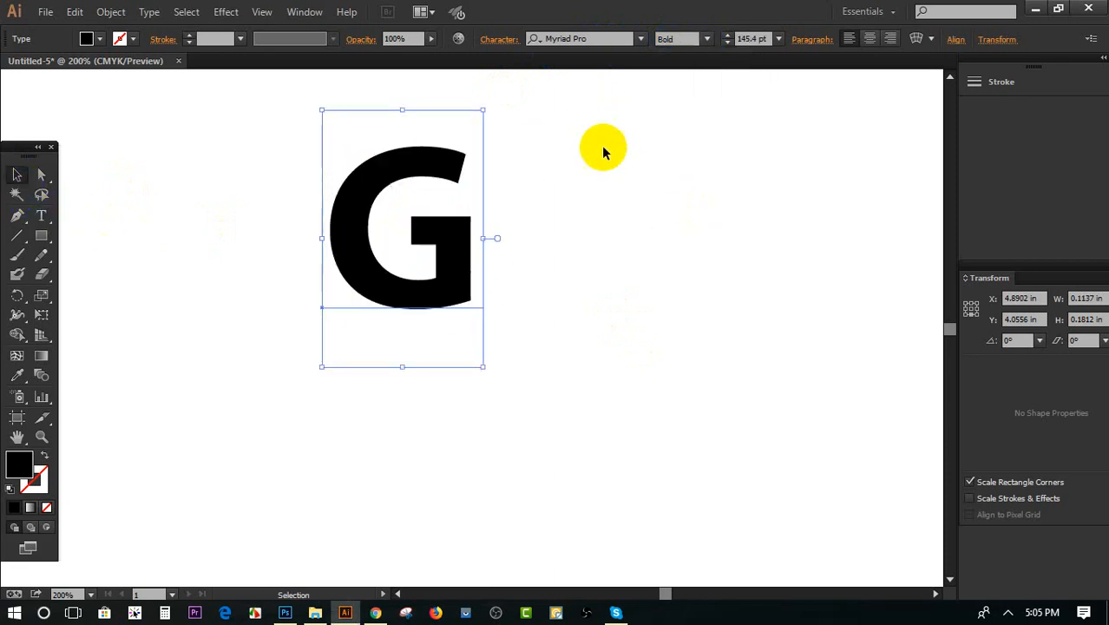
# Duplicate the letter G, placing the copy slightly to the right so that it overlaps the original
pyautogui.scroll(2, 462, 274)
pyautogui.moveTo(416, 219); pyautogui.dragTo(420, 274)
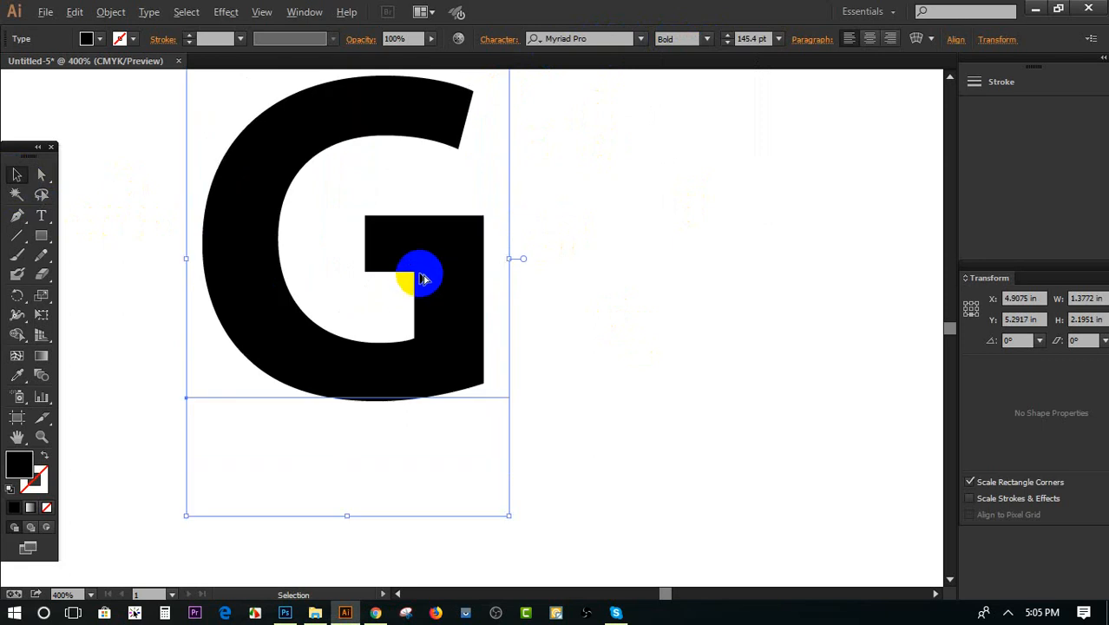
pyautogui.scroll(-1, 421, 278)
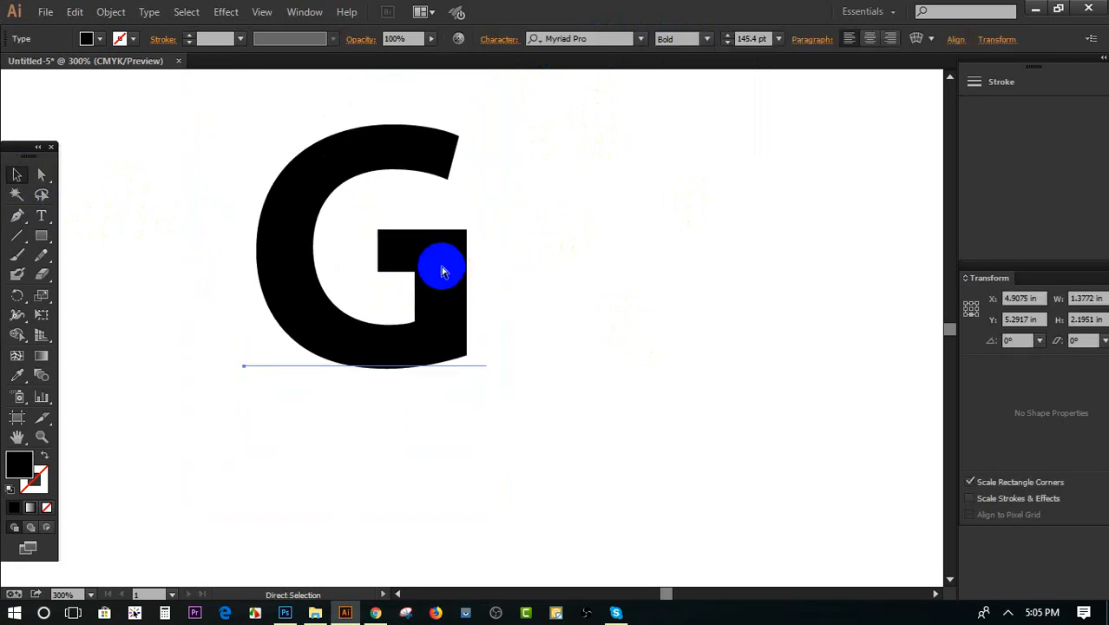
pyautogui.click(441, 263)
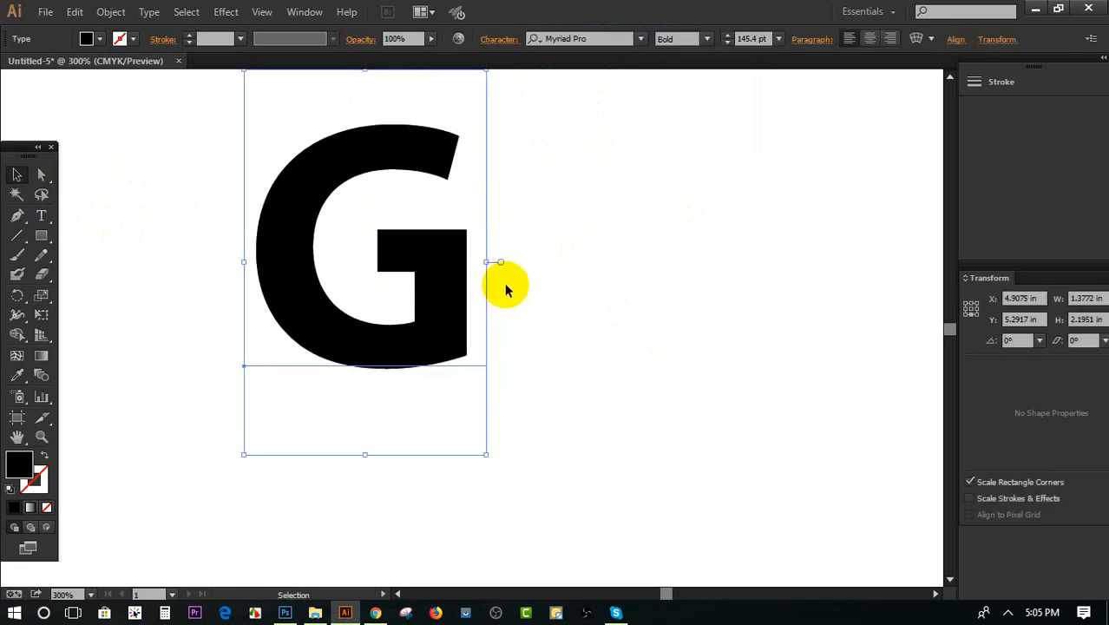
pyautogui.scroll(2, 502, 287)
pyautogui.moveTo(404, 260); pyautogui.dragTo(438, 266)
# Fill the copied G on top with dark blue and deselect it
pyautogui.click(97, 39)
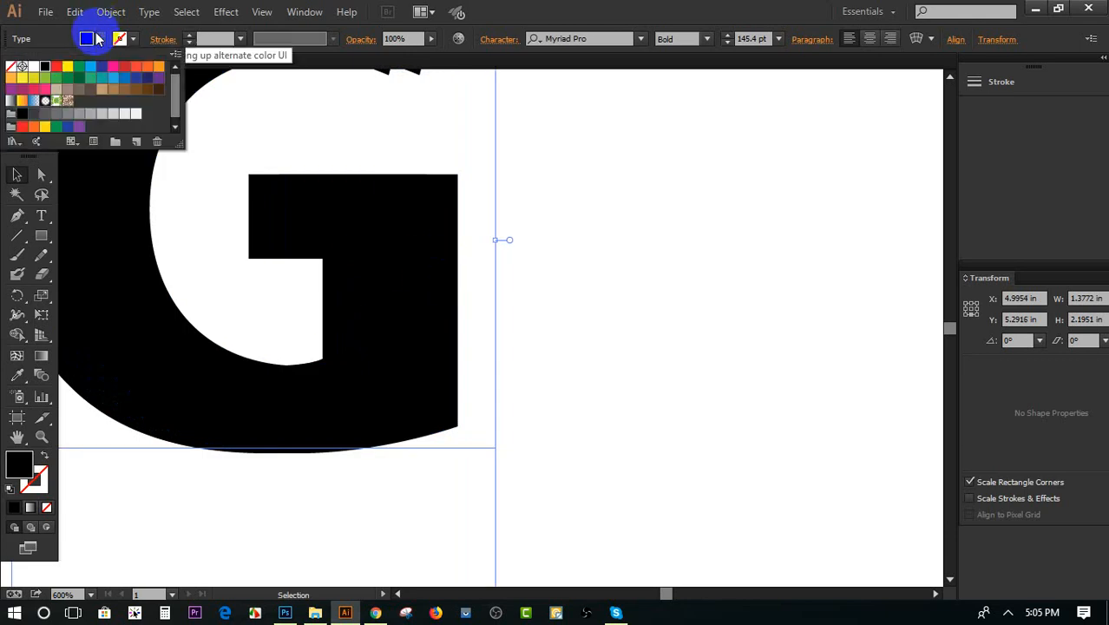
pyautogui.click(150, 80)
pyautogui.click(599, 180)
pyautogui.scroll(-1, 670, 229)
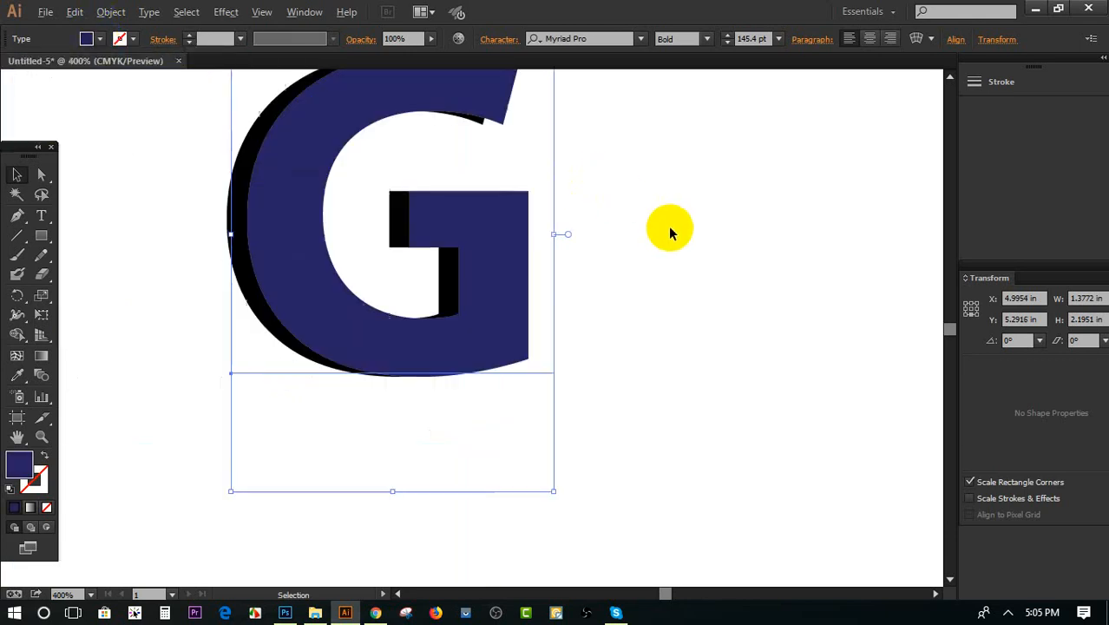
pyautogui.click(671, 229)
pyautogui.scroll(1, 675, 229)
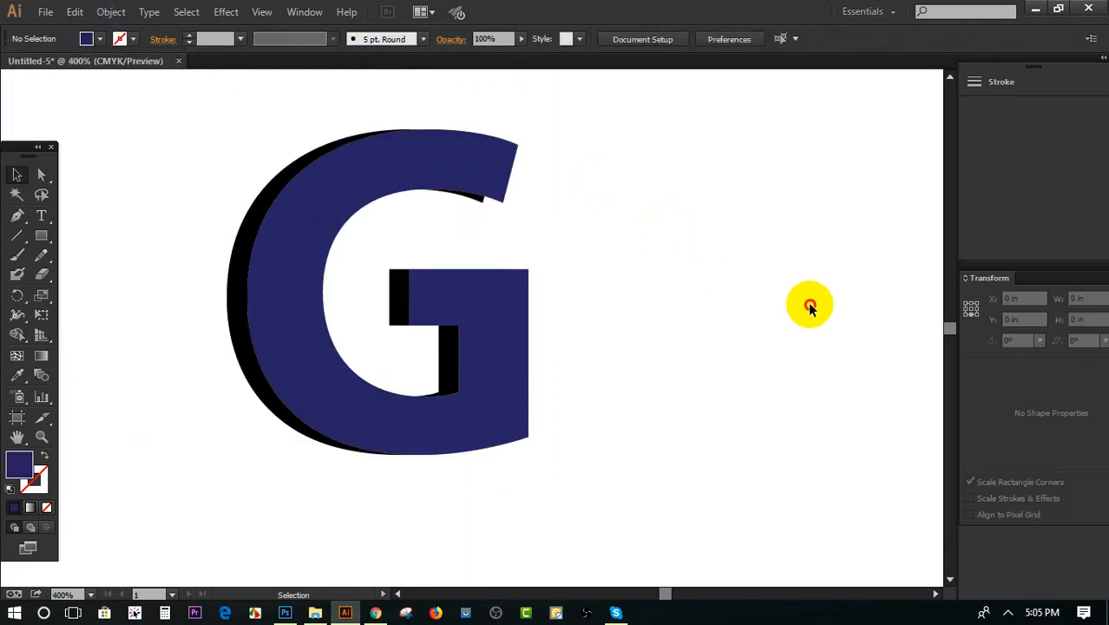
pyautogui.scroll(-2, 809, 305)
pyautogui.scroll(1, 755, 306)
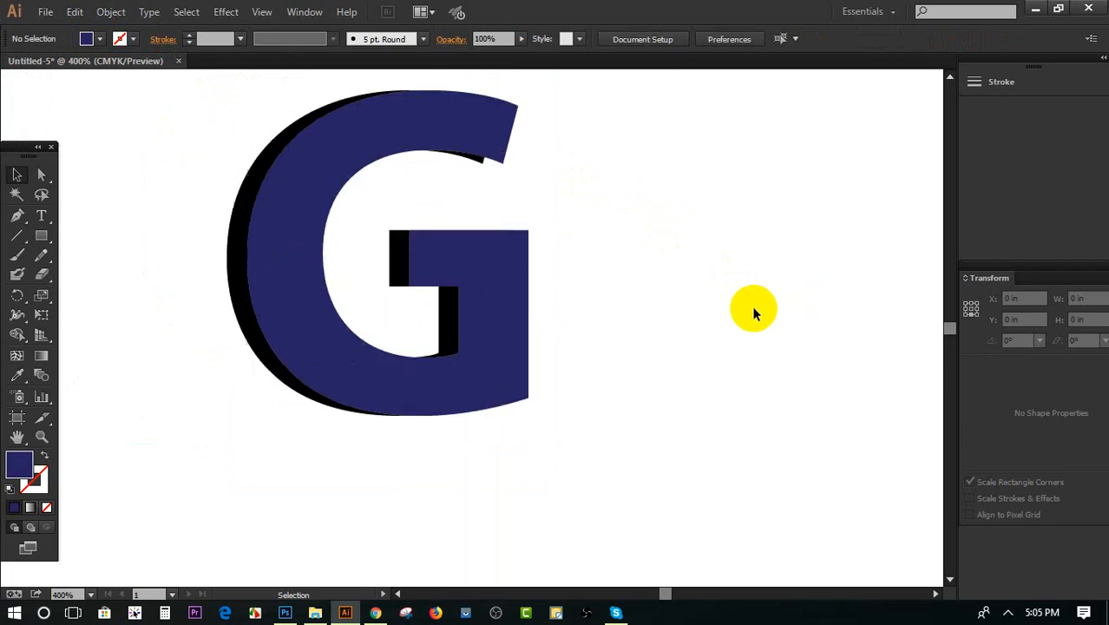
# Move the dark blue and black Gs apart, and delete the black one
pyautogui.moveTo(512, 289); pyautogui.dragTo(669, 279)
pyautogui.moveTo(297, 285); pyautogui.dragTo(203, 287)
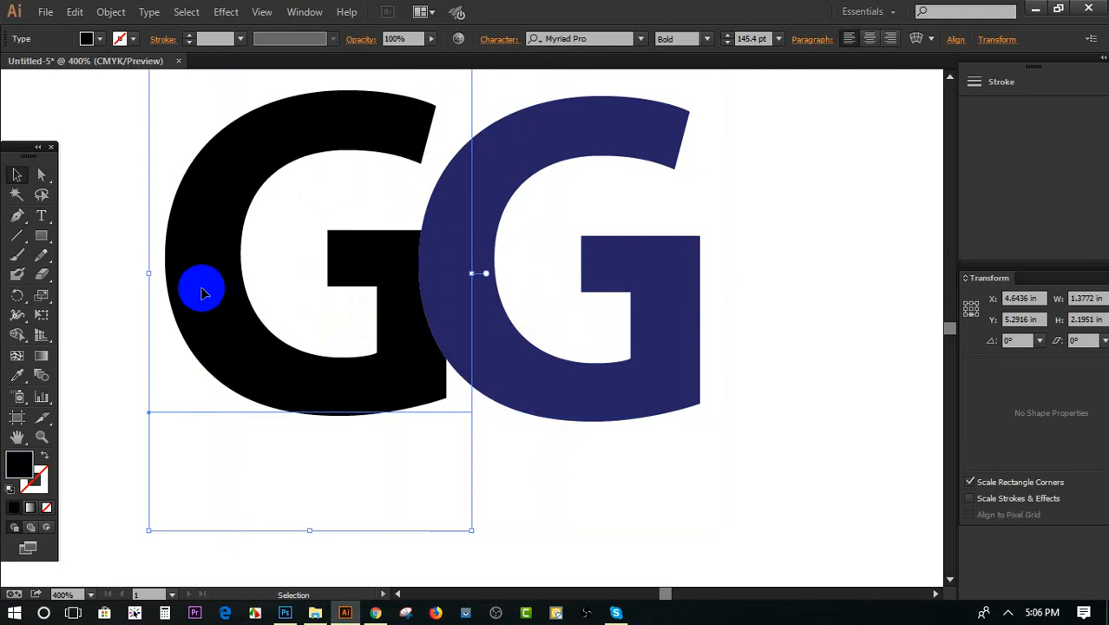
pyautogui.press('Delete')
# Scale the dark blue G down proportionally to about 84 pt and reposition it near the middle of the artboard
pyautogui.click(483, 345)
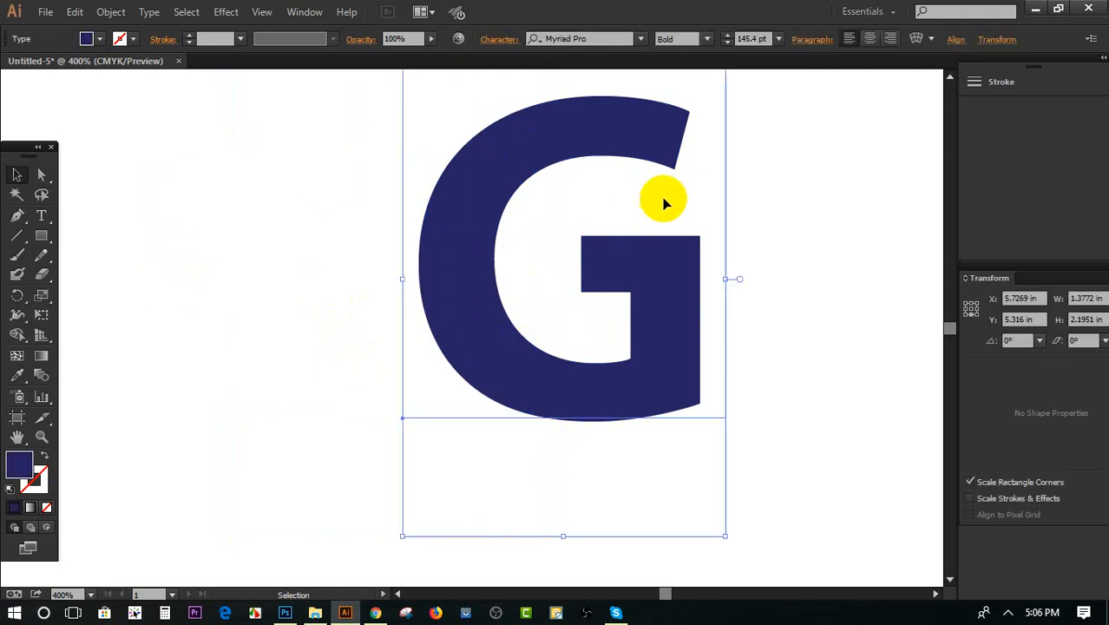
pyautogui.moveTo(725, 532); pyautogui.dragTo(717, 524)
pyautogui.moveTo(702, 494); pyautogui.dragTo(664, 459)
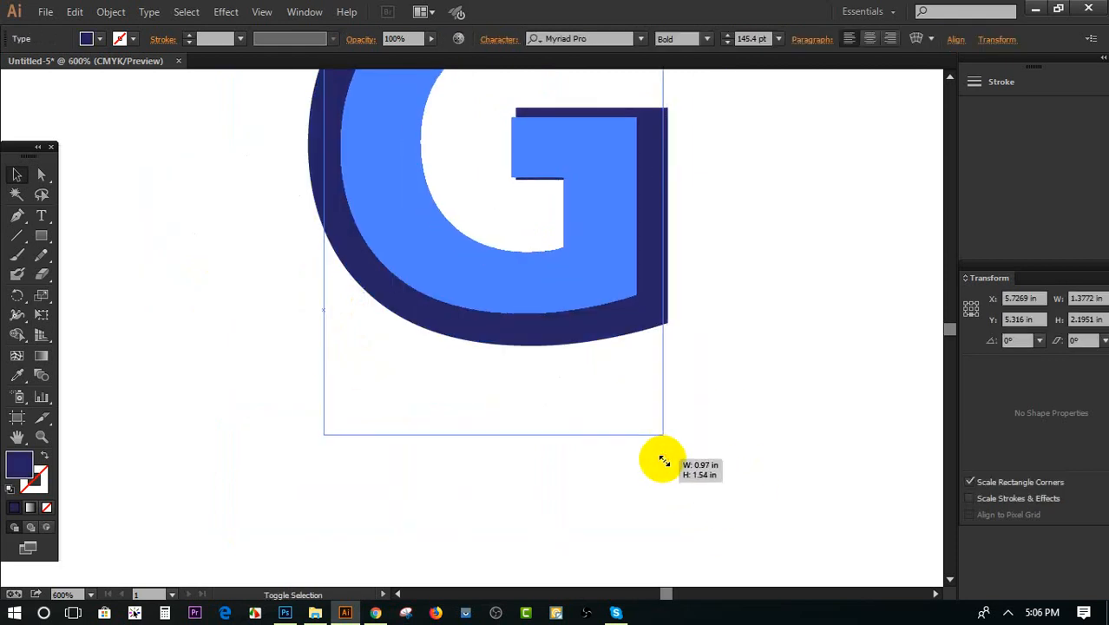
pyautogui.moveTo(591, 236); pyautogui.dragTo(411, 327)
pyautogui.scroll(2, 437, 333)
pyautogui.scroll(1, 439, 338)
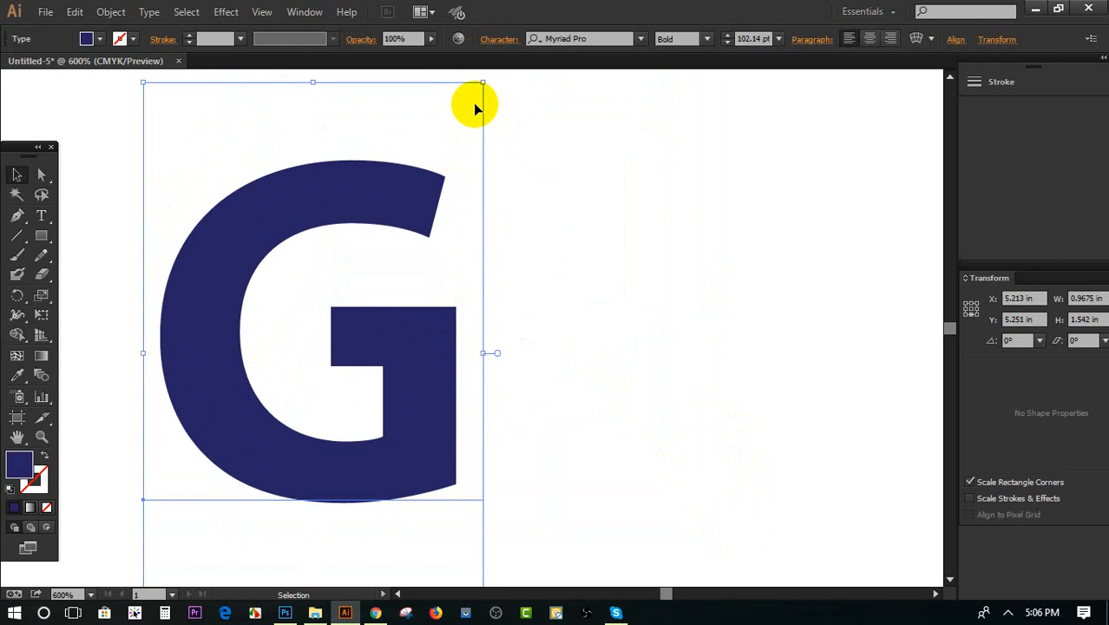
pyautogui.moveTo(483, 80); pyautogui.dragTo(460, 132)
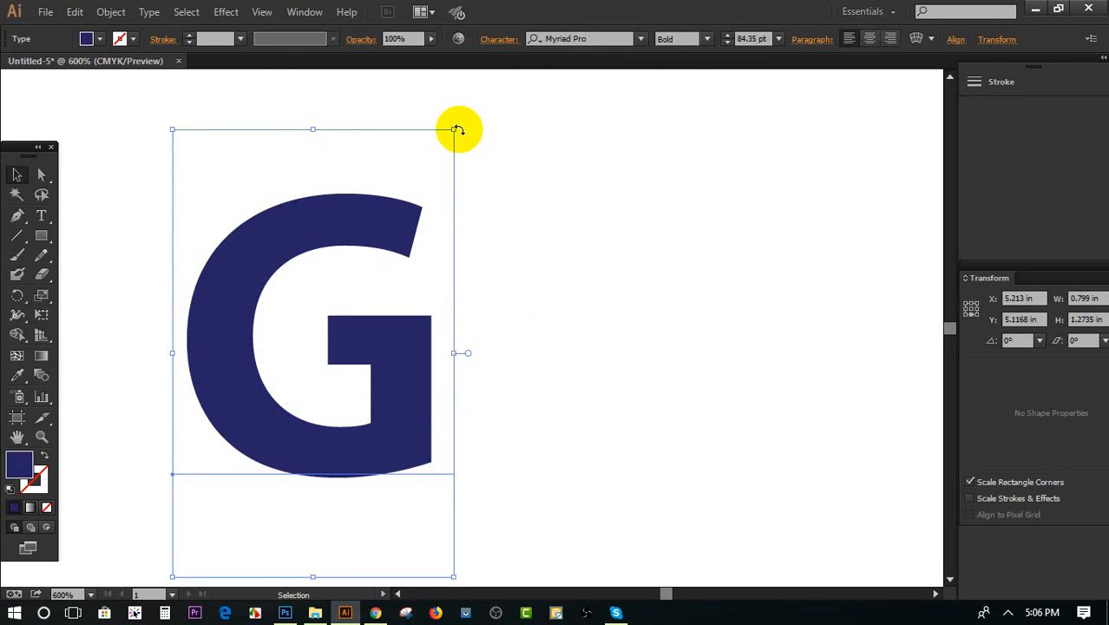
pyautogui.click(387, 336)
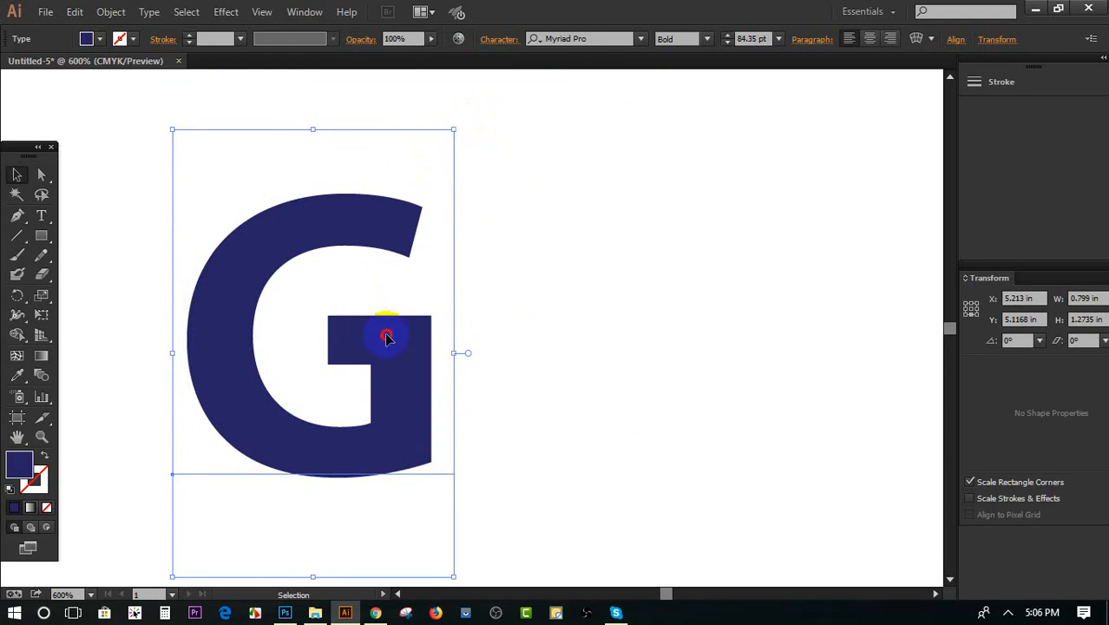
pyautogui.moveTo(387, 336); pyautogui.dragTo(516, 305)
# Replace the letter G with the text "BANGLADEHS" in the same text object
pyautogui.doubleClick(517, 308)
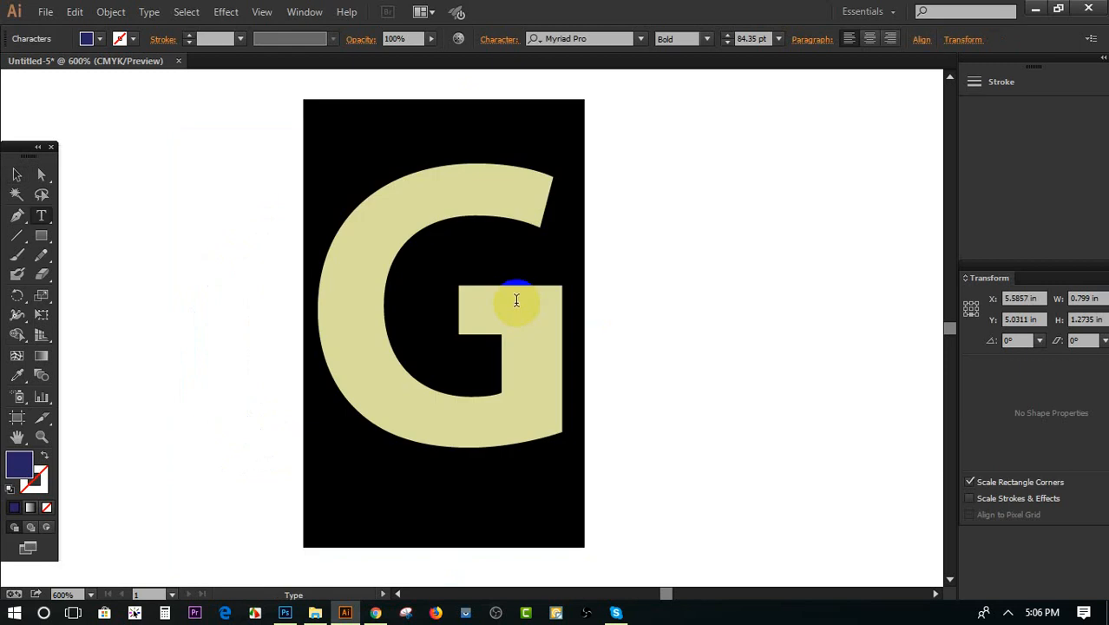
pyautogui.click(559, 303)
pyautogui.doubleClick(401, 296)
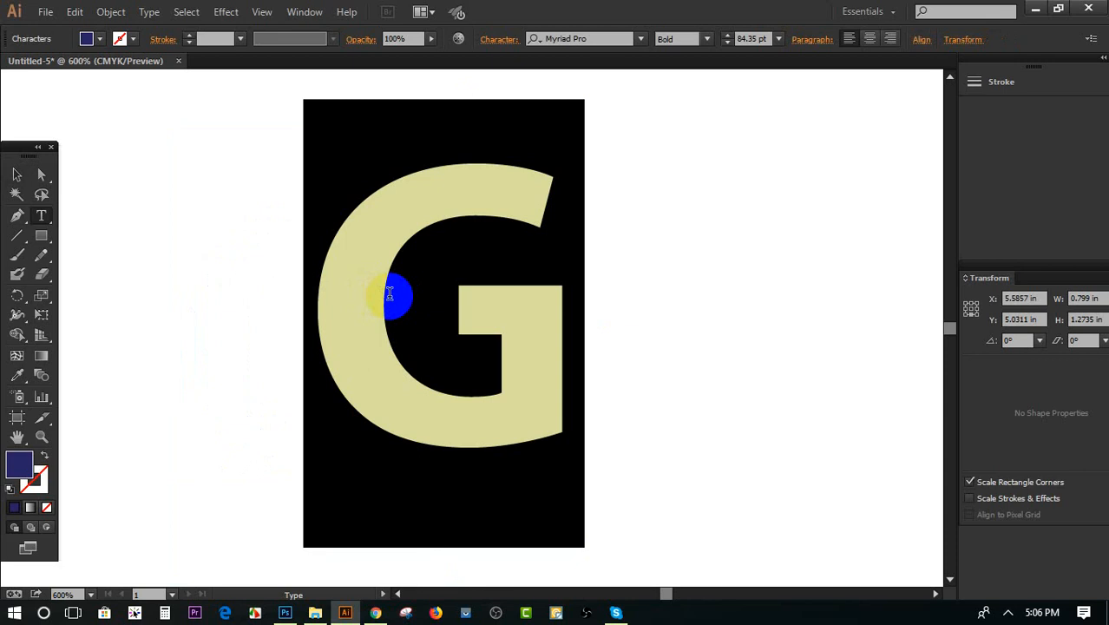
pyautogui.write('B')
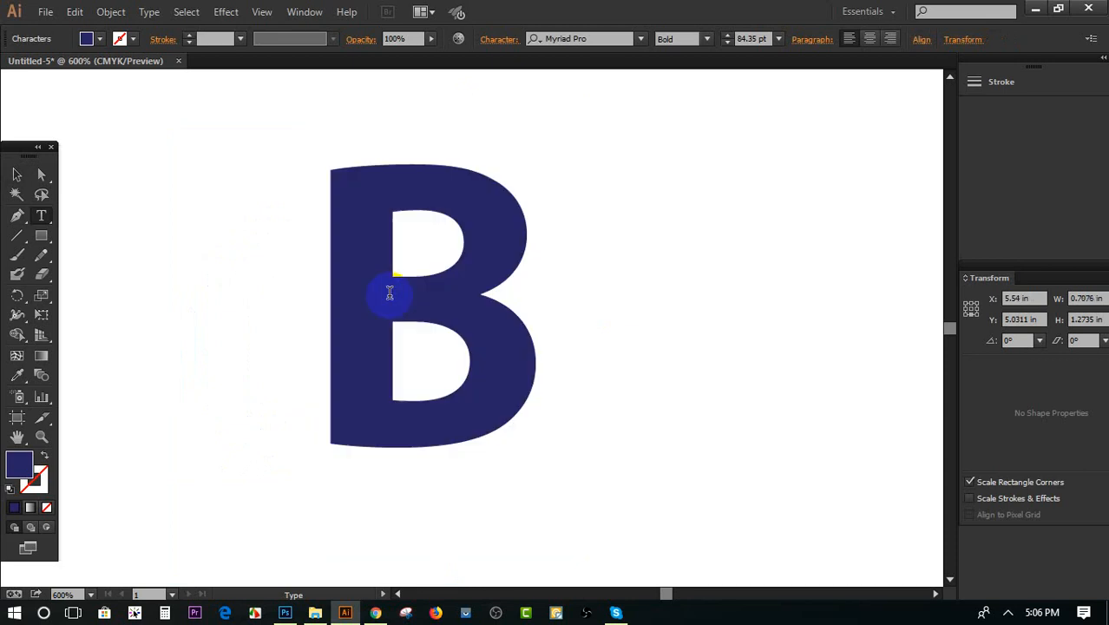
pyautogui.write('ANGLADEHS')
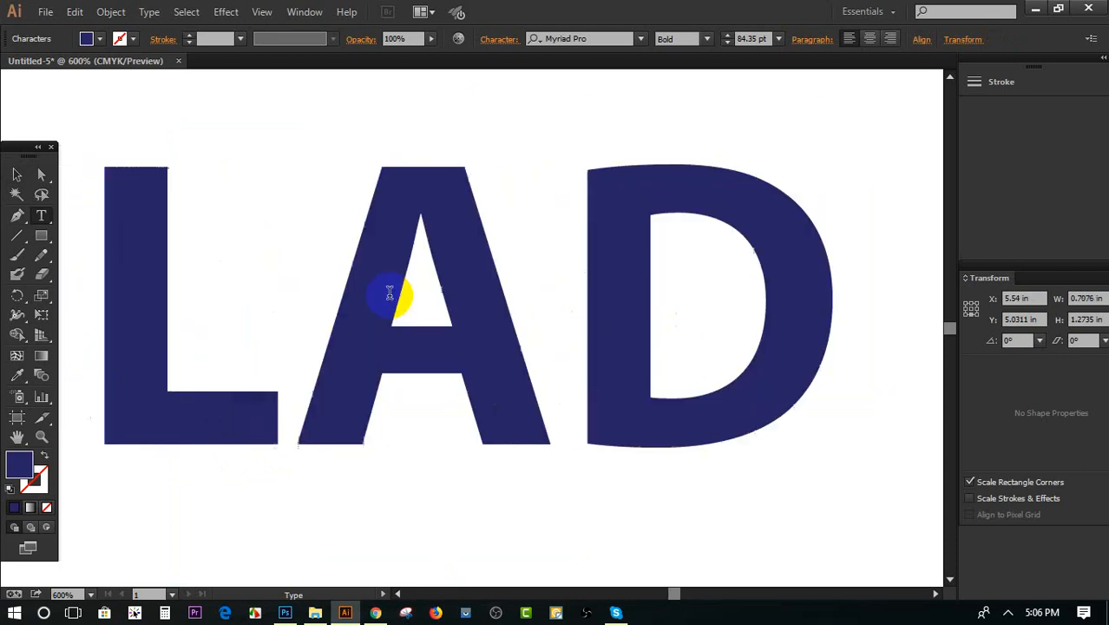
pyautogui.scroll(-4, 533, 297)
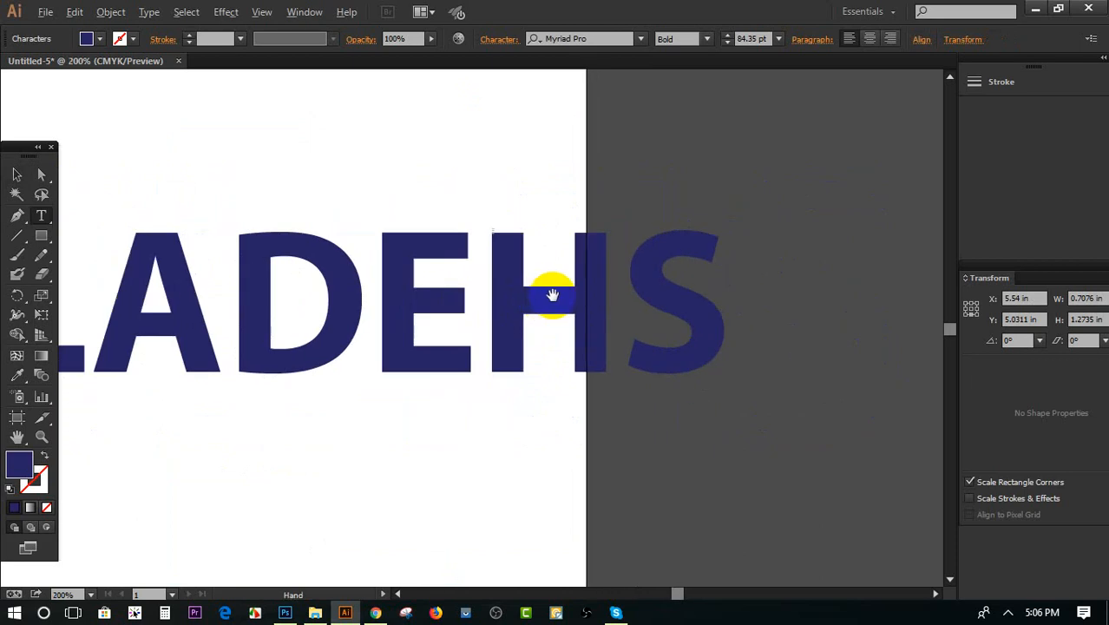
# Move the word fully onto the artboard and correct its last two letters to "SH" so that it reads BANGLADESH
pyautogui.click(17, 175)
pyautogui.scroll(-2, 733, 300)
pyautogui.moveTo(564, 301); pyautogui.dragTo(441, 278)
pyautogui.scroll(1, 441, 278)
pyautogui.doubleClick(571, 274)
pyautogui.moveTo(639, 285); pyautogui.dragTo(570, 279)
pyautogui.write('SH')
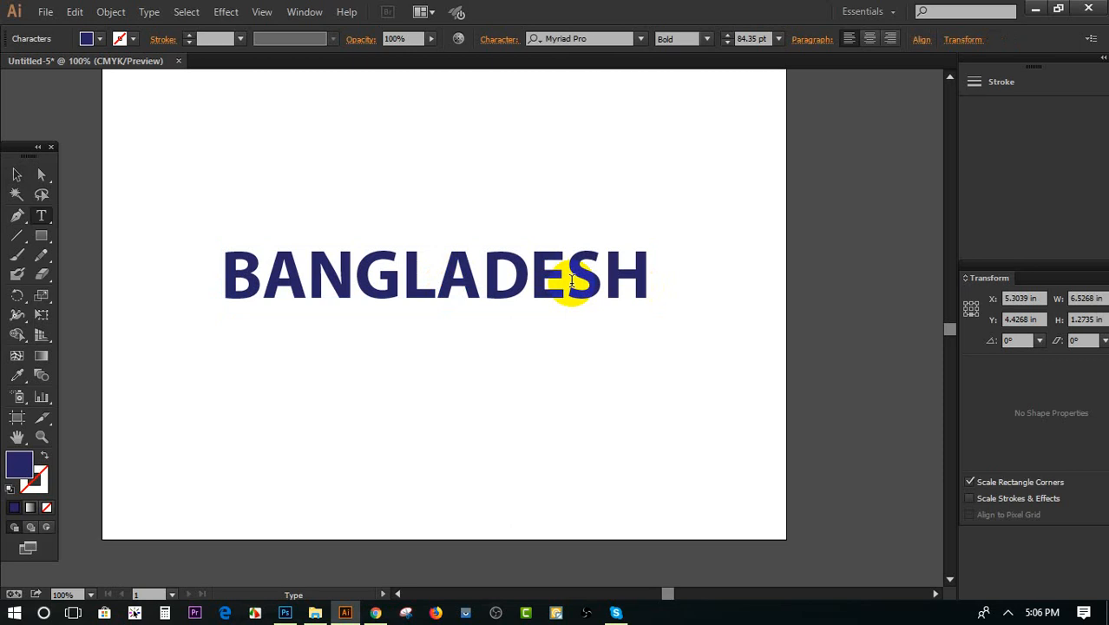
pyautogui.click(17, 174)
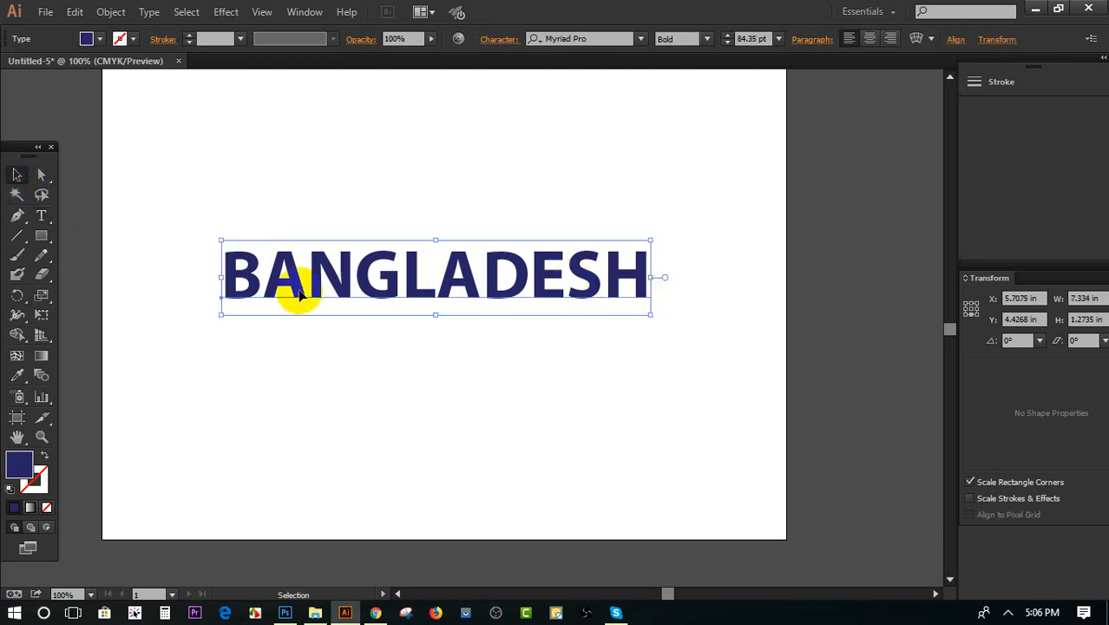
# Duplicate the word BANGLADESH with a slight offset to the right and fill the copy with red
pyautogui.scroll(2, 298, 293)
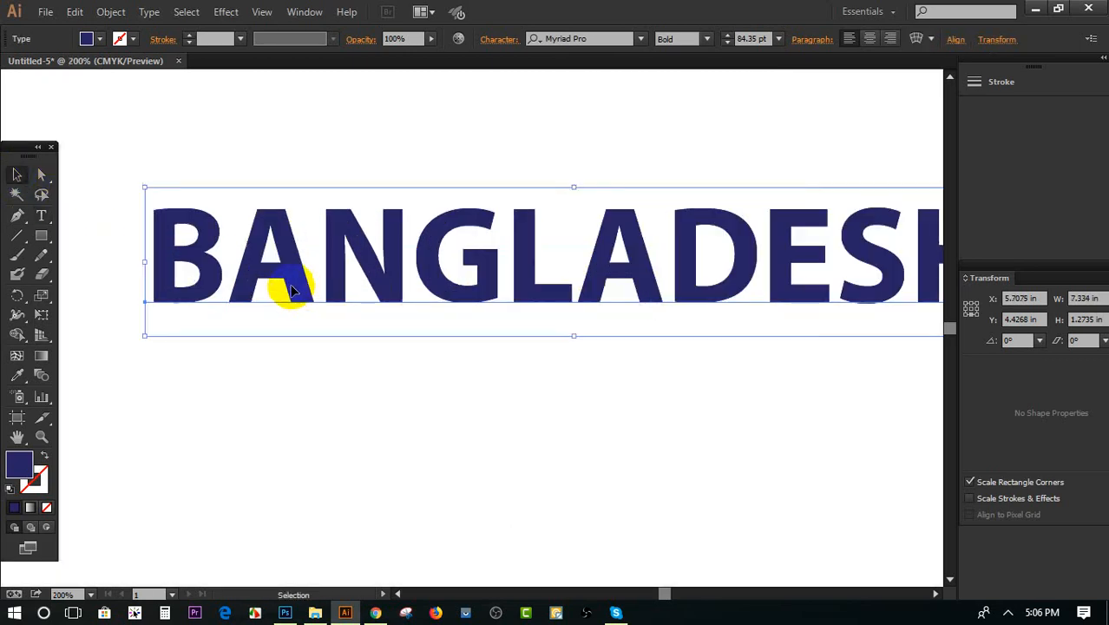
pyautogui.moveTo(290, 288); pyautogui.dragTo(300, 286)
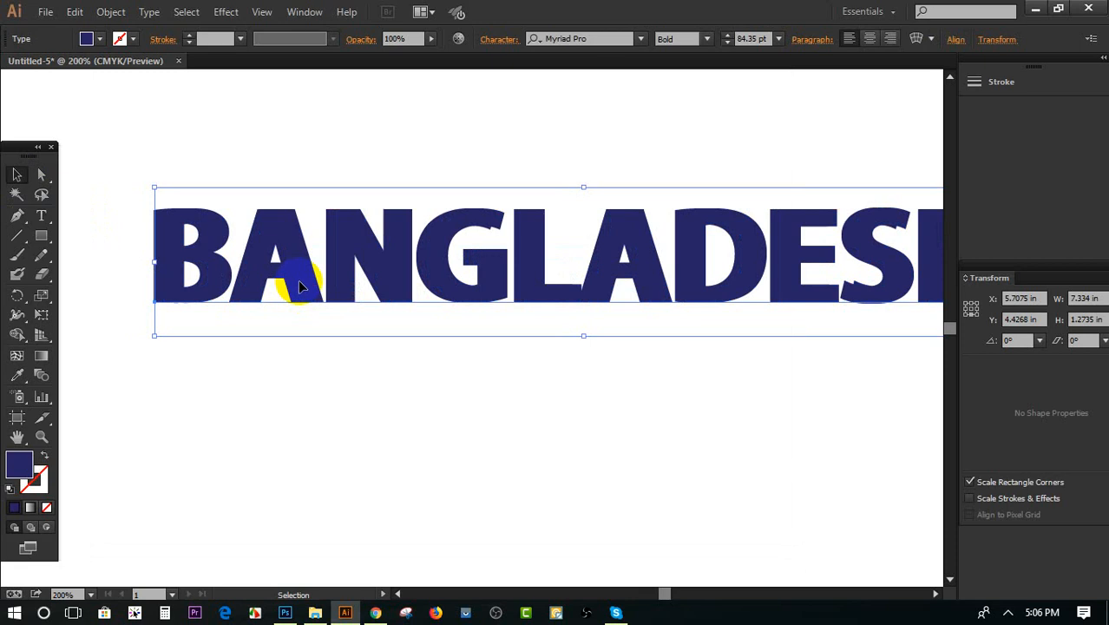
pyautogui.click(99, 39)
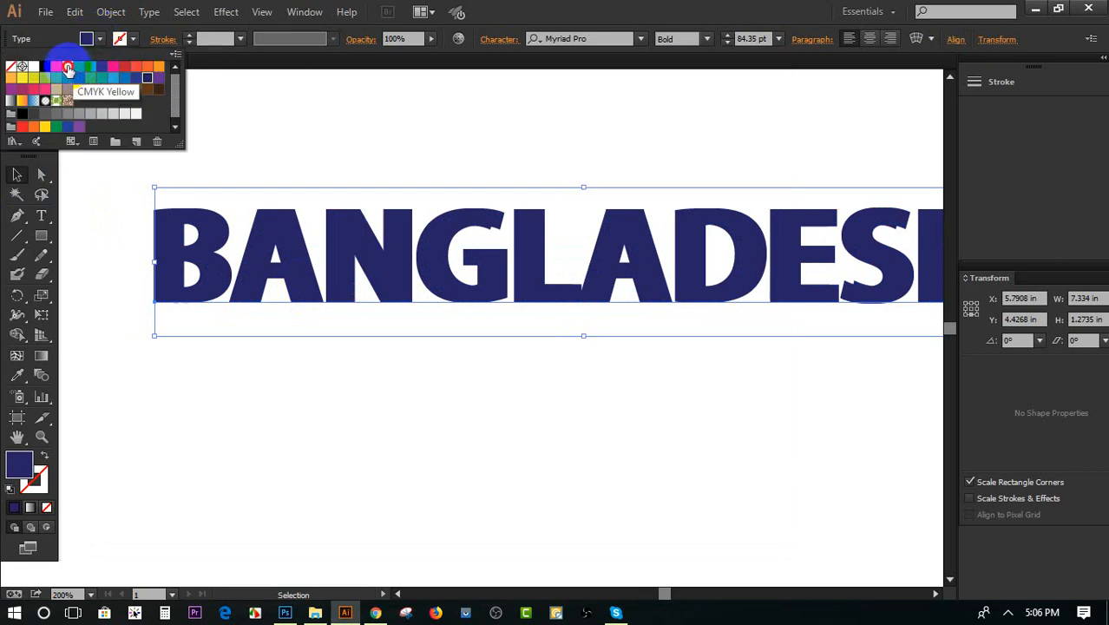
pyautogui.click(68, 69)
pyautogui.click(56, 67)
pyautogui.click(401, 402)
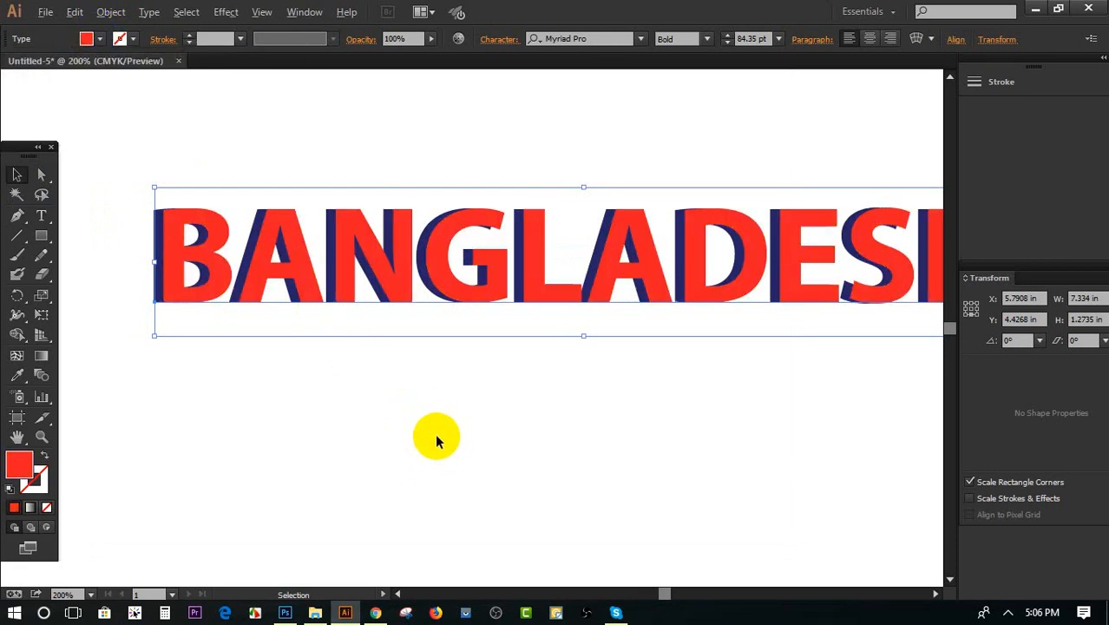
# Move the red BANGLADESH copy below the dark blue original so that the two no longer overlap
pyautogui.hotkey('ctrl', '-')
pyautogui.click(471, 432)
pyautogui.scroll(-1, 473, 438)
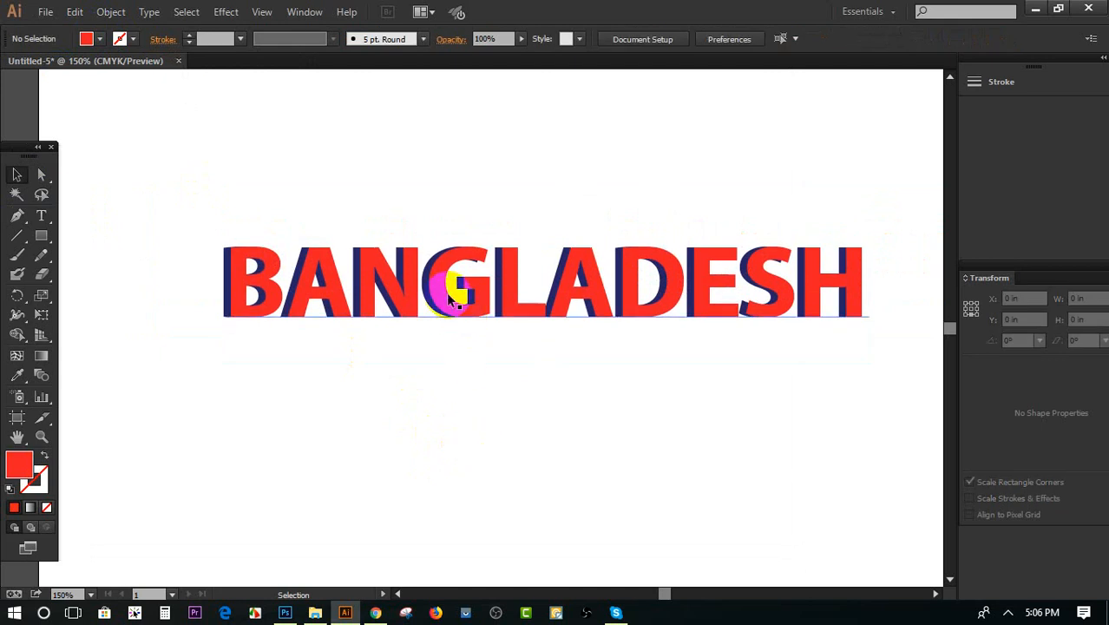
pyautogui.moveTo(446, 292); pyautogui.dragTo(533, 446)
# Reduce the dark blue text to the single letter "G" and move it up above the red word
pyautogui.doubleClick(384, 285)
pyautogui.moveTo(282, 282); pyautogui.dragTo(908, 317)
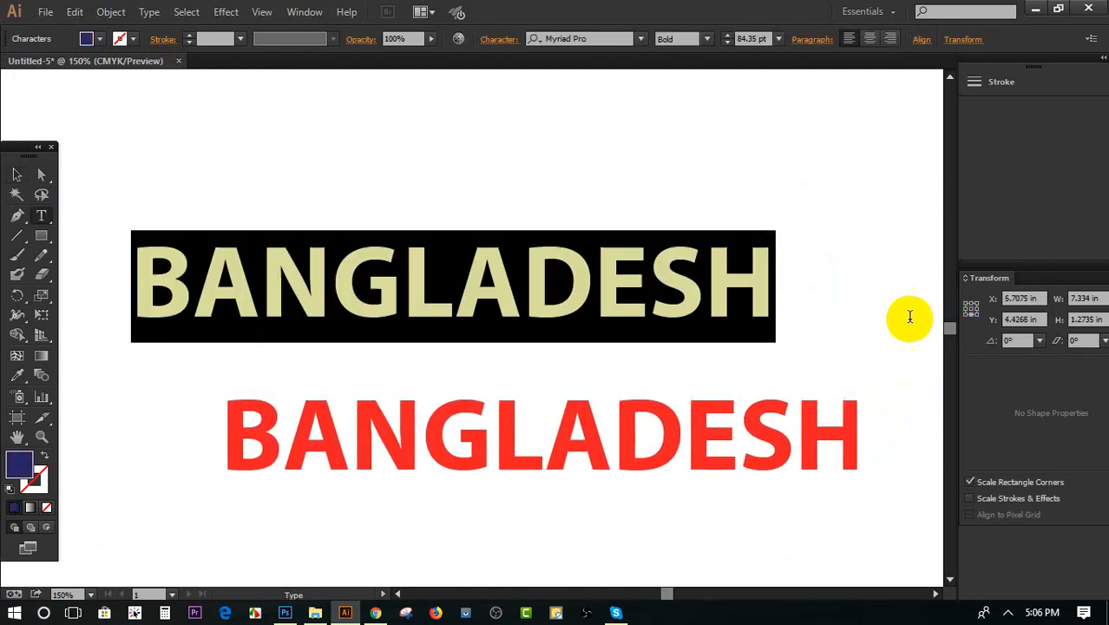
pyautogui.moveTo(806, 299); pyautogui.dragTo(10, 241)
pyautogui.press('BackSpace')
pyautogui.press('BackSpace')
pyautogui.click(16, 174)
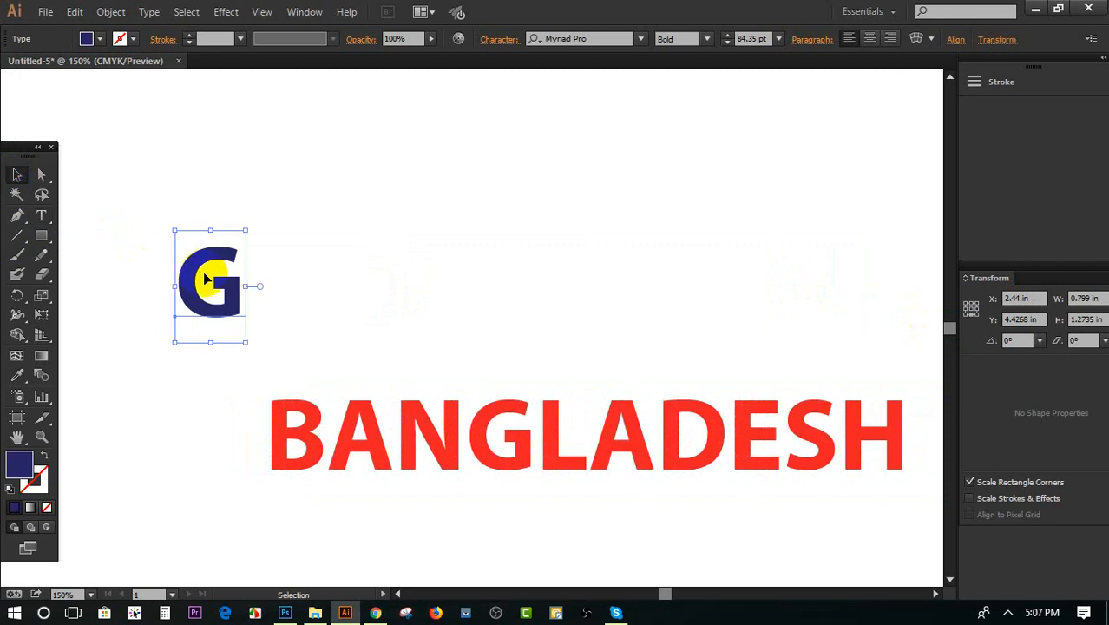
pyautogui.moveTo(205, 279); pyautogui.dragTo(291, 204)
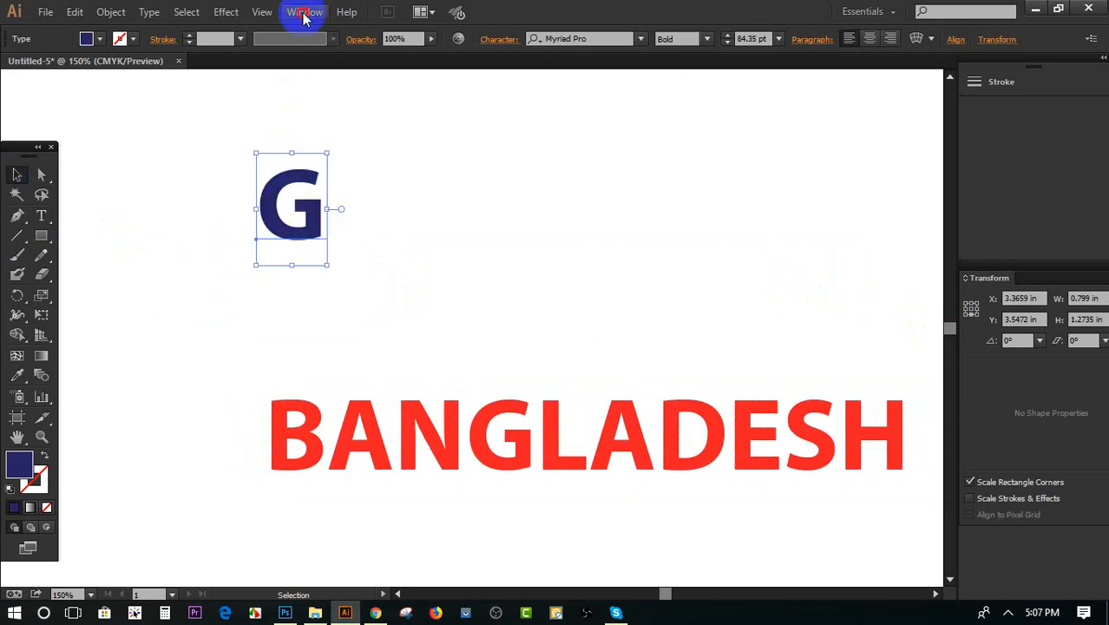
# Start a 3D Extrude & Bevel effect on the G with preview on, rotated to -24°, -6° and -5°
pyautogui.click(187, 11)
pyautogui.click(222, 12)
pyautogui.click(223, 11)
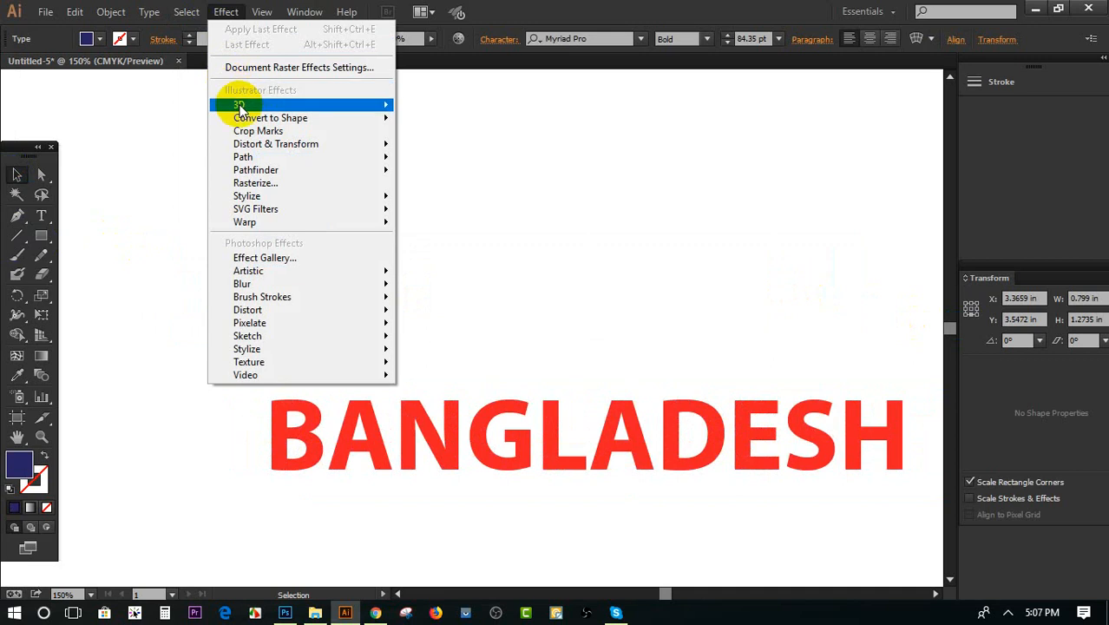
pyautogui.moveTo(238, 106)
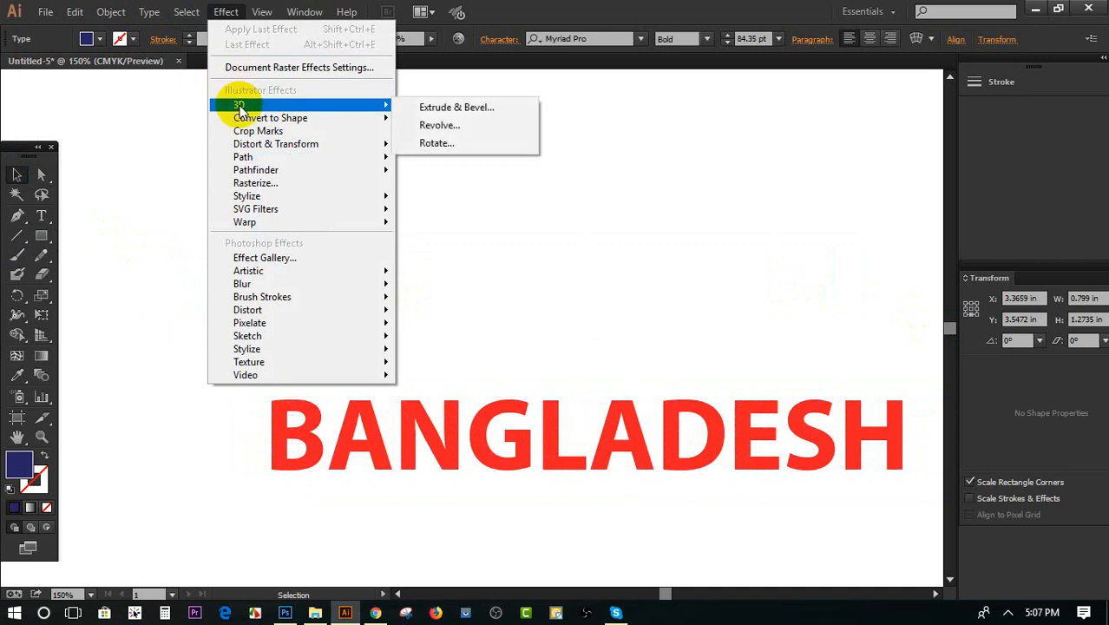
pyautogui.click(451, 111)
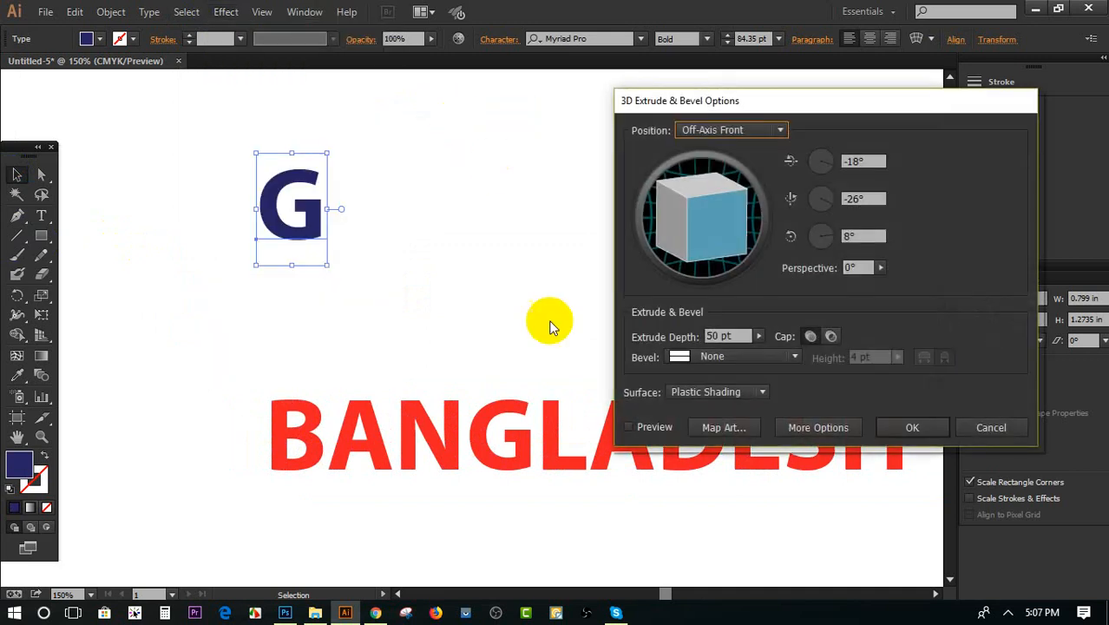
pyautogui.click(628, 427)
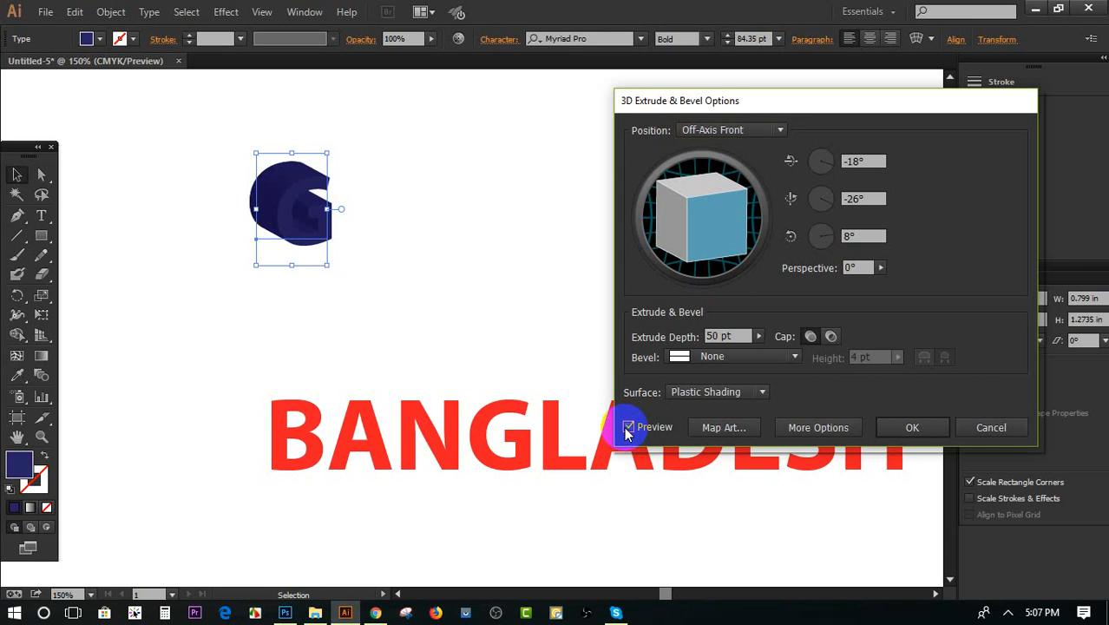
pyautogui.moveTo(710, 215)
pyautogui.mouseDown()
pyautogui.moveTo(670, 206)
pyautogui.moveTo(733, 224)
pyautogui.moveTo(710, 224)
pyautogui.moveTo(711, 236)
pyautogui.moveTo(729, 224)
pyautogui.mouseUp()
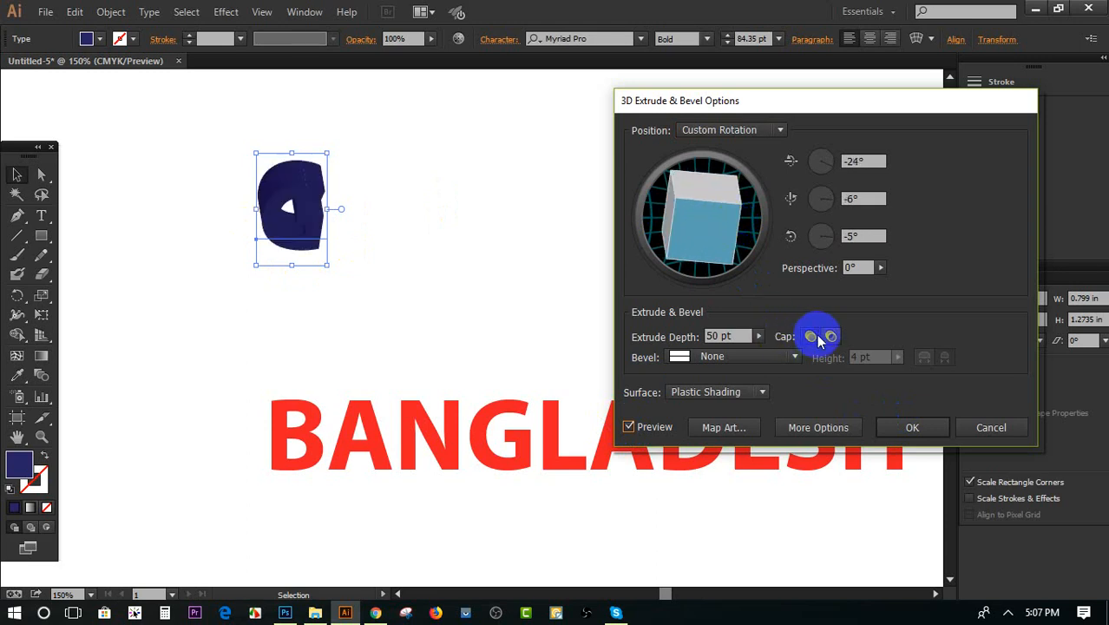
# Apply a Classic bevel to the extruded G and reduce its extrude depth to 34 pt
pyautogui.click(744, 357)
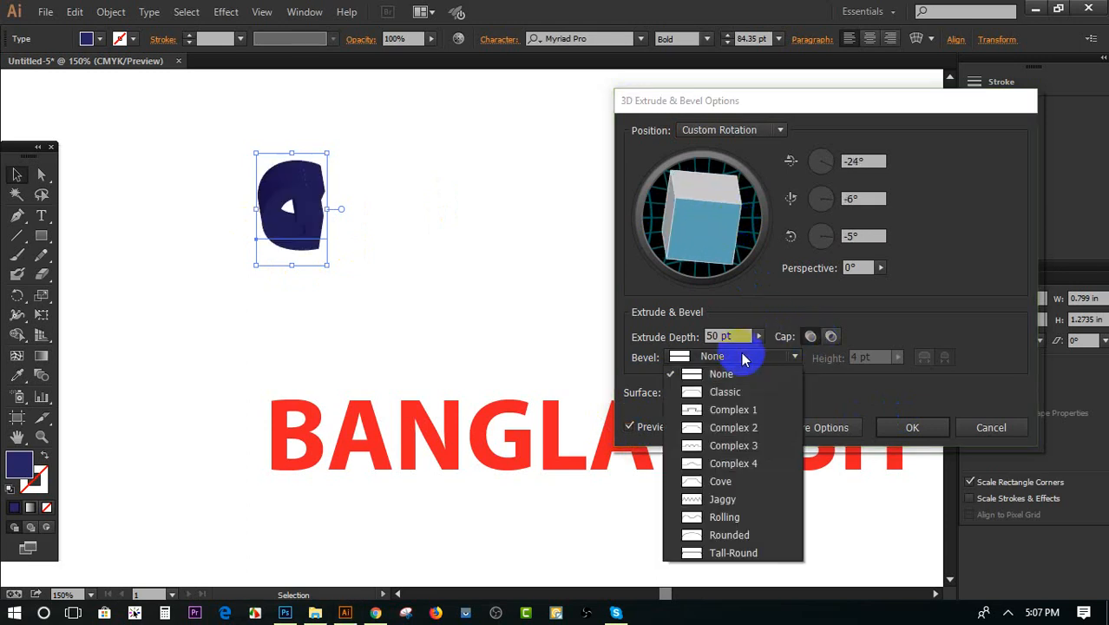
pyautogui.click(729, 392)
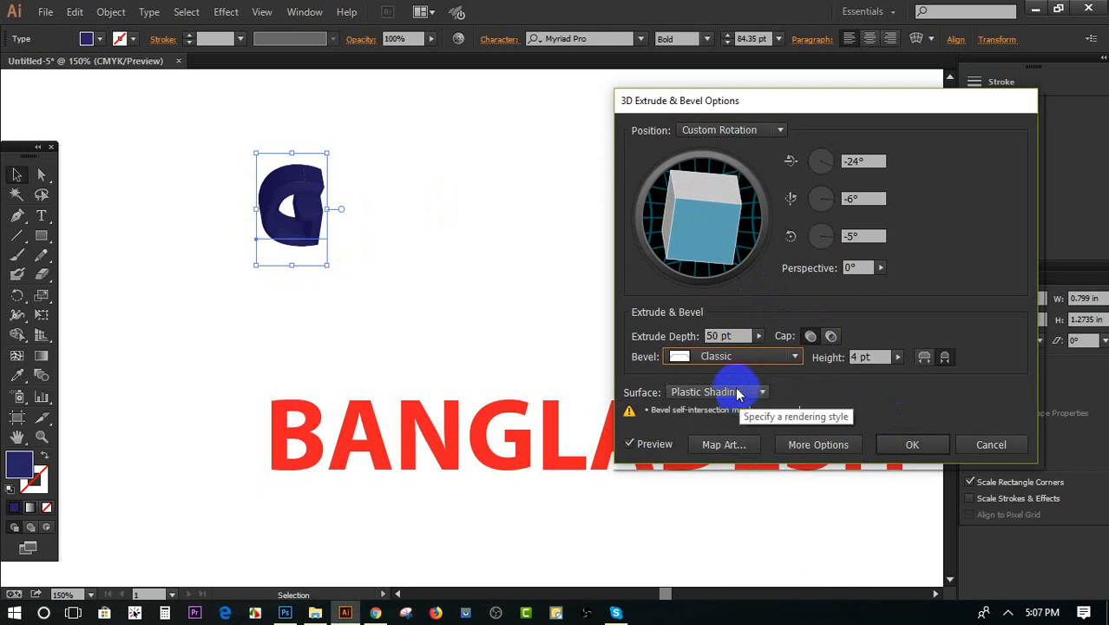
pyautogui.click(729, 336)
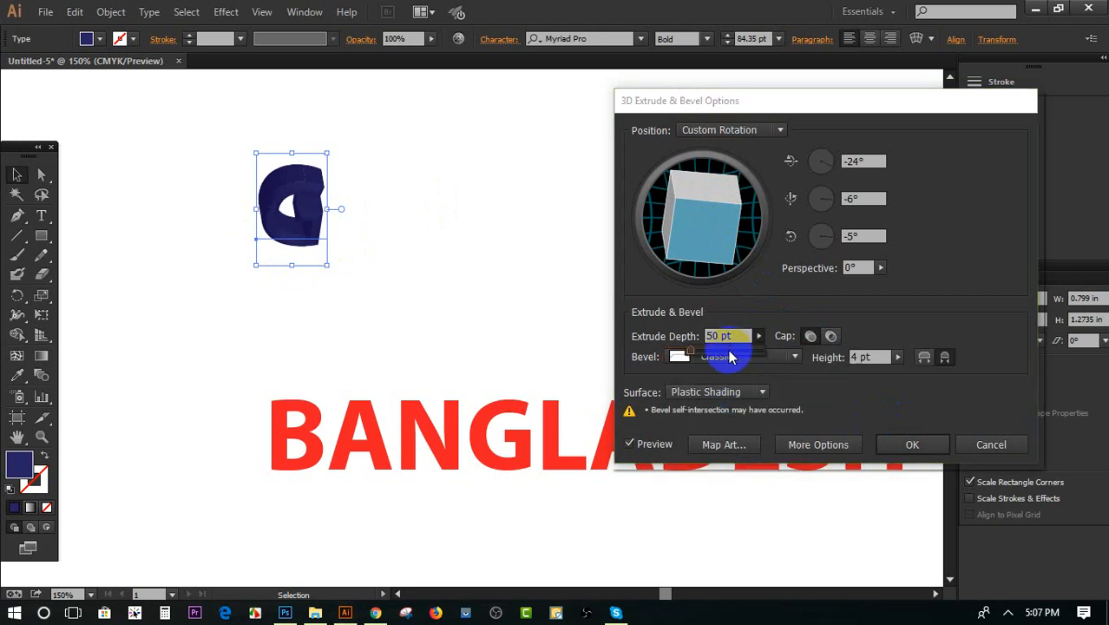
pyautogui.moveTo(701, 356); pyautogui.dragTo(690, 356)
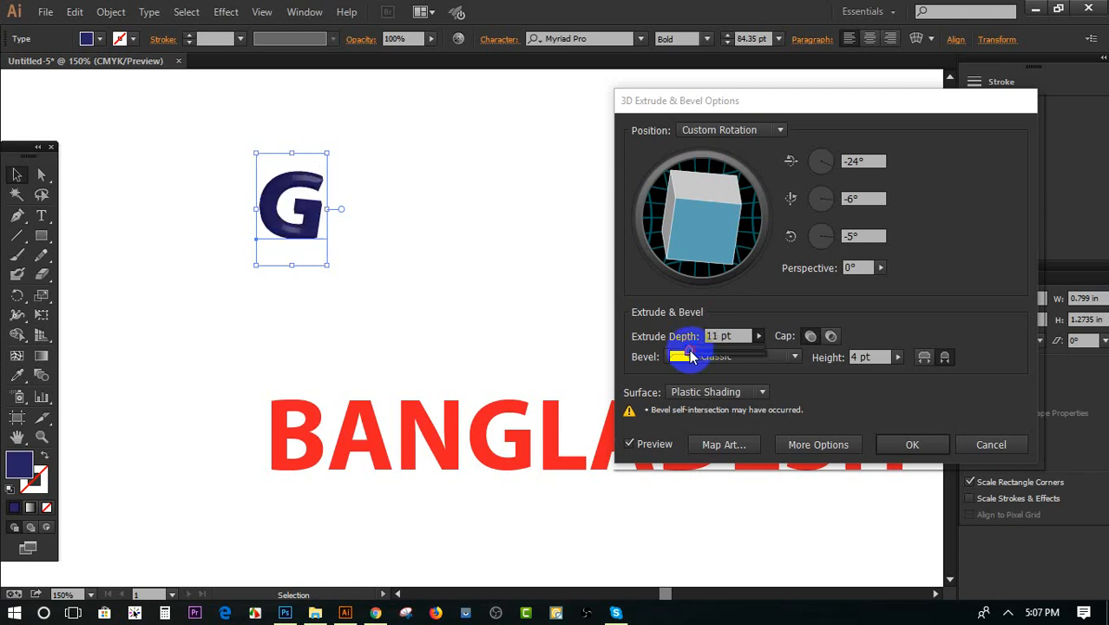
pyautogui.moveTo(691, 356); pyautogui.dragTo(681, 355)
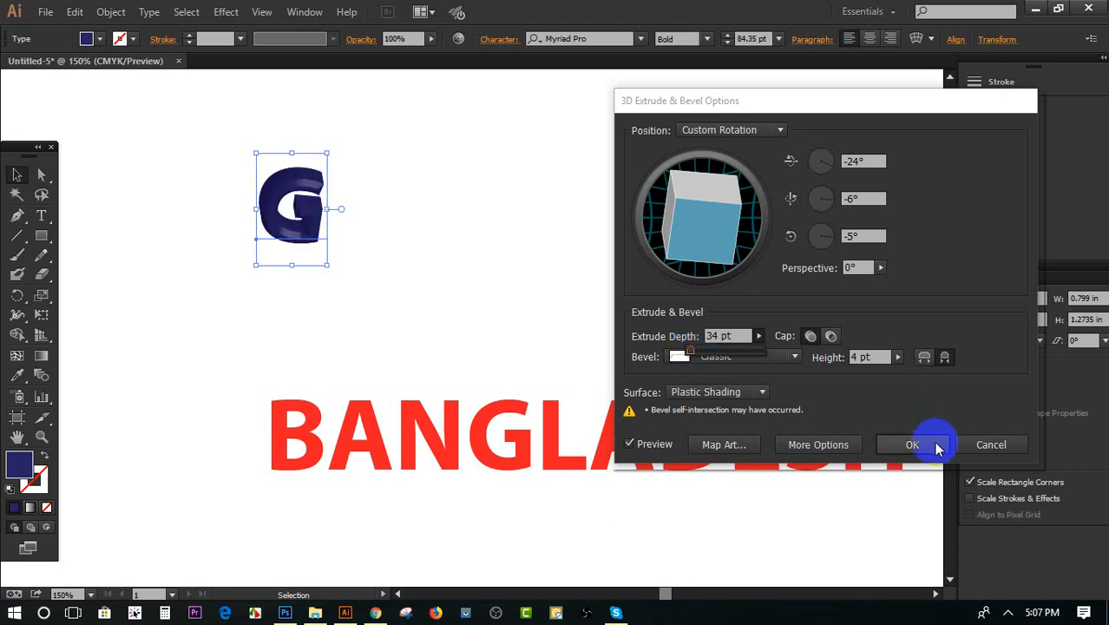
# Rotate the extruded G to -32°, 22° and -10° and apply the 3D Extrude & Bevel effect
pyautogui.moveTo(692, 214)
pyautogui.mouseDown()
pyautogui.moveTo(676, 205)
pyautogui.moveTo(705, 212)
pyautogui.moveTo(700, 219)
pyautogui.mouseUp()
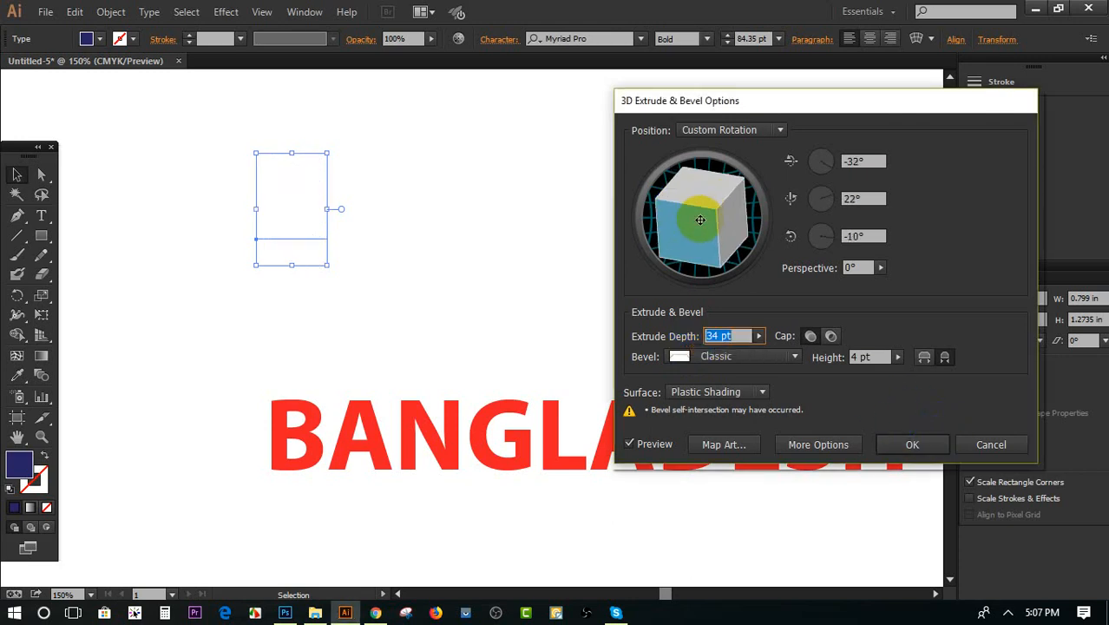
pyautogui.click(912, 444)
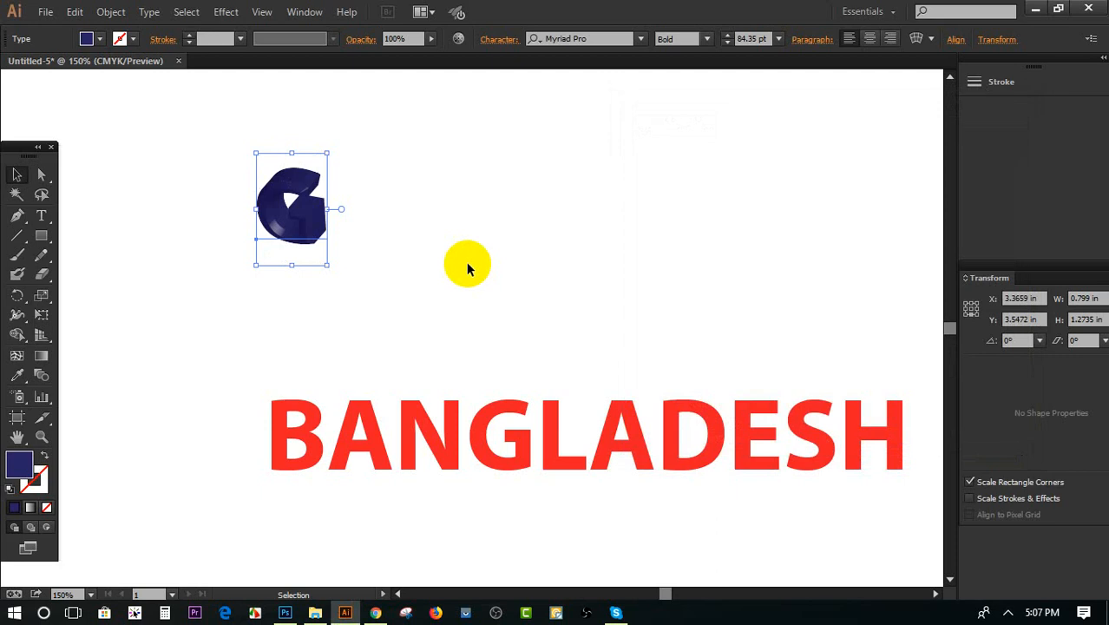
pyautogui.scroll(1, 469, 272)
pyautogui.click(468, 276)
pyautogui.scroll(3, 365, 276)
pyautogui.moveTo(217, 273); pyautogui.dragTo(400, 256)
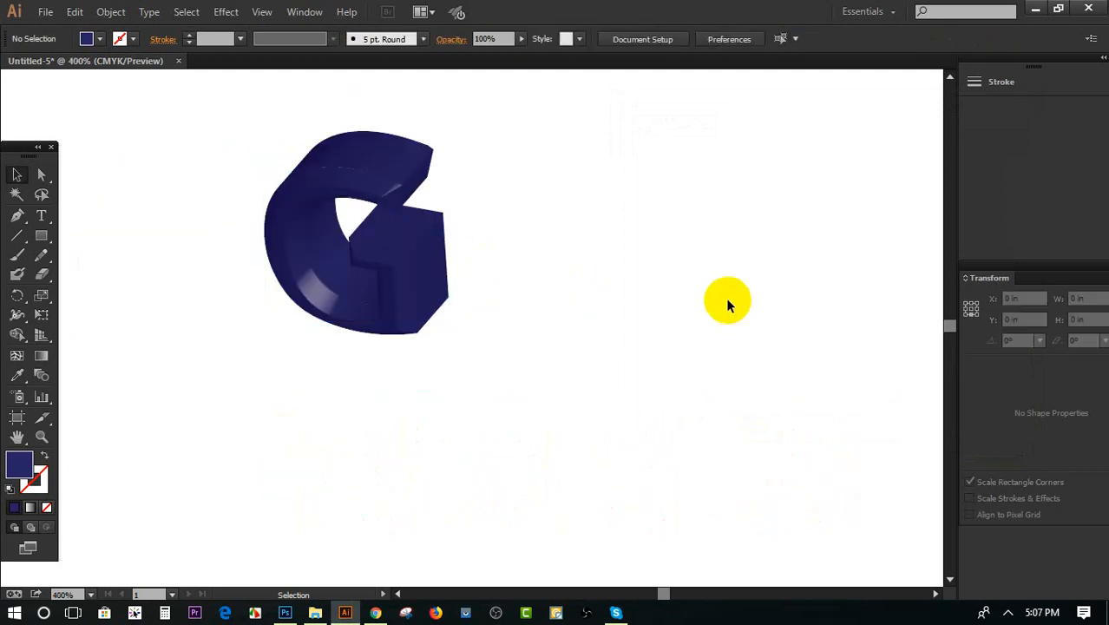
pyautogui.scroll(-1, 728, 302)
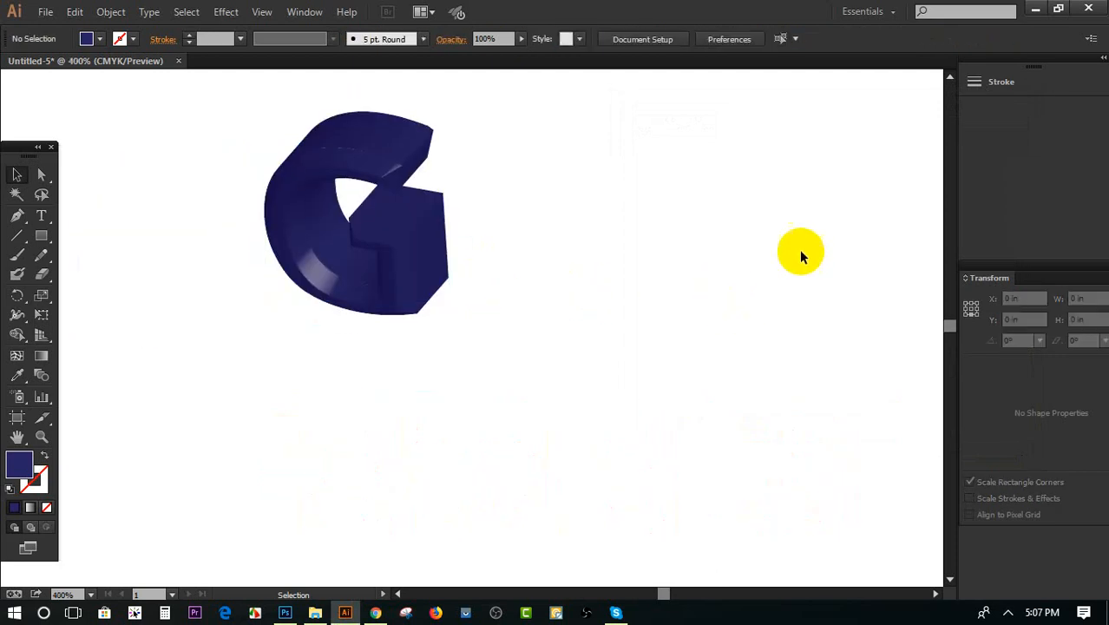
# Expand the appearance of the 3D G into grouped vector shapes
pyautogui.click(457, 258)
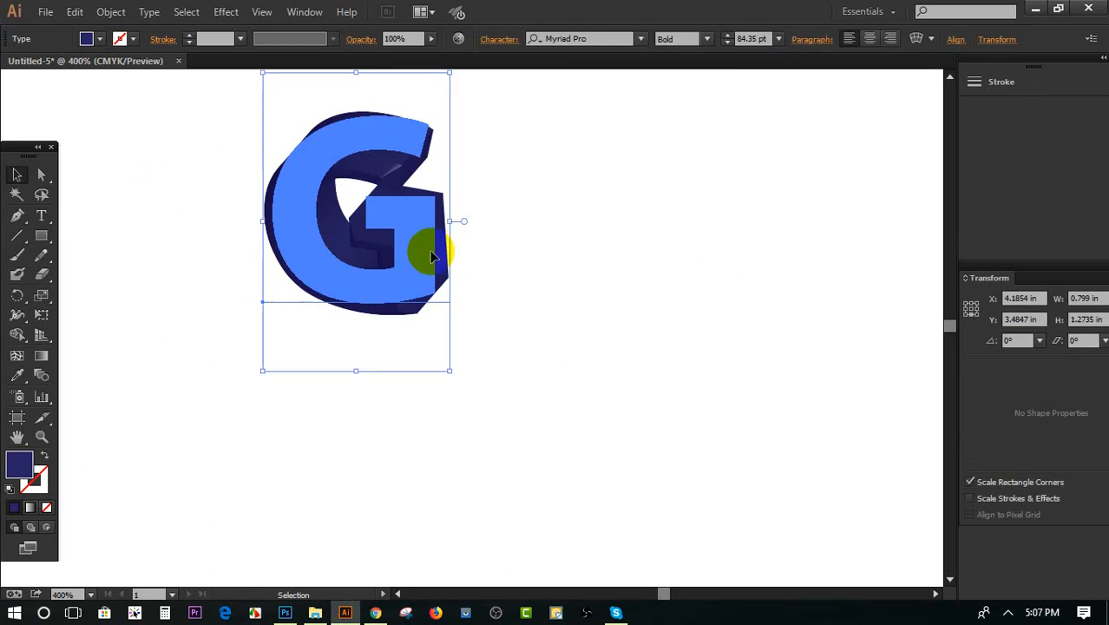
pyautogui.click(109, 12)
pyautogui.click(160, 203)
pyautogui.click(681, 304)
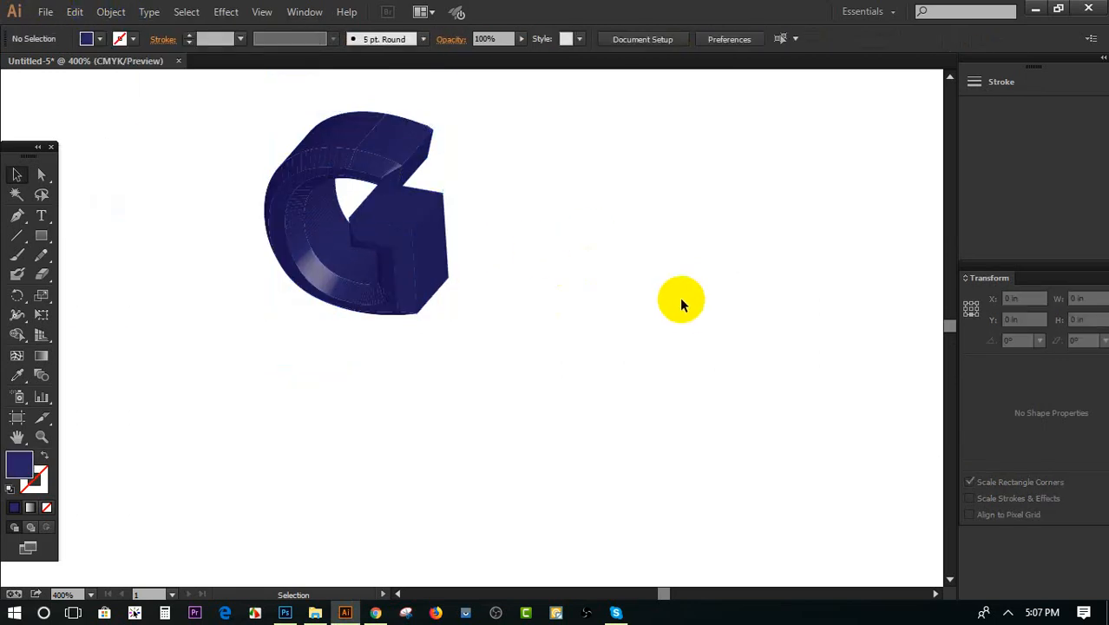
# Try moving the expanded G group to the right and slightly down, and undo the move
pyautogui.click(438, 254)
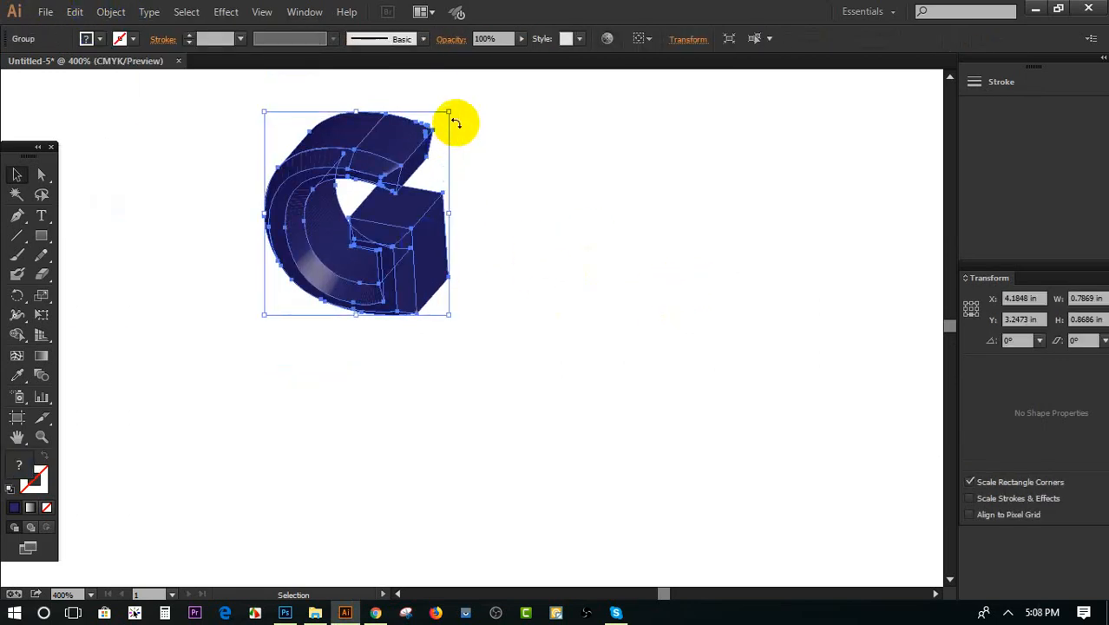
pyautogui.moveTo(379, 132); pyautogui.dragTo(605, 181)
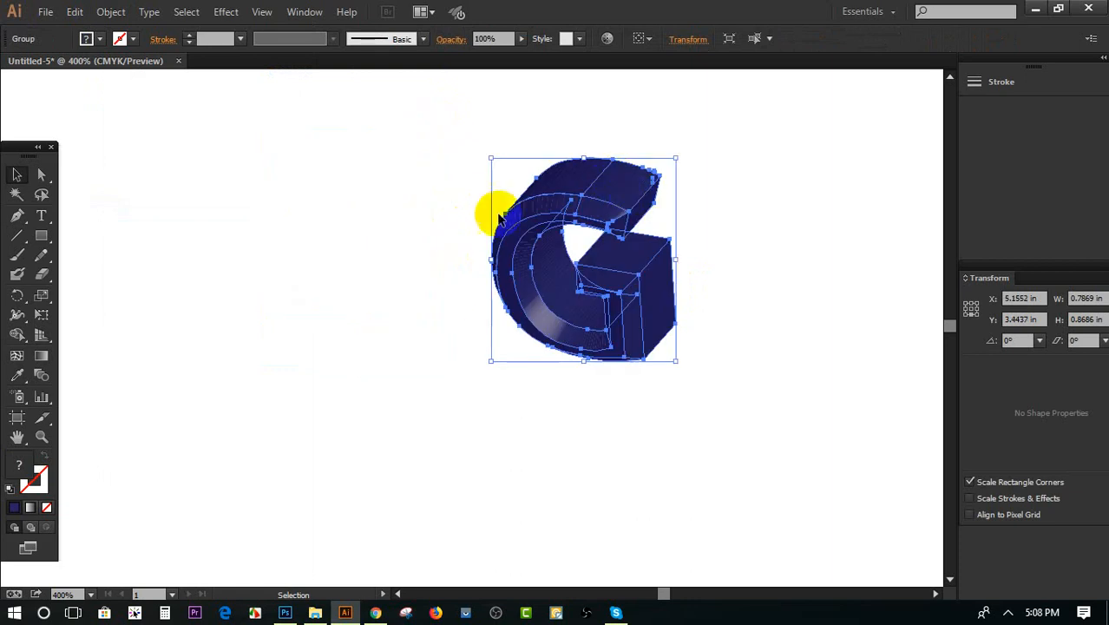
pyautogui.click(362, 217)
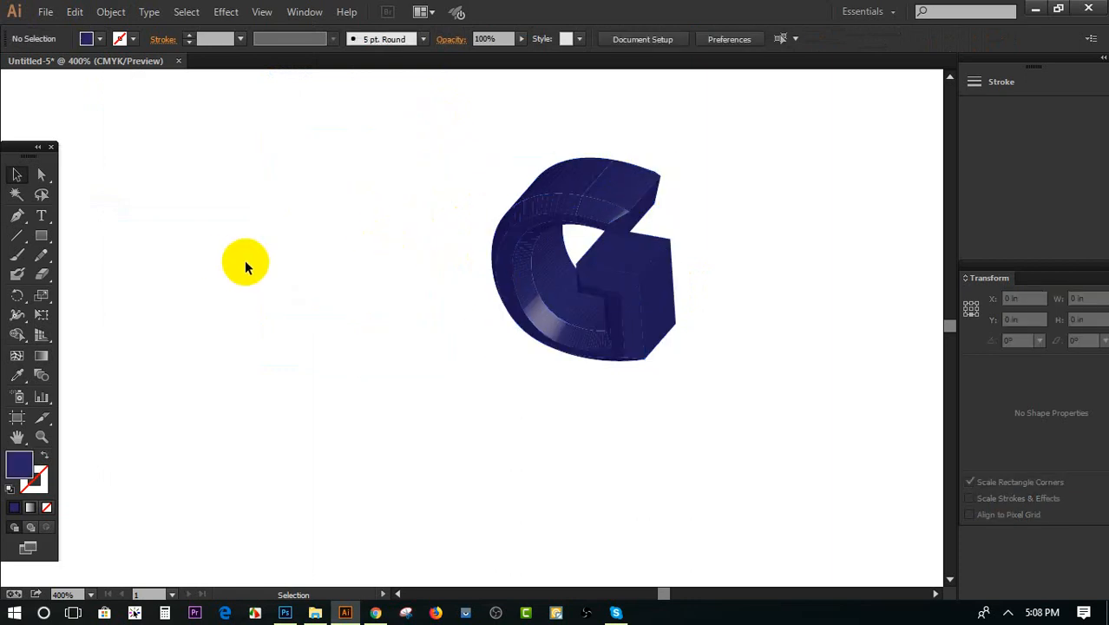
pyautogui.hotkey('ctrl', 'z')
pyautogui.click(507, 371)
# Delete the expanded G group from the artboard
pyautogui.scroll(1, 345, 327)
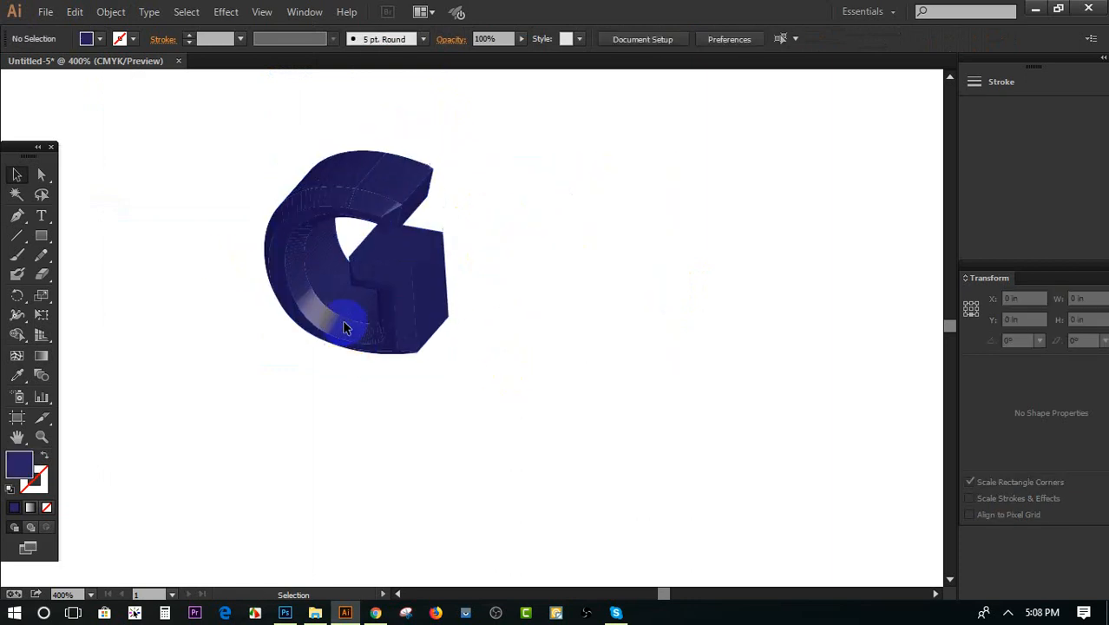
pyautogui.scroll(3, 342, 326)
pyautogui.click(225, 271)
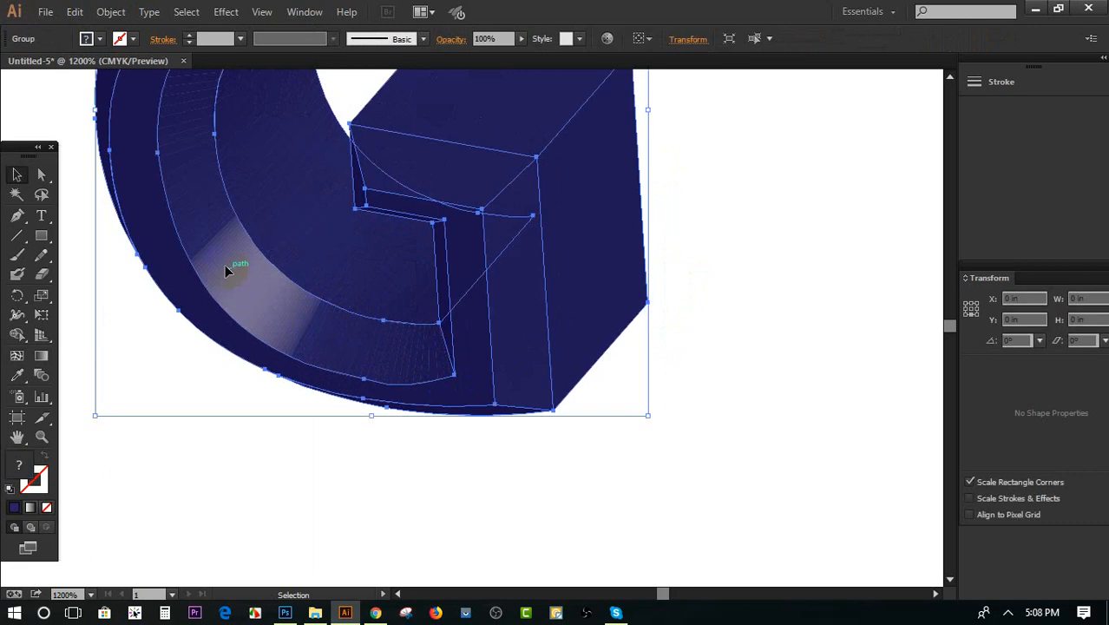
pyautogui.scroll(-2, 240, 371)
pyautogui.click(552, 400)
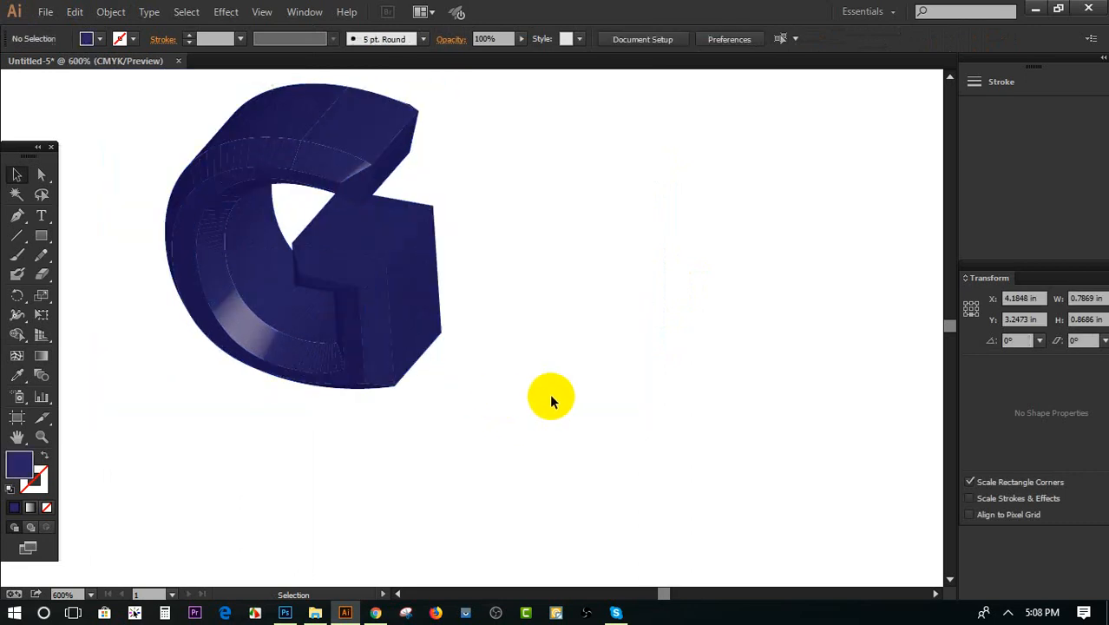
pyautogui.click(413, 335)
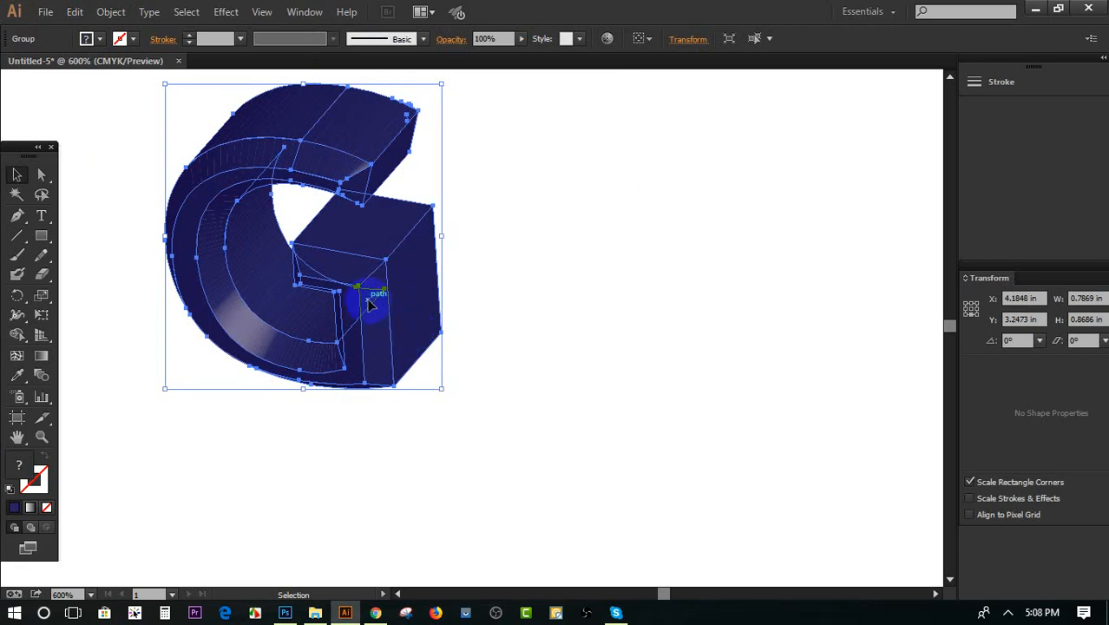
pyautogui.moveTo(369, 302); pyautogui.dragTo(420, 343)
pyautogui.press('Delete')
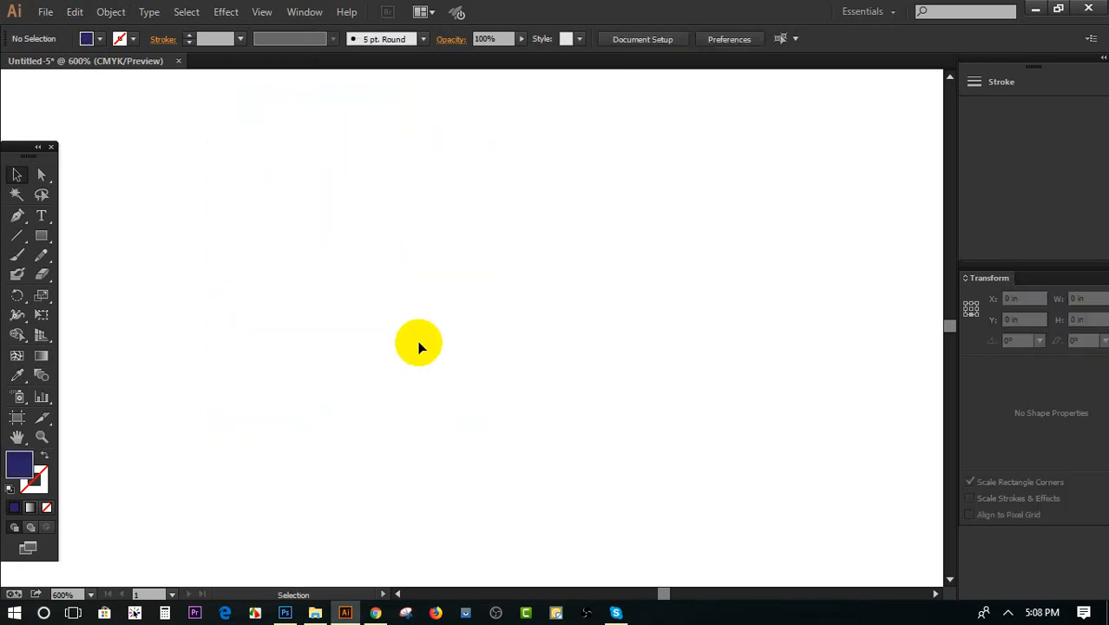
# Add a new 12 pt letter "G" in Myriad Pro Bold and fill it with orange
pyautogui.click(41, 216)
pyautogui.click(364, 251)
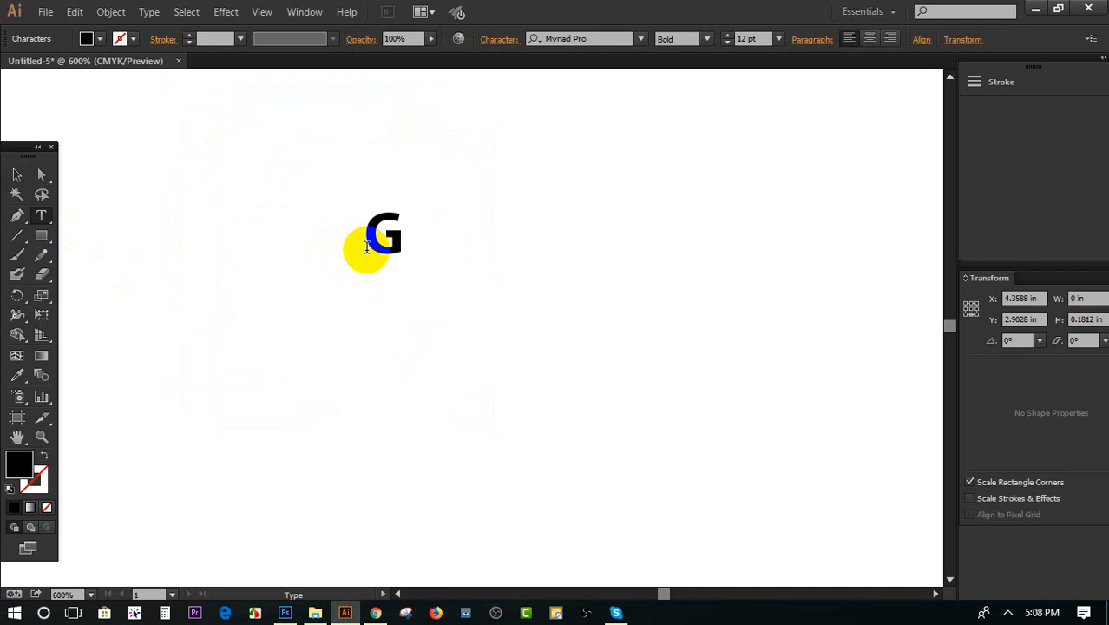
pyautogui.click(17, 174)
pyautogui.click(101, 40)
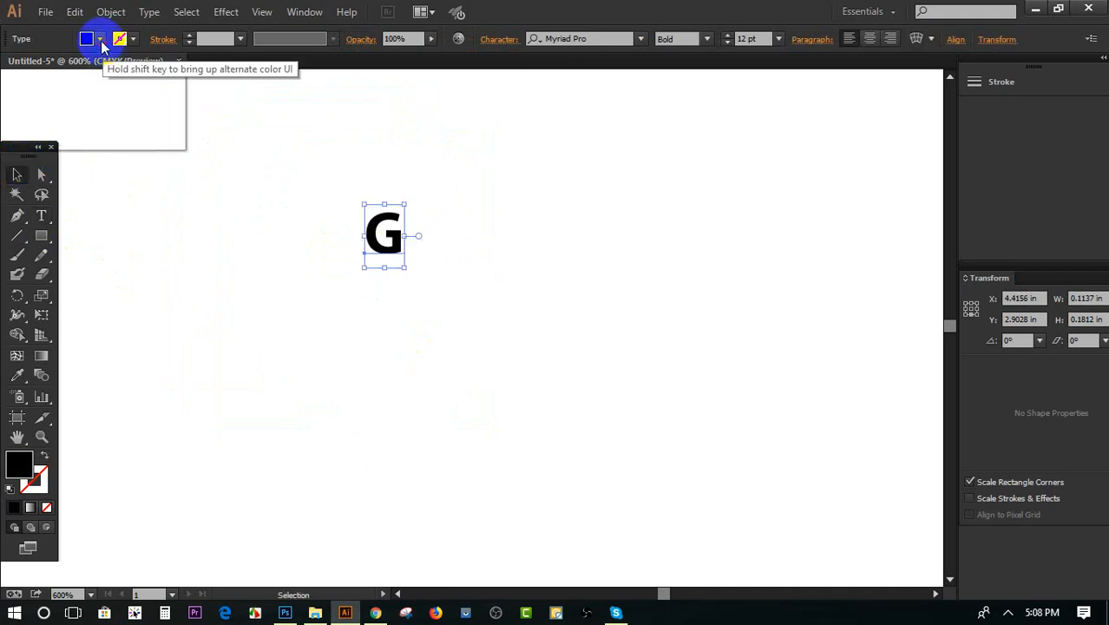
pyautogui.click(158, 66)
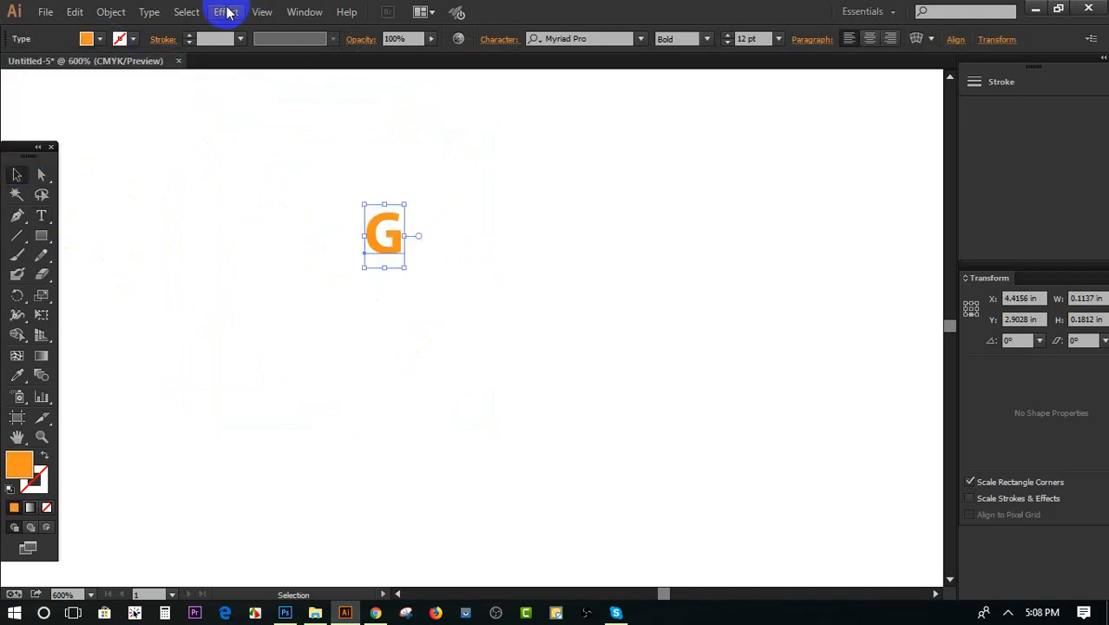
# Start a 3D Revolve effect on the orange G with preview on
pyautogui.click(225, 11)
pyautogui.moveTo(248, 104)
pyautogui.click(446, 125)
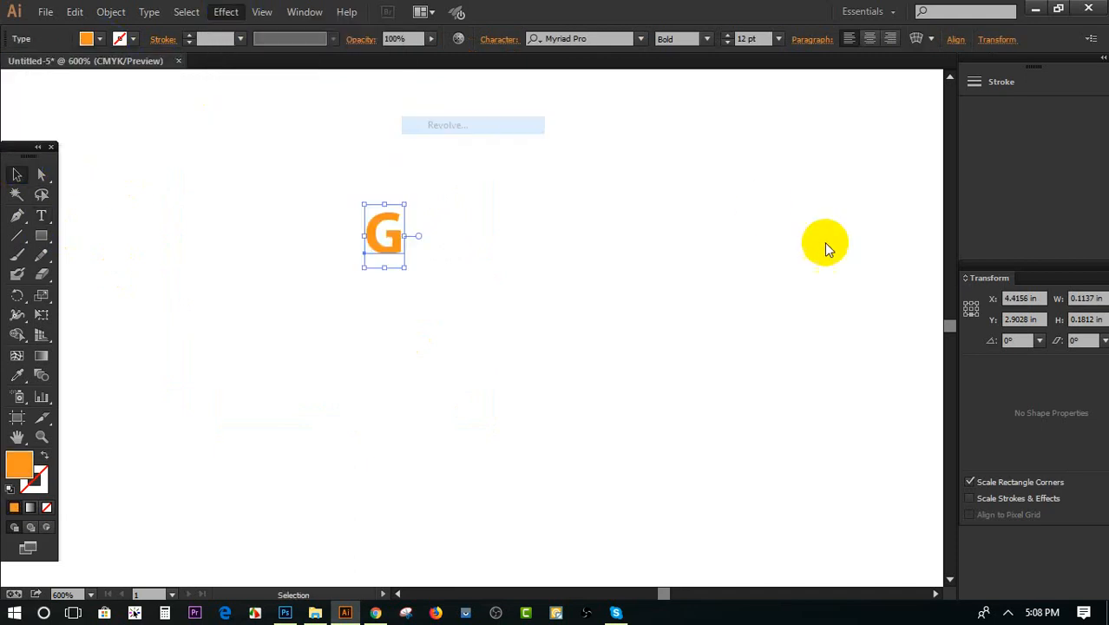
pyautogui.click(629, 441)
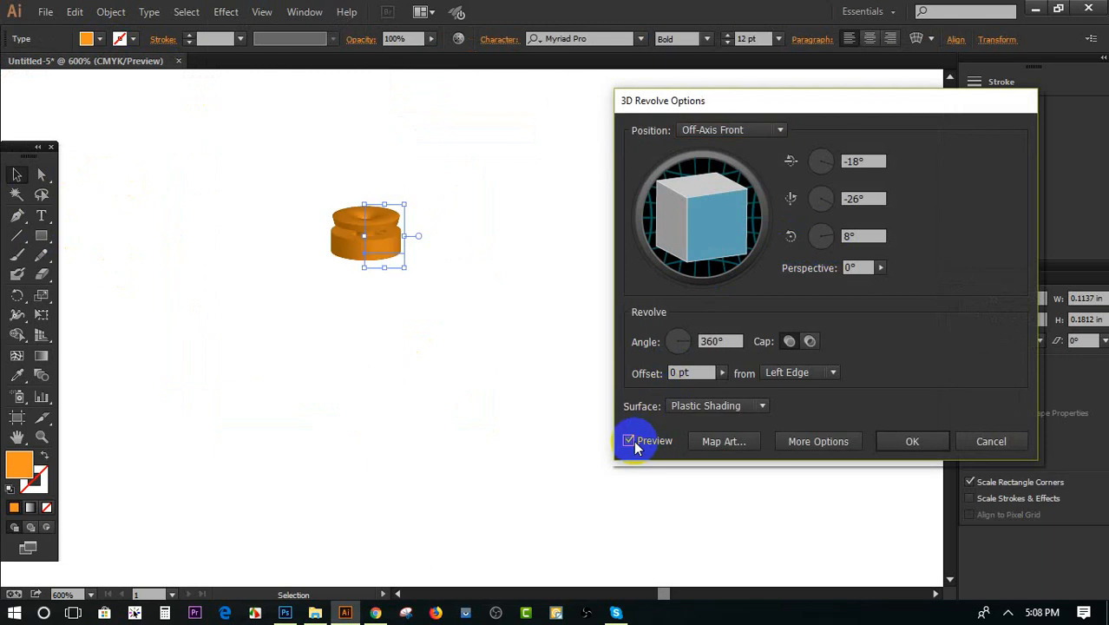
# Set the revolve angle of the orange G to 40°
pyautogui.click(736, 348)
pyautogui.moveTo(741, 342); pyautogui.dragTo(684, 341)
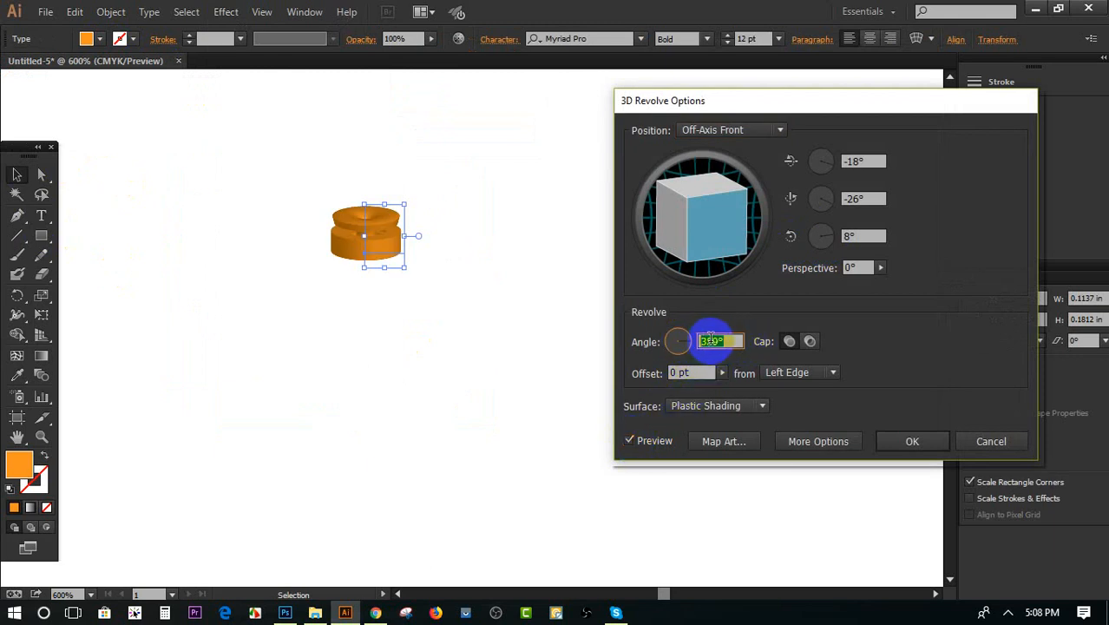
pyautogui.press('Down')
pyautogui.press('Down')
pyautogui.press('Down')
pyautogui.press('Down')
pyautogui.press('Down')
pyautogui.press('Down')
pyautogui.press('Down')
pyautogui.press('Down')
pyautogui.press('Down')
pyautogui.press('Down')
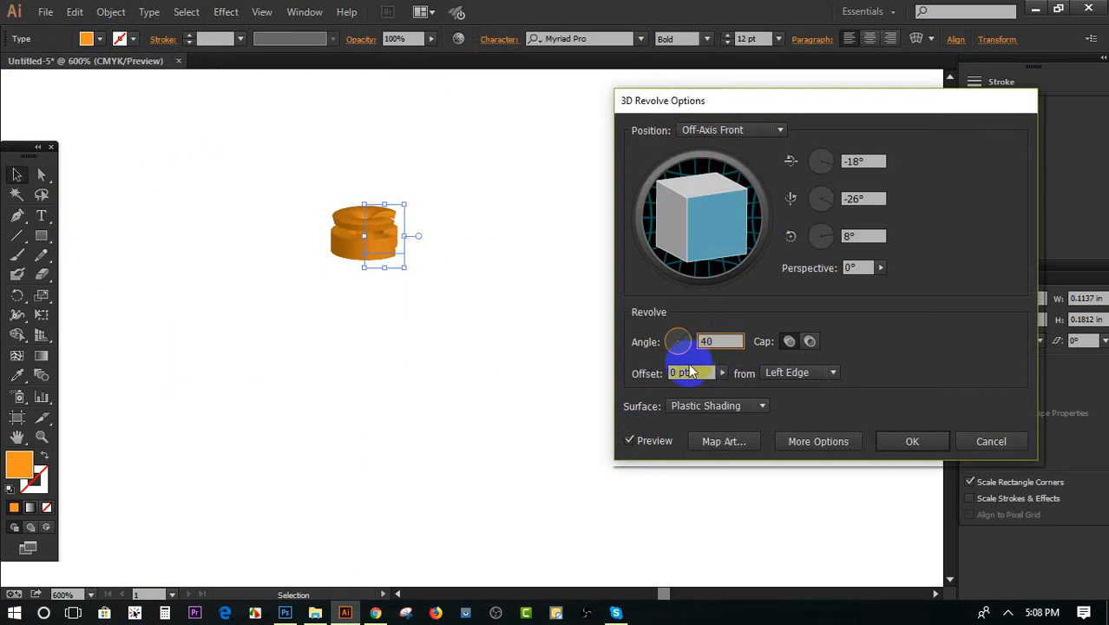
pyautogui.click(707, 373)
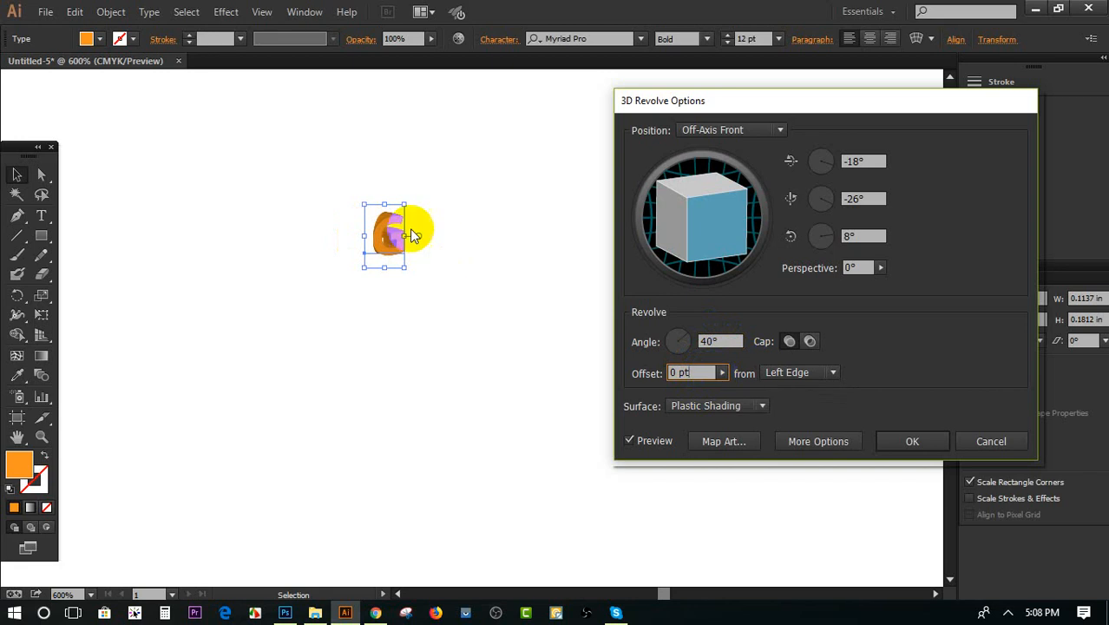
# Try a revolve offset of 298 pt, return it to 0 pt, and set the revolve angle to 160°
pyautogui.click(722, 373)
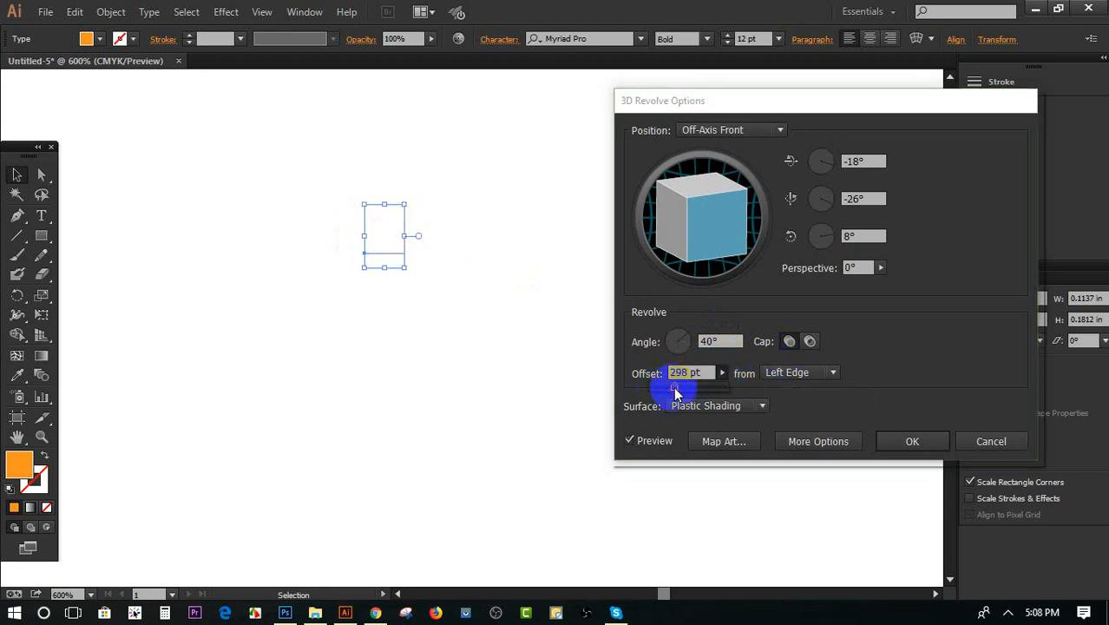
pyautogui.moveTo(676, 393); pyautogui.dragTo(630, 387)
pyautogui.moveTo(727, 342); pyautogui.dragTo(689, 340)
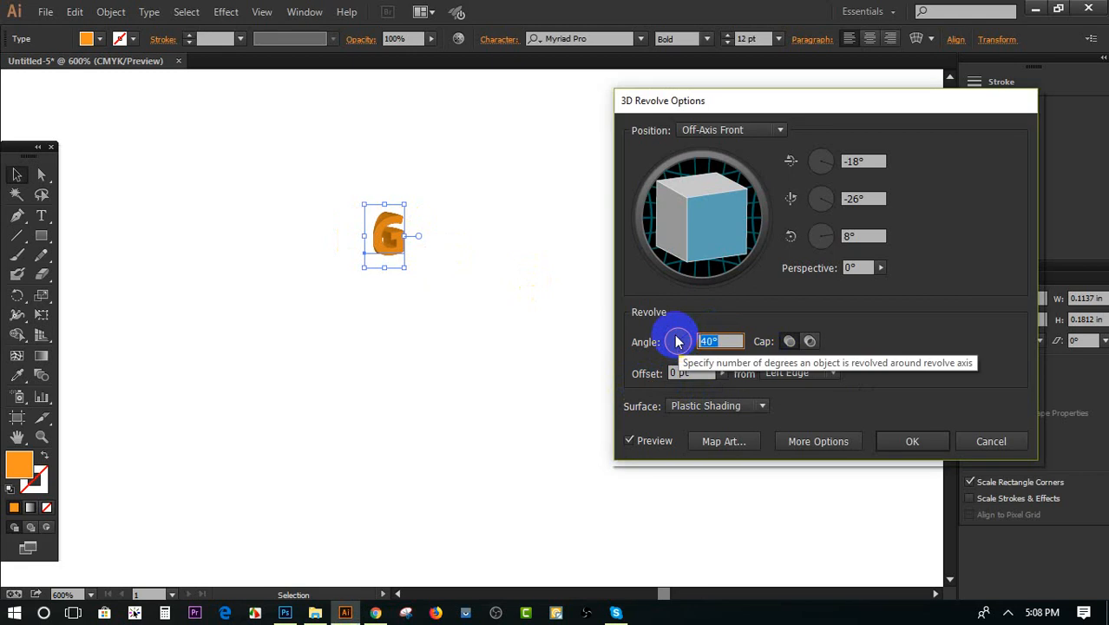
pyautogui.write('160')
pyautogui.press('Tab')
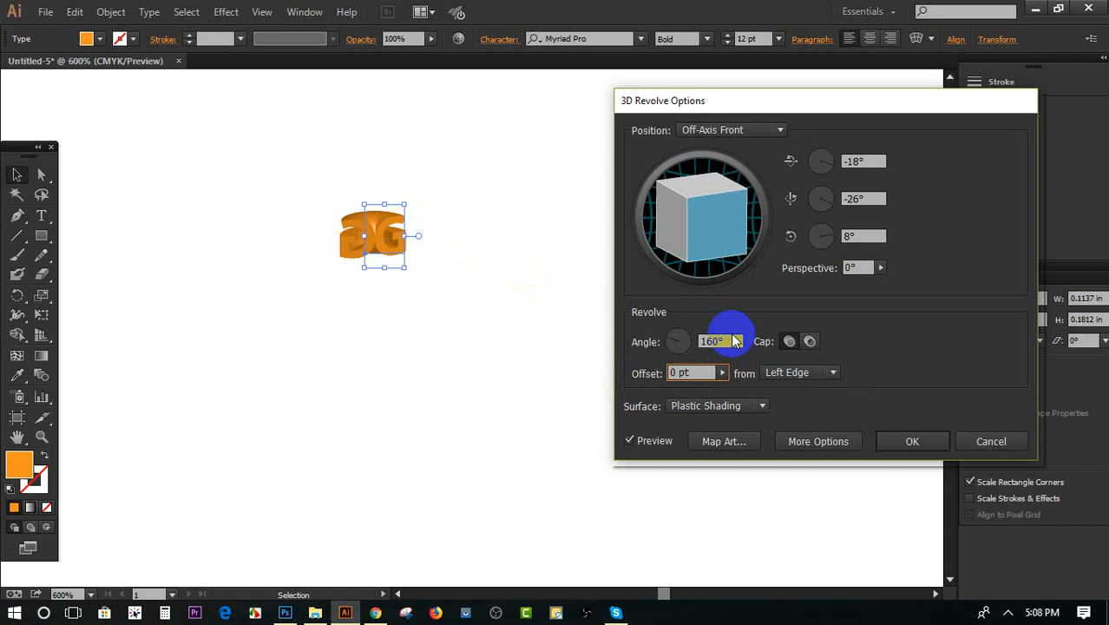
# Rotate the revolved G to -49°, -34° and 10°, show the additional surface lighting options, and cancel the effect
pyautogui.moveTo(706, 208); pyautogui.dragTo(683, 234)
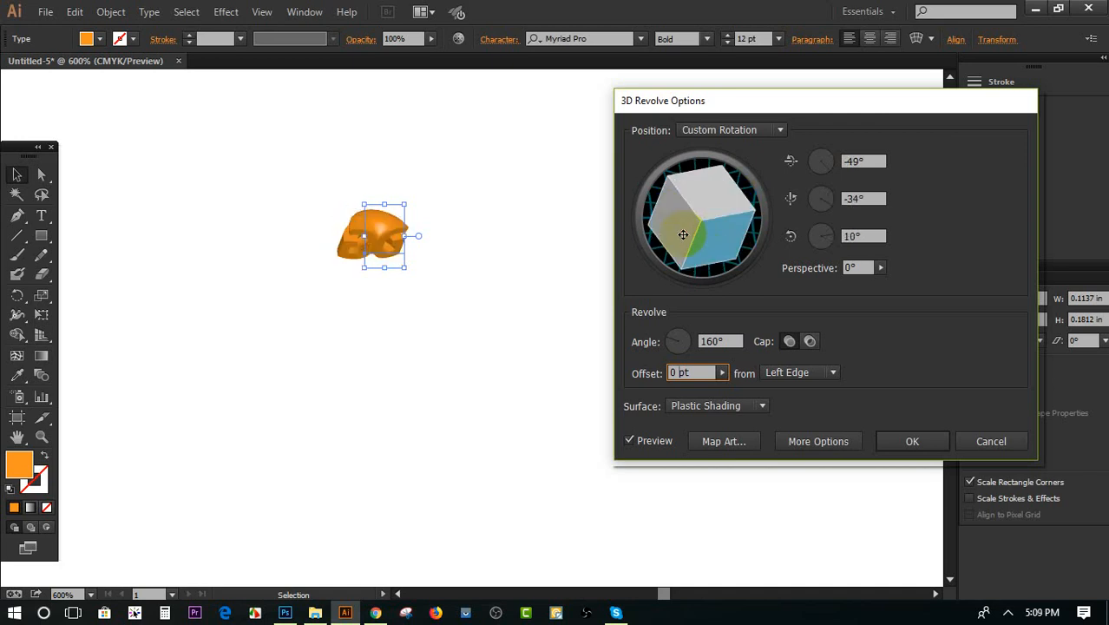
pyautogui.click(816, 441)
pyautogui.moveTo(1009, 119); pyautogui.dragTo(600, 125)
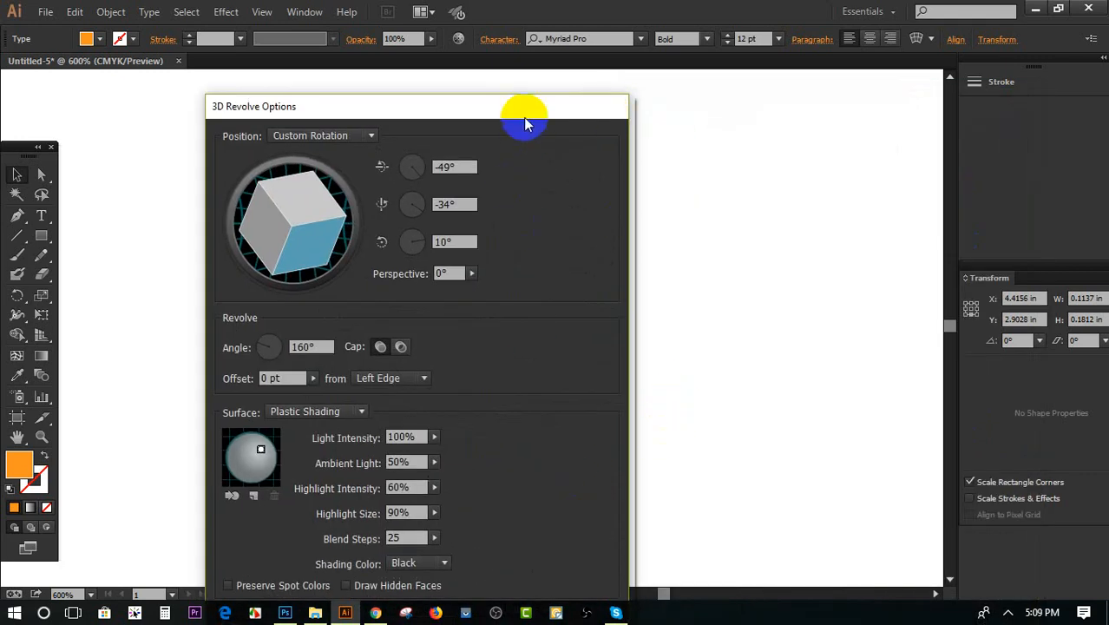
pyautogui.moveTo(528, 117); pyautogui.dragTo(701, 25)
pyautogui.click(748, 542)
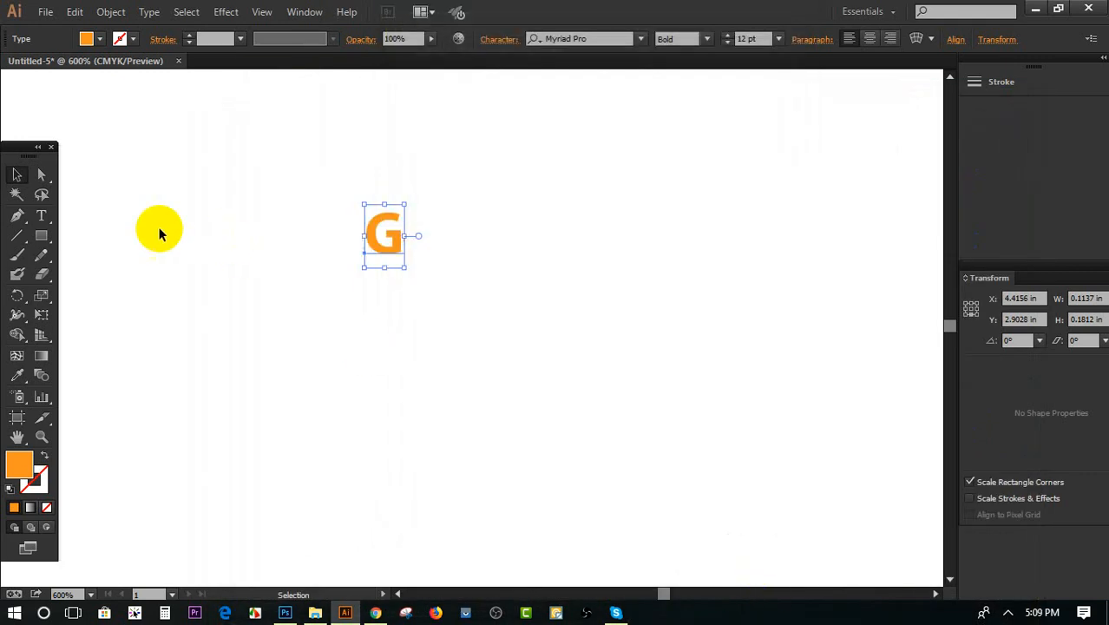
# Delete the orange letter G from the artboard
pyautogui.click(159, 230)
pyautogui.scroll(3, 446, 355)
pyautogui.scroll(2, 363, 339)
pyautogui.click(403, 251)
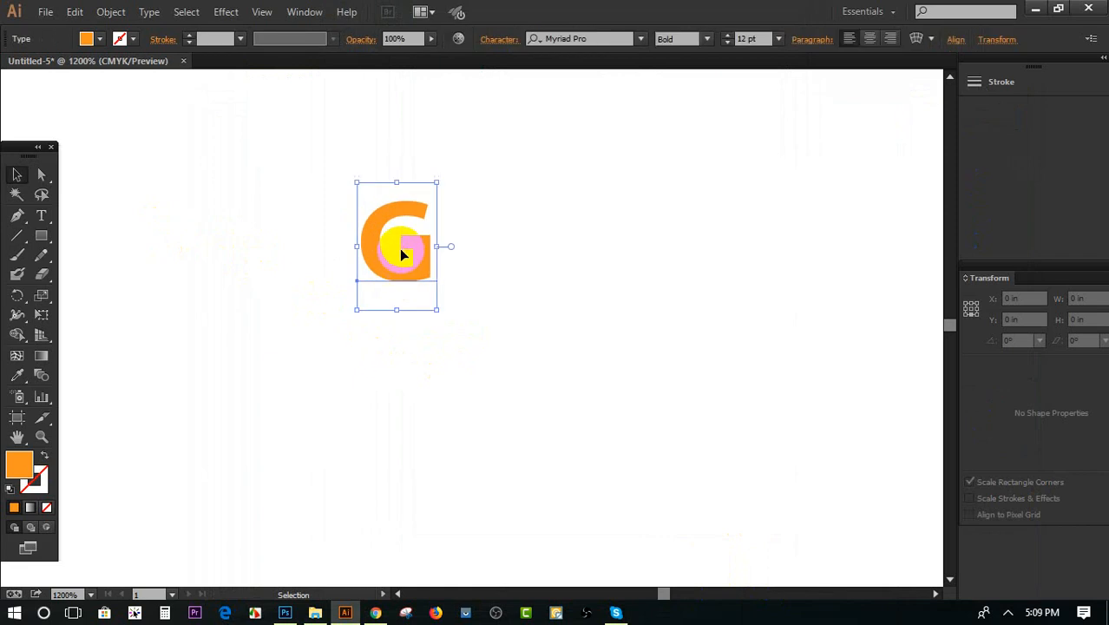
pyautogui.press('Delete')
# Draw an orange circle about 0.37 in in diameter and place it in the middle of the empty canvas area
pyautogui.click(42, 248)
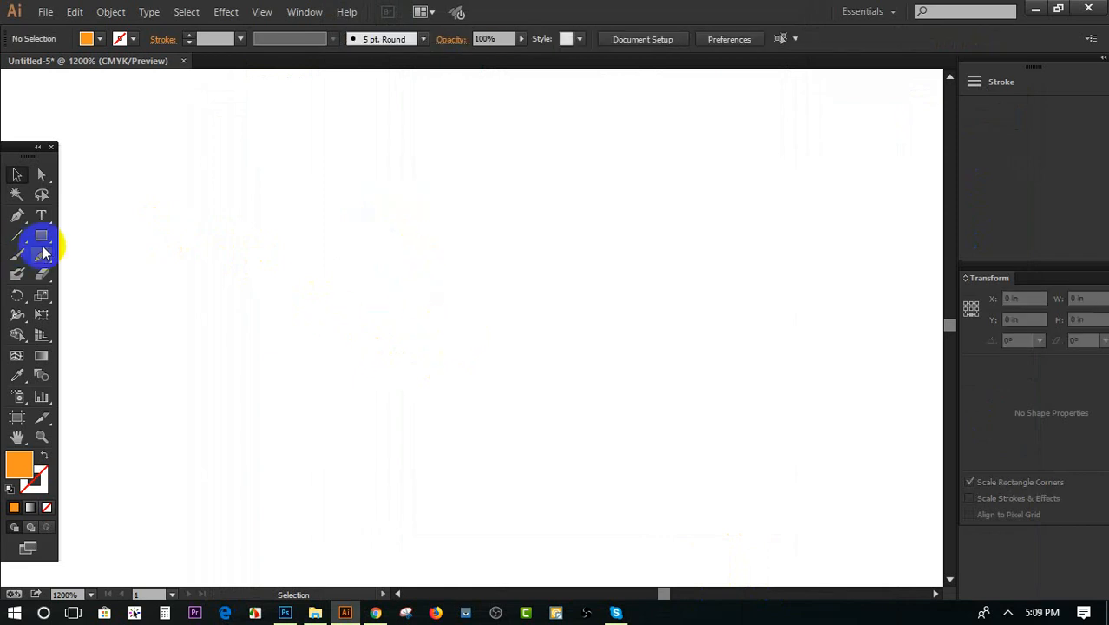
pyautogui.moveTo(45, 242); pyautogui.dragTo(122, 273)
pyautogui.moveTo(447, 221); pyautogui.dragTo(578, 350)
pyautogui.click(16, 174)
pyautogui.moveTo(446, 220); pyautogui.dragTo(466, 290)
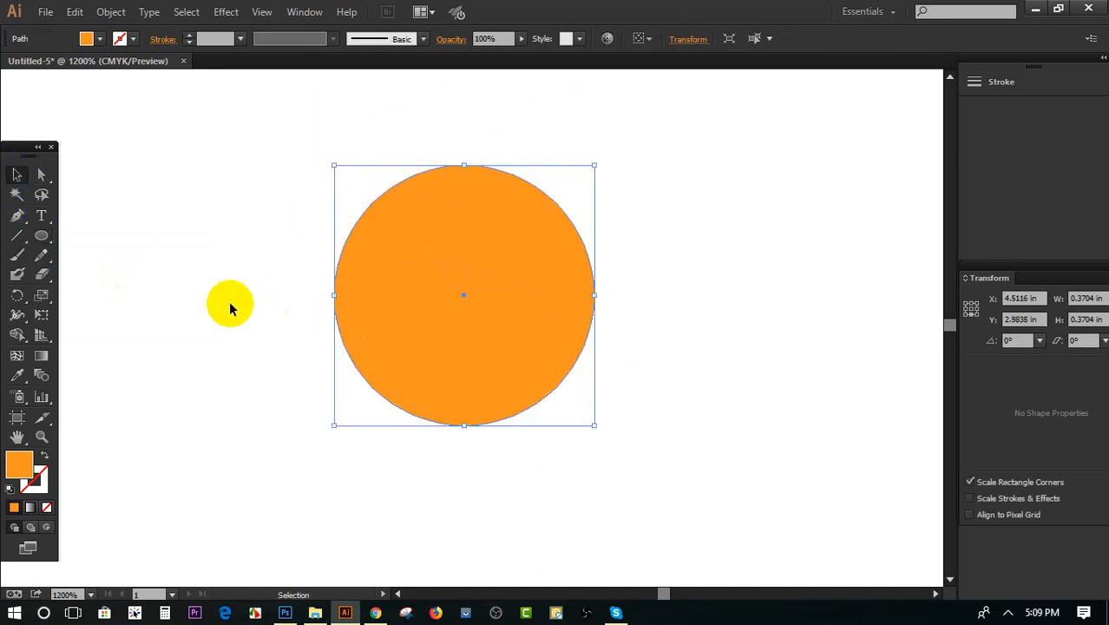
# Draw a vertical line about 0.54 in long through the circle's centre and split the circle along it with Shape Builder
pyautogui.click(17, 235)
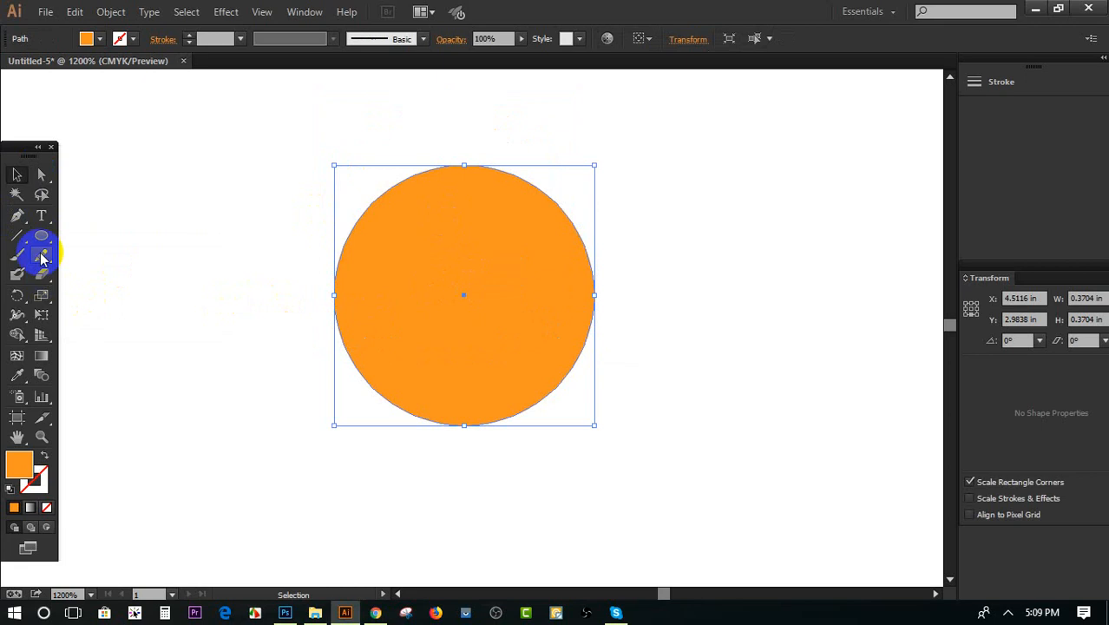
pyautogui.moveTo(465, 101); pyautogui.dragTo(465, 483)
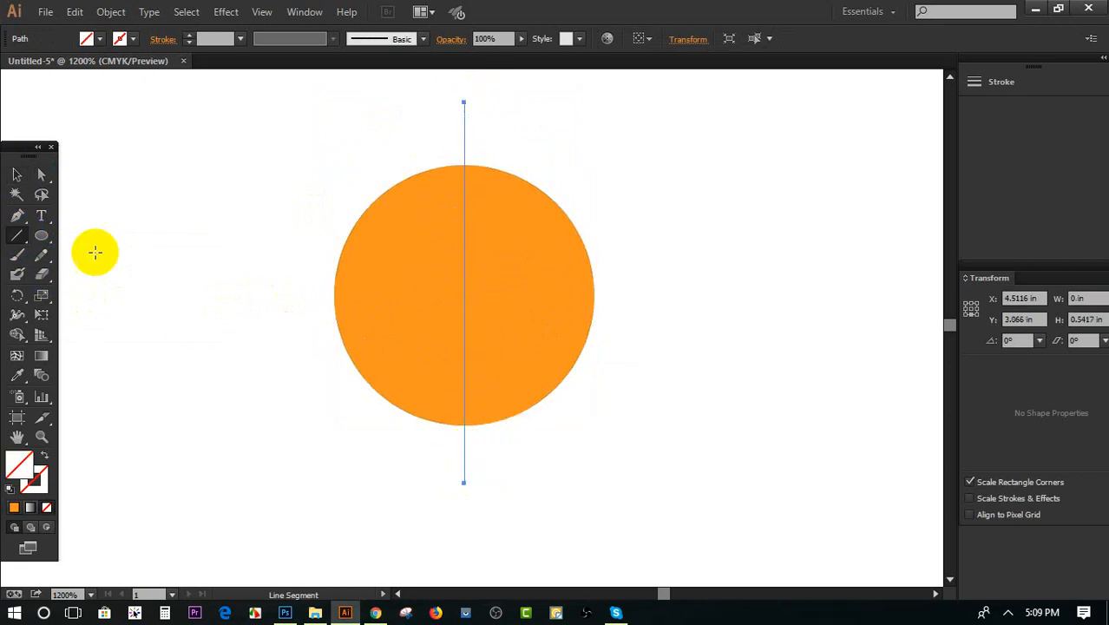
pyautogui.click(16, 174)
pyautogui.moveTo(110, 182); pyautogui.dragTo(786, 450)
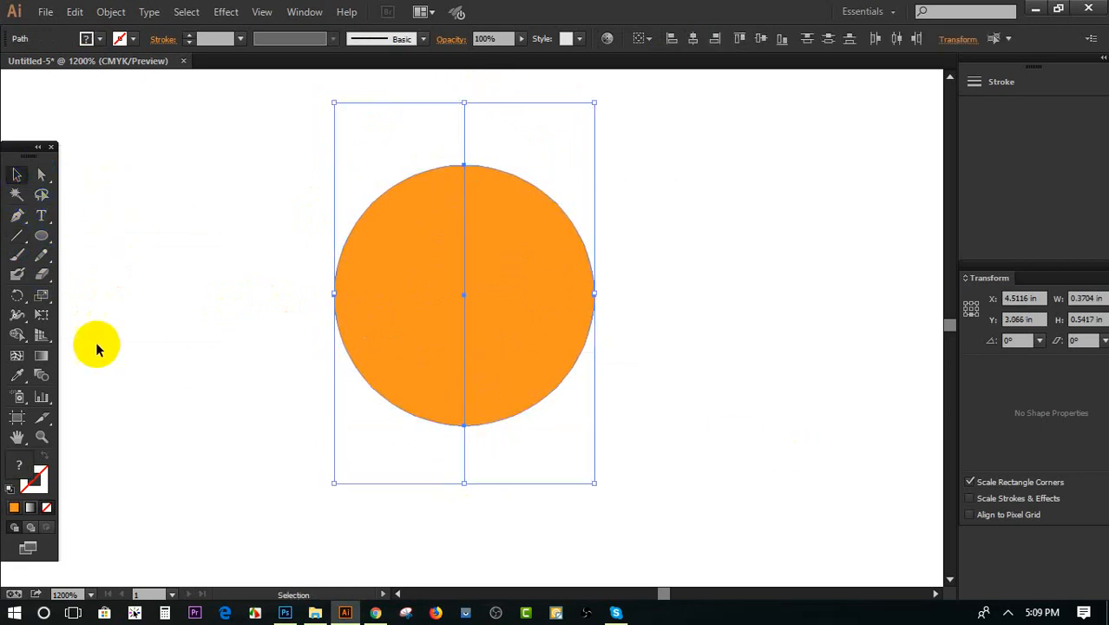
pyautogui.click(17, 335)
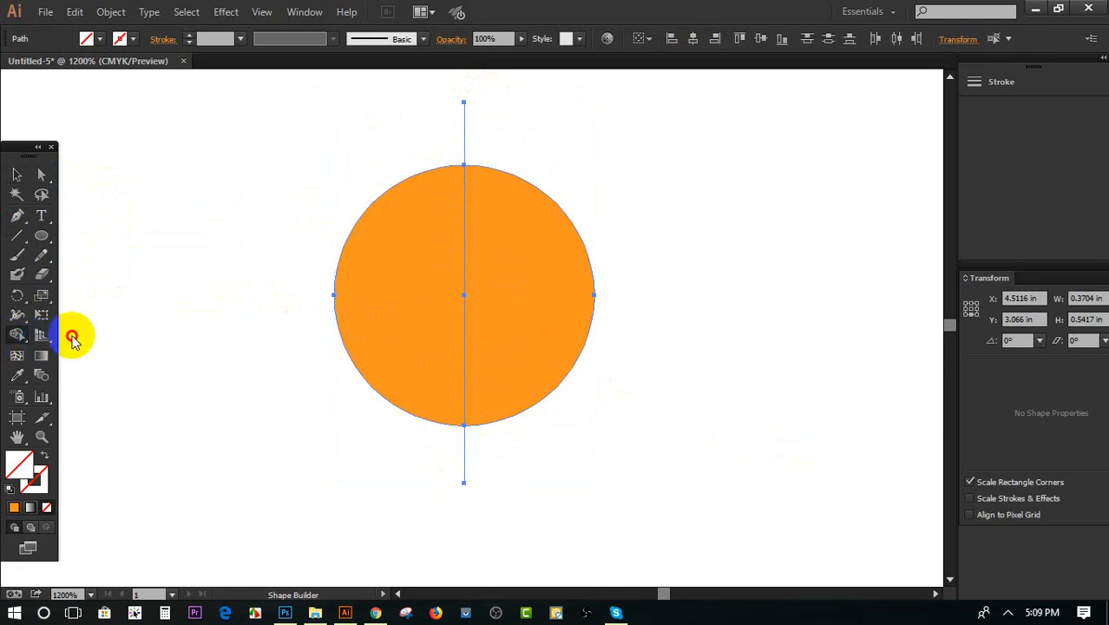
pyautogui.keyDown('alt'); pyautogui.click(401, 295); pyautogui.keyUp('alt')
# Delete the circle's left half and the leftover line pieces, and move the remaining orange half circle to the right
pyautogui.click(16, 175)
pyautogui.click(153, 253)
pyautogui.click(347, 330)
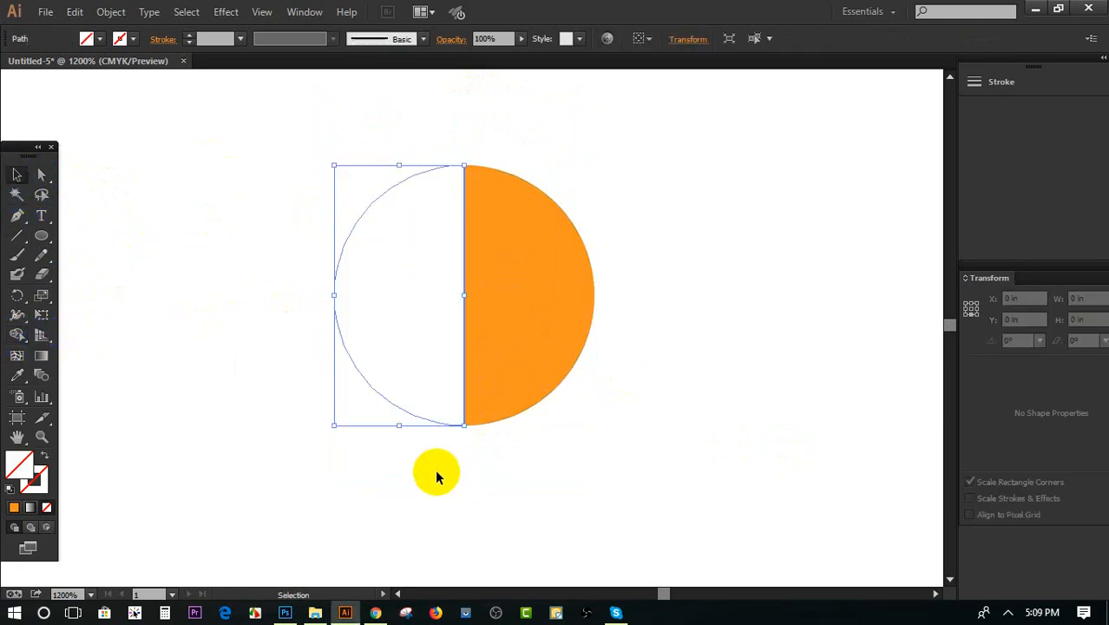
pyautogui.press('Delete')
pyautogui.moveTo(413, 109); pyautogui.dragTo(666, 147)
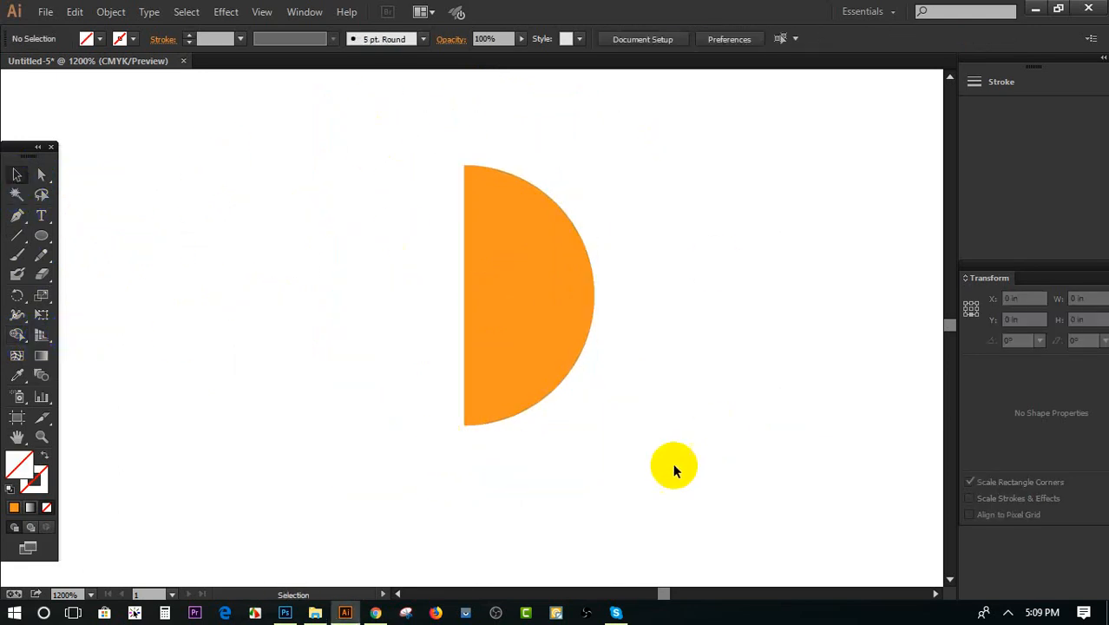
pyautogui.moveTo(651, 466); pyautogui.dragTo(345, 432)
pyautogui.moveTo(320, 211); pyautogui.dragTo(714, 424)
pyautogui.click(713, 424)
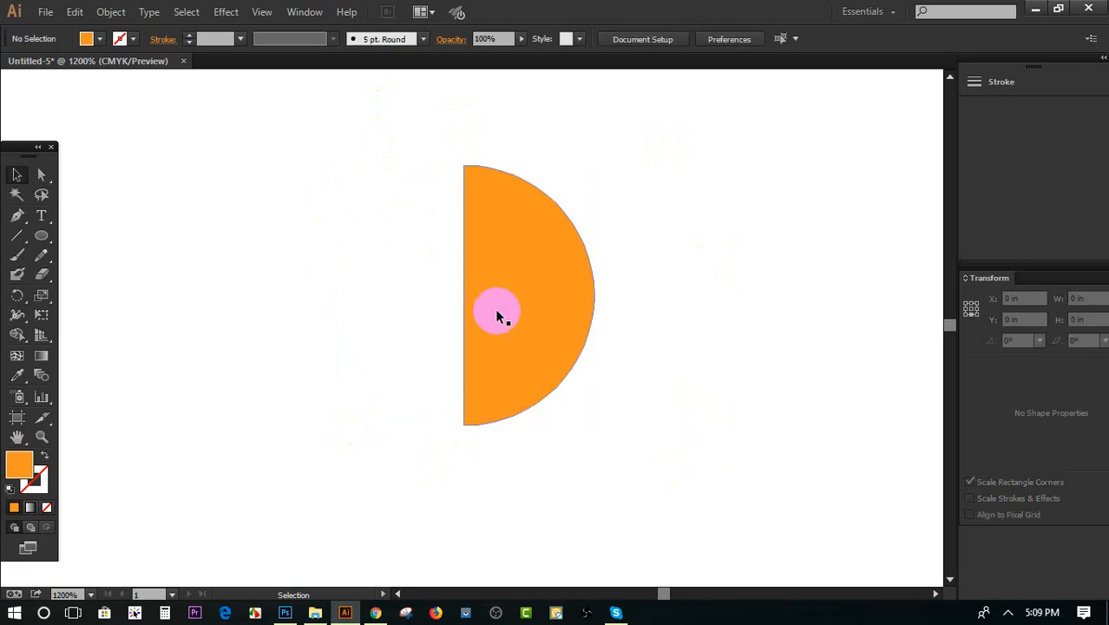
pyautogui.moveTo(497, 315); pyautogui.dragTo(596, 321)
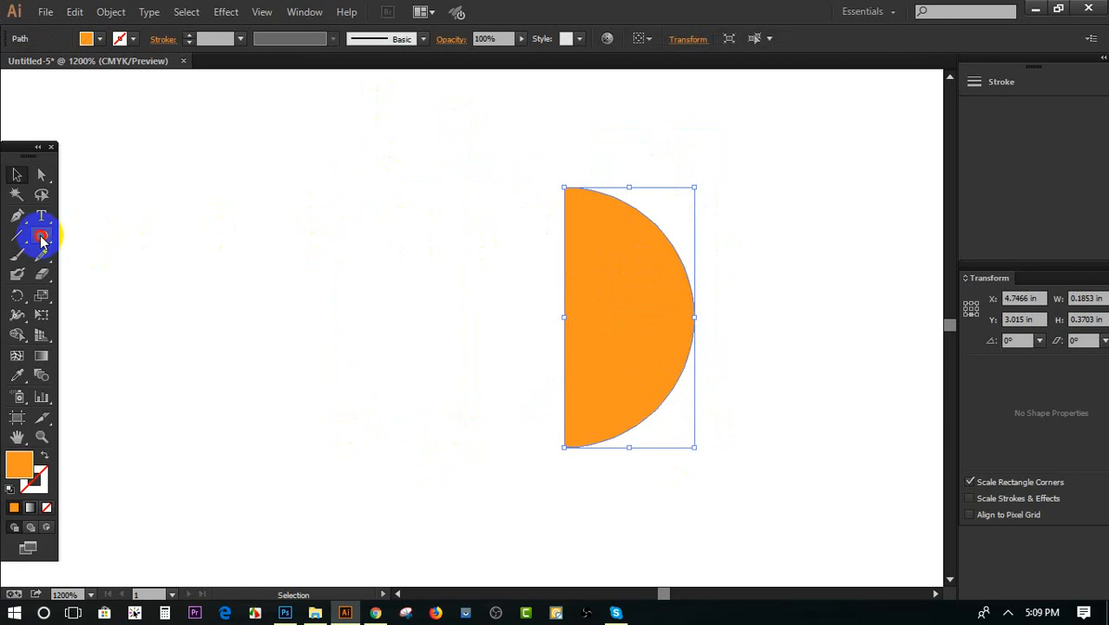
# Draw a small circle about 0.06 in in diameter away from the half circle and fill it with blue
pyautogui.moveTo(41, 234); pyautogui.dragTo(102, 274)
pyautogui.moveTo(117, 147); pyautogui.dragTo(137, 167)
pyautogui.click(100, 39)
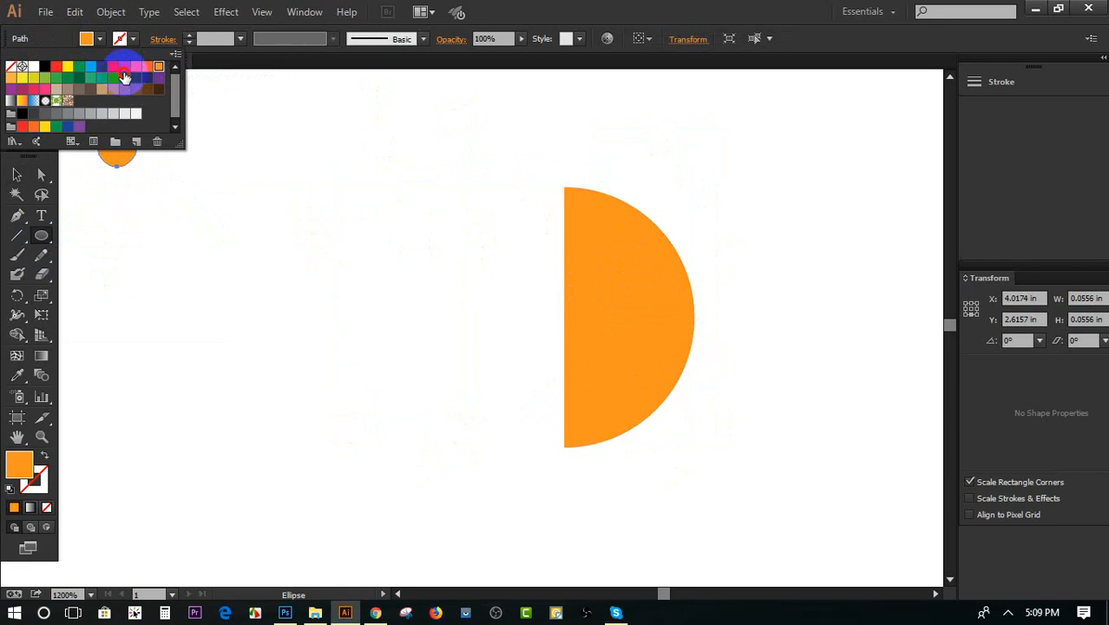
pyautogui.click(113, 77)
# Duplicate the blue circle into an evenly spaced horizontal row of nine, and move the orange half circle out of the way
pyautogui.click(16, 174)
pyautogui.moveTo(113, 146); pyautogui.dragTo(218, 195)
pyautogui.hotkey('ctrl', 'd')
pyautogui.hotkey('ctrl', 'd')
pyautogui.hotkey('ctrl', 'd')
pyautogui.hotkey('ctrl', 'd')
pyautogui.hotkey('ctrl', 'd')
pyautogui.hotkey('ctrl', 'd')
pyautogui.hotkey('ctrl', 'd')
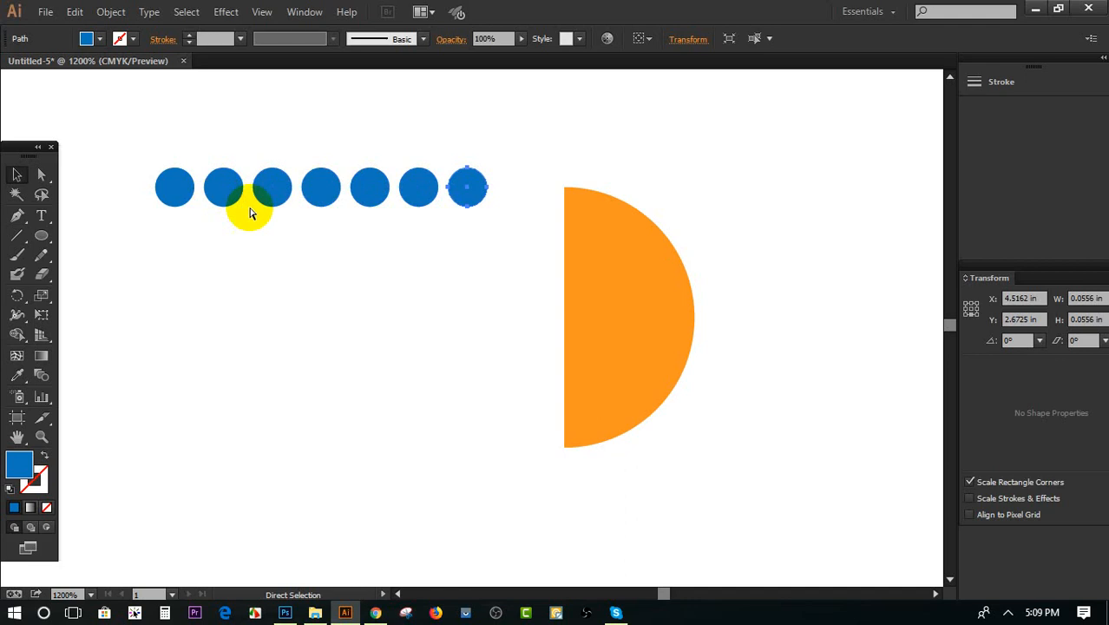
pyautogui.moveTo(591, 279); pyautogui.dragTo(834, 389)
# Duplicate the row of blue circles downward with a slight sideways shift to make six staggered rows
pyautogui.moveTo(149, 129); pyautogui.dragTo(638, 236)
pyautogui.moveTo(436, 206)
pyautogui.mouseDown()
pyautogui.moveTo(426, 212)
pyautogui.moveTo(441, 227)
pyautogui.mouseUp()
pyautogui.hotkey('ctrl', 'd')
pyautogui.hotkey('ctrl', 'd')
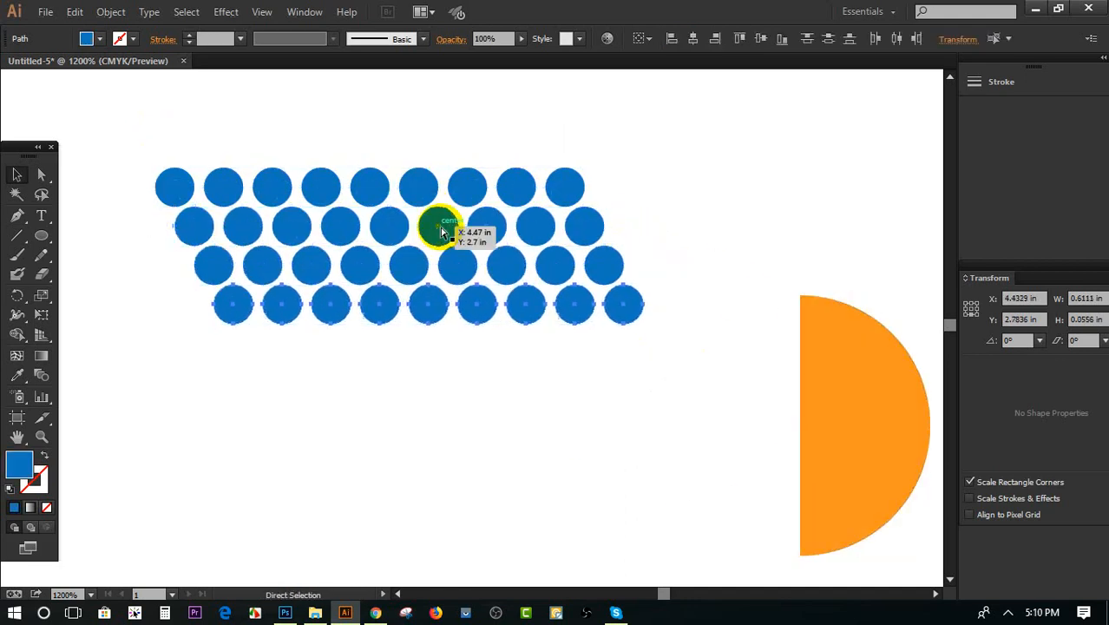
pyautogui.hotkey('ctrl', 'd')
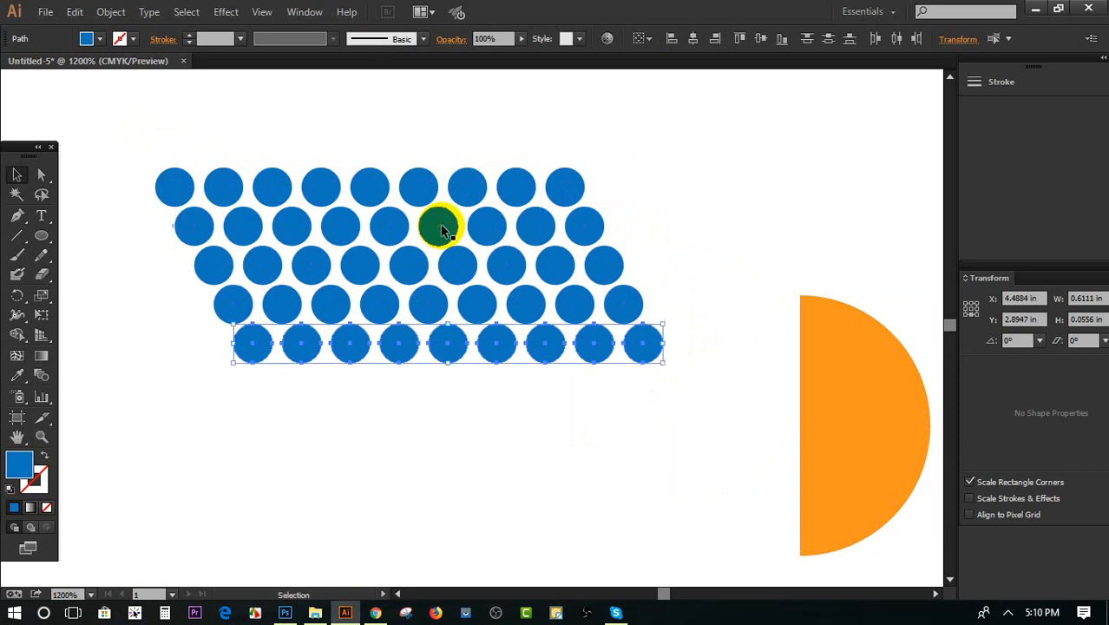
pyautogui.hotkey('ctrl', 'd')
# Save all six rows of blue circles as a new symbol named New Symbol and delete the artwork from the artboard
pyautogui.click(354, 118)
pyautogui.moveTo(137, 139); pyautogui.dragTo(733, 441)
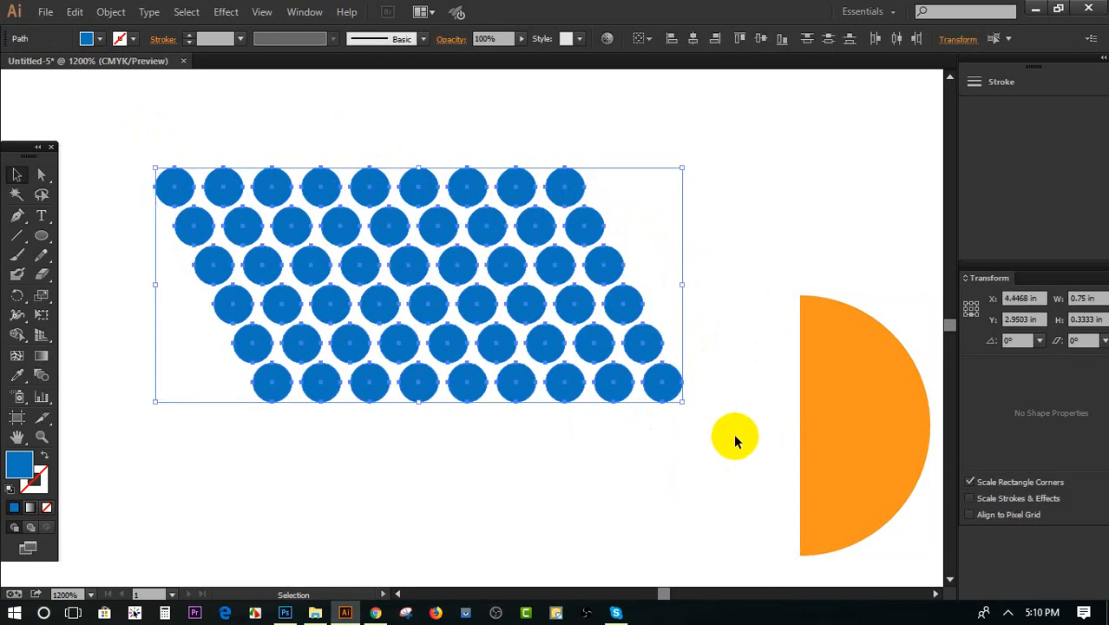
pyautogui.click(973, 83)
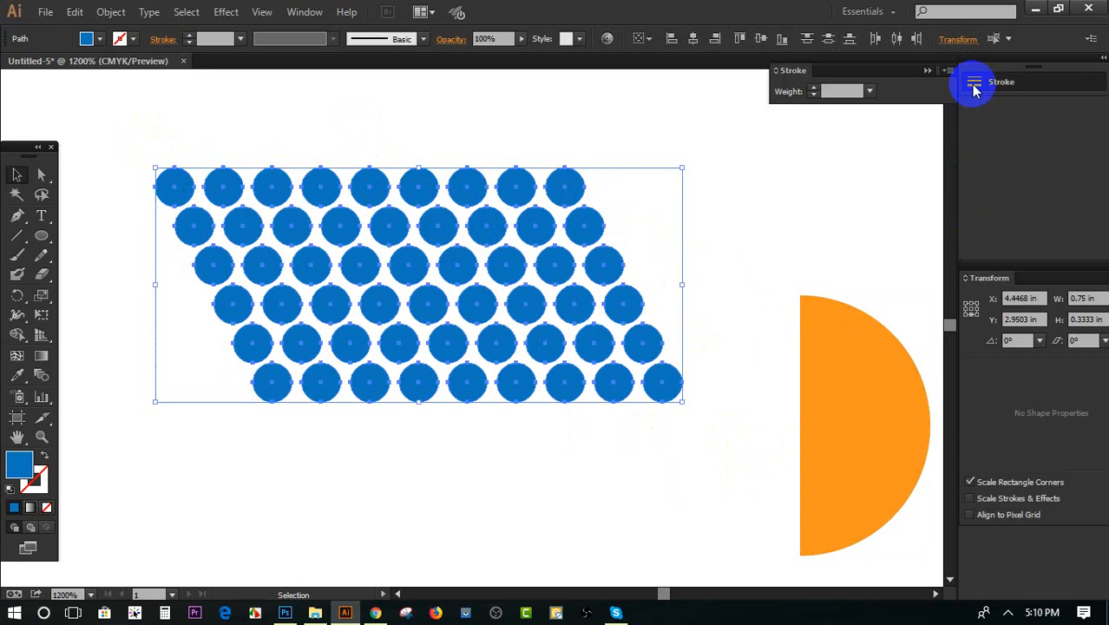
pyautogui.click(304, 12)
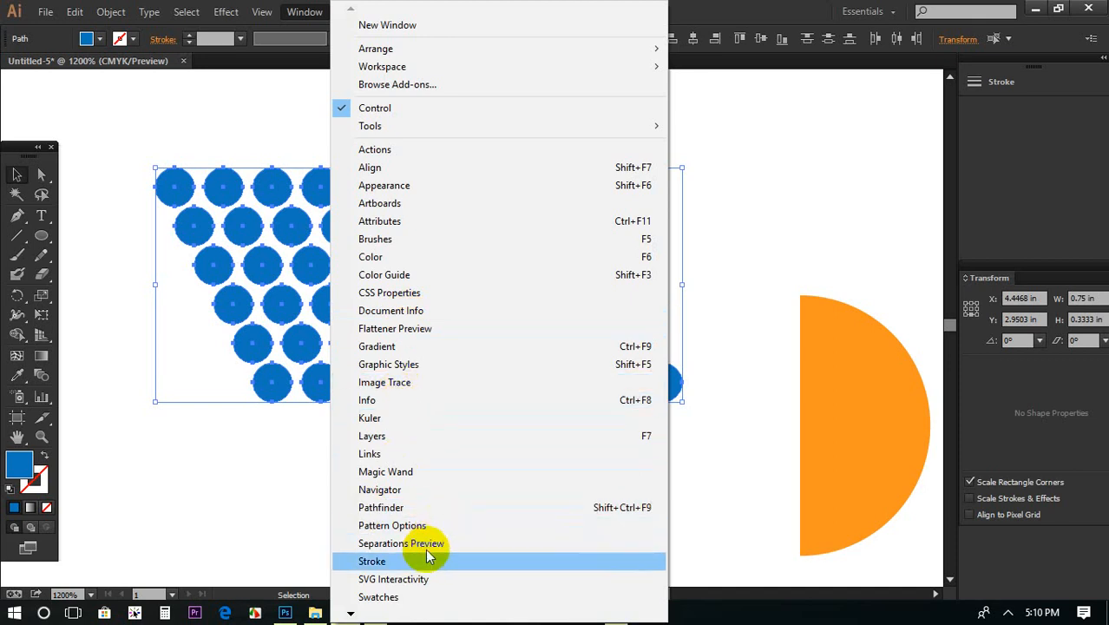
pyautogui.click(377, 239)
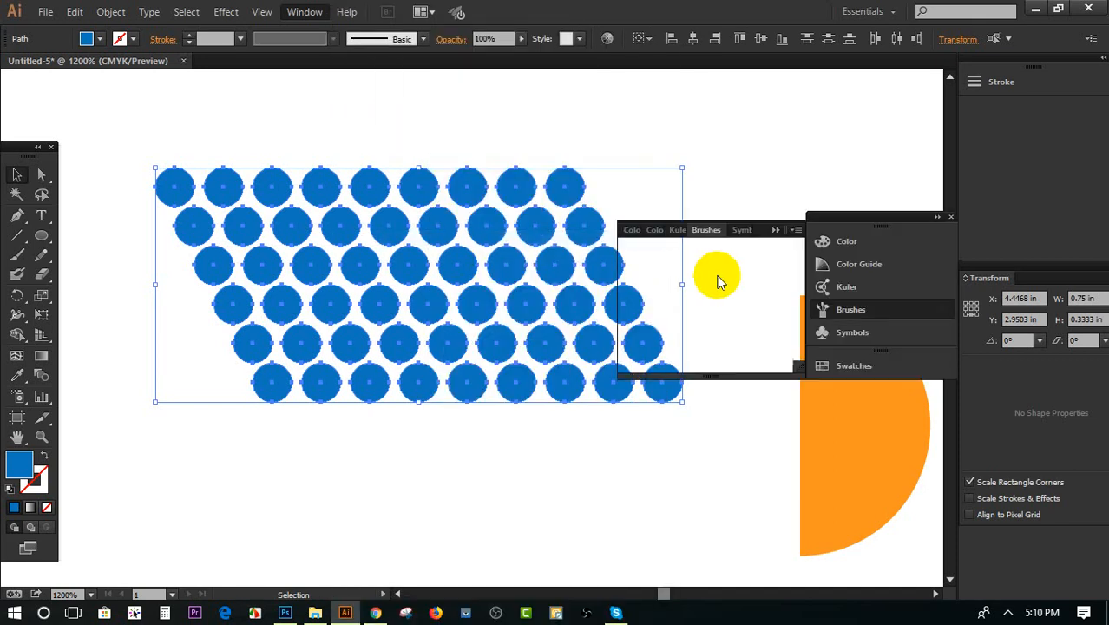
pyautogui.click(739, 236)
pyautogui.moveTo(453, 262); pyautogui.dragTo(676, 290)
pyautogui.click(540, 390)
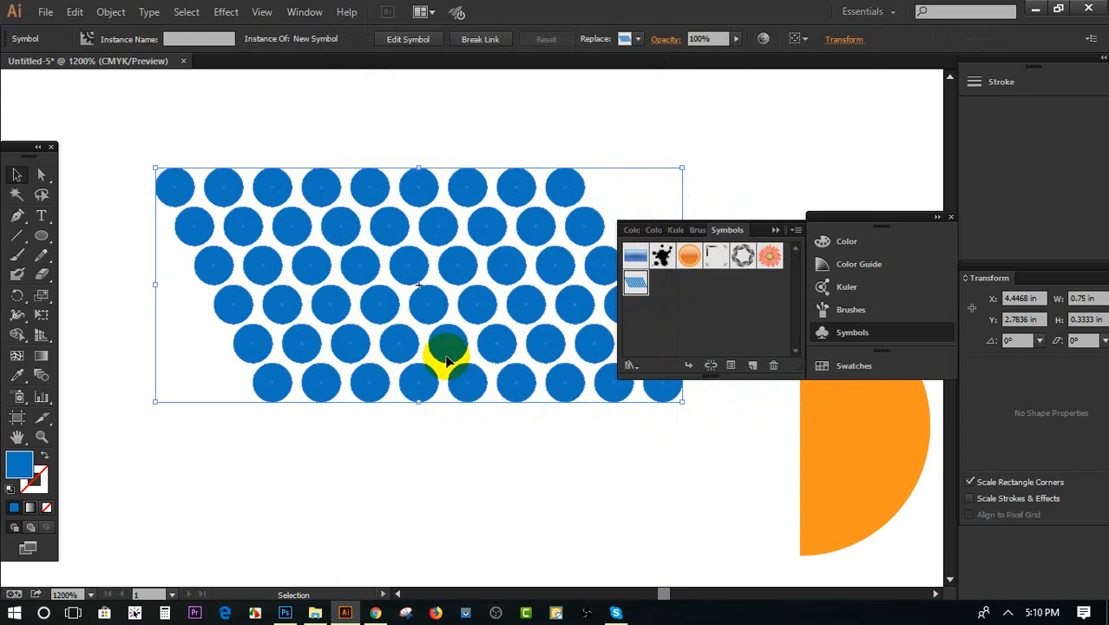
pyautogui.press('Delete')
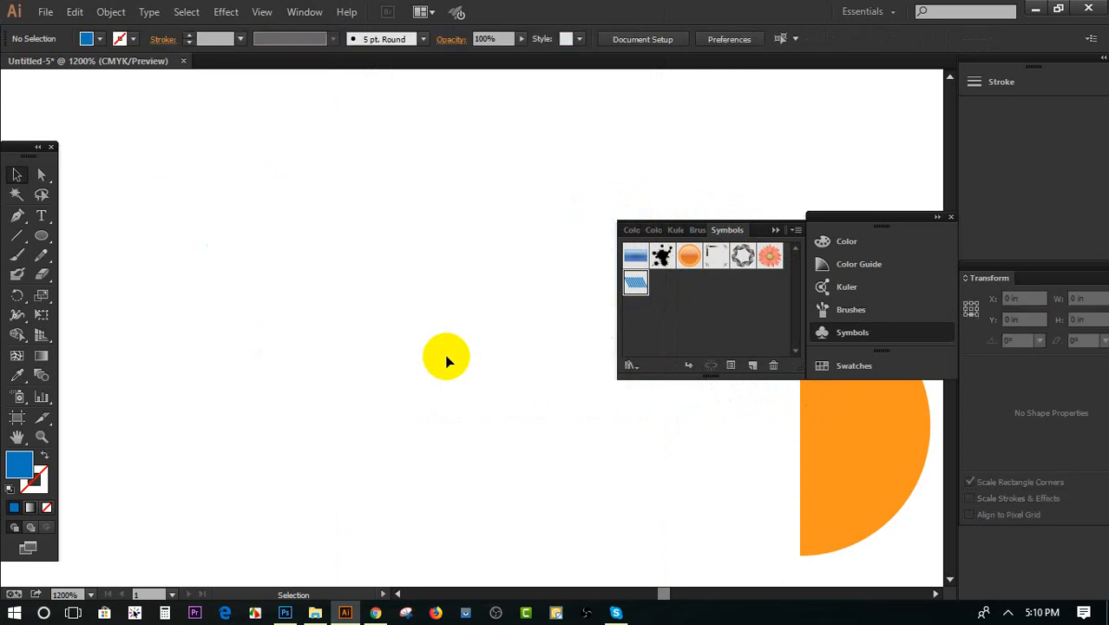
# Try spraying the blue dot symbol across the canvas with the Symbol Sprayer, and undo the spray
pyautogui.click(19, 396)
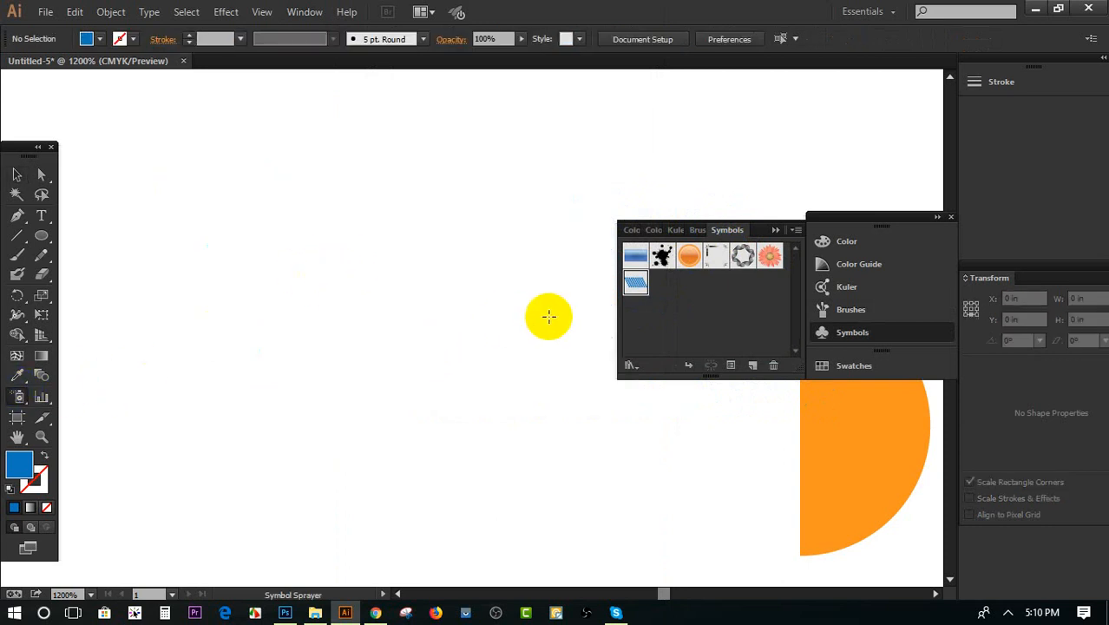
pyautogui.moveTo(587, 293)
pyautogui.mouseDown()
pyautogui.moveTo(505, 405)
pyautogui.moveTo(355, 423)
pyautogui.mouseUp()
pyautogui.click(689, 256)
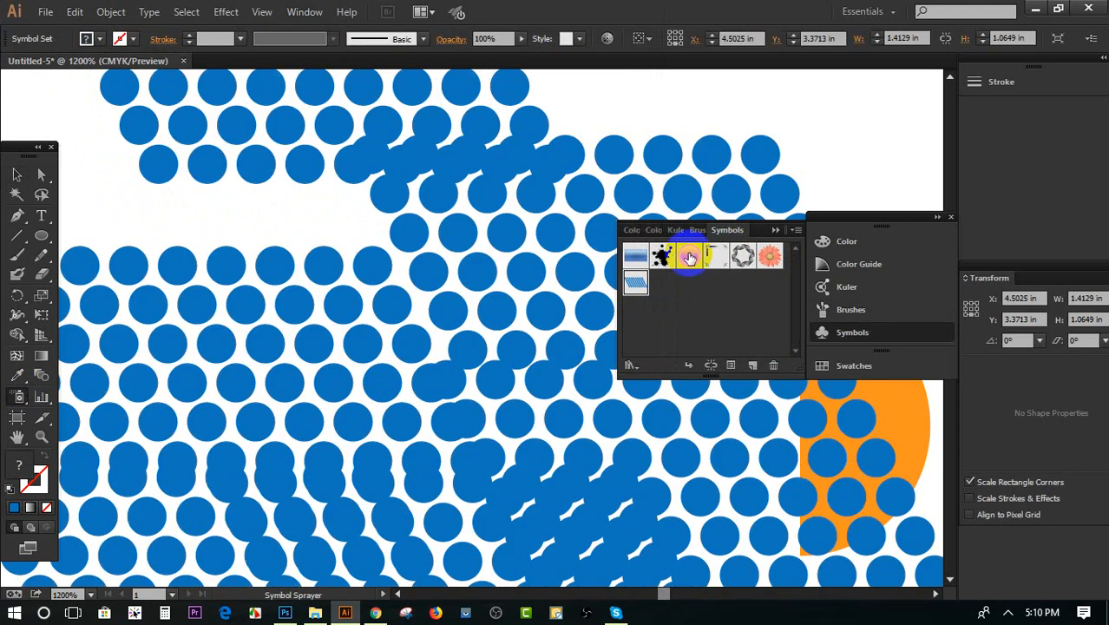
pyautogui.hotkey('ctrl', 'z')
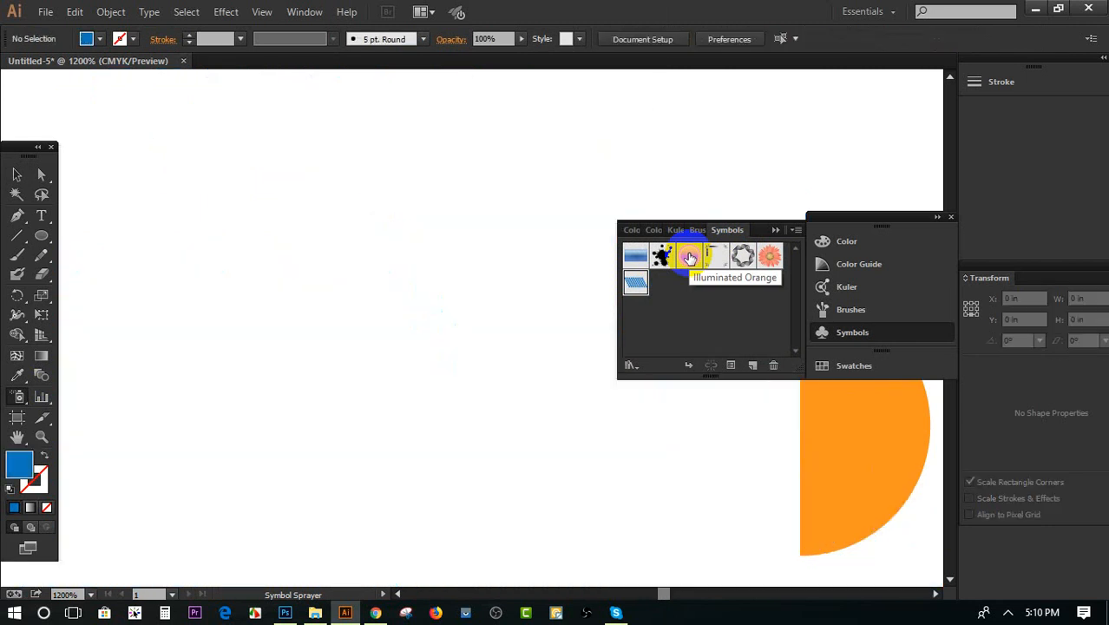
# Move the orange half circle to the open canvas area and preview a 360° 3D Revolve effect on it
pyautogui.click(19, 175)
pyautogui.moveTo(917, 495); pyautogui.dragTo(308, 315)
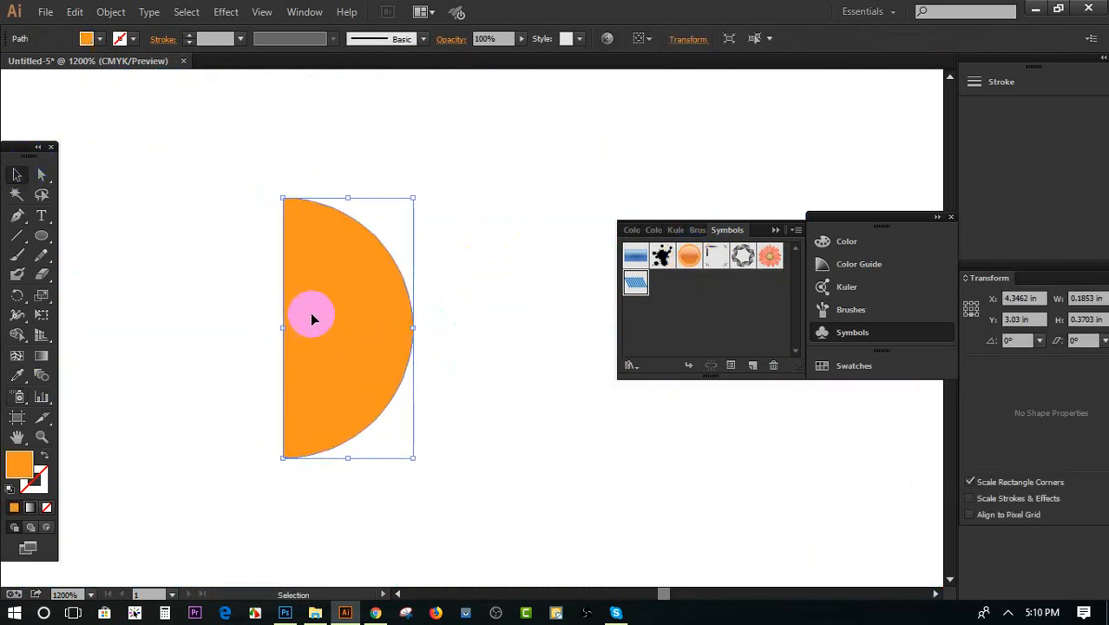
pyautogui.click(227, 11)
pyautogui.moveTo(252, 107)
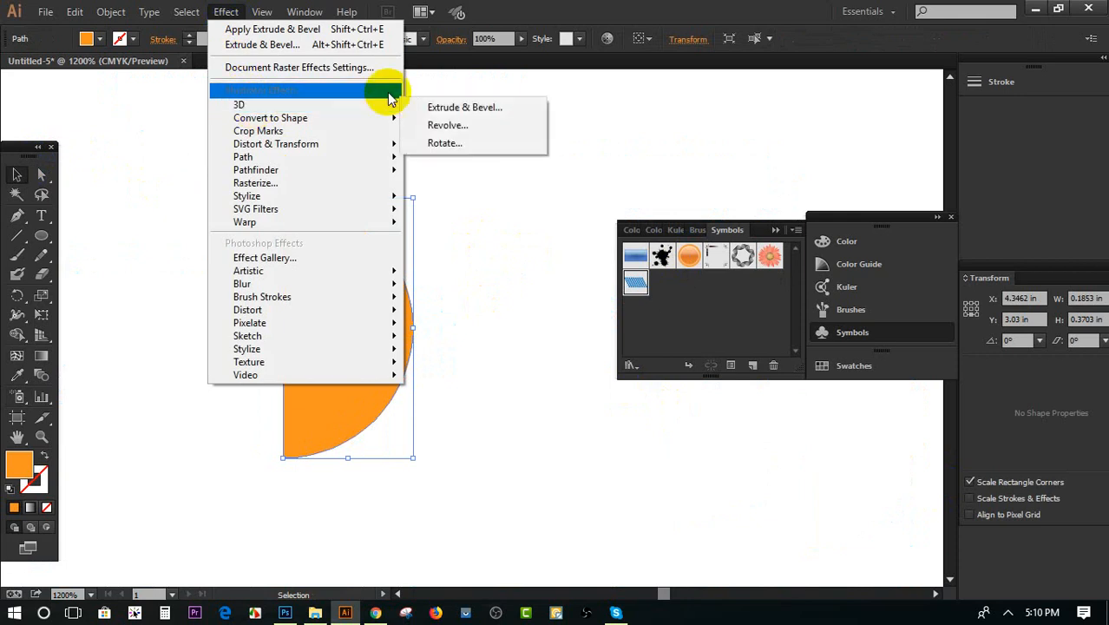
pyautogui.click(446, 125)
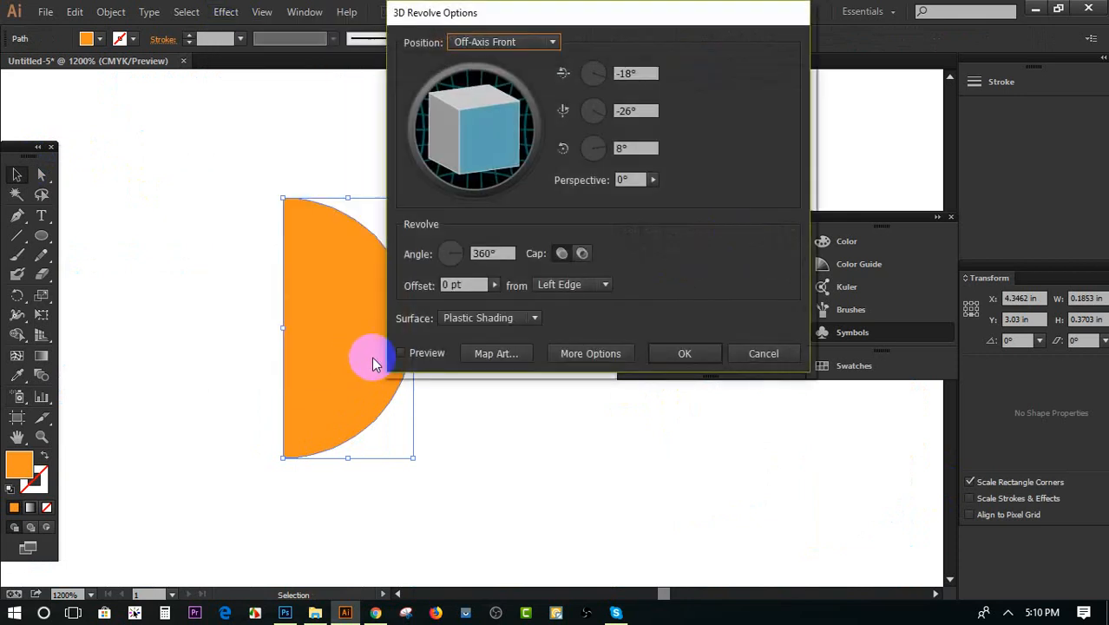
pyautogui.click(401, 353)
pyautogui.moveTo(616, 16); pyautogui.dragTo(840, 79)
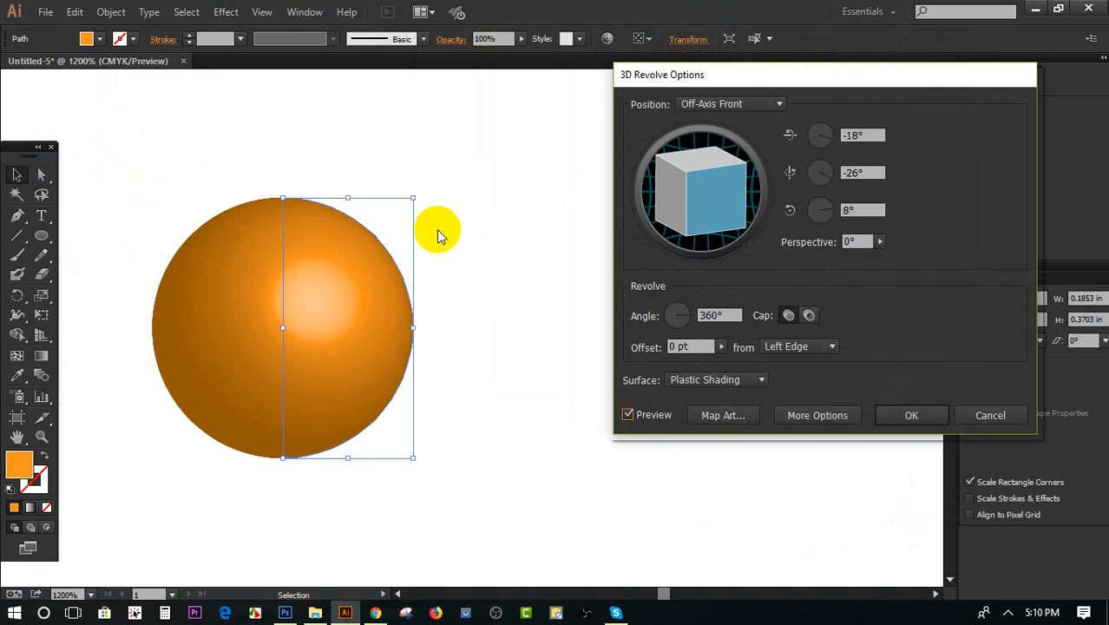
# Try revolving the half circle from its right edge, and return the revolve axis to the left edge
pyautogui.click(787, 349)
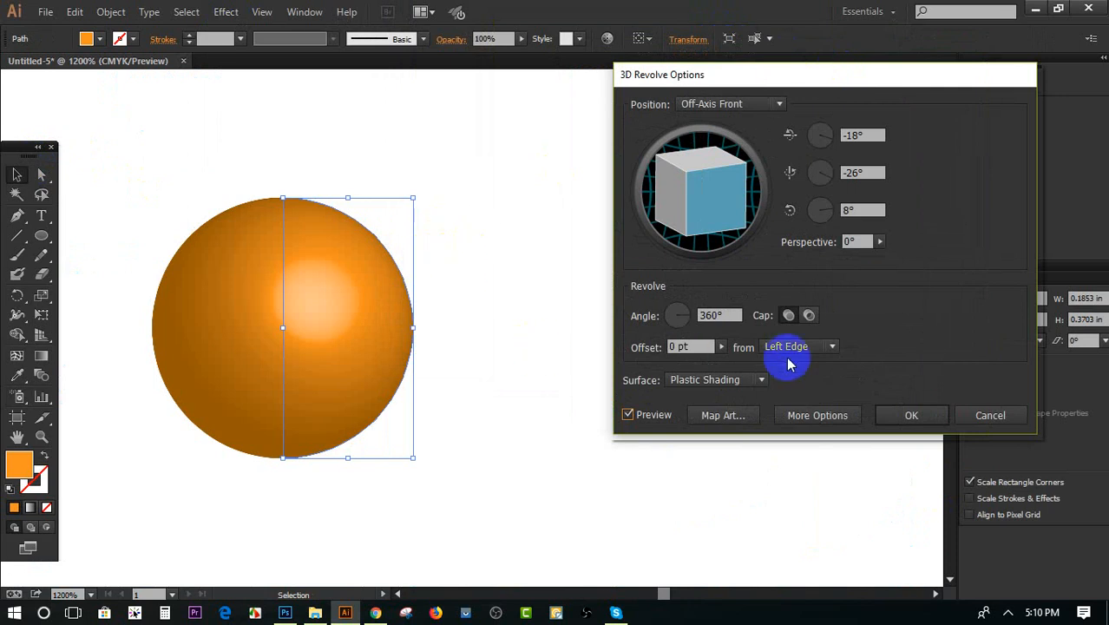
pyautogui.click(801, 383)
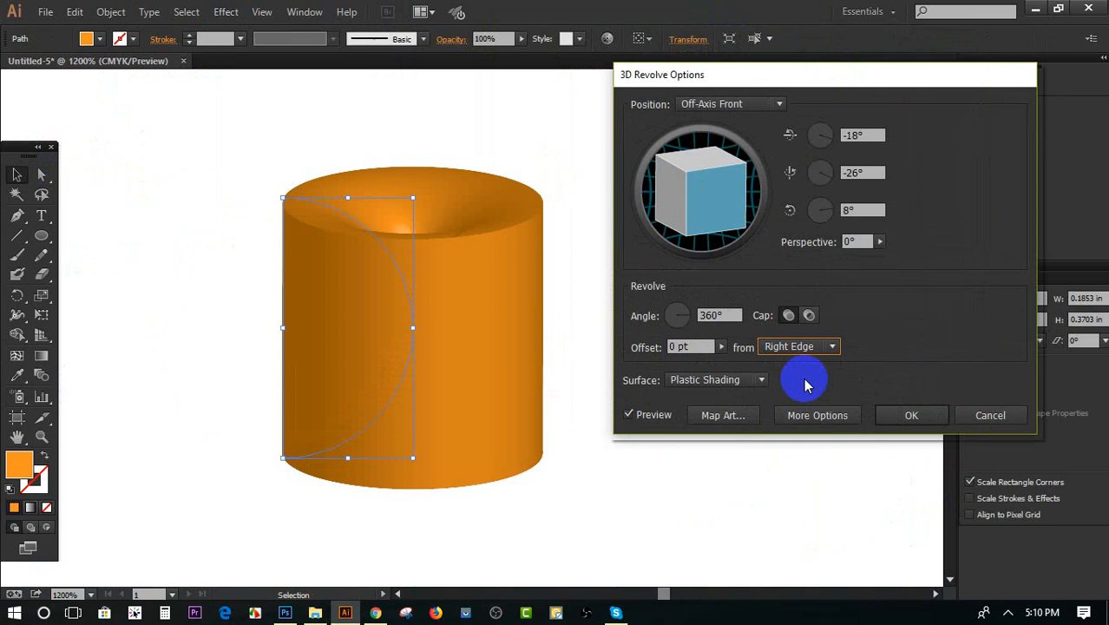
pyautogui.click(805, 351)
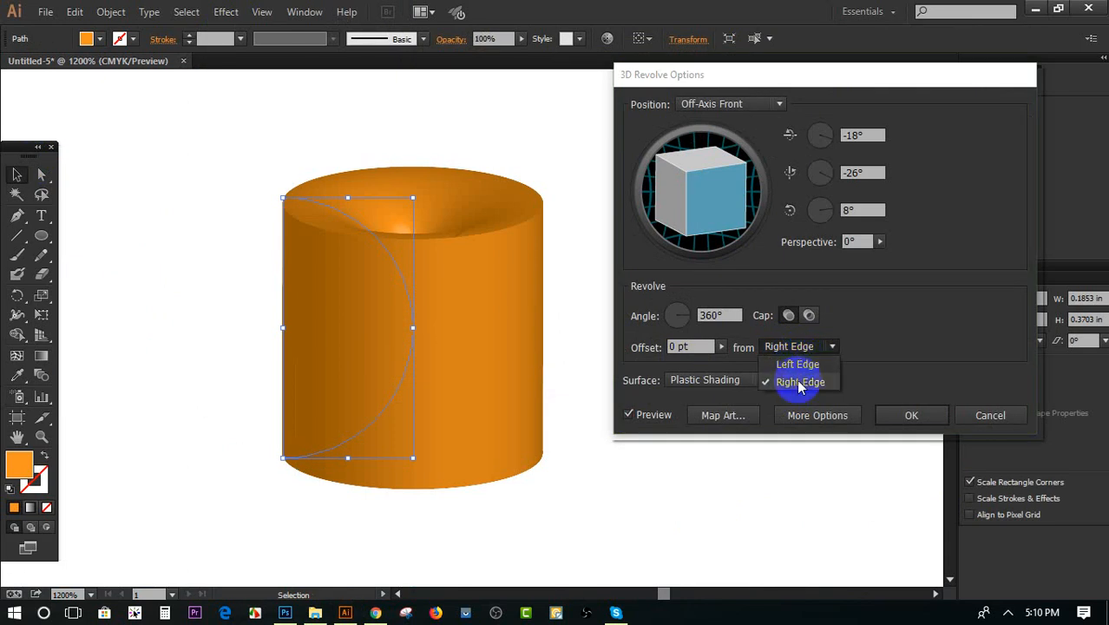
pyautogui.click(798, 365)
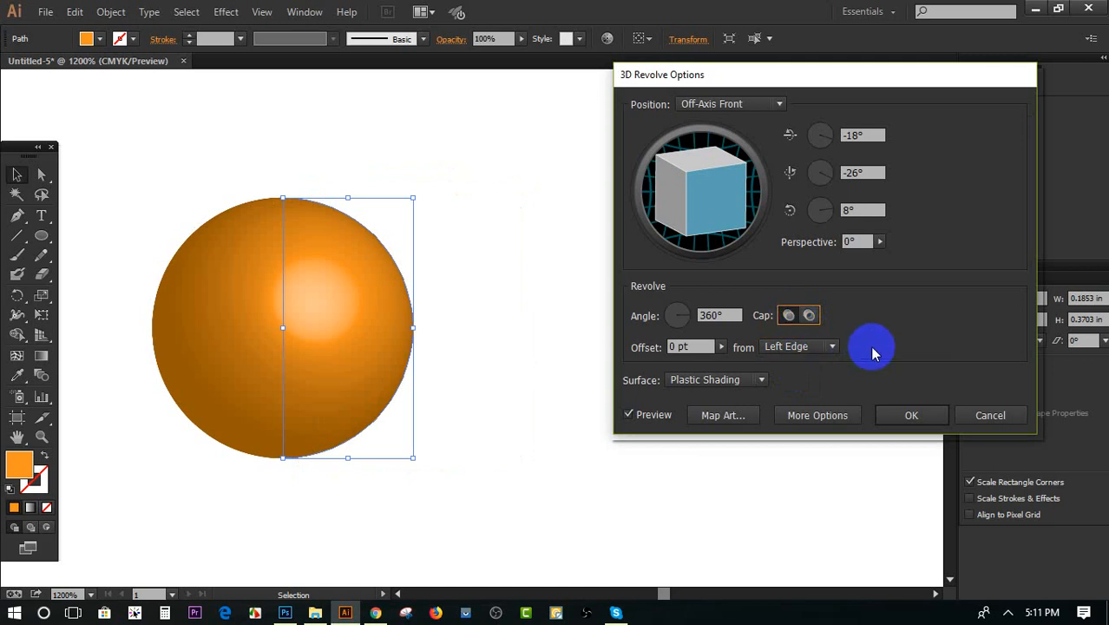
# Map the blue dot symbol, New Symbol, onto the surface of the revolved sphere
pyautogui.click(722, 416)
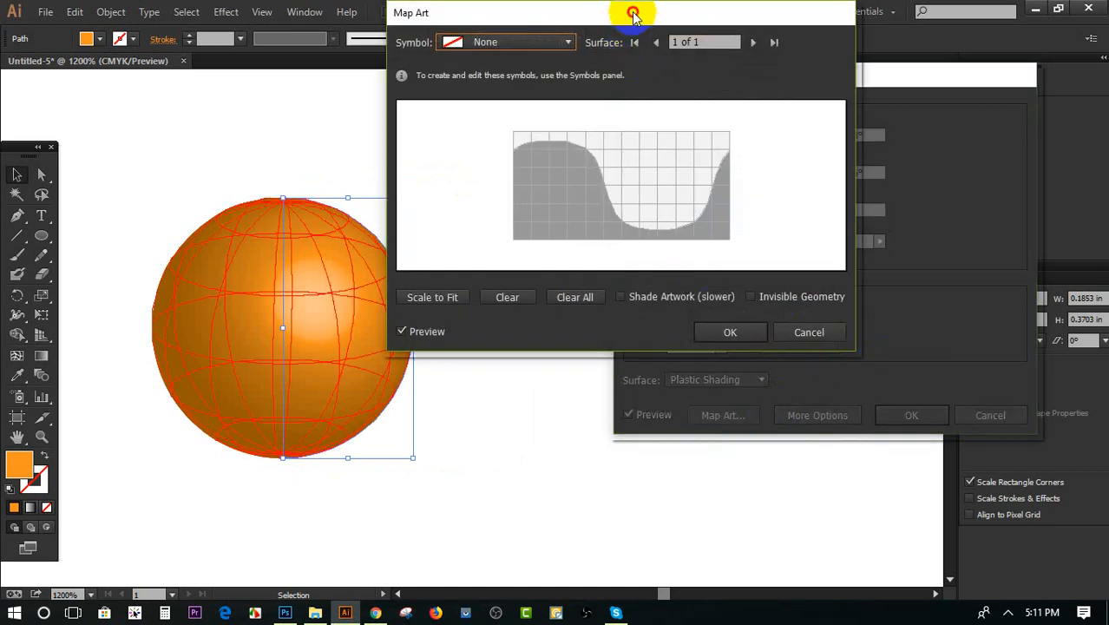
pyautogui.moveTo(634, 13); pyautogui.dragTo(878, 49)
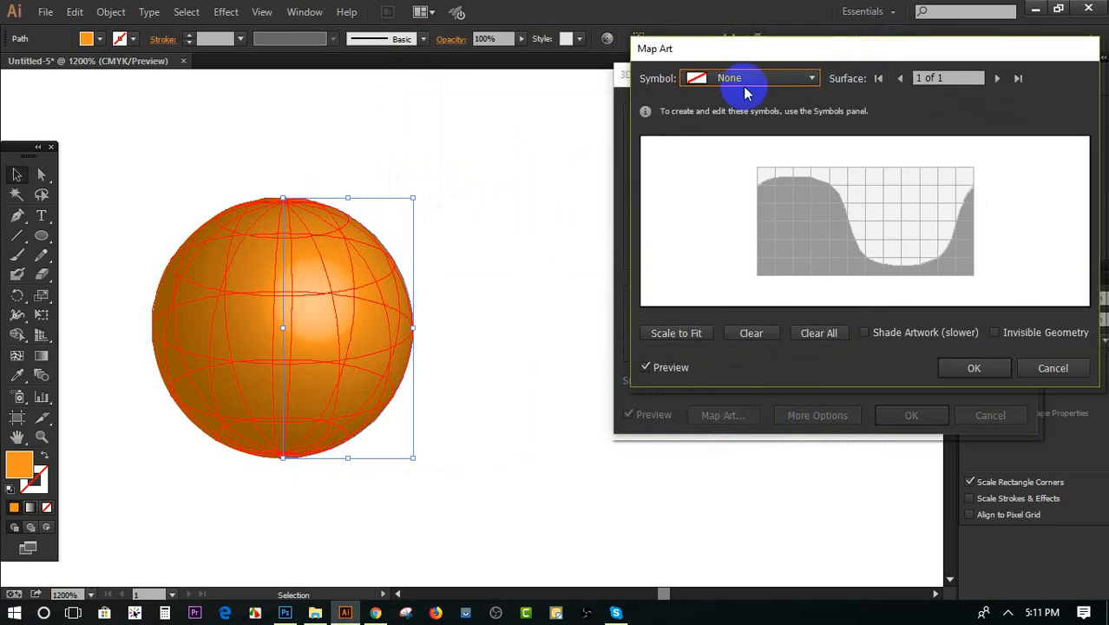
pyautogui.click(688, 78)
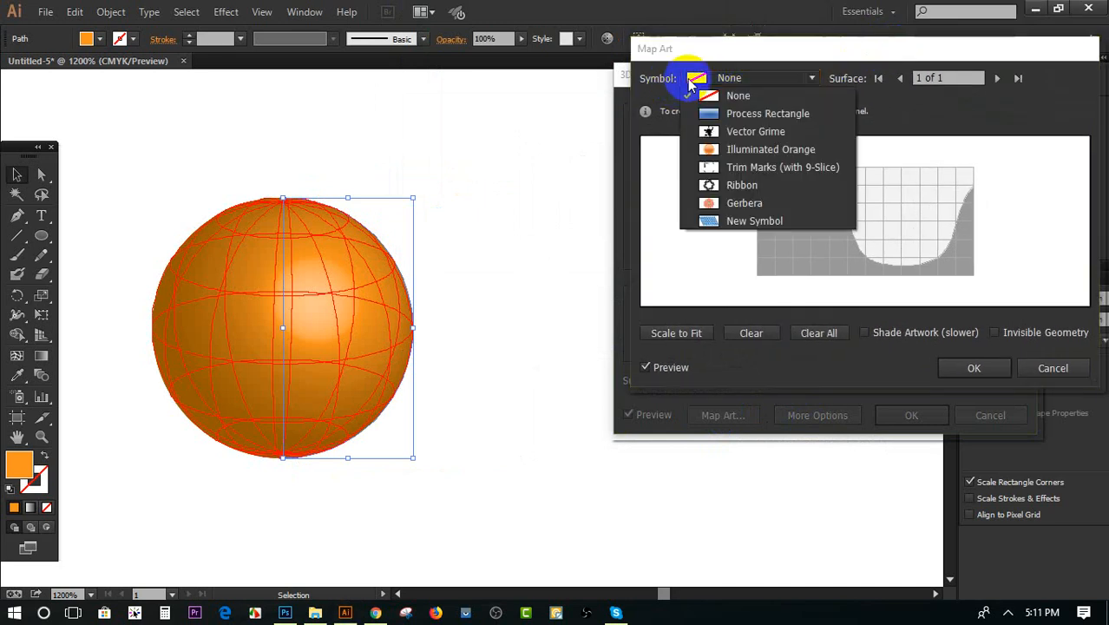
pyautogui.click(728, 223)
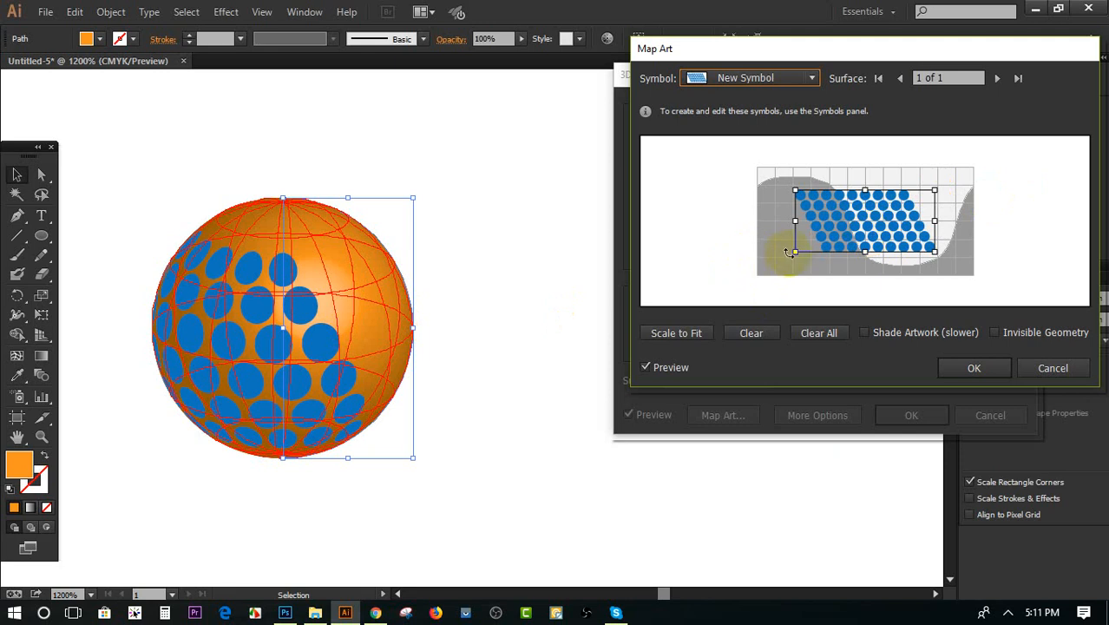
# Enlarge and position the mapped blue dot artwork until it covers the sphere's entire surface grid
pyautogui.moveTo(799, 251); pyautogui.dragTo(742, 275)
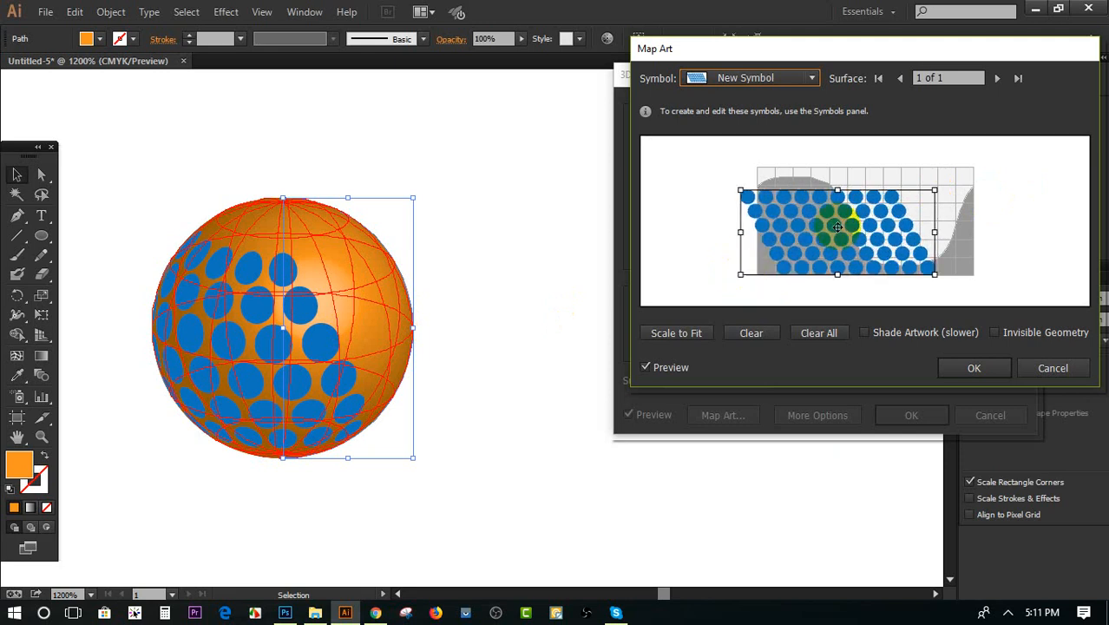
pyautogui.moveTo(840, 226); pyautogui.dragTo(857, 223)
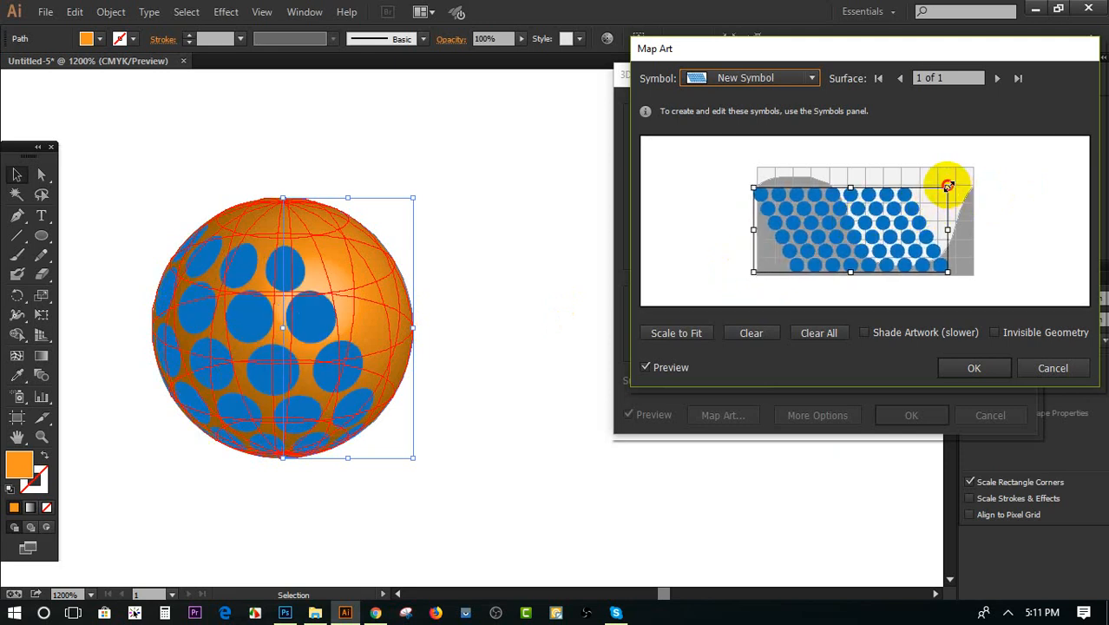
pyautogui.moveTo(948, 182); pyautogui.dragTo(990, 143)
pyautogui.moveTo(854, 198); pyautogui.dragTo(859, 211)
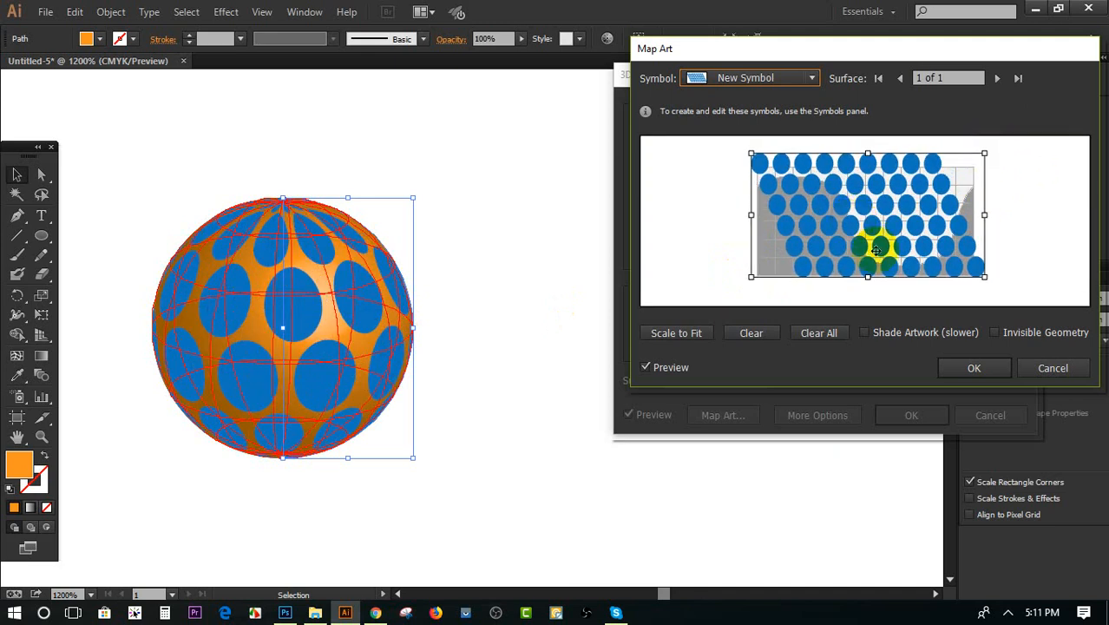
# Turn on Invisible Geometry and Shade Artwork for the mapped dots, and apply the 3D Revolve effect
pyautogui.click(995, 332)
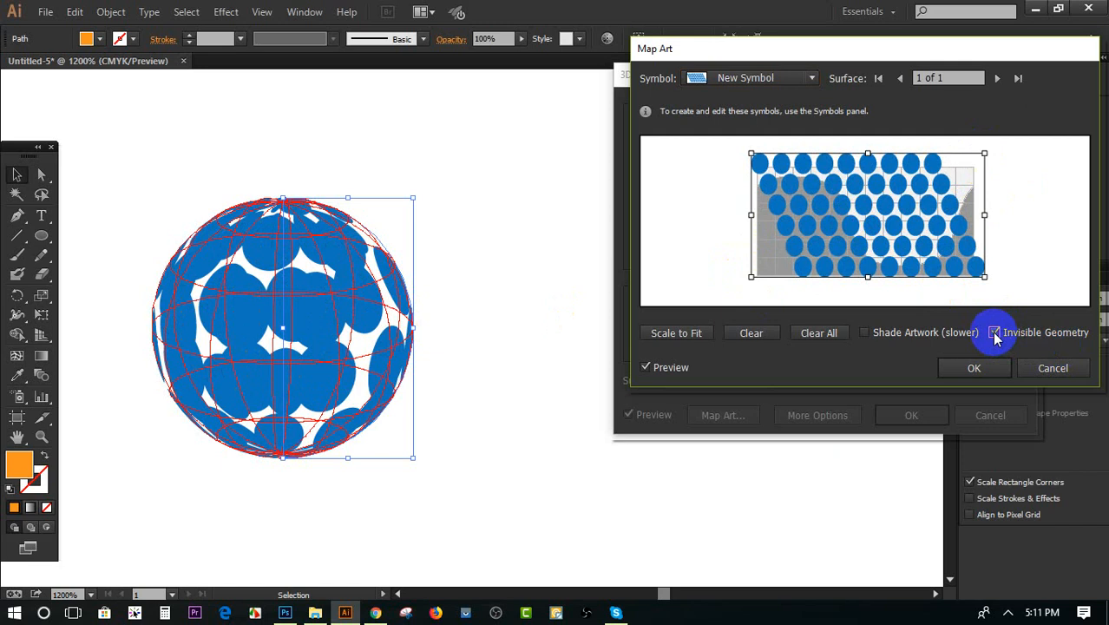
pyautogui.click(863, 334)
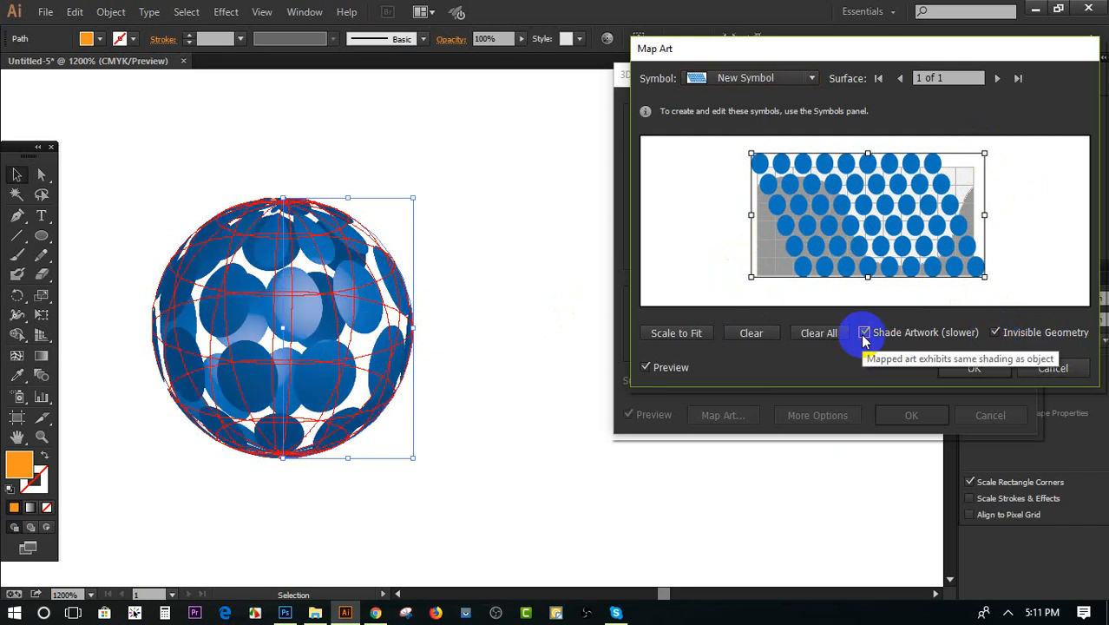
pyautogui.click(974, 368)
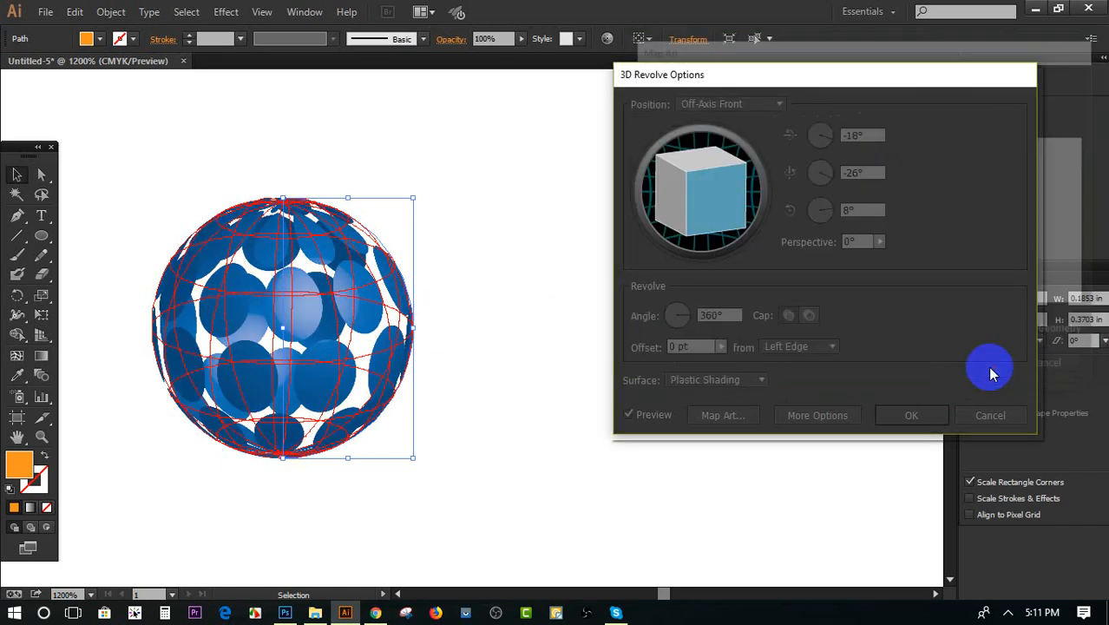
pyautogui.click(911, 415)
pyautogui.click(513, 369)
# Move the dotted sphere right and slightly down on the canvas, and try rotating it slightly
pyautogui.scroll(-3, 572, 426)
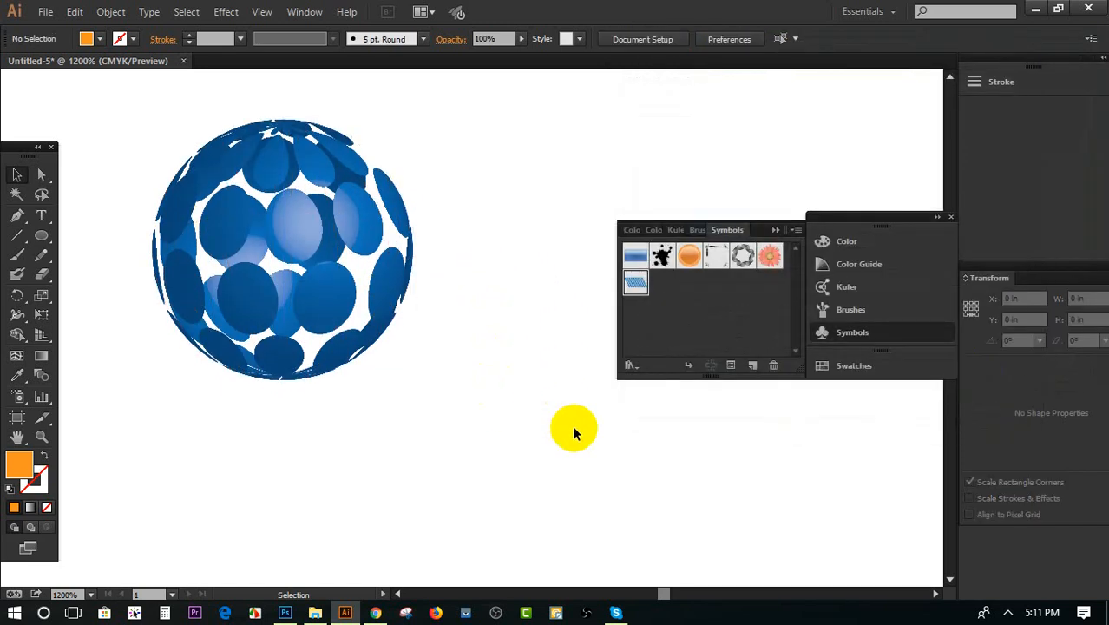
pyautogui.moveTo(273, 206); pyautogui.dragTo(397, 246)
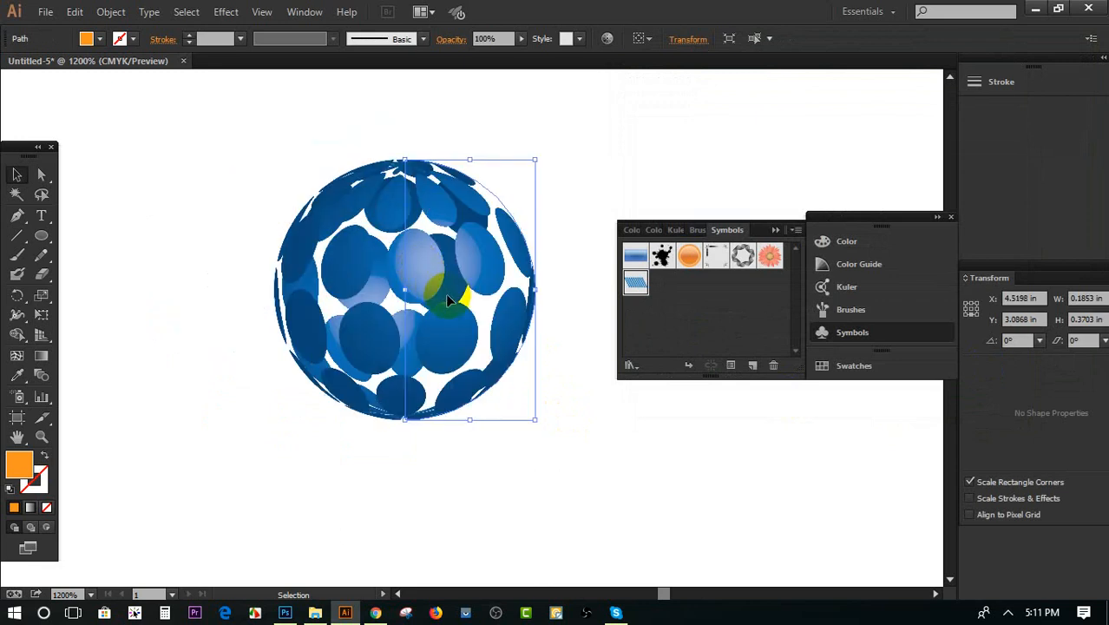
pyautogui.moveTo(540, 426); pyautogui.dragTo(505, 436)
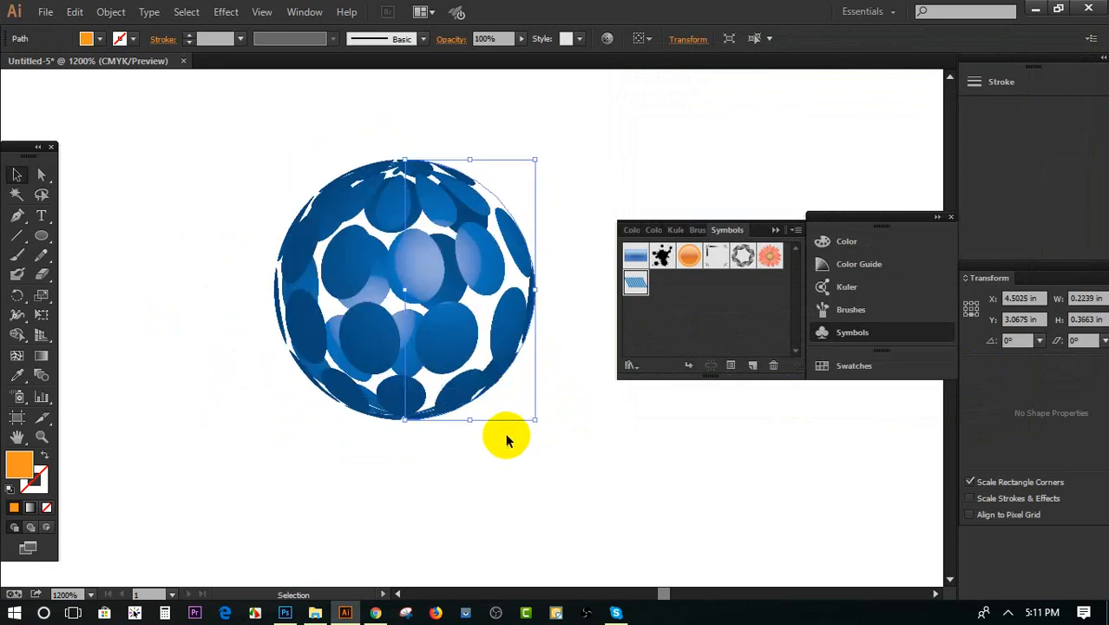
pyautogui.click(555, 429)
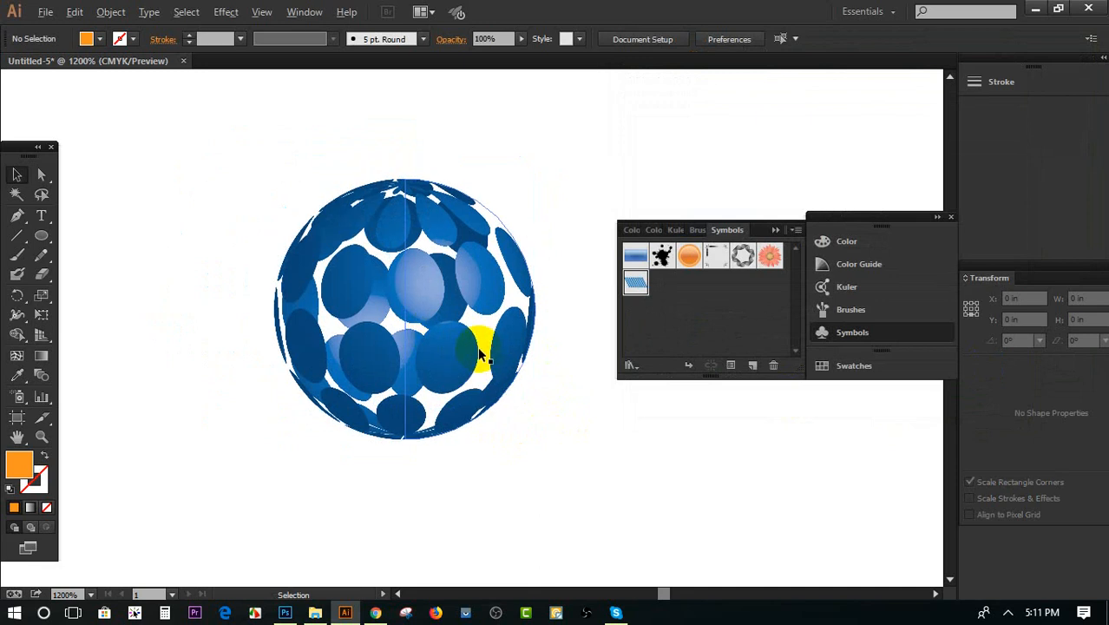
# Shift the dotted sphere farther right and down across the canvas in two moves
pyautogui.scroll(2, 477, 347)
pyautogui.scroll(1, 482, 347)
pyautogui.moveTo(311, 277); pyautogui.dragTo(437, 299)
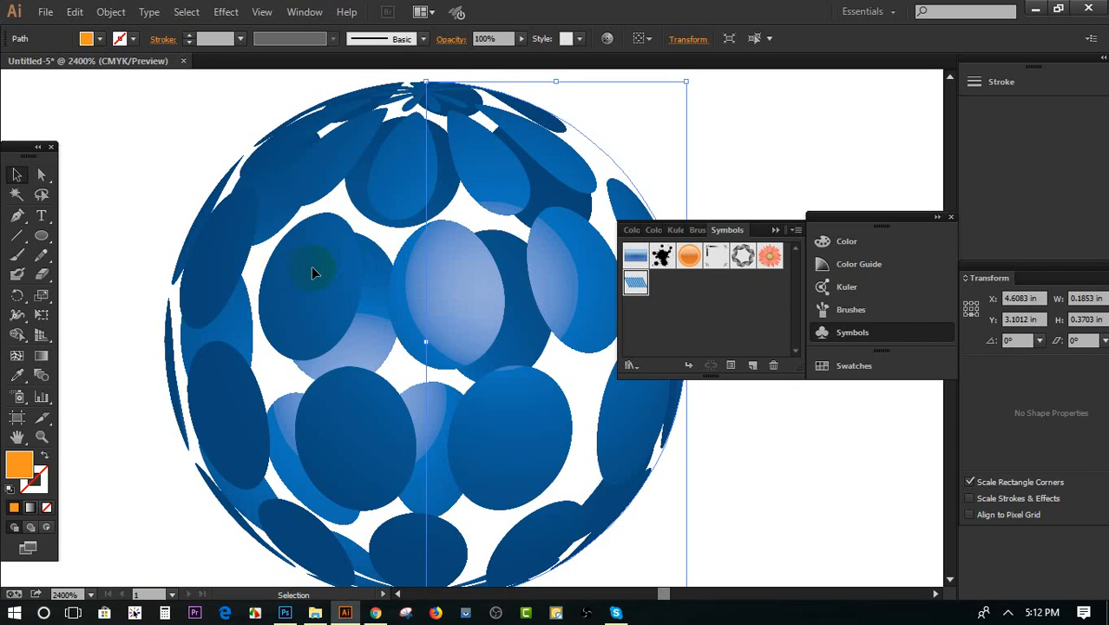
pyautogui.moveTo(311, 273); pyautogui.dragTo(517, 356)
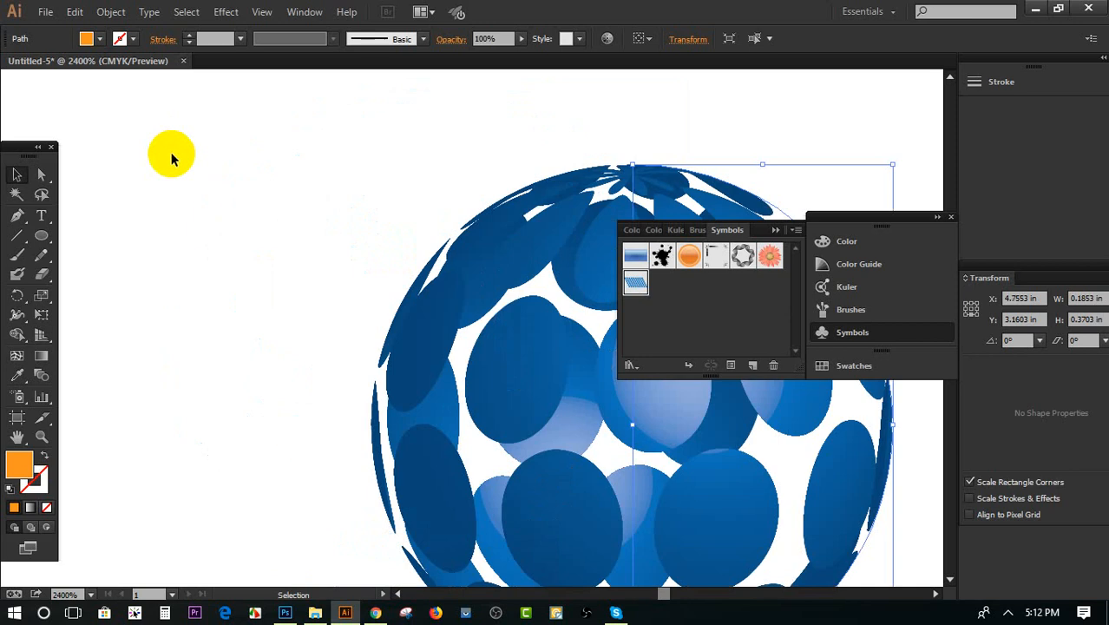
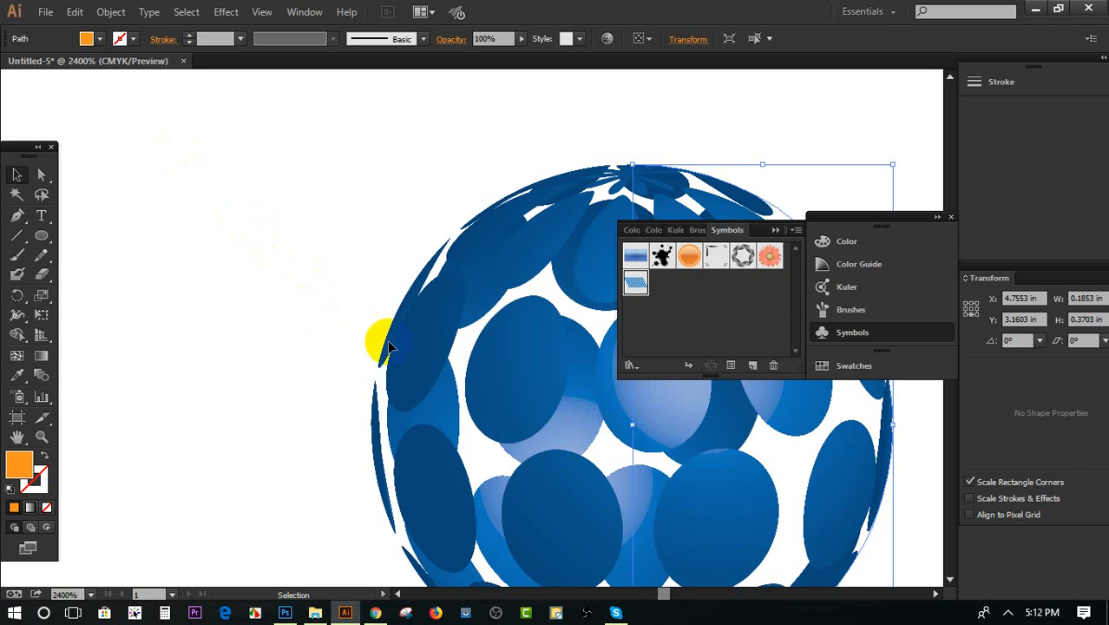
# Move the dotted sphere to the right, and place an orange rectangle about 0.208 by 0.15 in in the empty space beside it
pyautogui.moveTo(395, 340); pyautogui.dragTo(573, 315)
pyautogui.scroll(-1, 251, 341)
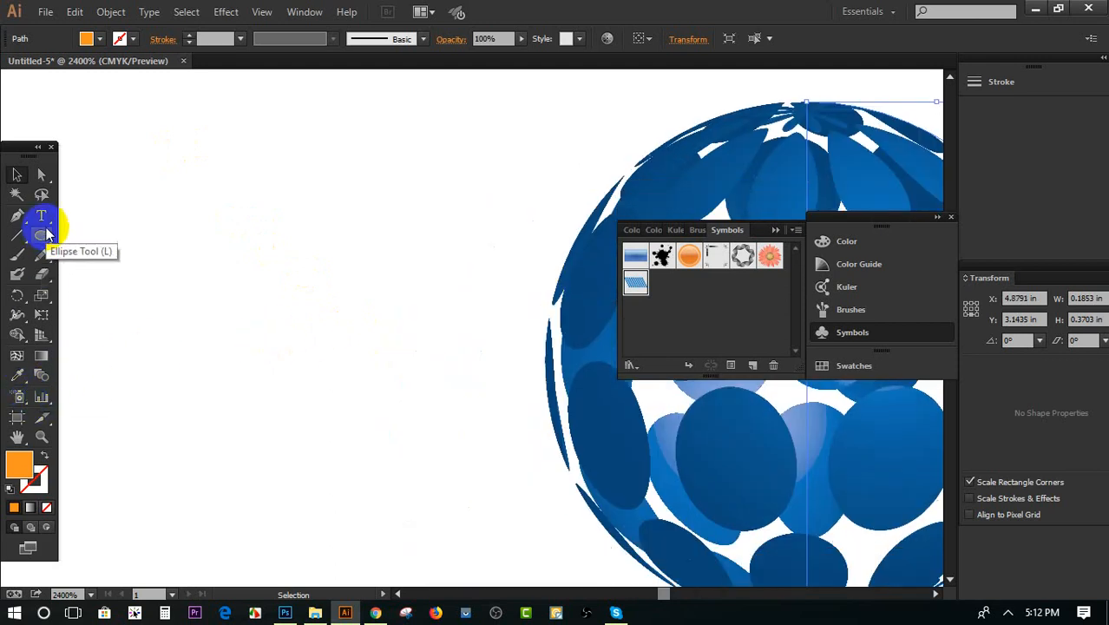
pyautogui.moveTo(42, 235); pyautogui.dragTo(97, 237)
pyautogui.moveTo(128, 148); pyautogui.dragTo(420, 358)
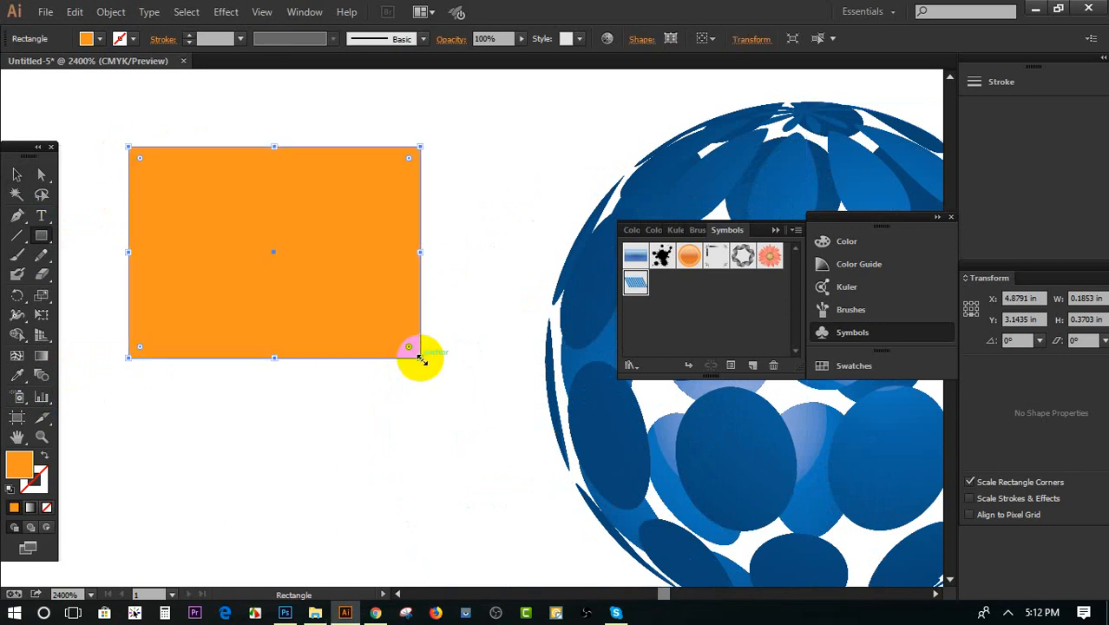
pyautogui.click(17, 174)
pyautogui.moveTo(203, 212); pyautogui.dragTo(275, 227)
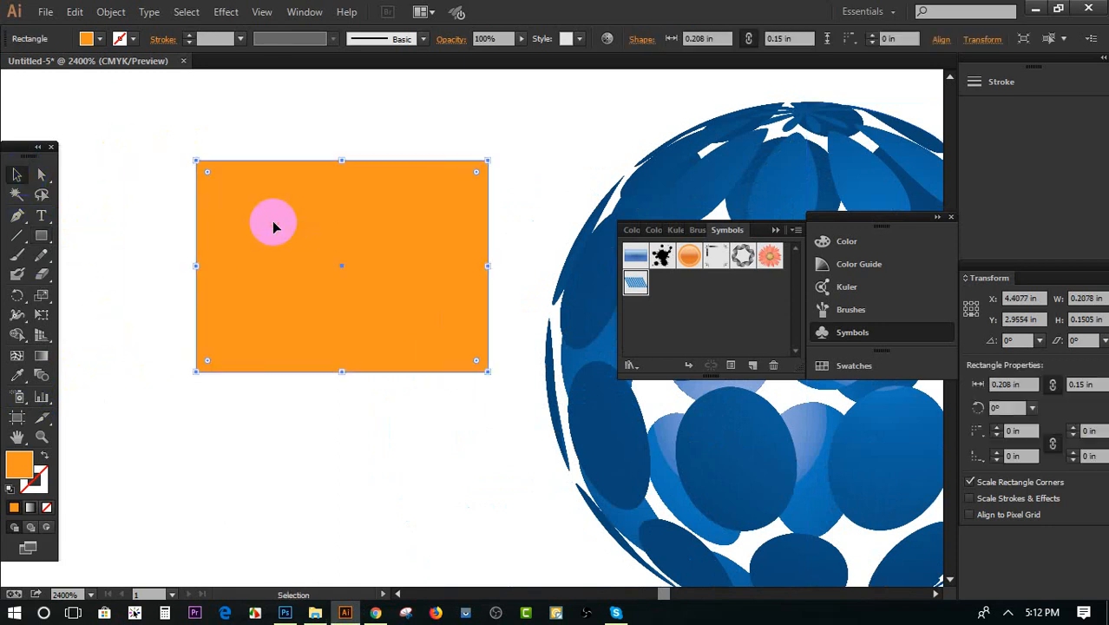
# Give the rectangle a linear gradient fill with an orange start stop and a yellow-green end stop
pyautogui.click(30, 510)
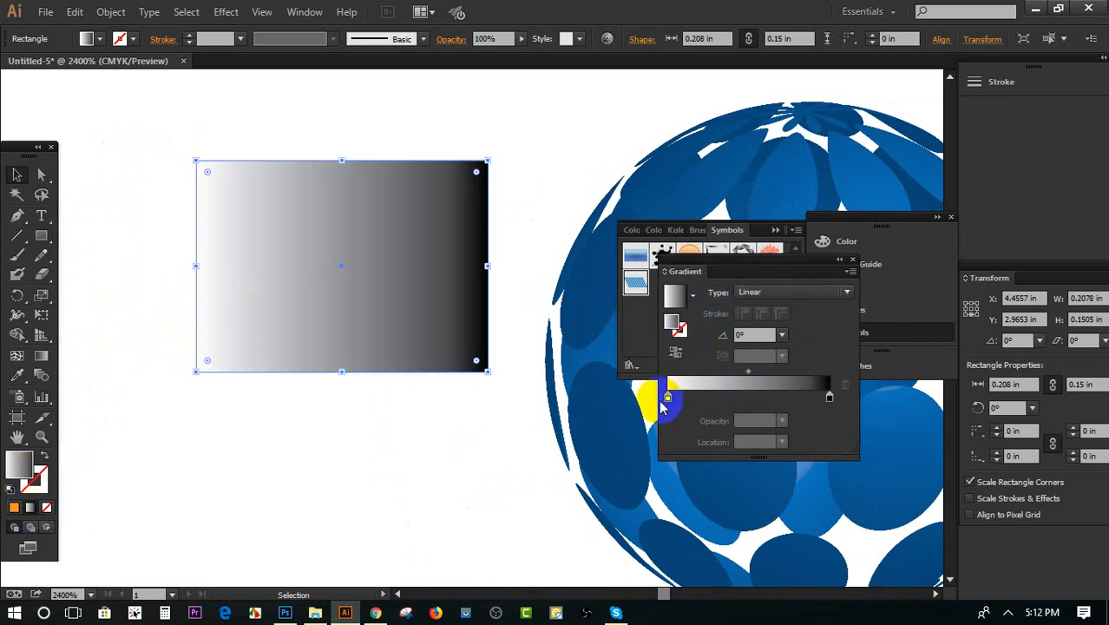
pyautogui.doubleClick(668, 399)
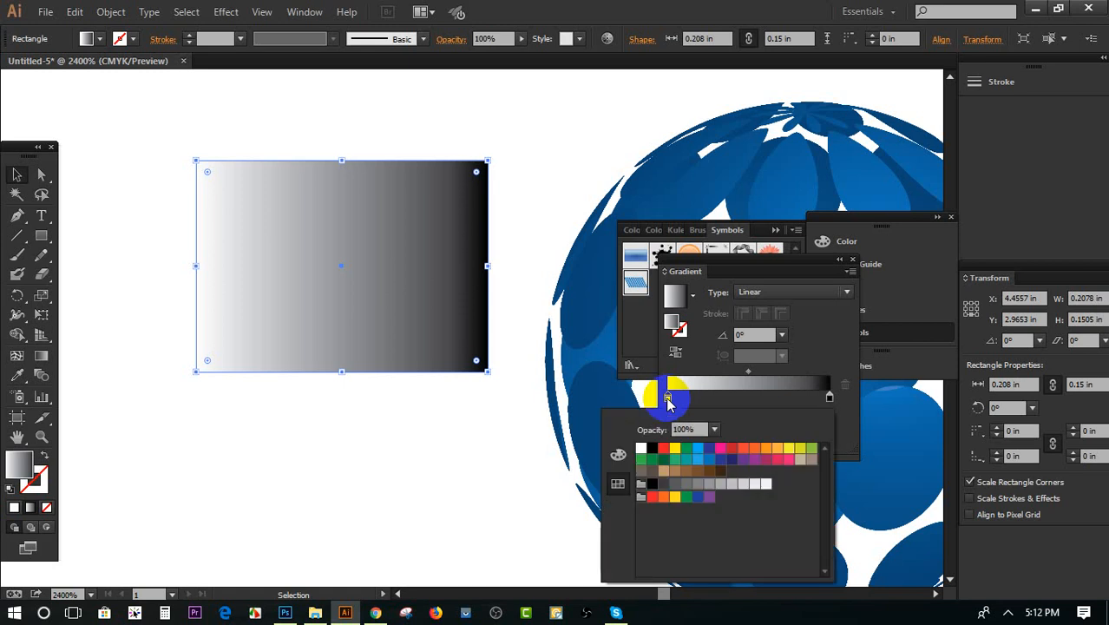
pyautogui.click(765, 450)
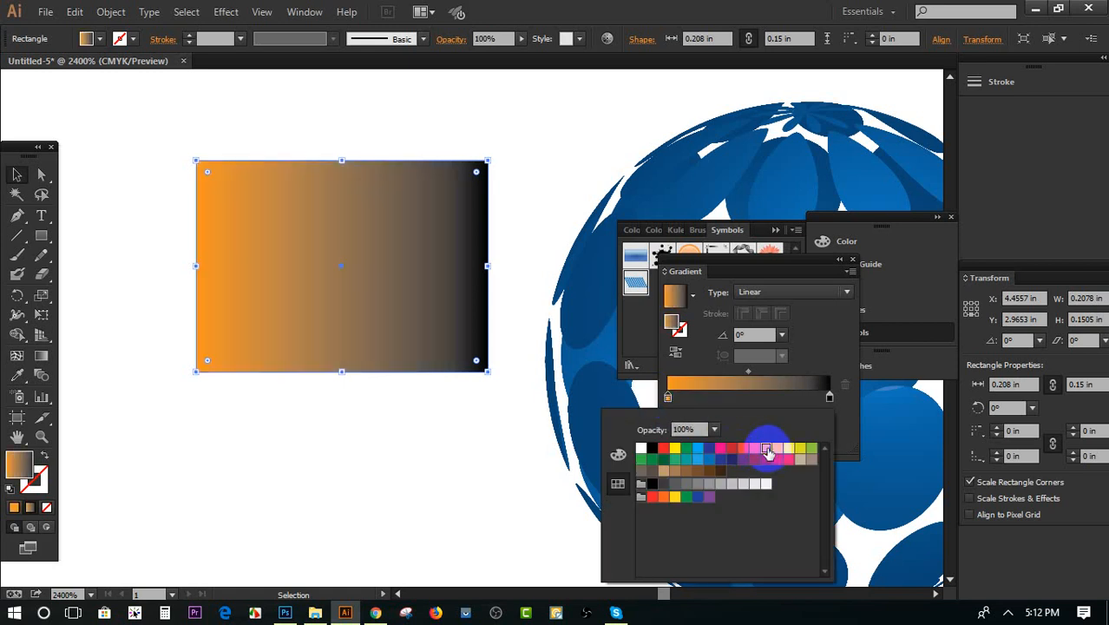
pyautogui.click(829, 398)
pyautogui.click(829, 398)
pyautogui.click(812, 448)
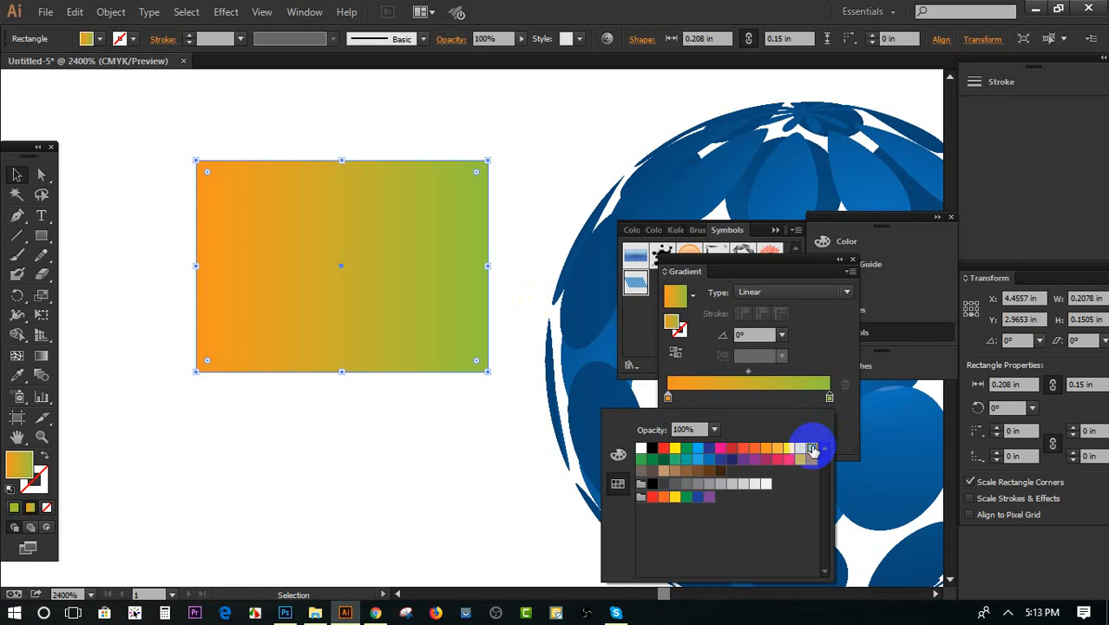
# Add a gradient stop at about 51% and color it pinkish red (C=10 M=100 Y=50 K=0)
pyautogui.click(748, 401)
pyautogui.click(750, 398)
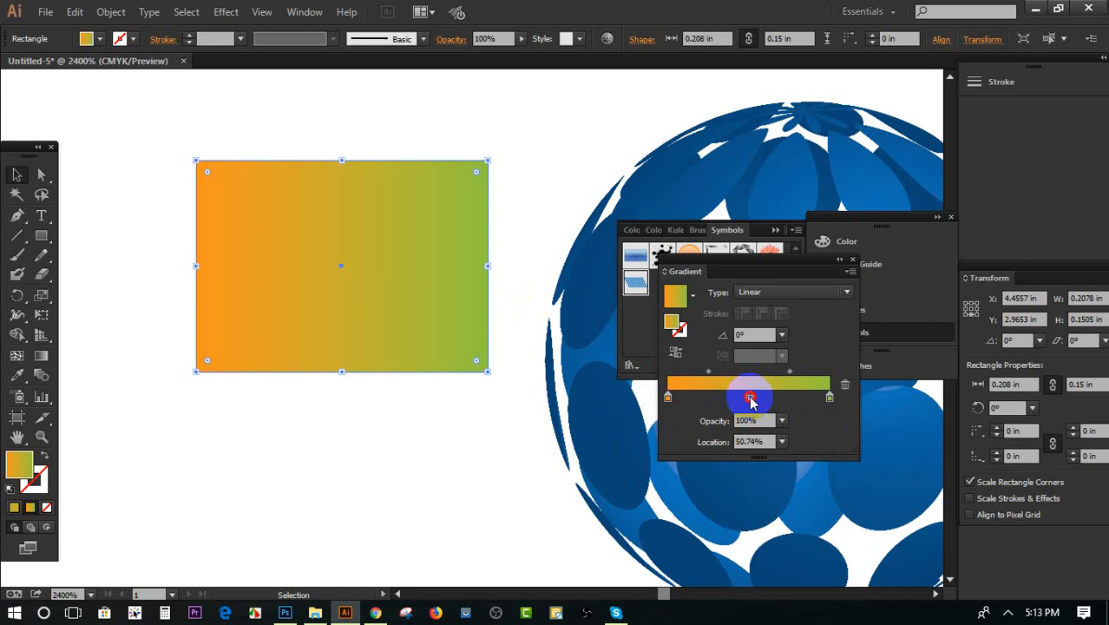
pyautogui.doubleClick(750, 399)
pyautogui.click(779, 460)
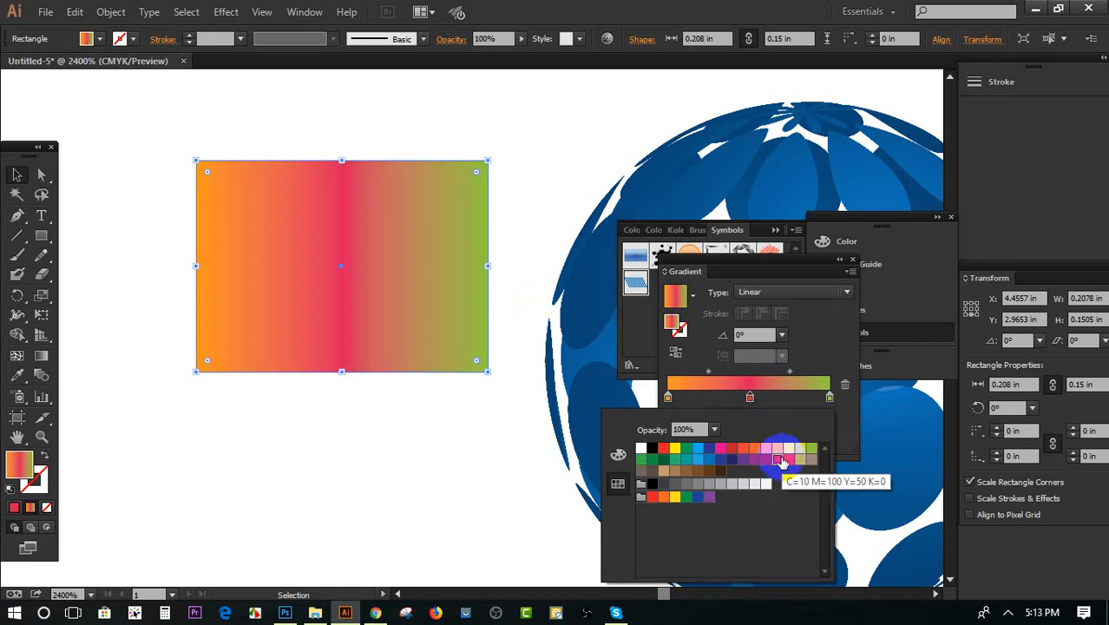
# Add another gradient stop at about 71% and color it dark blue
pyautogui.click(778, 396)
pyautogui.click(783, 397)
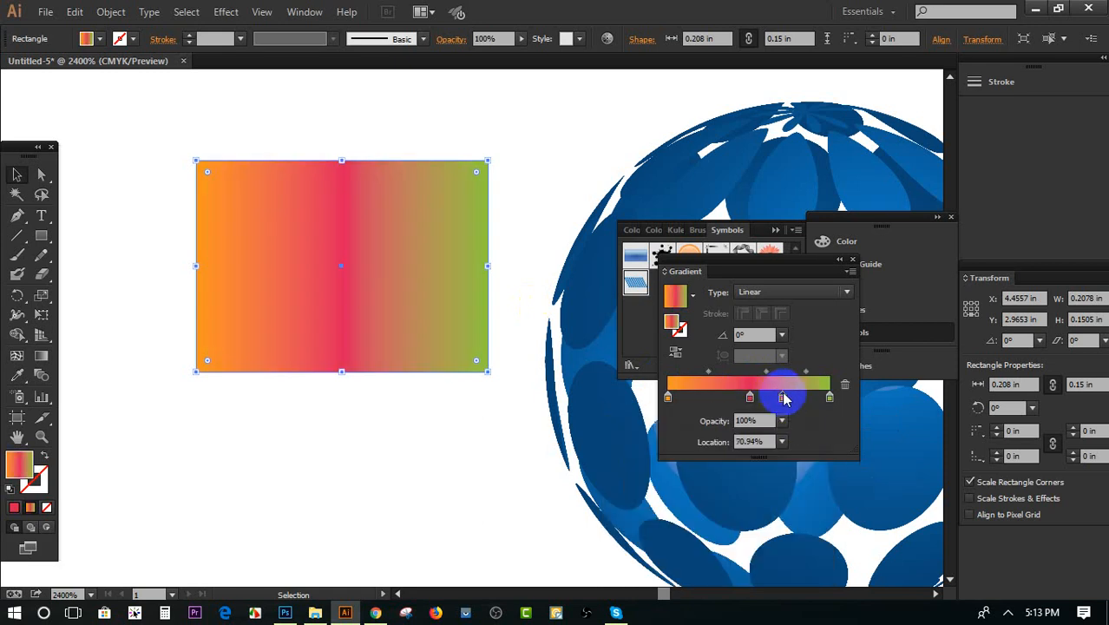
pyautogui.doubleClick(783, 398)
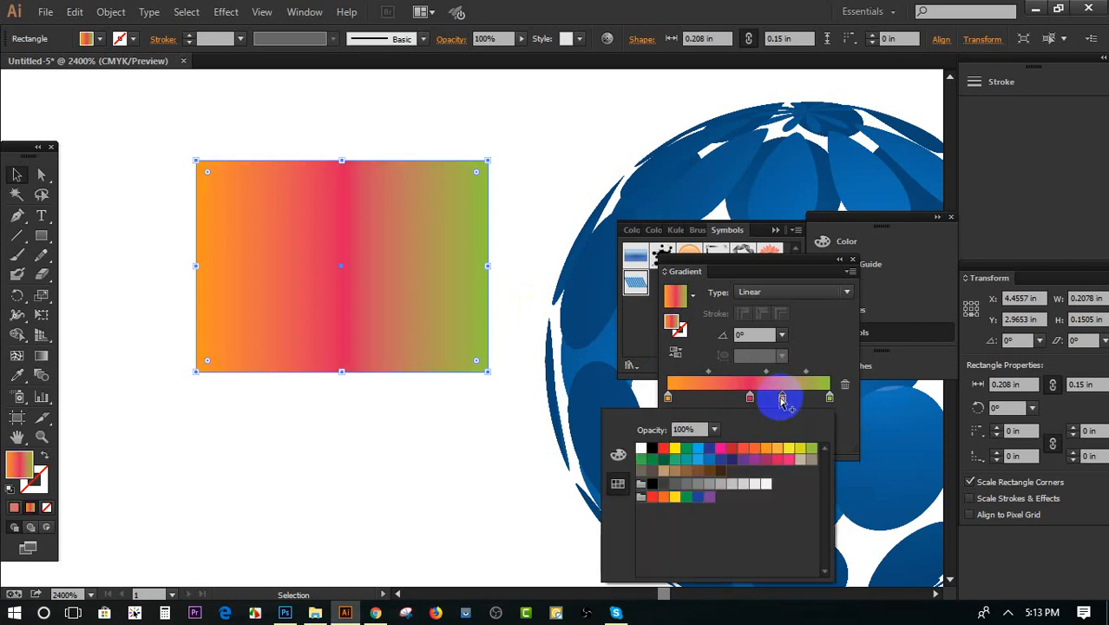
pyautogui.click(711, 452)
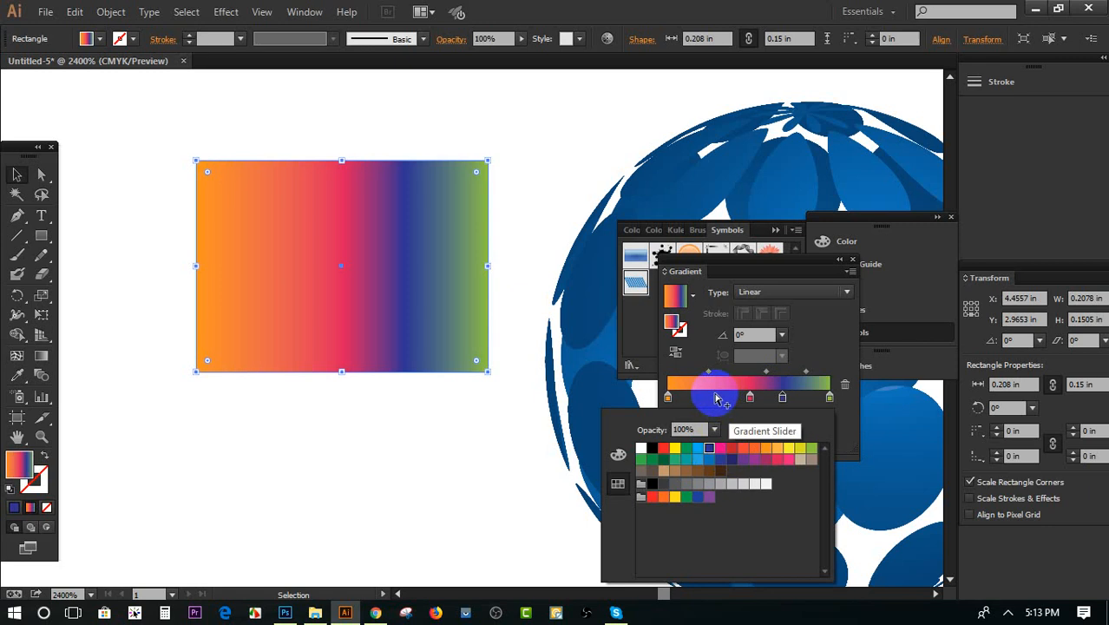
# Add a dark blue gradient stop at about 29%, between the orange and pinkish red stops
pyautogui.click(716, 398)
pyautogui.doubleClick(717, 399)
pyautogui.click(716, 398)
pyautogui.doubleClick(716, 399)
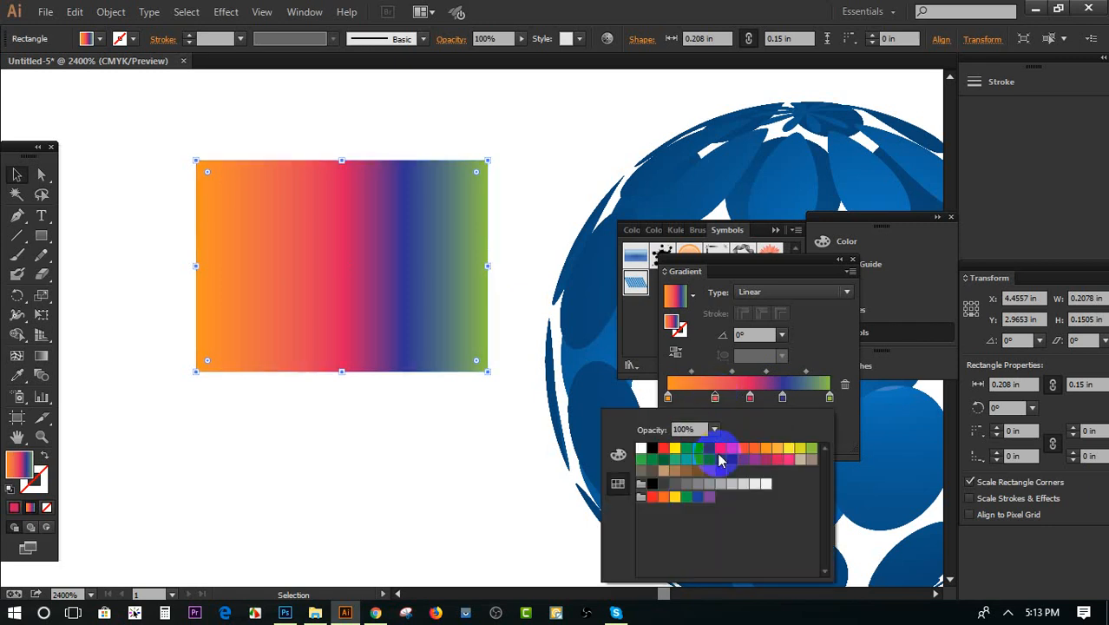
pyautogui.click(720, 460)
pyautogui.click(15, 173)
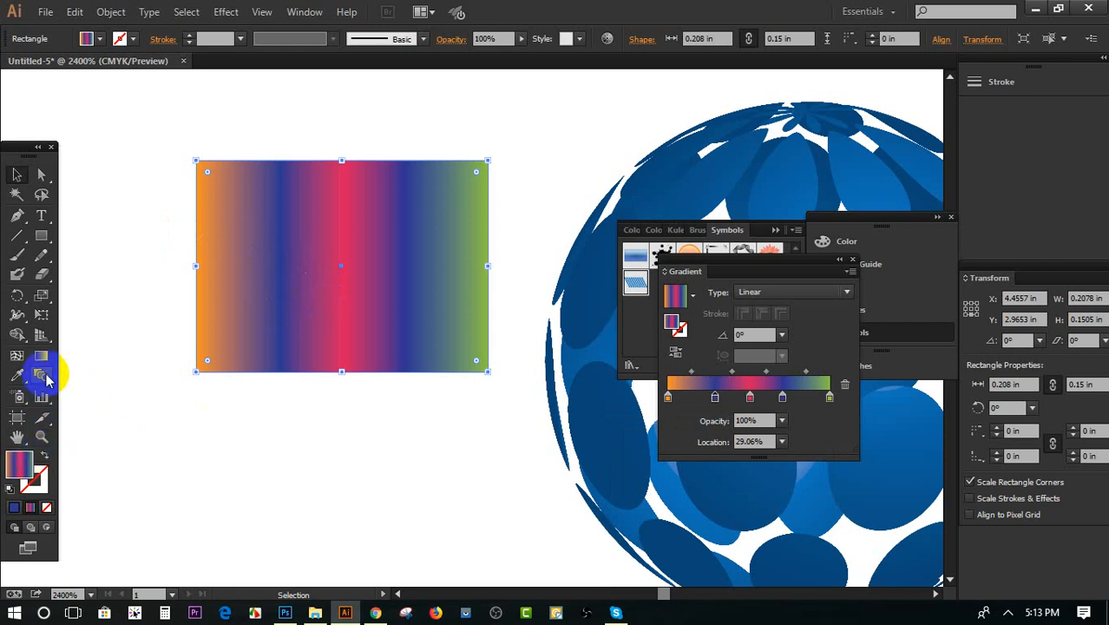
# Try several directions for the linear gradient across the rectangle with the Gradient tool
pyautogui.click(43, 358)
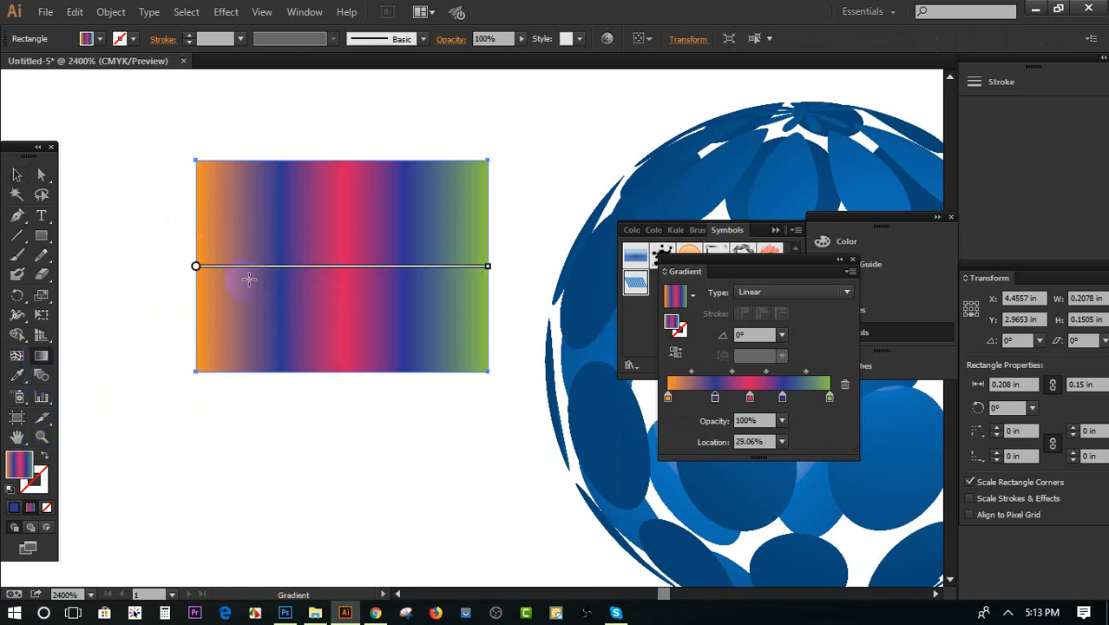
pyautogui.moveTo(145, 130)
pyautogui.mouseDown()
pyautogui.moveTo(453, 367)
pyautogui.moveTo(525, 400)
pyautogui.mouseUp()
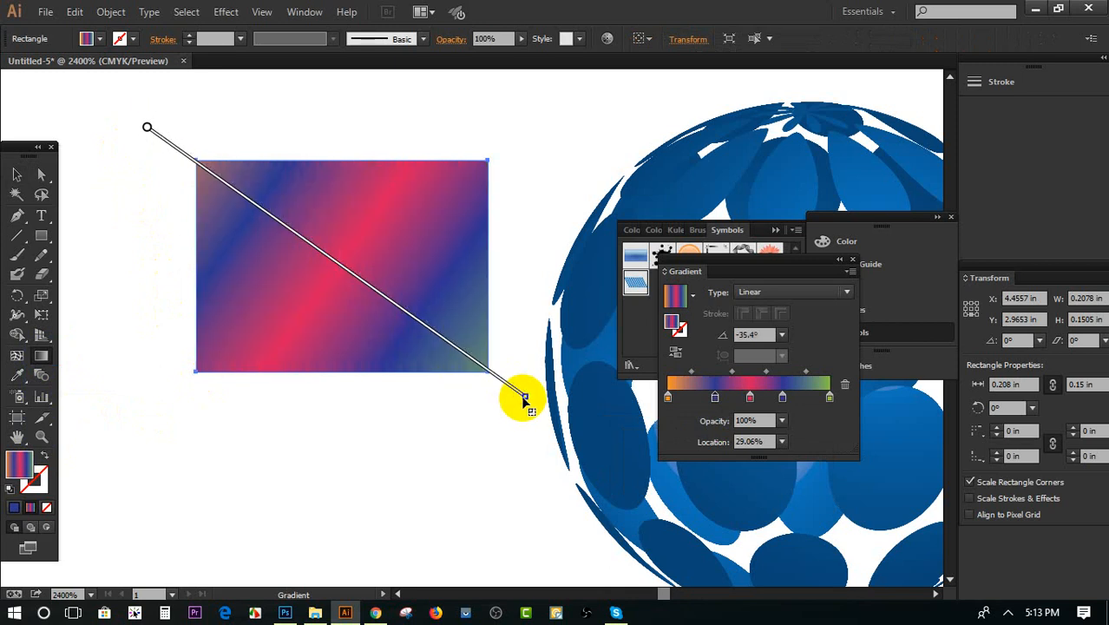
pyautogui.moveTo(133, 254); pyautogui.dragTo(540, 278)
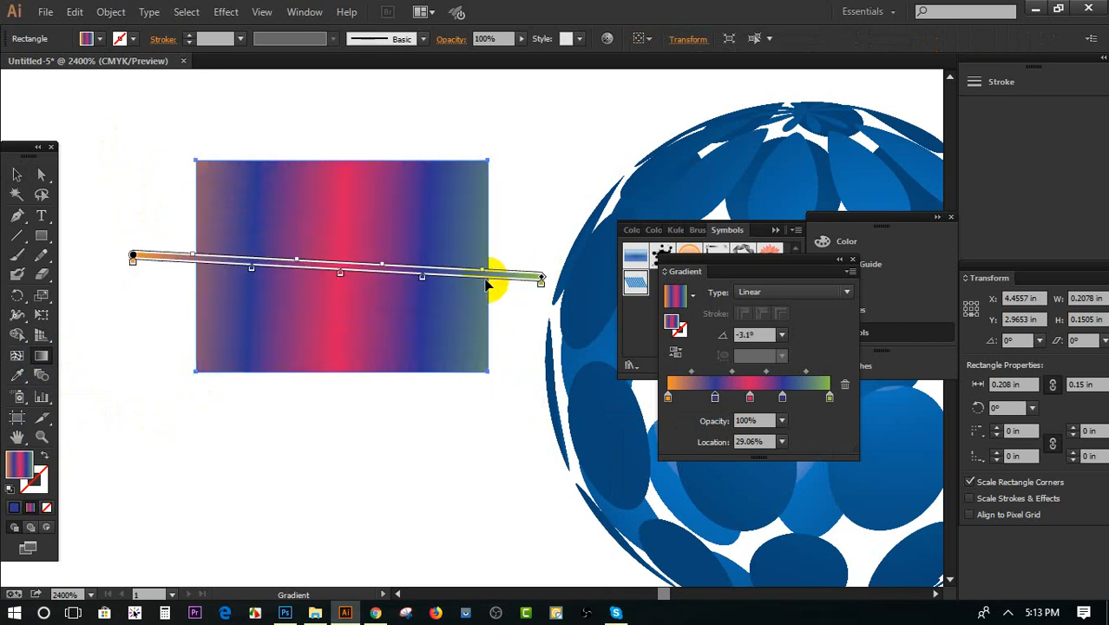
pyautogui.moveTo(136, 180); pyautogui.dragTo(575, 204)
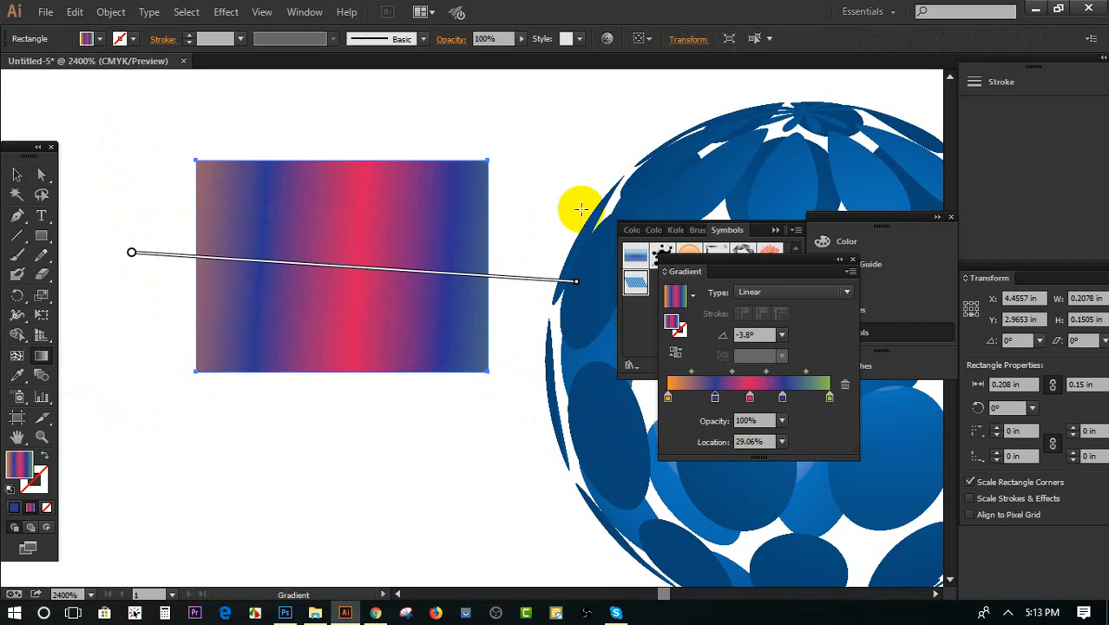
pyautogui.moveTo(114, 335); pyautogui.dragTo(613, 185)
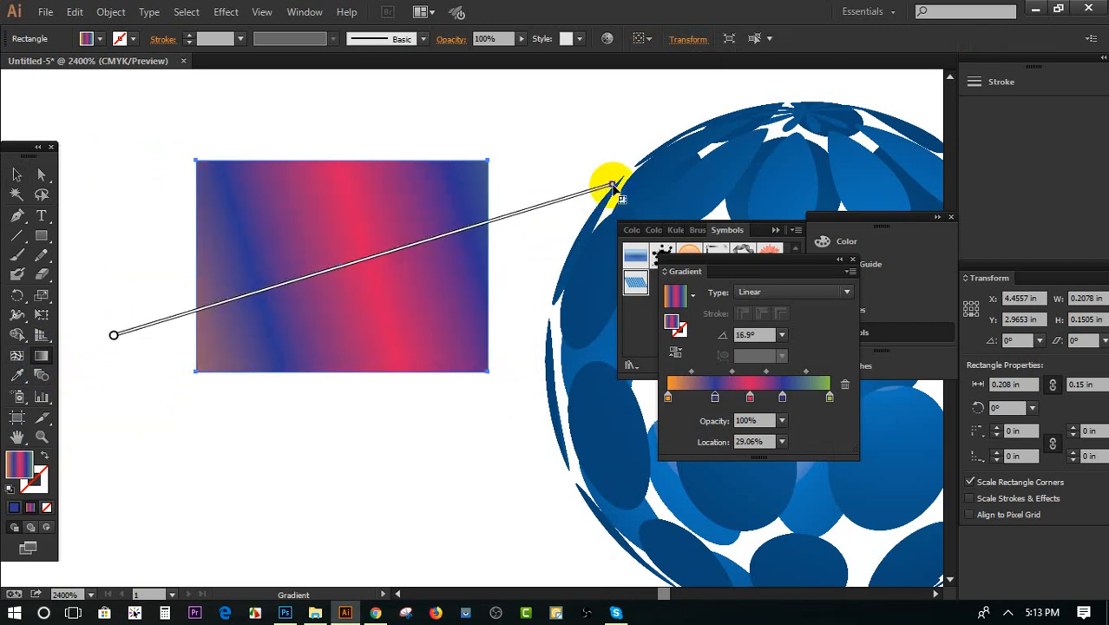
# Change the rectangle's gradient to Radial and redraw it from below the rectangle up to its upper edge
pyautogui.click(750, 292)
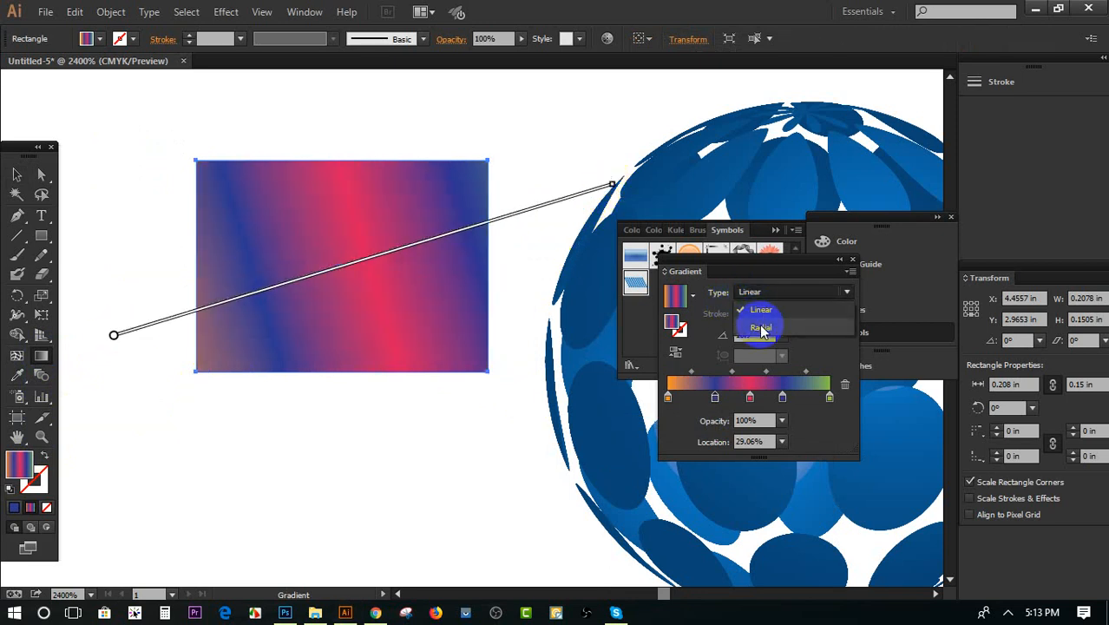
pyautogui.click(761, 328)
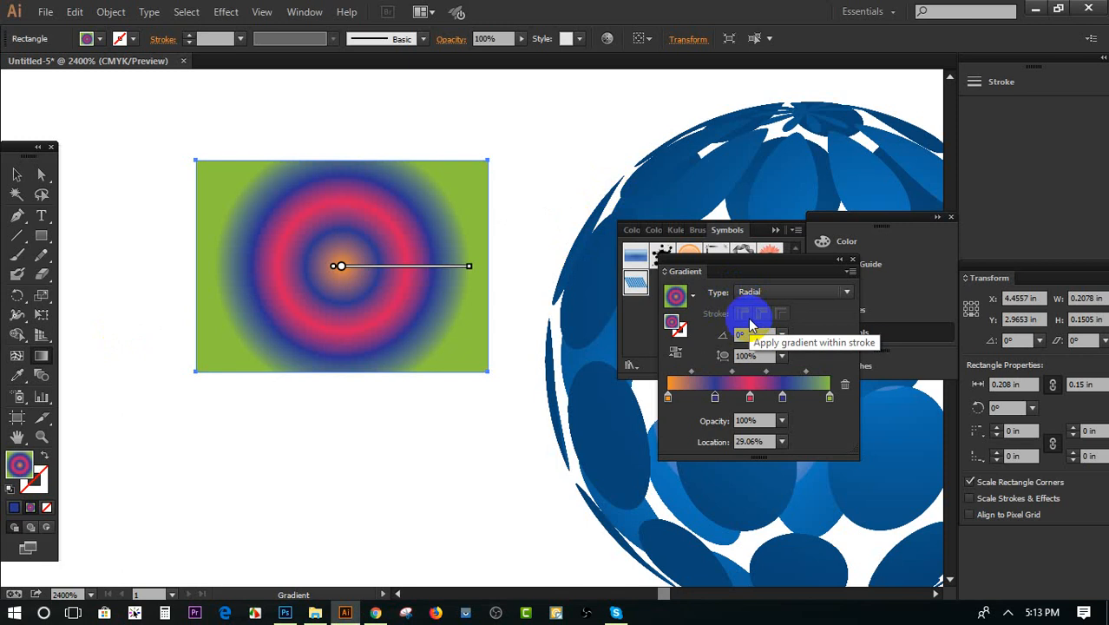
pyautogui.moveTo(493, 404); pyautogui.dragTo(466, 363)
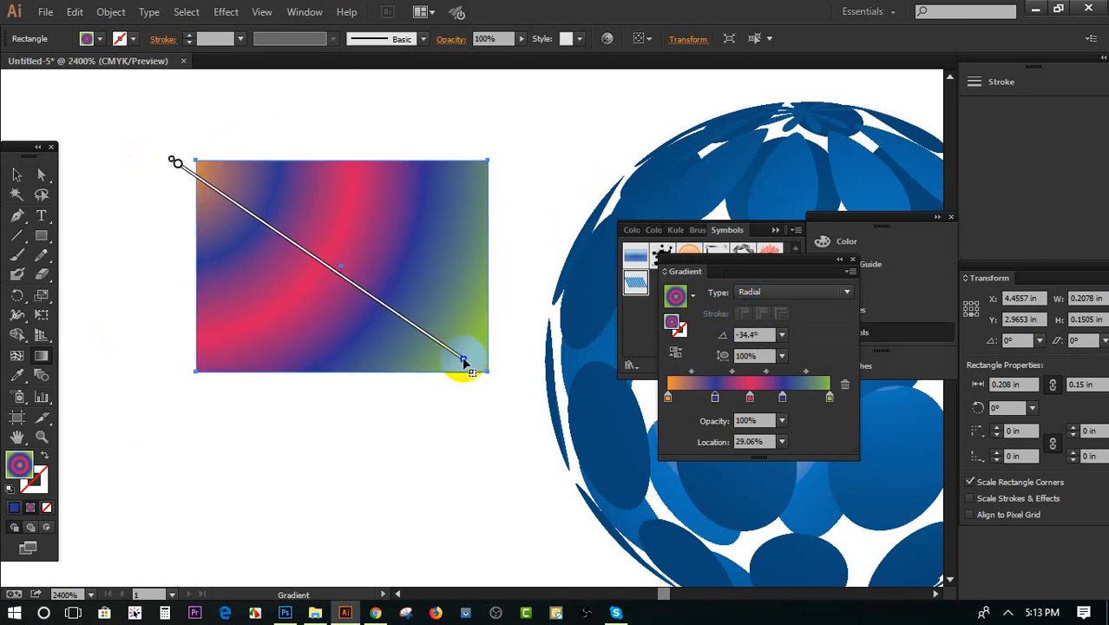
pyautogui.moveTo(384, 428); pyautogui.dragTo(352, 155)
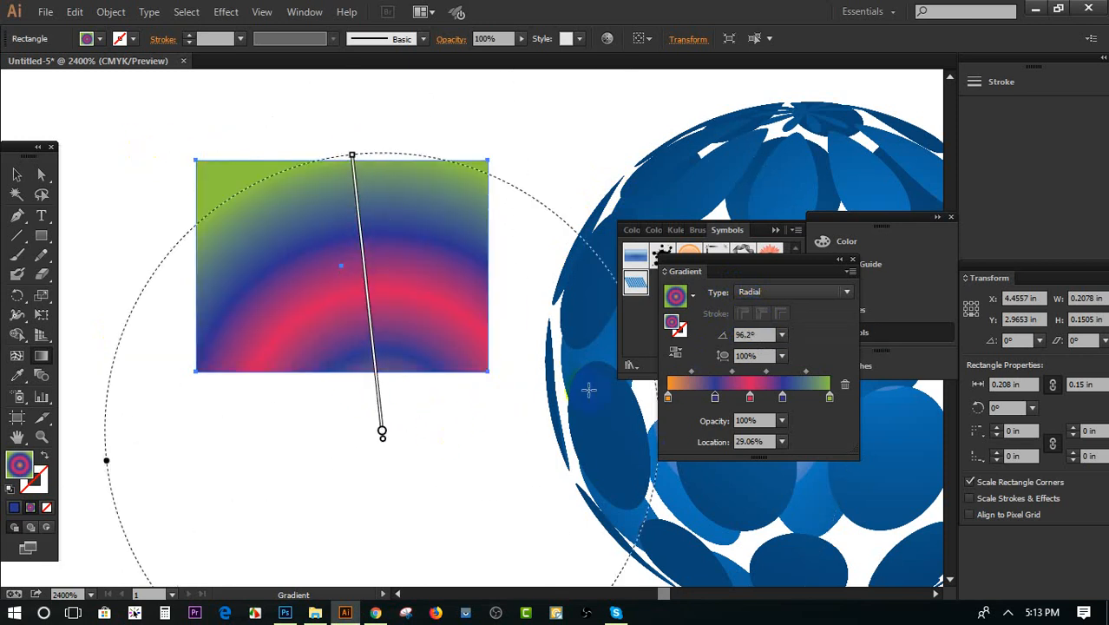
# Shift the radial gradient's focal point to the rectangle's upper left side, and deselect the rectangle
pyautogui.click(782, 335)
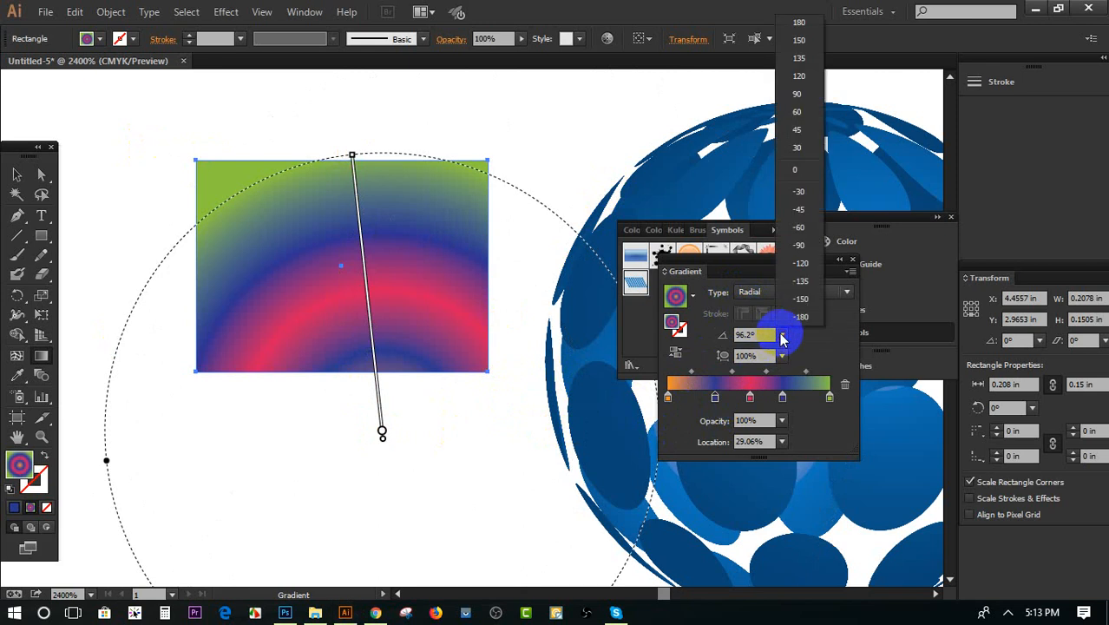
pyautogui.click(16, 175)
pyautogui.click(178, 199)
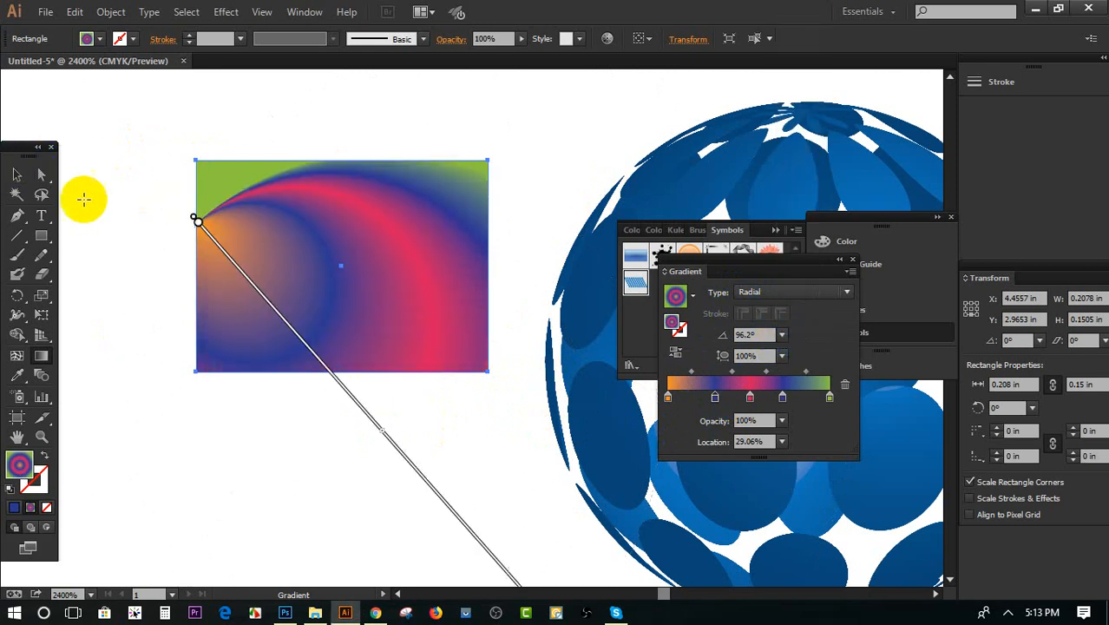
pyautogui.click(16, 175)
pyautogui.click(364, 393)
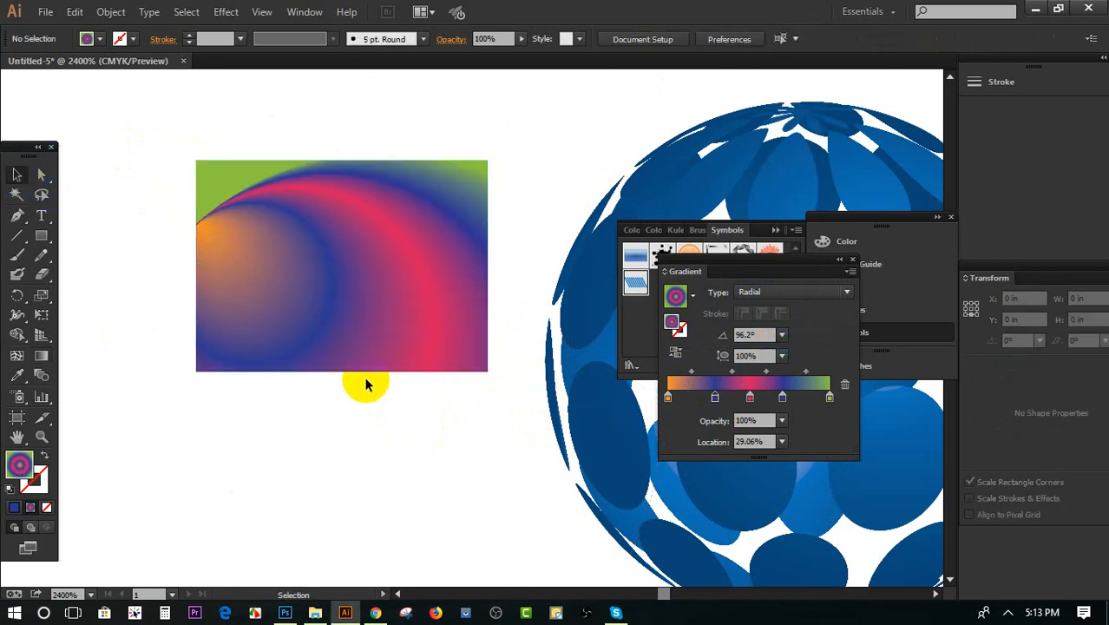
# Move the gradient rectangle up, and draw a second rectangle about 0.187 by 0.147 in below it
pyautogui.click(345, 302)
pyautogui.scroll(-2, 344, 305)
pyautogui.moveTo(344, 305); pyautogui.dragTo(345, 223)
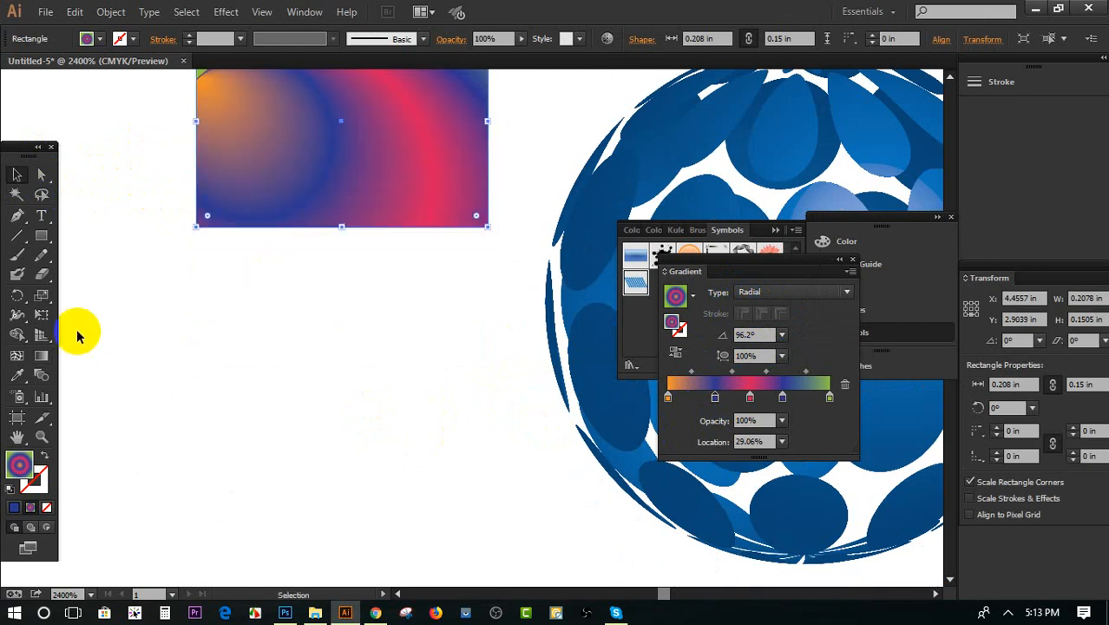
pyautogui.click(41, 235)
pyautogui.moveTo(173, 274); pyautogui.dragTo(436, 480)
# Fill the second rectangle with solid orange and move it right and down to overlap the sphere's lower left edge
pyautogui.click(87, 38)
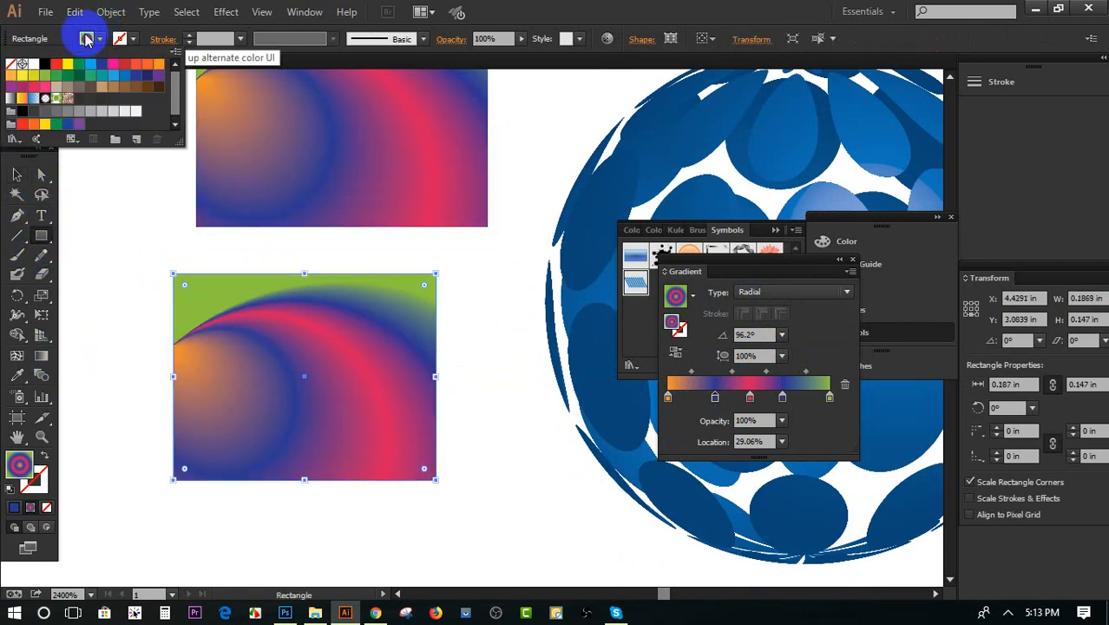
pyautogui.click(147, 63)
pyautogui.click(284, 358)
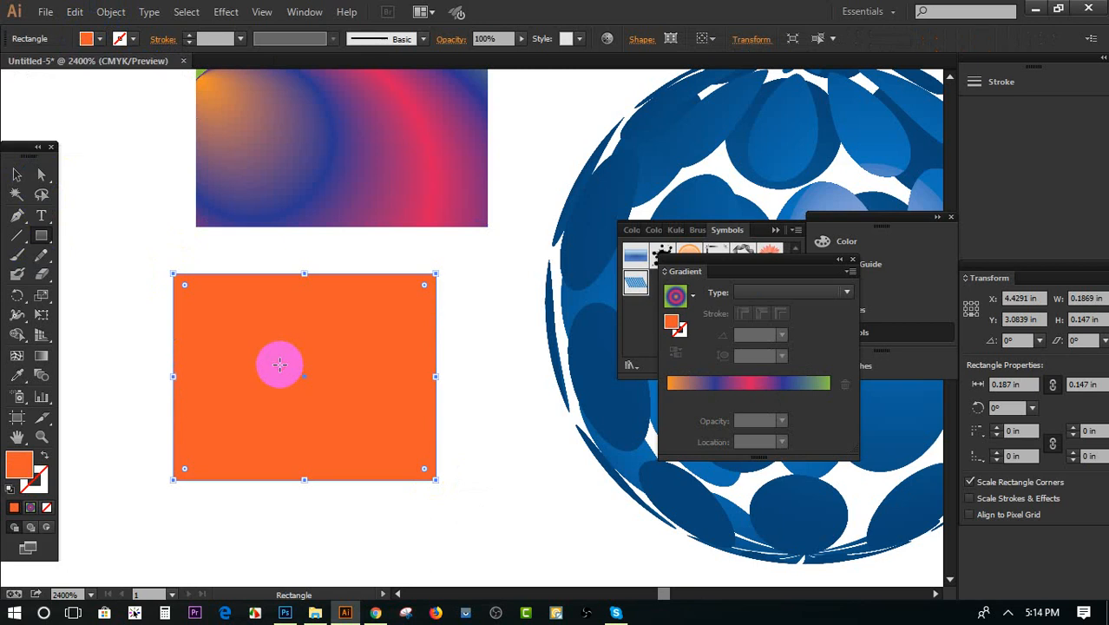
pyautogui.click(17, 175)
pyautogui.moveTo(217, 348); pyautogui.dragTo(502, 419)
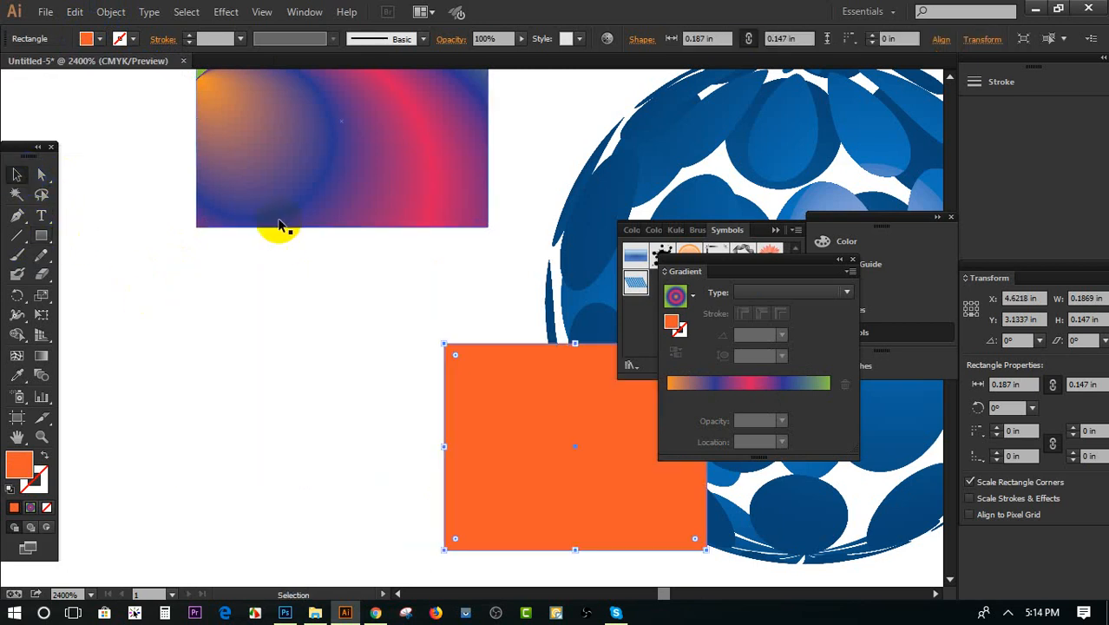
pyautogui.click(278, 198)
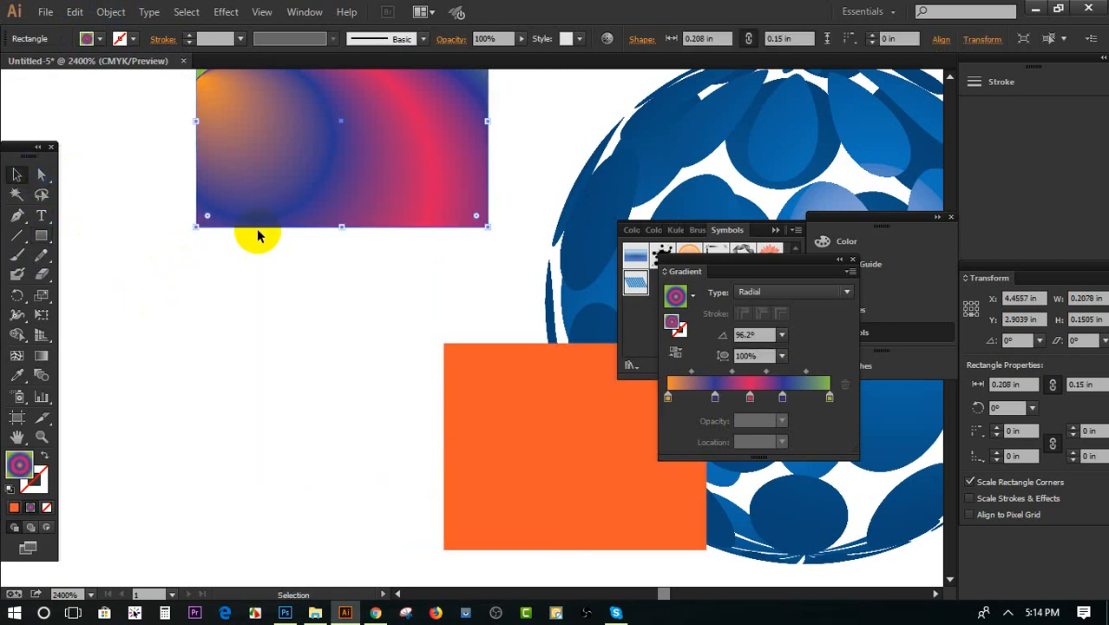
pyautogui.click(42, 358)
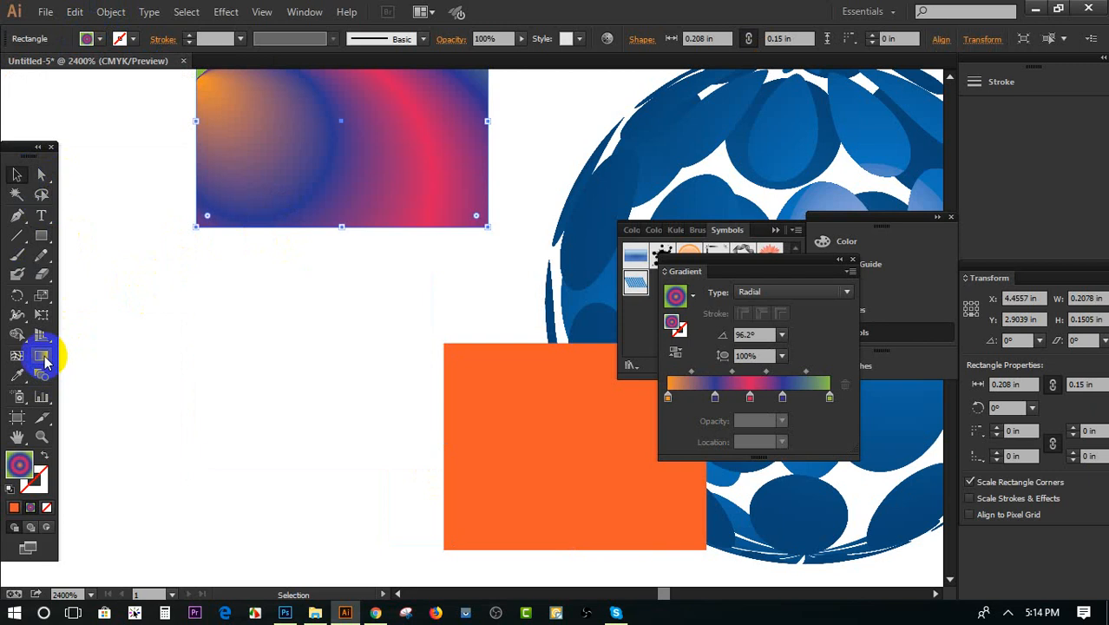
pyautogui.click(19, 177)
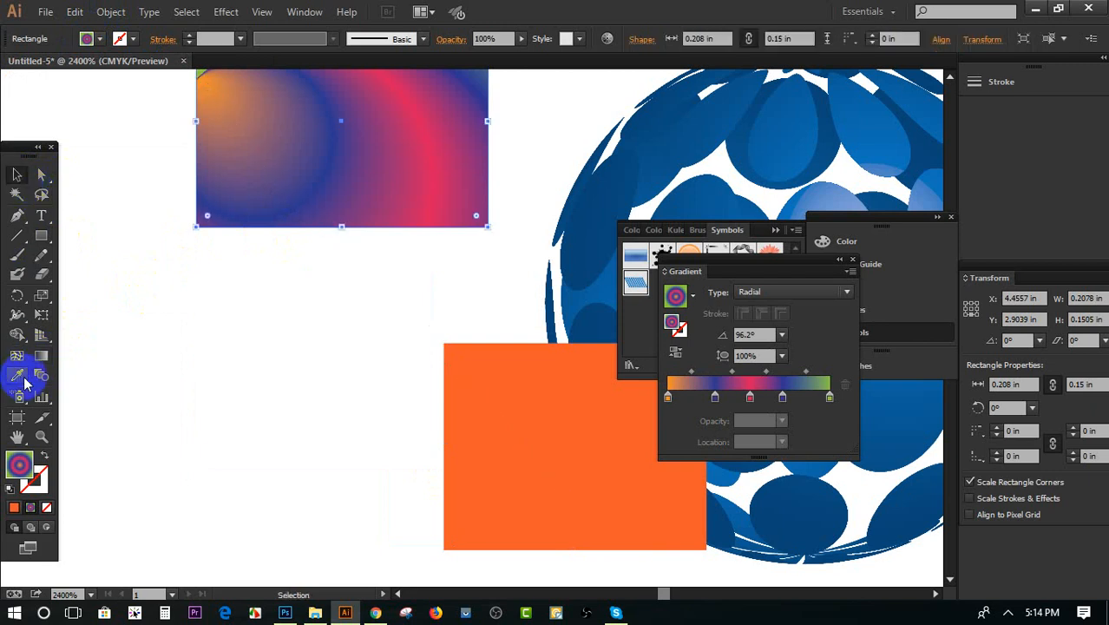
pyautogui.click(43, 357)
# Draw a circle about 0.145 in across below the left side of the gradient rectangle
pyautogui.moveTo(41, 236); pyautogui.dragTo(113, 203)
pyautogui.moveTo(190, 318); pyautogui.dragTo(290, 418)
pyautogui.click(17, 175)
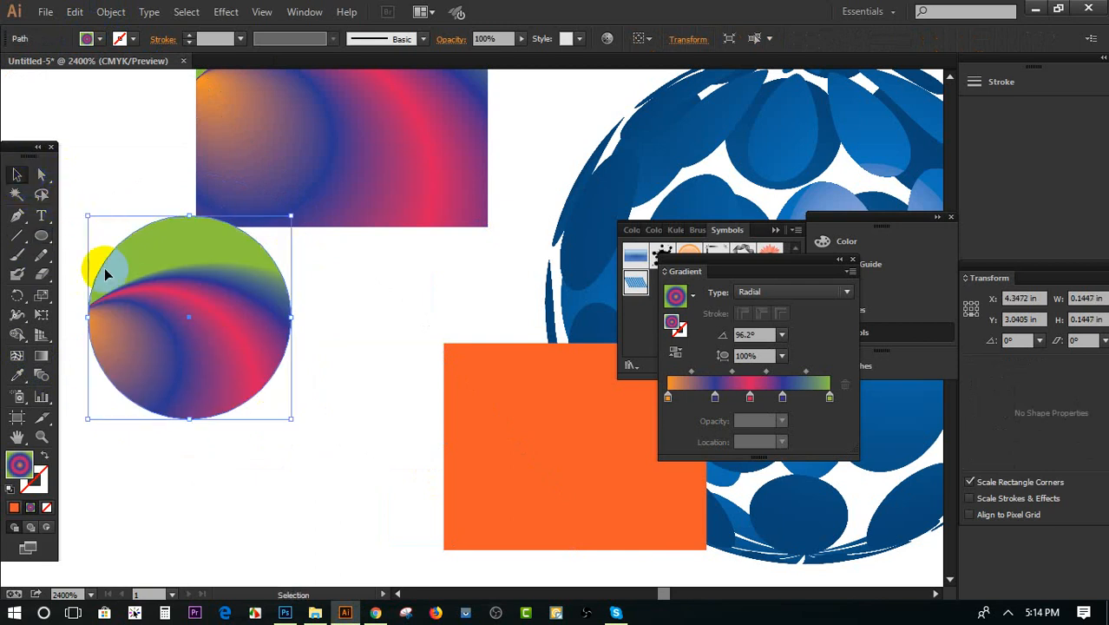
# Remove the circle's fill and give it a 1 pt black stroke
pyautogui.click(86, 40)
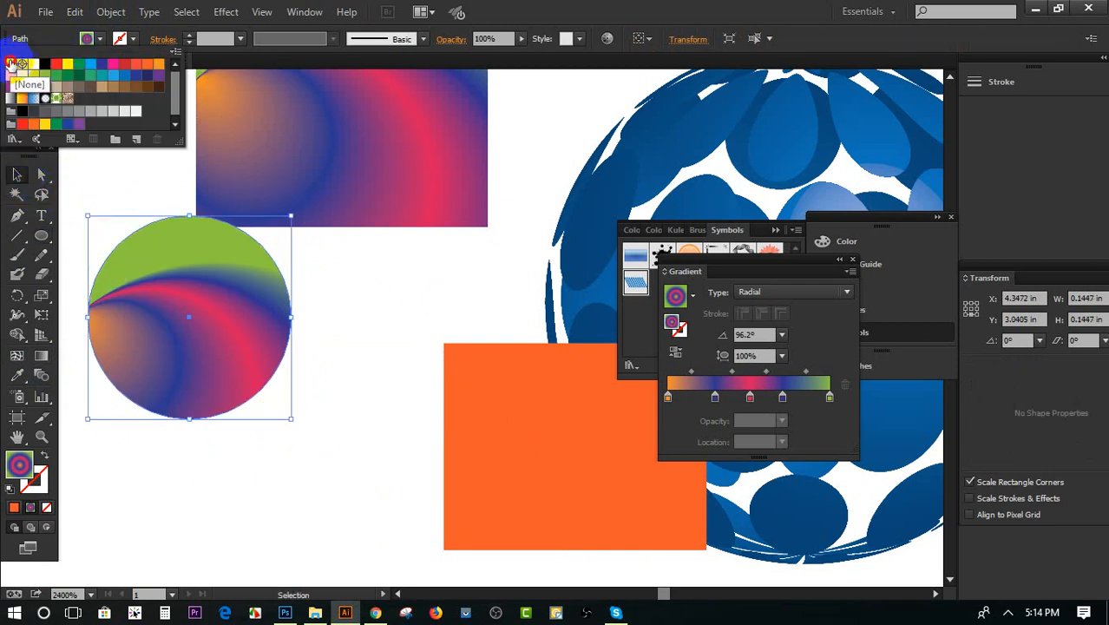
pyautogui.click(10, 64)
pyautogui.click(189, 40)
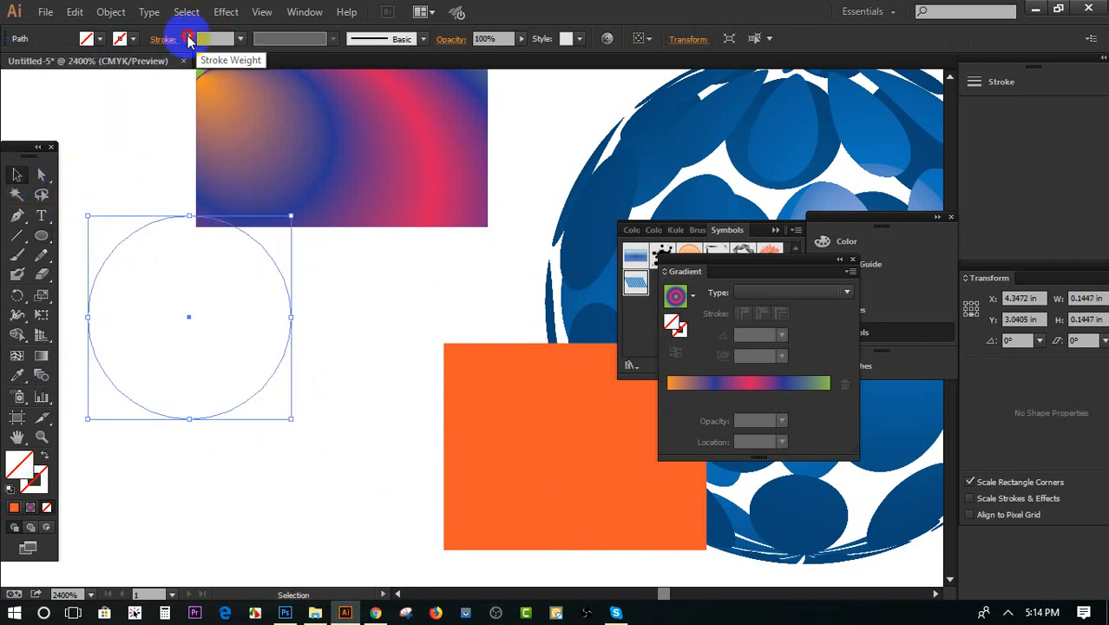
pyautogui.click(188, 37)
pyautogui.click(188, 37)
pyautogui.click(189, 37)
pyautogui.click(190, 43)
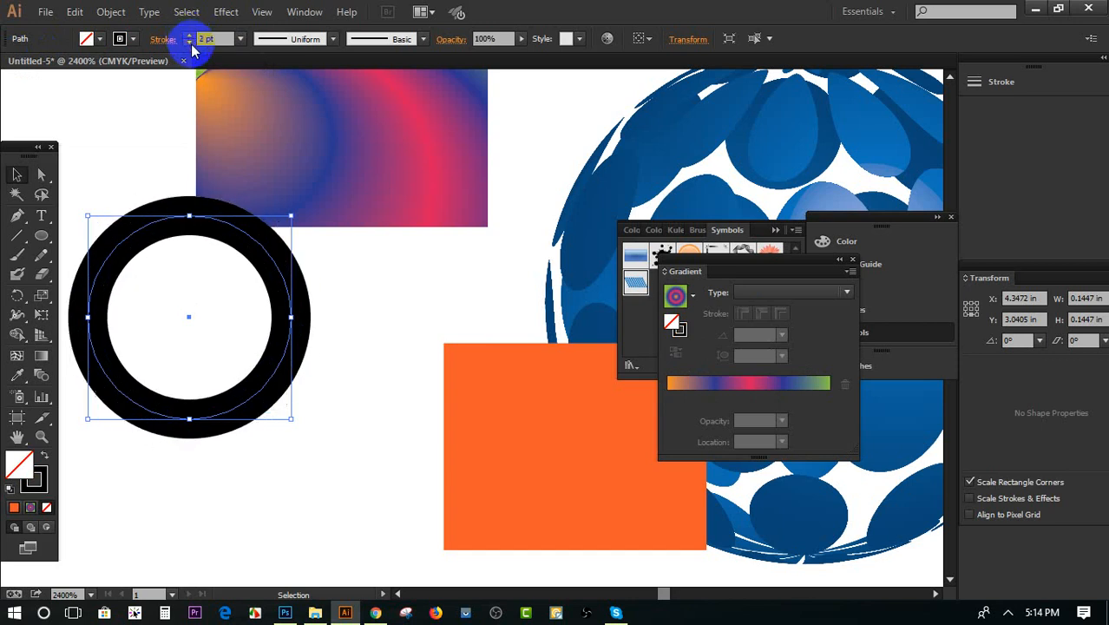
pyautogui.click(190, 43)
# Move the circle down and right, and expand its fill and stroke into a filled ring shape
pyautogui.click(41, 175)
pyautogui.moveTo(142, 229); pyautogui.dragTo(184, 326)
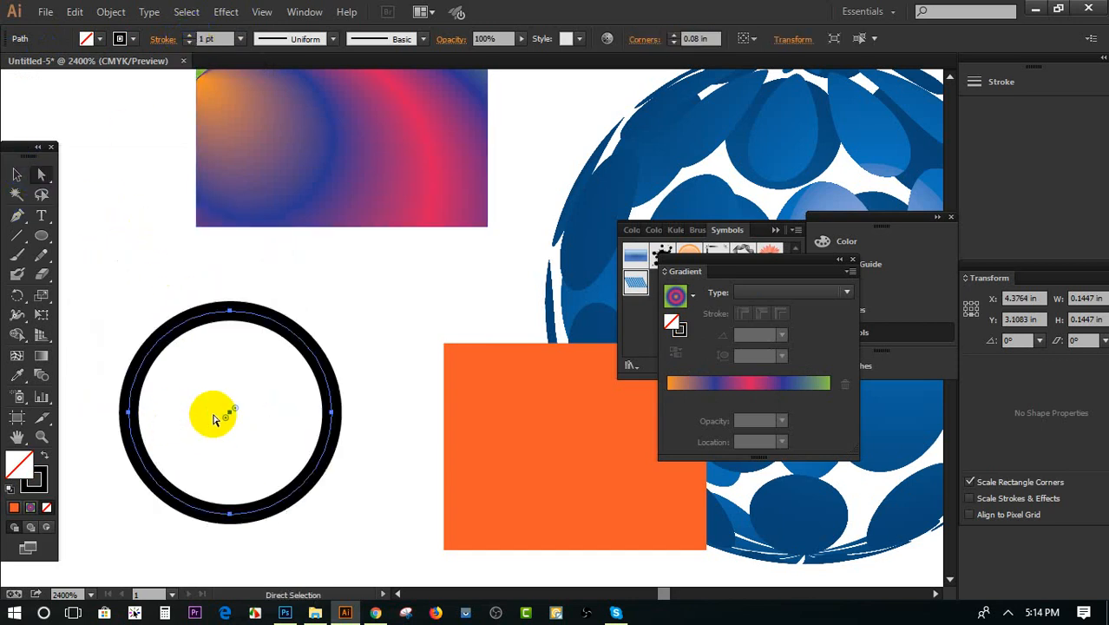
pyautogui.click(111, 11)
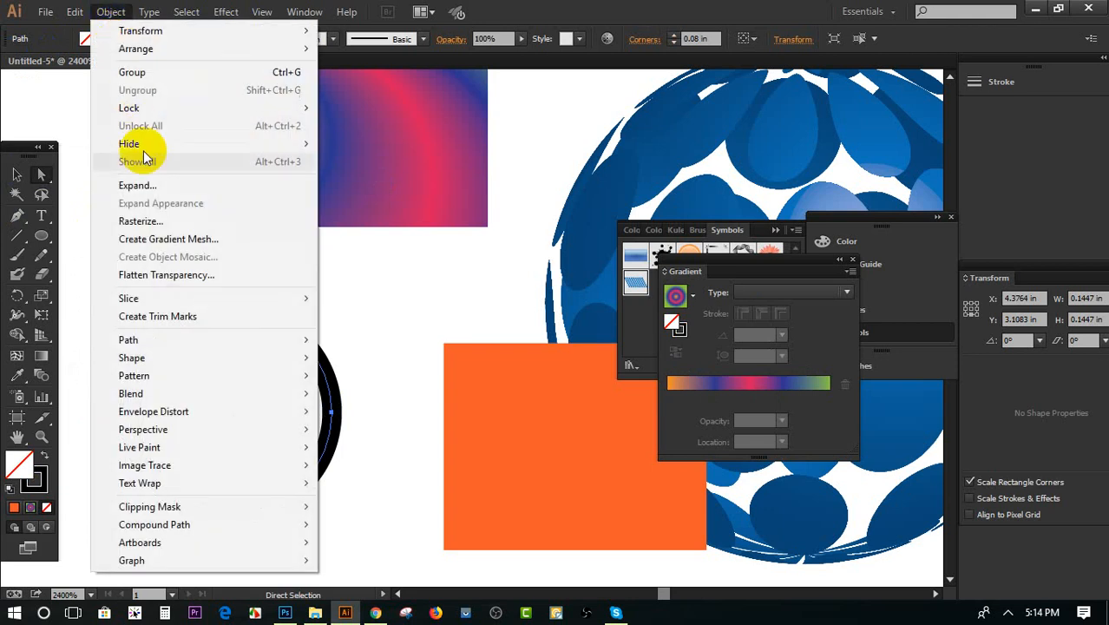
pyautogui.click(144, 184)
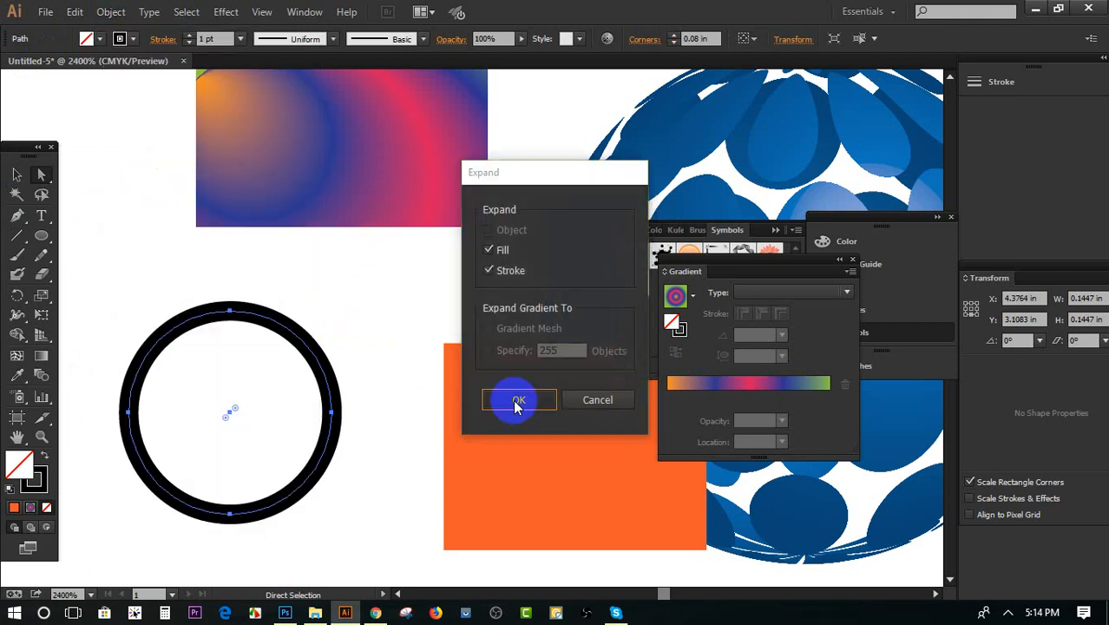
pyautogui.click(517, 403)
# Sample the rectangle's multi-color radial gradient onto the ring with the Eyedropper
pyautogui.click(17, 375)
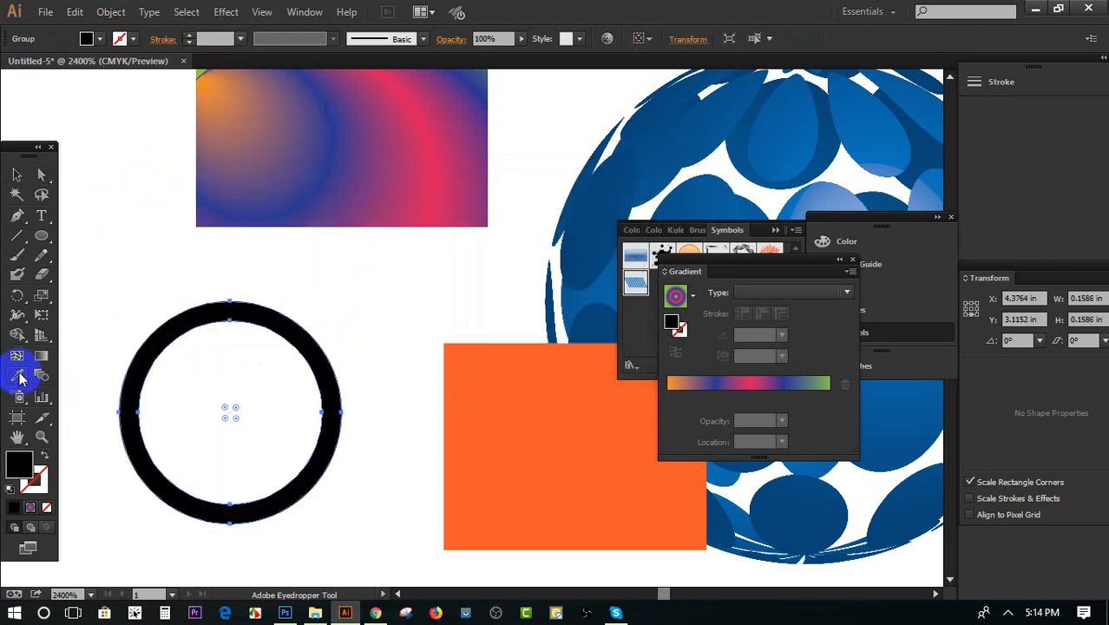
pyautogui.click(343, 162)
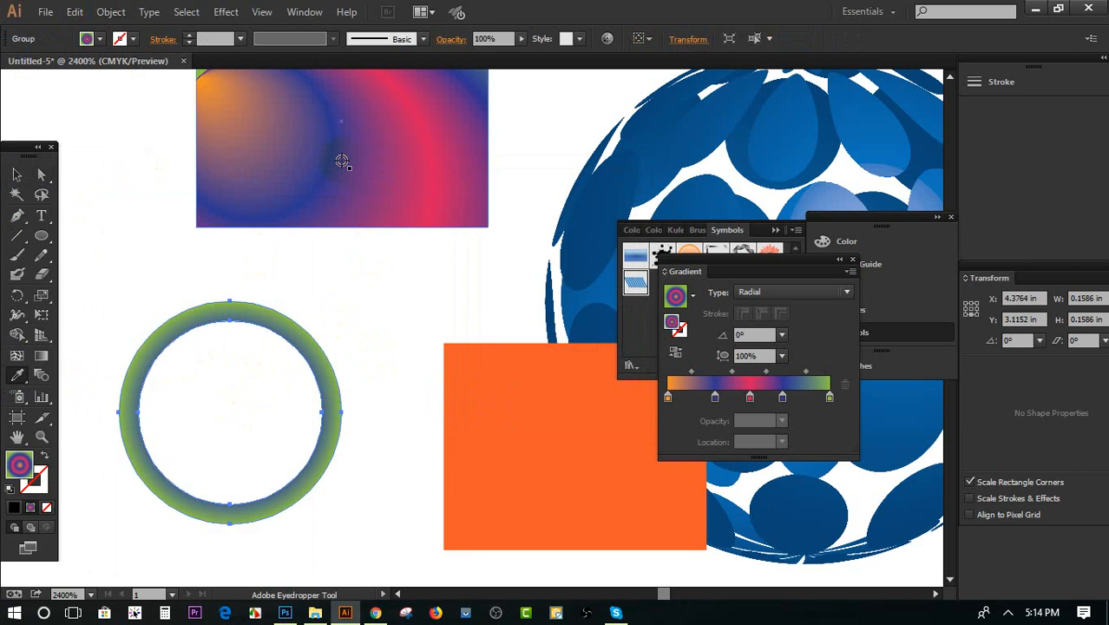
# Delete the middle pink stop and the green end stop from the upper rectangle's radial gradient
pyautogui.scroll(2, 438, 227)
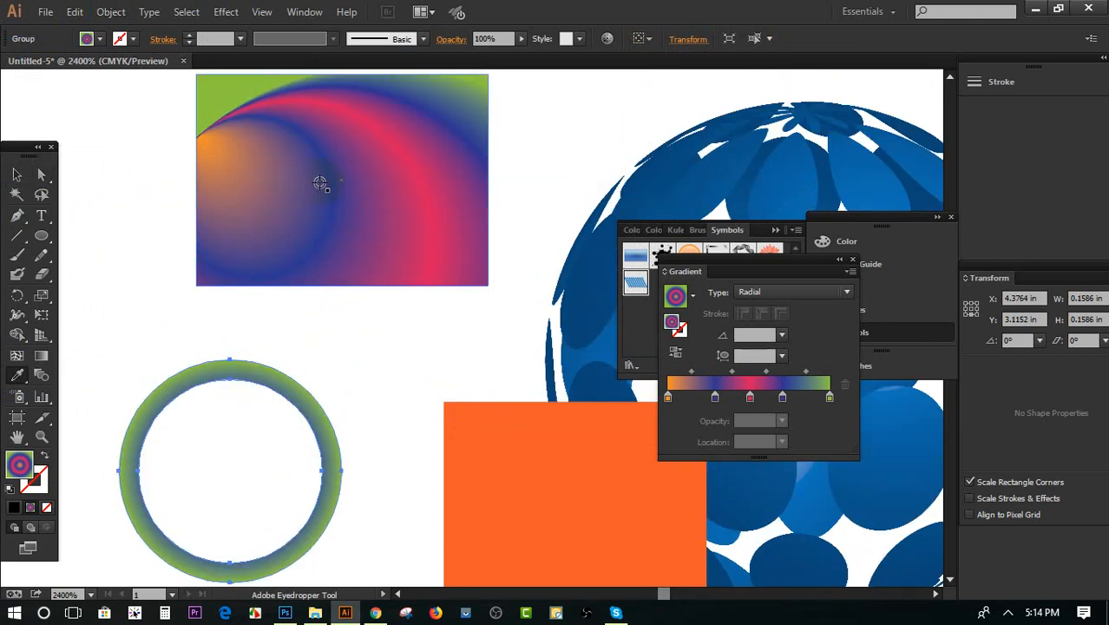
pyautogui.click(41, 174)
pyautogui.click(218, 253)
pyautogui.click(751, 401)
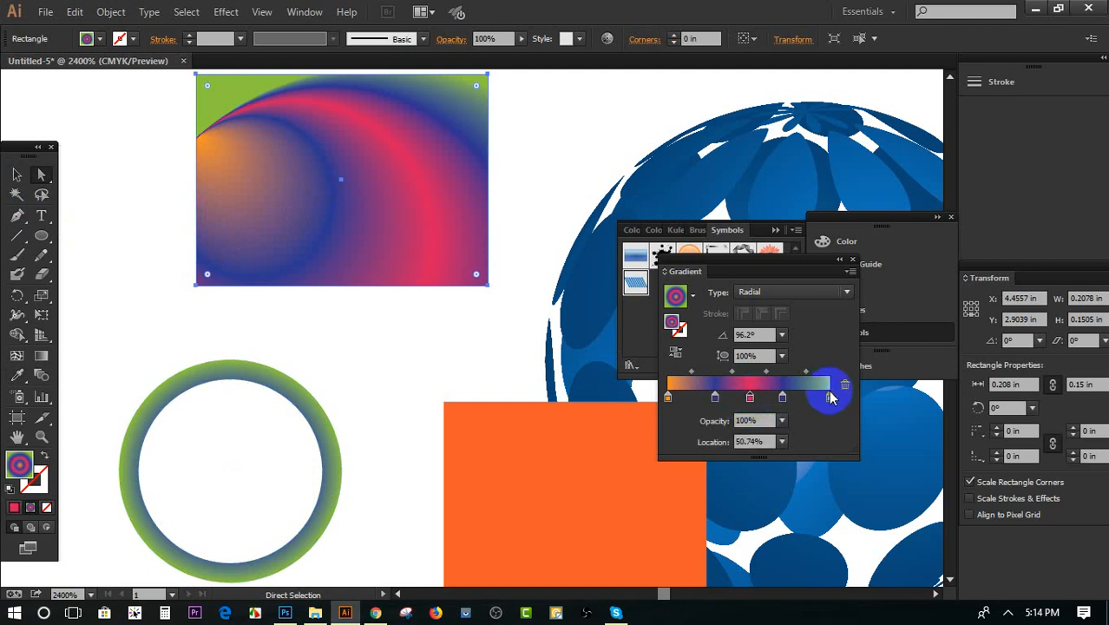
pyautogui.click(844, 391)
pyautogui.click(829, 397)
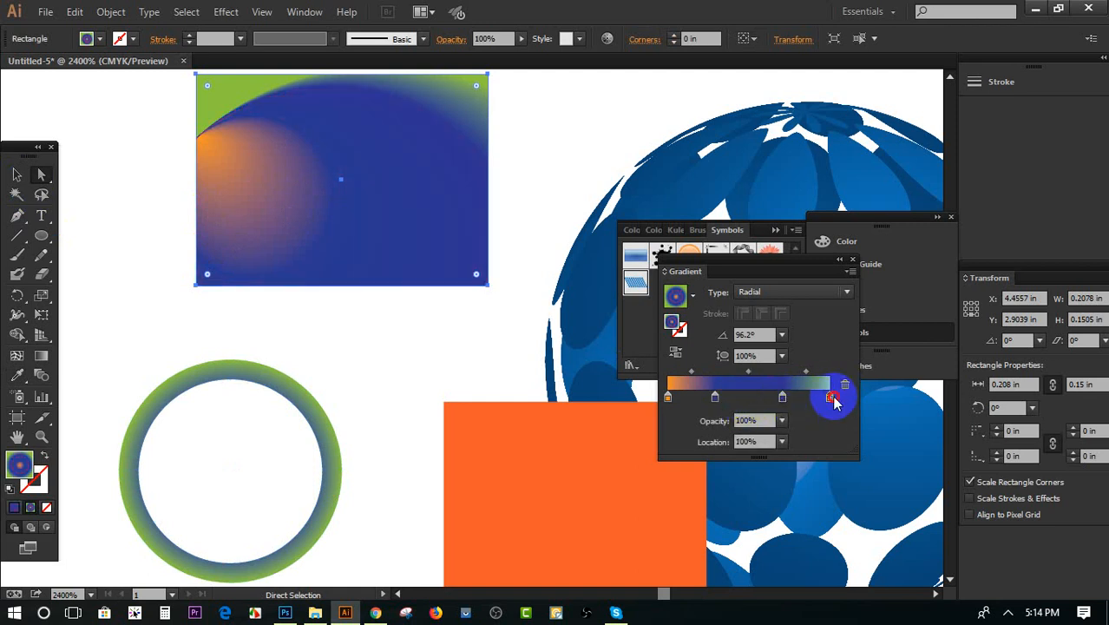
pyautogui.click(846, 384)
# Move the rectangle's two blue gradient stops to 99.01% and 69.95%, and change the gradient type to Linear
pyautogui.moveTo(781, 396); pyautogui.dragTo(827, 396)
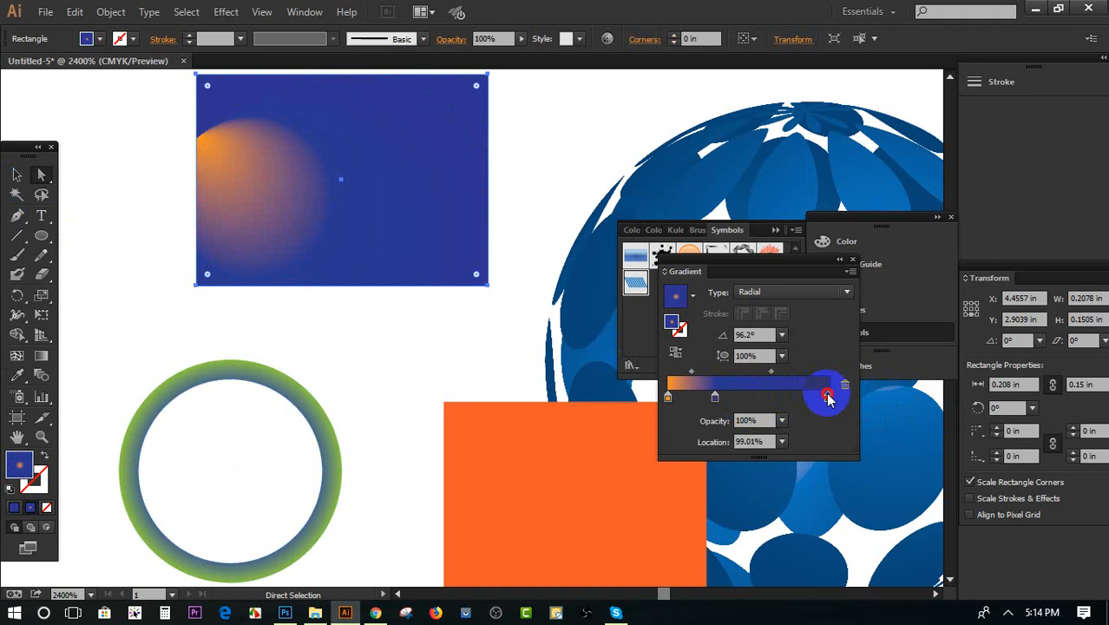
pyautogui.moveTo(716, 398); pyautogui.dragTo(783, 397)
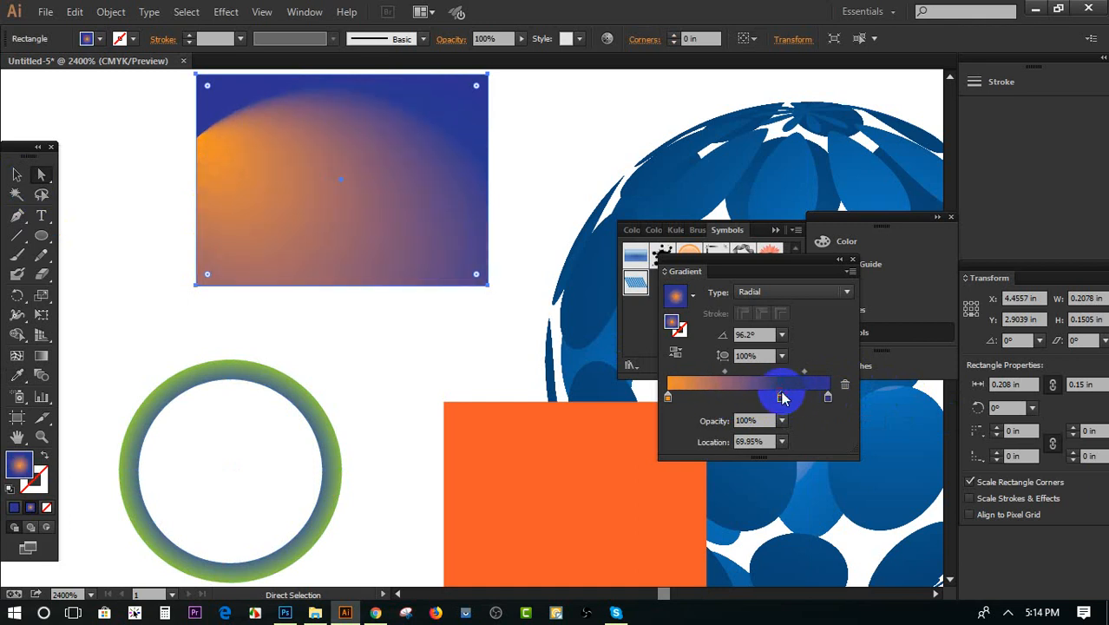
pyautogui.click(767, 295)
pyautogui.click(767, 307)
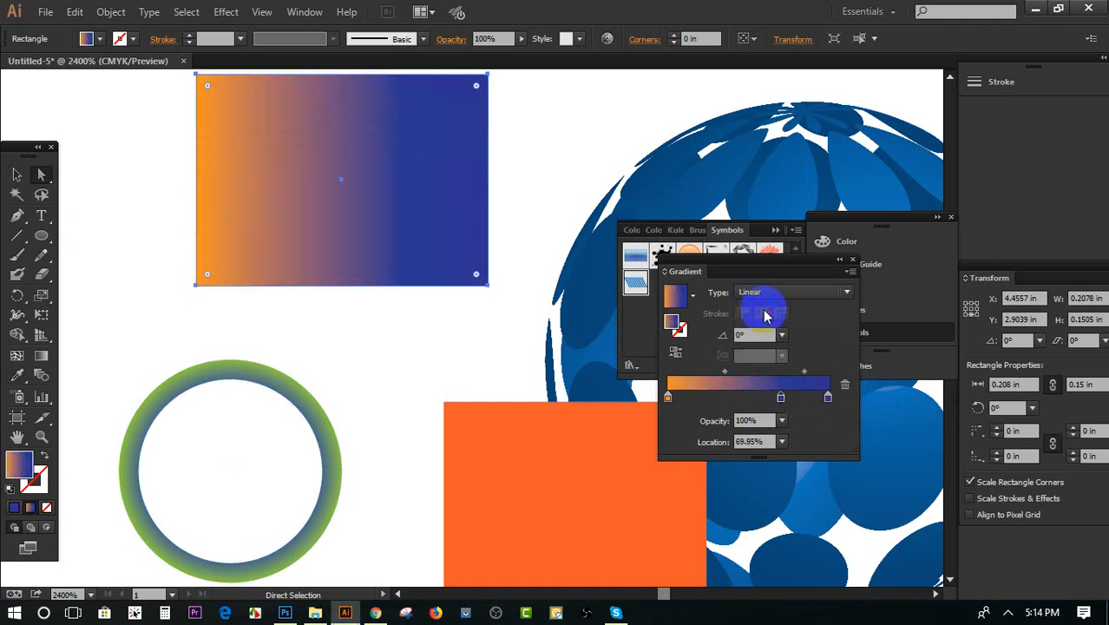
pyautogui.click(415, 319)
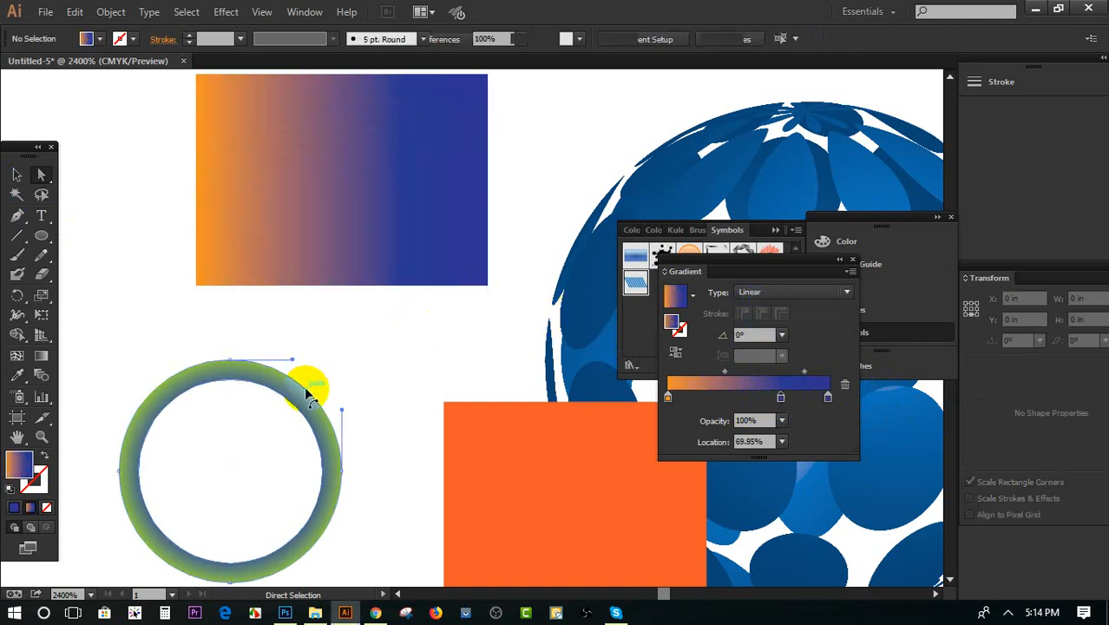
# Sample the rectangle's orange-to-blue linear gradient onto the ring with the Eyedropper, and deselect the ring
pyautogui.click(311, 391)
pyautogui.click(17, 374)
pyautogui.click(351, 173)
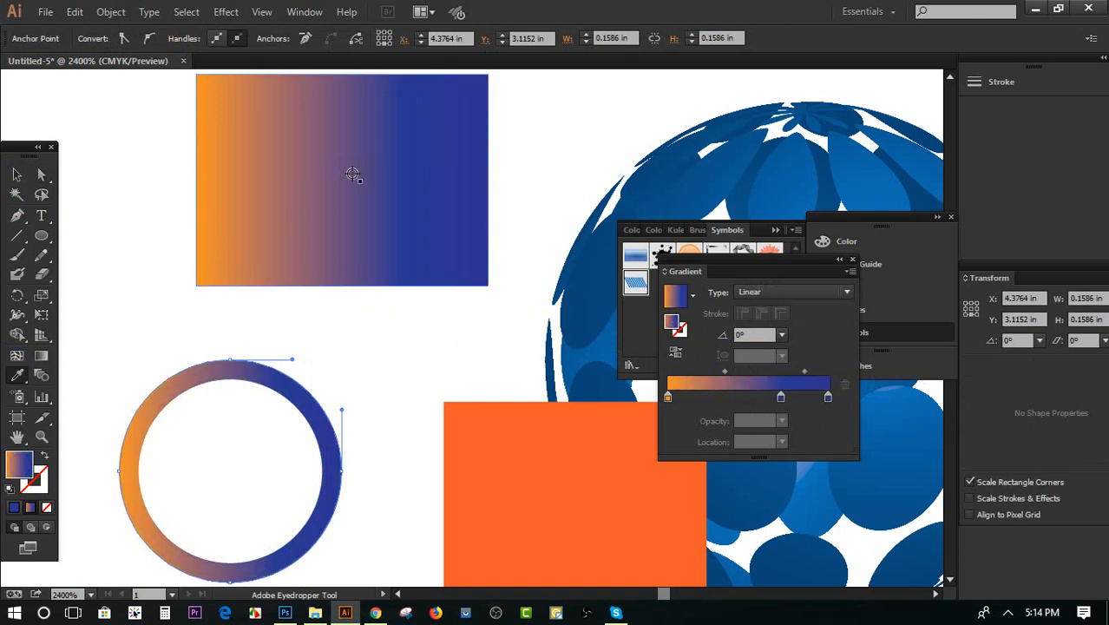
pyautogui.click(17, 174)
pyautogui.click(262, 347)
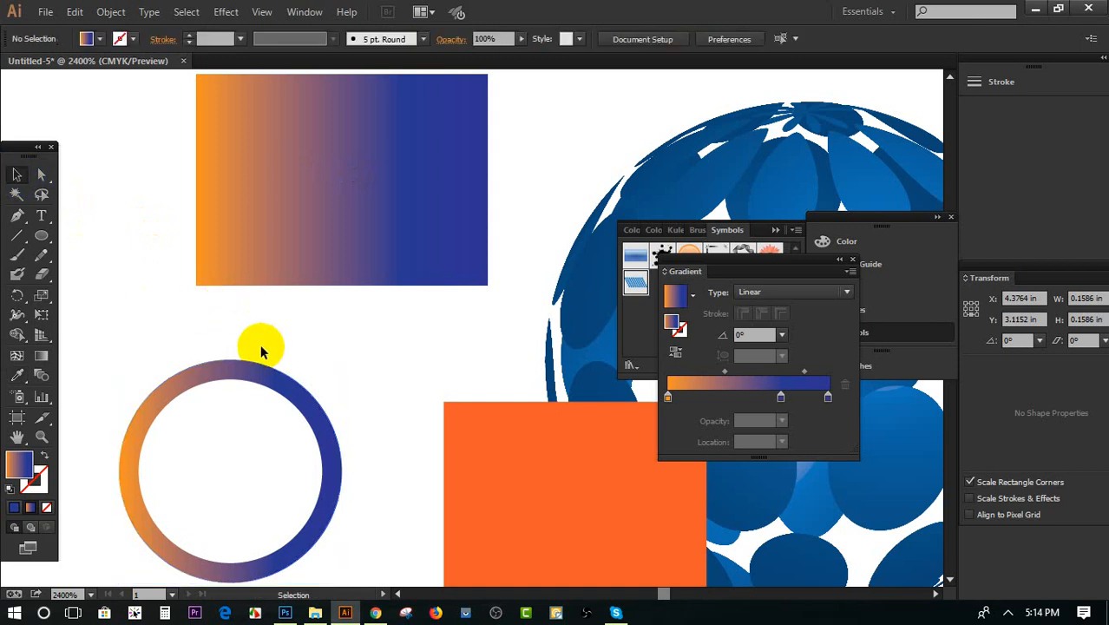
# Try the orange rectangle's solid fill on the ring with the Eyedropper, and resample the upper rectangle's linear gradient
pyautogui.scroll(-3, 264, 334)
pyautogui.click(316, 180)
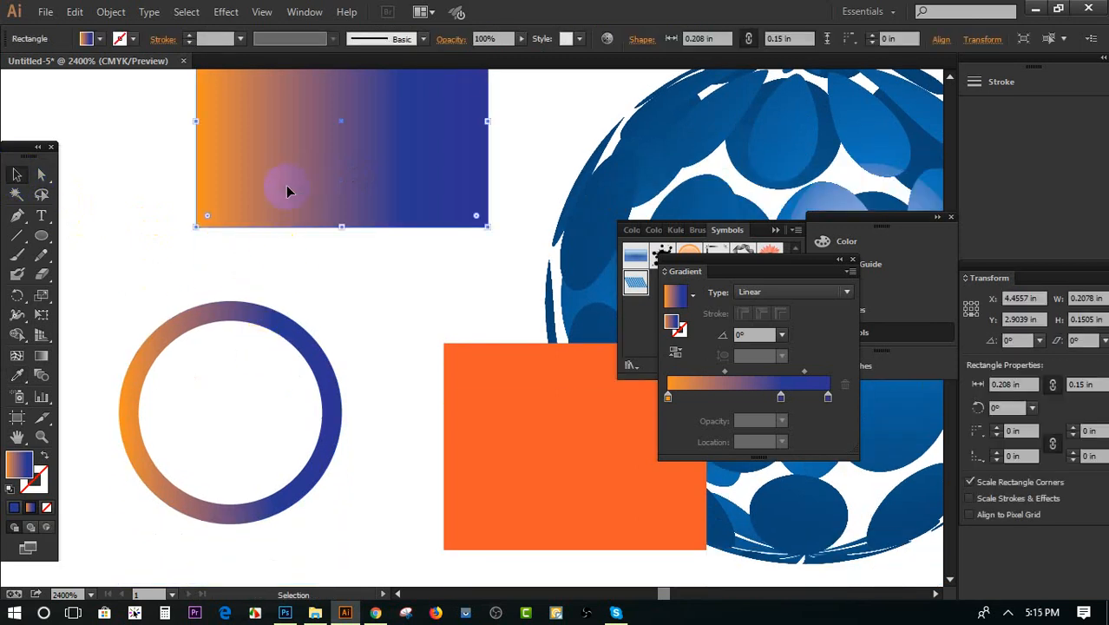
pyautogui.click(232, 325)
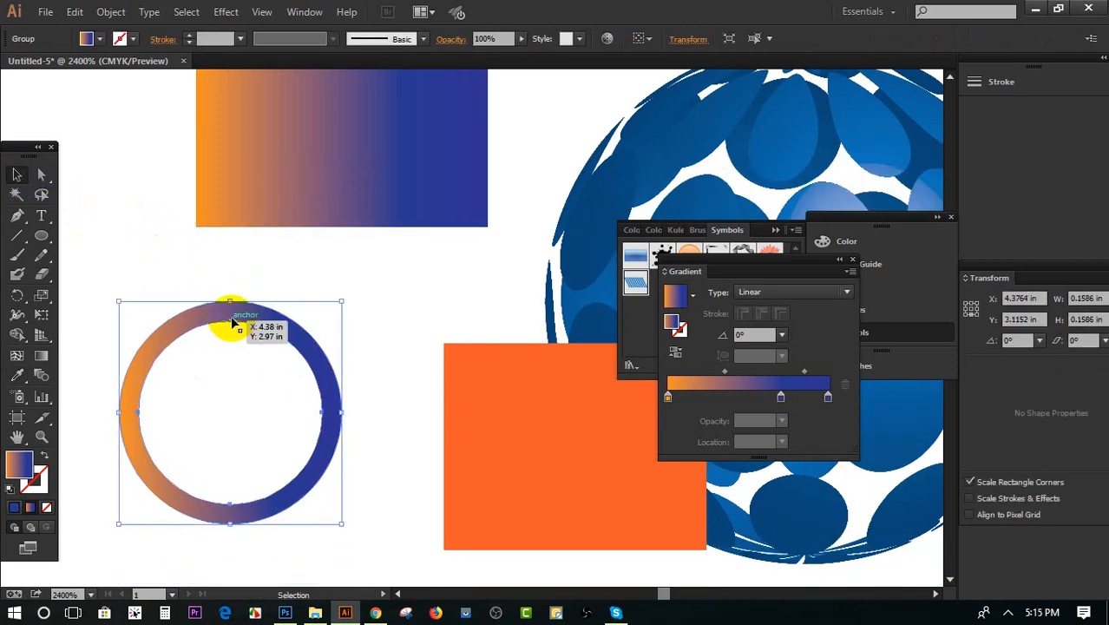
pyautogui.click(17, 375)
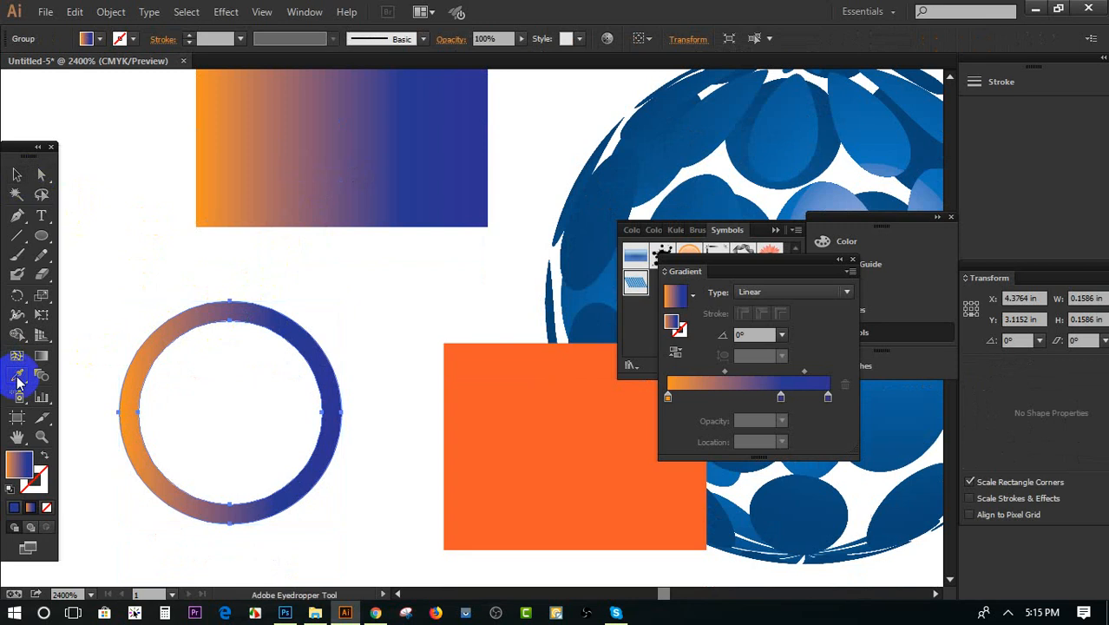
pyautogui.click(242, 121)
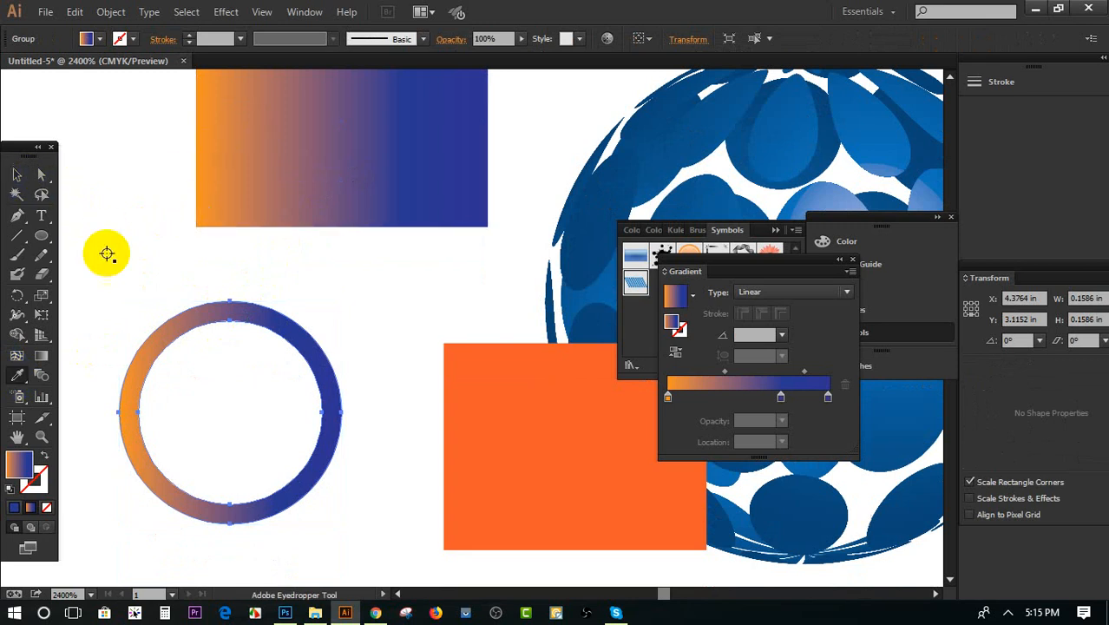
pyautogui.click(498, 385)
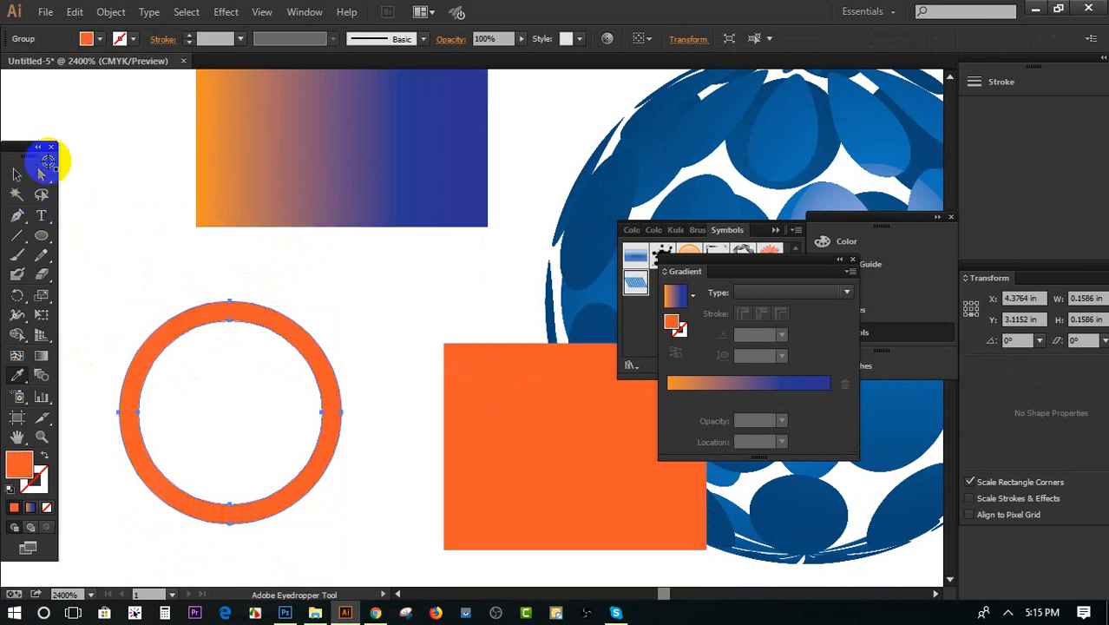
pyautogui.click(236, 143)
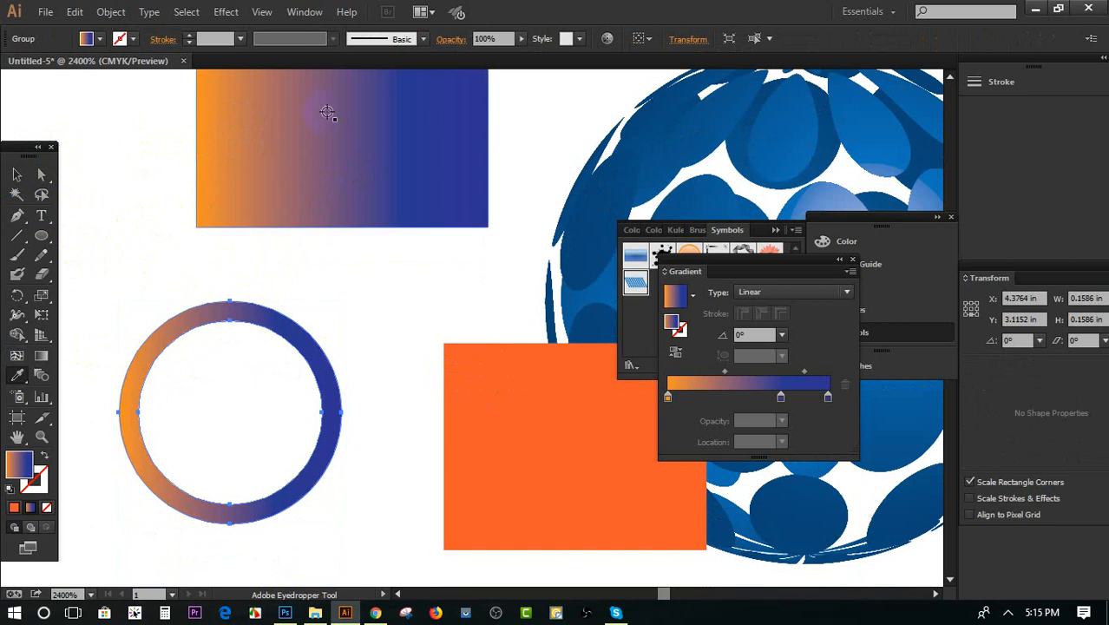
# Move the ring up over the gradient rectangle's left side, and move the orange rectangle left, clear of the sphere
pyautogui.click(16, 175)
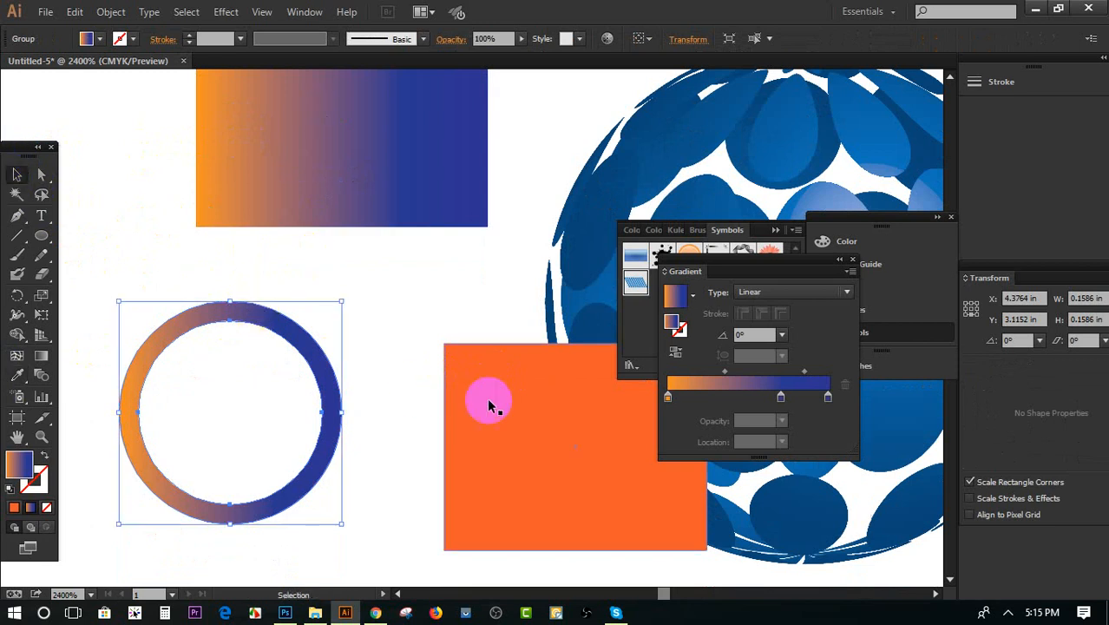
pyautogui.moveTo(258, 320); pyautogui.dragTo(267, 107)
pyautogui.moveTo(477, 447); pyautogui.dragTo(282, 459)
# Add three vertical gradient mesh lines to the orange rectangle from points along its upper edge
pyautogui.click(17, 354)
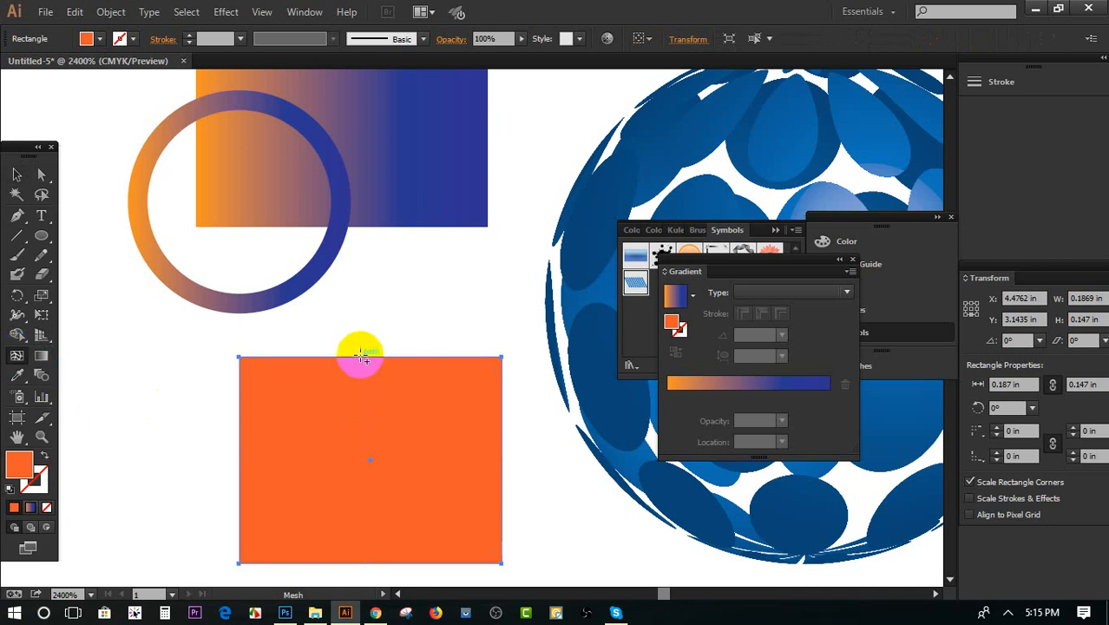
pyautogui.click(361, 356)
pyautogui.click(395, 357)
pyautogui.click(450, 357)
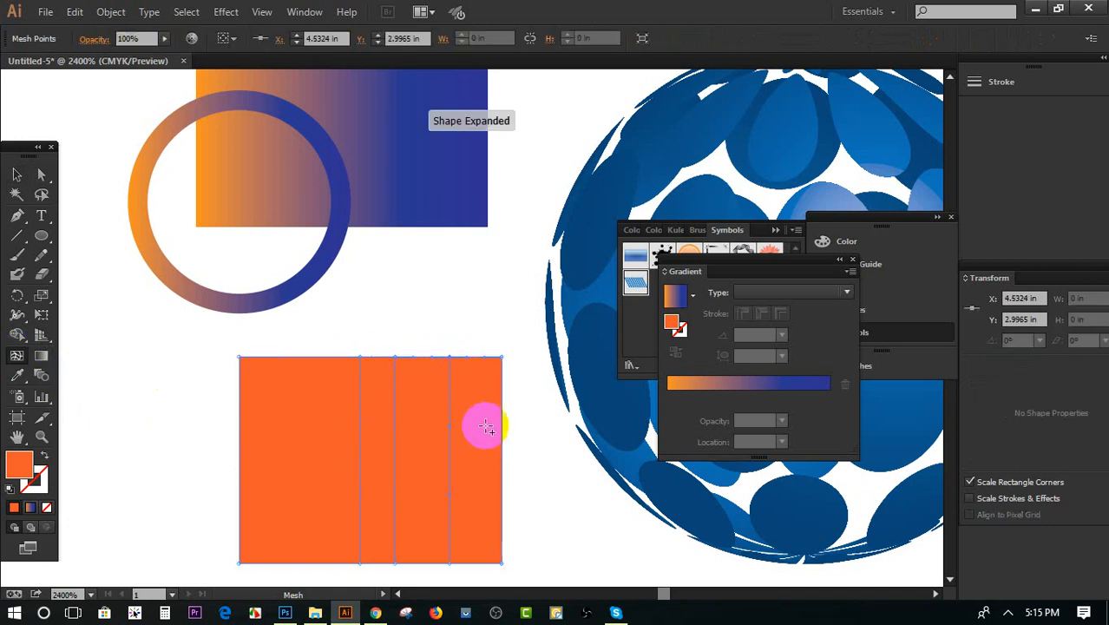
# Add six horizontal mesh lines to the orange rectangle from points along its right edge
pyautogui.click(500, 395)
pyautogui.click(501, 431)
pyautogui.click(501, 464)
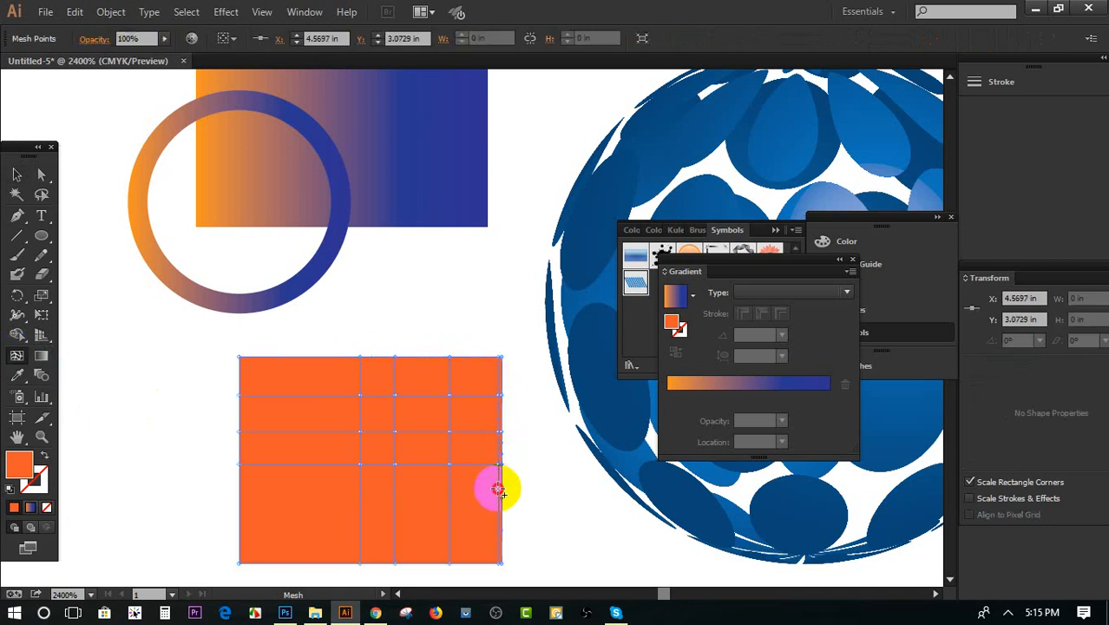
pyautogui.click(499, 487)
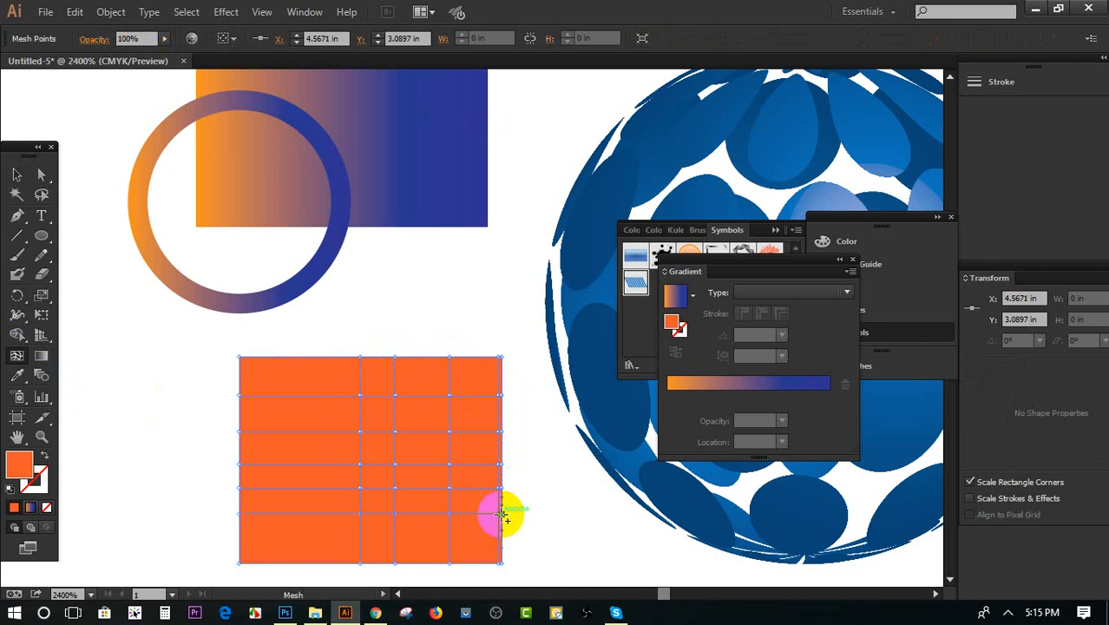
pyautogui.click(495, 534)
# Add three more mesh points in the left half of the orange rectangle to make its grid denser
pyautogui.click(329, 447)
pyautogui.click(307, 396)
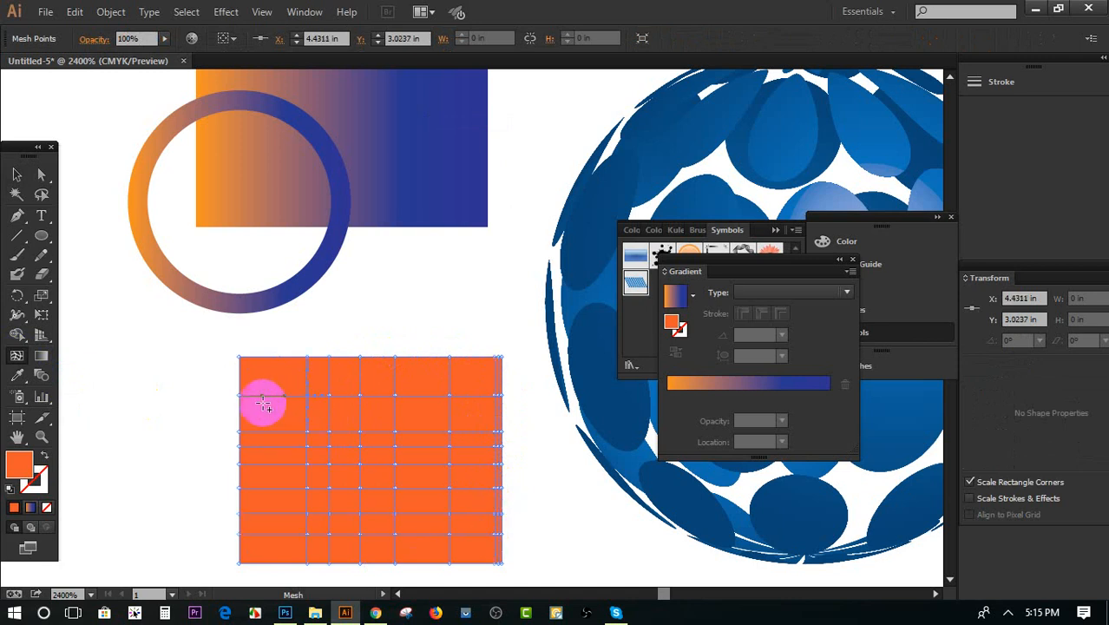
pyautogui.click(260, 403)
# Move a mesh point in the orange rectangle's upper-left area left to about X 4.41 in, Y 3.05 in
pyautogui.keyDown('alt'); pyautogui.scroll(3, 324, 415); pyautogui.keyUp('alt')
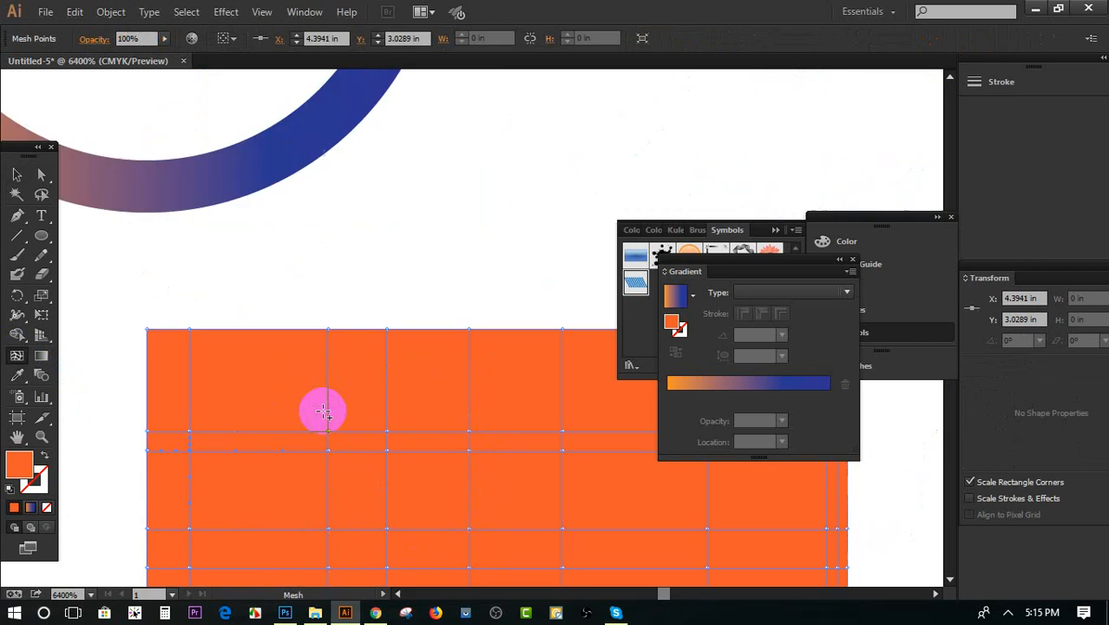
pyautogui.scroll(-5, 323, 406)
pyautogui.click(17, 181)
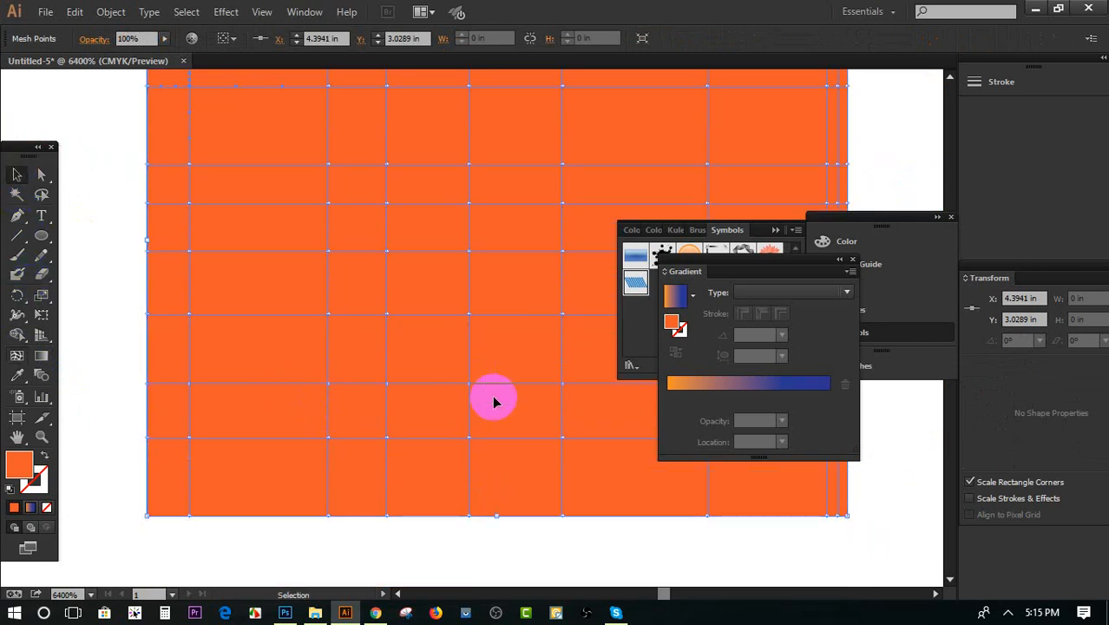
pyautogui.scroll(3, 496, 395)
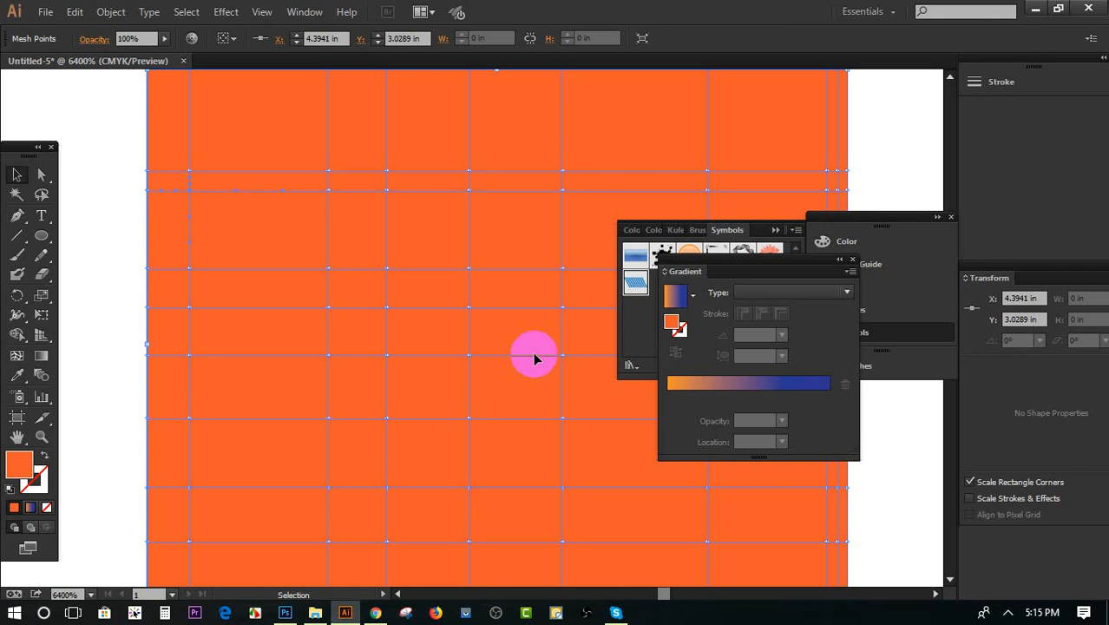
pyautogui.scroll(3, 534, 357)
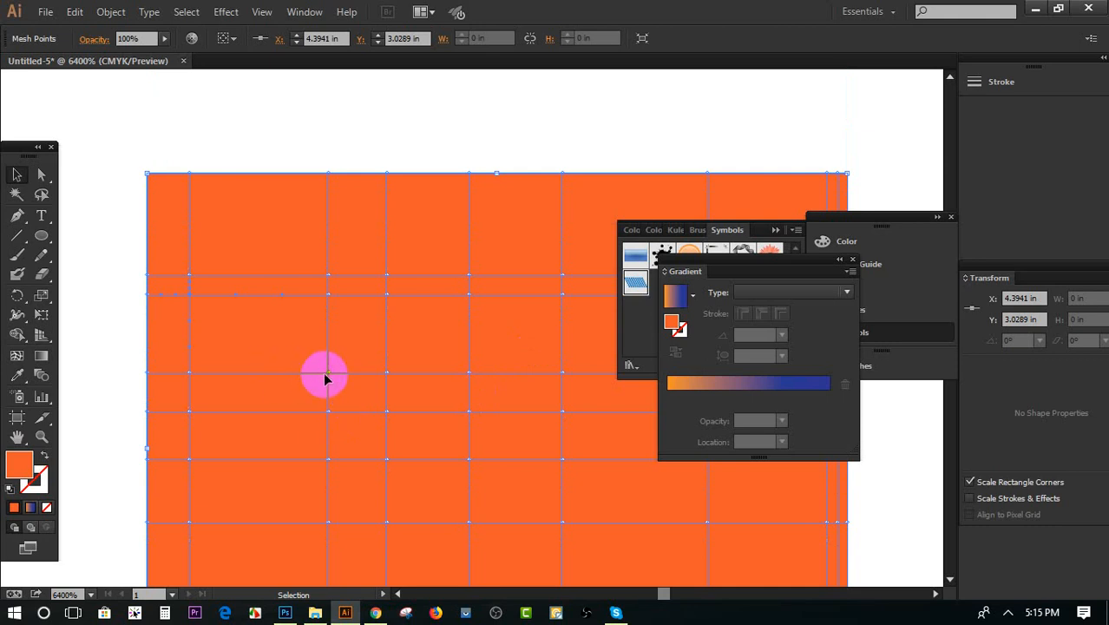
pyautogui.click(41, 173)
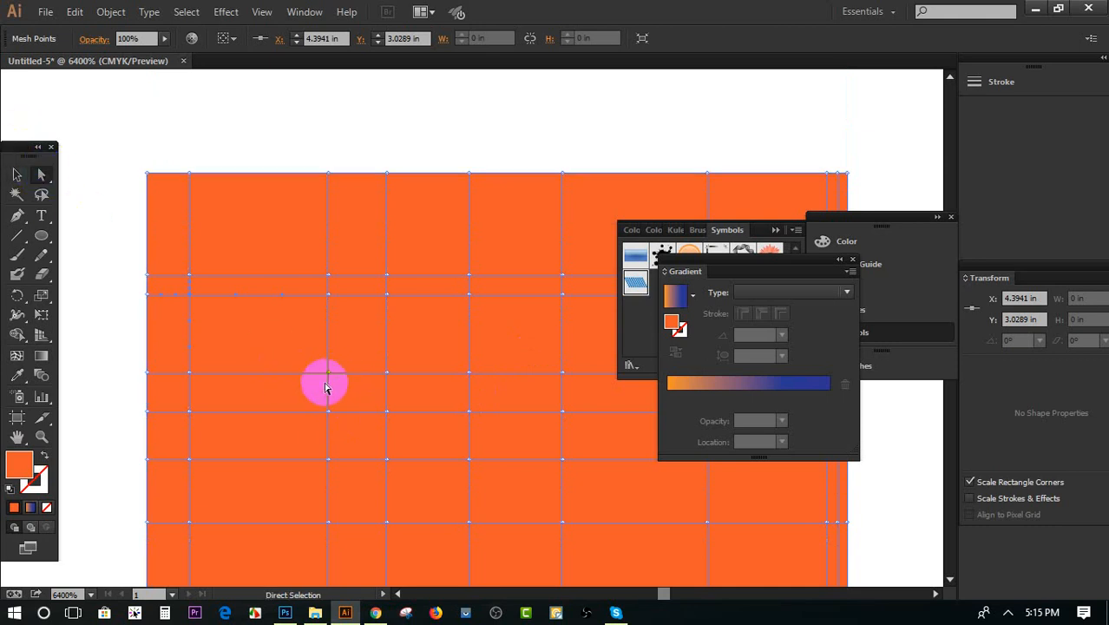
pyautogui.moveTo(327, 384); pyautogui.dragTo(250, 375)
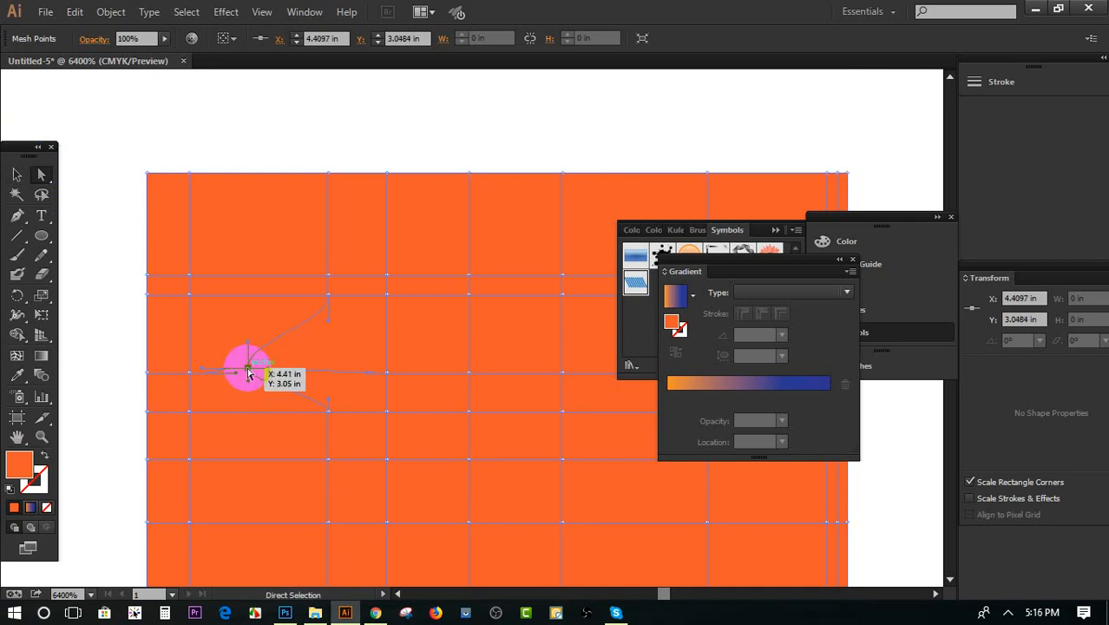
# Color the moved mesh point green 009933 and add another green mesh point on the same line just to its right
pyautogui.doubleClick(20, 465)
pyautogui.moveTo(497, 319); pyautogui.dragTo(525, 283)
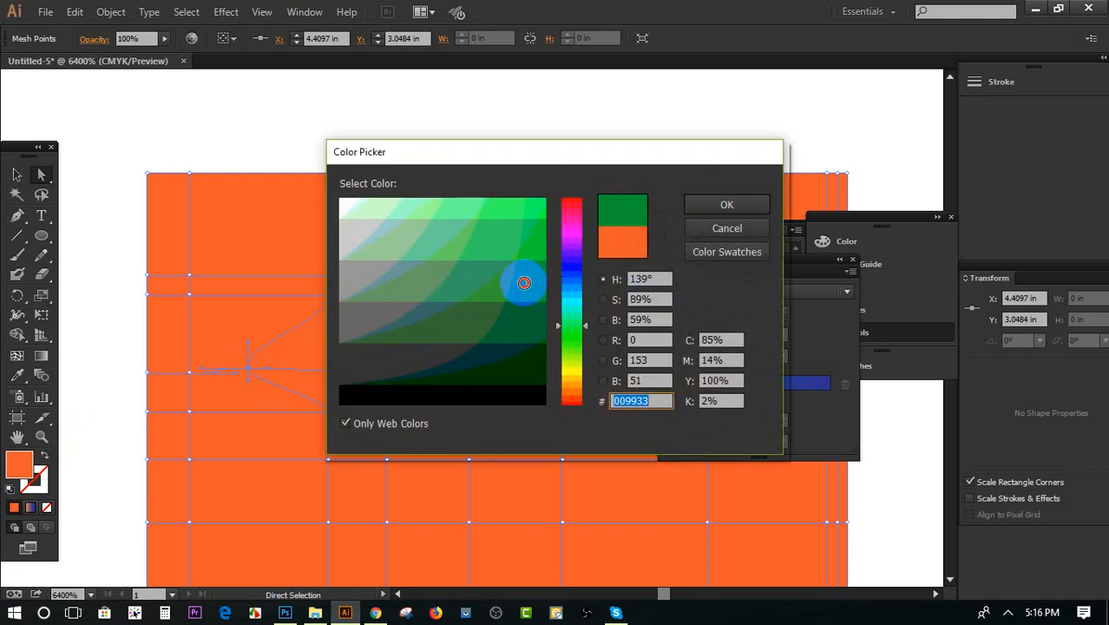
pyautogui.click(721, 205)
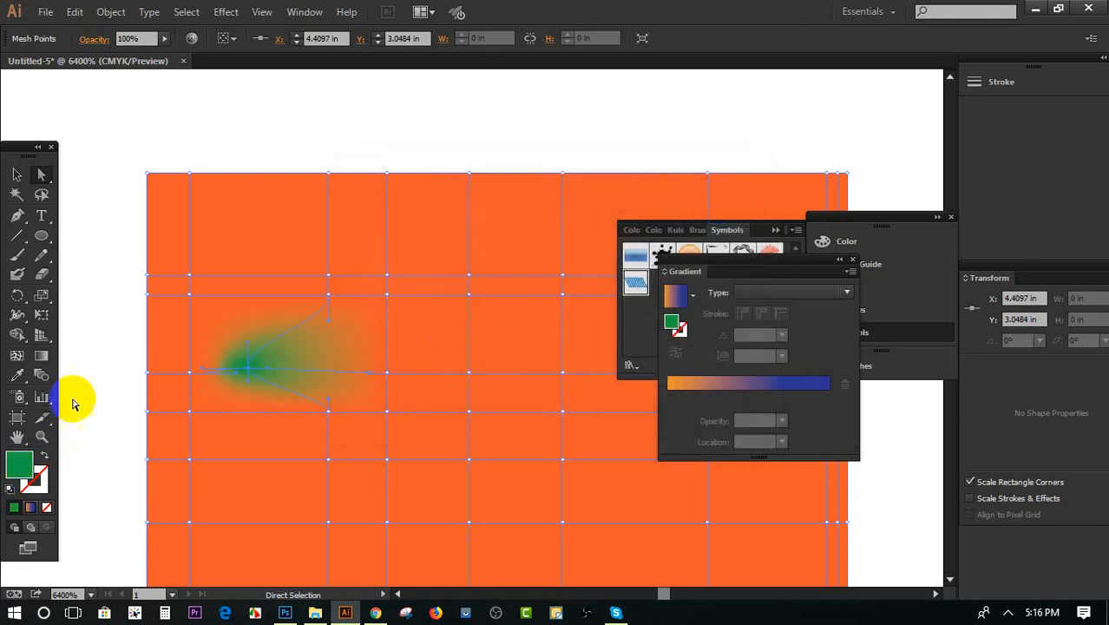
pyautogui.click(19, 354)
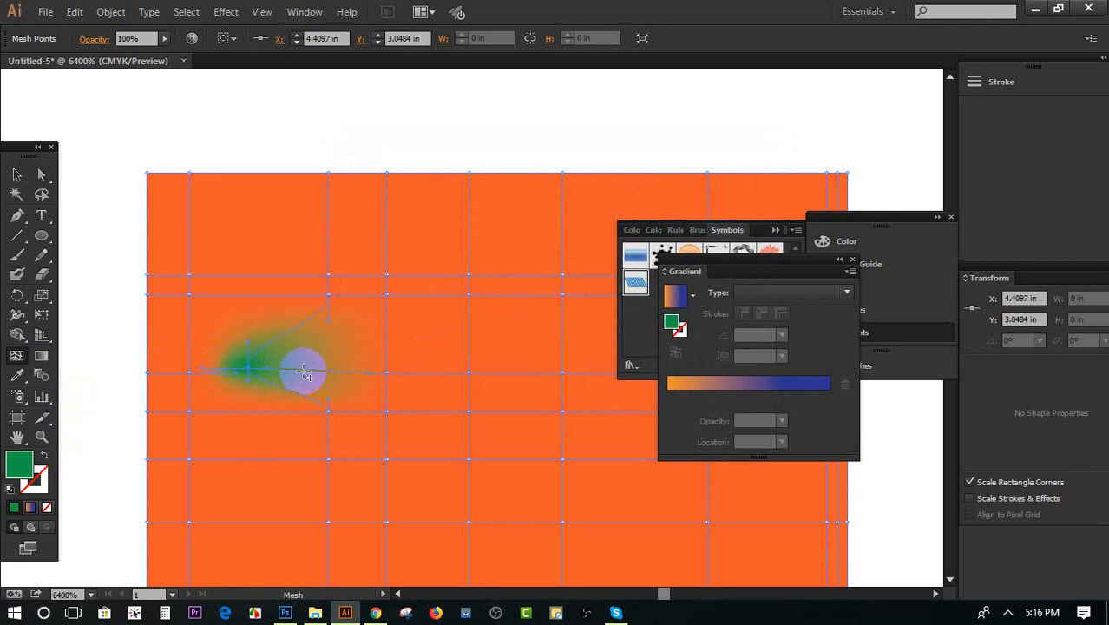
pyautogui.click(302, 371)
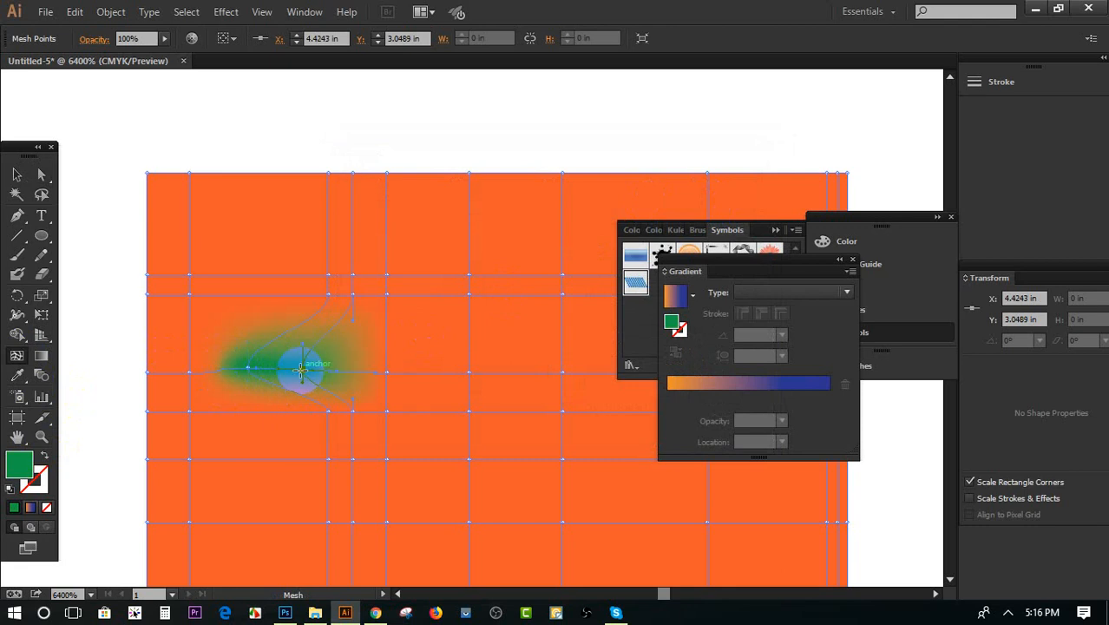
# Try to recolor a mesh point above the green area with 00CC33 in isolation mode, undo it and exit isolation
pyautogui.click(16, 175)
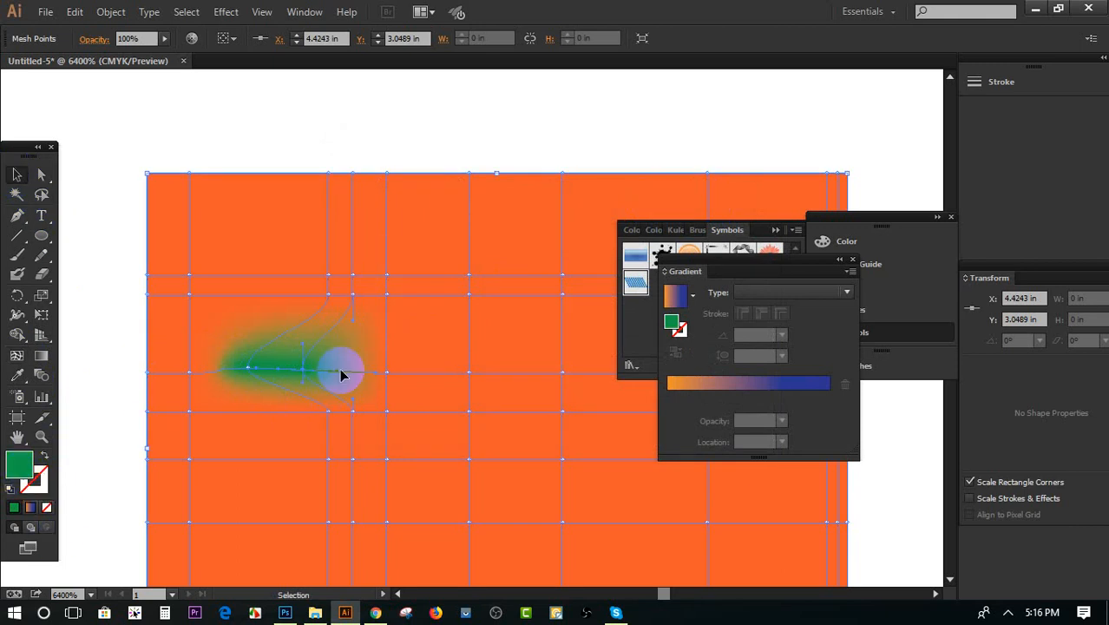
pyautogui.doubleClick(323, 294)
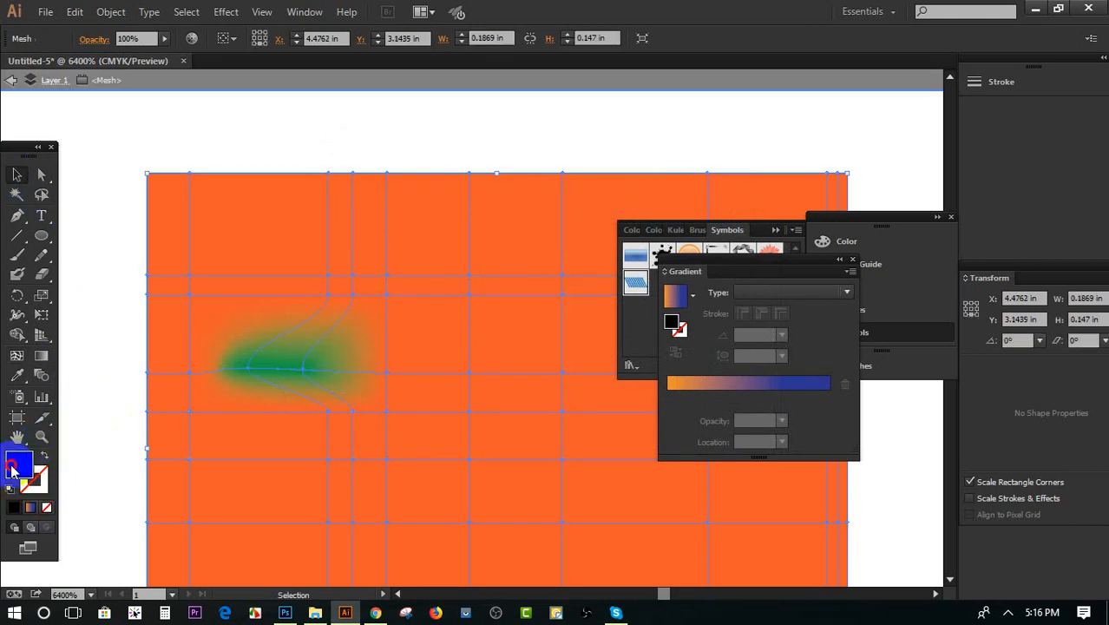
pyautogui.doubleClick(16, 460)
pyautogui.moveTo(442, 374)
pyautogui.mouseDown()
pyautogui.moveTo(508, 316)
pyautogui.moveTo(502, 279)
pyautogui.moveTo(543, 253)
pyautogui.mouseUp()
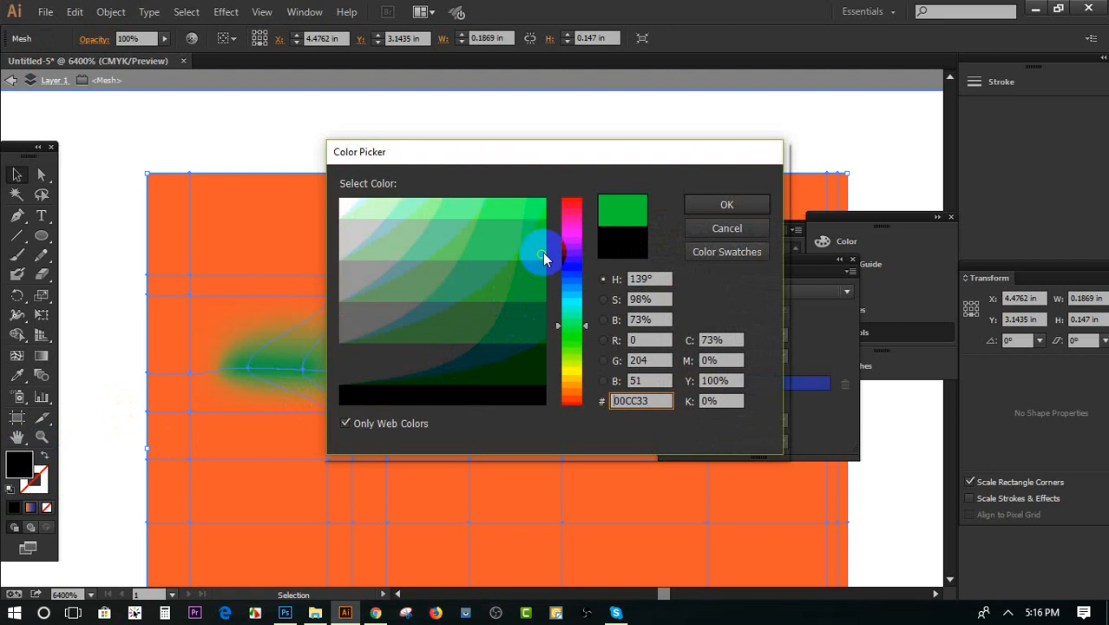
pyautogui.click(715, 212)
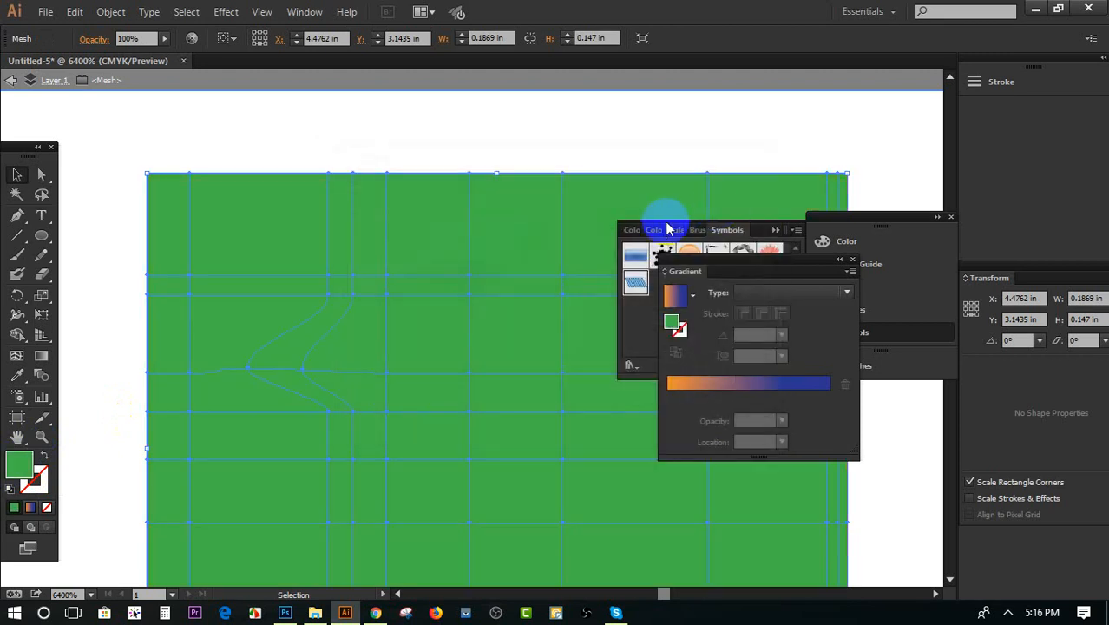
pyautogui.hotkey('ctrl', 'z')
pyautogui.click(11, 80)
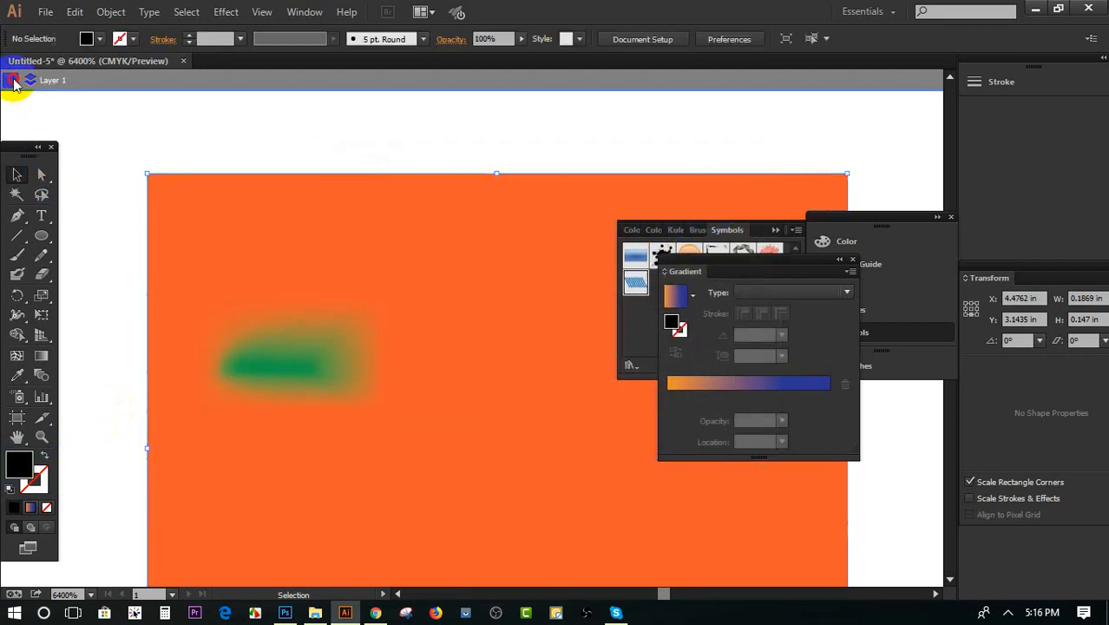
pyautogui.click(12, 81)
pyautogui.click(336, 338)
pyautogui.doubleClick(330, 297)
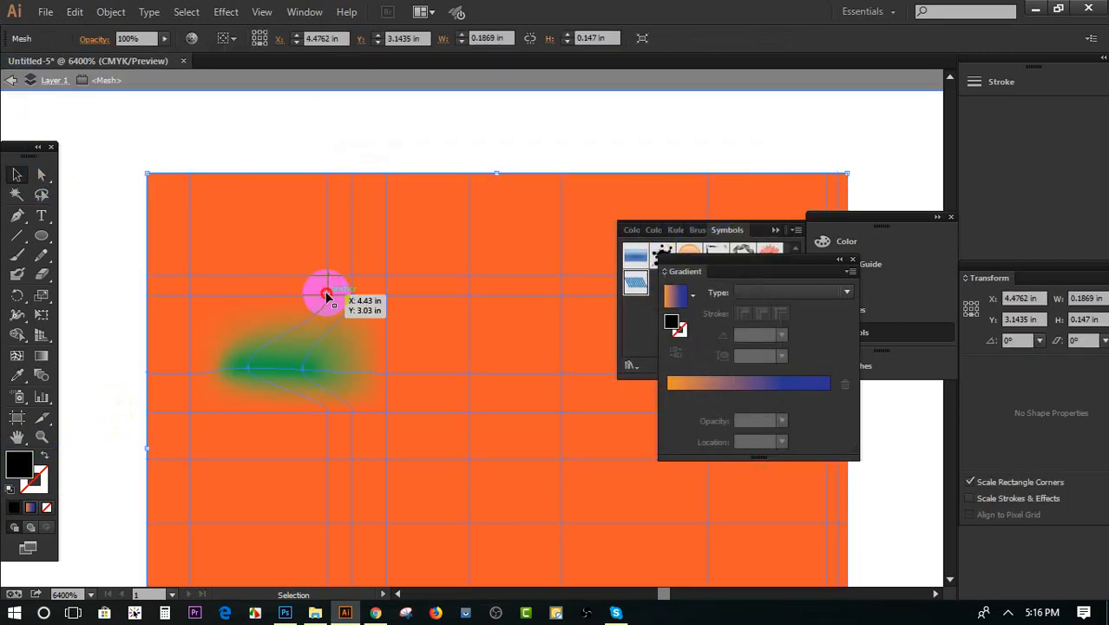
pyautogui.click(41, 175)
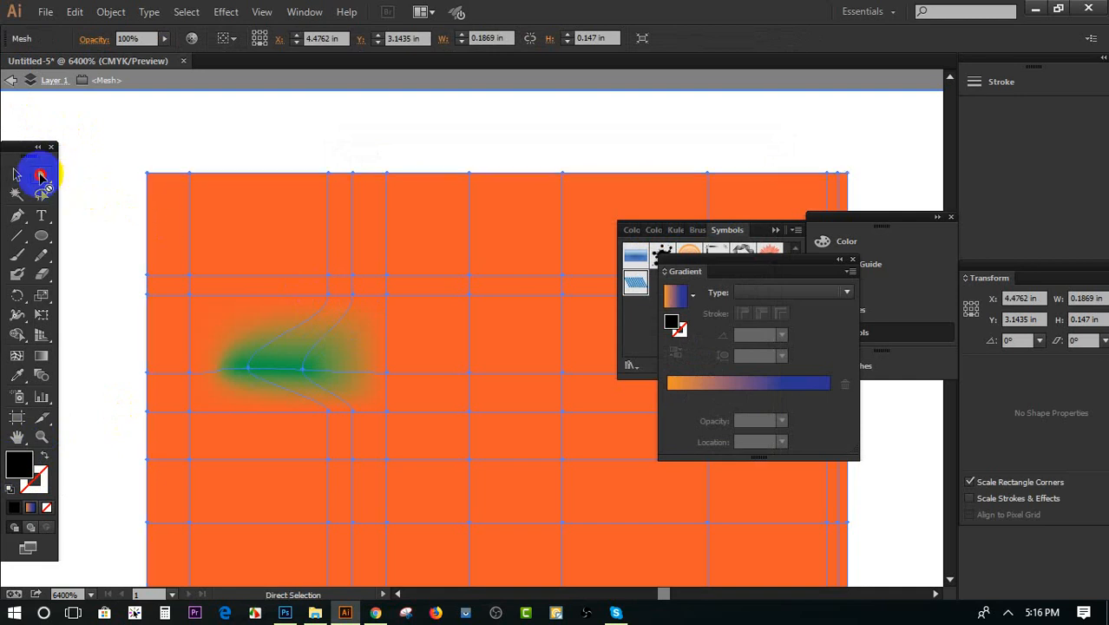
pyautogui.click(11, 81)
# Color the mesh point above and to the right of the green area light green 33FF66
pyautogui.click(230, 240)
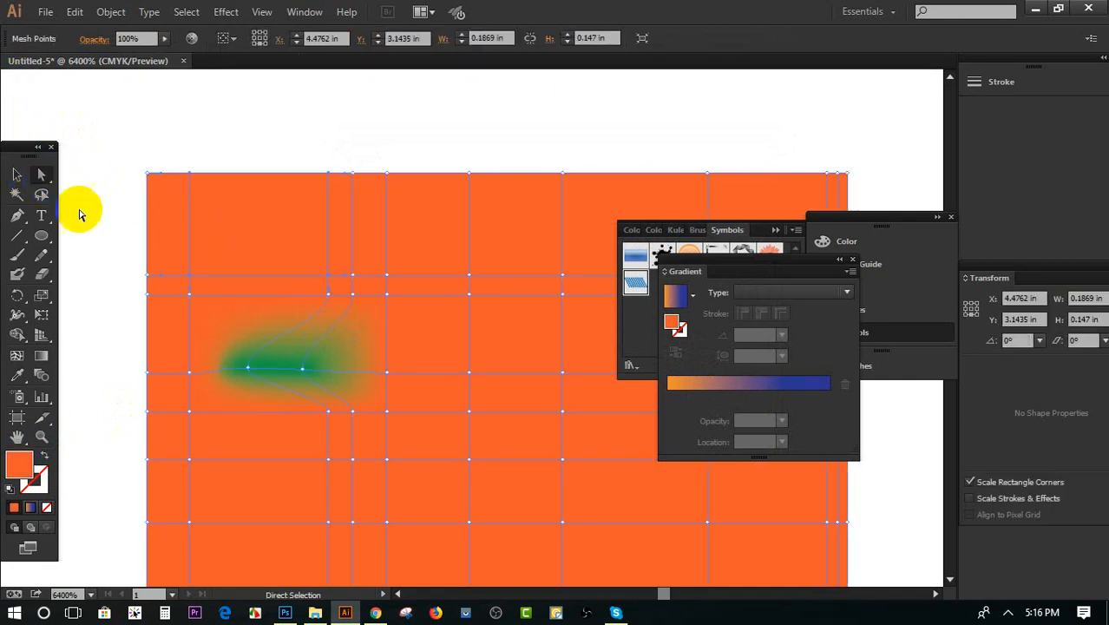
pyautogui.click(328, 297)
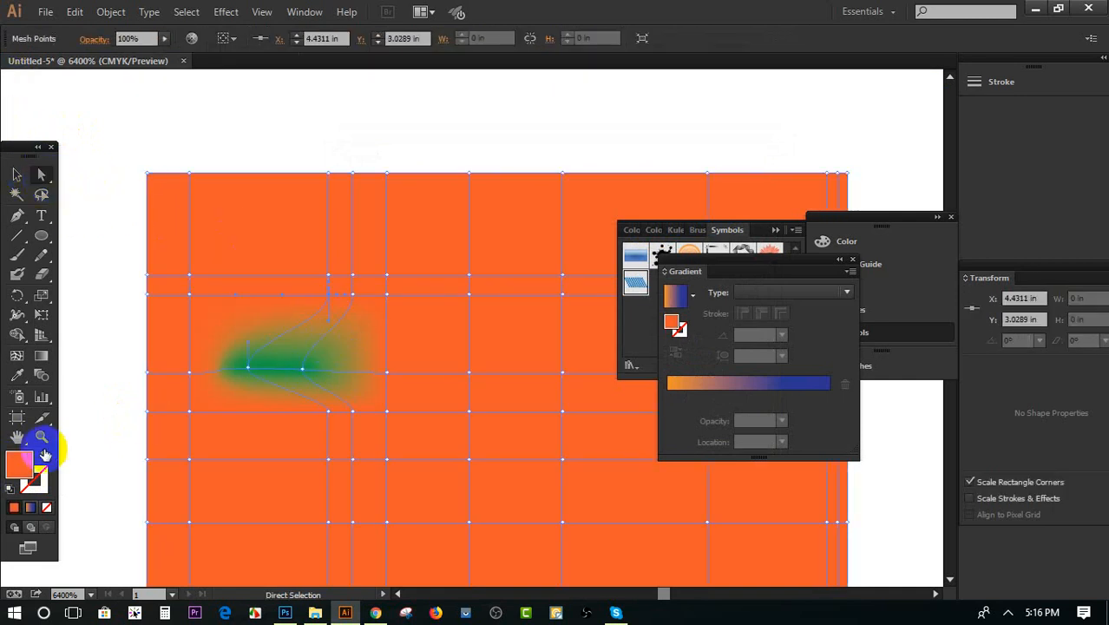
pyautogui.doubleClick(19, 464)
pyautogui.click(540, 217)
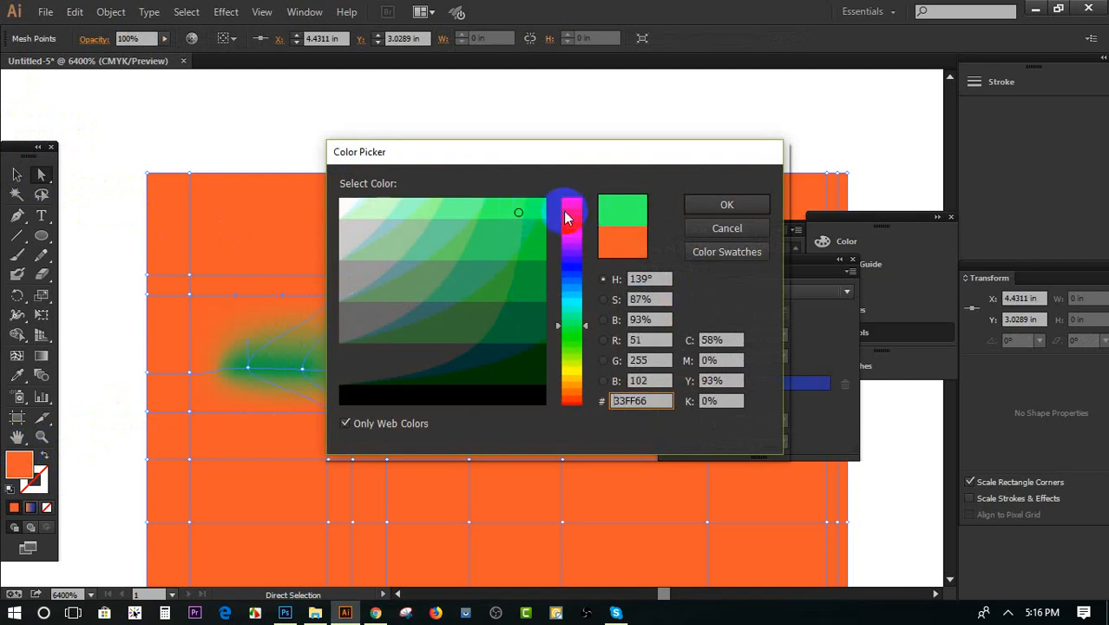
pyautogui.click(723, 207)
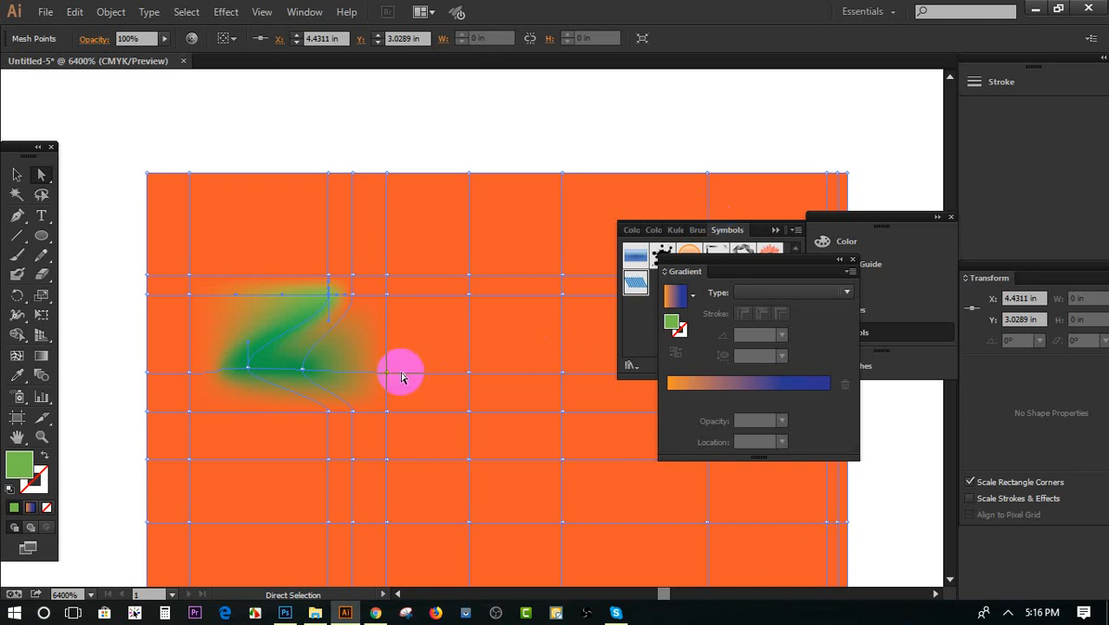
# Add two light green mesh points right of the green shape, the second higher and farther right than the first
pyautogui.scroll(-3, 404, 369)
pyautogui.click(16, 355)
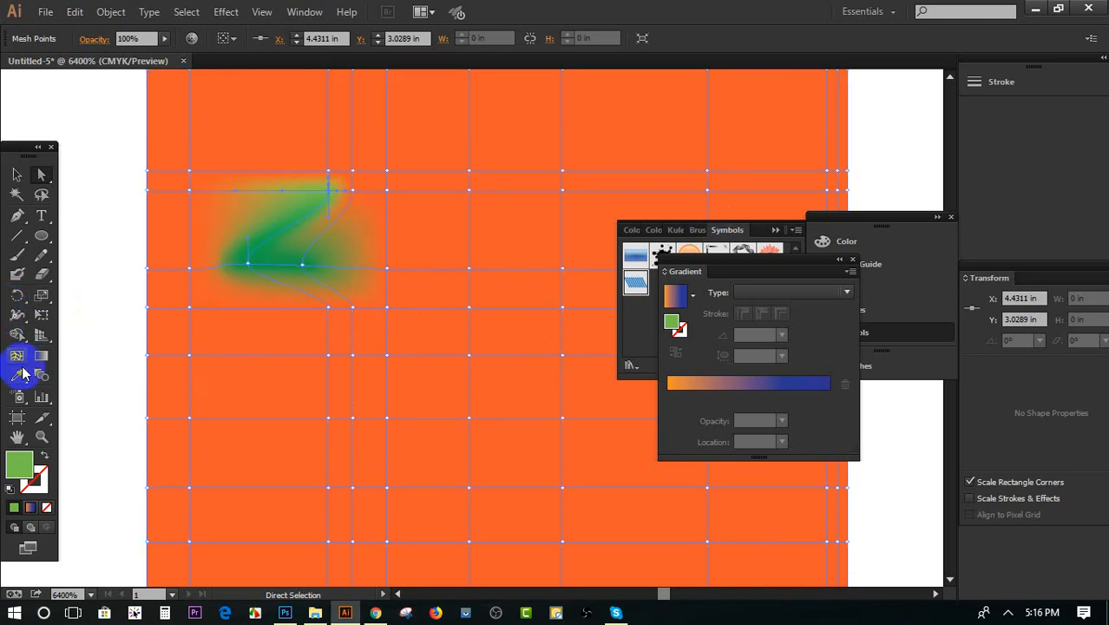
pyautogui.click(425, 276)
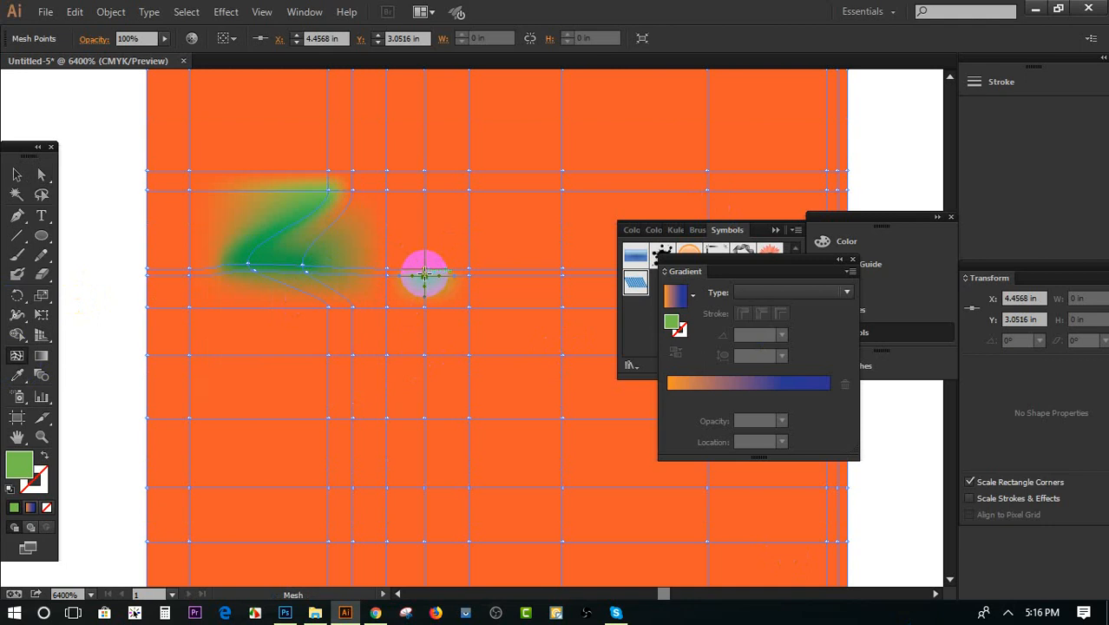
pyautogui.click(510, 187)
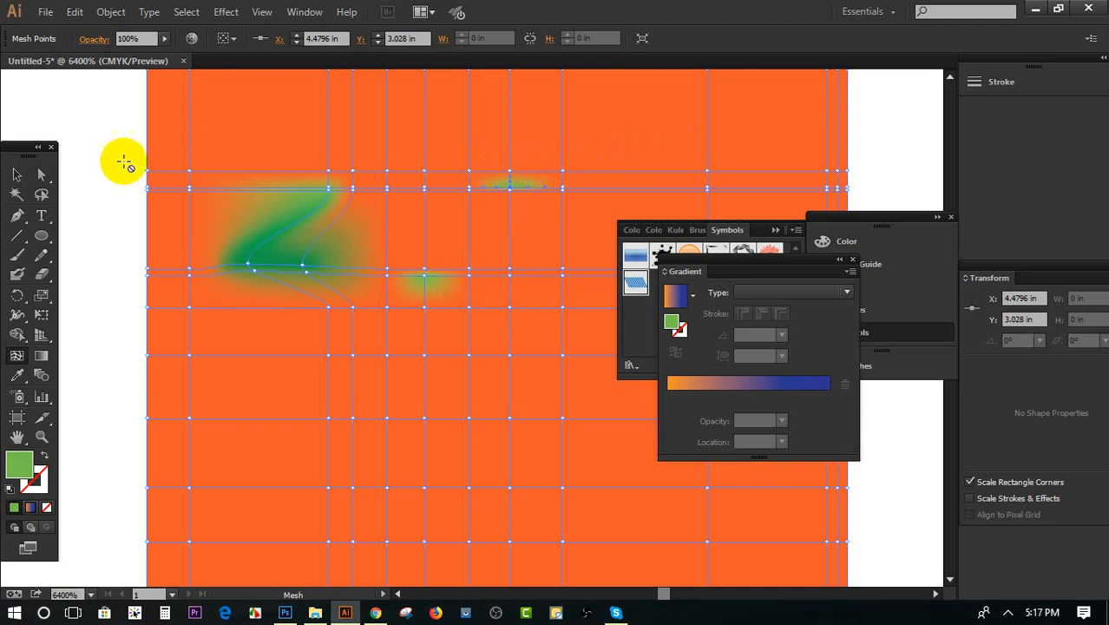
pyautogui.click(11, 177)
pyautogui.scroll(4, 579, 289)
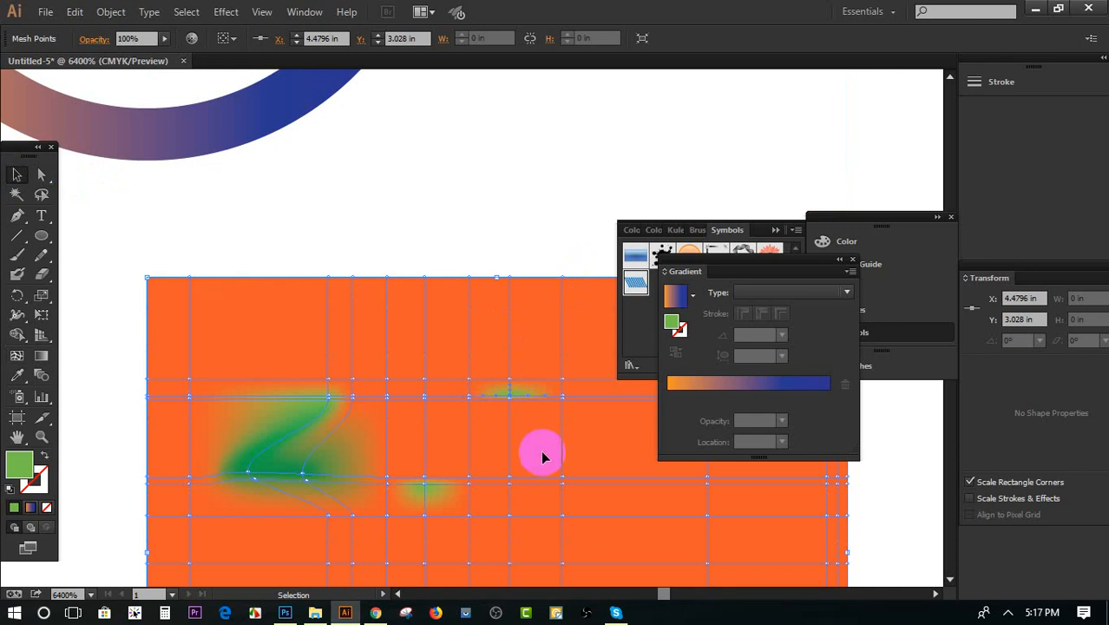
pyautogui.doubleClick(564, 479)
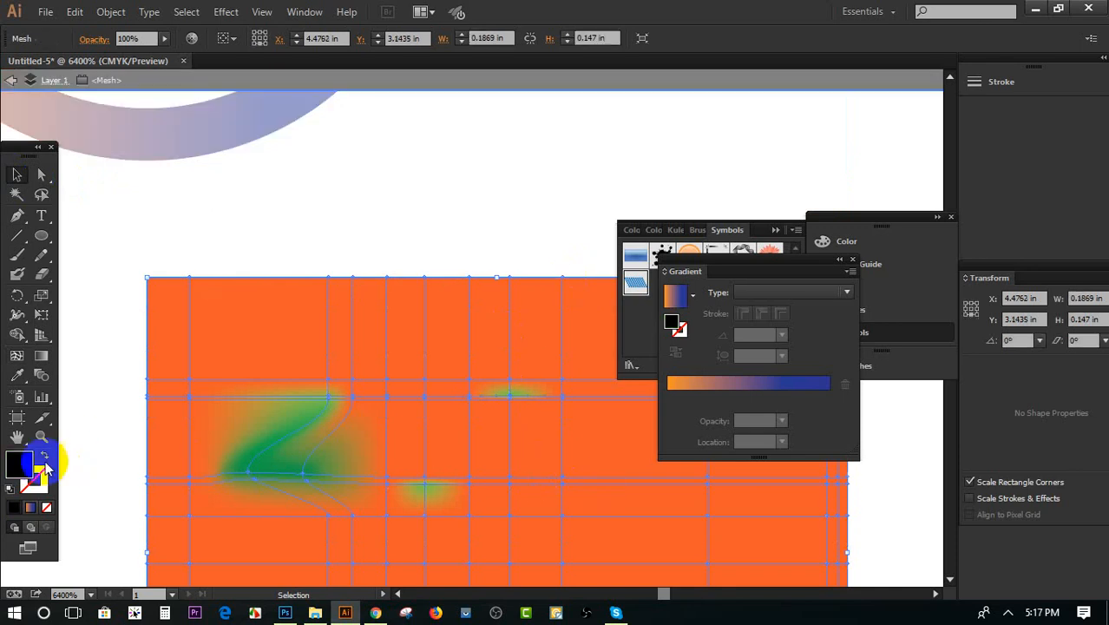
pyautogui.click(11, 80)
# Color the mesh point right of the two light green spots, at X 4.4936 in, Y 3.0498 in, very dark green
pyautogui.click(41, 174)
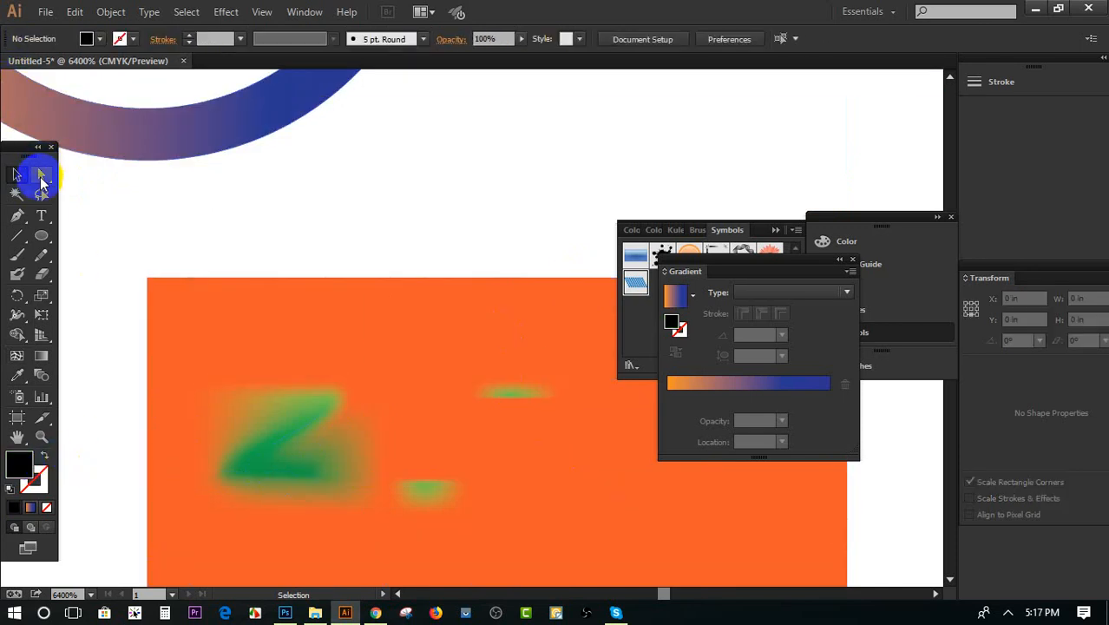
pyautogui.scroll(-4, 599, 429)
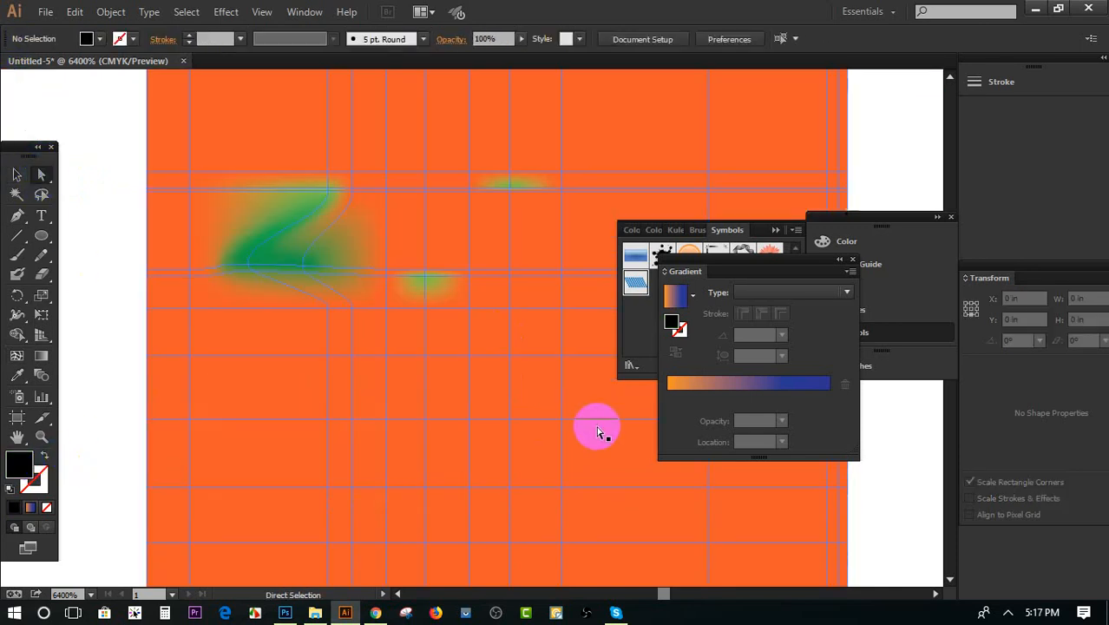
pyautogui.click(564, 271)
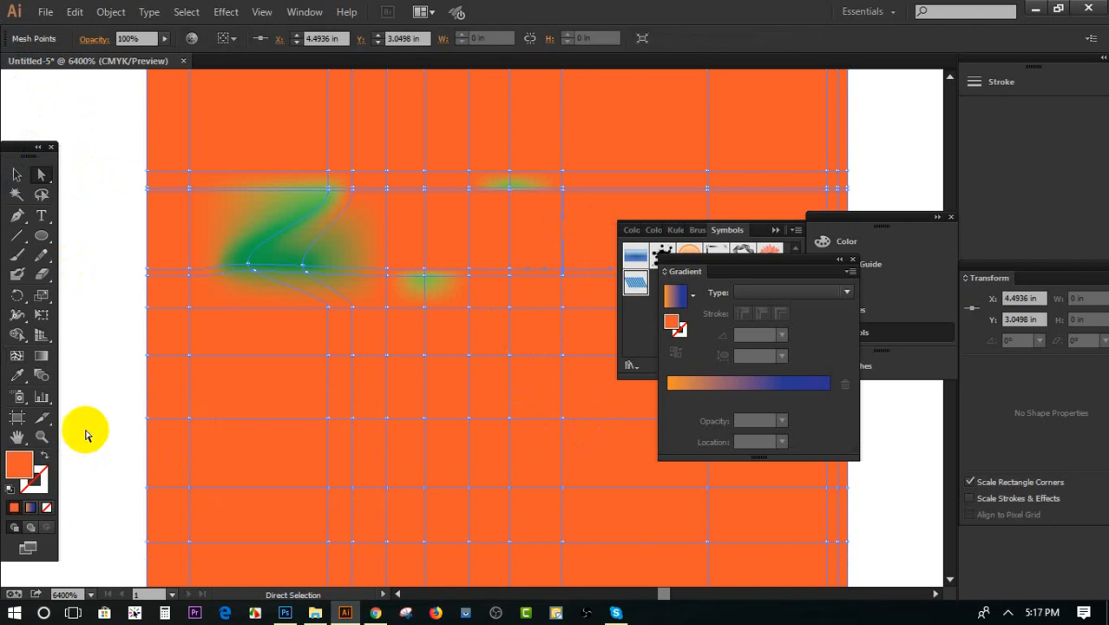
pyautogui.doubleClick(20, 464)
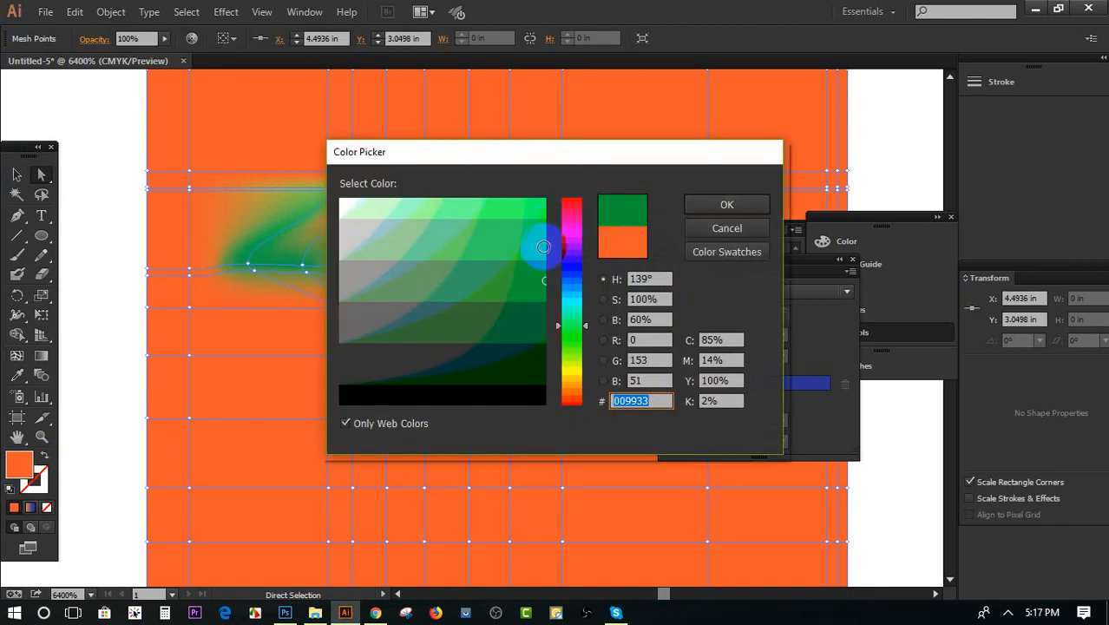
pyautogui.click(527, 365)
# Delete the dark green mesh point, followed by the entire gradient mesh rectangle
pyautogui.scroll(-3, 607, 235)
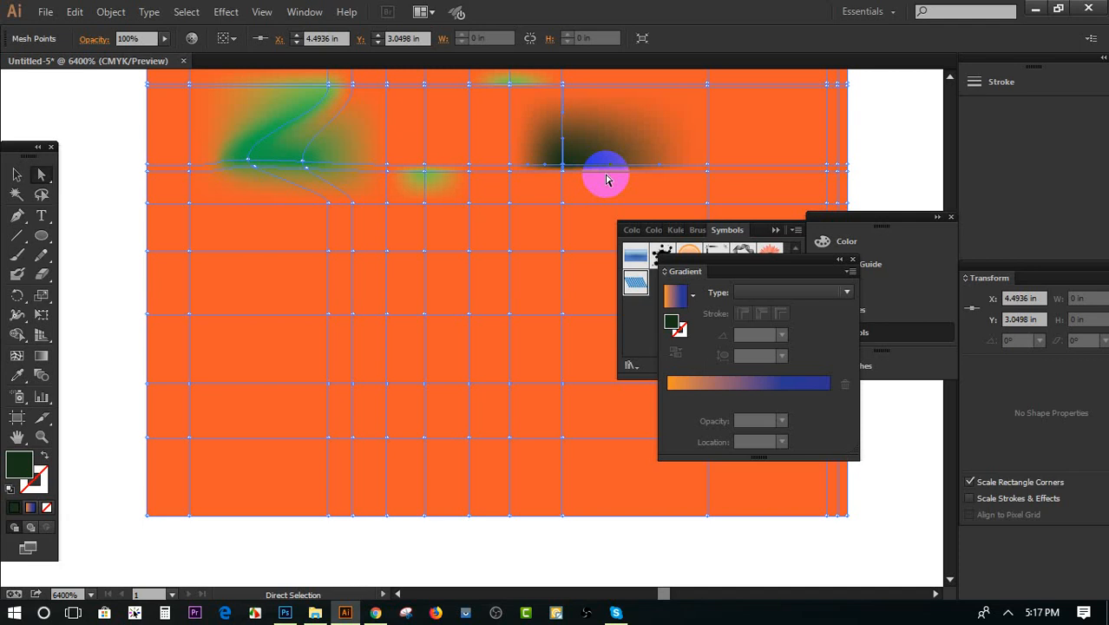
pyautogui.click(17, 175)
pyautogui.click(287, 302)
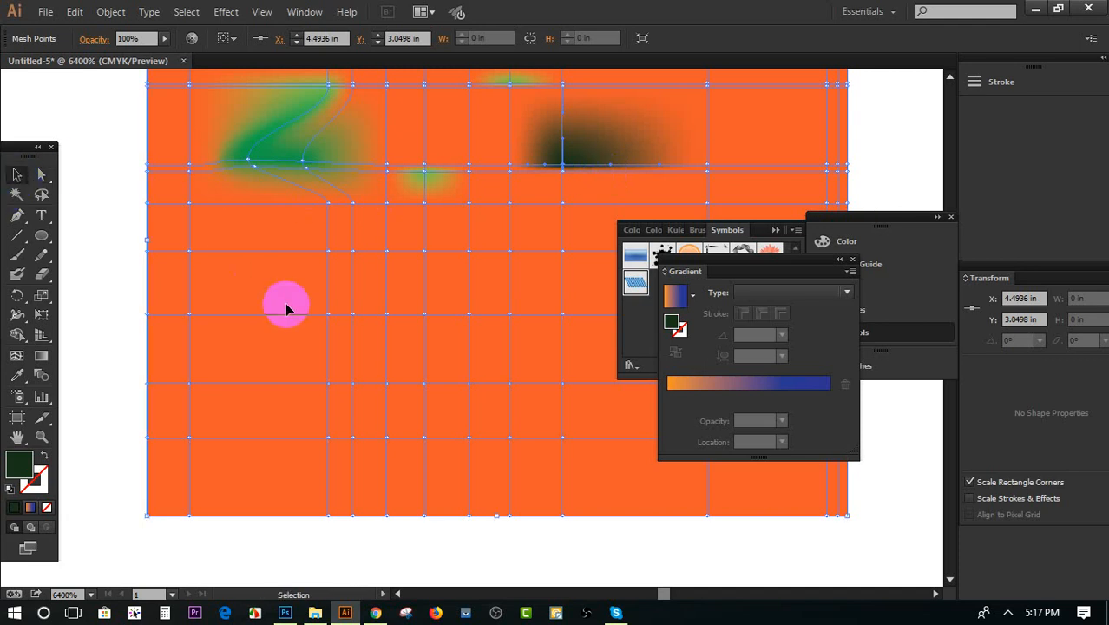
pyautogui.scroll(3, 286, 308)
pyautogui.press('Delete')
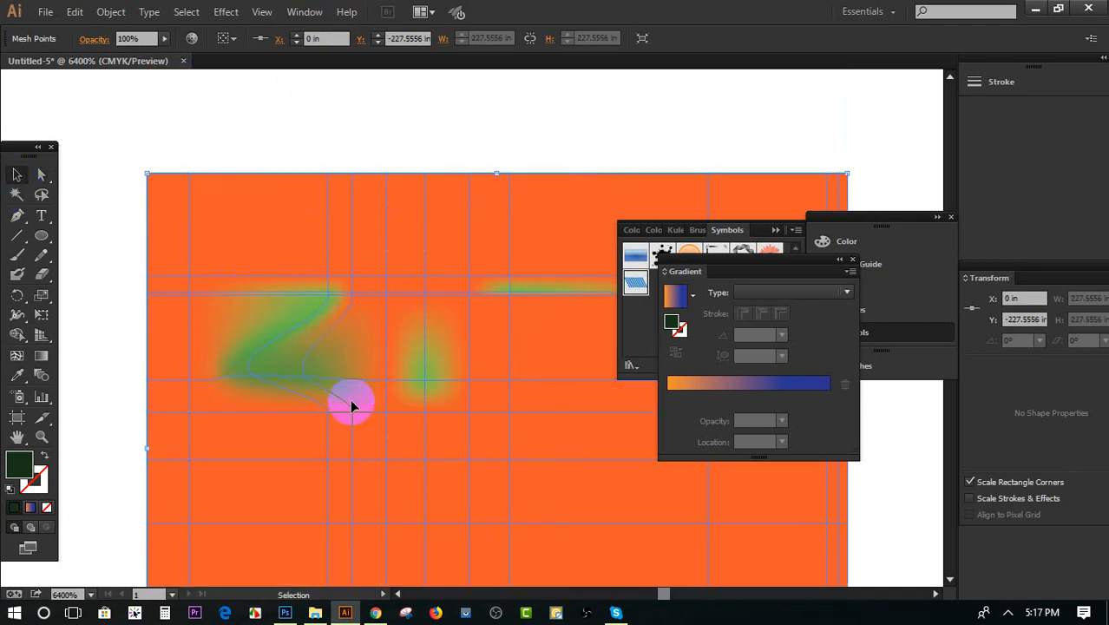
pyautogui.click(358, 393)
pyautogui.press('Delete')
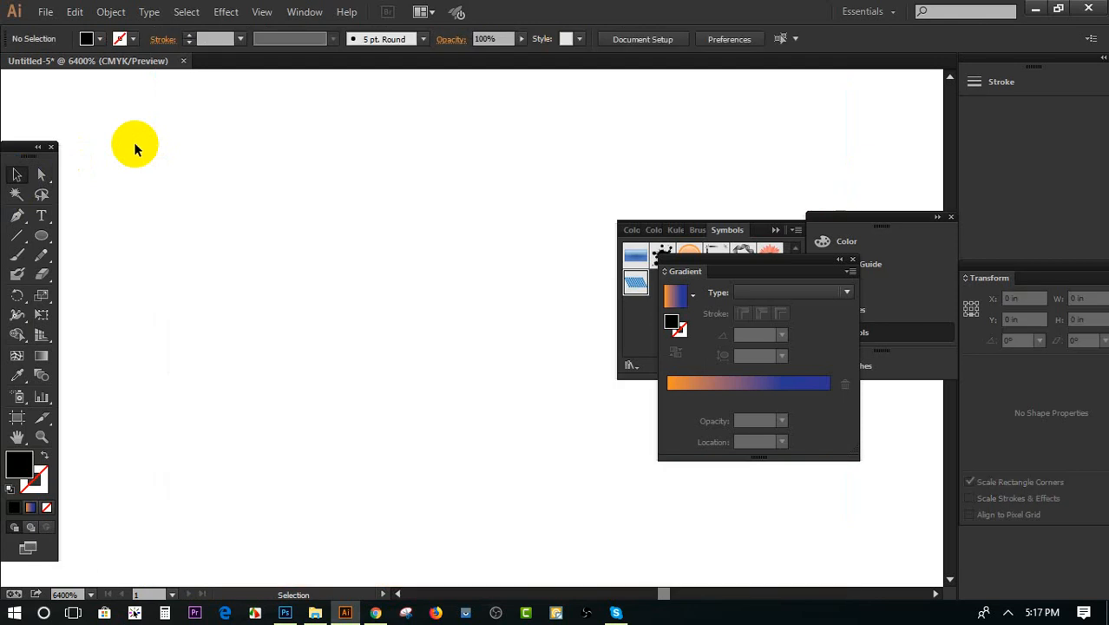
pyautogui.scroll(-1, 328, 228)
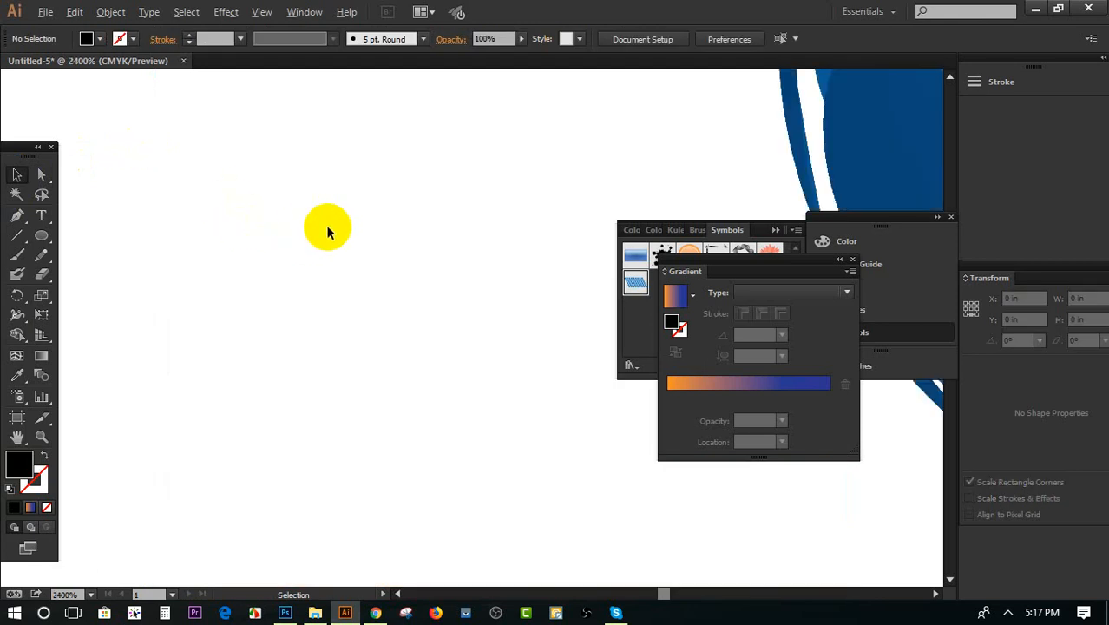
# Draw a rectangle about 0.56 in wide and 0.41 in high below the gradient rectangle and the sphere
pyautogui.scroll(-2, 338, 226)
pyautogui.scroll(-1, 347, 222)
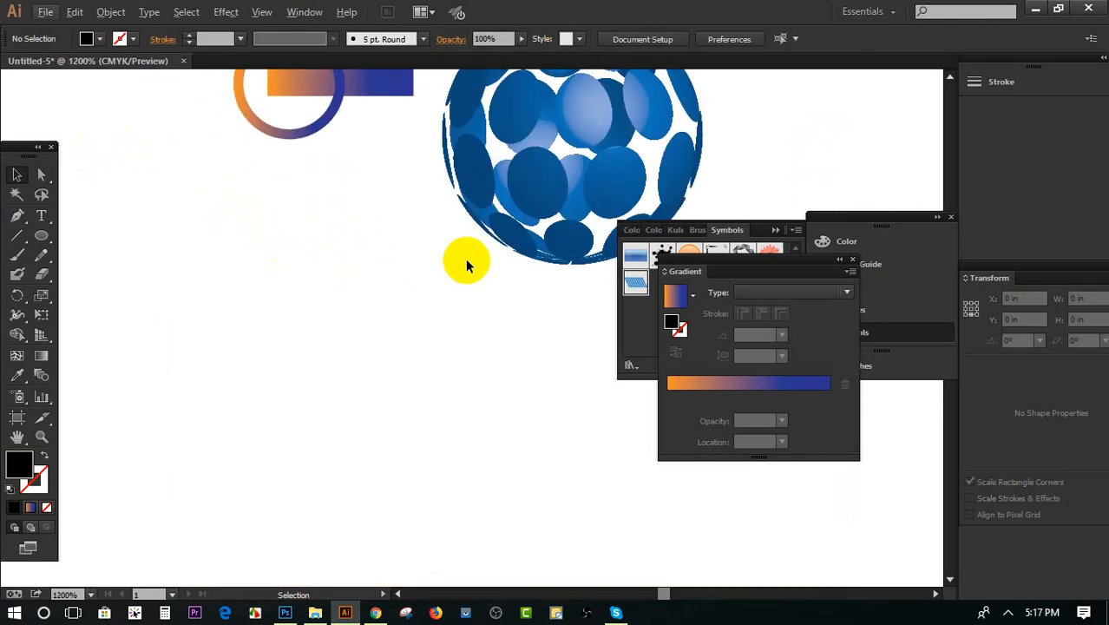
pyautogui.scroll(3, 469, 261)
pyautogui.scroll(-1, 472, 262)
pyautogui.scroll(-2, 374, 276)
pyautogui.scroll(1, 388, 278)
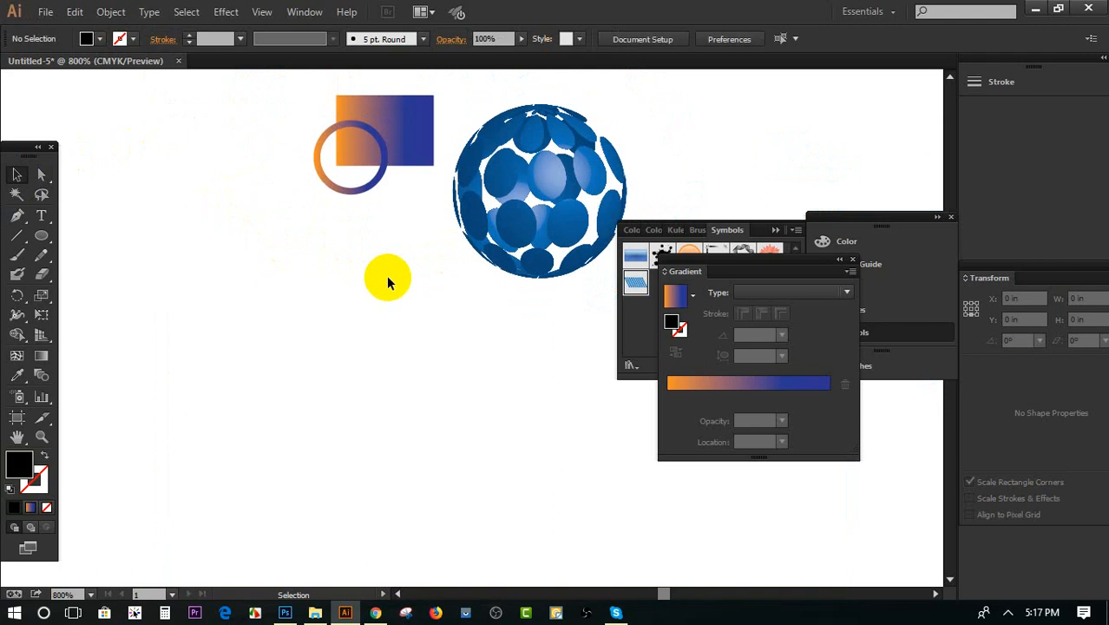
pyautogui.scroll(-2, 388, 279)
pyautogui.scroll(1, 79, 357)
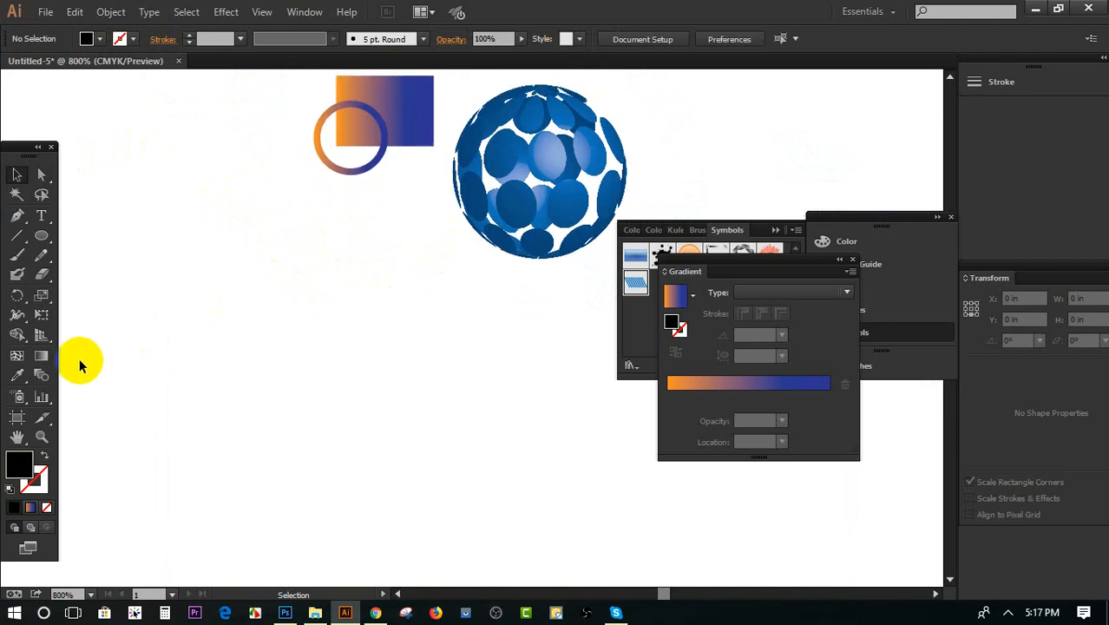
pyautogui.scroll(-1, 79, 358)
pyautogui.moveTo(38, 236); pyautogui.dragTo(110, 234)
pyautogui.moveTo(210, 216); pyautogui.dragTo(473, 406)
# Fill the new rectangle with light blue and move it slightly down and to the right
pyautogui.click(90, 38)
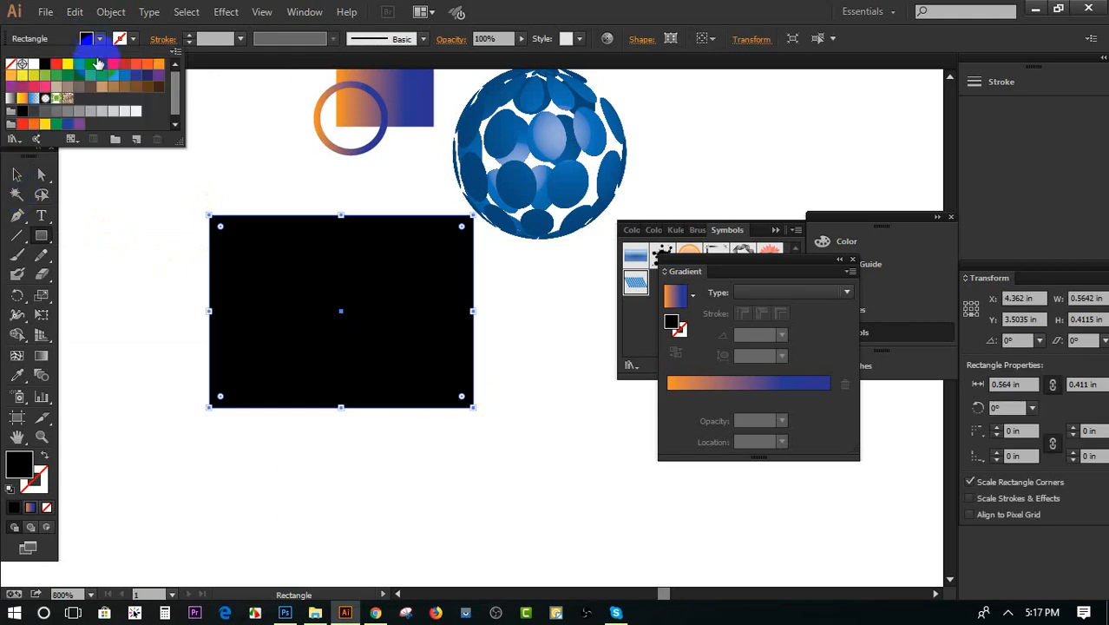
pyautogui.click(113, 76)
pyautogui.click(135, 219)
pyautogui.click(17, 174)
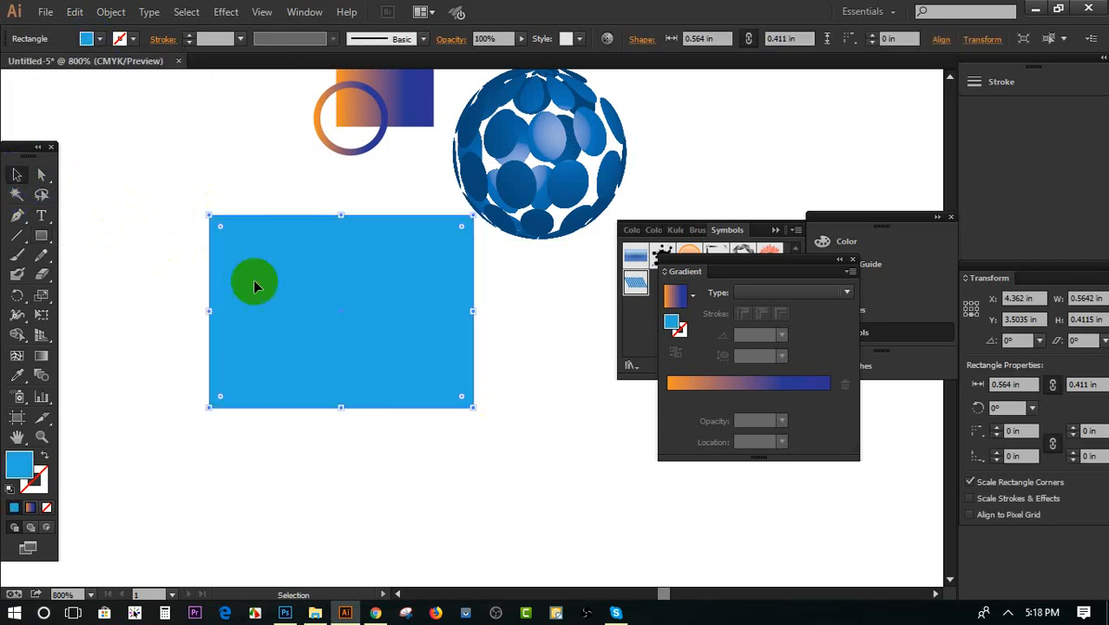
pyautogui.moveTo(292, 287); pyautogui.dragTo(301, 311)
pyautogui.scroll(-1, 302, 312)
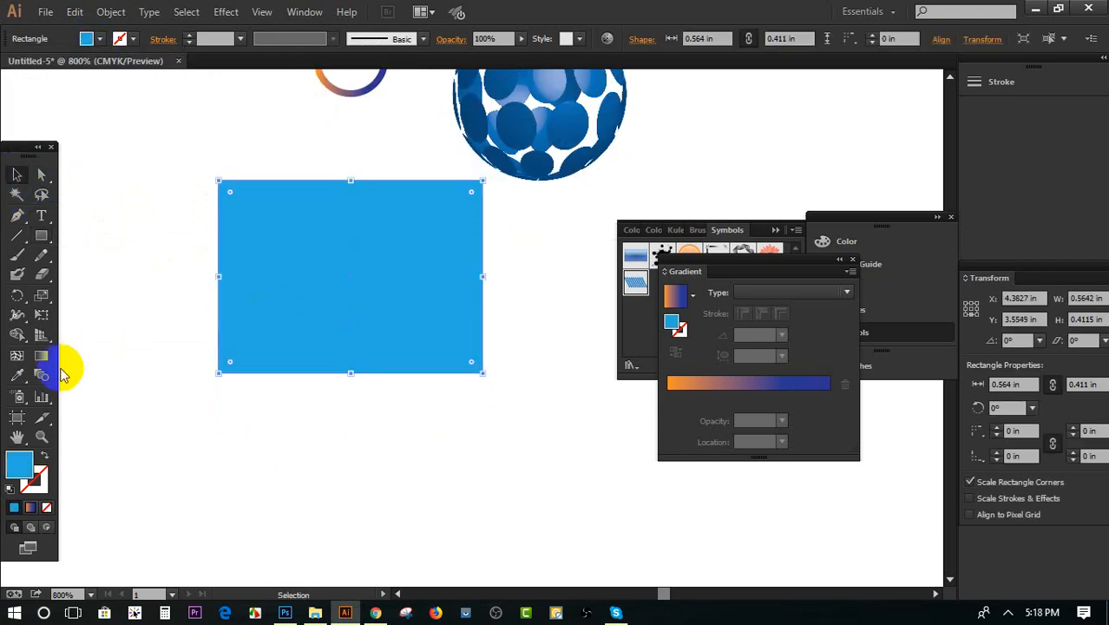
# Try the Twirl tool on the blue rectangle's lower-left corner, then undo the distortion
pyautogui.click(19, 338)
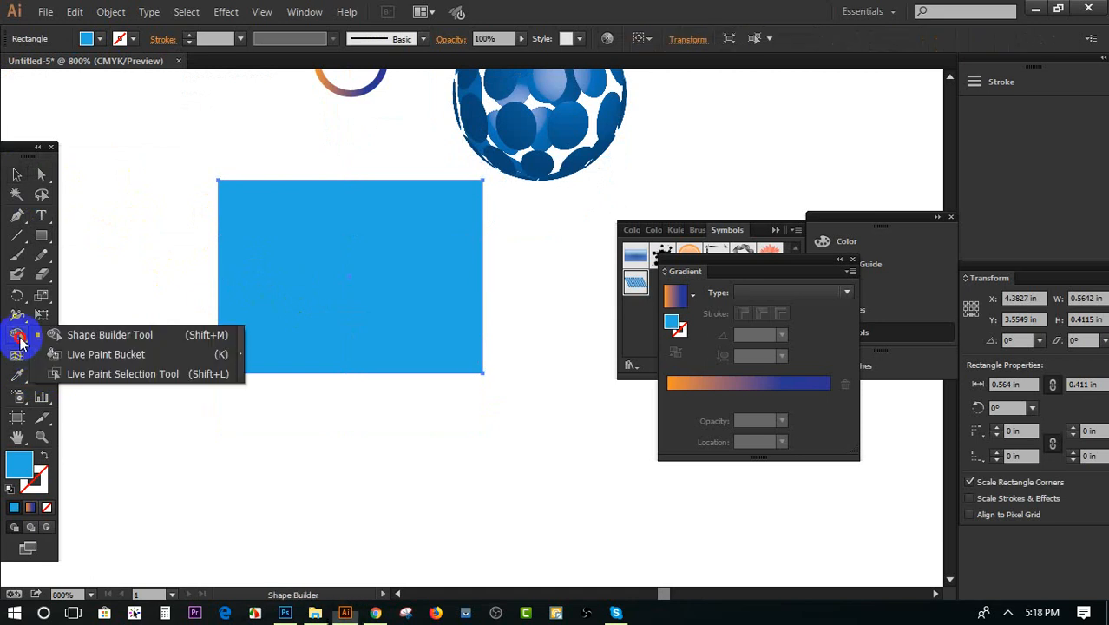
pyautogui.click(19, 317)
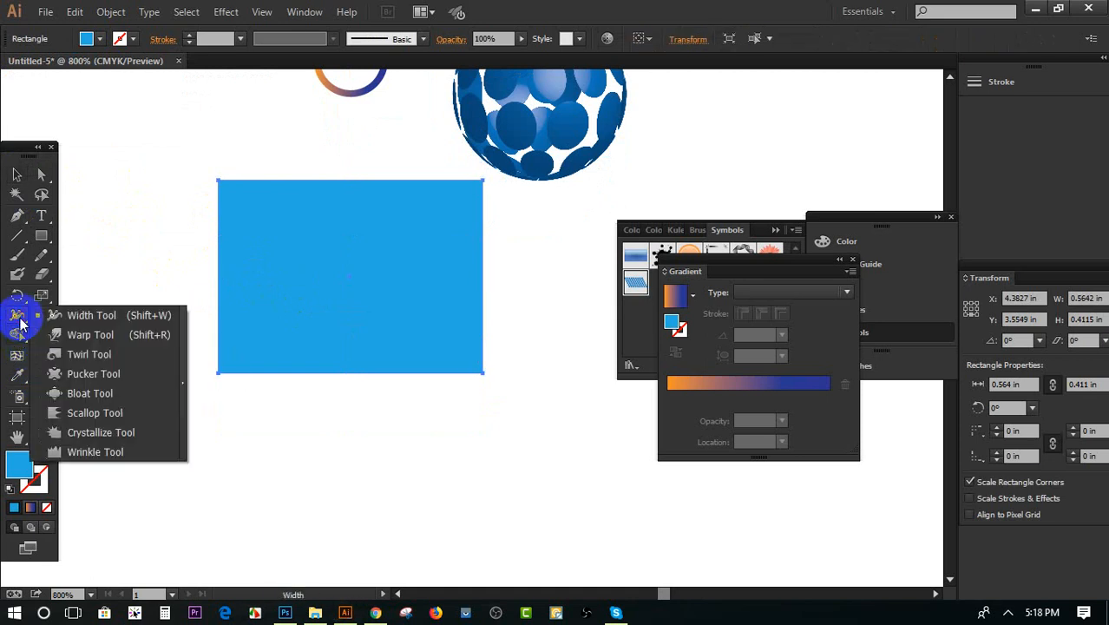
pyautogui.moveTo(21, 323)
pyautogui.mouseDown()
pyautogui.moveTo(74, 368)
pyautogui.moveTo(74, 355)
pyautogui.mouseUp()
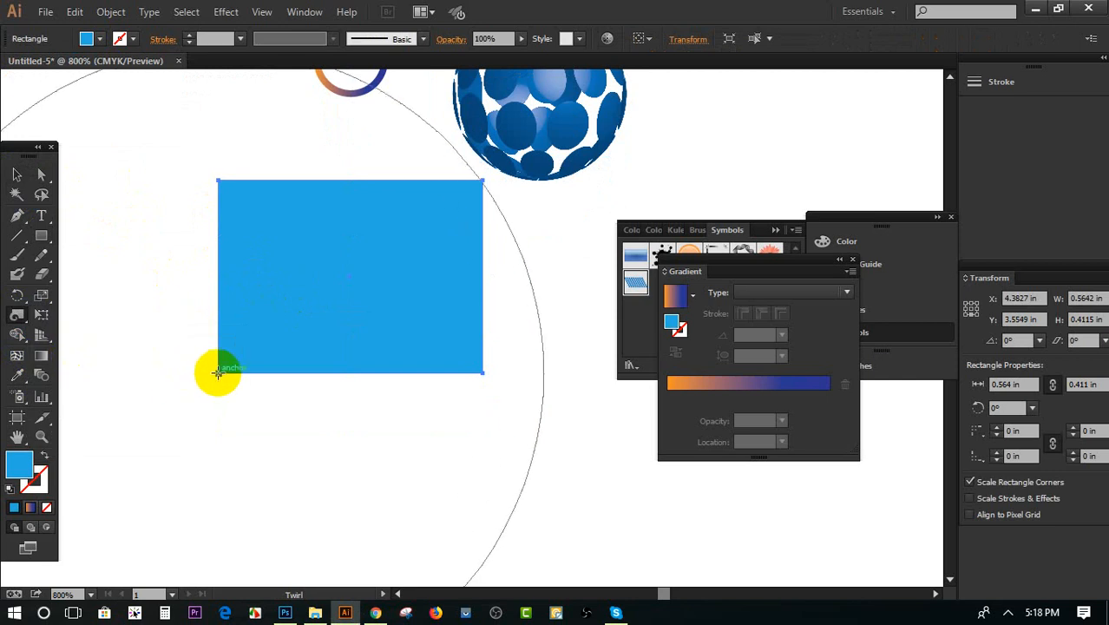
pyautogui.moveTo(218, 373); pyautogui.dragTo(217, 373)
pyautogui.scroll(-2, 357, 375)
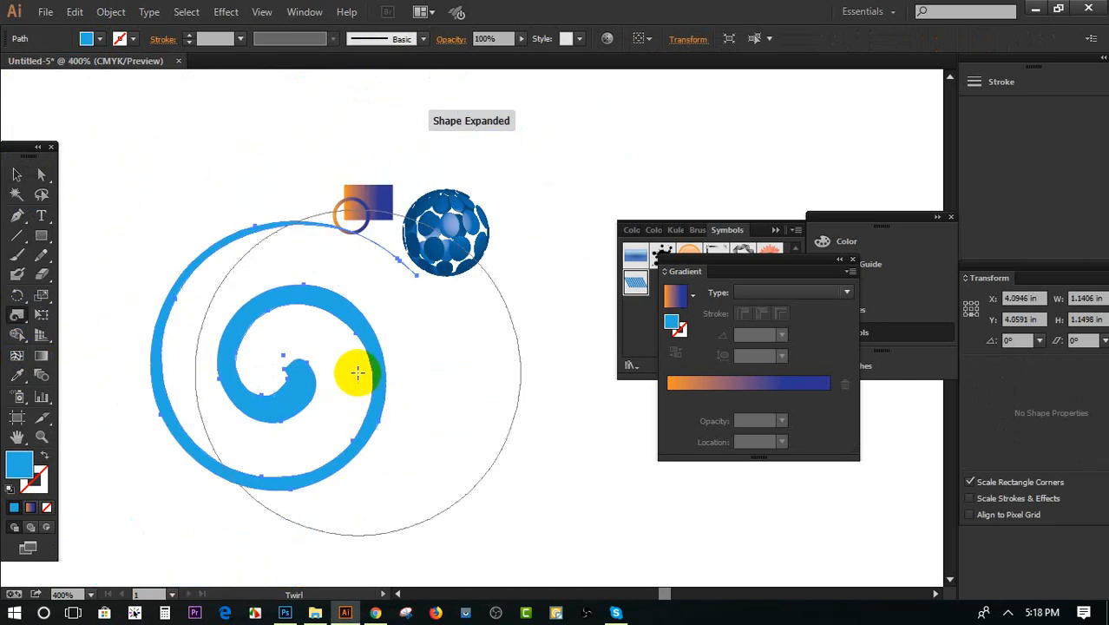
pyautogui.press('ctrl')
pyautogui.hotkey('ctrl', 'z')
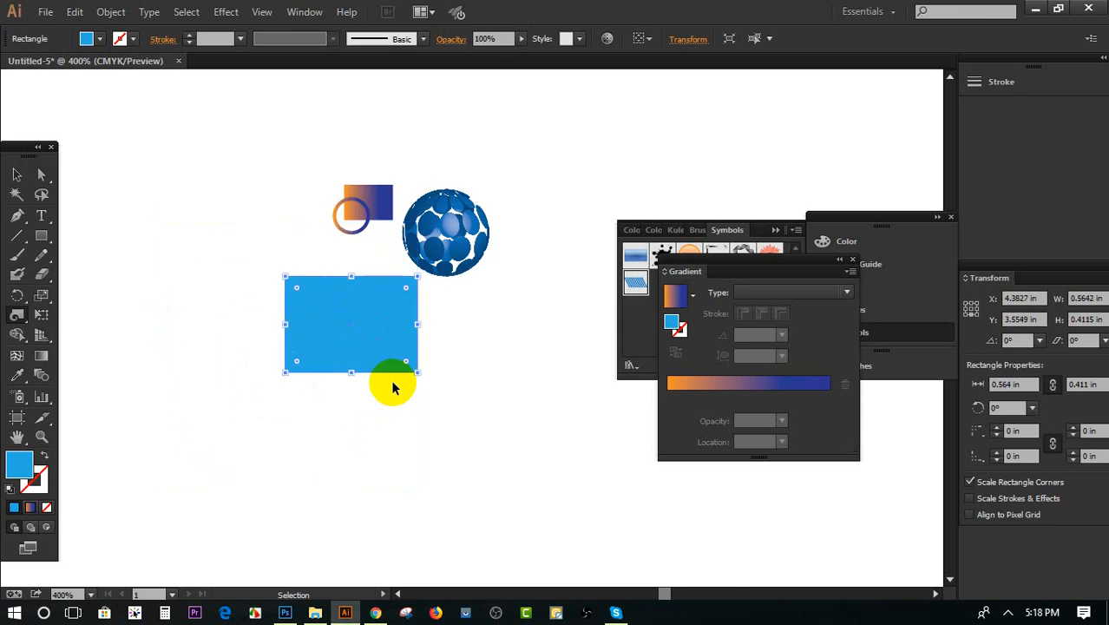
# Try twirling the blue rectangle from its lower-right corner, then undo the distortion
pyautogui.press('ctrl')
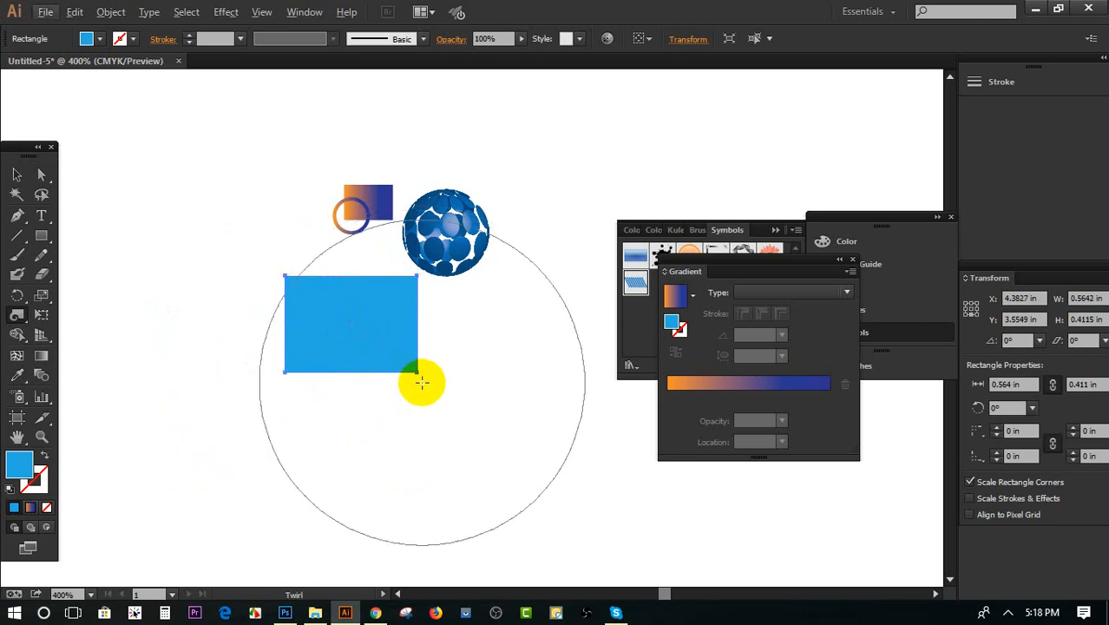
pyautogui.moveTo(421, 379); pyautogui.dragTo(419, 377)
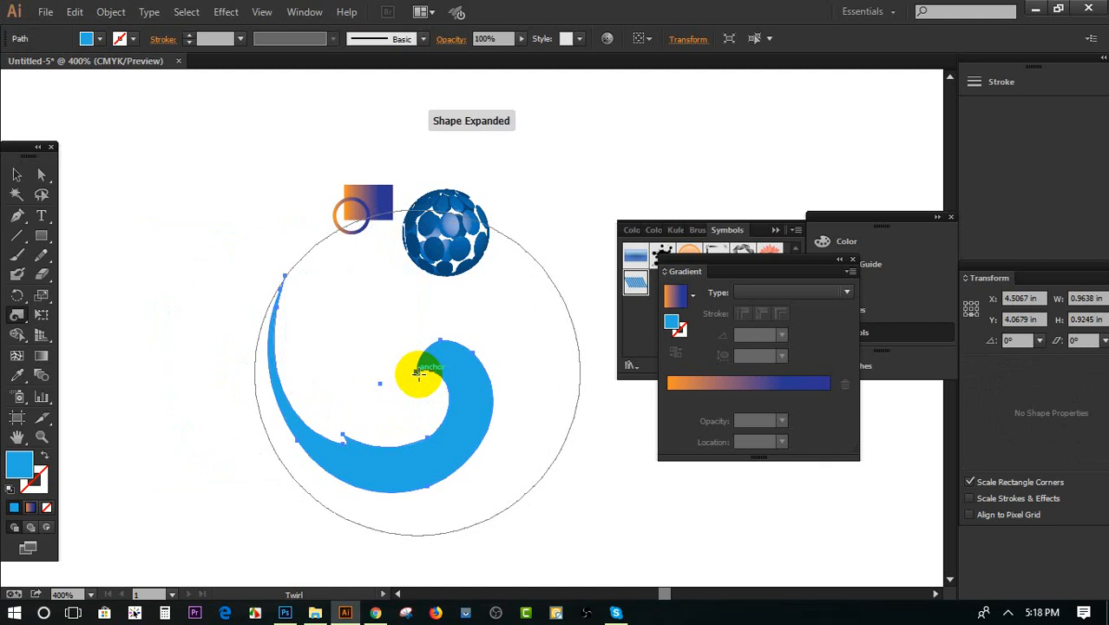
pyautogui.press('ctrl')
pyautogui.hotkey('ctrl', 'z')
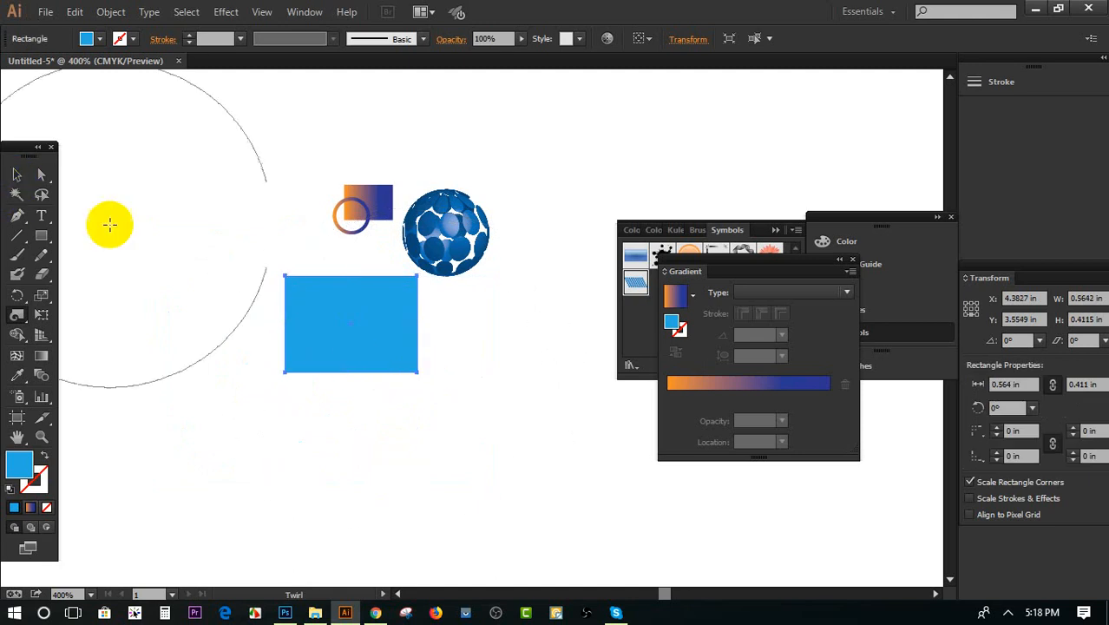
# Twist the blue rectangle slightly with the Twirl tool and resize the circular Twirl brush
pyautogui.rightClick(325, 328)
pyautogui.moveTo(326, 328)
pyautogui.mouseDown()
pyautogui.moveTo(312, 305)
pyautogui.moveTo(268, 312)
pyautogui.moveTo(279, 345)
pyautogui.moveTo(208, 241)
pyautogui.moveTo(290, 372)
pyautogui.moveTo(243, 303)
pyautogui.moveTo(248, 321)
pyautogui.moveTo(211, 298)
pyautogui.moveTo(121, 156)
pyautogui.moveTo(324, 435)
pyautogui.moveTo(488, 564)
pyautogui.moveTo(348, 434)
pyautogui.moveTo(212, 178)
pyautogui.mouseUp()
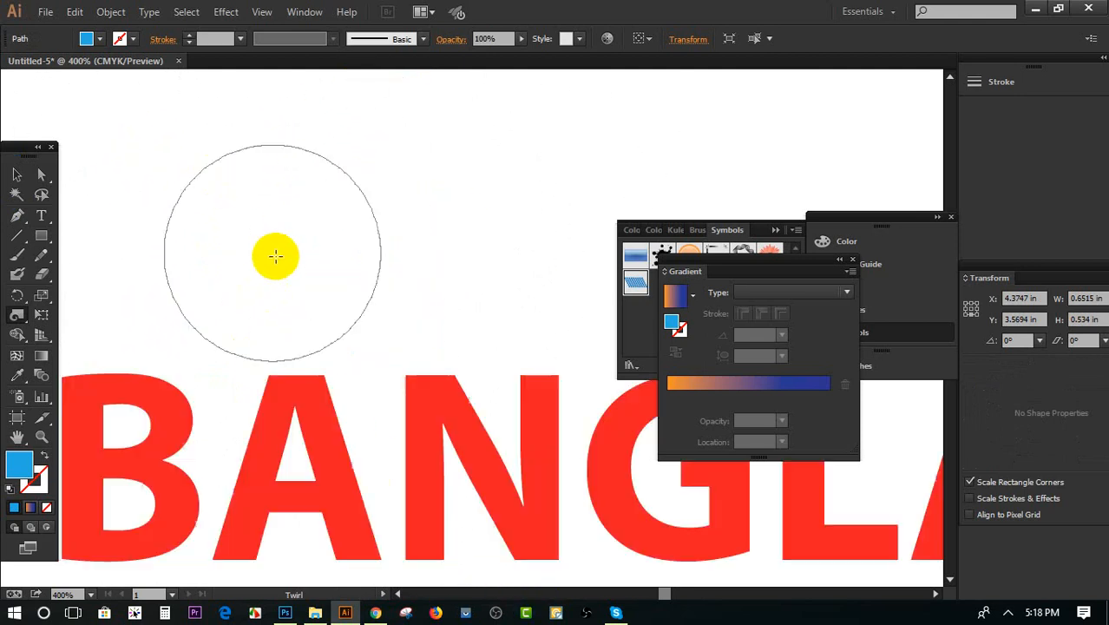
pyautogui.moveTo(296, 294)
pyautogui.mouseDown()
pyautogui.moveTo(273, 270)
pyautogui.moveTo(337, 324)
pyautogui.moveTo(296, 307)
pyautogui.moveTo(244, 247)
pyautogui.moveTo(398, 380)
pyautogui.moveTo(310, 302)
pyautogui.mouseUp()
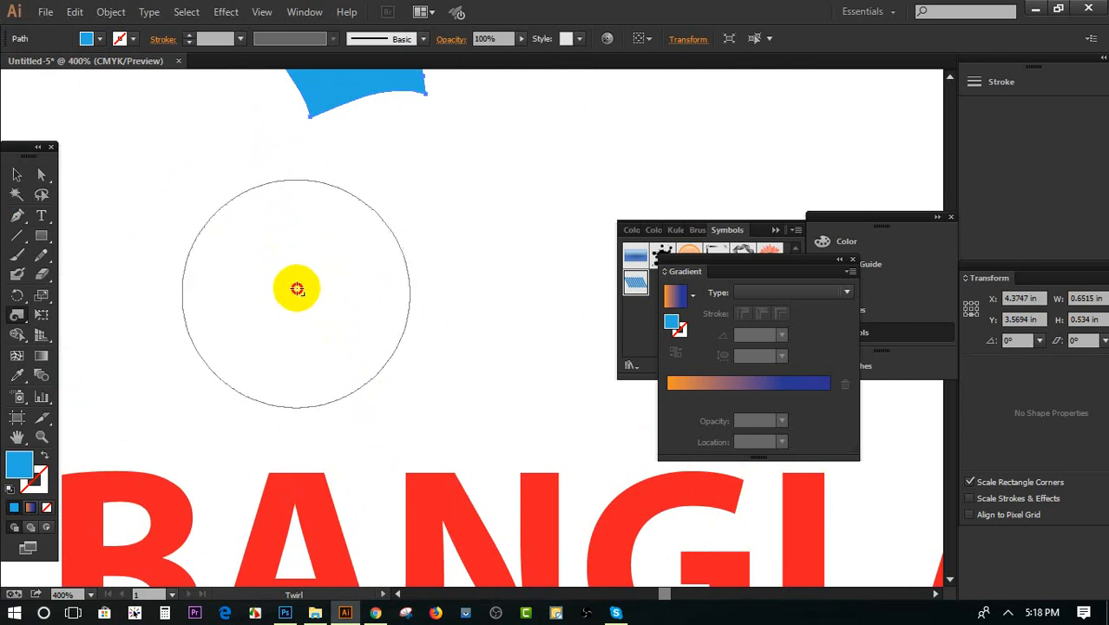
pyautogui.scroll(-2, 316, 296)
pyautogui.scroll(2, 320, 298)
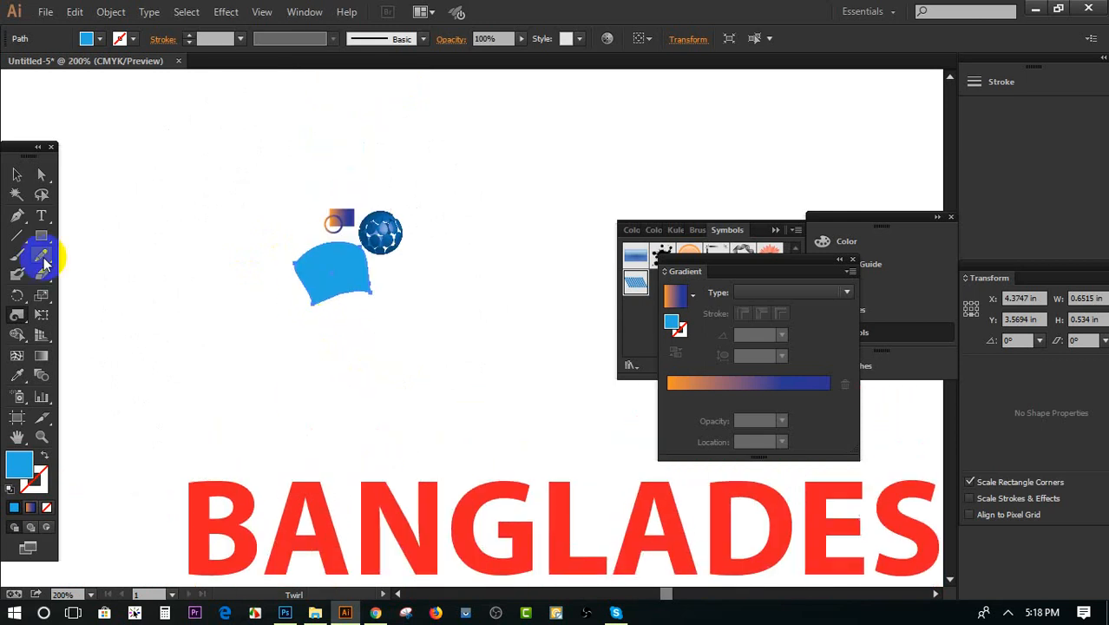
# Delete all artwork from the artboard, including the twisted blue shape, the sphere and the BANGLADESH text
pyautogui.click(21, 174)
pyautogui.scroll(-2, 147, 234)
pyautogui.scroll(-2, 217, 254)
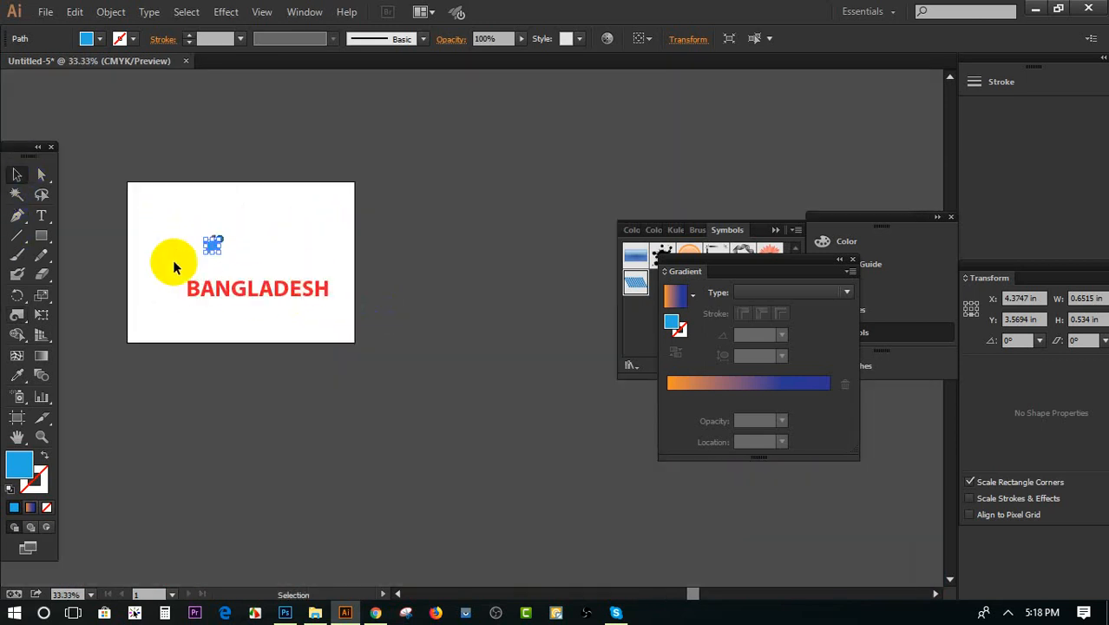
pyautogui.scroll(1, 169, 260)
pyautogui.moveTo(164, 162); pyautogui.dragTo(492, 385)
pyautogui.press('Delete')
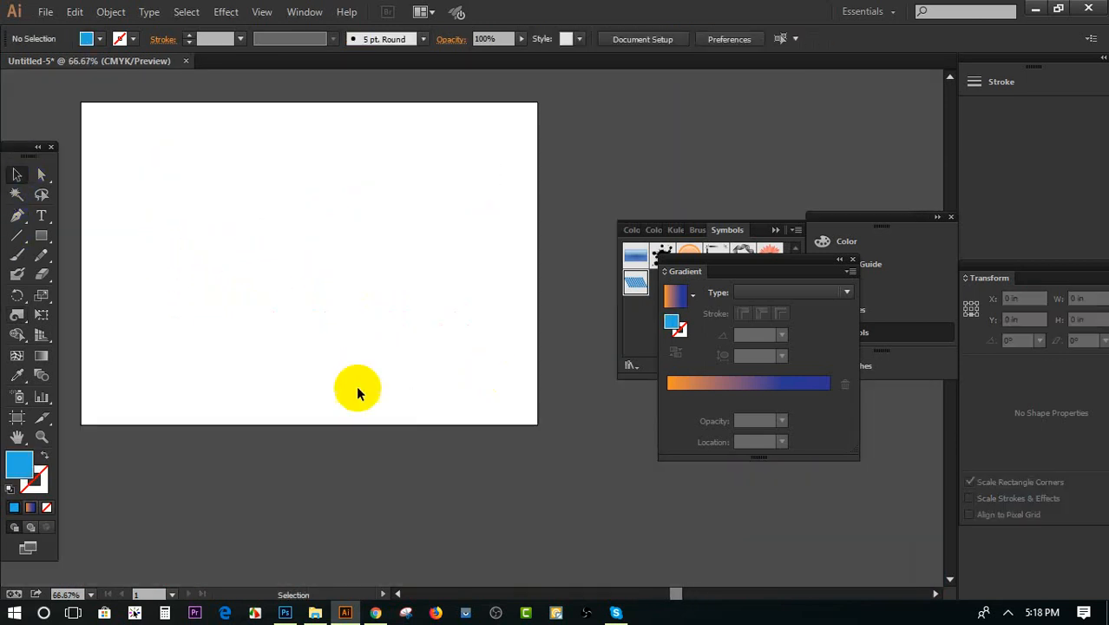
# Draw a light blue rectangle about 7.2 in wide and 5.4 in high on the empty artboard
pyautogui.click(41, 236)
pyautogui.moveTo(193, 154); pyautogui.dragTo(473, 365)
pyautogui.click(17, 176)
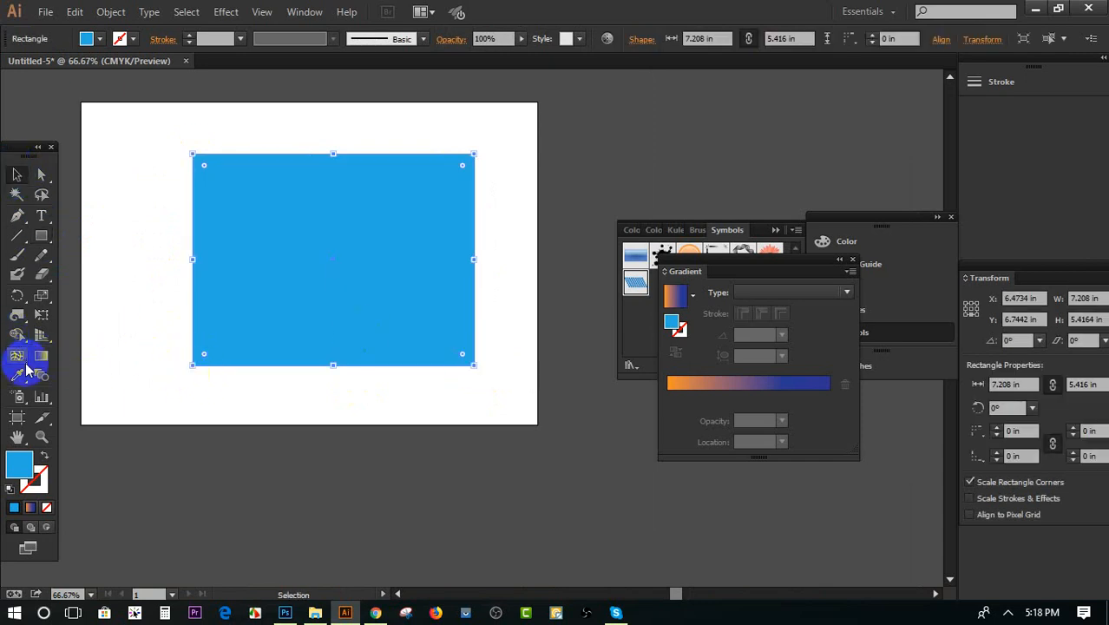
# Twirl each of the large blue rectangle's four corners into a small spiral
pyautogui.click(19, 317)
pyautogui.moveTo(19, 317); pyautogui.dragTo(69, 354)
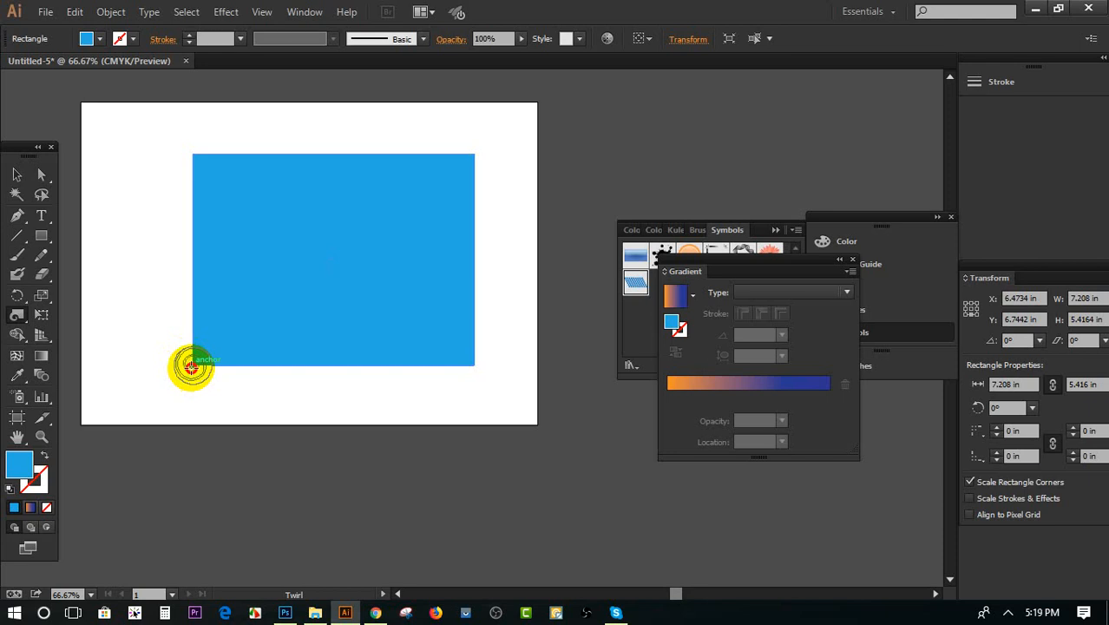
pyautogui.click(192, 366)
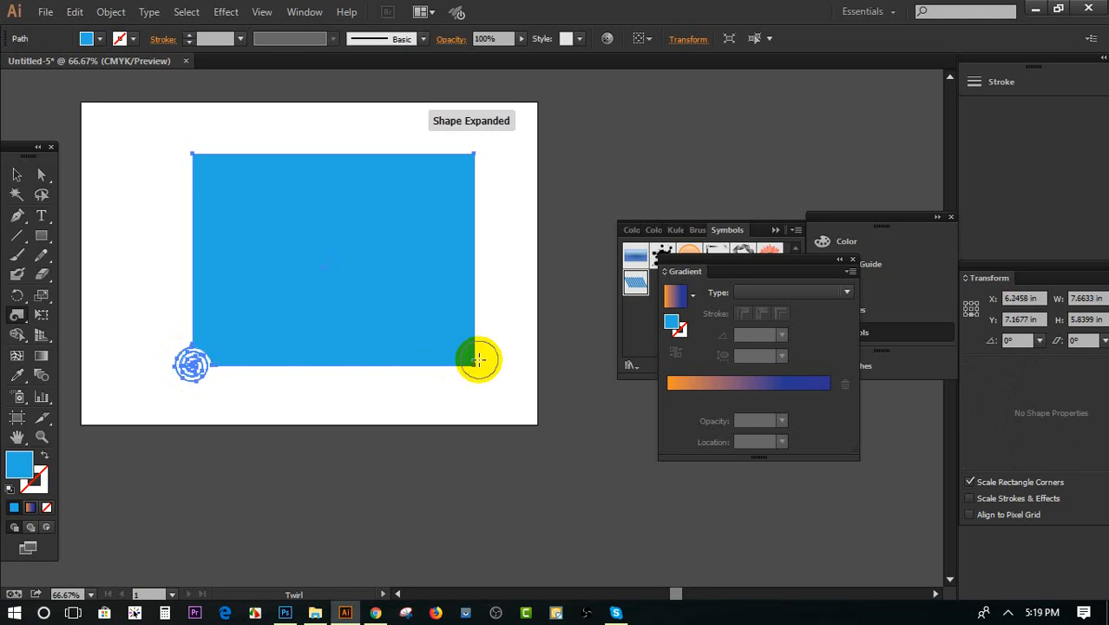
pyautogui.click(190, 153)
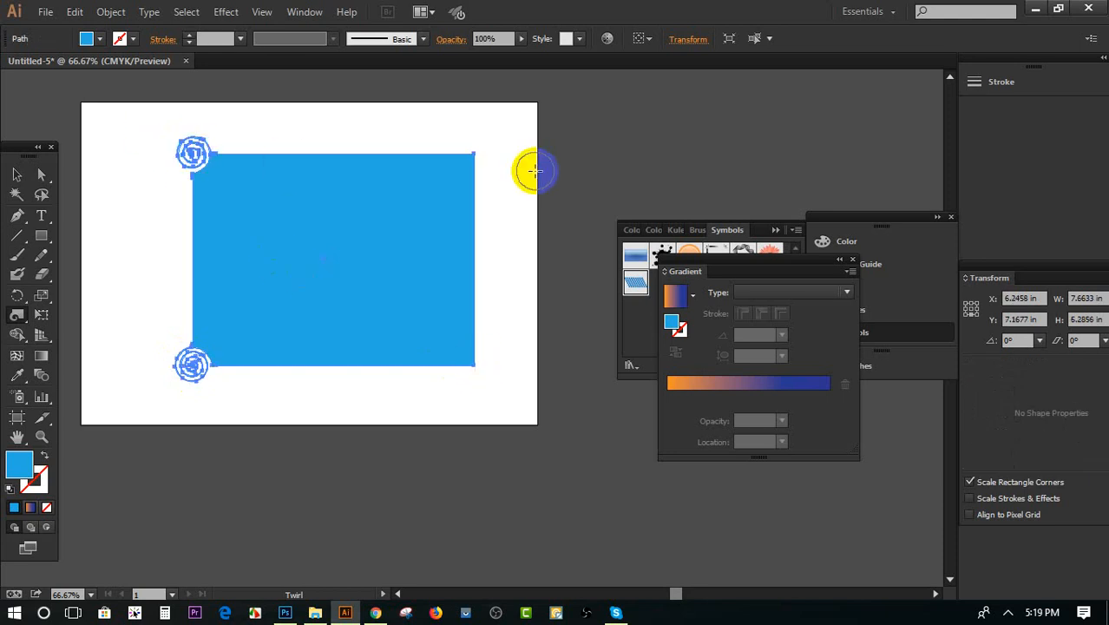
pyautogui.click(477, 154)
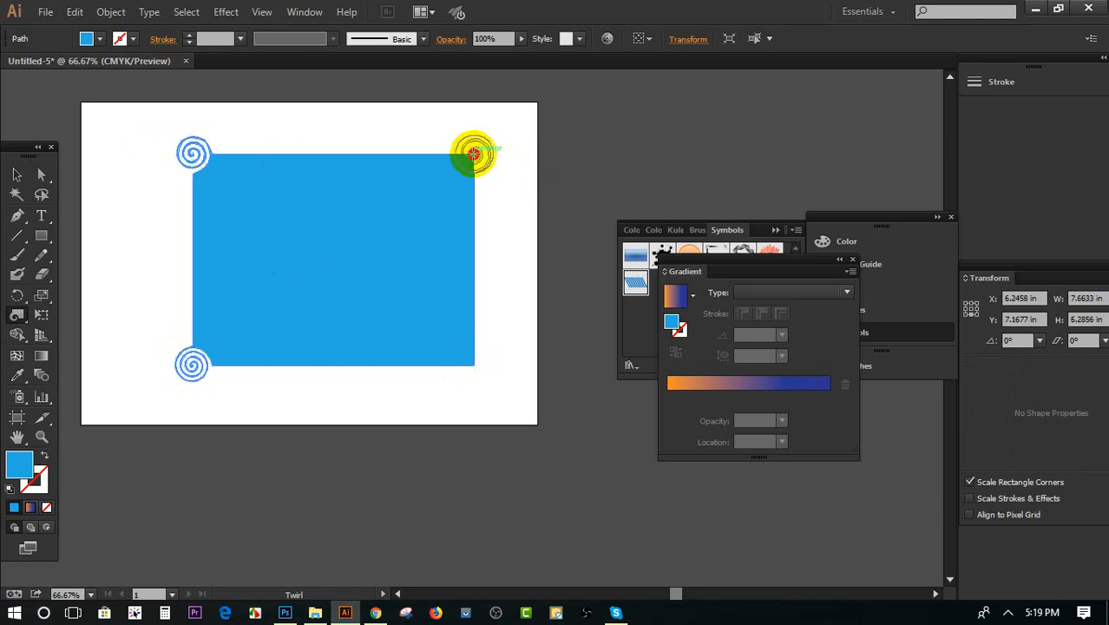
pyautogui.click(475, 366)
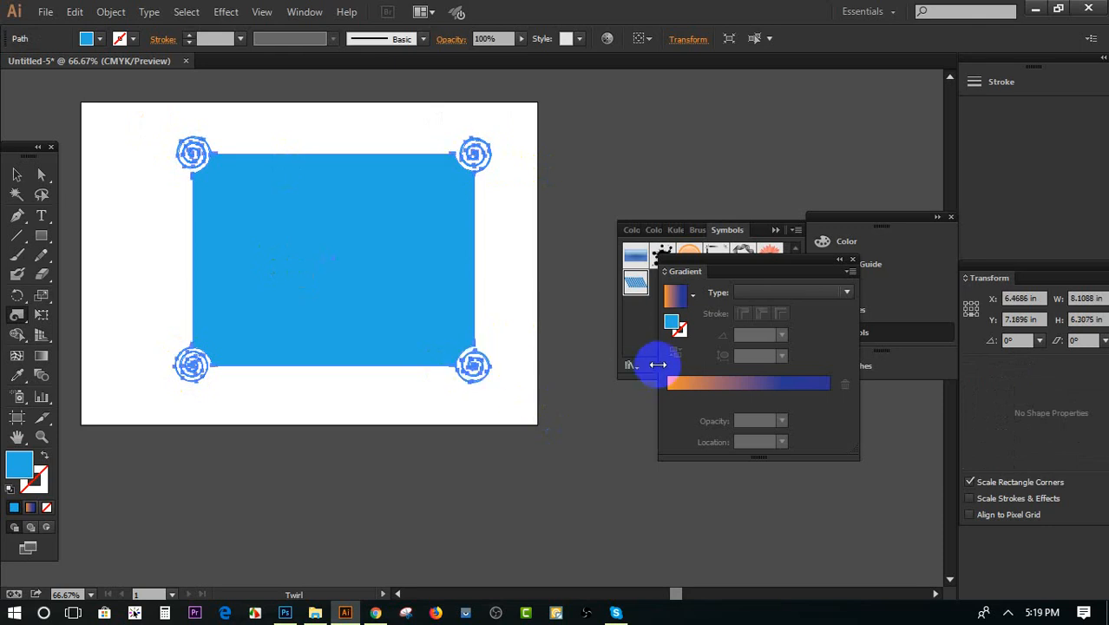
# Distort the left and lower edges of the blue rectangle into small waves with the Twirl tool
pyautogui.click(497, 286)
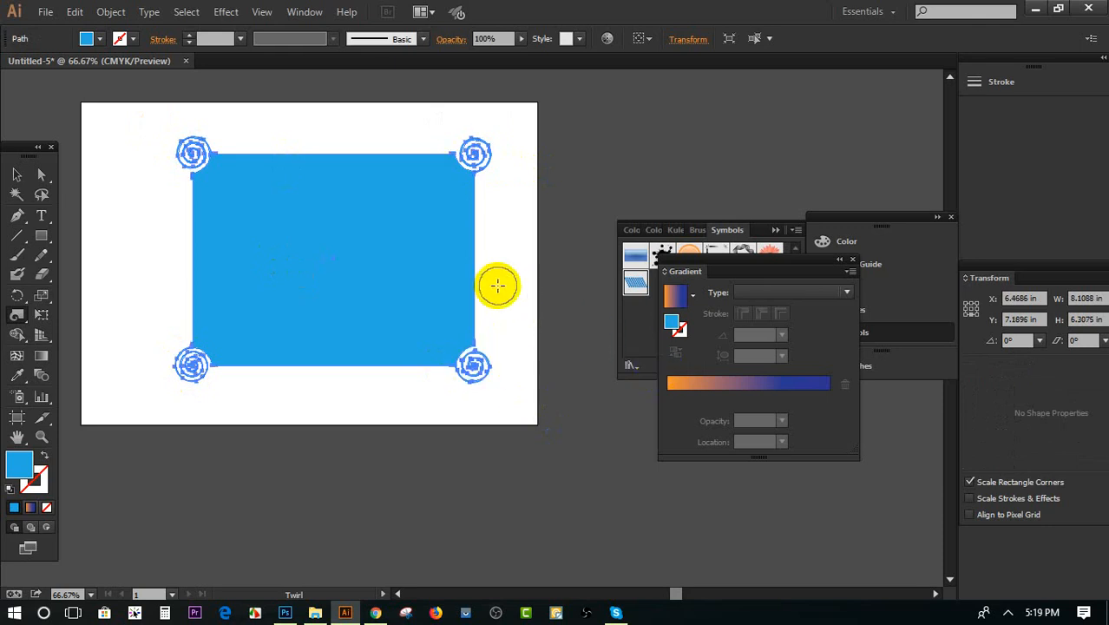
pyautogui.click(179, 211)
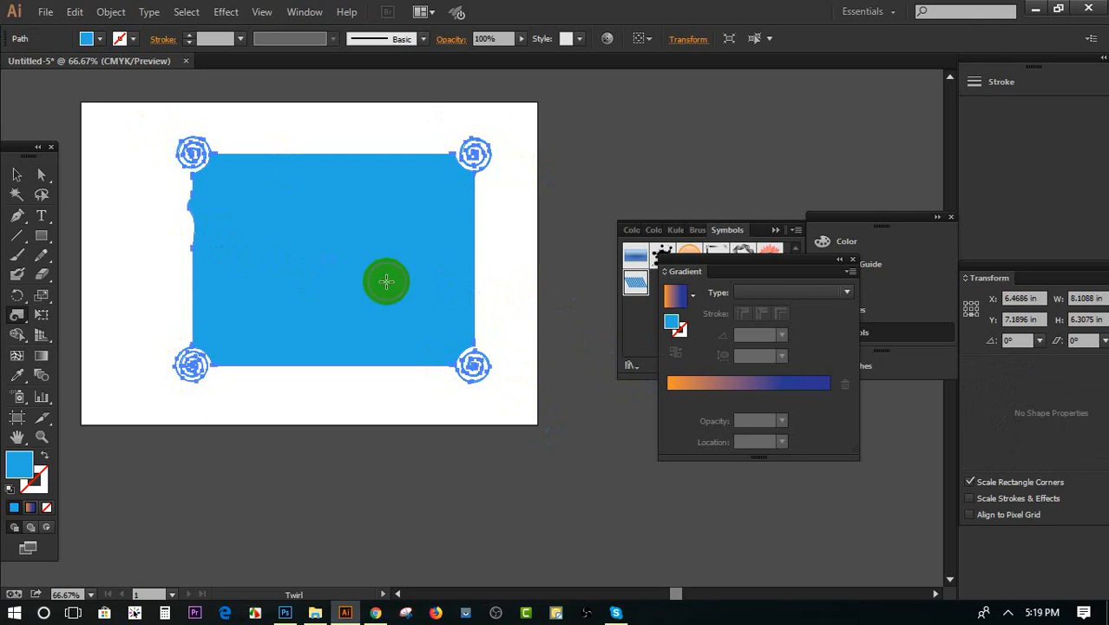
pyautogui.moveTo(65, 298)
pyautogui.mouseDown()
pyautogui.moveTo(198, 278)
pyautogui.moveTo(274, 286)
pyautogui.moveTo(415, 424)
pyautogui.moveTo(359, 383)
pyautogui.moveTo(306, 233)
pyautogui.mouseUp()
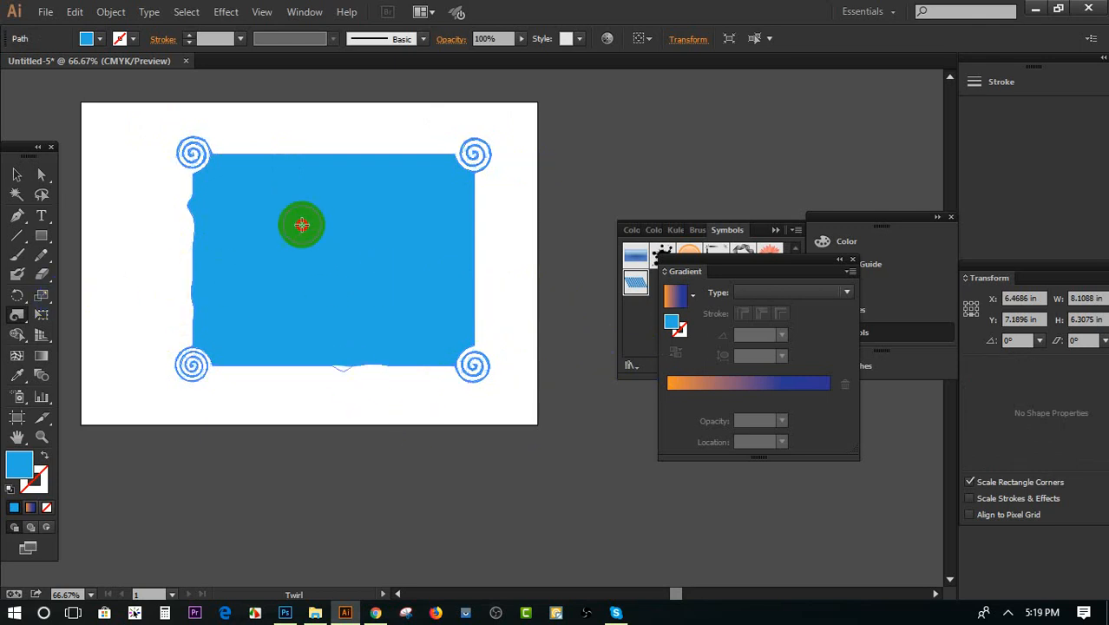
pyautogui.click(366, 429)
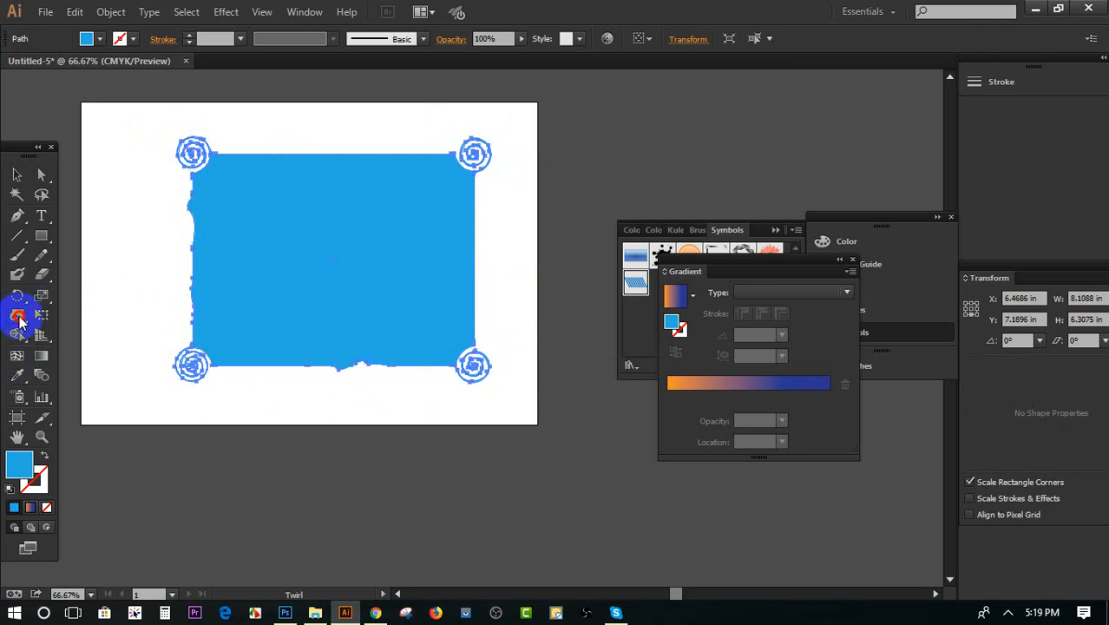
# Roughen the blue rectangle's lower edge into jagged spikes with the Crystallize tool
pyautogui.moveTo(20, 318)
pyautogui.mouseDown()
pyautogui.moveTo(112, 418)
pyautogui.moveTo(62, 432)
pyautogui.mouseUp()
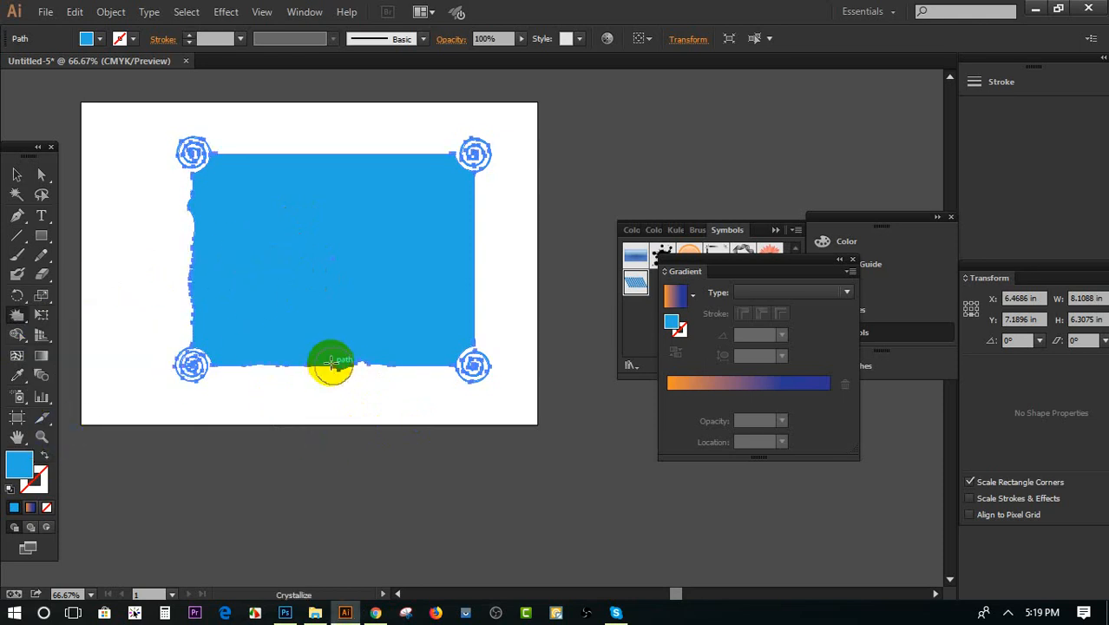
pyautogui.moveTo(330, 359)
pyautogui.mouseDown()
pyautogui.moveTo(300, 360)
pyautogui.moveTo(267, 401)
pyautogui.mouseUp()
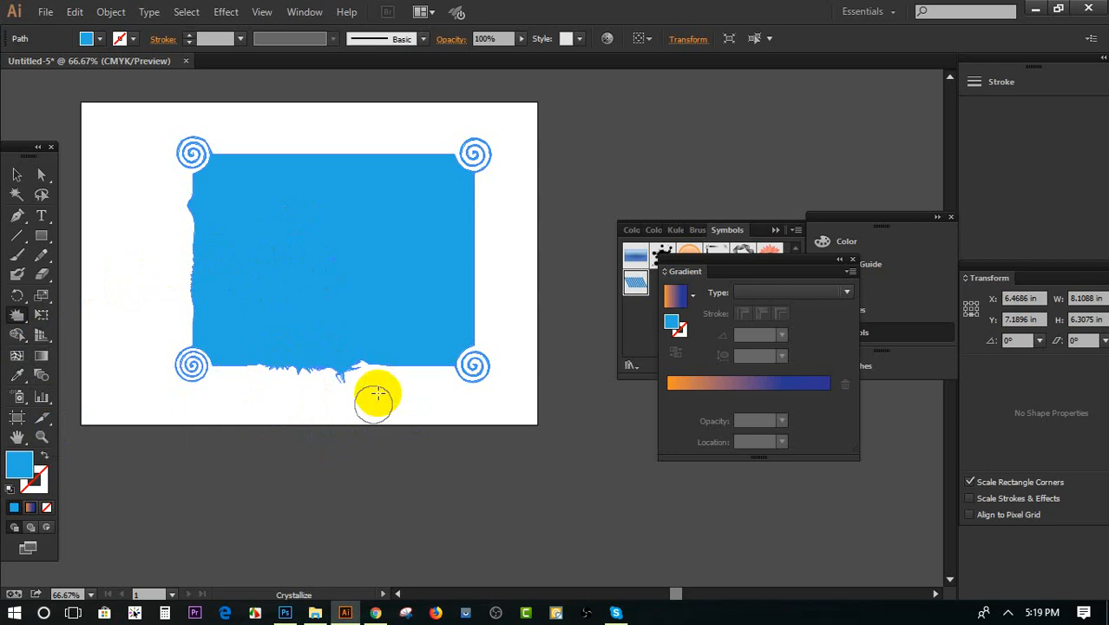
pyautogui.moveTo(406, 342)
pyautogui.mouseDown()
pyautogui.moveTo(413, 329)
pyautogui.moveTo(347, 389)
pyautogui.mouseUp()
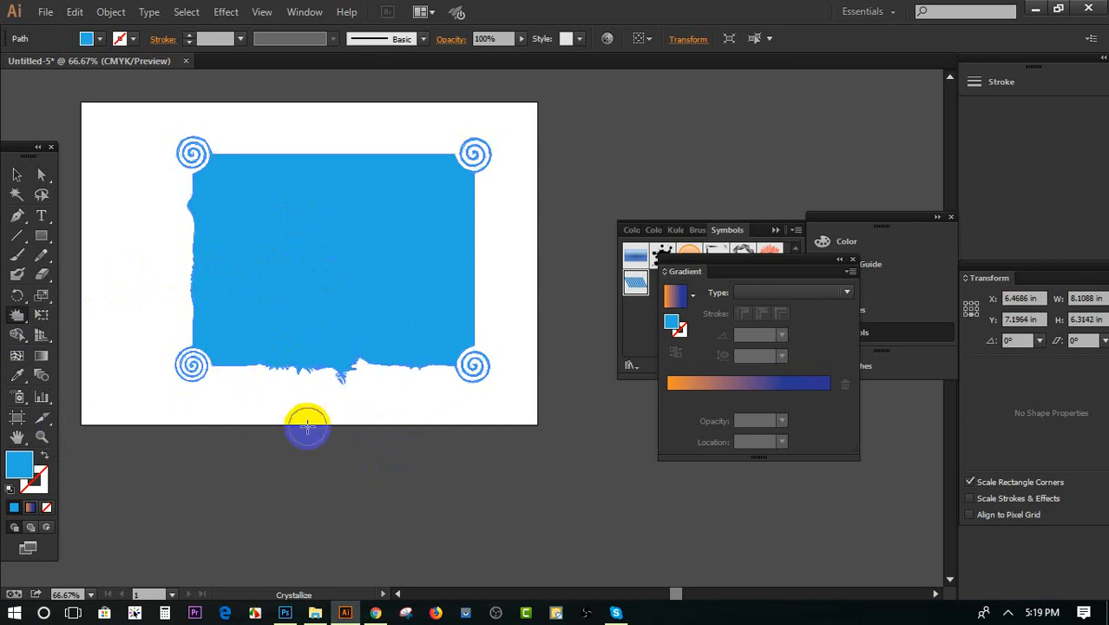
pyautogui.moveTo(306, 425)
pyautogui.mouseDown()
pyautogui.moveTo(282, 369)
pyautogui.moveTo(251, 356)
pyautogui.moveTo(242, 415)
pyautogui.mouseUp()
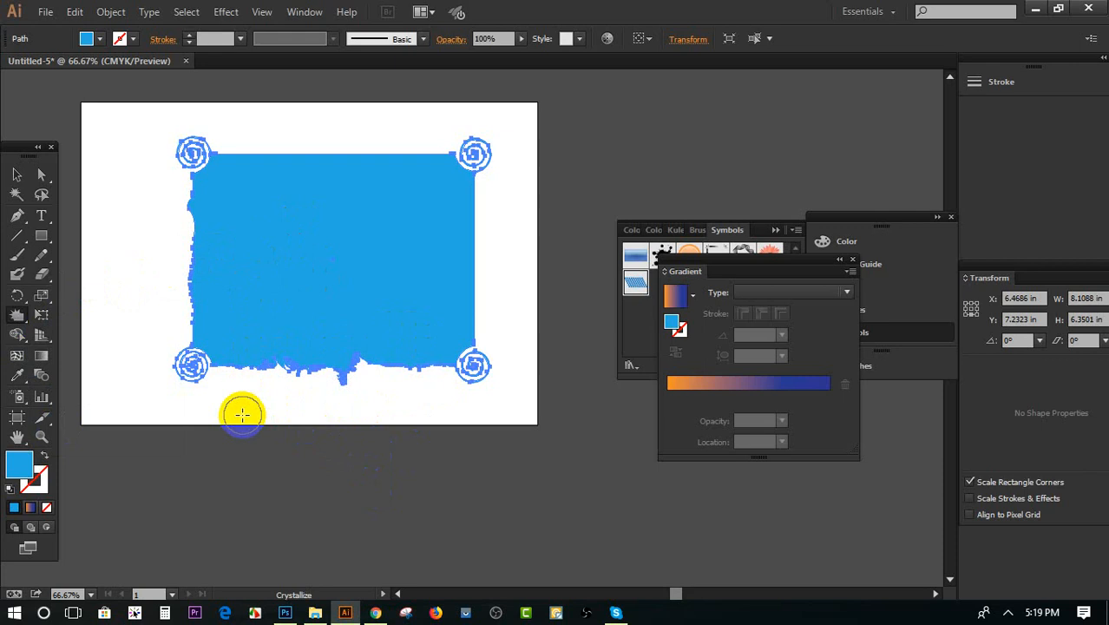
# Distort the blue rectangle's left and lower edges into feathery curves with the Scallop tool and deselect the shape
pyautogui.scroll(1, 220, 403)
pyautogui.scroll(-2, 232, 399)
pyautogui.scroll(1, 121, 394)
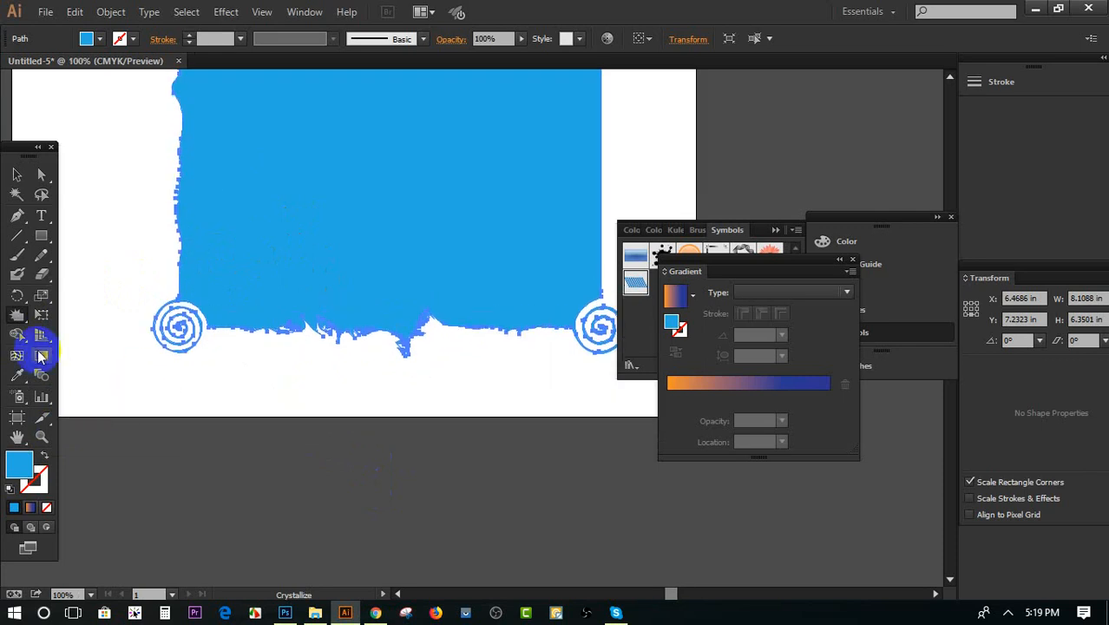
pyautogui.click(16, 316)
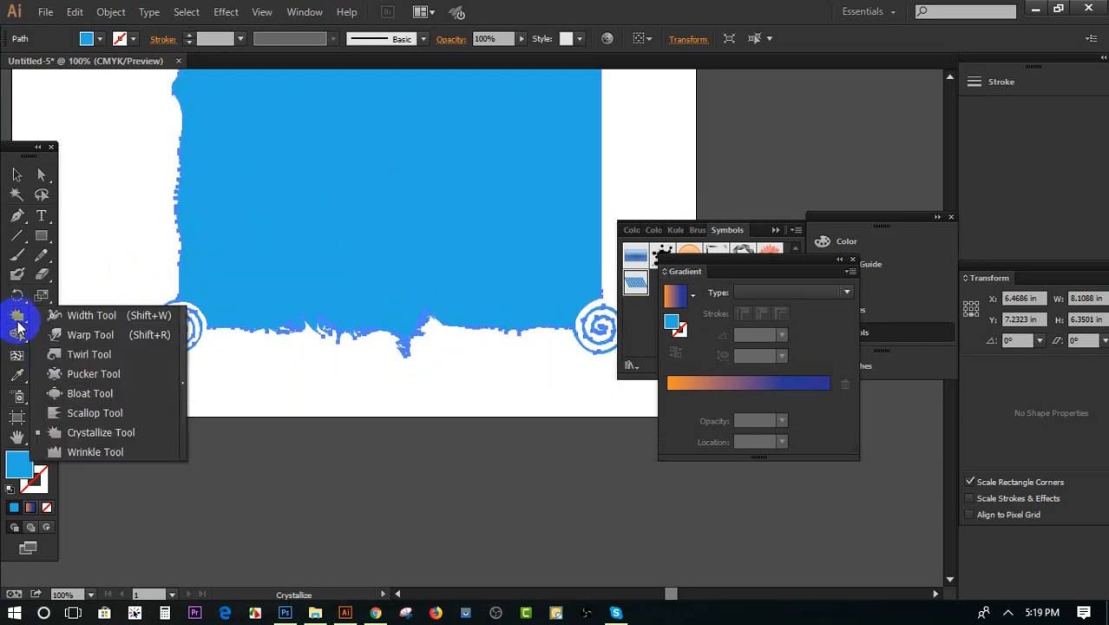
pyautogui.click(95, 415)
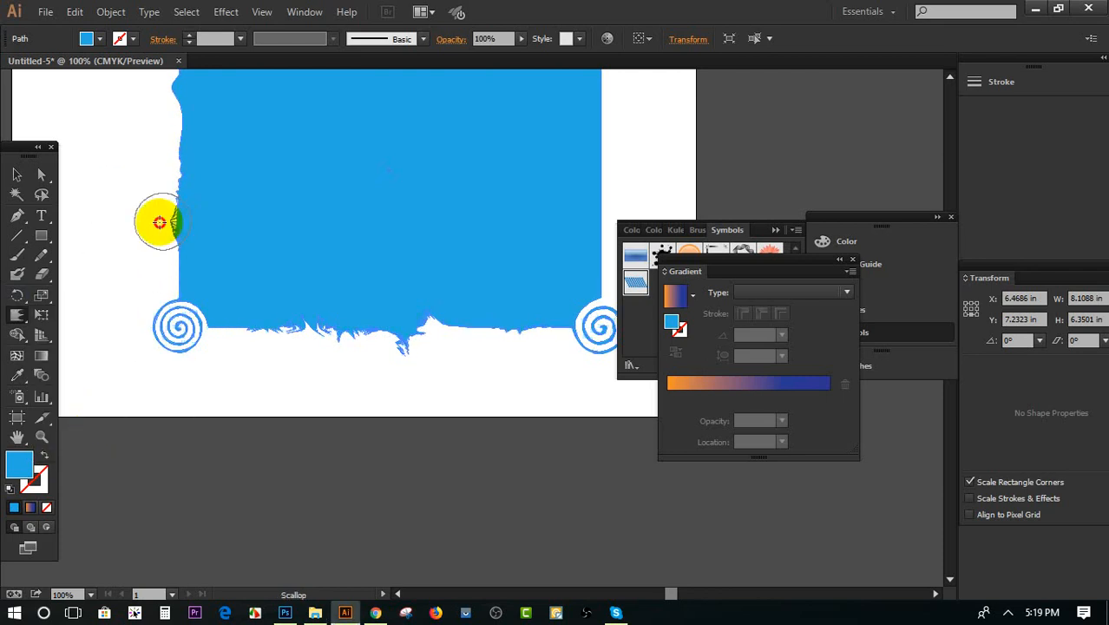
pyautogui.moveTo(190, 225)
pyautogui.mouseDown()
pyautogui.moveTo(110, 182)
pyautogui.moveTo(182, 212)
pyautogui.moveTo(134, 174)
pyautogui.moveTo(184, 180)
pyautogui.moveTo(145, 175)
pyautogui.moveTo(170, 195)
pyautogui.mouseUp()
pyautogui.scroll(2, 199, 252)
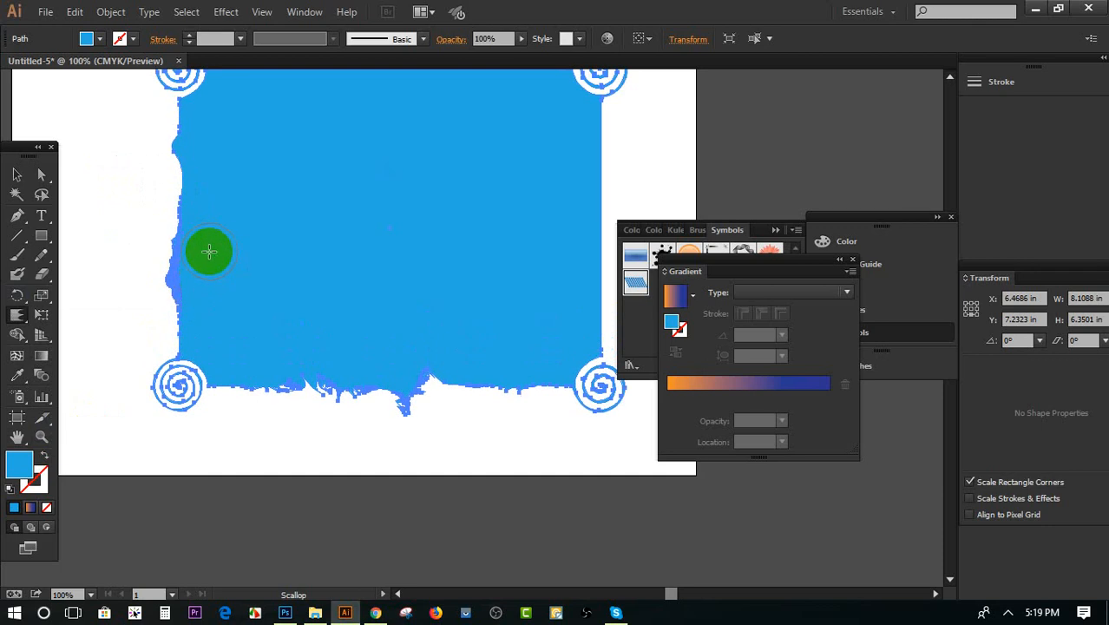
pyautogui.moveTo(209, 251)
pyautogui.mouseDown()
pyautogui.moveTo(258, 310)
pyautogui.moveTo(228, 228)
pyautogui.moveTo(124, 211)
pyautogui.moveTo(195, 219)
pyautogui.moveTo(97, 146)
pyautogui.moveTo(164, 160)
pyautogui.moveTo(60, 118)
pyautogui.moveTo(151, 185)
pyautogui.moveTo(280, 370)
pyautogui.moveTo(314, 463)
pyautogui.moveTo(412, 348)
pyautogui.moveTo(441, 452)
pyautogui.moveTo(448, 336)
pyautogui.moveTo(508, 441)
pyautogui.moveTo(491, 304)
pyautogui.moveTo(553, 466)
pyautogui.moveTo(429, 309)
pyautogui.moveTo(354, 411)
pyautogui.moveTo(263, 296)
pyautogui.mouseUp()
pyautogui.click(16, 175)
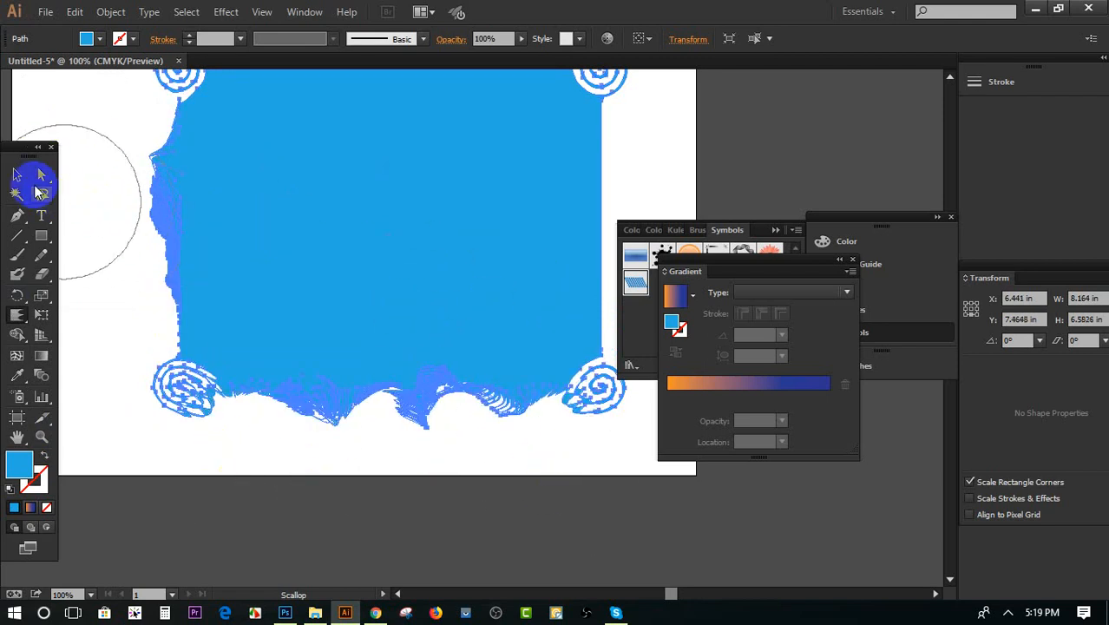
pyautogui.click(102, 348)
pyautogui.click(391, 486)
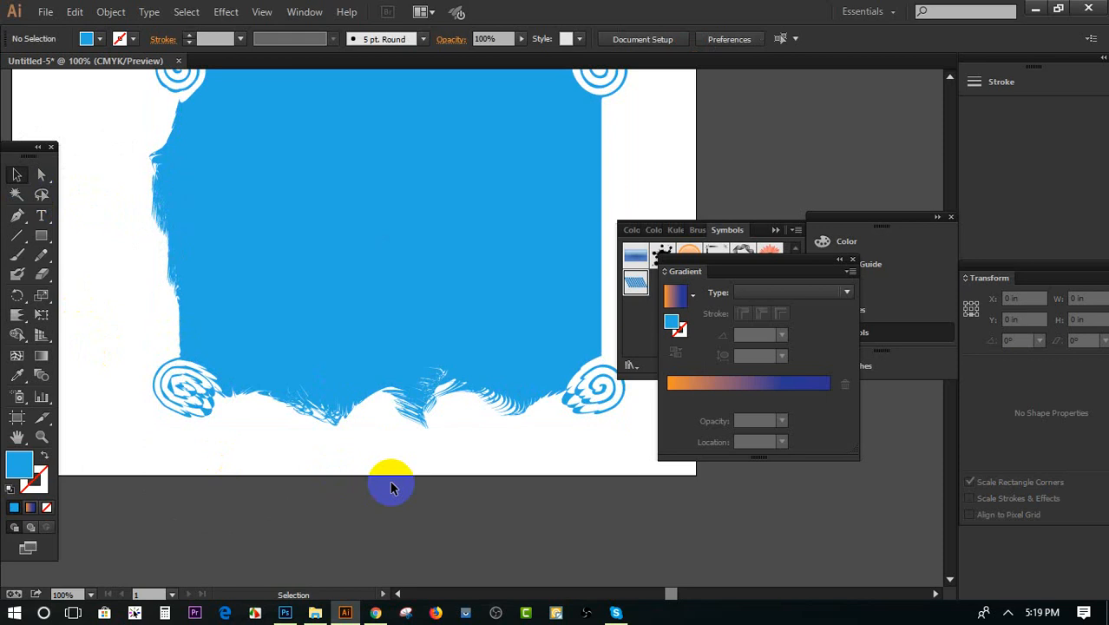
pyautogui.click(406, 613)
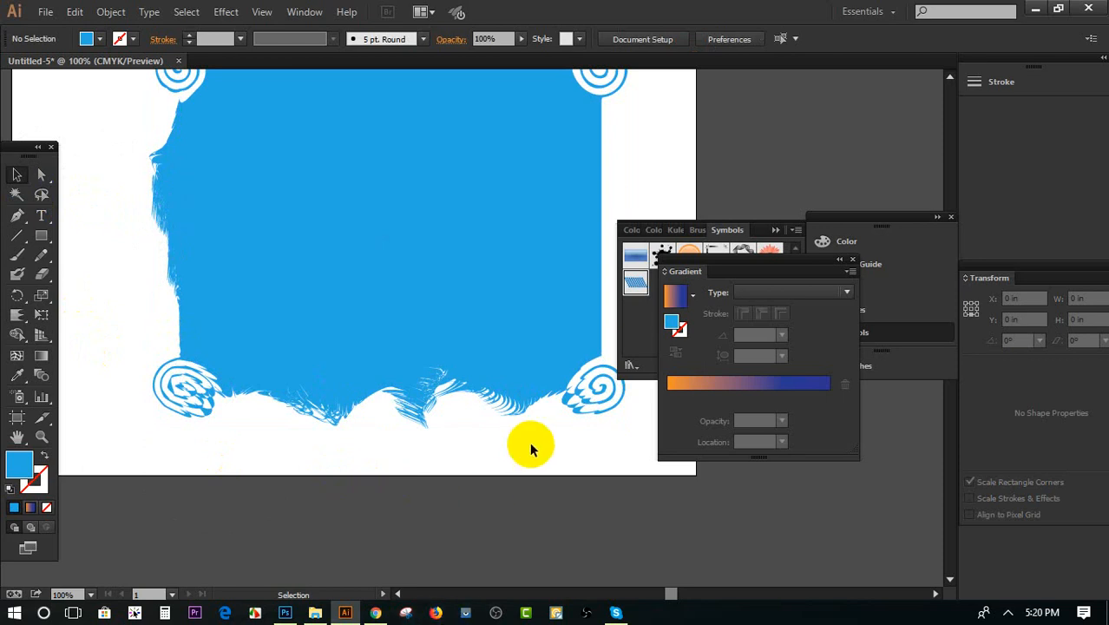
pyautogui.click(22, 324)
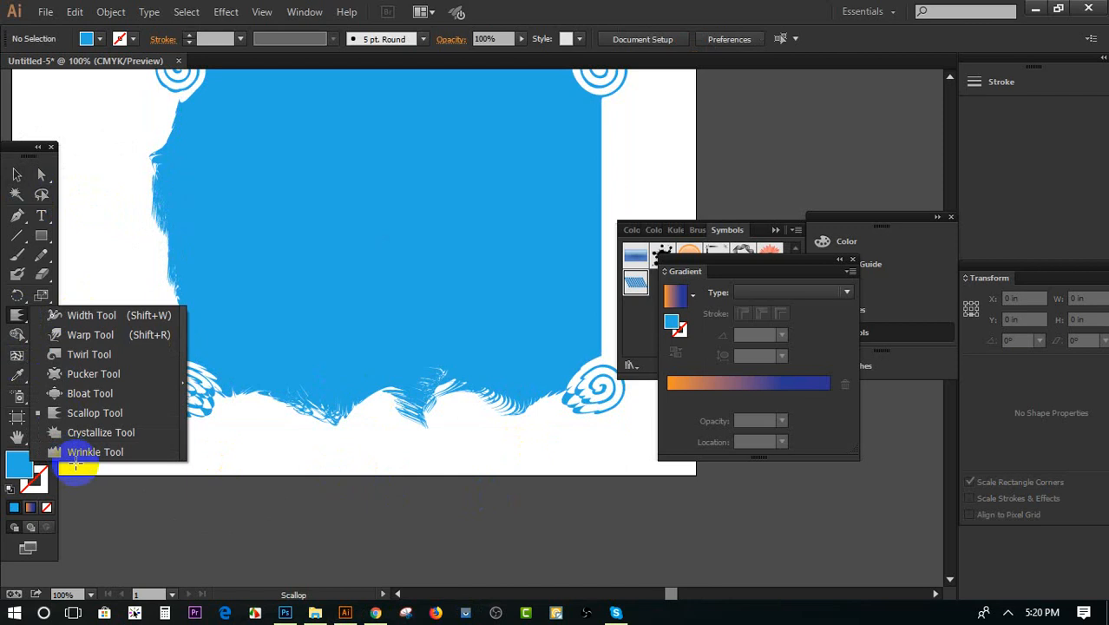
pyautogui.click(95, 412)
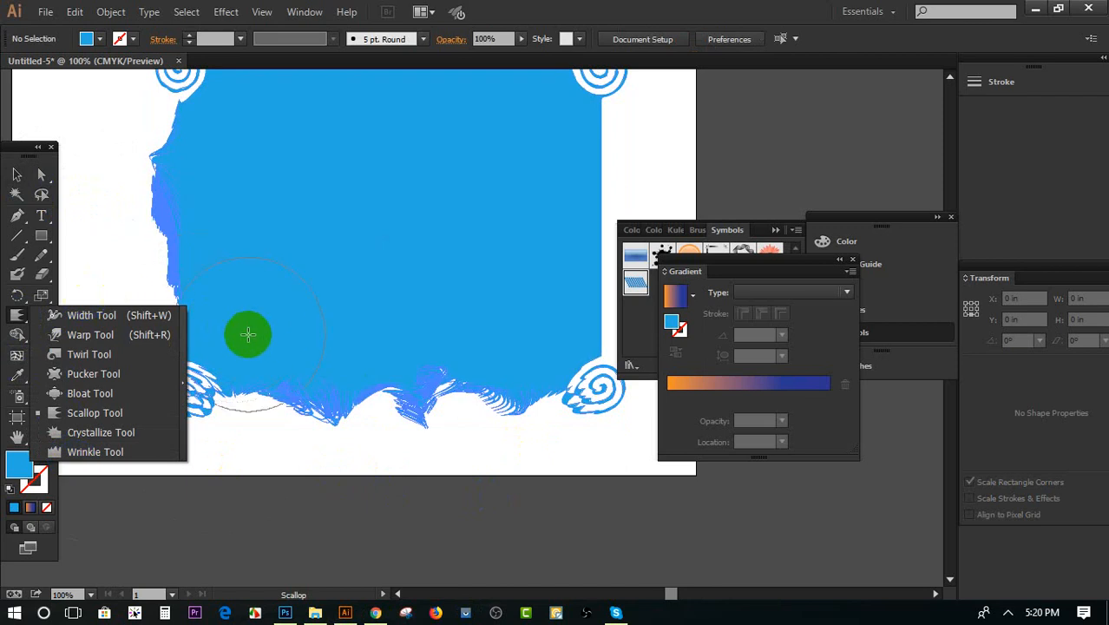
pyautogui.moveTo(211, 391); pyautogui.dragTo(205, 392)
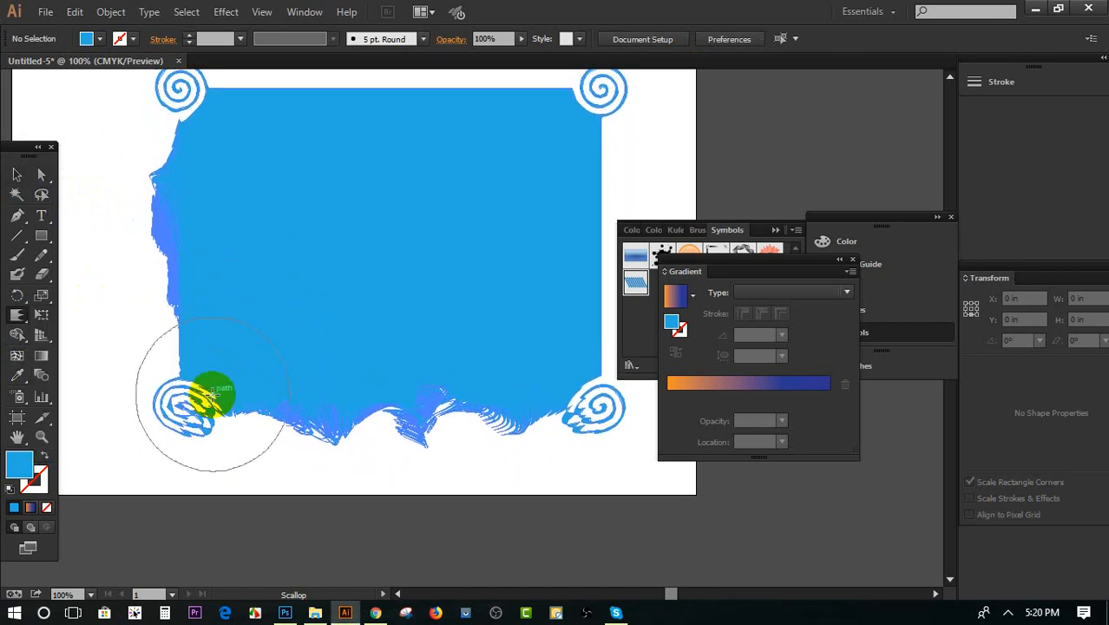
pyautogui.click(22, 324)
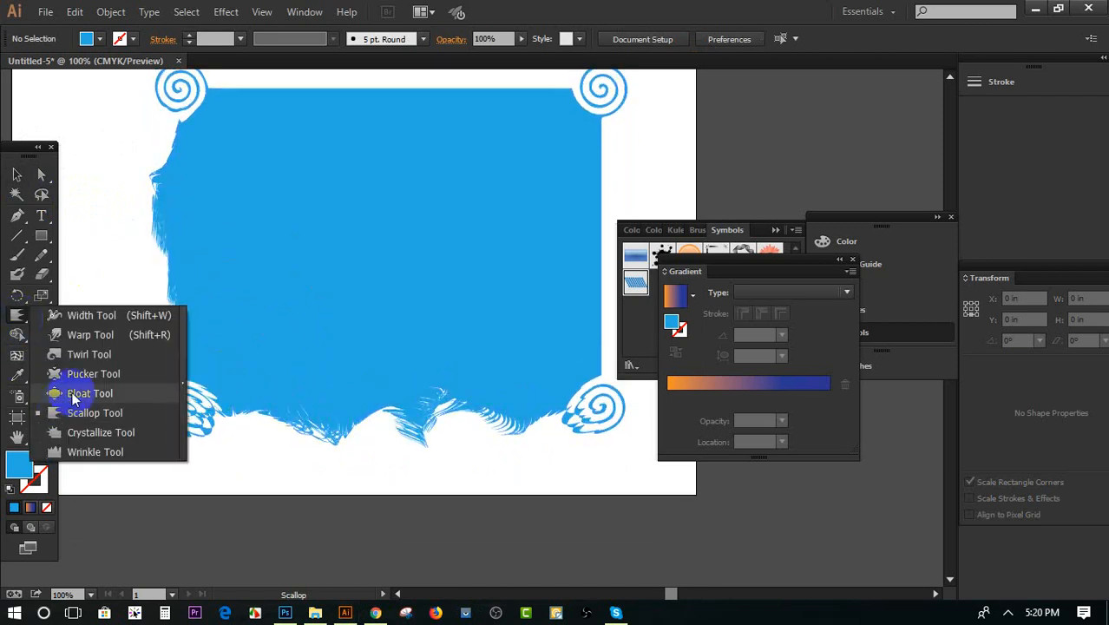
# Move the distorted blue rectangle to the upper right so that it mostly clears the artboard
pyautogui.click(16, 175)
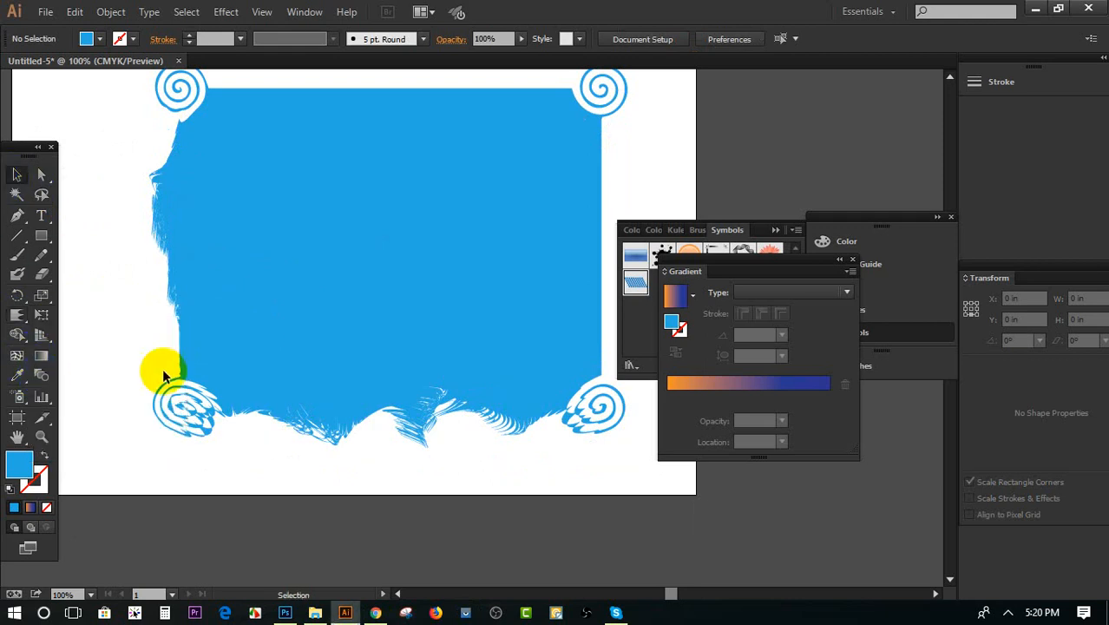
pyautogui.moveTo(162, 368); pyautogui.dragTo(437, 320)
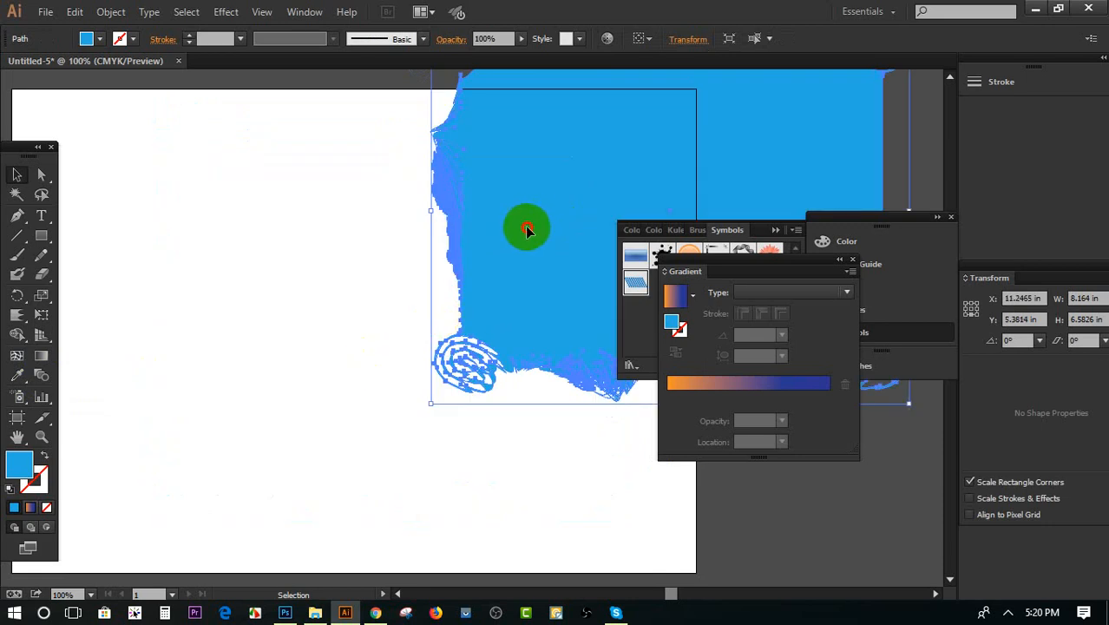
pyautogui.moveTo(528, 227); pyautogui.dragTo(691, 158)
# Draw an ellipse about 1.93 in wide and 2.13 in high in the upper-left area of the artboard
pyautogui.moveTo(52, 246); pyautogui.dragTo(67, 275)
pyautogui.moveTo(197, 157); pyautogui.dragTo(304, 272)
pyautogui.click(16, 178)
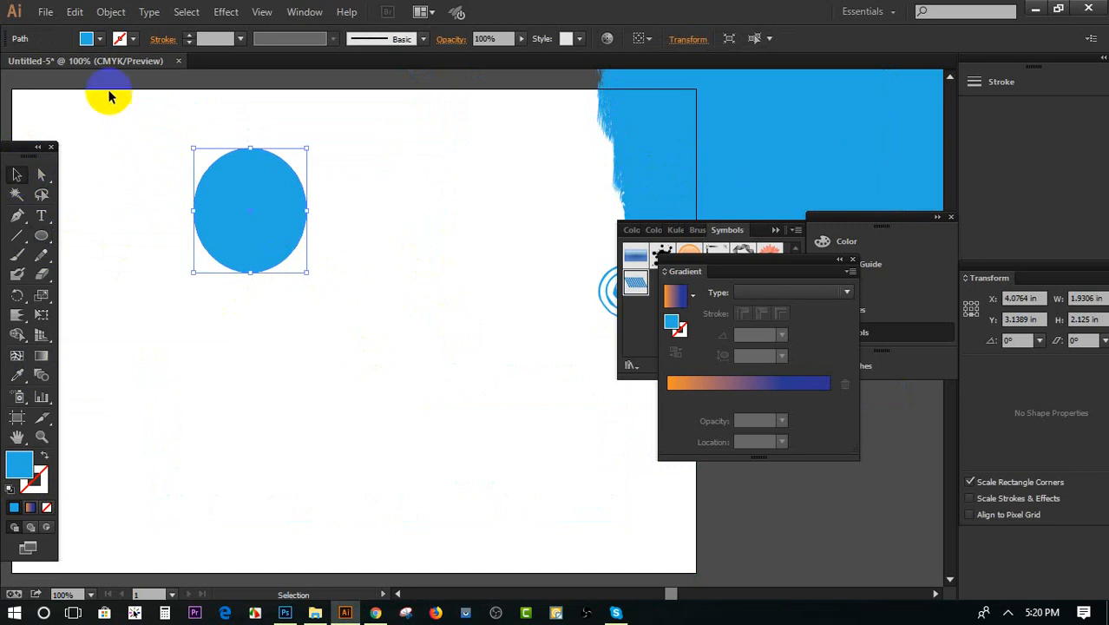
# Give the ellipse no fill and a 2 pt black stroke, and place a copy of it to its lower right
pyautogui.click(87, 38)
pyautogui.click(11, 66)
pyautogui.click(190, 36)
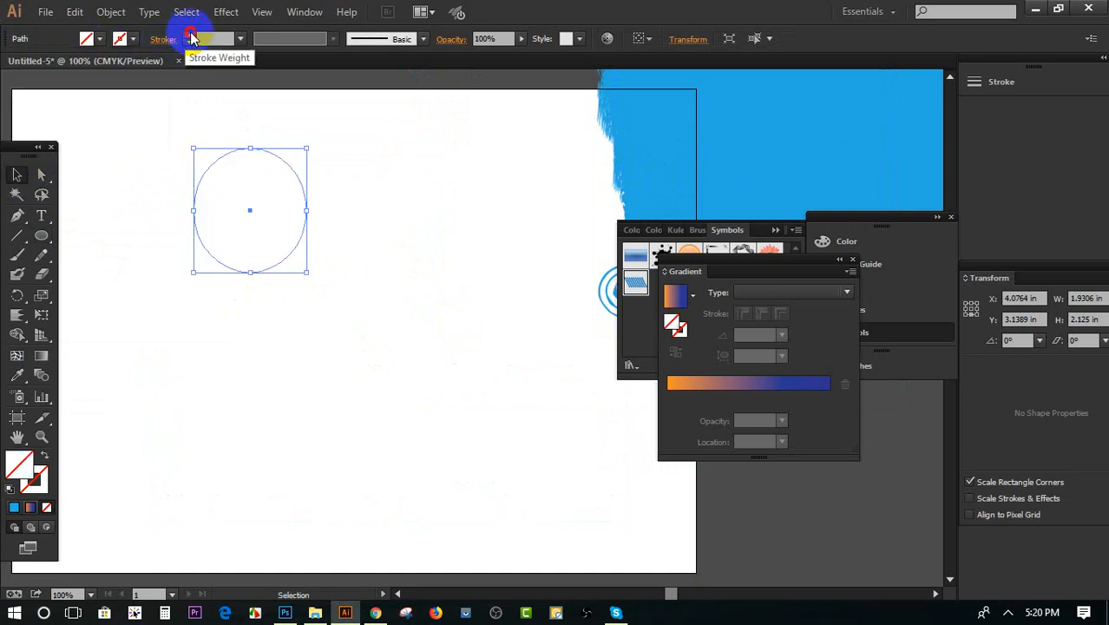
pyautogui.click(189, 36)
pyautogui.click(189, 36)
pyautogui.click(160, 176)
pyautogui.click(235, 272)
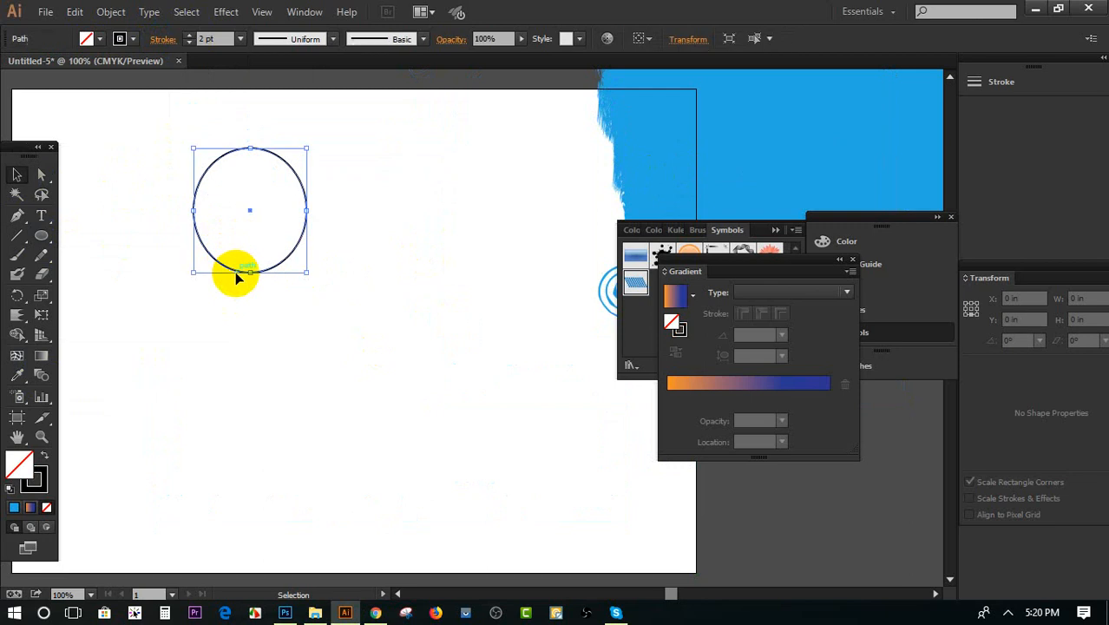
pyautogui.moveTo(235, 272); pyautogui.dragTo(412, 401)
# Change the stroke colour of the original upper-left ellipse to red, after trying orange
pyautogui.click(121, 39)
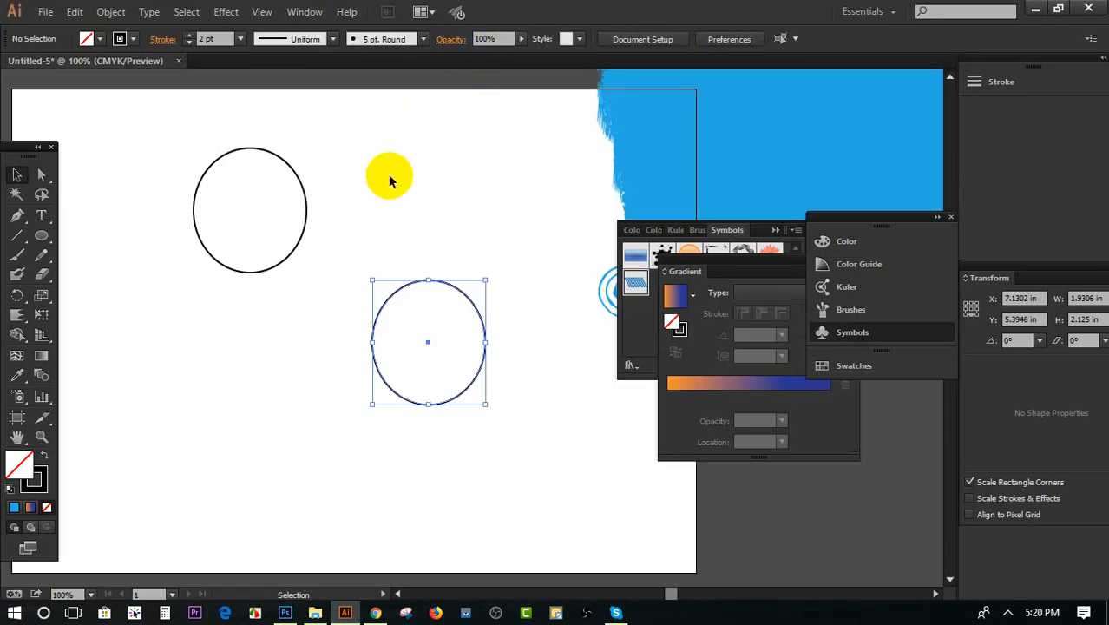
pyautogui.click(389, 178)
pyautogui.click(300, 228)
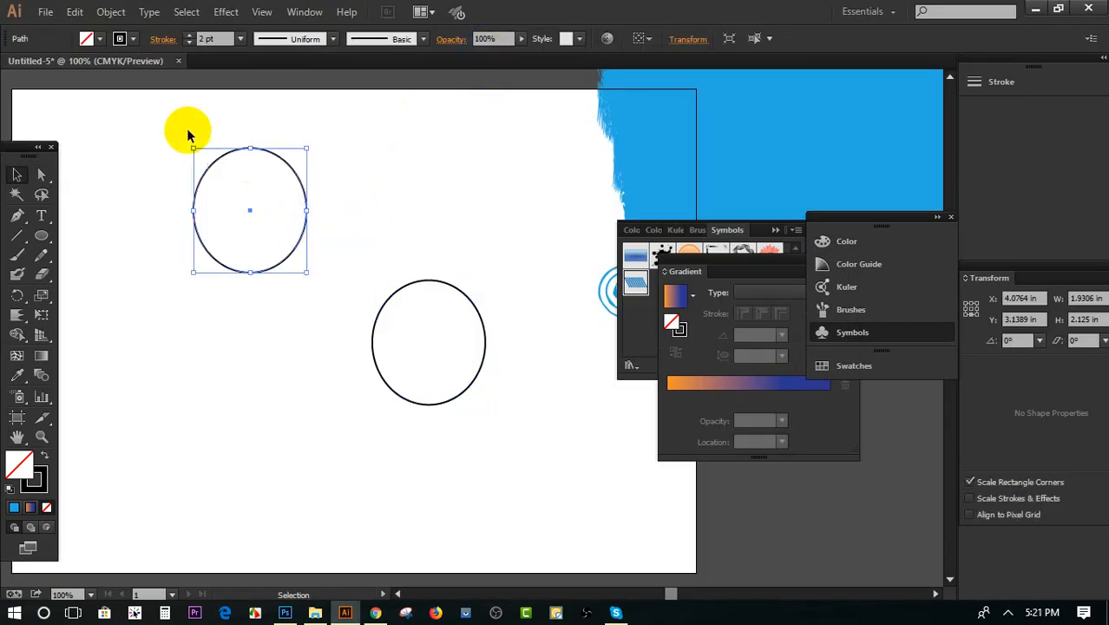
pyautogui.click(120, 39)
pyautogui.click(159, 65)
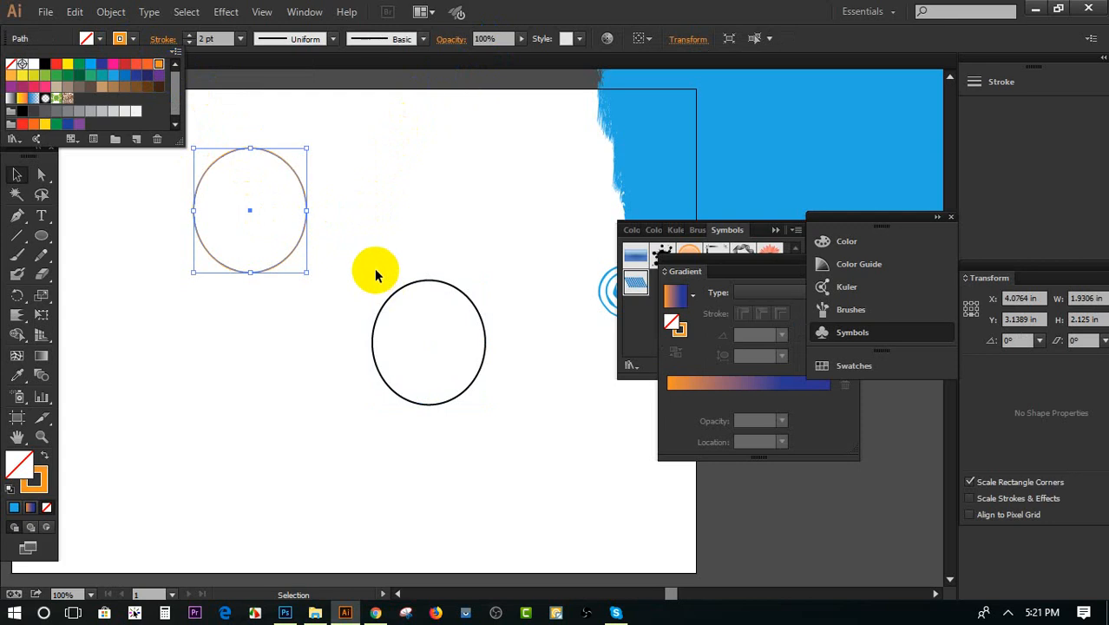
pyautogui.click(416, 285)
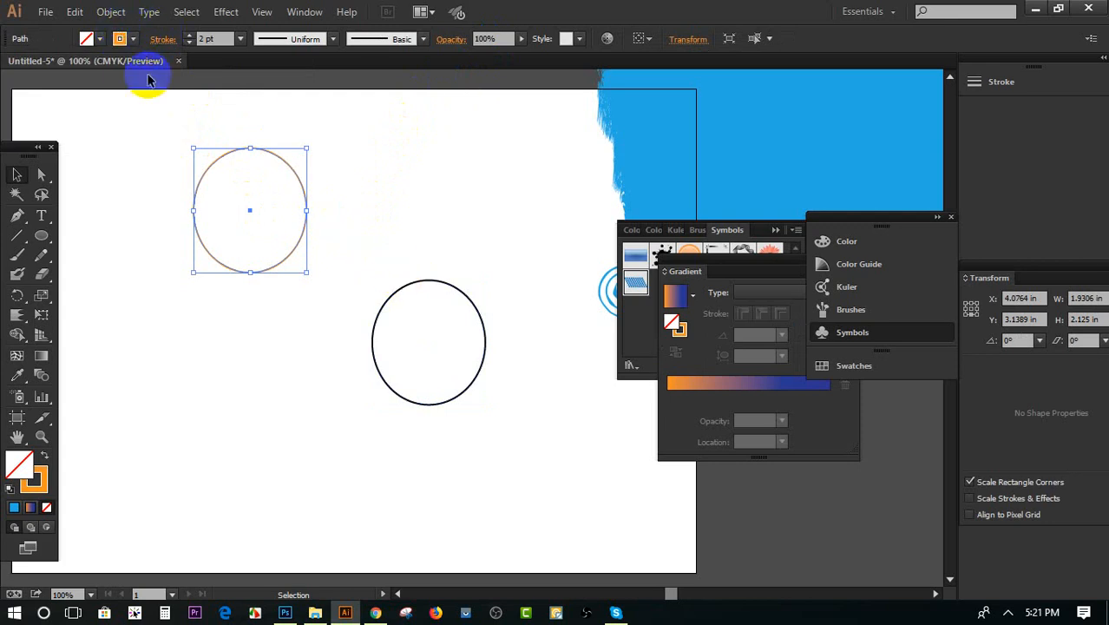
pyautogui.click(120, 39)
pyautogui.click(124, 64)
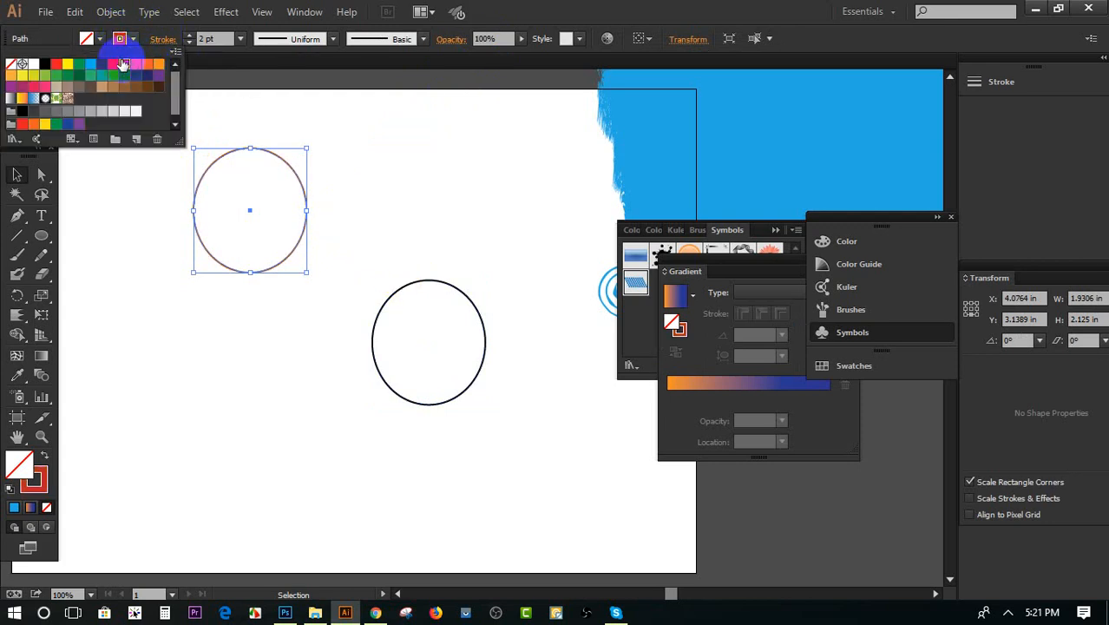
pyautogui.click(396, 278)
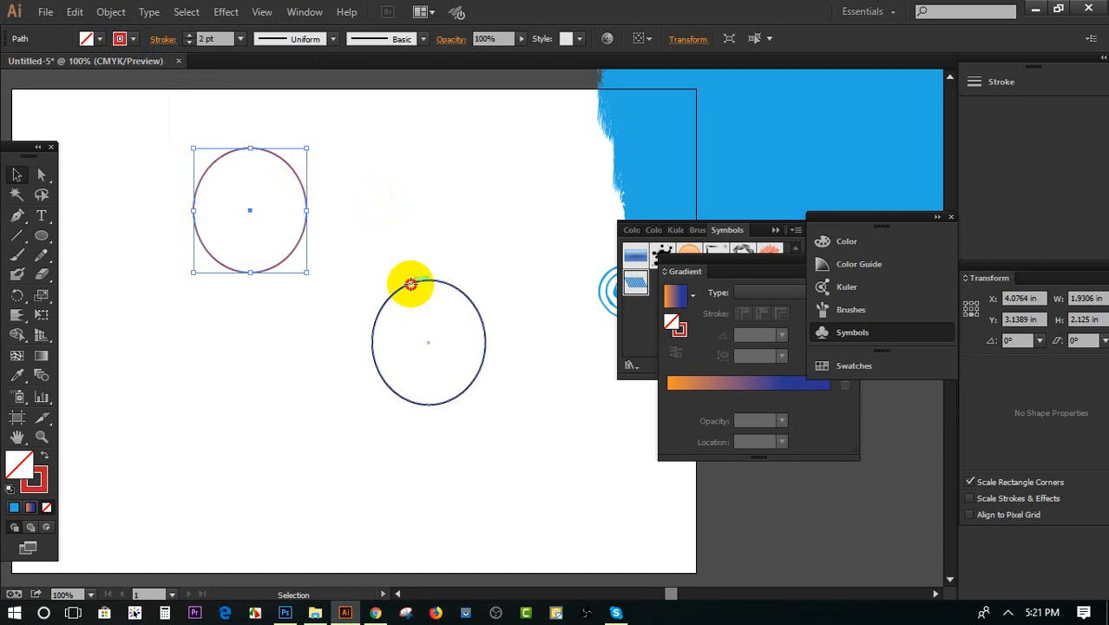
# Colour the lower-right ellipse's stroke green and move it to overlap the red ellipse's lower-right part
pyautogui.click(409, 284)
pyautogui.click(121, 39)
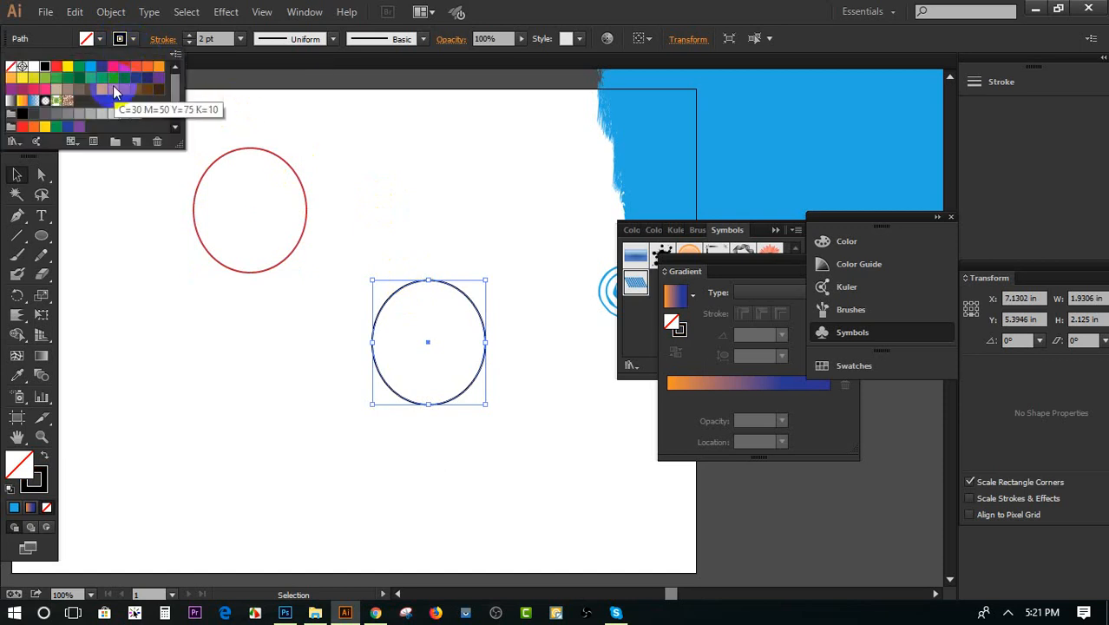
pyautogui.click(94, 79)
pyautogui.moveTo(430, 274); pyautogui.dragTo(312, 184)
pyautogui.moveTo(434, 286); pyautogui.dragTo(313, 213)
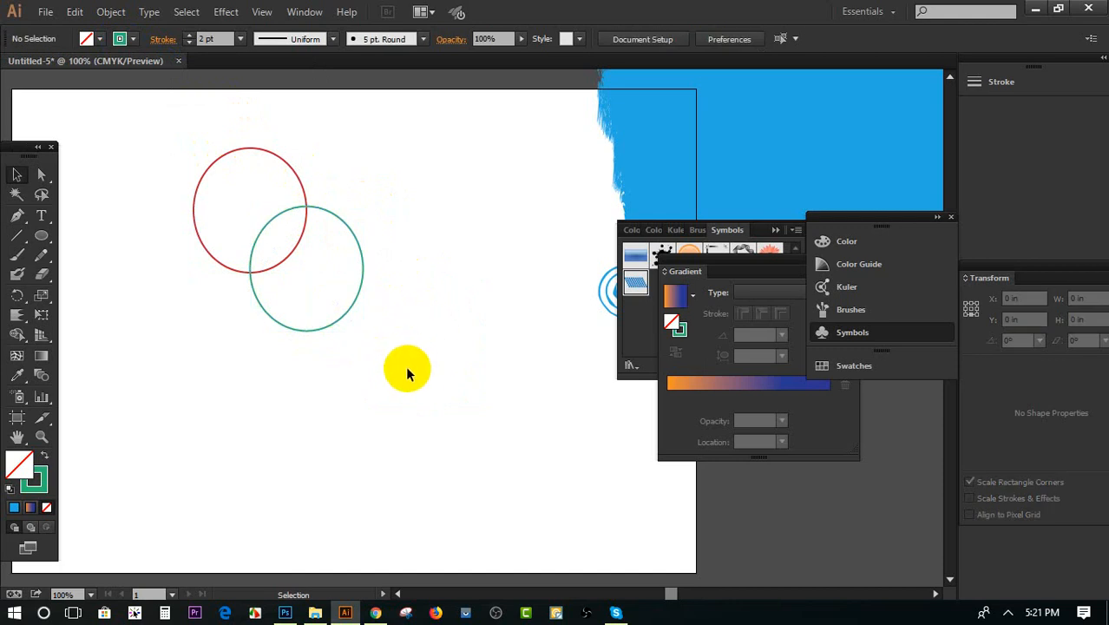
# Select both ellipses and set the Blend tool's spacing to Specified Steps with 40 steps
pyautogui.scroll(1, 405, 365)
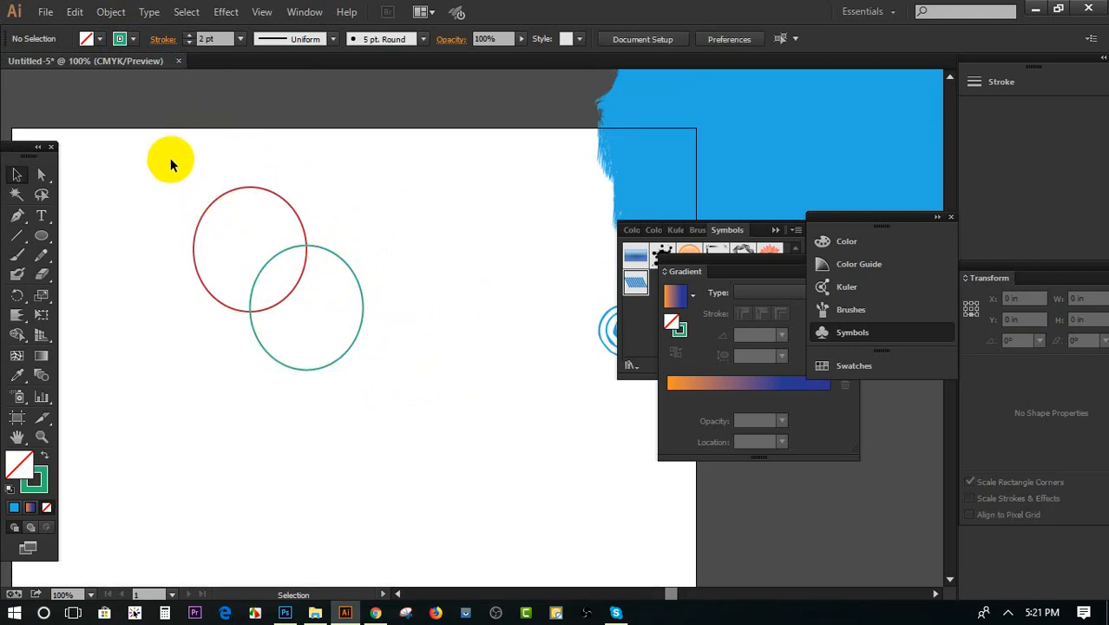
pyautogui.moveTo(165, 158); pyautogui.dragTo(460, 407)
pyautogui.click(498, 407)
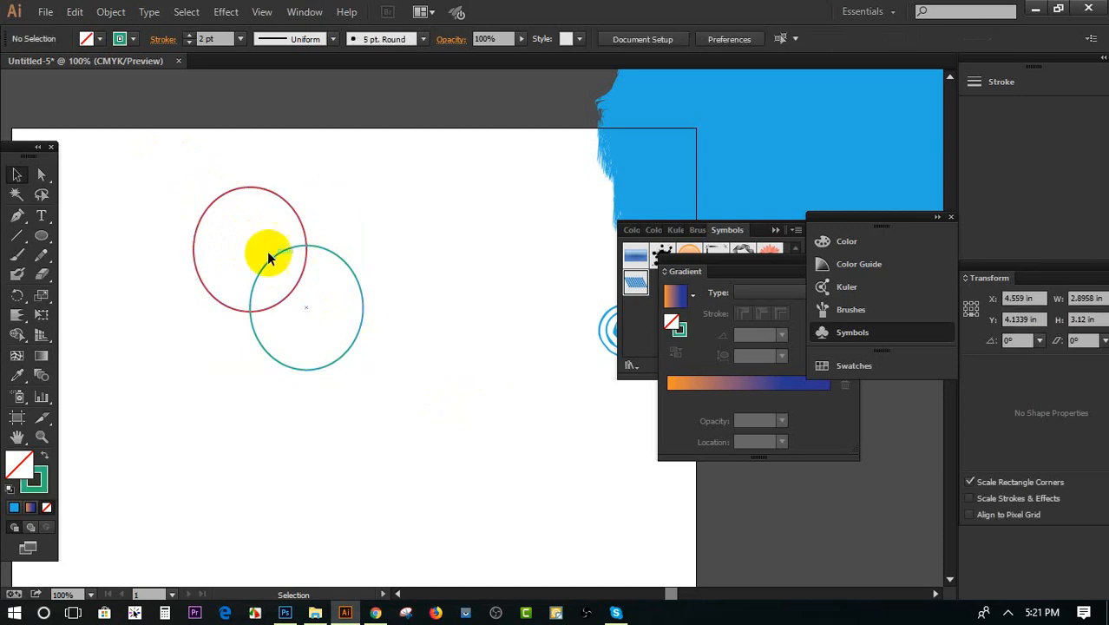
pyautogui.moveTo(154, 160); pyautogui.dragTo(520, 445)
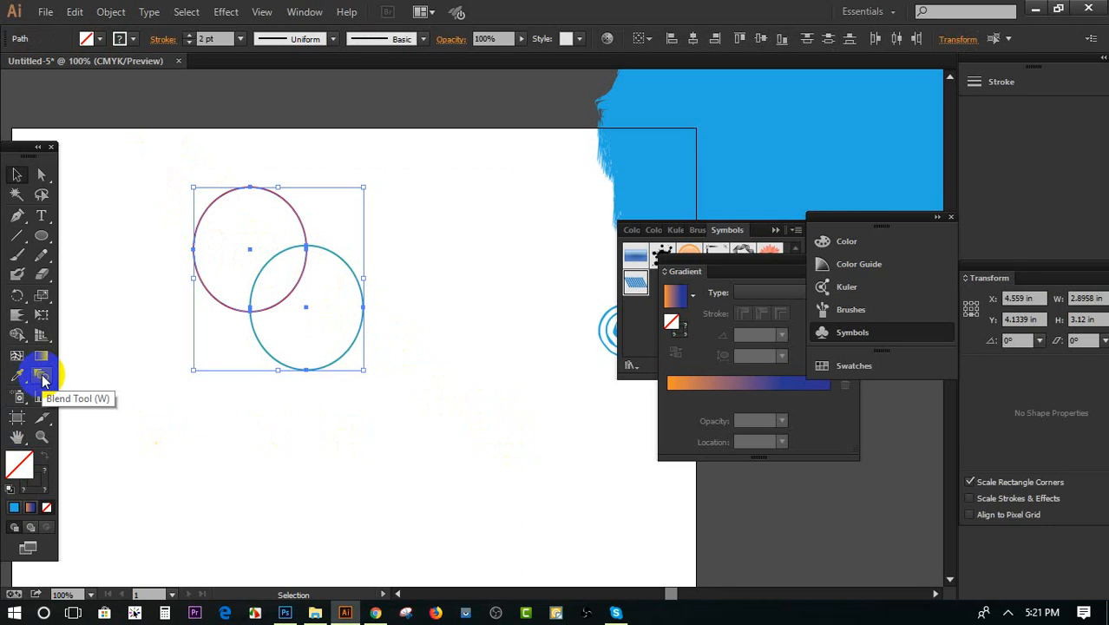
pyautogui.doubleClick(42, 377)
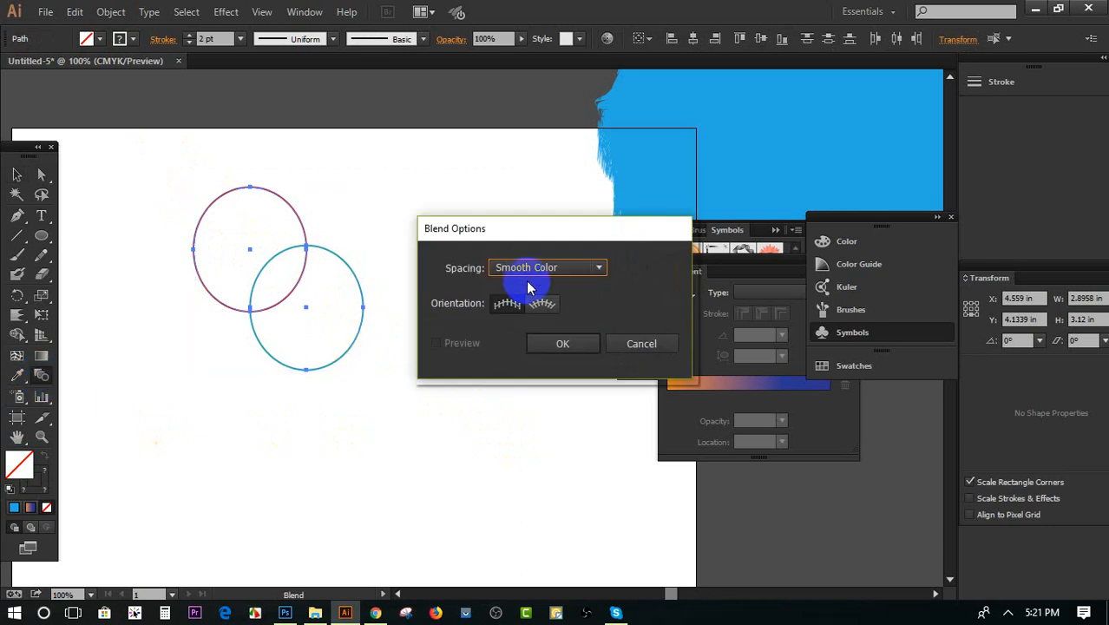
pyautogui.click(512, 271)
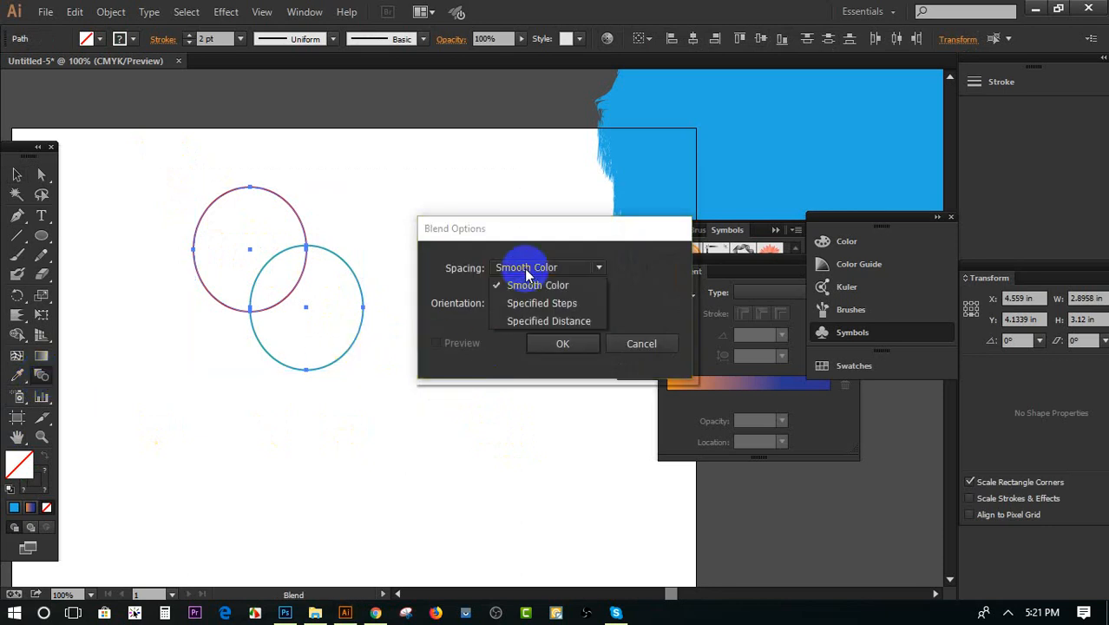
pyautogui.click(555, 306)
pyautogui.doubleClick(647, 262)
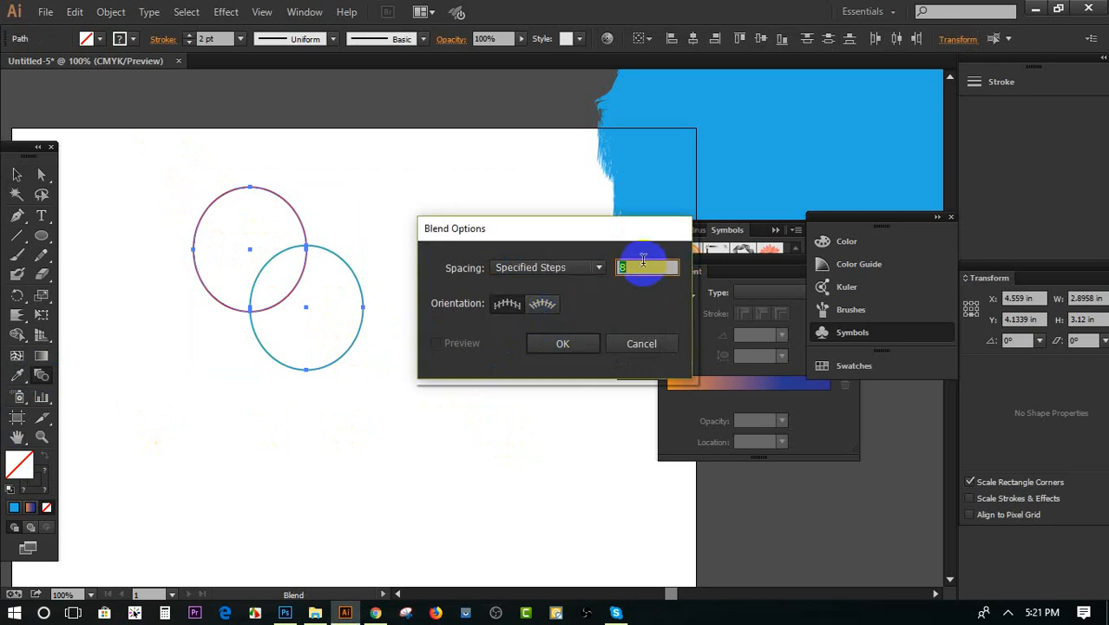
pyautogui.write('40')
pyautogui.click(562, 344)
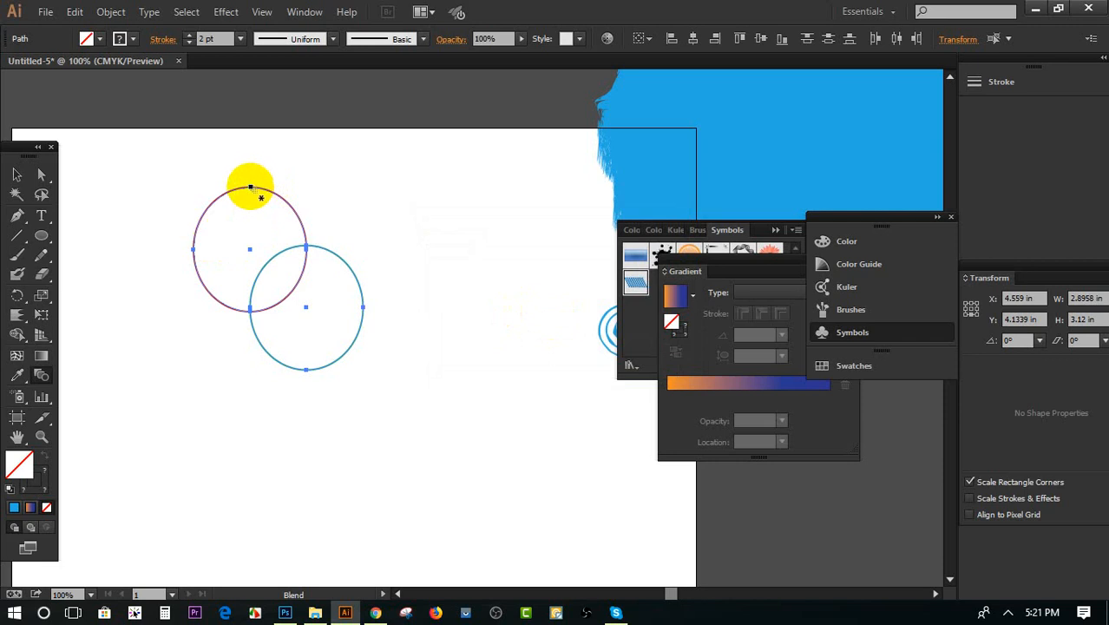
# Blend the two ellipses from the red one's left anchor point to the green one's right anchor point
pyautogui.click(250, 188)
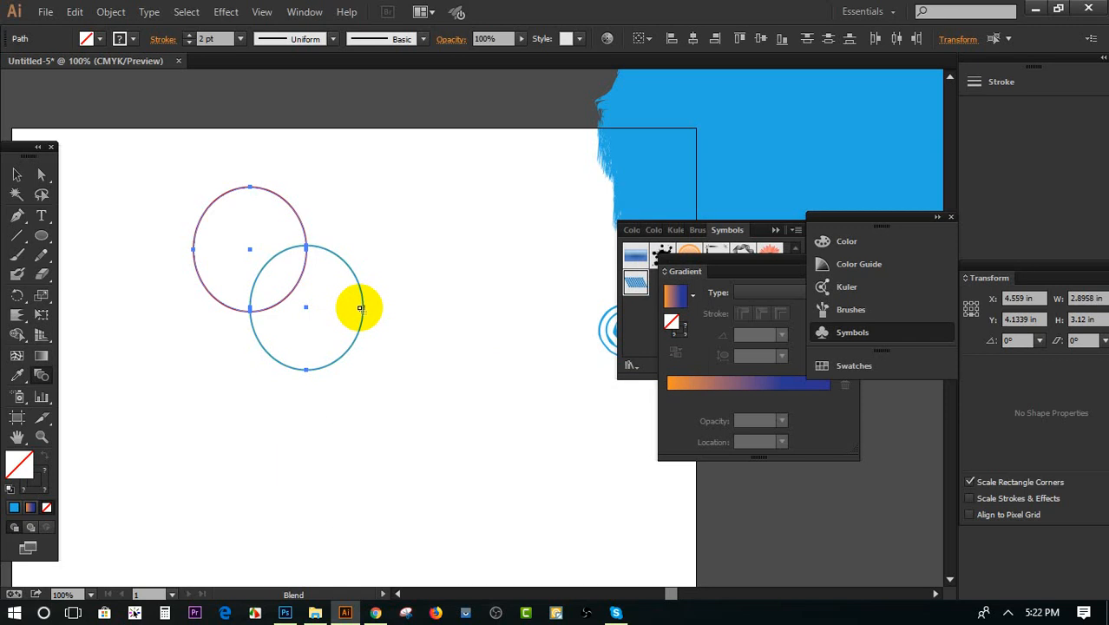
pyautogui.click(198, 248)
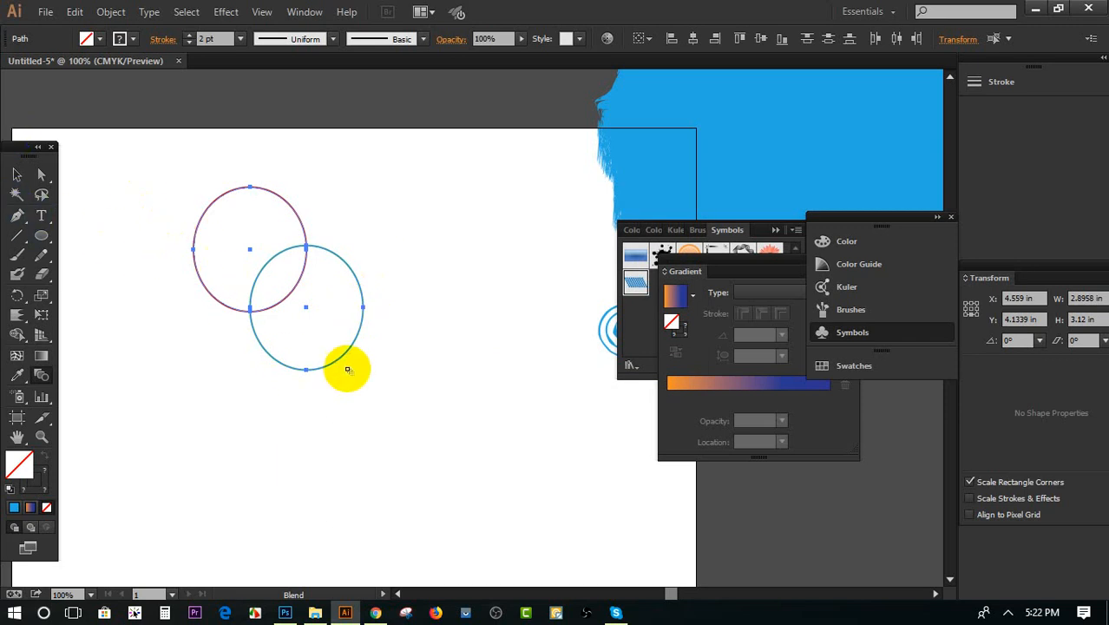
pyautogui.click(364, 310)
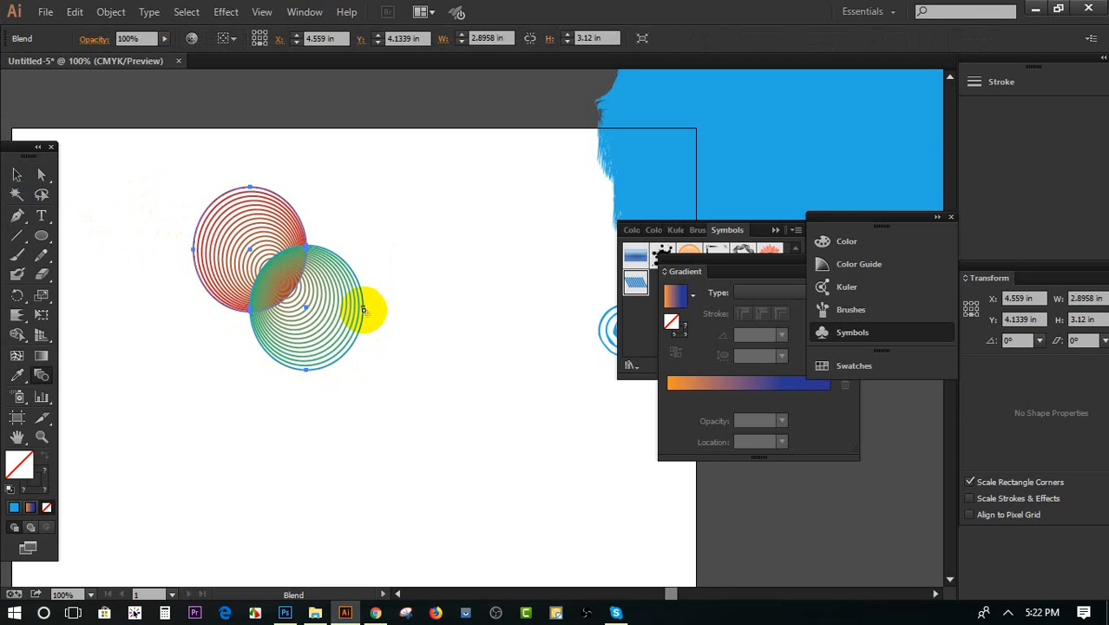
# Undo the last blend and blend the ellipses again from the green one's centre point to the red one's centre point
pyautogui.hotkey('ctrl', 'z')
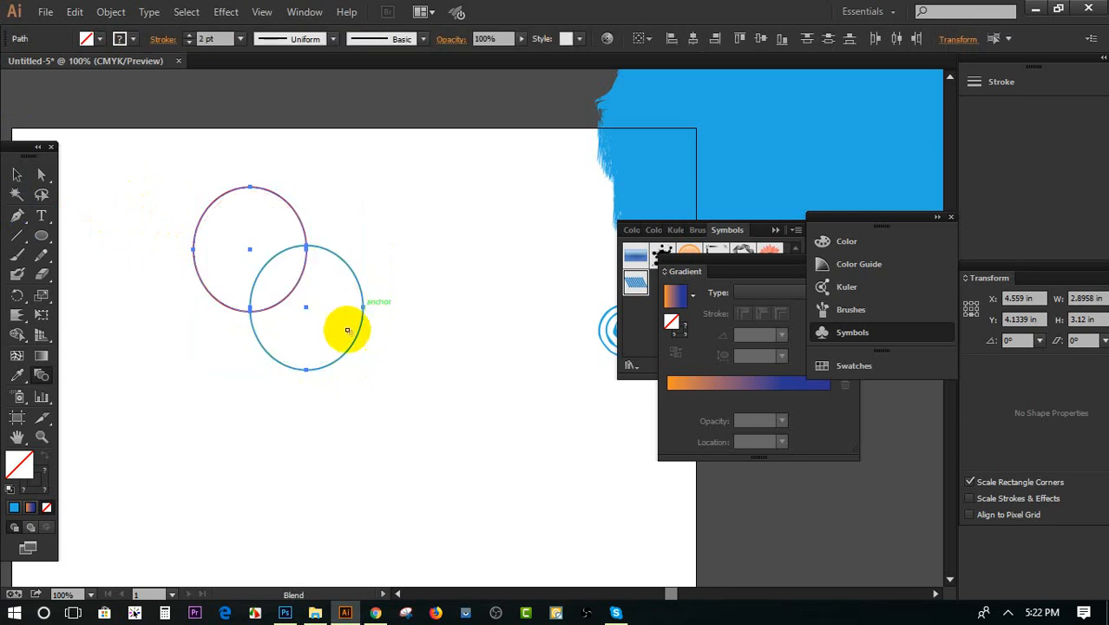
pyautogui.click(305, 308)
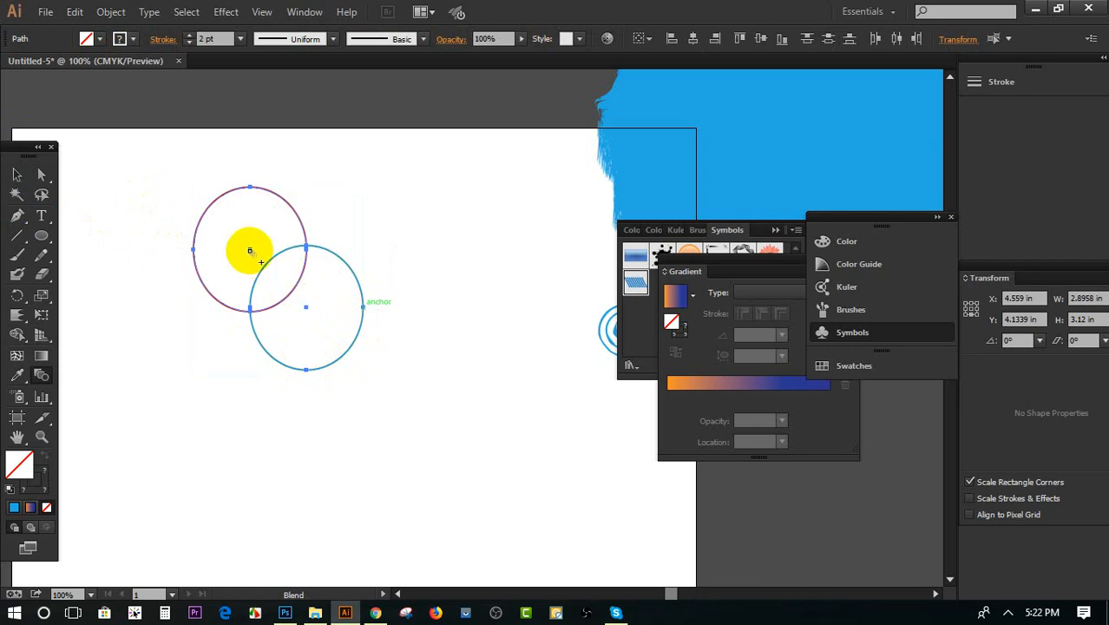
pyautogui.click(249, 251)
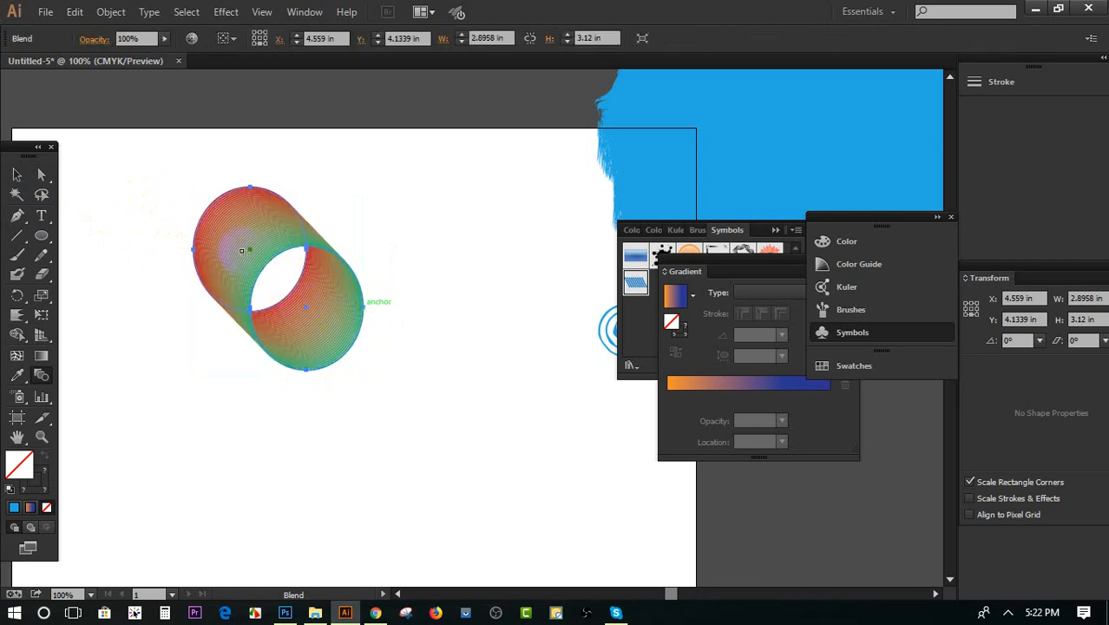
pyautogui.click(15, 173)
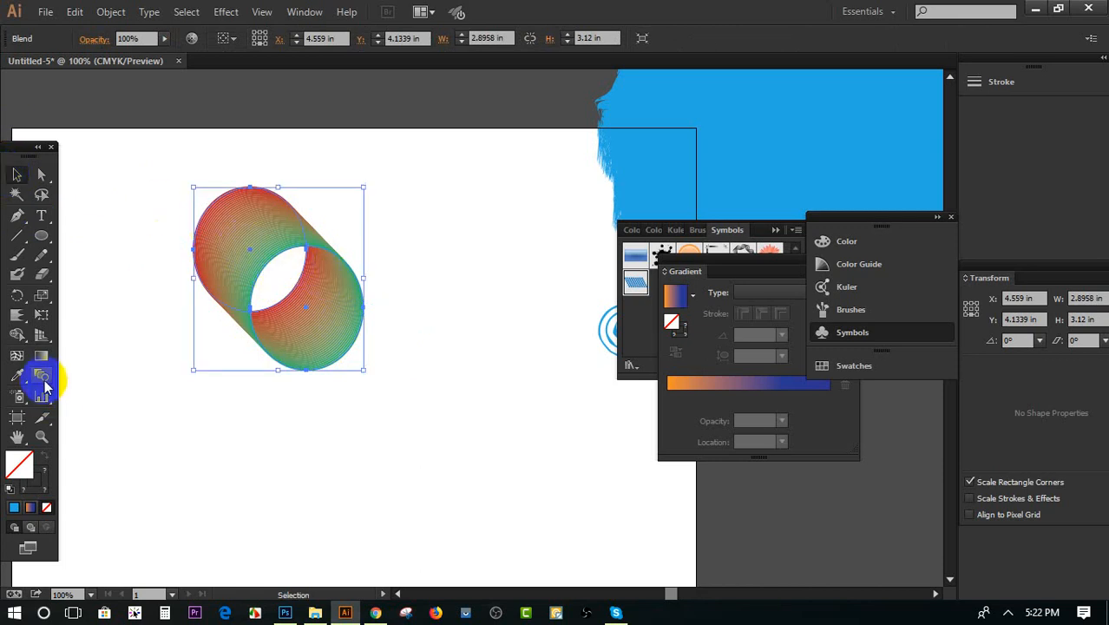
# Open the blend's options with the preview enabled and try Smooth Color spacing
pyautogui.doubleClick(41, 377)
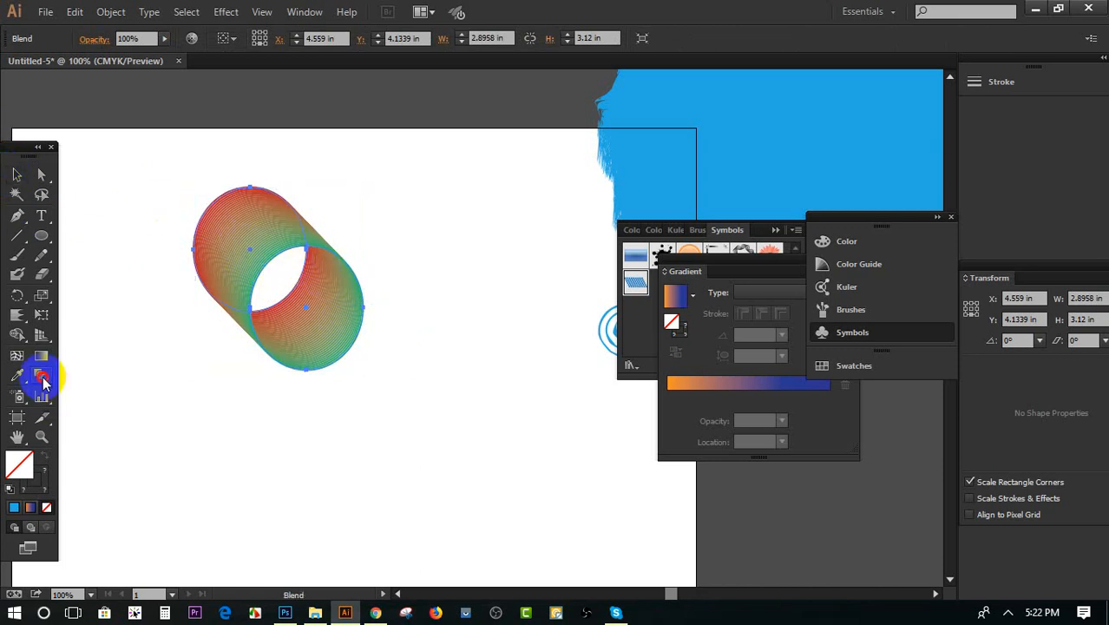
pyautogui.click(436, 343)
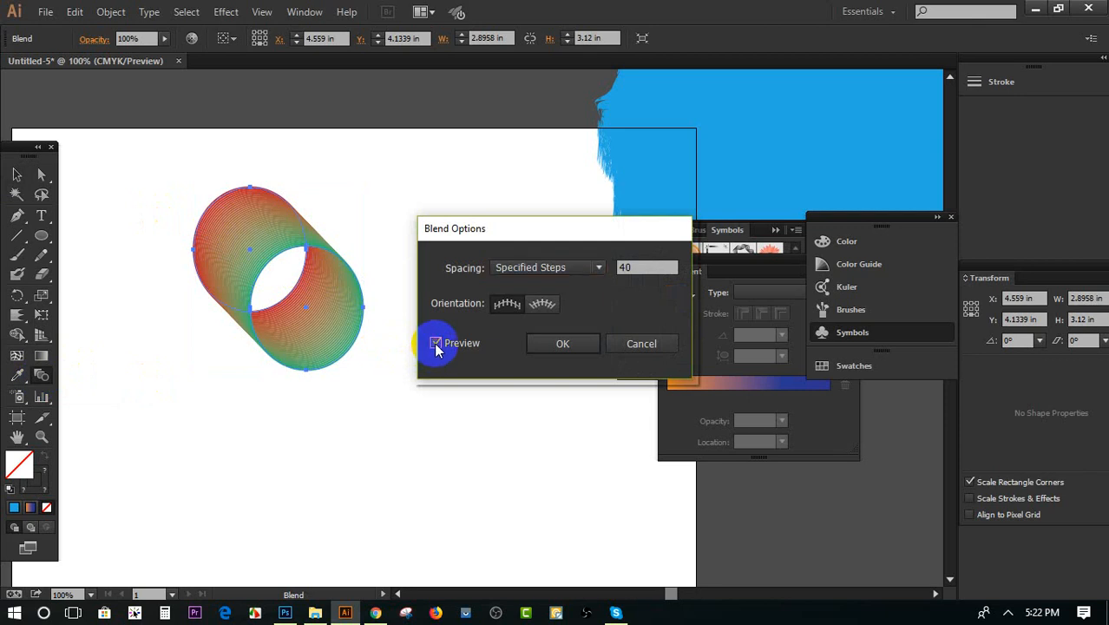
pyautogui.click(536, 270)
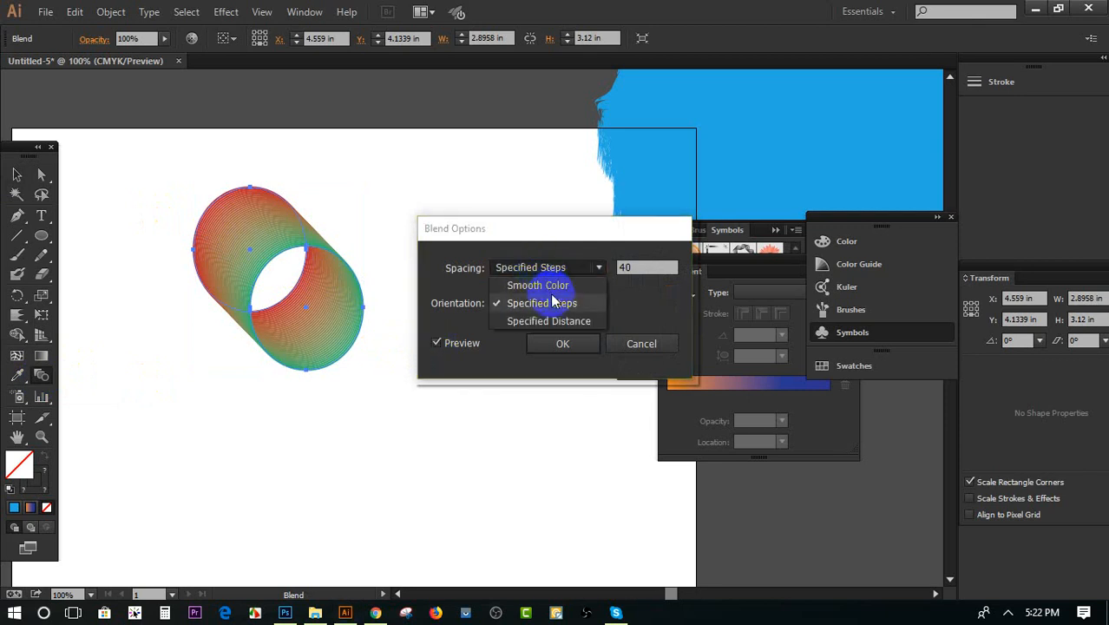
pyautogui.click(545, 286)
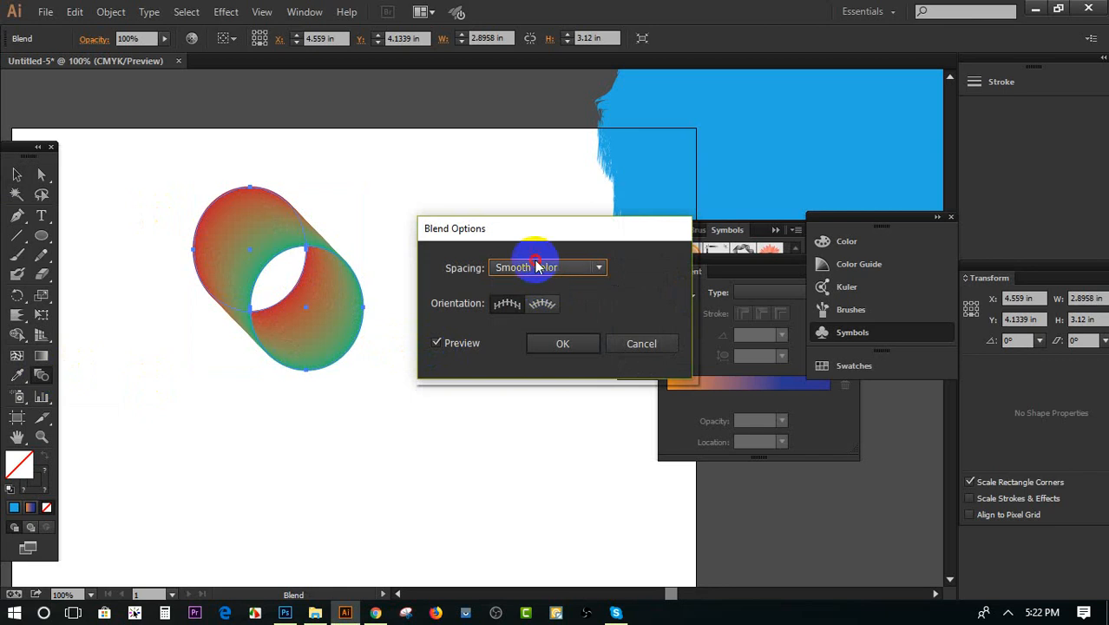
# Try Specified Steps spacing on the blend, lowering the count to 1 and raising it to 19
pyautogui.click(526, 267)
pyautogui.click(554, 301)
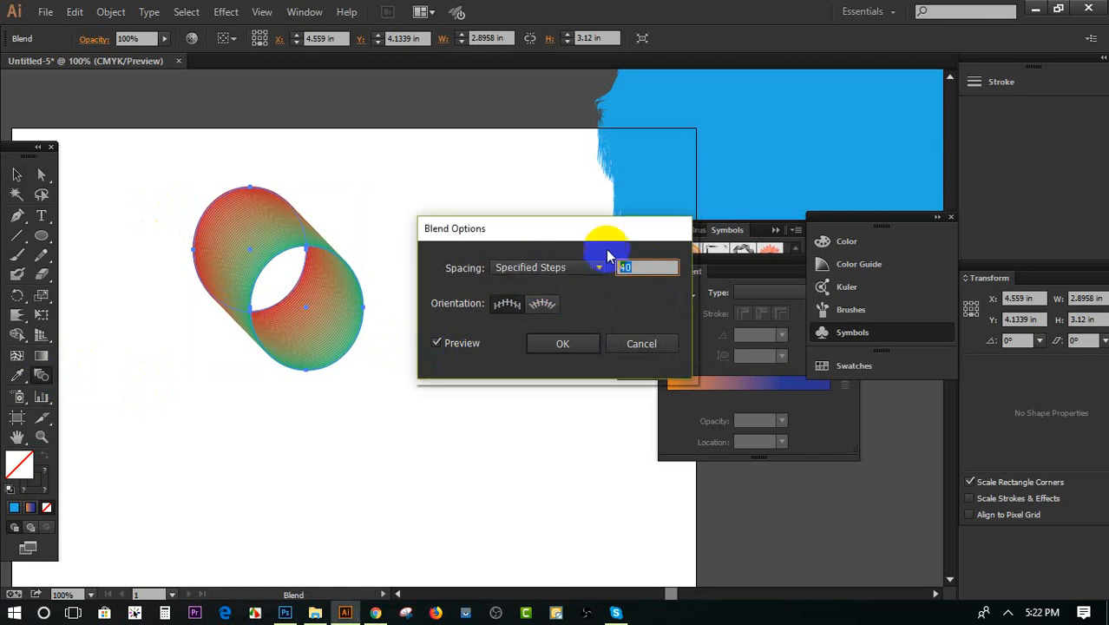
pyautogui.scroll(-8, 626, 266)
pyautogui.scroll(-20, 626, 266)
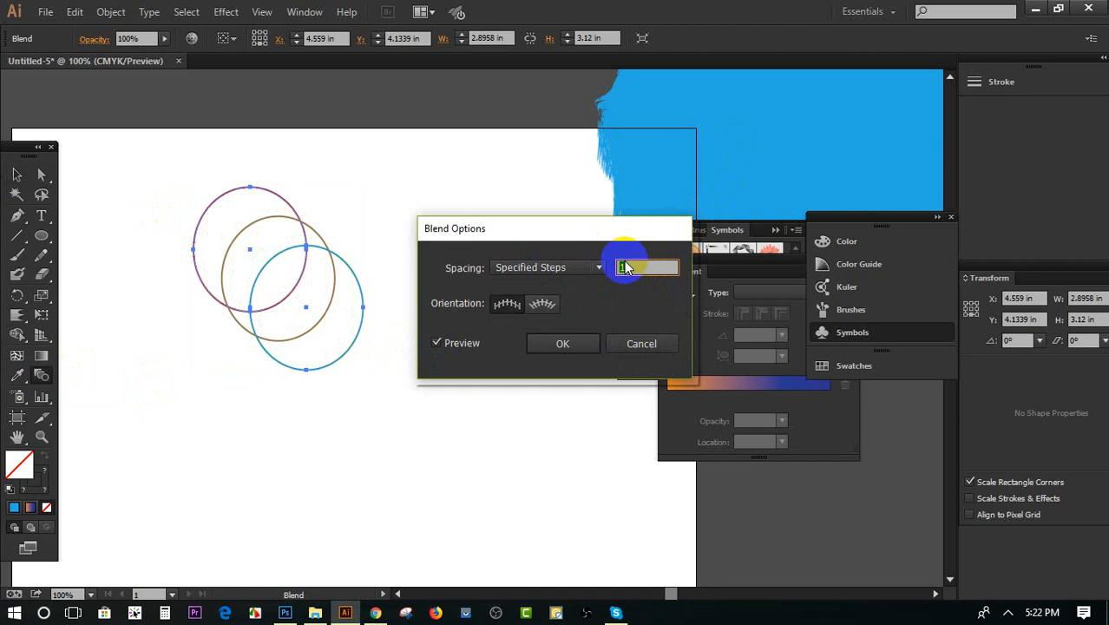
pyautogui.scroll(18, 627, 266)
# Apply Specified Distance spacing of 0.06 in to the ellipse blend
pyautogui.click(546, 268)
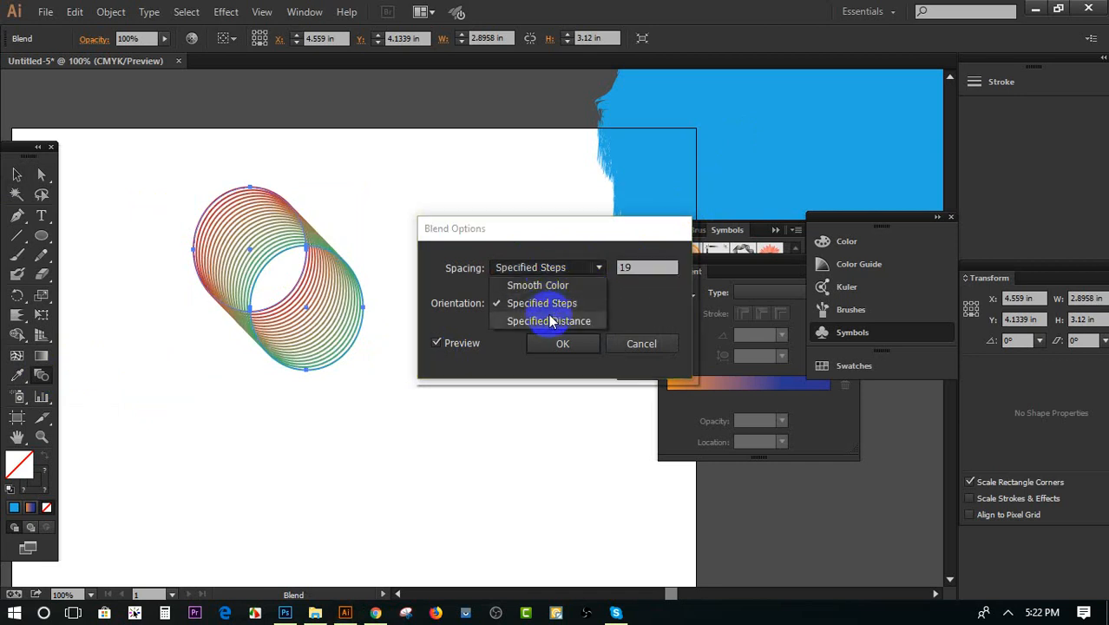
pyautogui.click(552, 321)
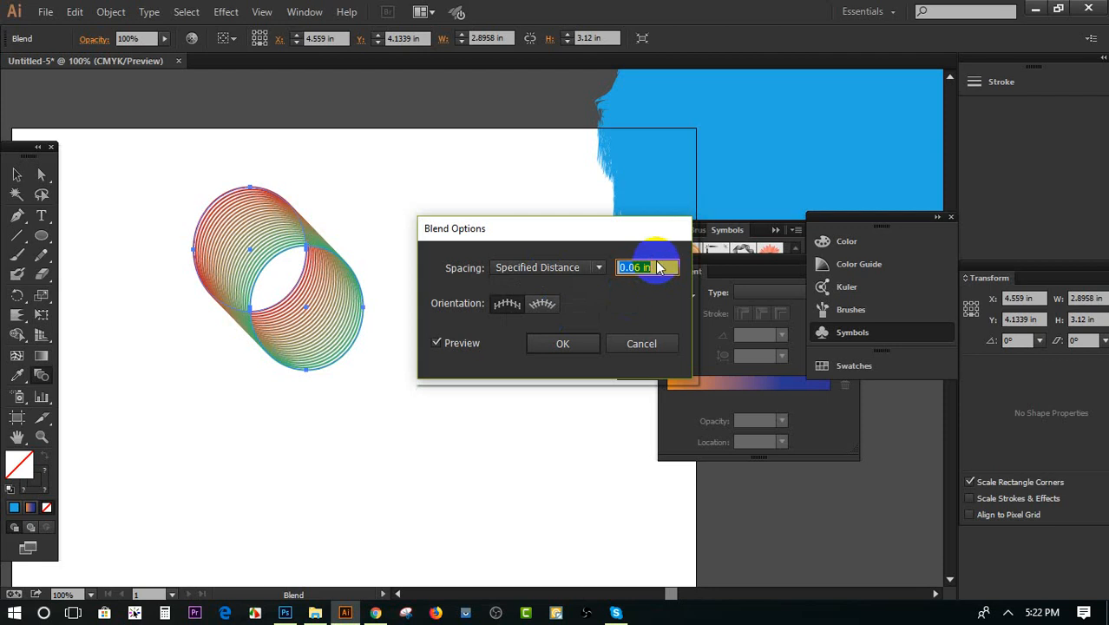
pyautogui.click(593, 346)
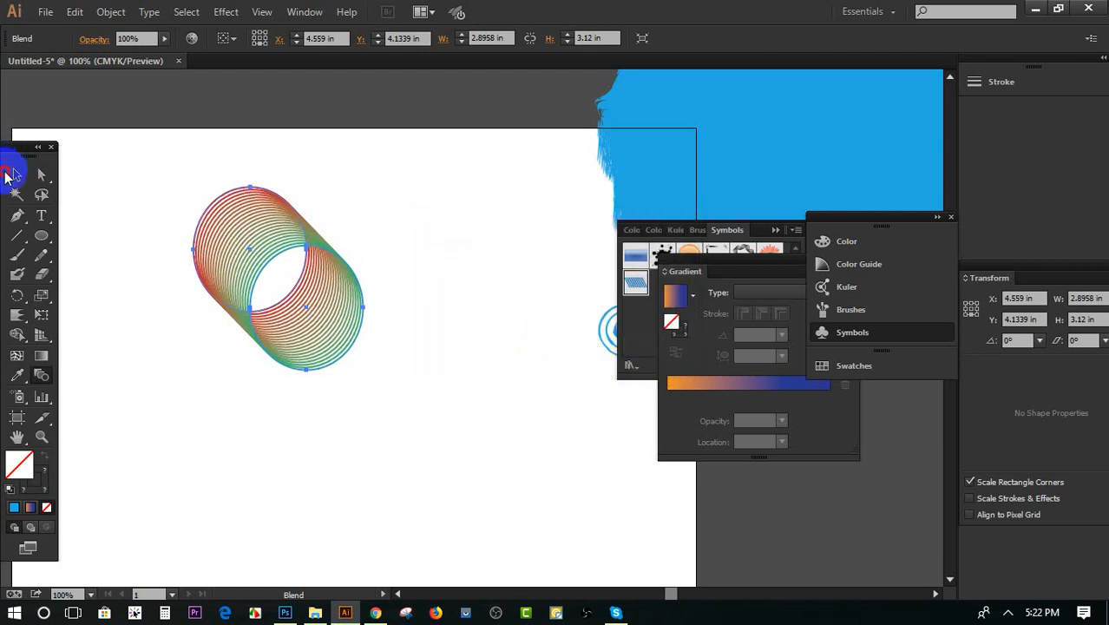
pyautogui.click(17, 175)
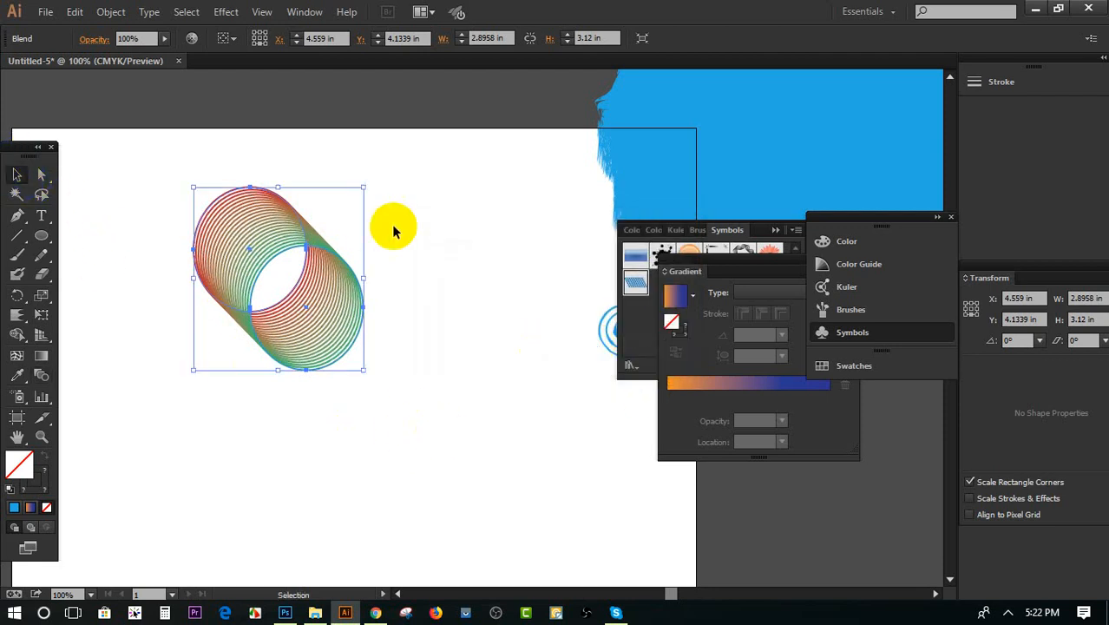
# Move the blended ellipses horizontally to the right by about 1.07 in and deselect them
pyautogui.click(434, 277)
pyautogui.scroll(-1, 465, 302)
pyautogui.click(247, 230)
pyautogui.moveTo(248, 230); pyautogui.dragTo(306, 208)
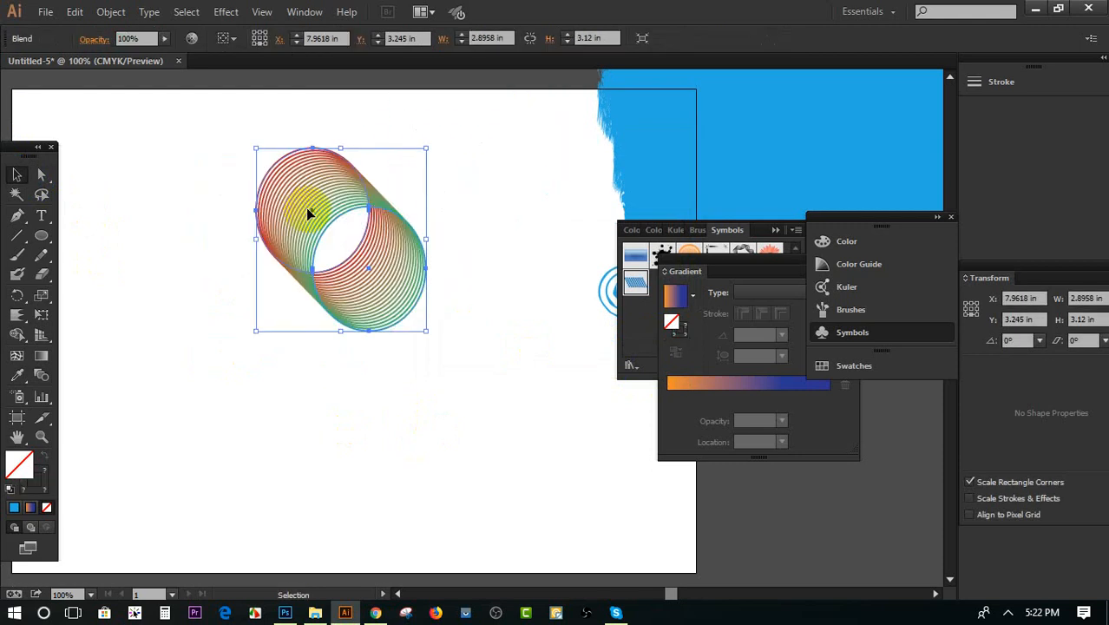
pyautogui.click(435, 262)
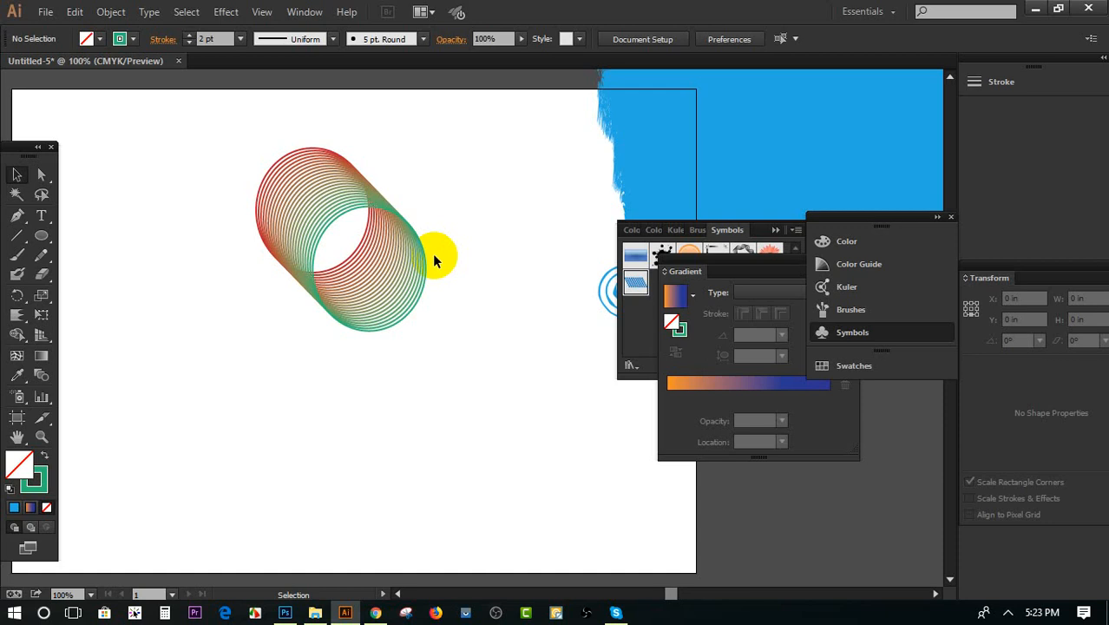
pyautogui.click(15, 177)
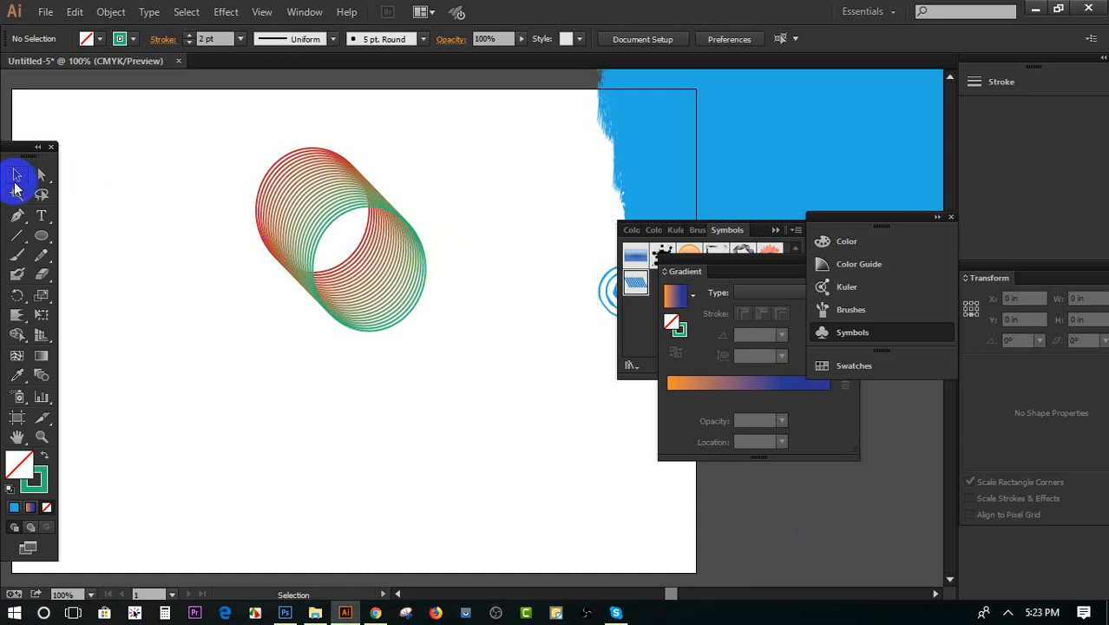
pyautogui.scroll(1, 429, 305)
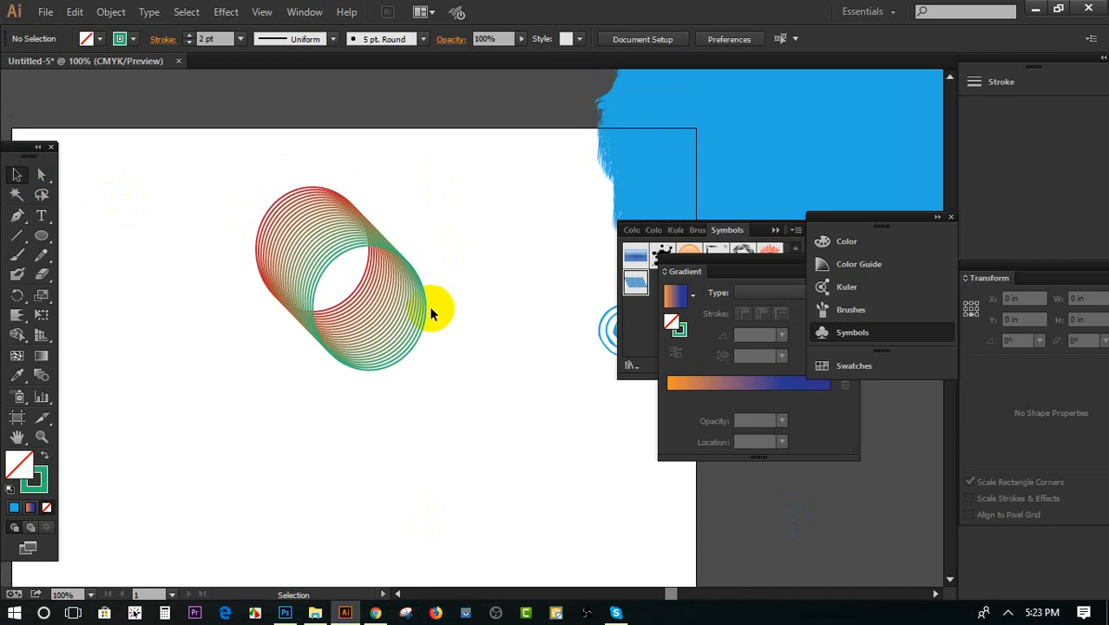
pyautogui.click(392, 313)
pyautogui.scroll(1, 359, 270)
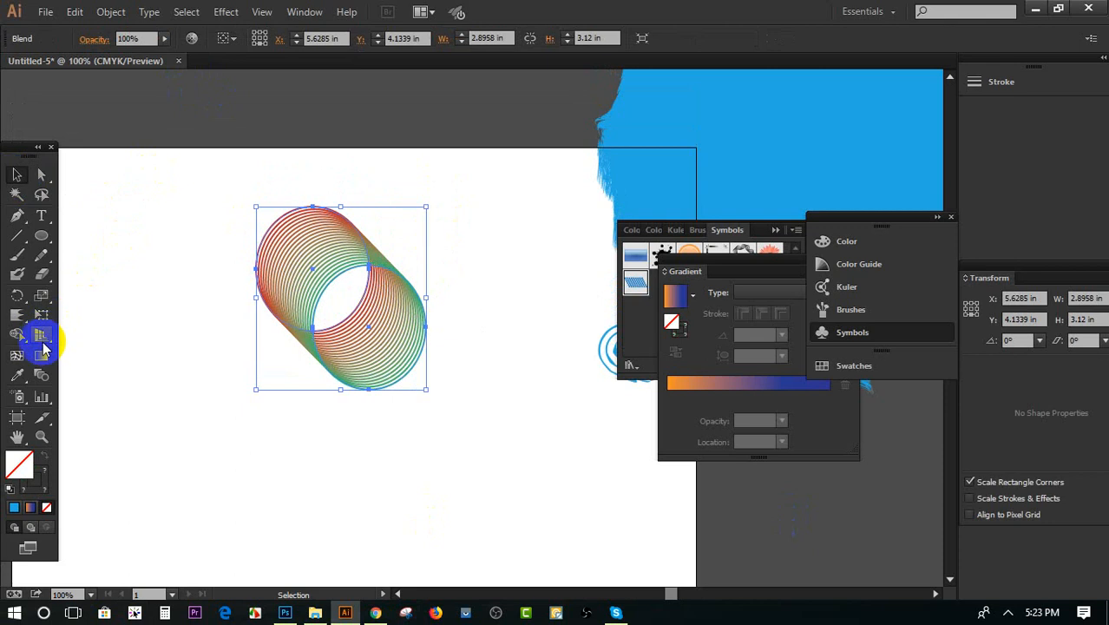
pyautogui.scroll(-3, 97, 312)
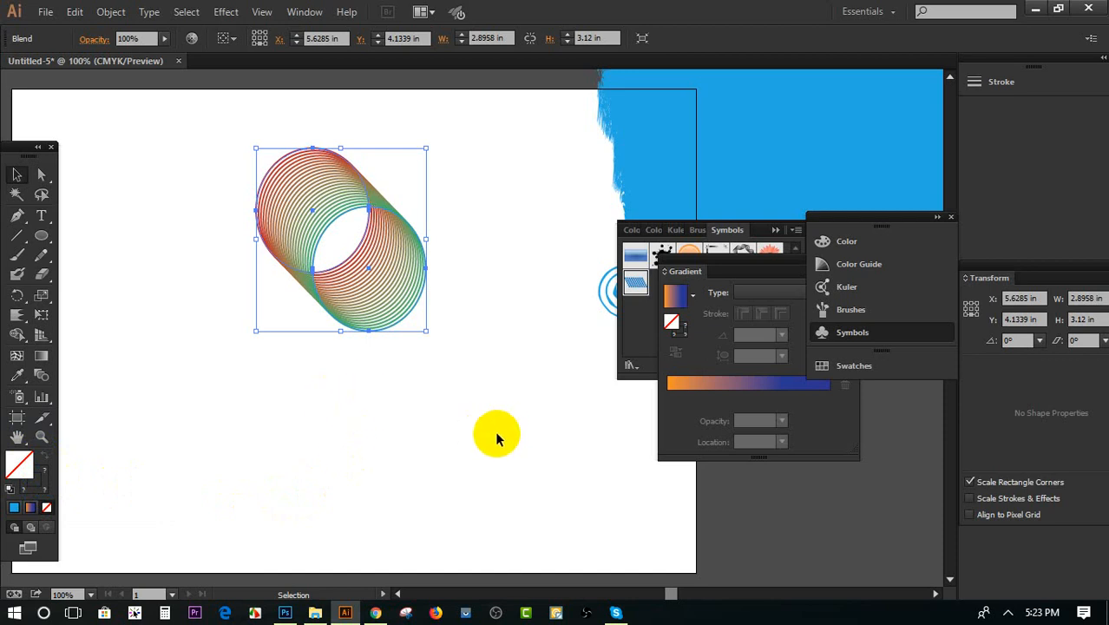
# Draw a wavy hill line with the Pen tool from the artboard's lower-left corner to its right edge, converting the inner anchors to corners
pyautogui.scroll(-2, 325, 392)
pyautogui.scroll(-1, 325, 392)
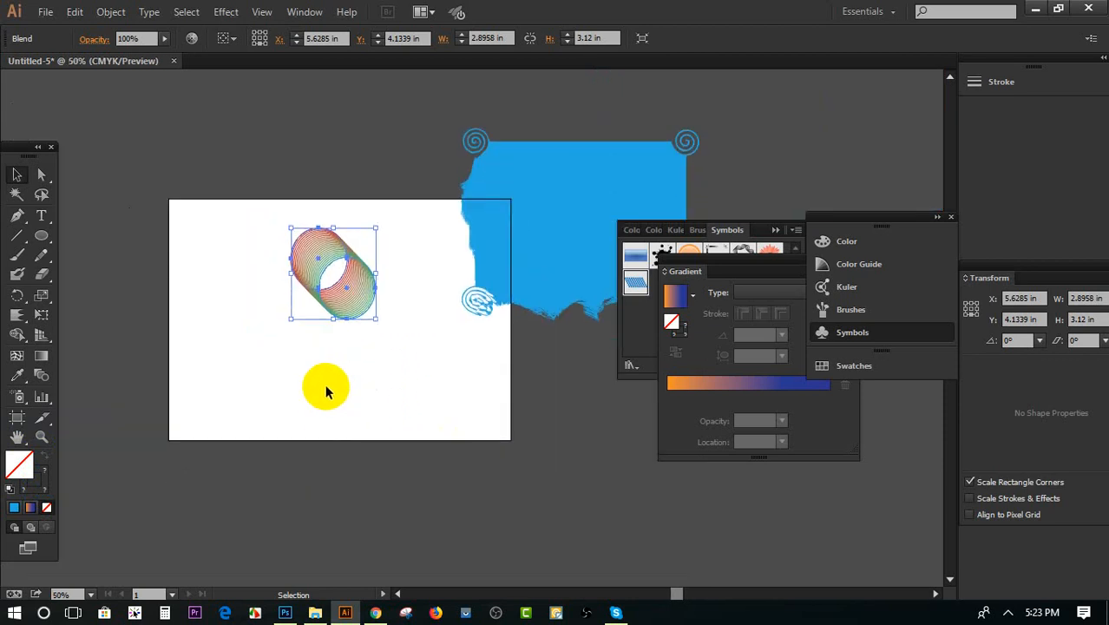
pyautogui.scroll(-1, 324, 388)
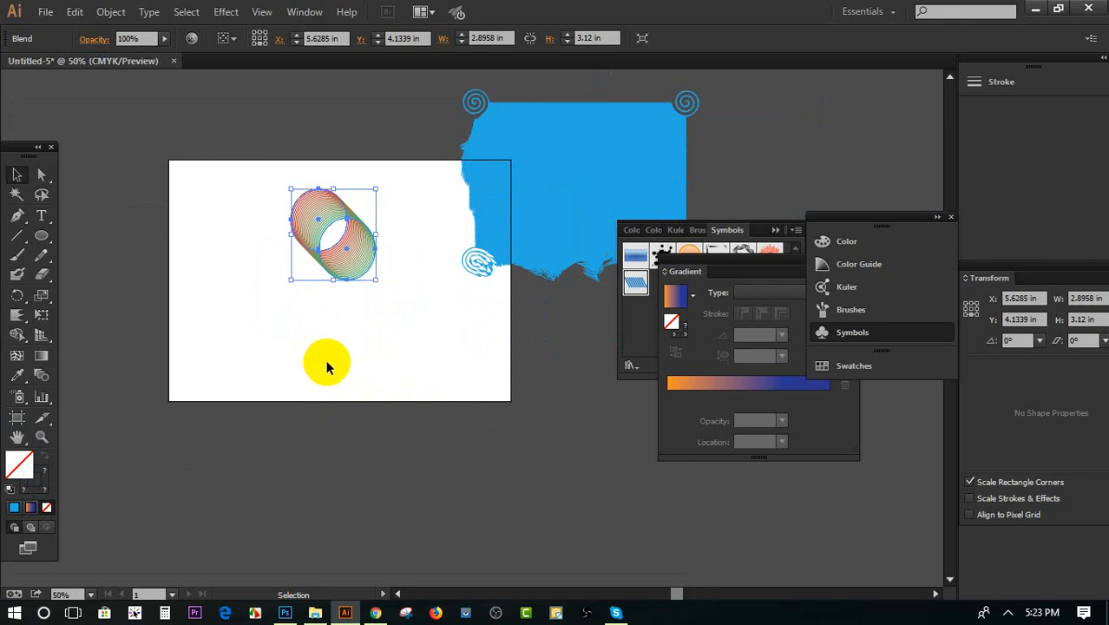
pyautogui.scroll(-3, 329, 376)
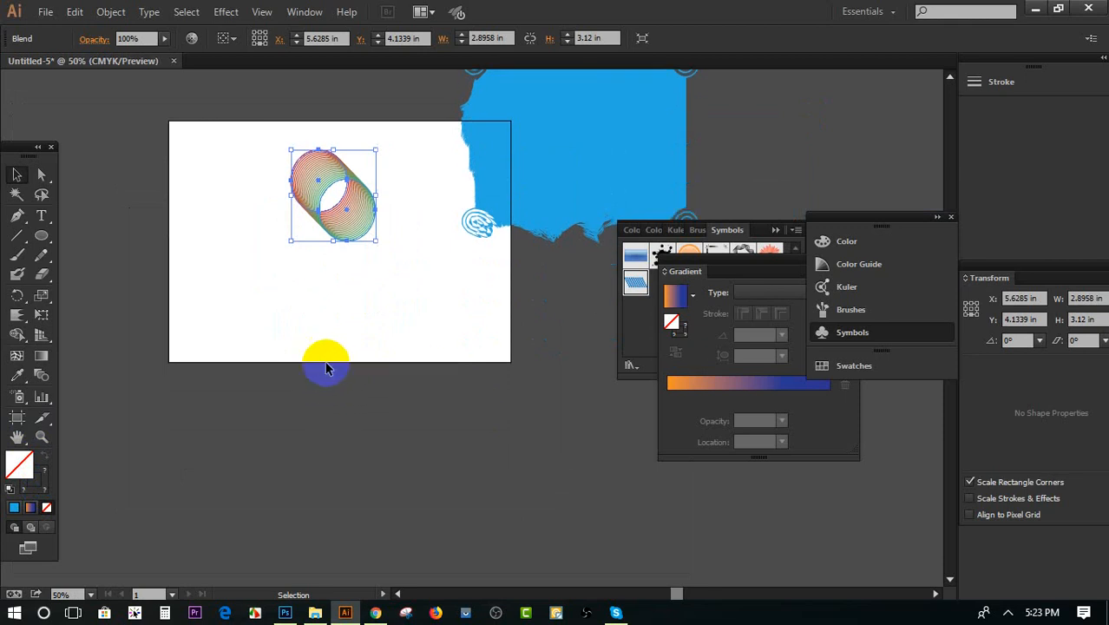
pyautogui.click(18, 217)
pyautogui.click(171, 342)
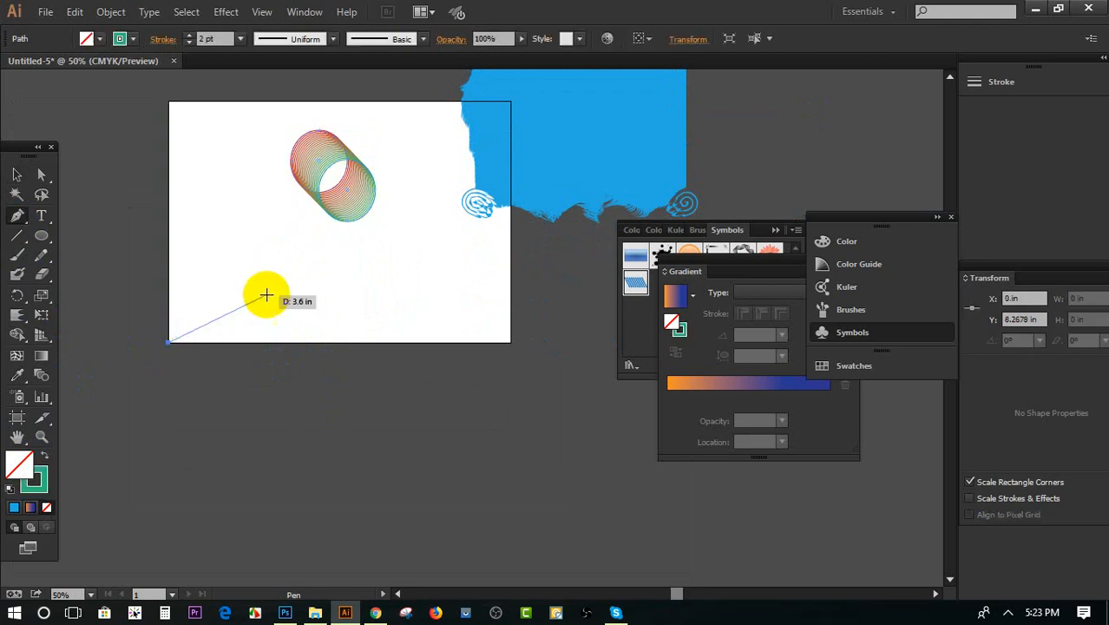
pyautogui.moveTo(284, 290); pyautogui.dragTo(389, 273)
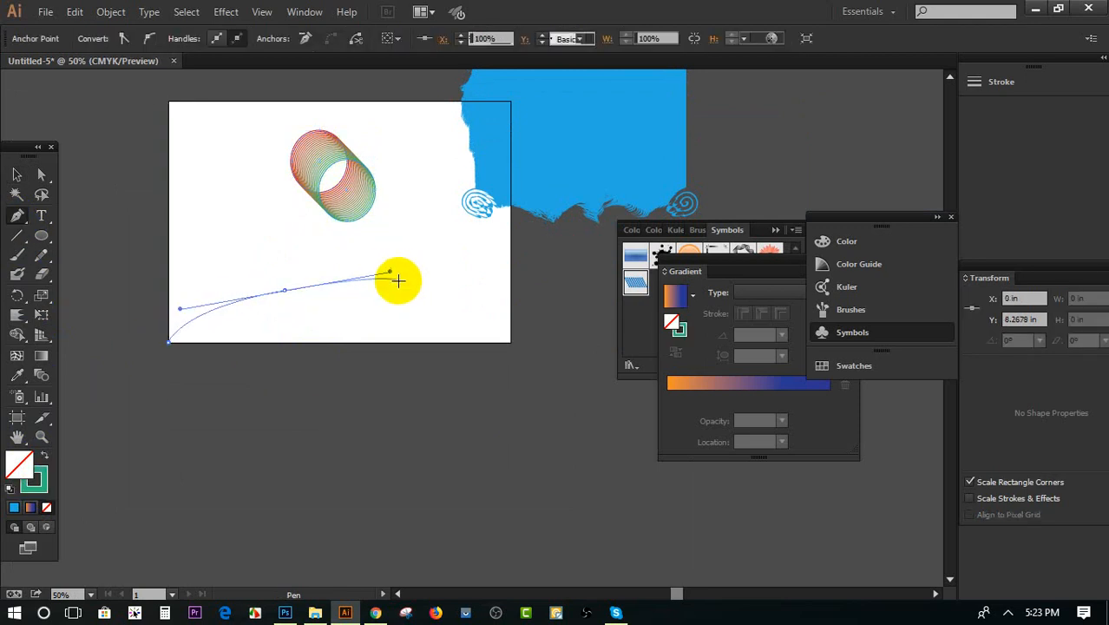
pyautogui.click(283, 290)
pyautogui.moveTo(429, 304); pyautogui.dragTo(499, 233)
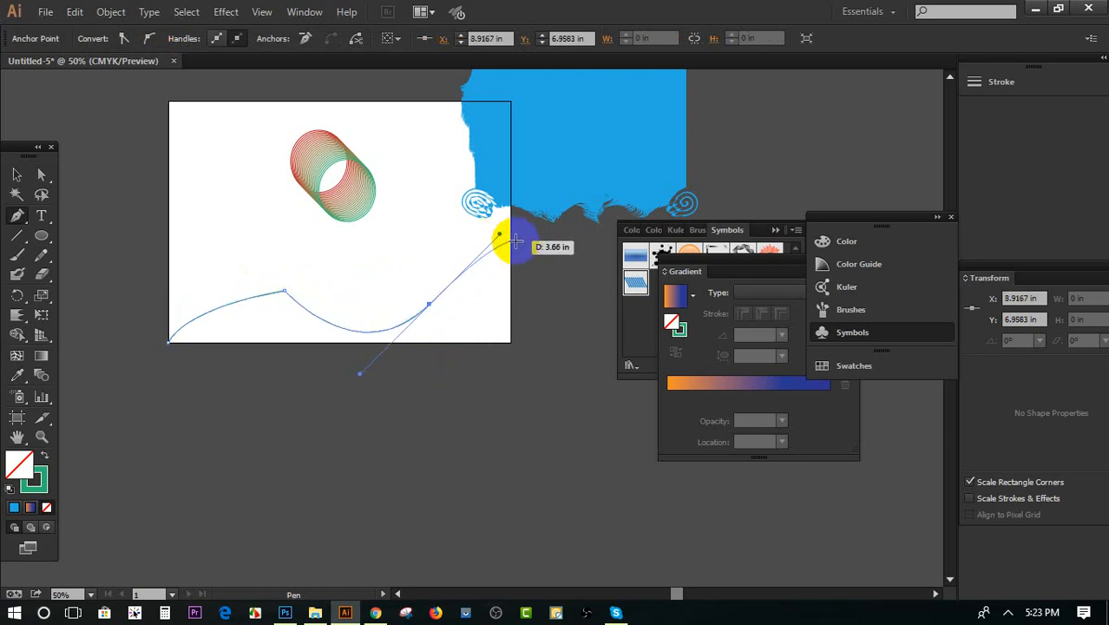
pyautogui.click(429, 304)
pyautogui.moveTo(512, 251); pyautogui.dragTo(563, 261)
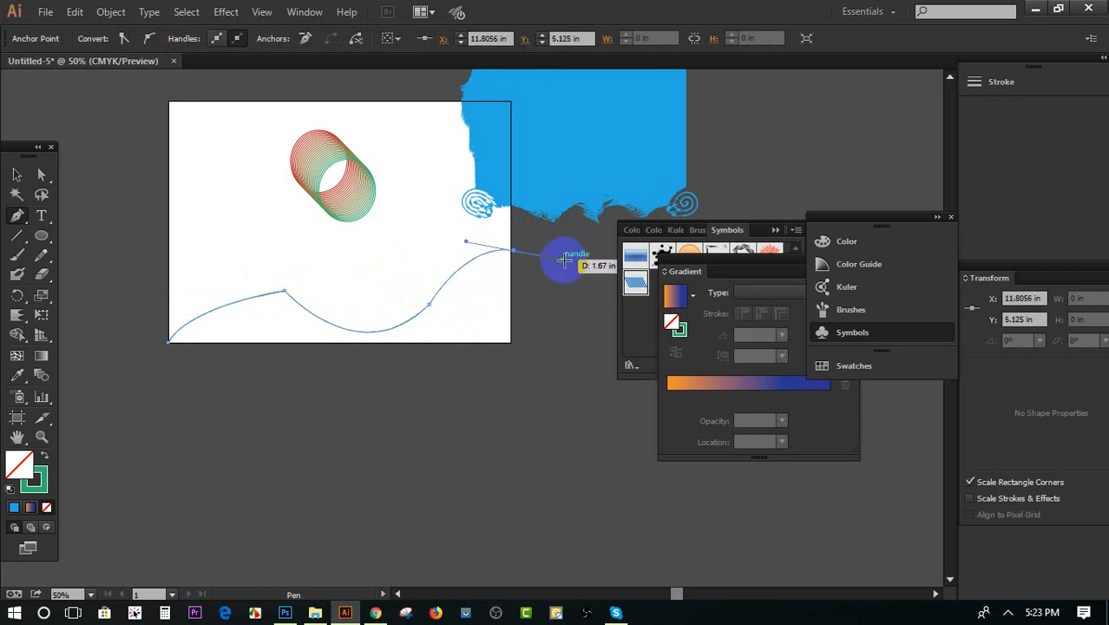
pyautogui.click(513, 250)
# Close the hill outline along the artboard's bottom edge and fill the shape with dark green
pyautogui.click(513, 346)
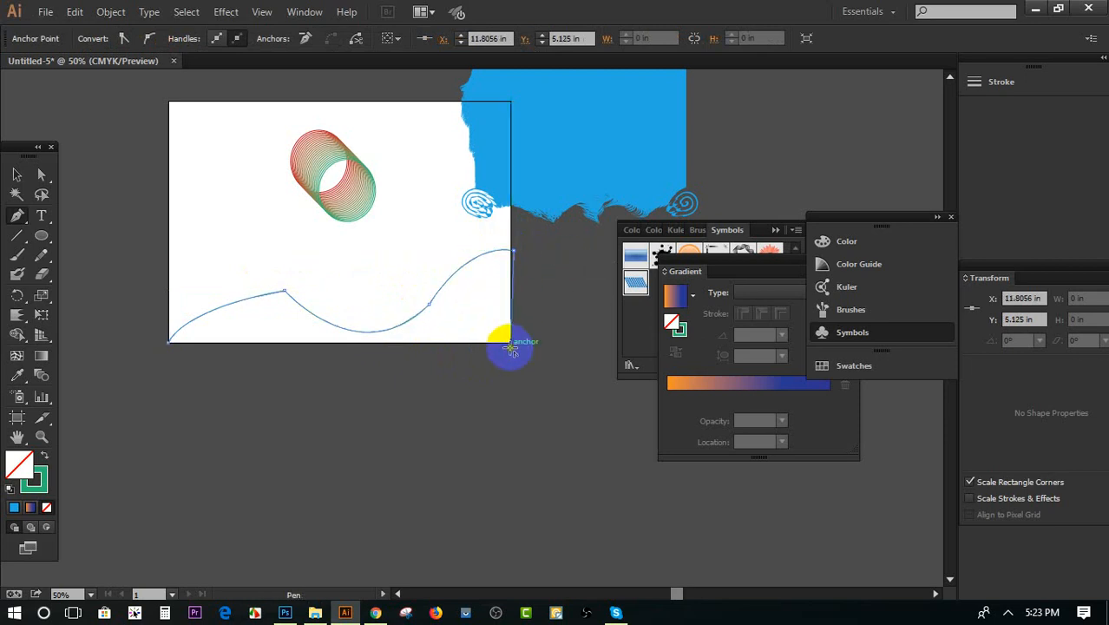
pyautogui.moveTo(169, 341); pyautogui.dragTo(180, 308)
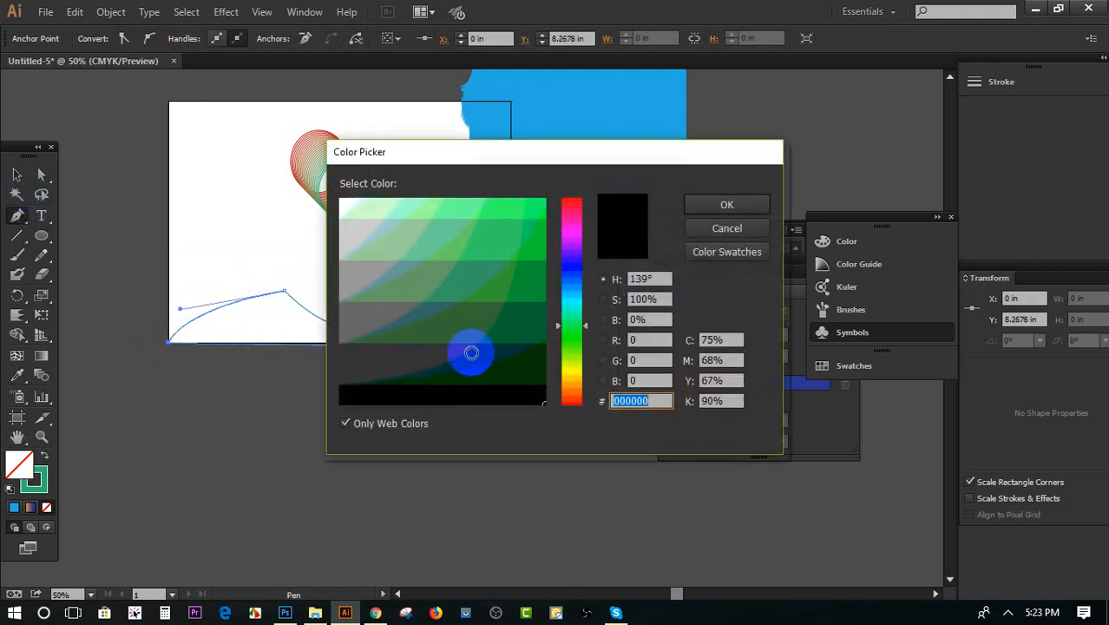
pyautogui.click(491, 322)
pyautogui.click(712, 211)
pyautogui.click(17, 175)
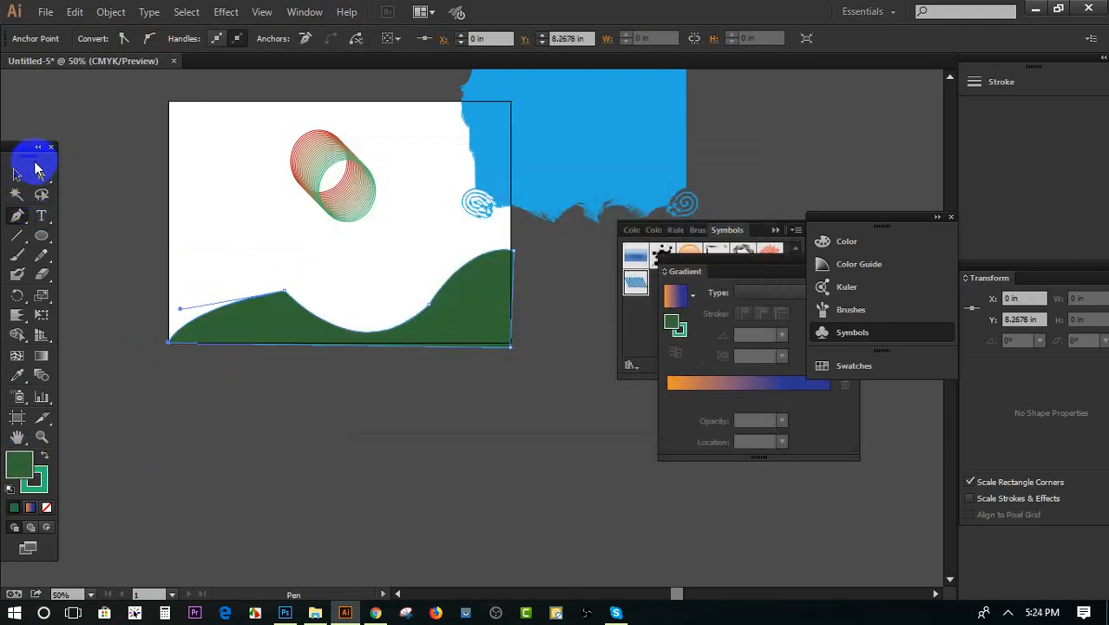
pyautogui.click(243, 384)
# Set the green hill shape's stroke weight to 0 pt and deselect it
pyautogui.scroll(1, 243, 391)
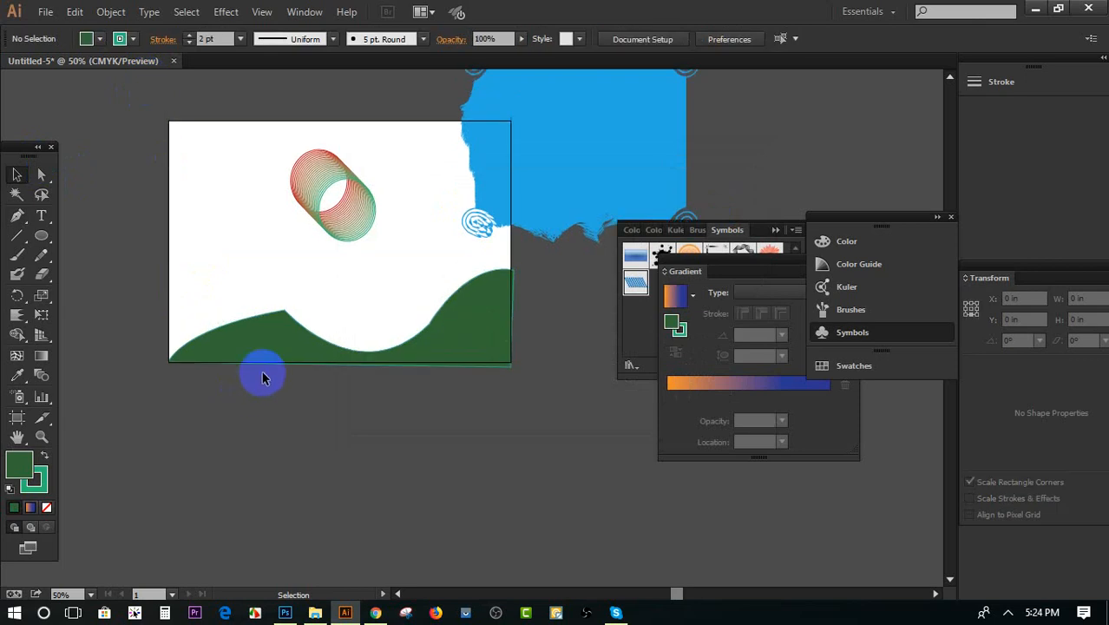
pyautogui.scroll(2, 265, 365)
pyautogui.click(280, 302)
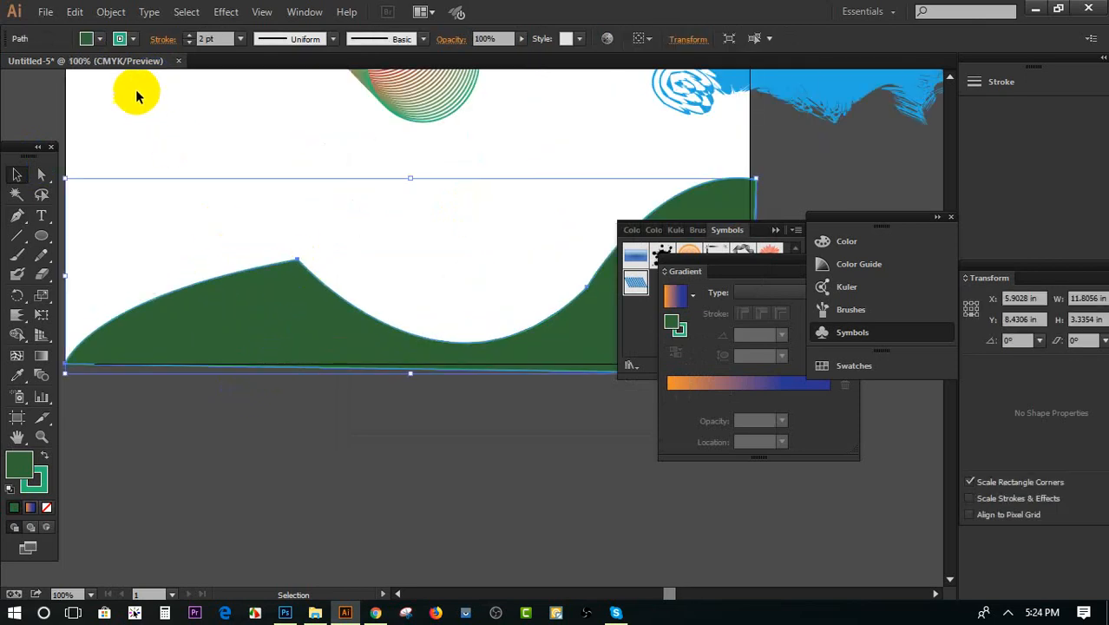
pyautogui.click(188, 43)
pyautogui.click(187, 43)
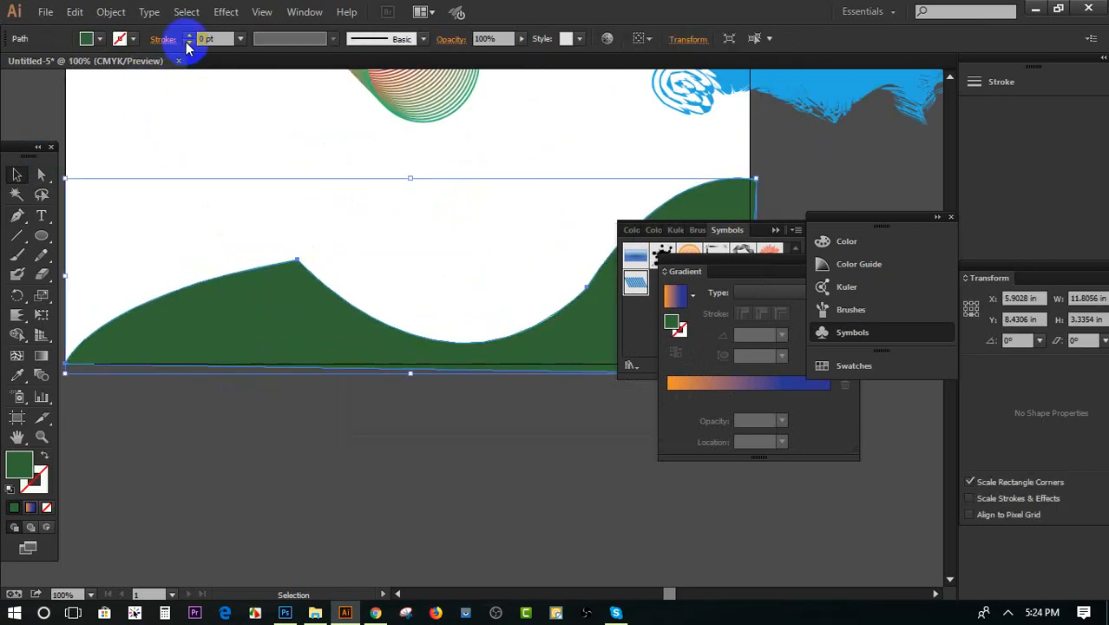
pyautogui.click(260, 166)
# Round off the sharp left peak of the green hill with repeated Smooth tool strokes, and deselect the hill
pyautogui.click(279, 300)
pyautogui.click(45, 257)
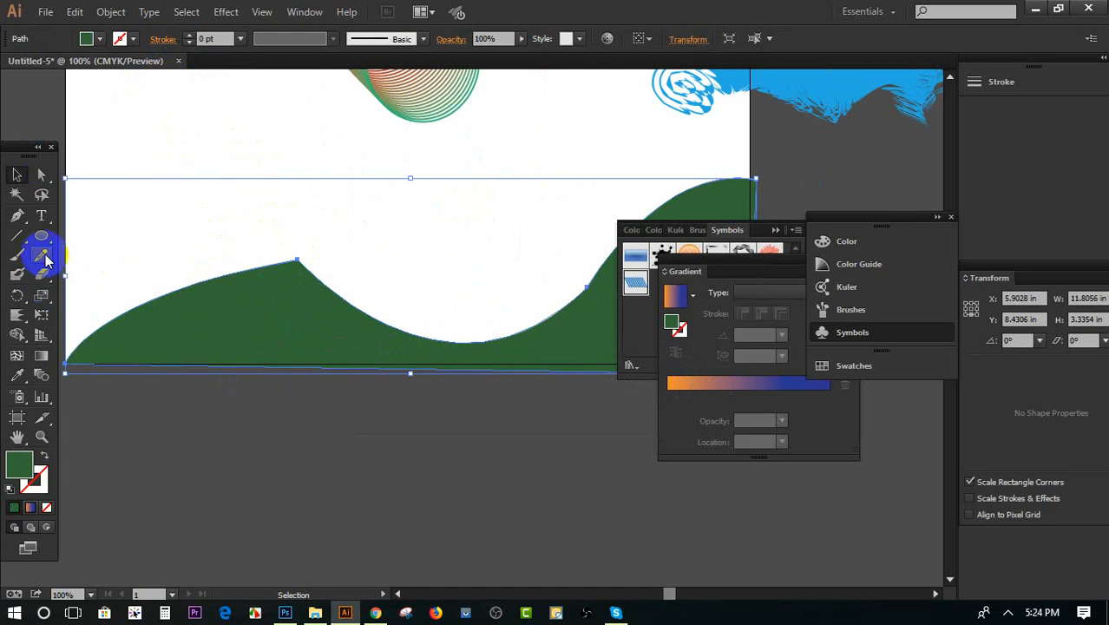
pyautogui.moveTo(46, 258)
pyautogui.mouseDown()
pyautogui.moveTo(78, 250)
pyautogui.moveTo(78, 271)
pyautogui.mouseUp()
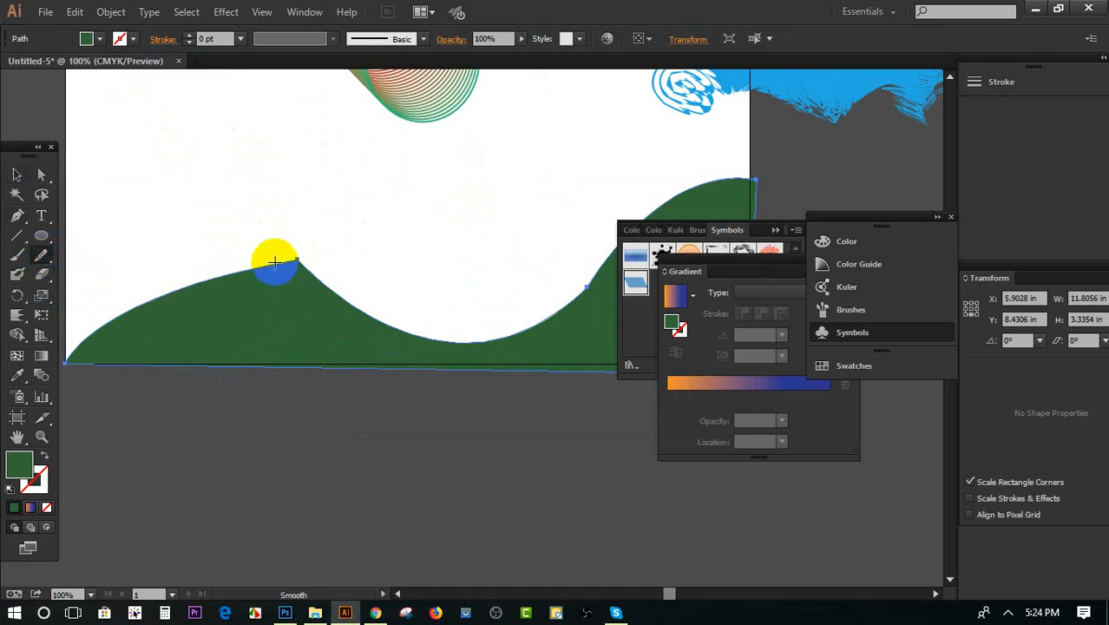
pyautogui.moveTo(275, 262)
pyautogui.mouseDown()
pyautogui.moveTo(295, 256)
pyautogui.moveTo(279, 306)
pyautogui.mouseUp()
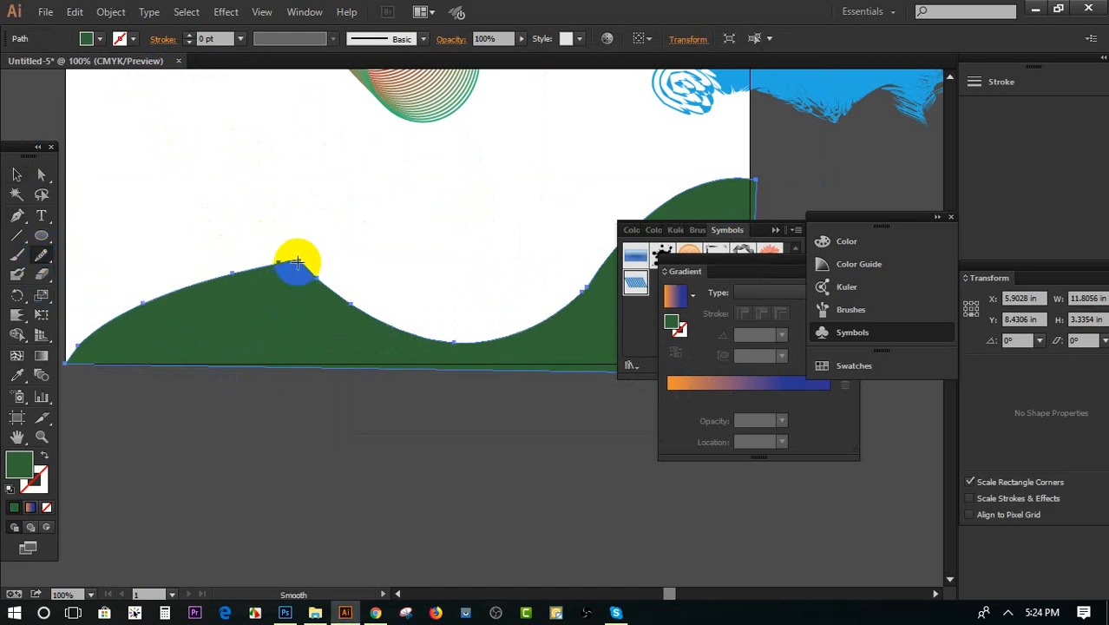
pyautogui.moveTo(297, 262); pyautogui.dragTo(276, 329)
pyautogui.moveTo(297, 261); pyautogui.dragTo(270, 331)
pyautogui.click(24, 174)
pyautogui.click(143, 188)
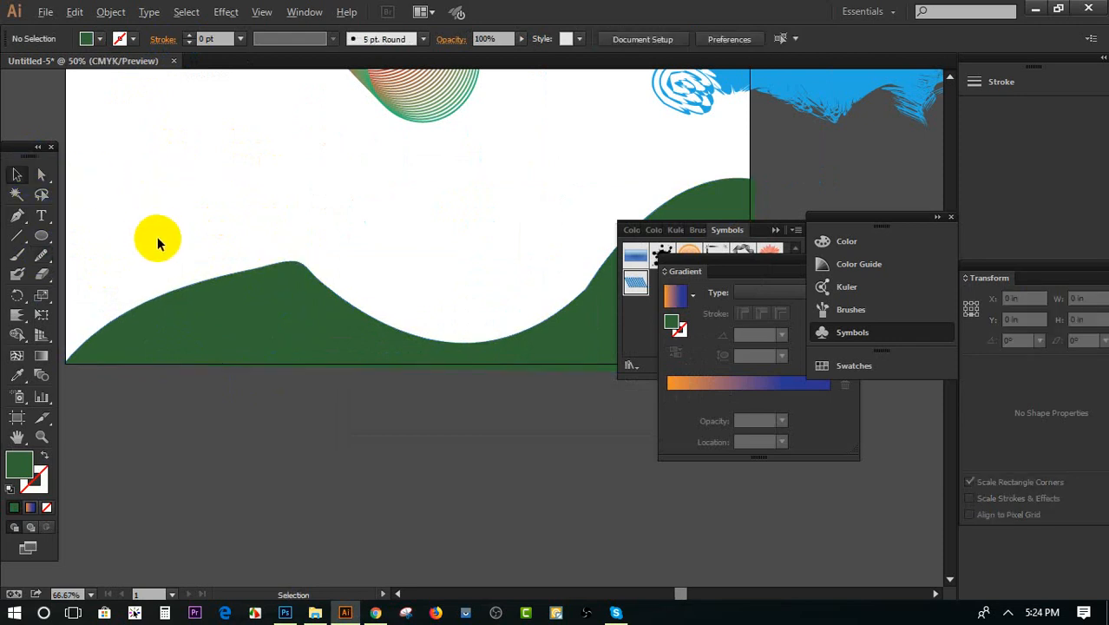
# Examine the smoothed green hill outline up close and with the whole artboard in view
pyautogui.scroll(-2, 157, 236)
pyautogui.scroll(5, 243, 360)
pyautogui.hotkey('ctrl', '1')
pyautogui.click(471, 396)
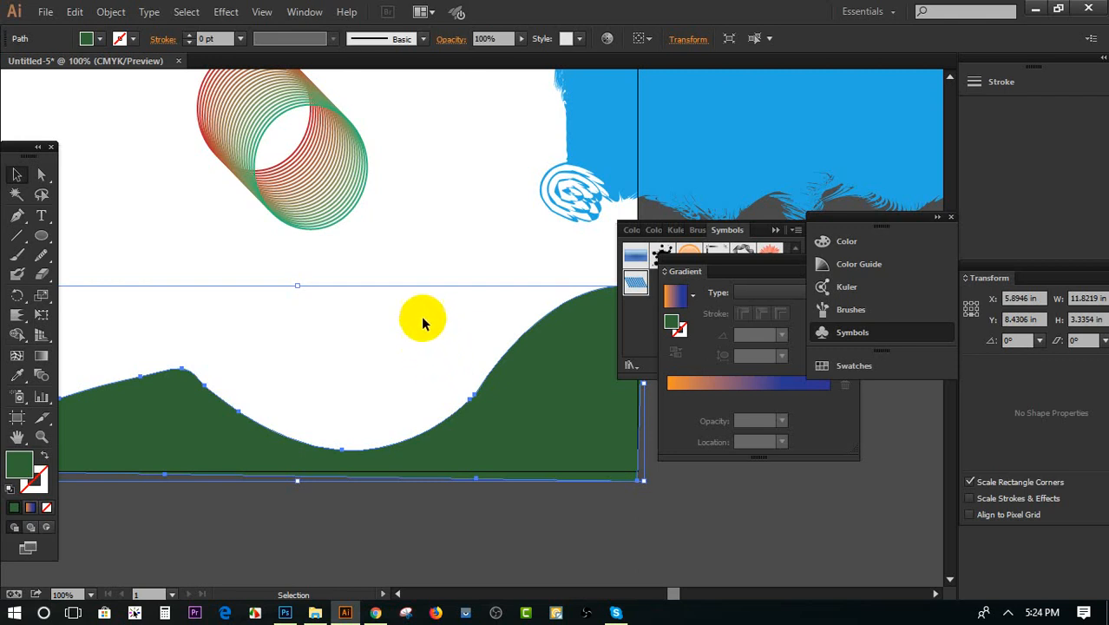
pyautogui.scroll(1, 426, 349)
pyautogui.click(401, 356)
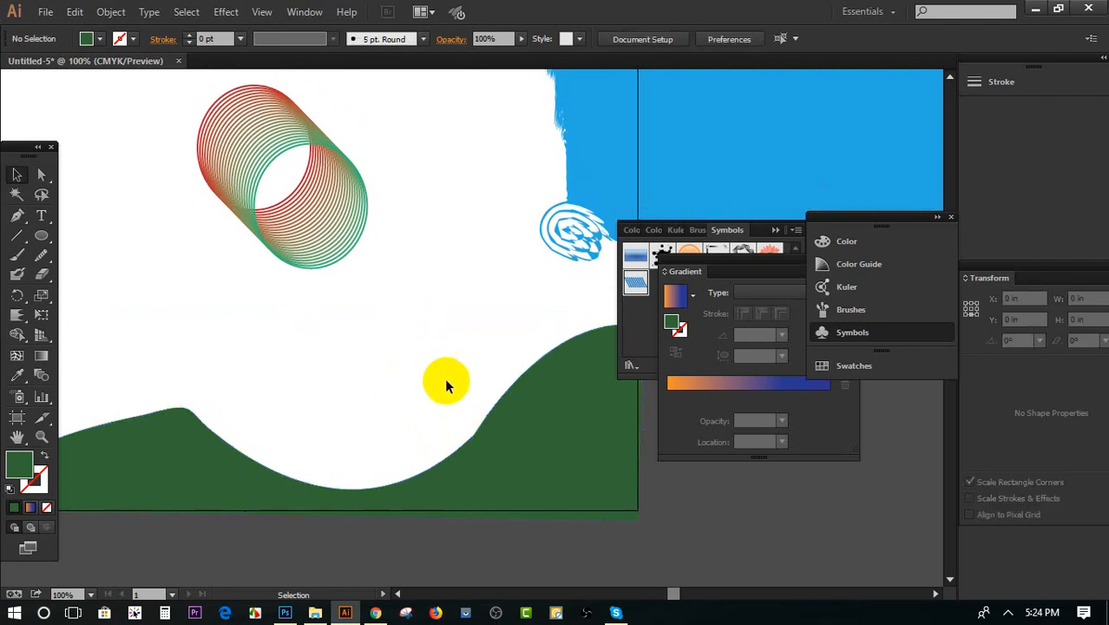
pyautogui.scroll(-2, 514, 414)
pyautogui.scroll(-1, 492, 401)
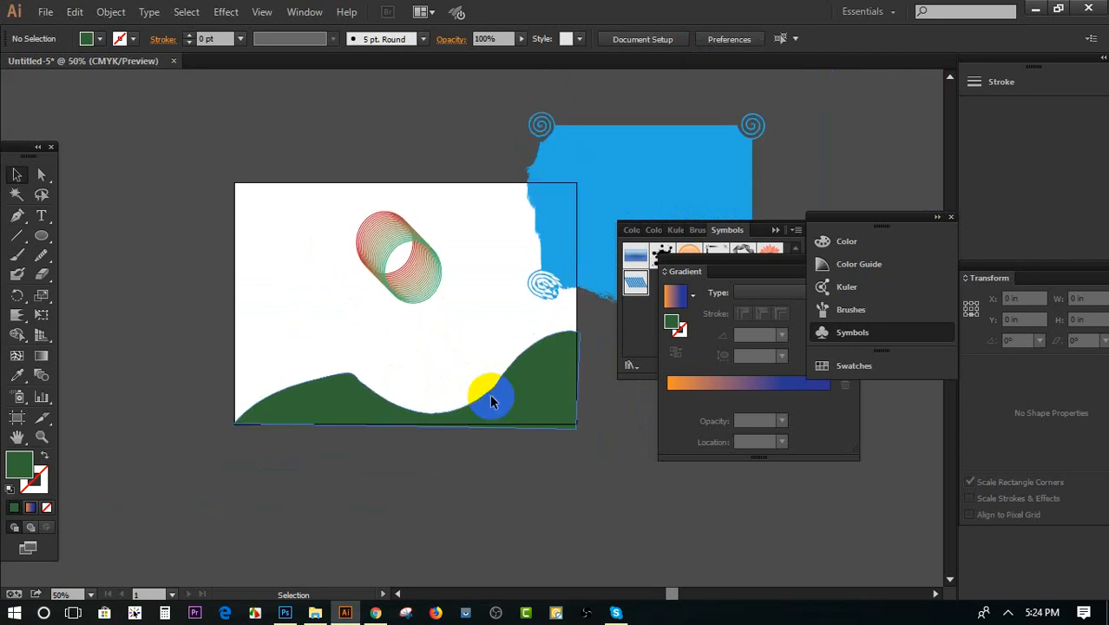
pyautogui.scroll(-1, 365, 340)
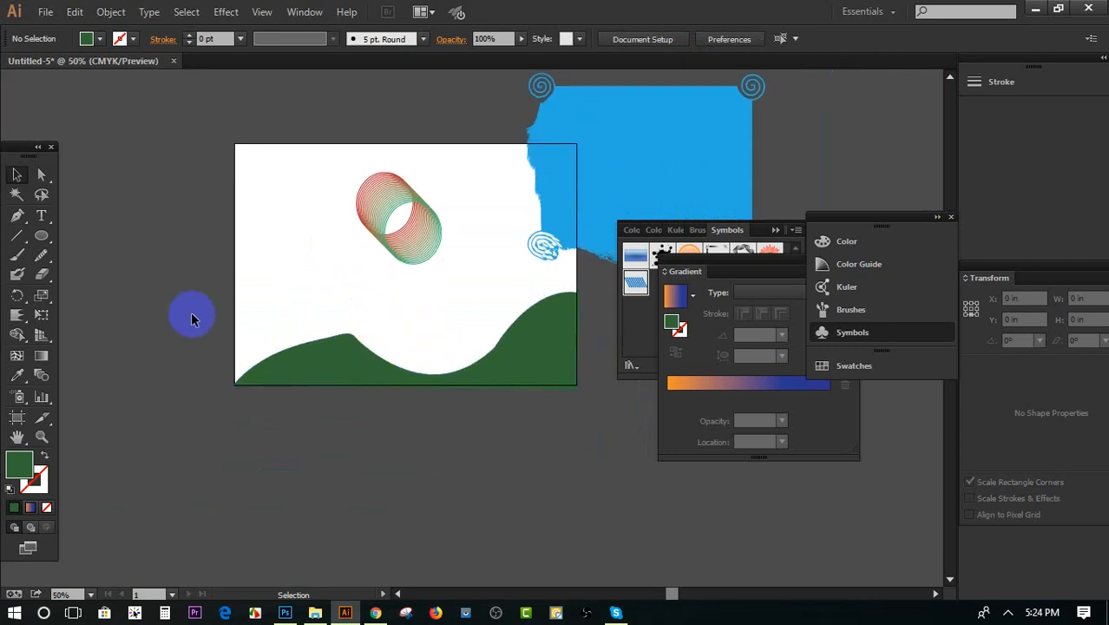
# Draw a green ellipse about 7.1 by 6.9 in below the artboard and distort it by its uppermost anchor and its right anchor's handle
pyautogui.click(42, 235)
pyautogui.scroll(-2, 267, 332)
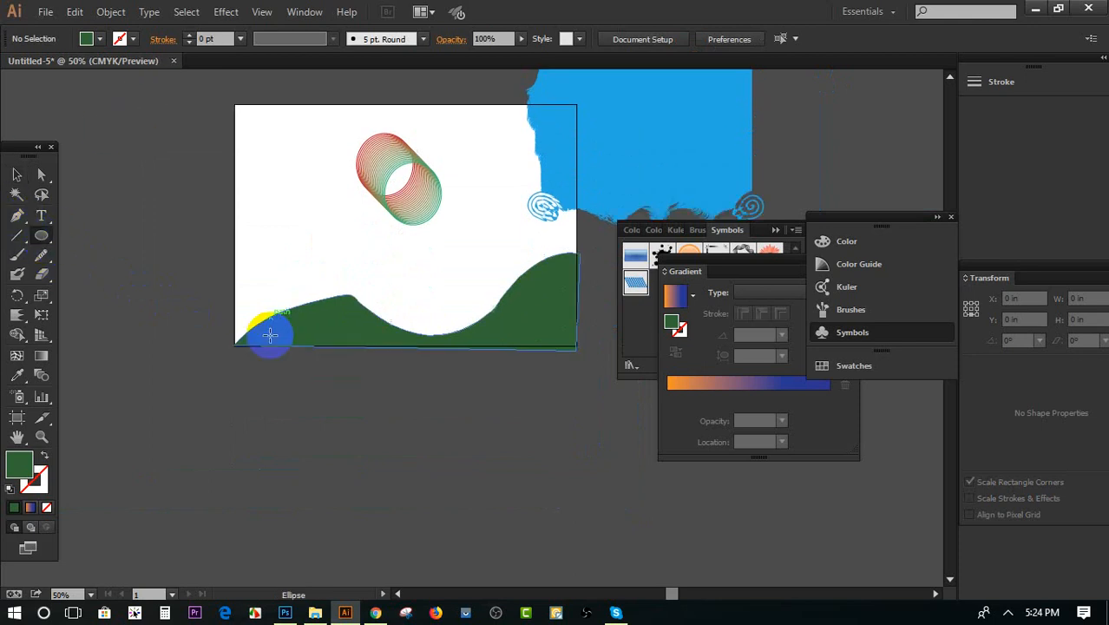
pyautogui.moveTo(189, 386); pyautogui.dragTo(383, 577)
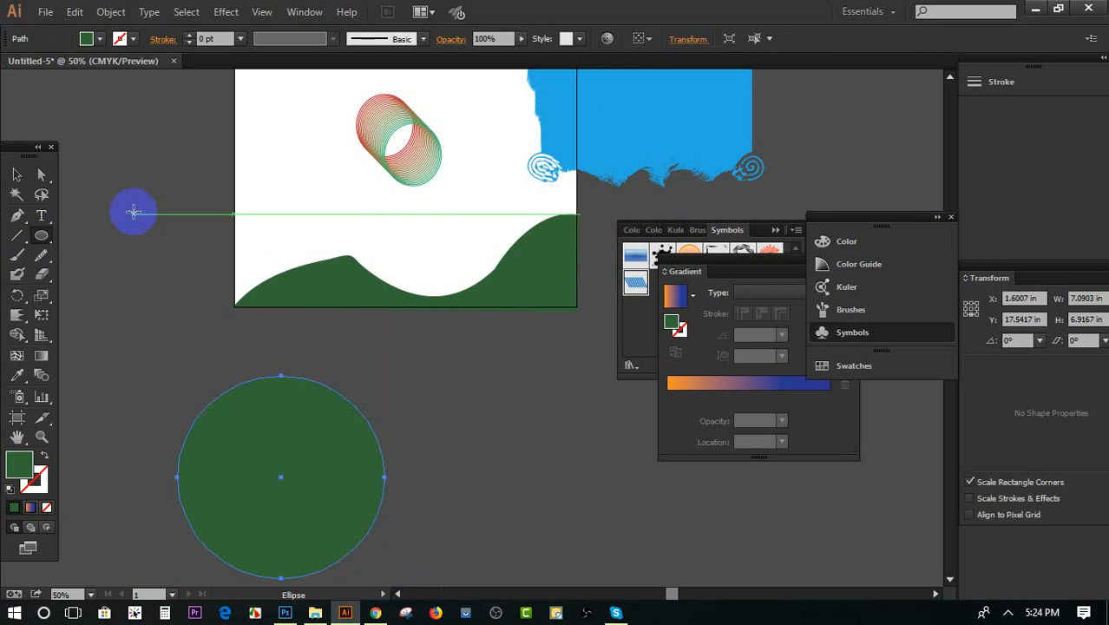
pyautogui.click(43, 176)
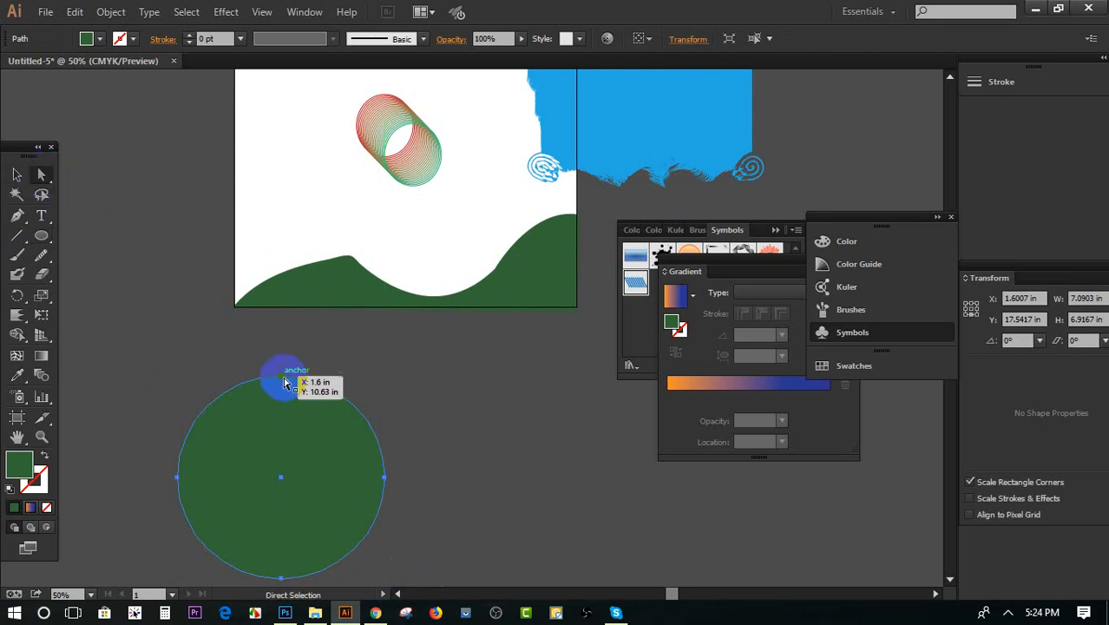
pyautogui.moveTo(283, 382); pyautogui.dragTo(145, 299)
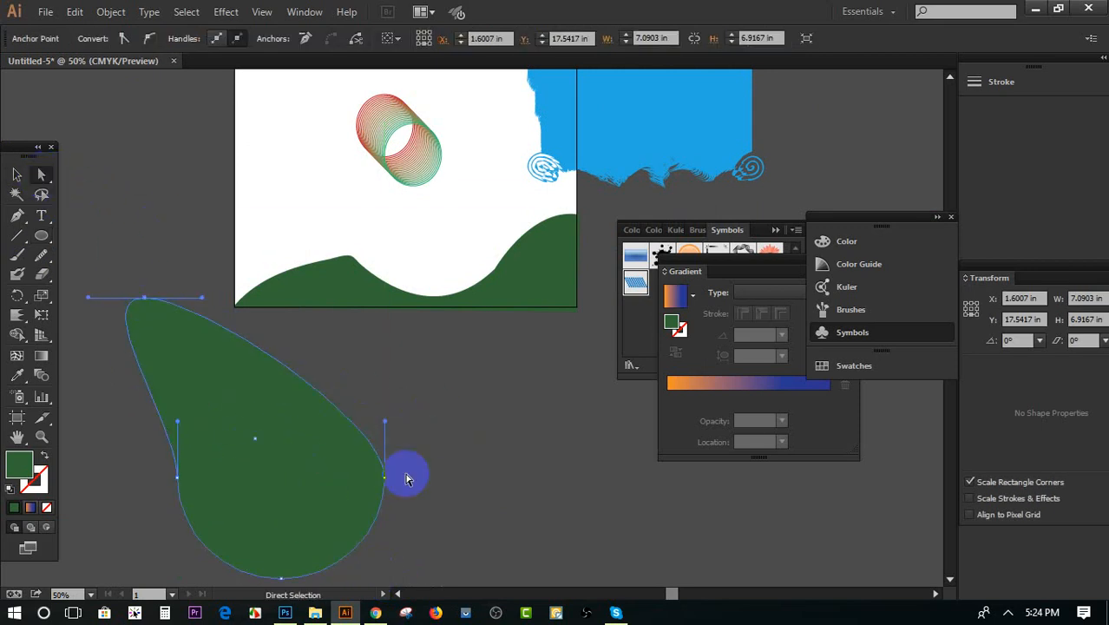
pyautogui.moveTo(398, 426); pyautogui.dragTo(284, 517)
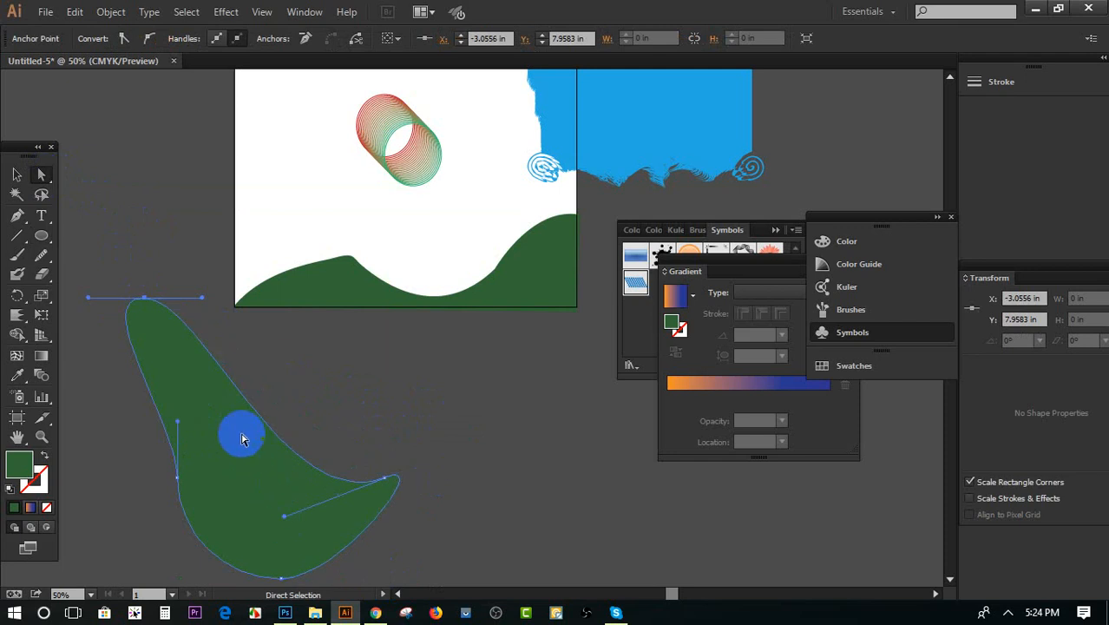
# Add an anchor point on the distorted ellipse's upper-right edge, pull it inward, and move the whole shape slightly upward
pyautogui.click(18, 217)
pyautogui.click(74, 236)
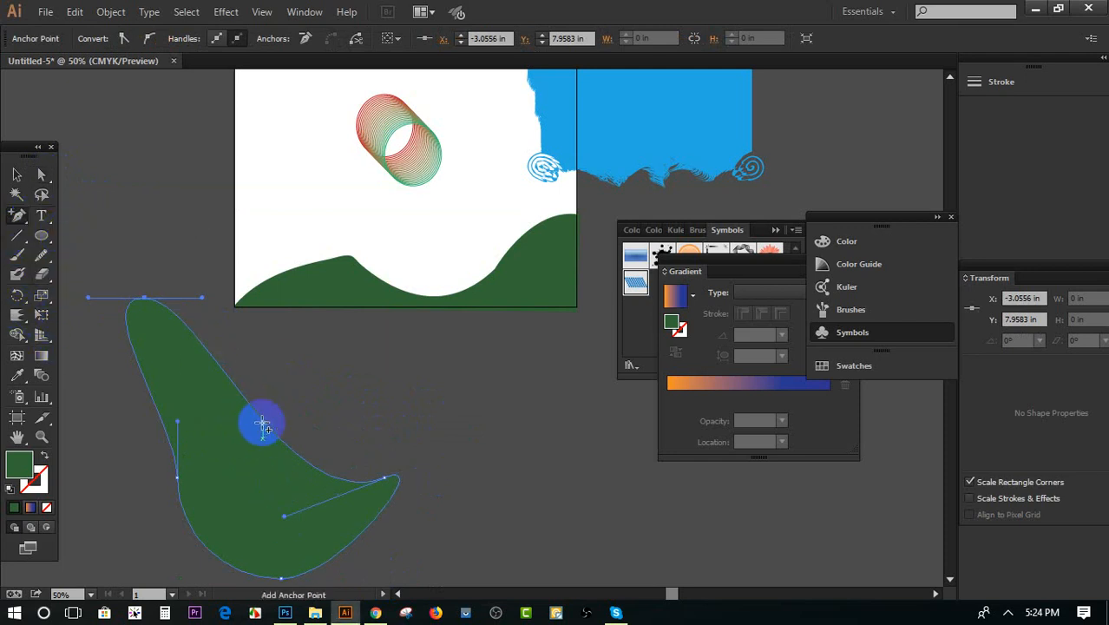
pyautogui.click(267, 420)
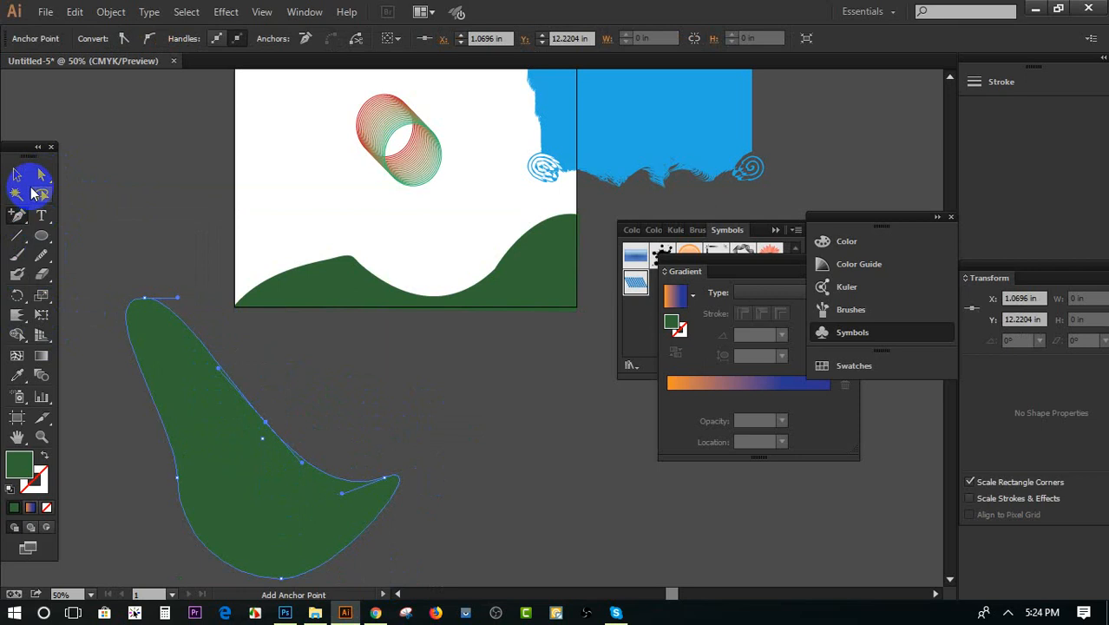
pyautogui.click(41, 174)
pyautogui.moveTo(263, 434); pyautogui.dragTo(235, 476)
pyautogui.moveTo(189, 433); pyautogui.dragTo(206, 371)
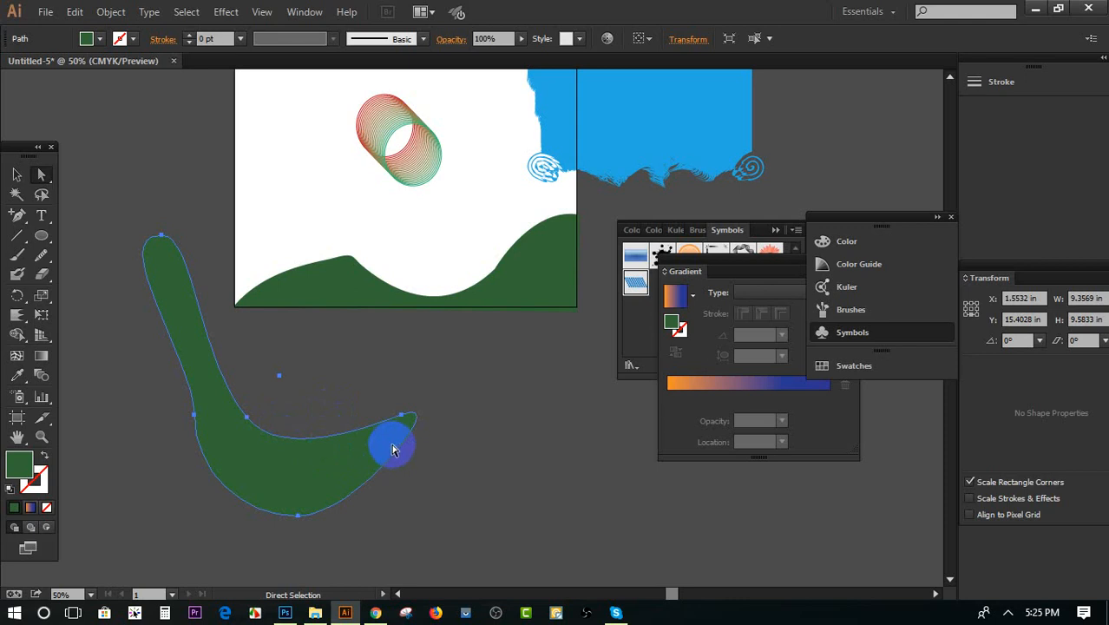
# Bend the shape into a narrow V by moving its right tip and inner anchor, and move it so it overlaps the hill's left end
pyautogui.moveTo(410, 421); pyautogui.dragTo(261, 284)
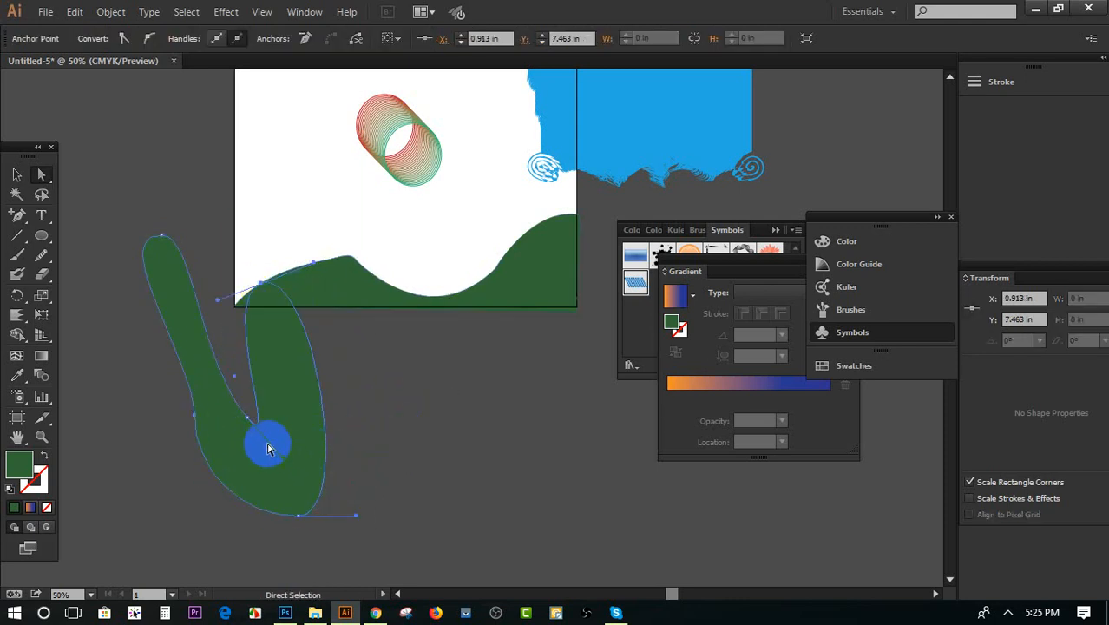
pyautogui.moveTo(293, 466); pyautogui.dragTo(374, 511)
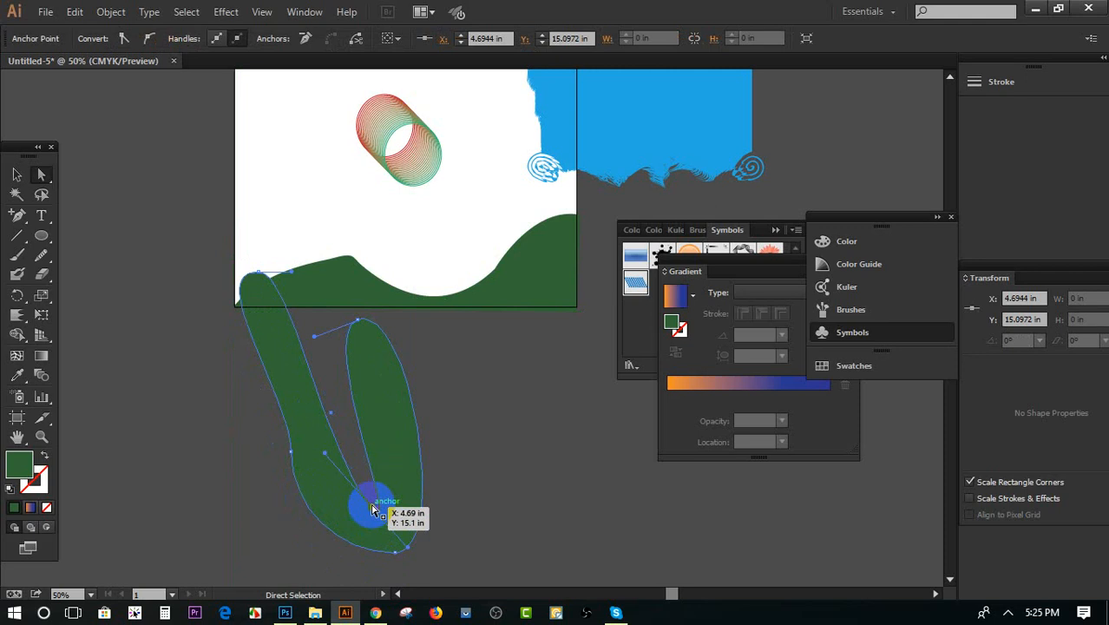
pyautogui.moveTo(373, 511); pyautogui.dragTo(376, 511)
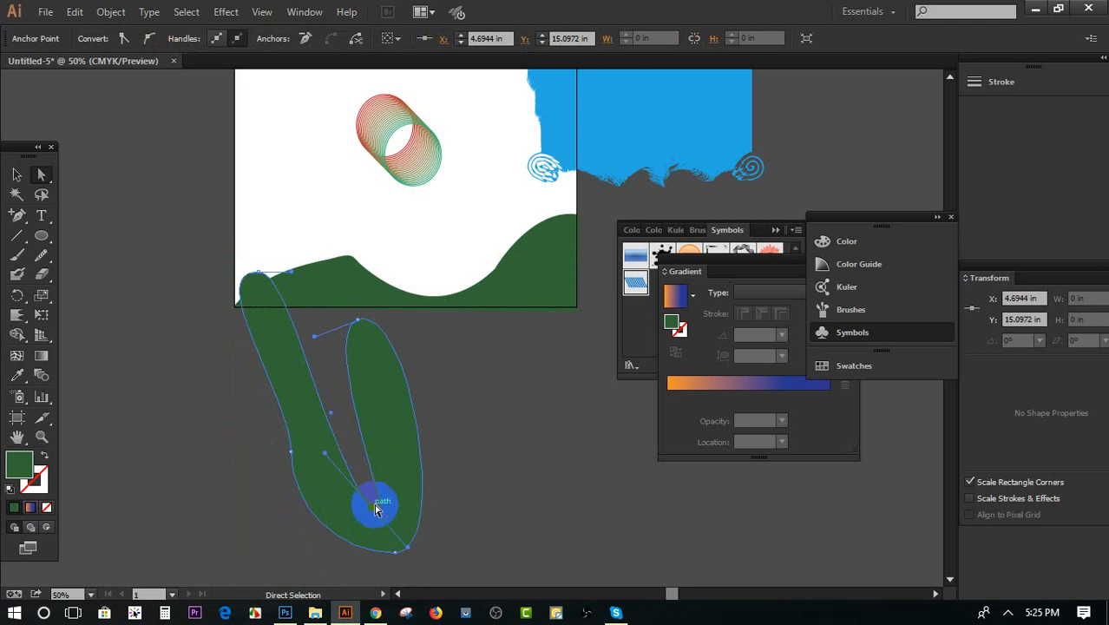
pyautogui.click(17, 175)
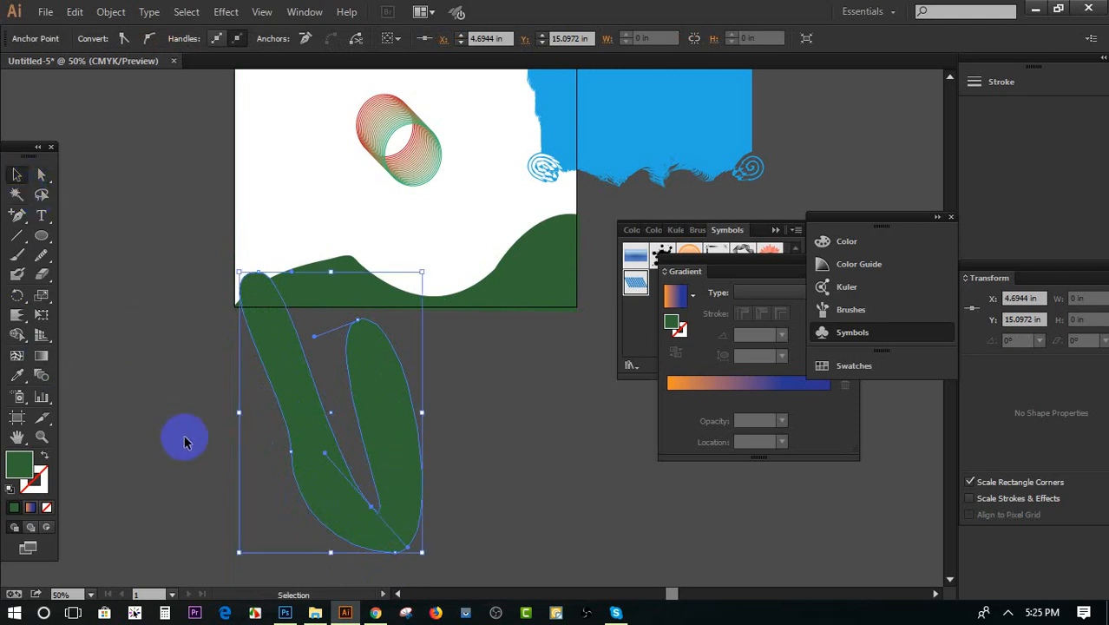
pyautogui.moveTo(320, 445); pyautogui.dragTo(254, 375)
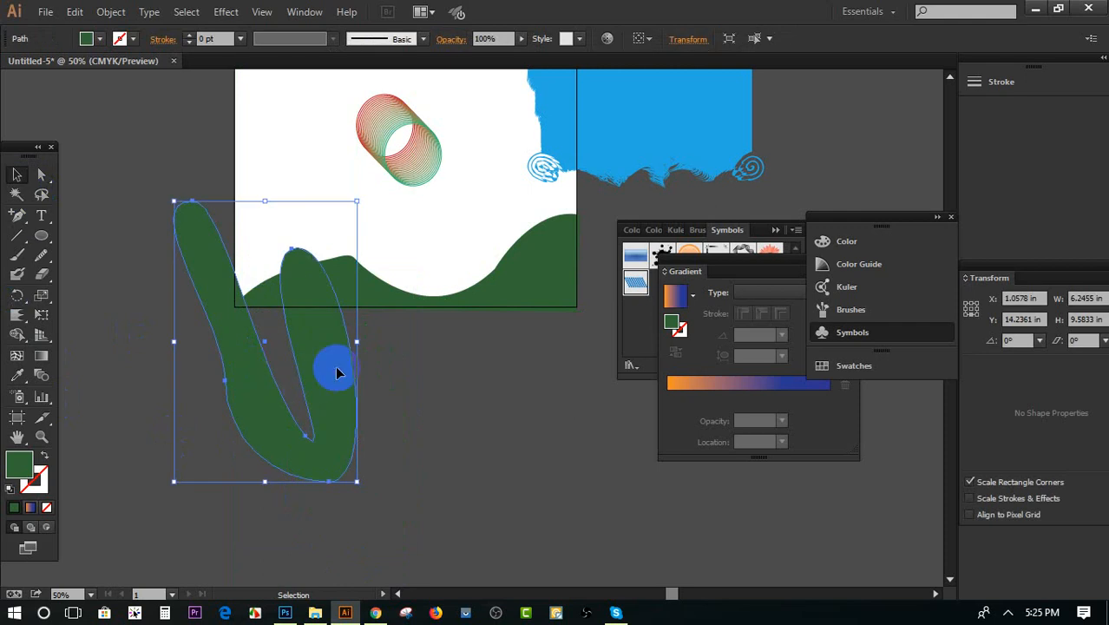
pyautogui.click(614, 509)
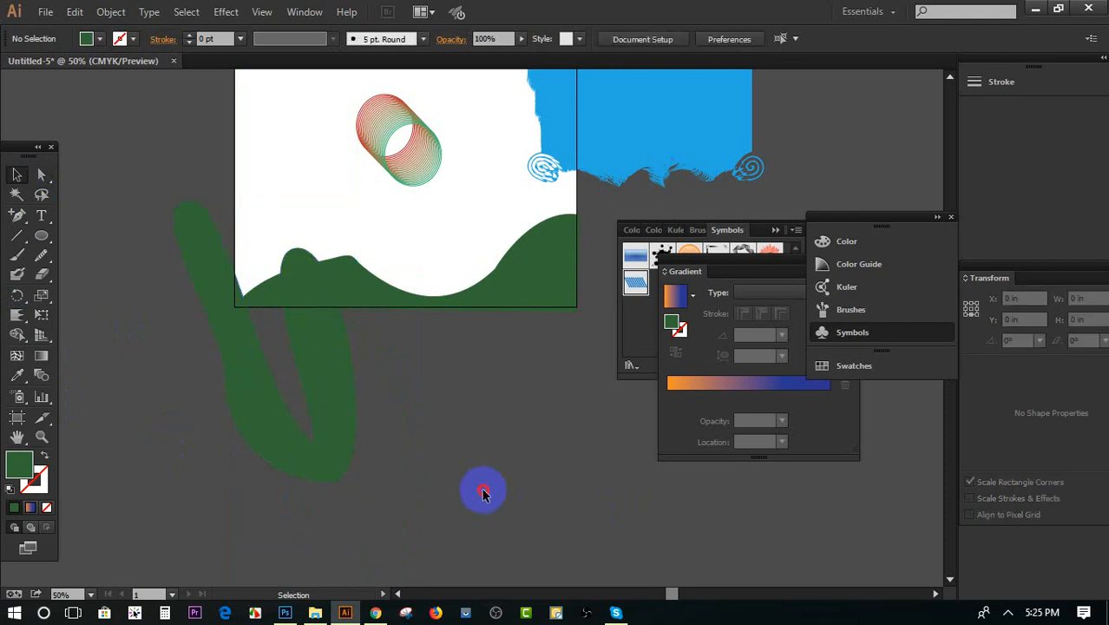
# Delete the green hill, the V-shaped ellipse, the blended ellipses and the blue distorted shape from the document
pyautogui.click(262, 290)
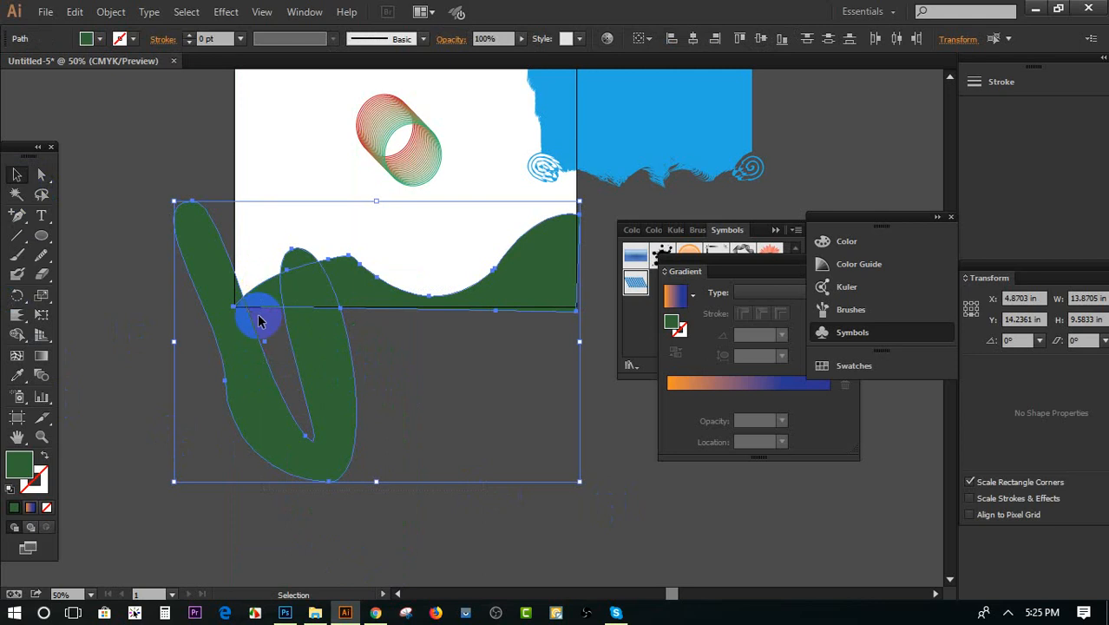
pyautogui.press('Delete')
pyautogui.click(258, 321)
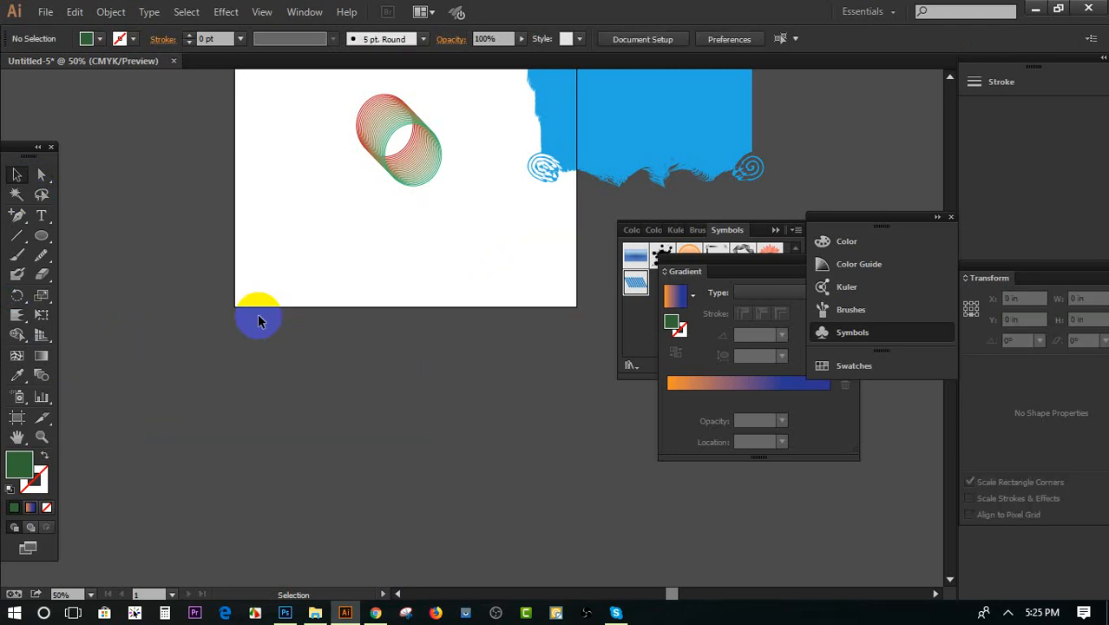
pyautogui.scroll(4, 269, 314)
pyautogui.moveTo(342, 174); pyautogui.dragTo(679, 323)
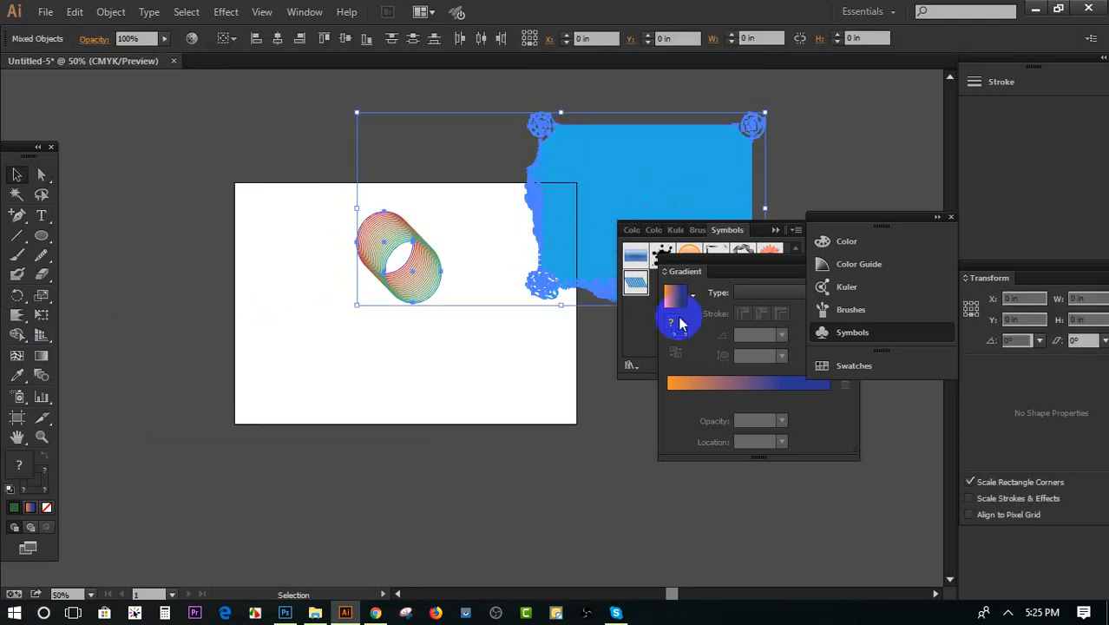
pyautogui.press('Delete')
pyautogui.click(439, 251)
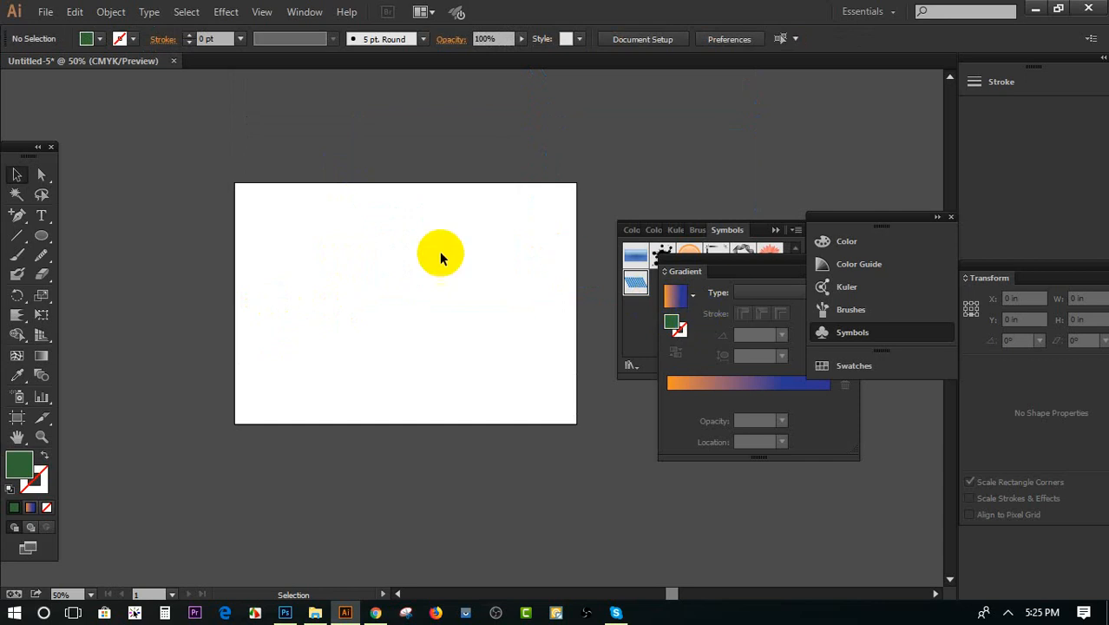
pyautogui.scroll(-1, 434, 259)
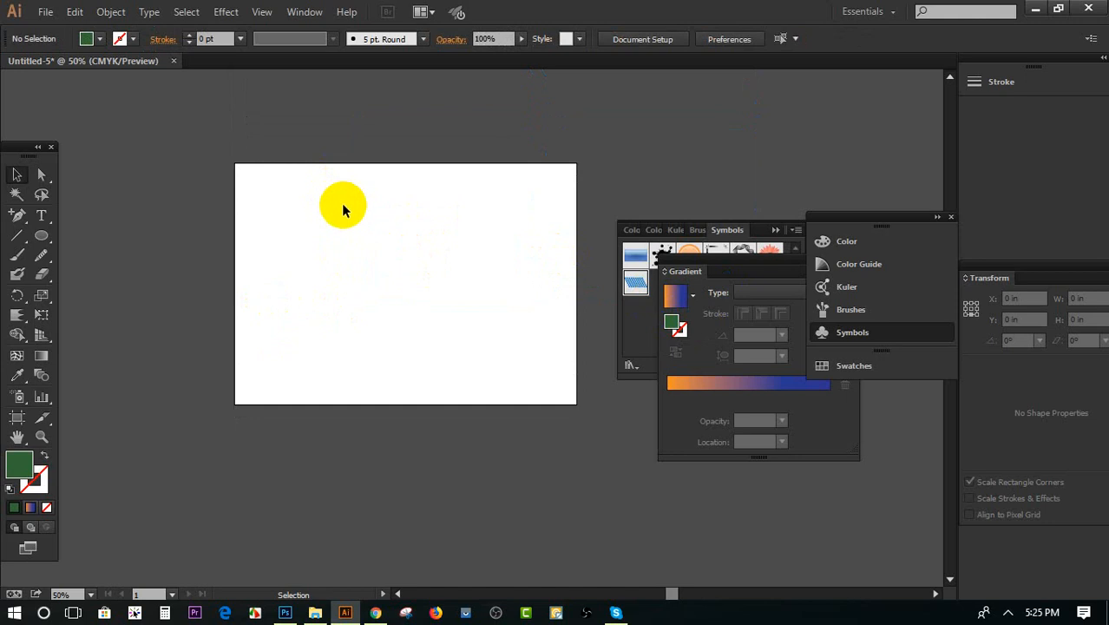
pyautogui.scroll(-1, 341, 204)
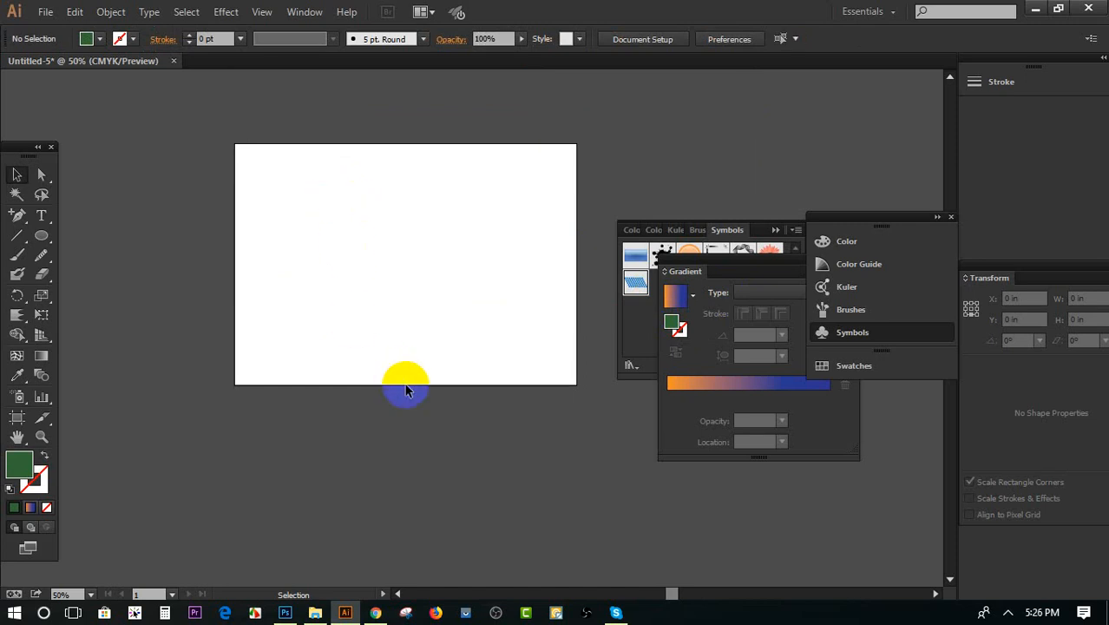
pyautogui.click(1007, 610)
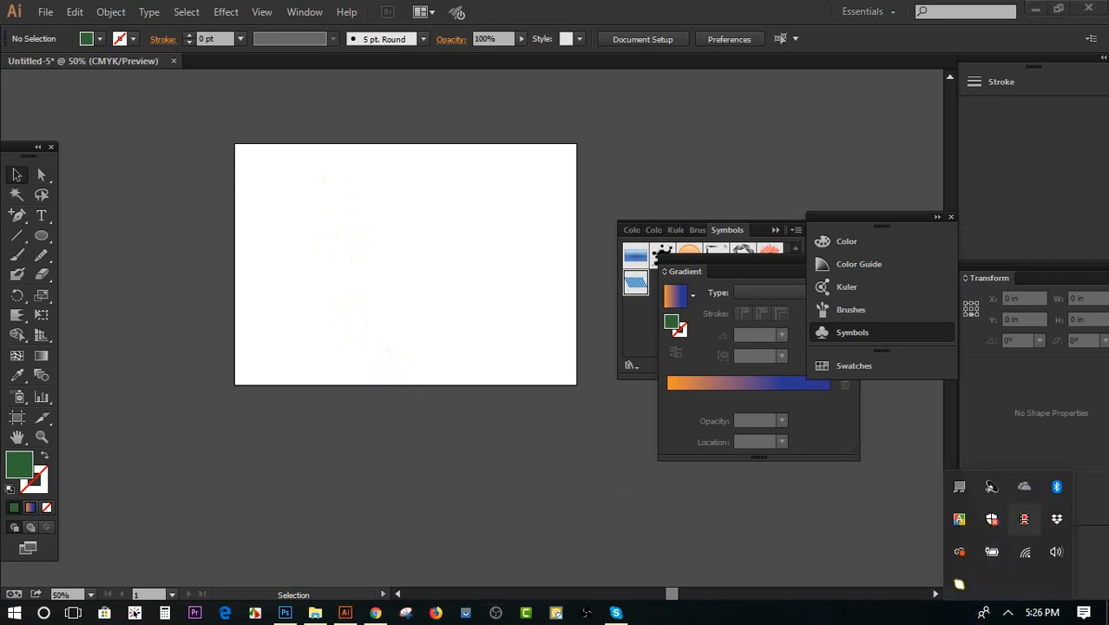
pyautogui.click(470, 491)
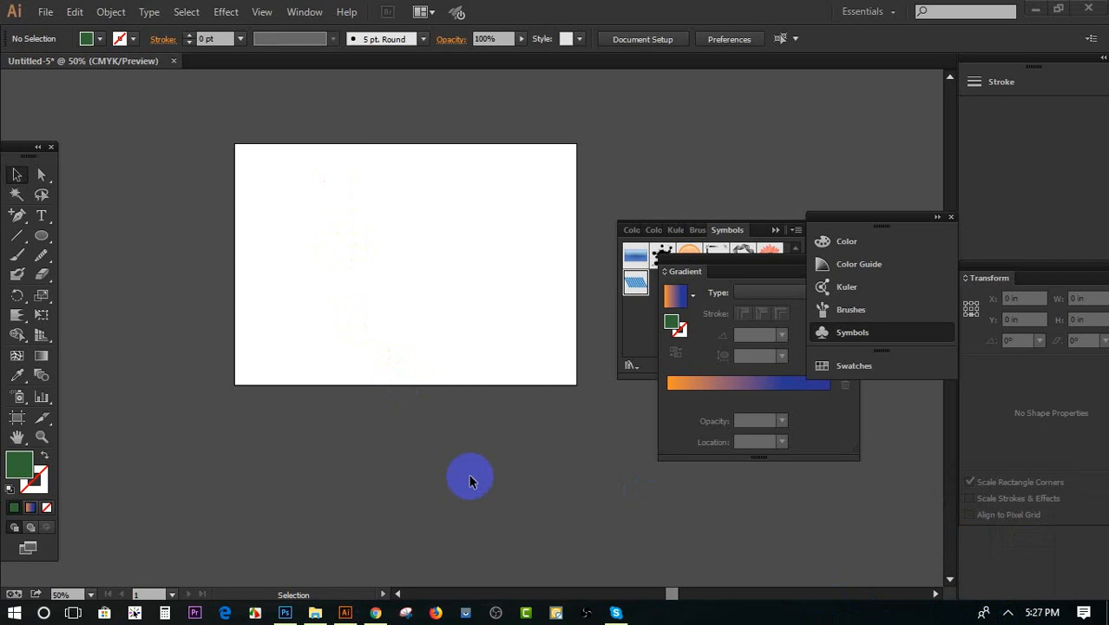
# Minimize Illustrator and the class 7 folder window, and open IMG_3646.jpg from the desktop in Photoshop for a closer view
pyautogui.click(1033, 8)
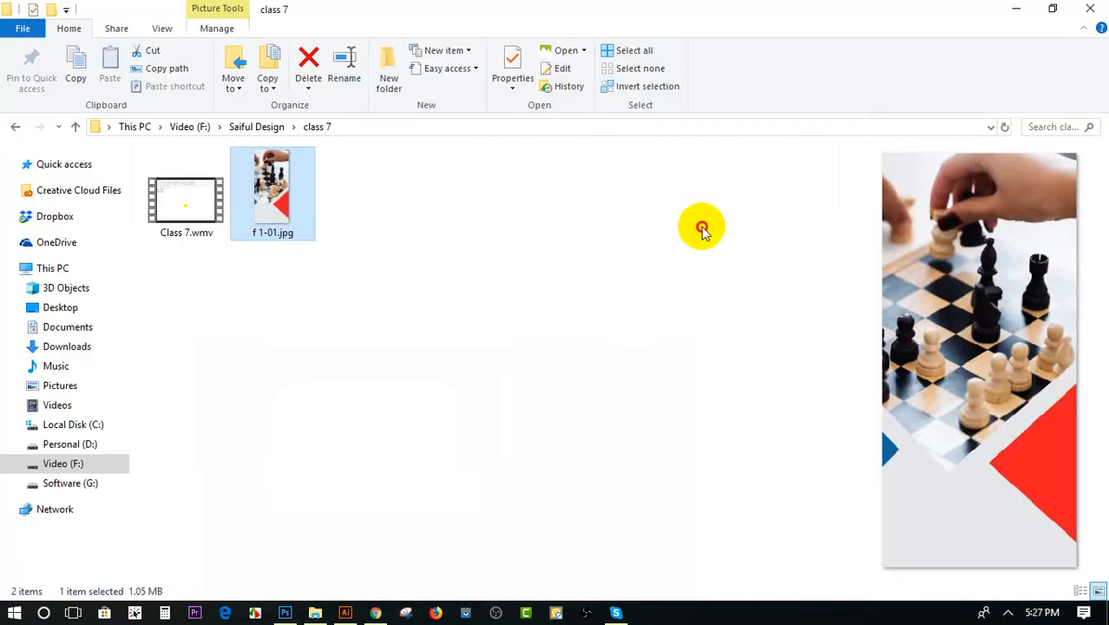
pyautogui.click(703, 228)
pyautogui.click(1015, 8)
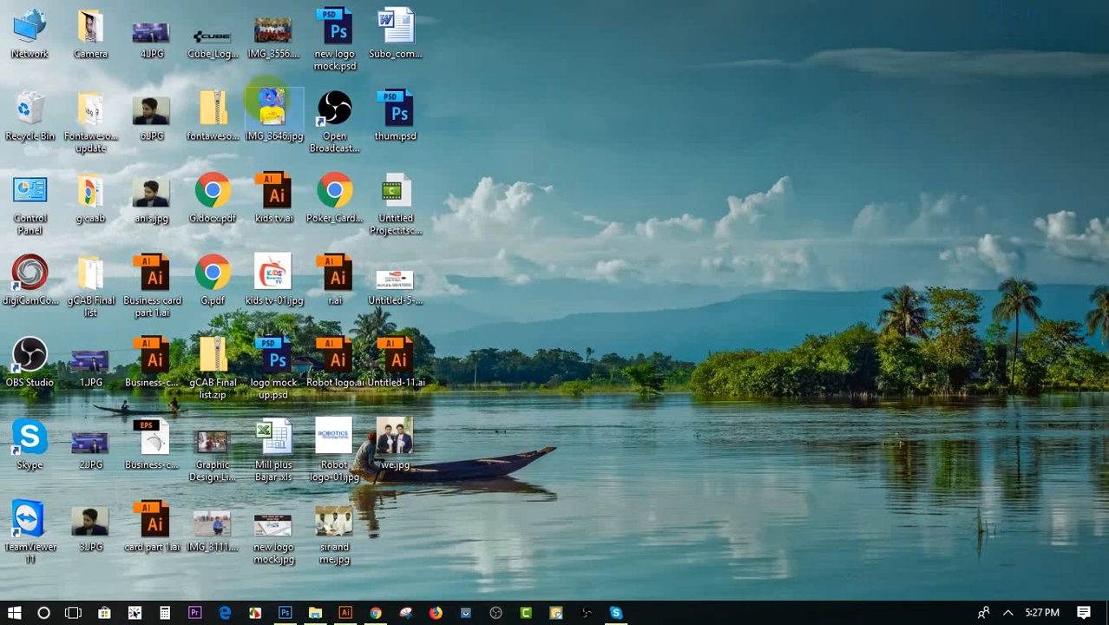
pyautogui.rightClick(267, 97)
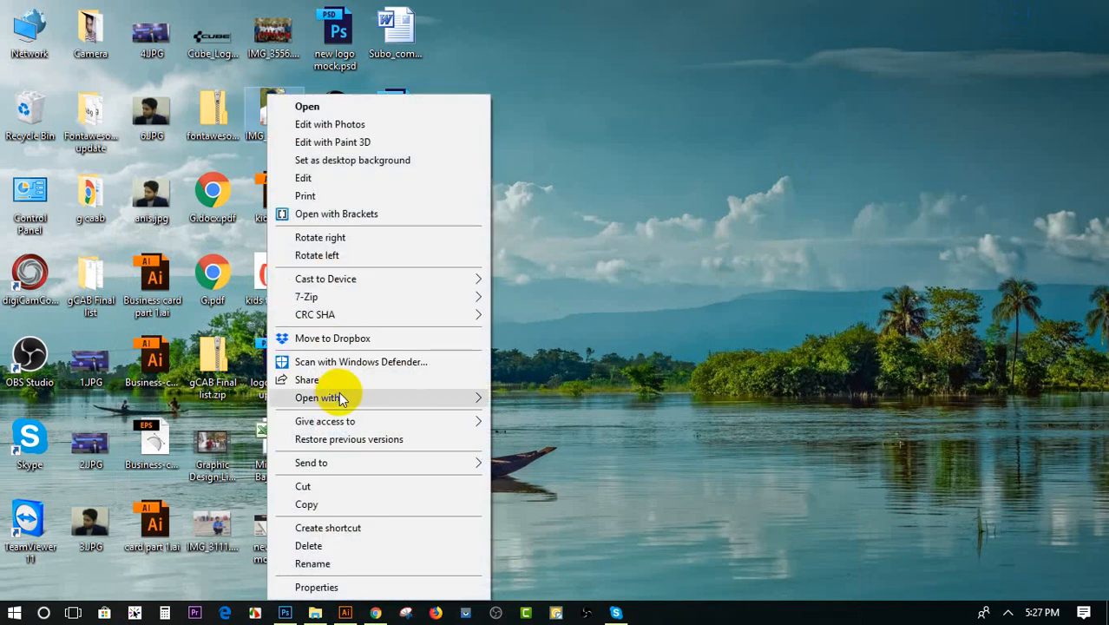
pyautogui.moveTo(475, 402)
pyautogui.click(530, 416)
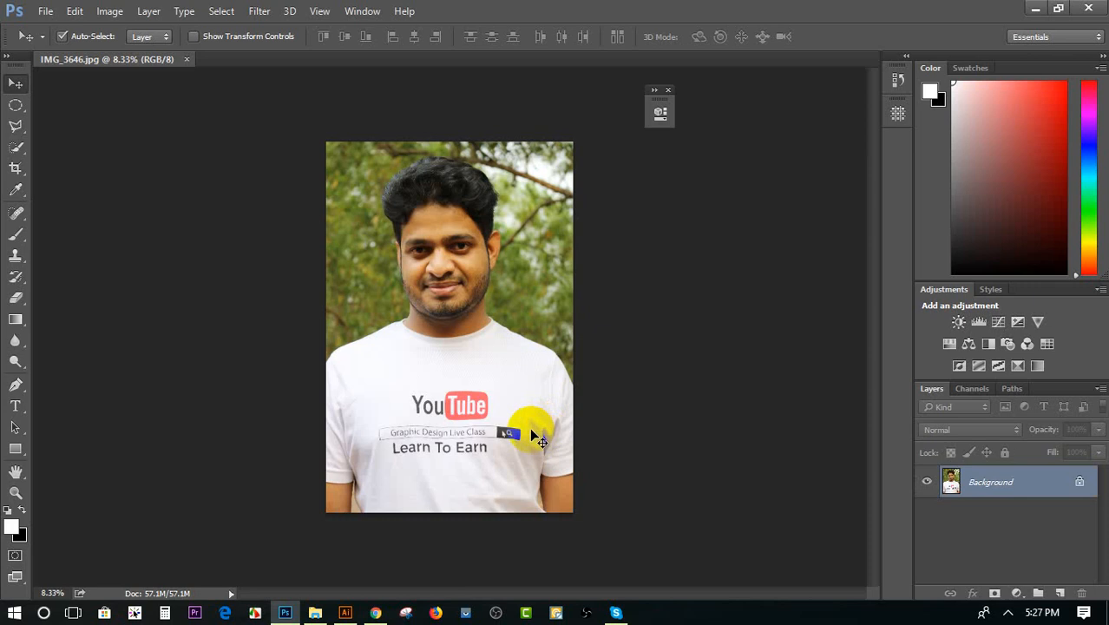
pyautogui.scroll(2, 478, 361)
pyautogui.scroll(3, 482, 363)
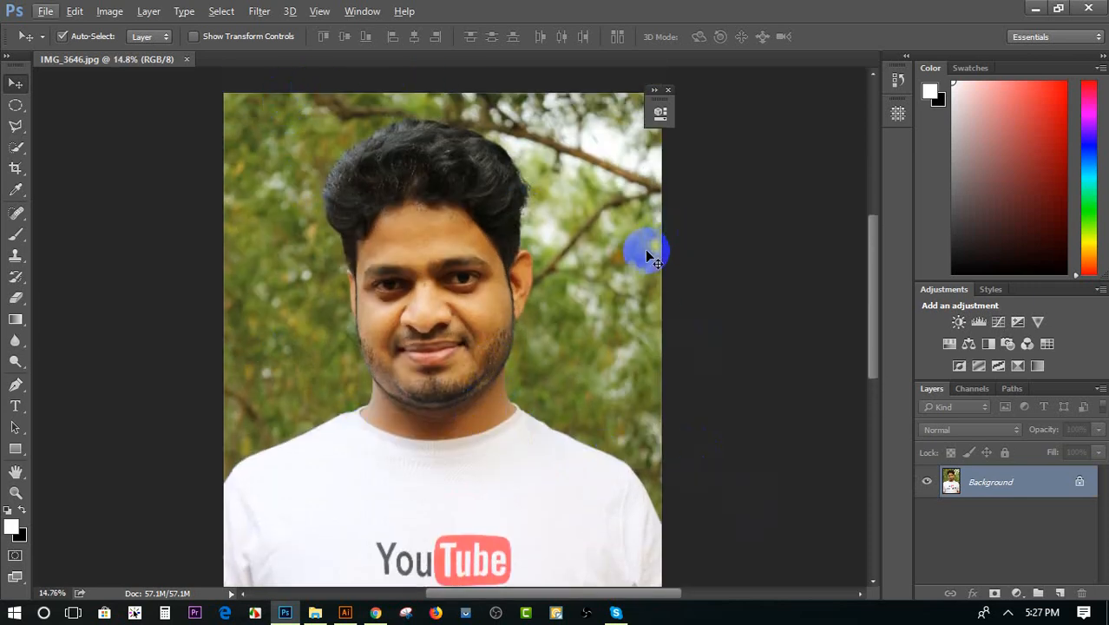
# Look over the portrait and the shirt print, and set the Pen tool to Shape mode
pyautogui.scroll(-2, 644, 260)
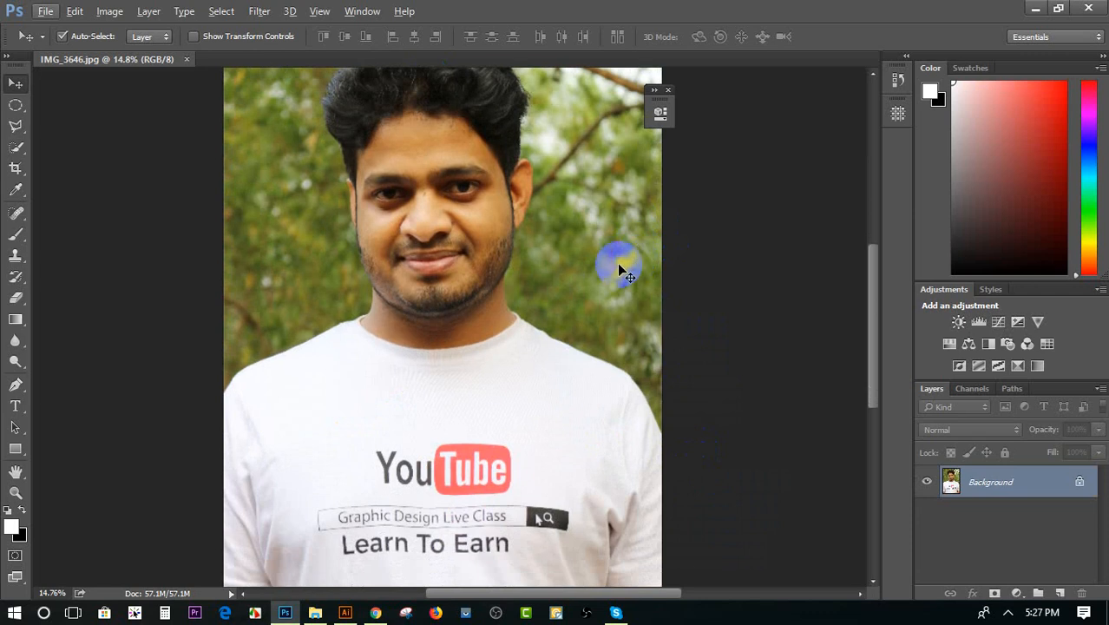
pyautogui.scroll(-2, 396, 359)
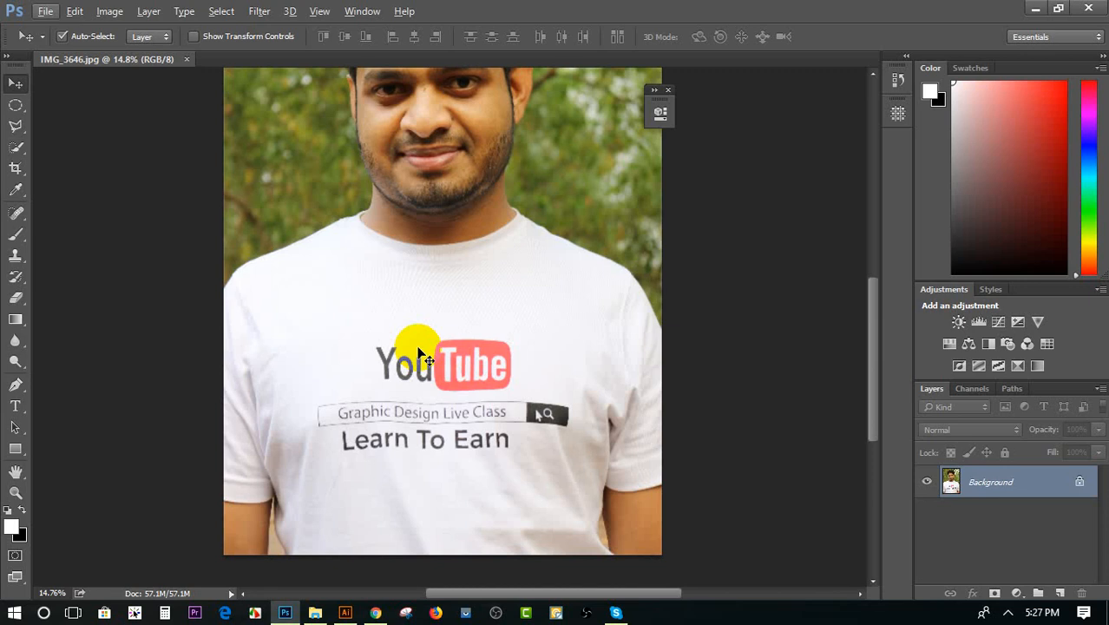
pyautogui.scroll(3, 228, 178)
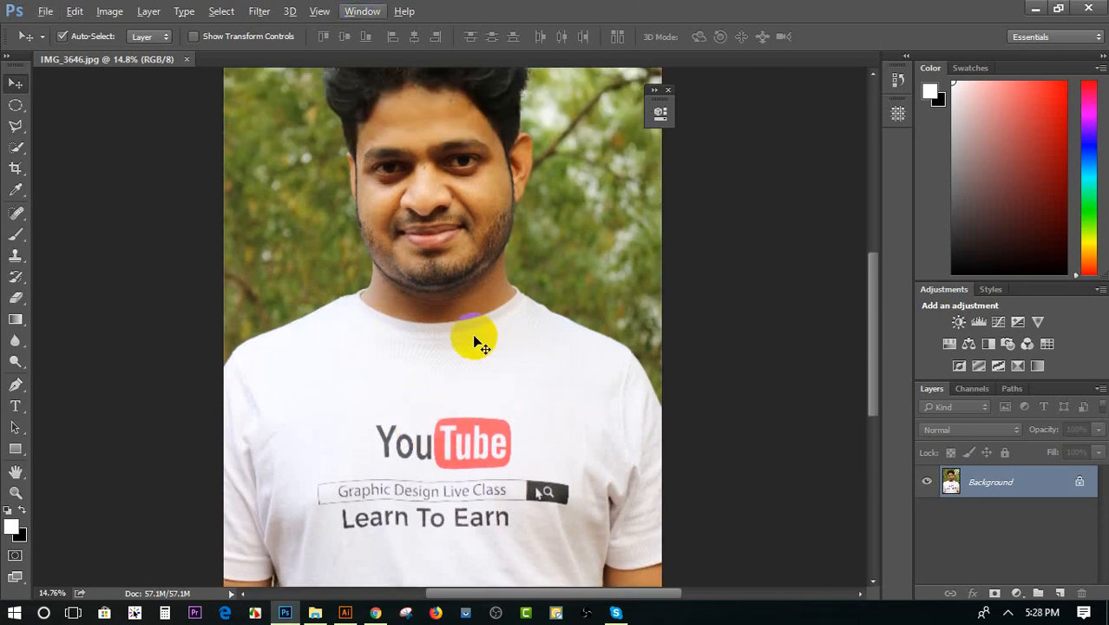
pyautogui.click(17, 386)
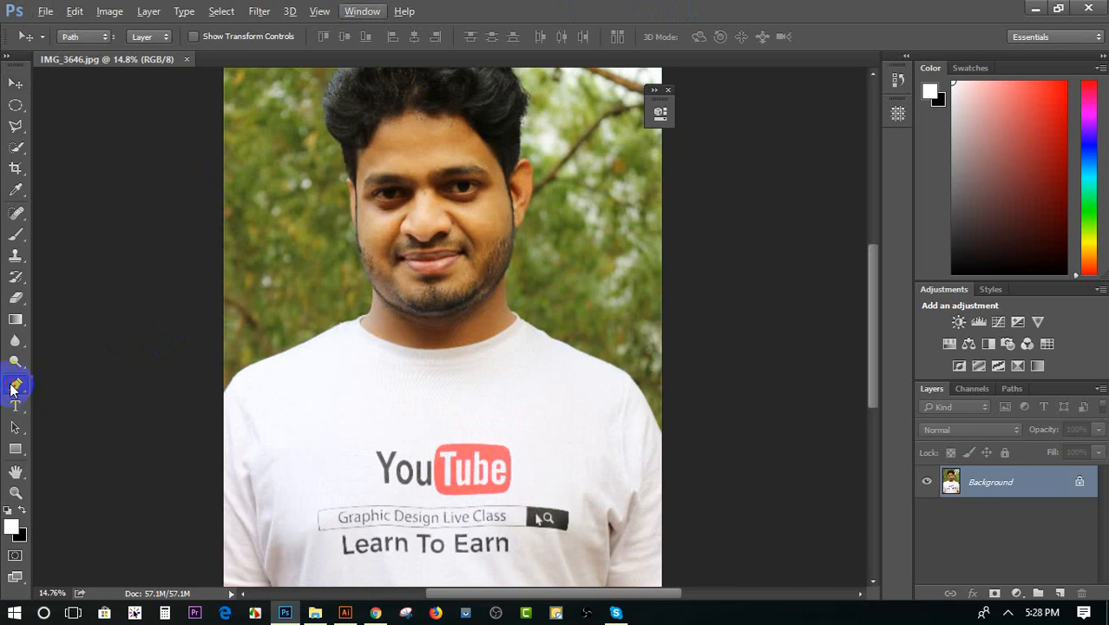
pyautogui.click(65, 387)
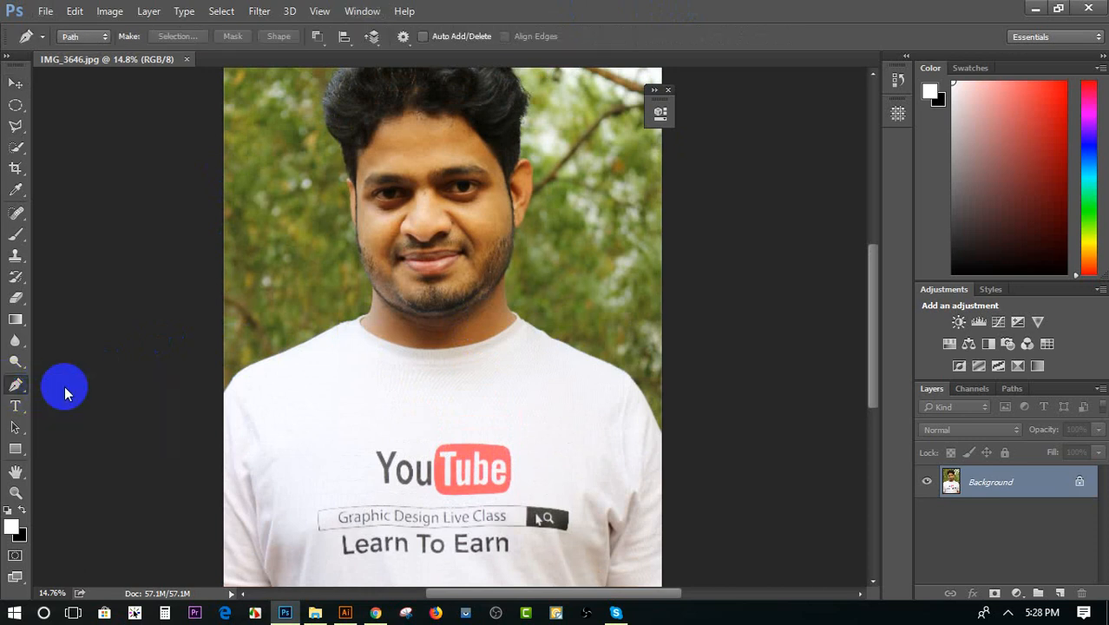
pyautogui.click(77, 36)
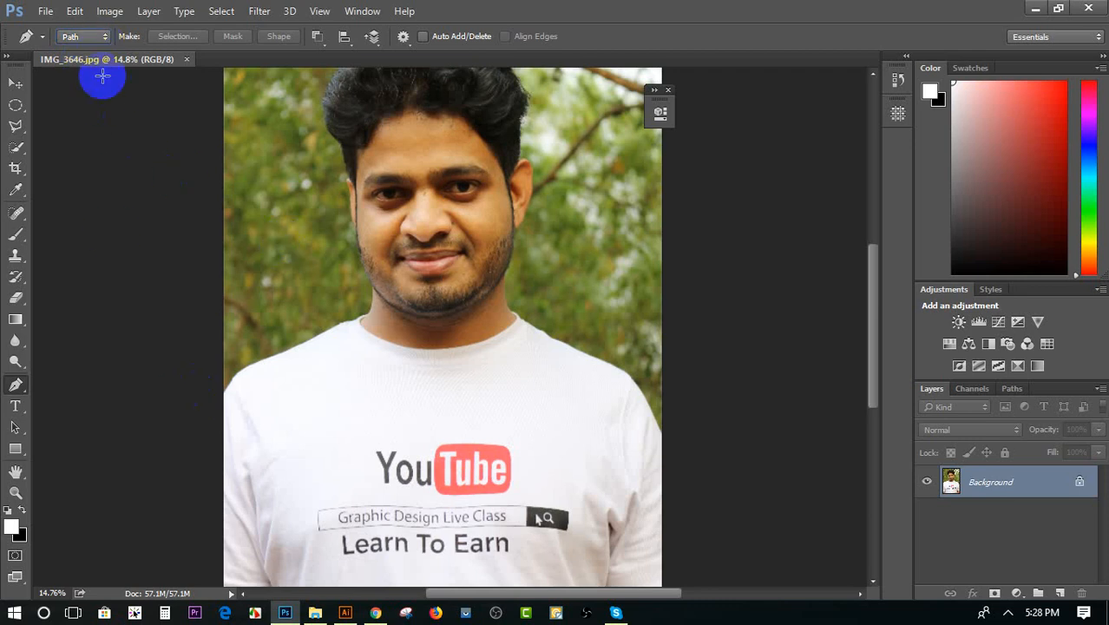
pyautogui.click(84, 36)
pyautogui.click(79, 54)
# Draw a closed curved white shape over the left shoulder and shirt logo with the Pen tool, and delete it
pyautogui.click(250, 431)
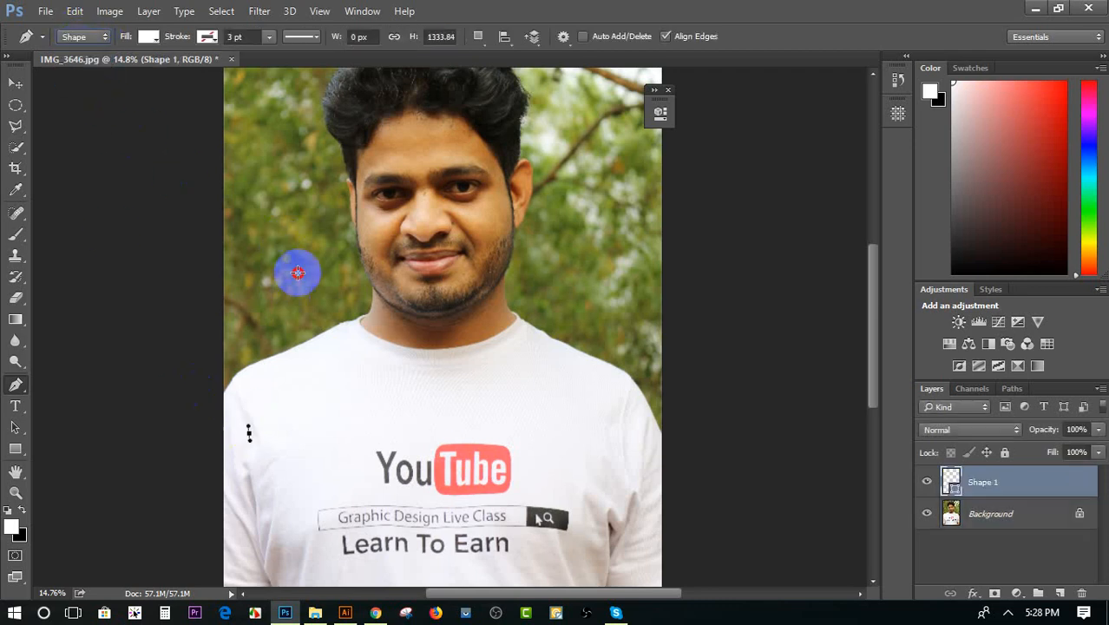
pyautogui.click(298, 274)
pyautogui.click(433, 349)
pyautogui.click(481, 483)
pyautogui.moveTo(291, 505); pyautogui.dragTo(265, 482)
pyautogui.click(249, 429)
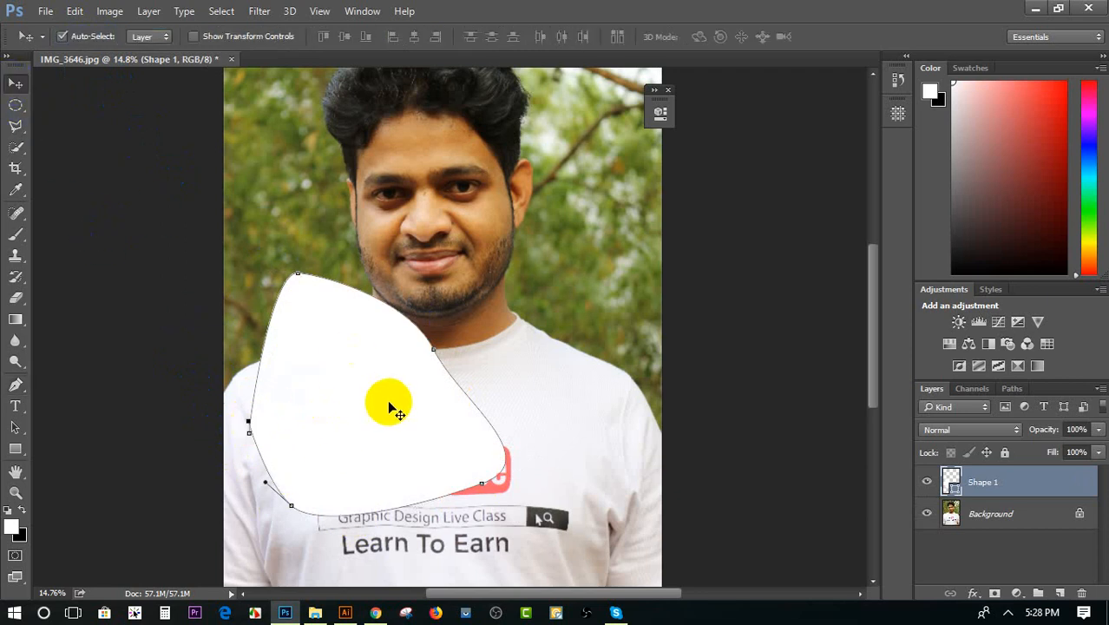
pyautogui.moveTo(381, 404); pyautogui.dragTo(206, 297)
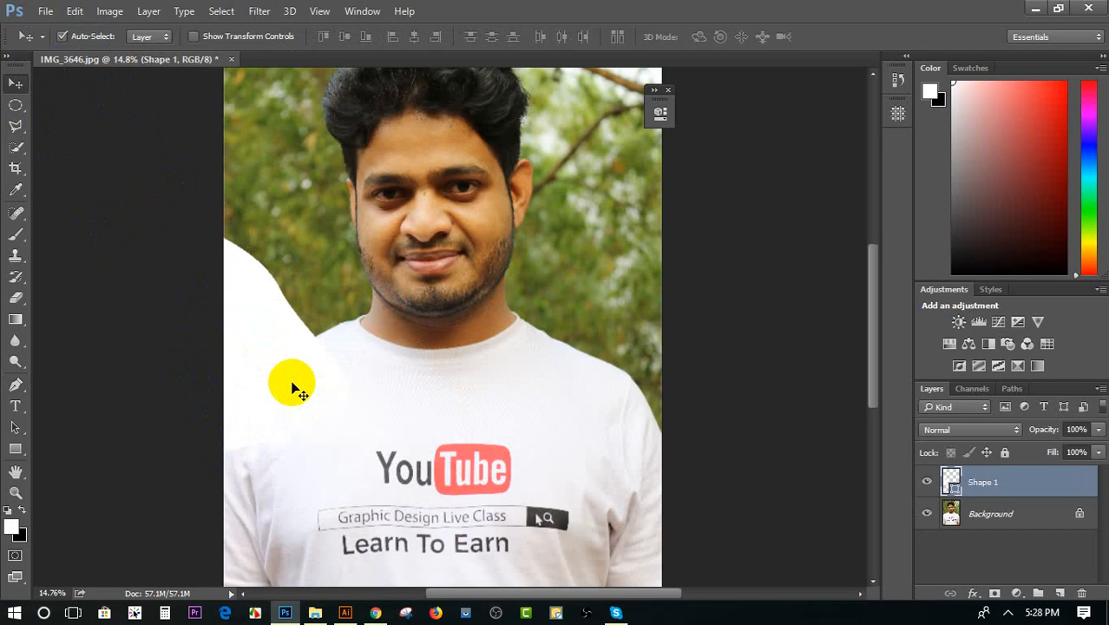
pyautogui.press('Delete')
# Switch the Pen tool's drawing mode to Path
pyautogui.click(14, 384)
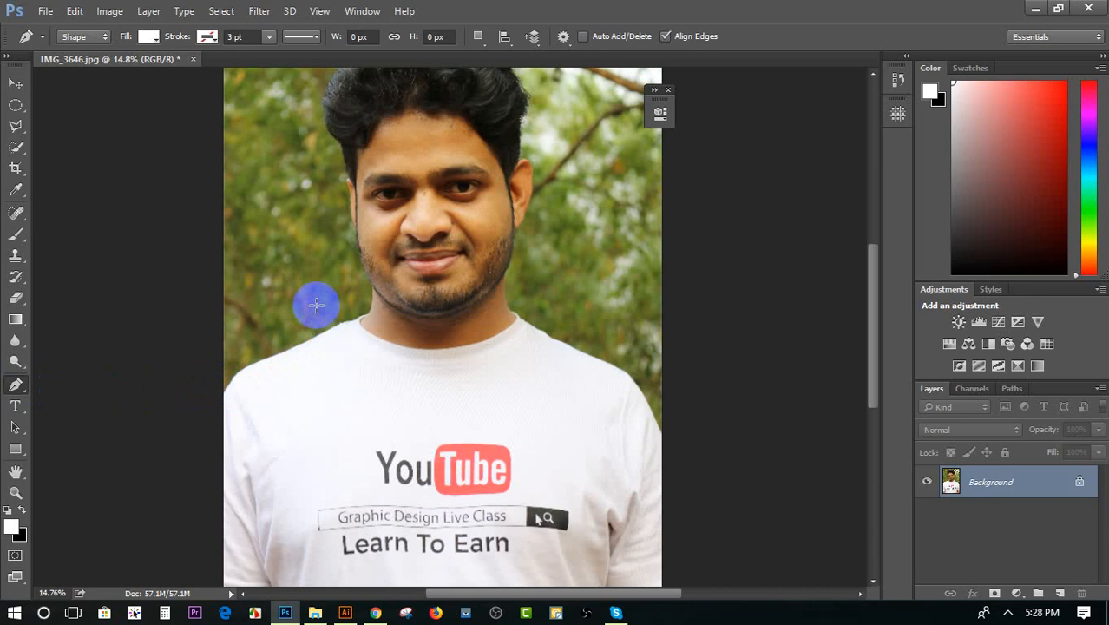
pyautogui.click(73, 37)
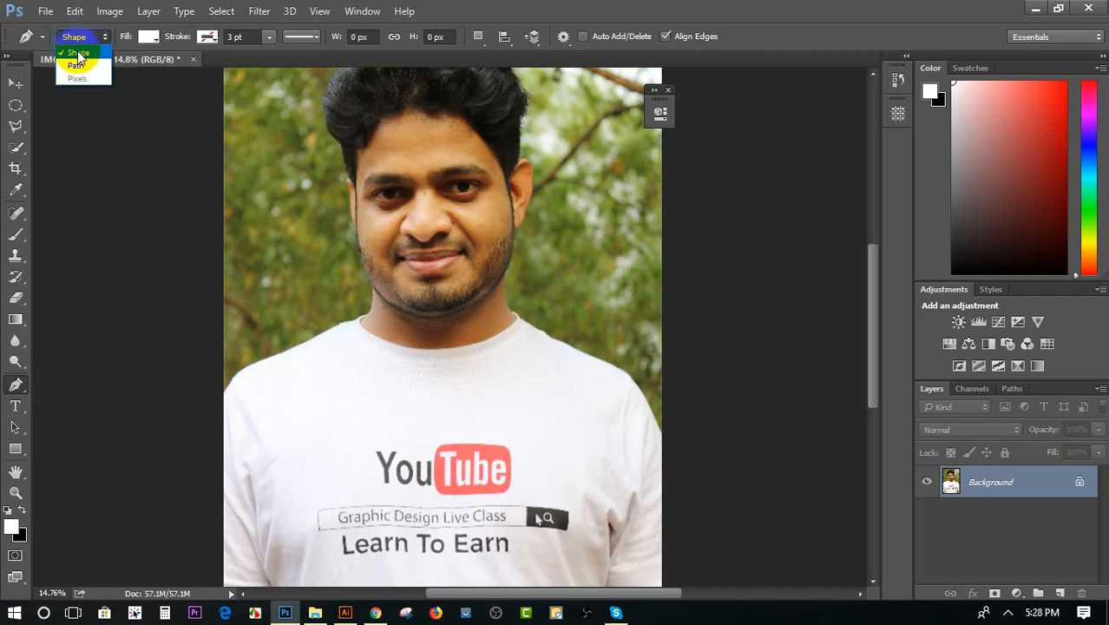
pyautogui.click(79, 66)
pyautogui.click(253, 358)
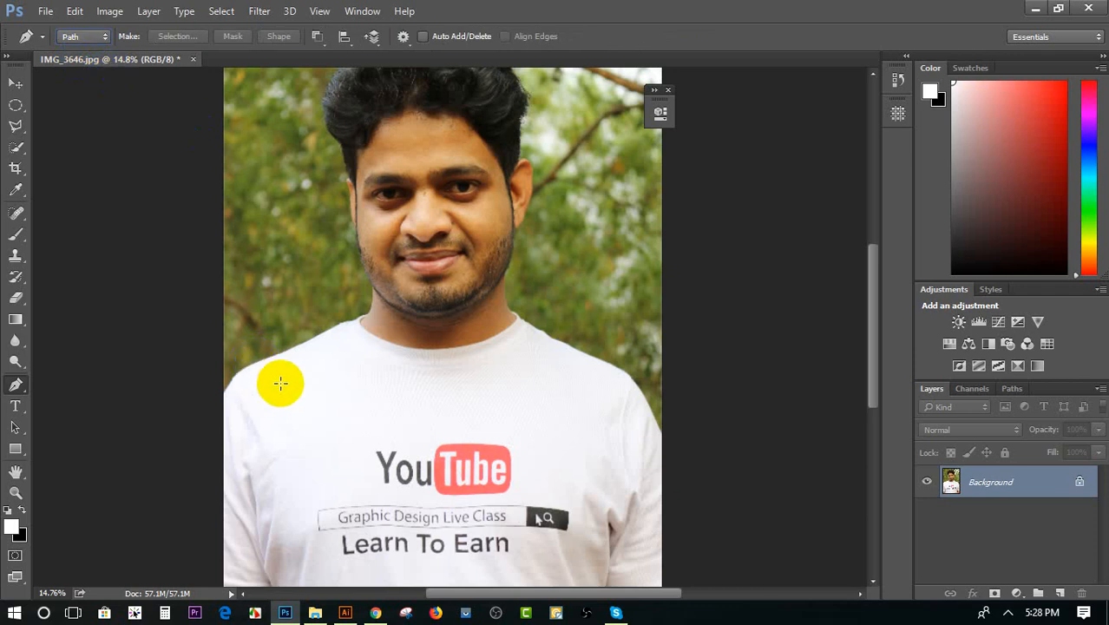
pyautogui.hotkey('ctrl', '+')
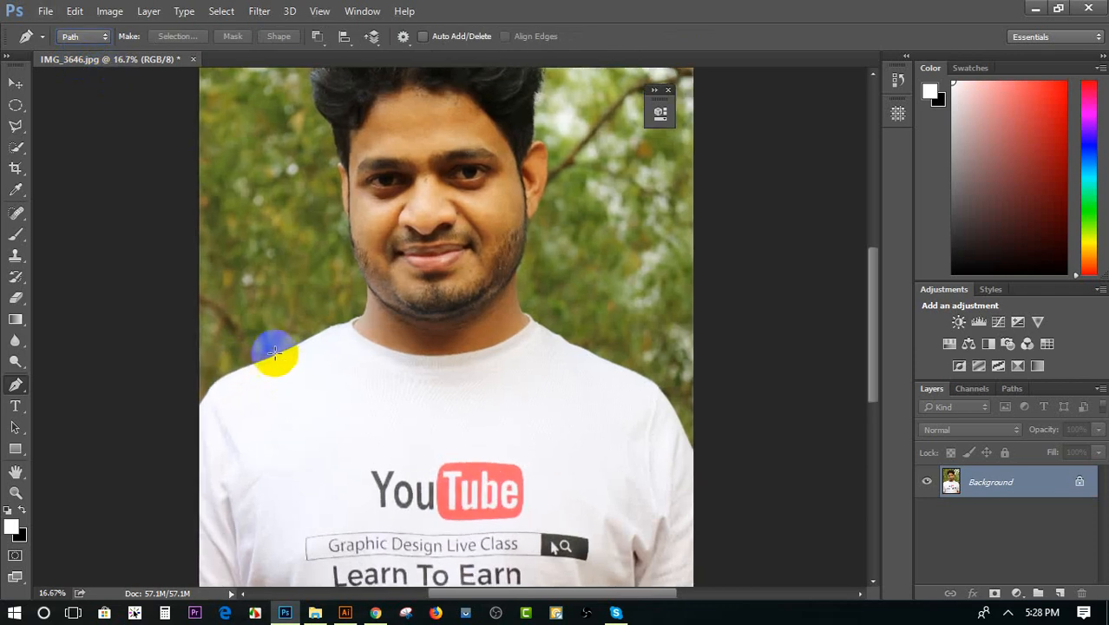
pyautogui.click(199, 408)
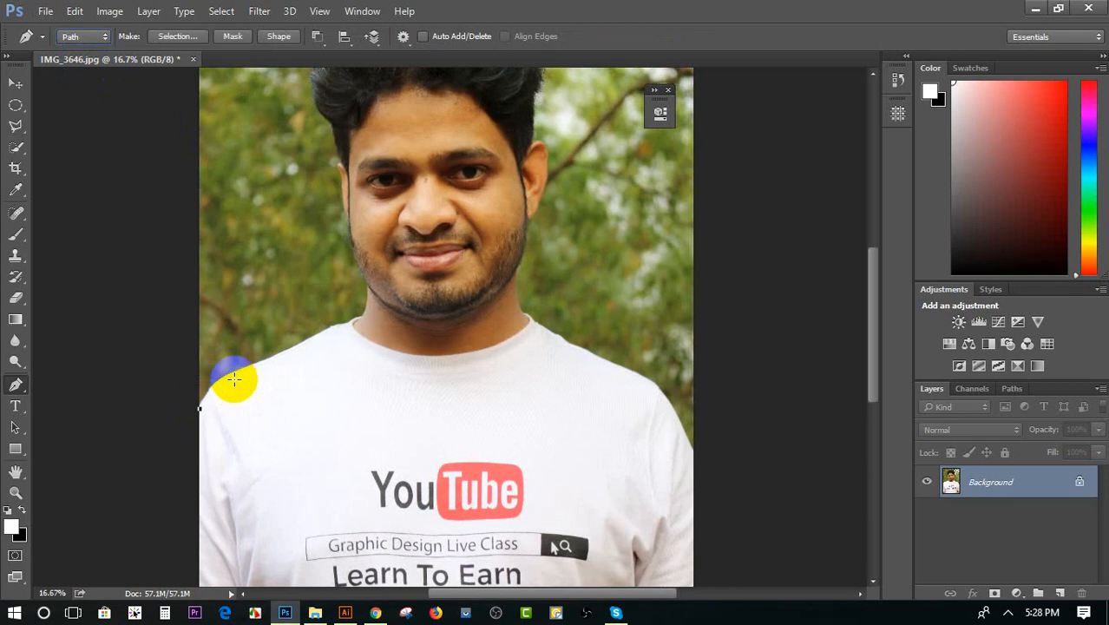
pyautogui.moveTo(332, 327); pyautogui.dragTo(451, 278)
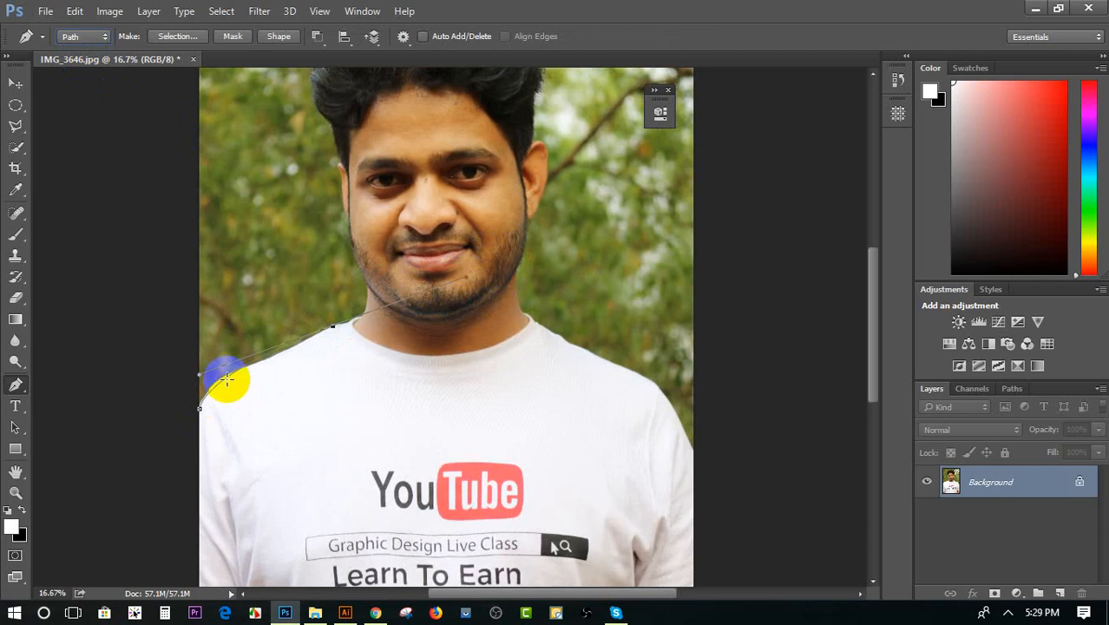
pyautogui.hotkey('ctrl', '+')
pyautogui.hotkey('ctrl', '+')
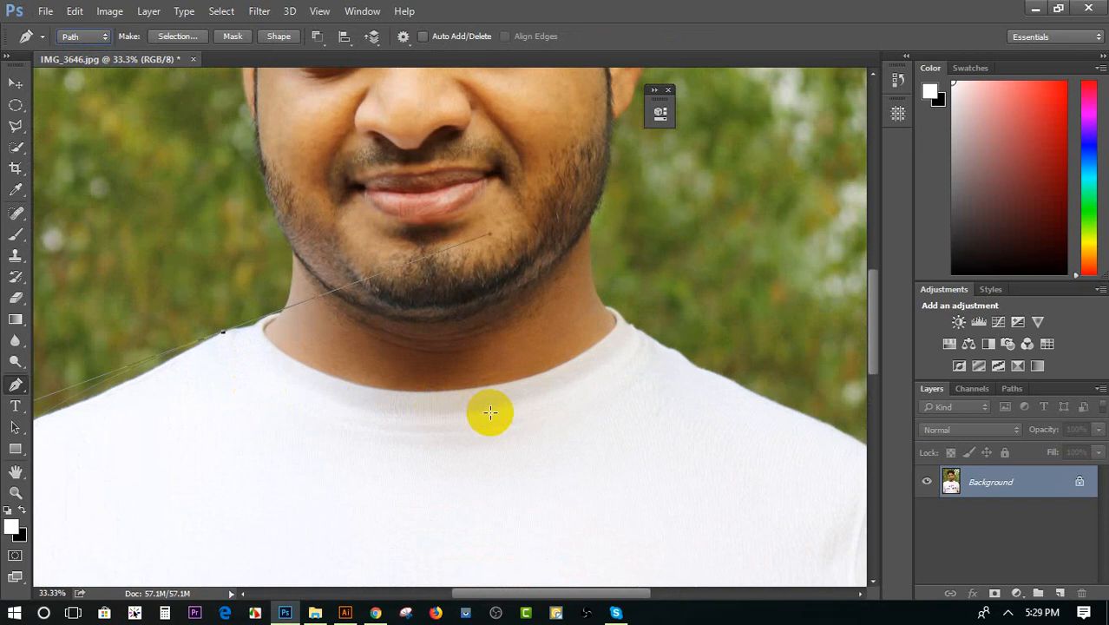
pyautogui.click(689, 353)
pyautogui.click(16, 84)
pyautogui.scroll(-2, 781, 408)
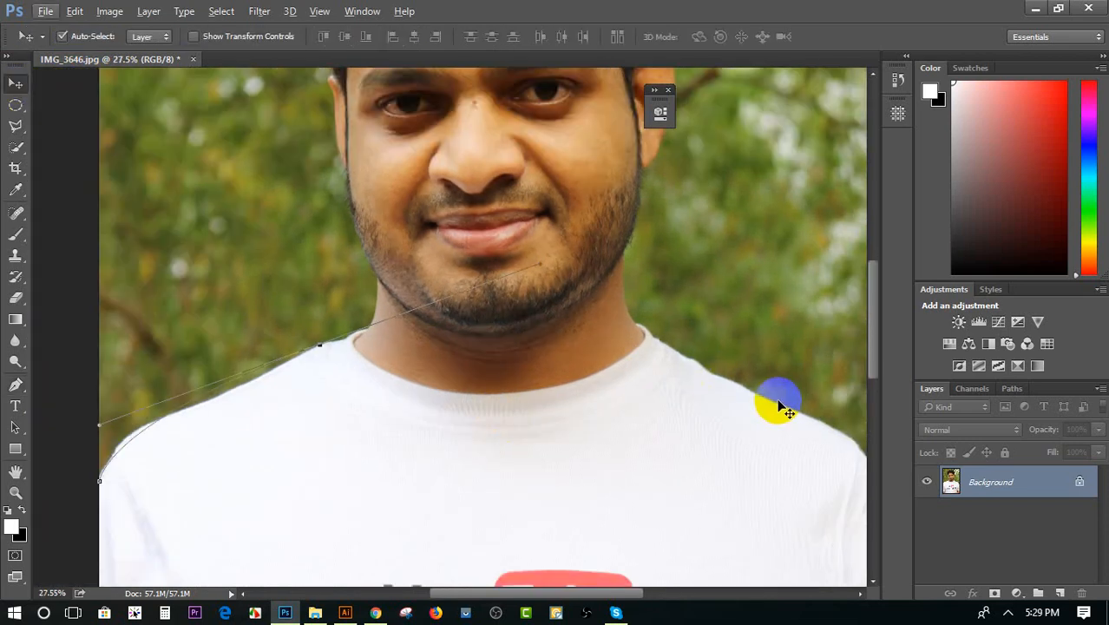
pyautogui.press('Escape')
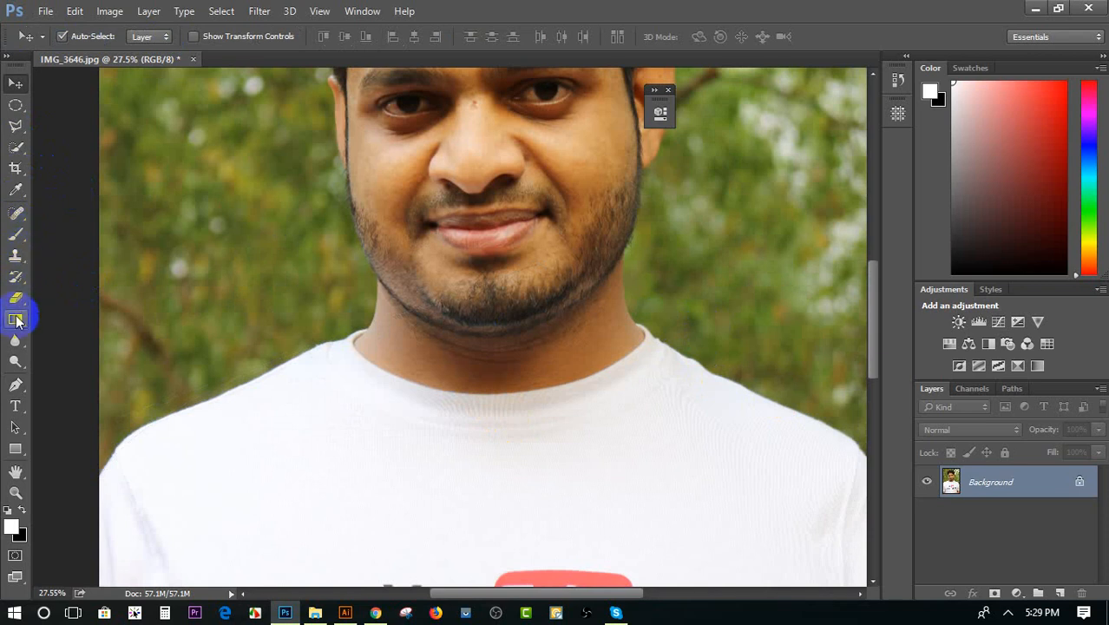
# Start a pen path where the shirt meets the photo's left edge and trace the left shoulder up past the collar to the jaw
pyautogui.click(15, 385)
pyautogui.click(98, 477)
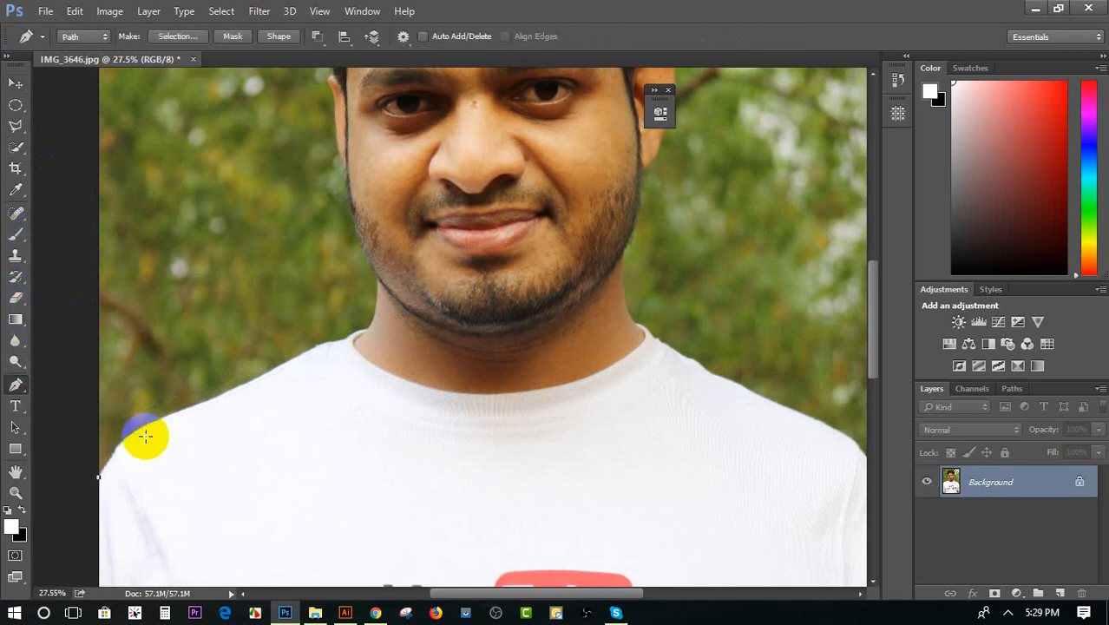
pyautogui.moveTo(165, 420); pyautogui.dragTo(210, 403)
pyautogui.keyDown('alt'); pyautogui.click(165, 420); pyautogui.keyUp('alt')
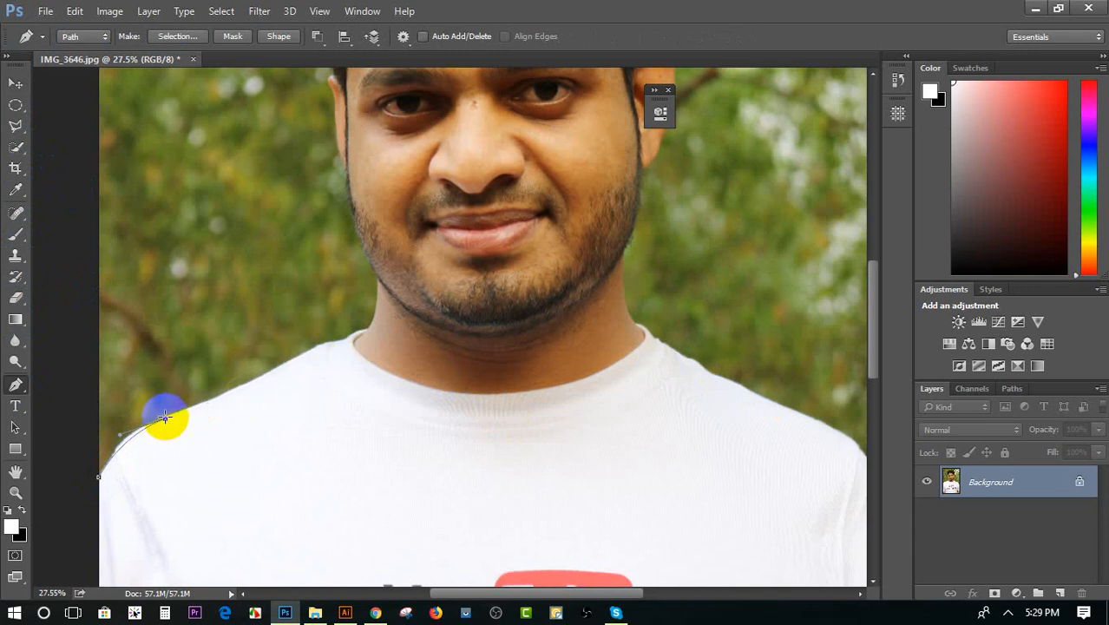
pyautogui.moveTo(314, 348)
pyautogui.mouseDown()
pyautogui.moveTo(367, 330)
pyautogui.moveTo(379, 297)
pyautogui.moveTo(365, 260)
pyautogui.mouseUp()
pyautogui.keyDown('alt'); pyautogui.click(315, 348); pyautogui.keyUp('alt')
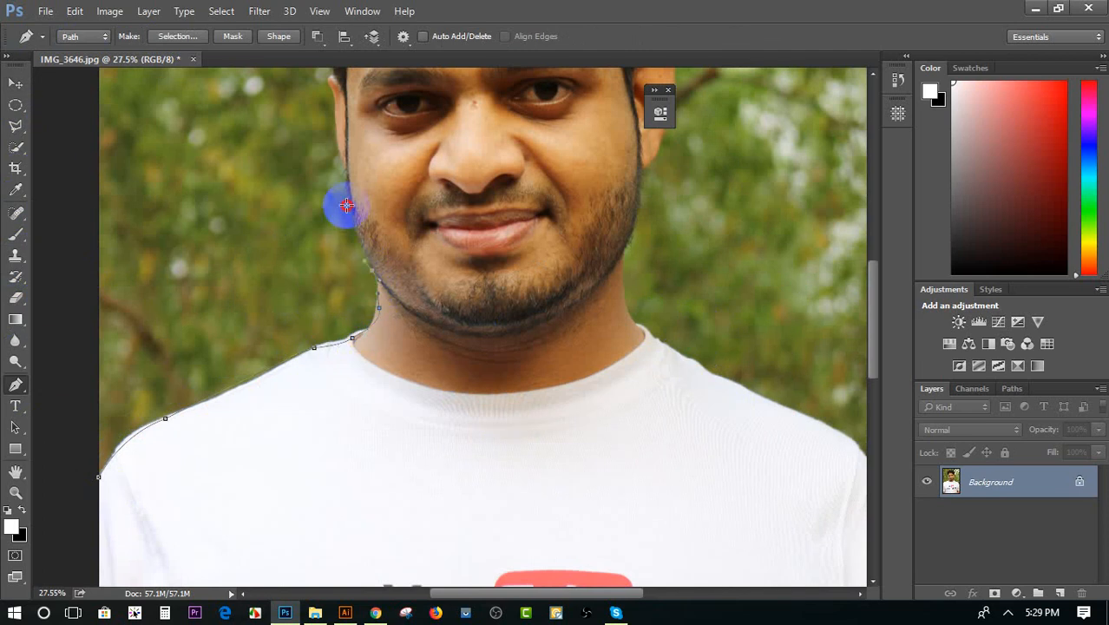
# Continue the path up the left side of the face and around the ear to its upper tip
pyautogui.moveTo(346, 205); pyautogui.dragTo(344, 180)
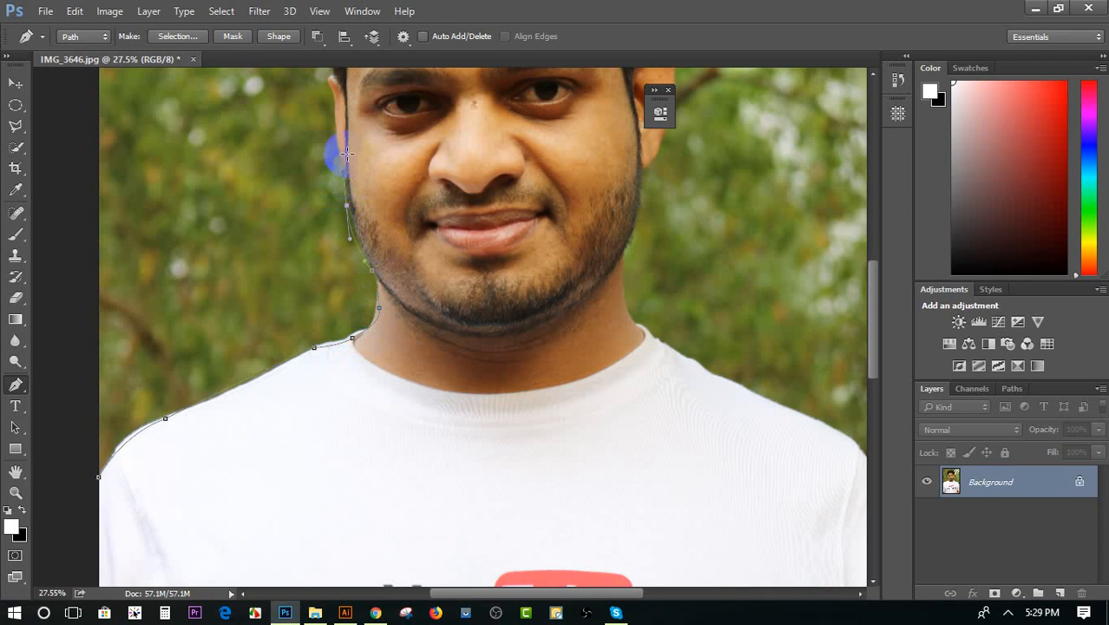
pyautogui.scroll(3, 338, 149)
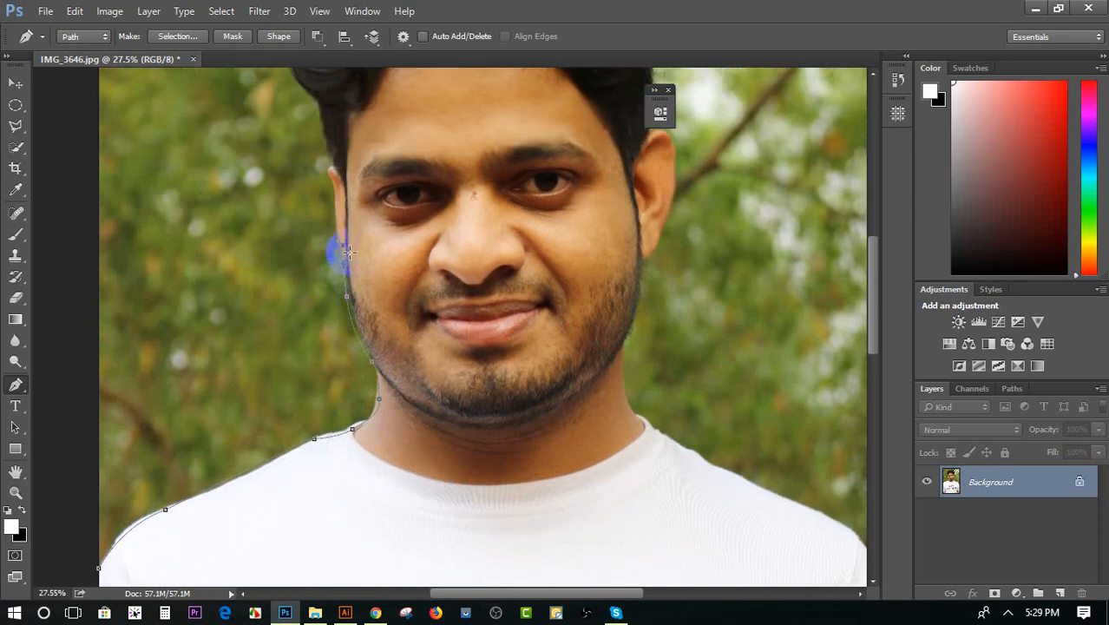
pyautogui.scroll(5, 339, 254)
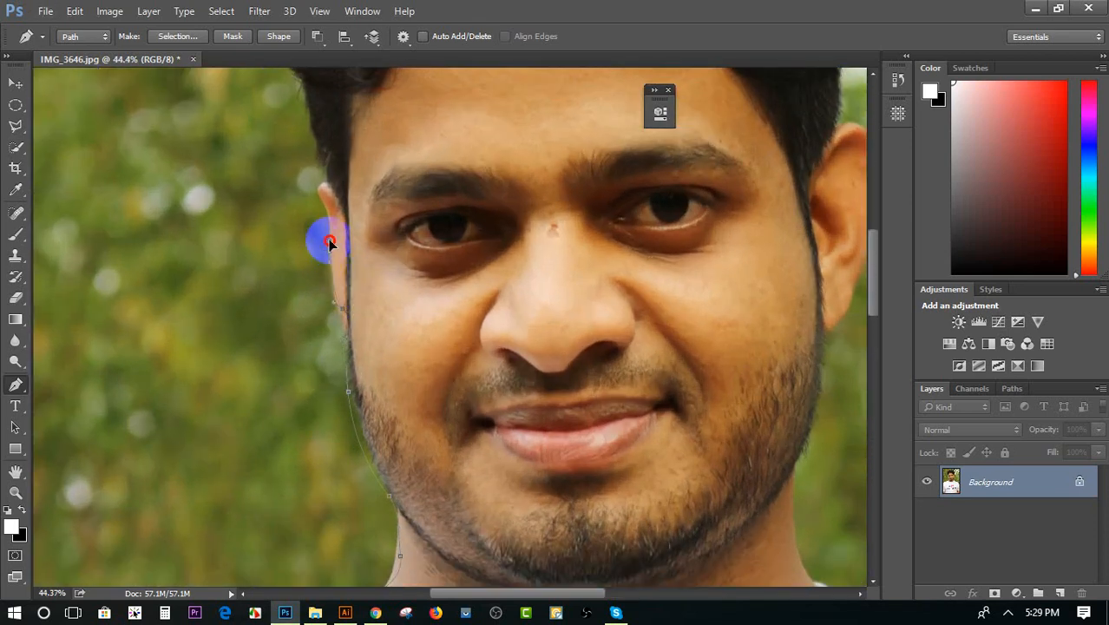
pyautogui.moveTo(328, 233); pyautogui.dragTo(321, 186)
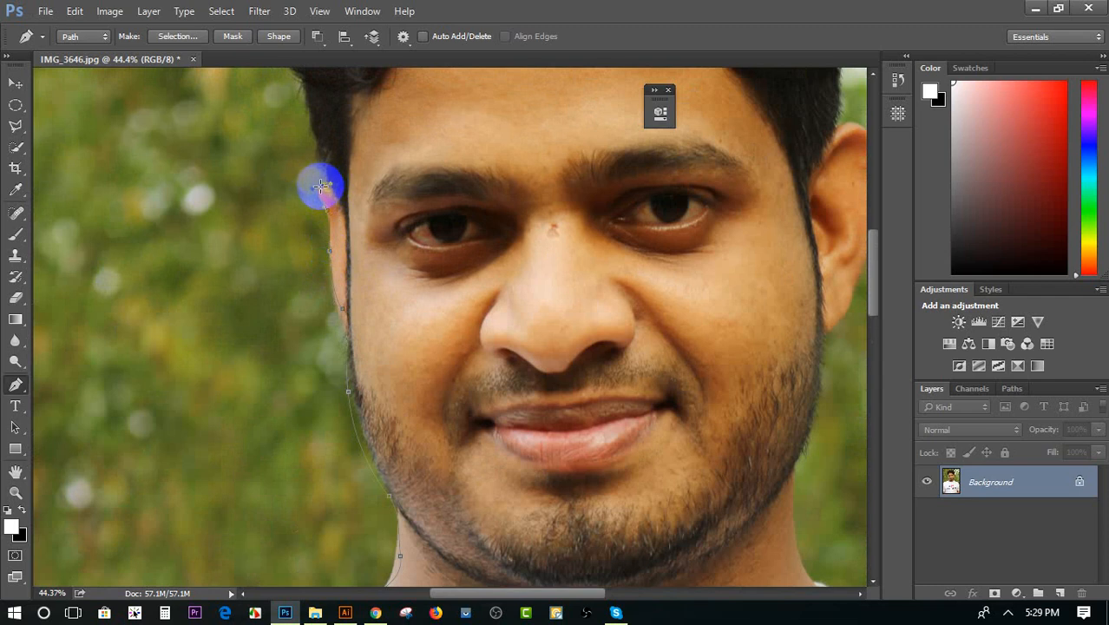
pyautogui.scroll(3, 324, 186)
pyautogui.scroll(11, 323, 279)
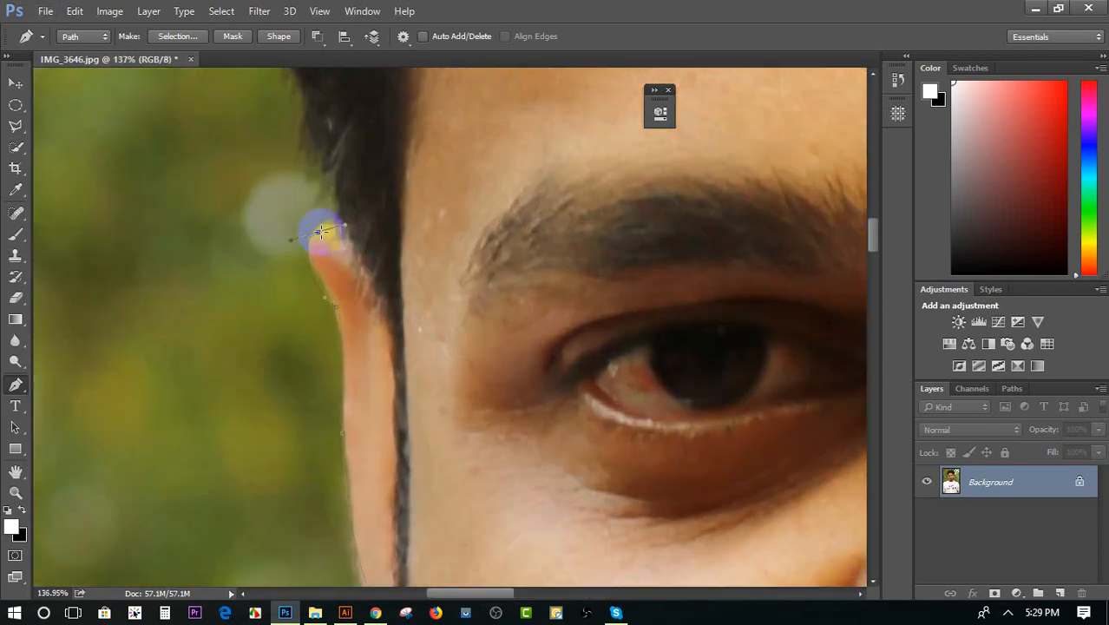
pyautogui.moveTo(321, 230); pyautogui.dragTo(342, 225)
# Trace the path from the left ear up the sideburn to the base of the fuller hair
pyautogui.scroll(3, 334, 233)
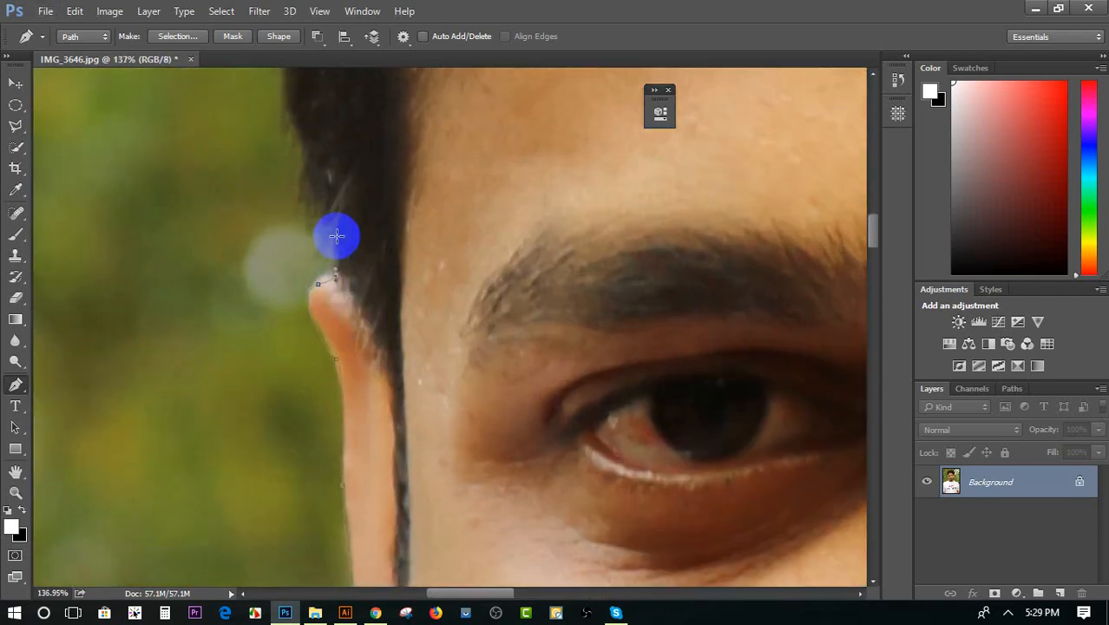
pyautogui.moveTo(305, 257); pyautogui.dragTo(305, 187)
pyautogui.moveTo(290, 142); pyautogui.dragTo(283, 128)
pyautogui.scroll(5, 320, 325)
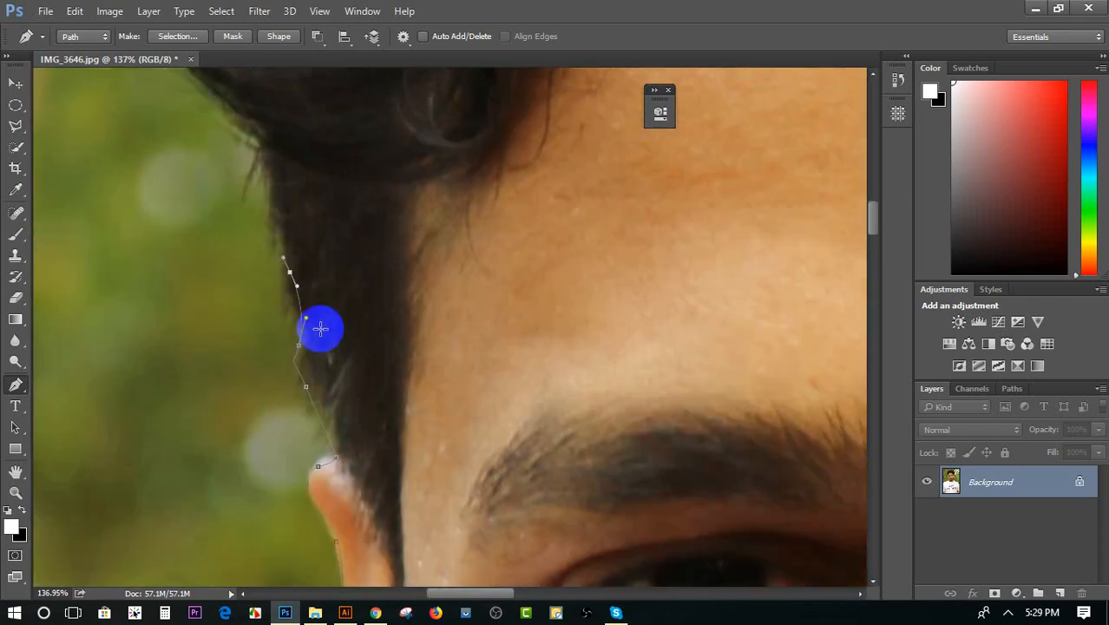
pyautogui.moveTo(278, 244); pyautogui.dragTo(264, 177)
pyautogui.moveTo(242, 138); pyautogui.dragTo(230, 120)
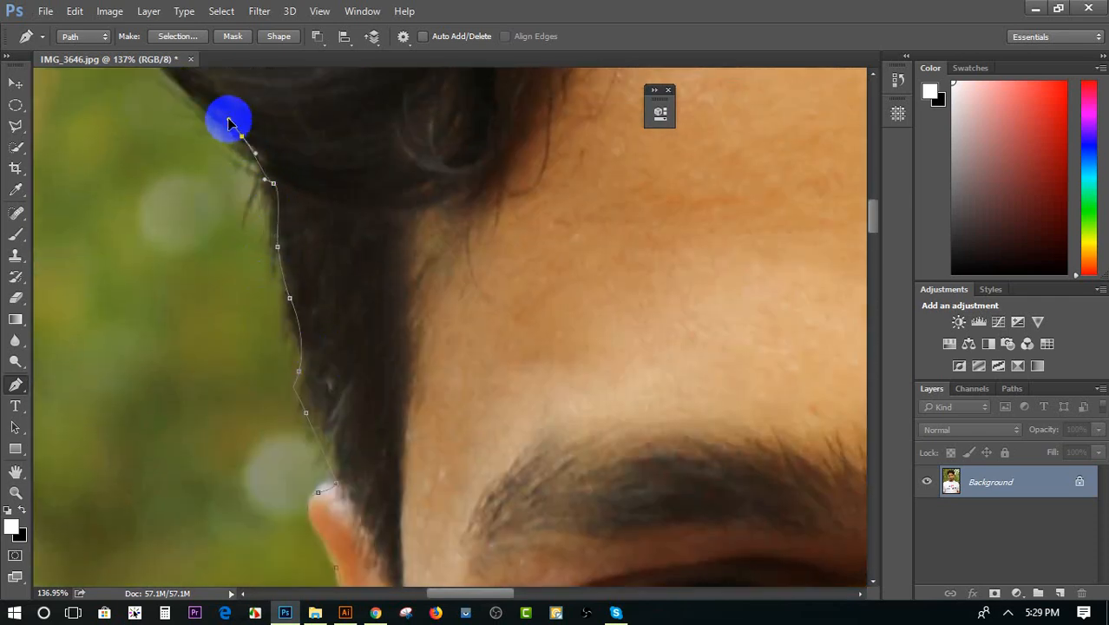
# Extend the path with curved points along the bulging left side of the hair toward the crown
pyautogui.scroll(-5, 304, 242)
pyautogui.scroll(3, 291, 303)
pyautogui.click(195, 223)
pyautogui.moveTo(195, 223); pyautogui.dragTo(192, 181)
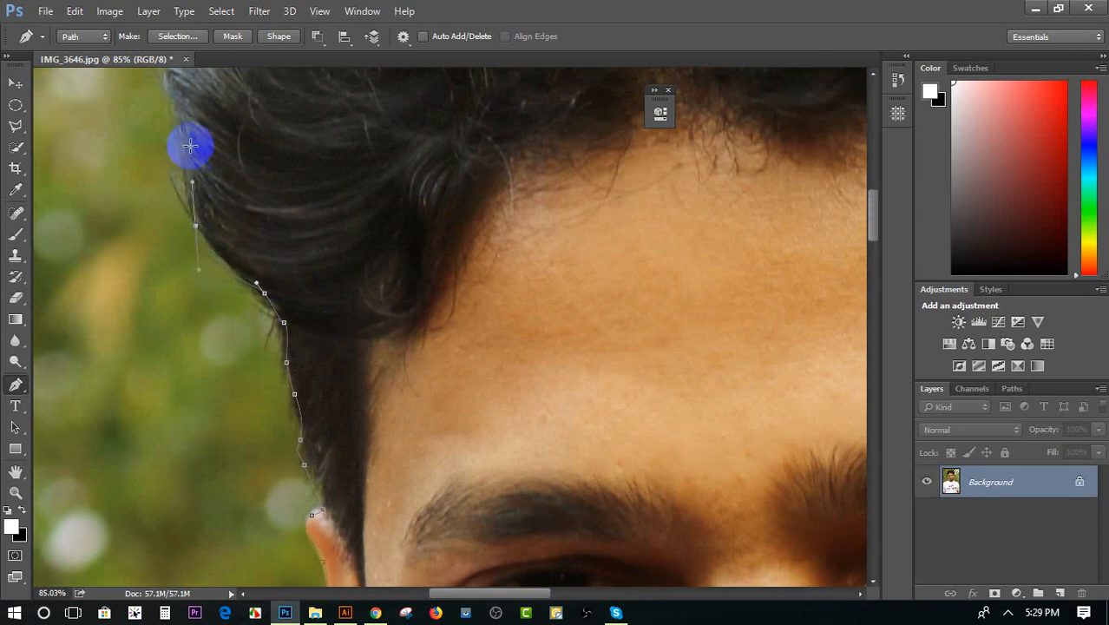
pyautogui.moveTo(182, 110); pyautogui.dragTo(172, 84)
pyautogui.scroll(4, 261, 325)
pyautogui.moveTo(185, 218); pyautogui.dragTo(192, 191)
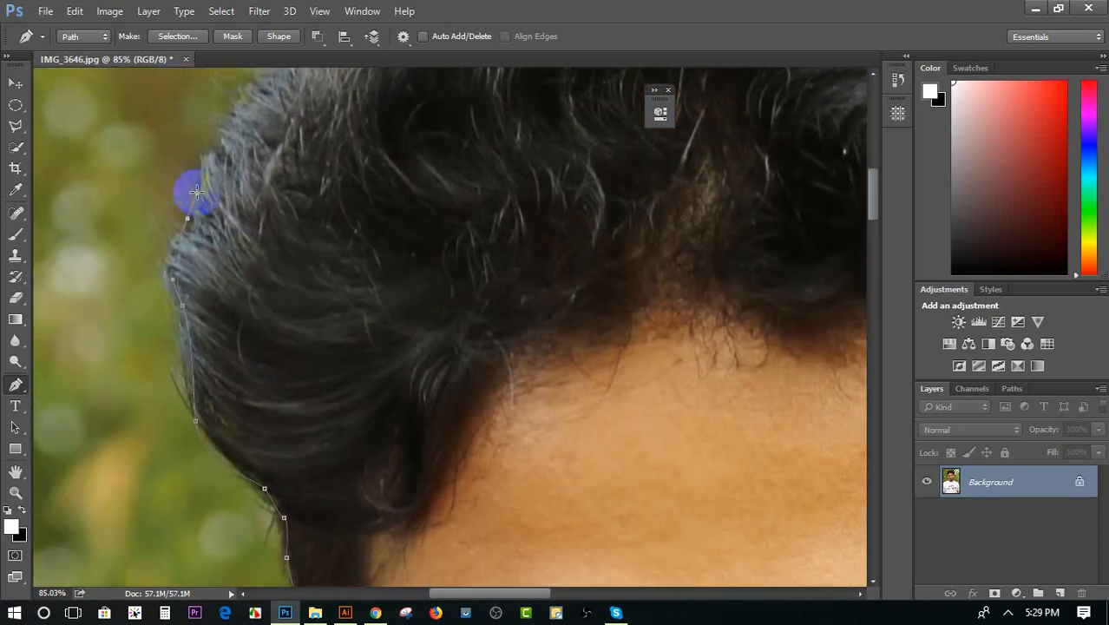
pyautogui.moveTo(230, 125); pyautogui.dragTo(276, 85)
# Trace the path over the crown from the hair's upper-left edge to its upper-right edge
pyautogui.scroll(-3, 259, 251)
pyautogui.scroll(1, 257, 263)
pyautogui.scroll(1, 259, 261)
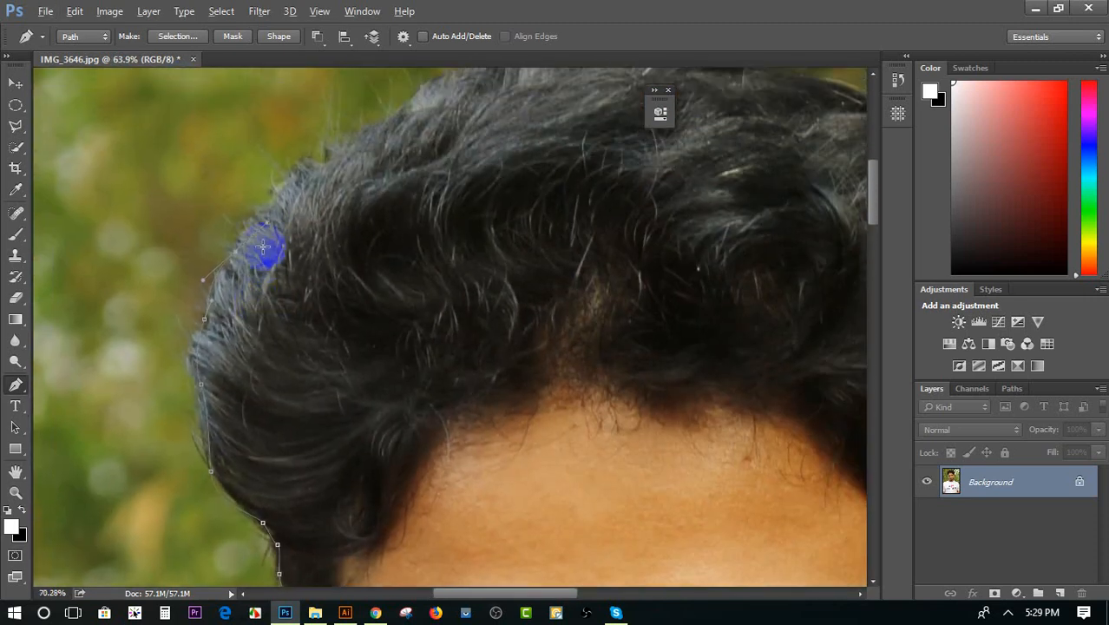
pyautogui.scroll(-1, 269, 253)
pyautogui.moveTo(300, 181); pyautogui.dragTo(302, 172)
pyautogui.moveTo(372, 141); pyautogui.dragTo(425, 108)
pyautogui.moveTo(492, 88); pyautogui.dragTo(508, 83)
pyautogui.moveTo(526, 76); pyautogui.dragTo(543, 72)
pyautogui.moveTo(645, 82); pyautogui.dragTo(668, 94)
pyautogui.moveTo(768, 128); pyautogui.dragTo(796, 133)
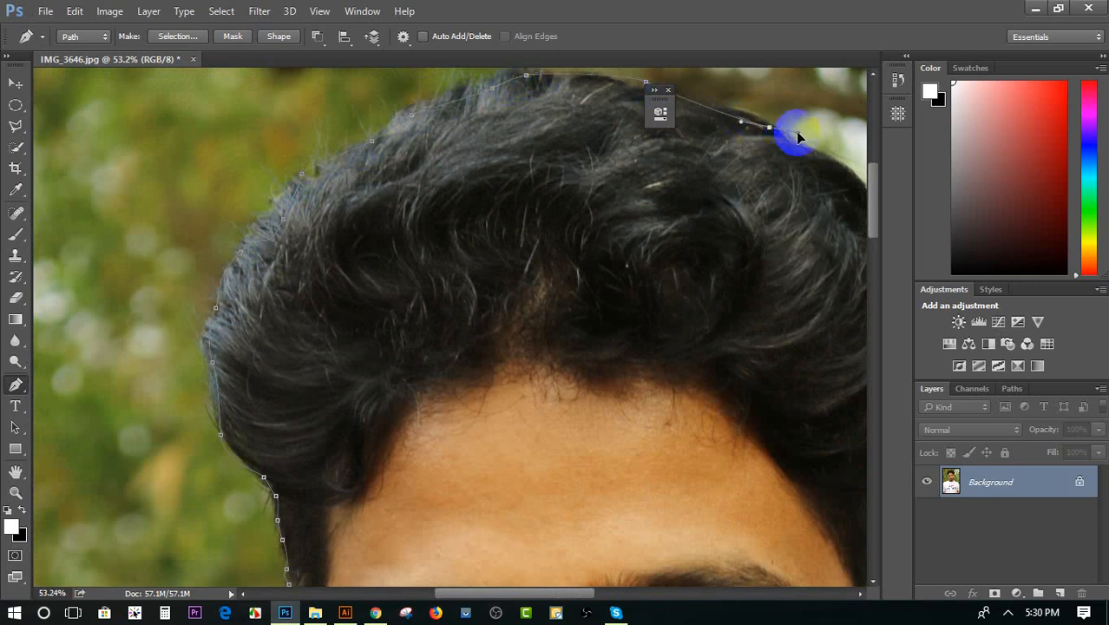
# Continue the path down the right side of the hair to the top of the right ear
pyautogui.scroll(-5, 419, 262)
pyautogui.moveTo(735, 185); pyautogui.dragTo(738, 213)
pyautogui.hotkey('ctrl', 'z')
pyautogui.moveTo(770, 256); pyautogui.dragTo(778, 284)
pyautogui.moveTo(774, 313); pyautogui.dragTo(775, 317)
pyautogui.click(768, 342)
pyautogui.click(764, 376)
pyautogui.click(765, 397)
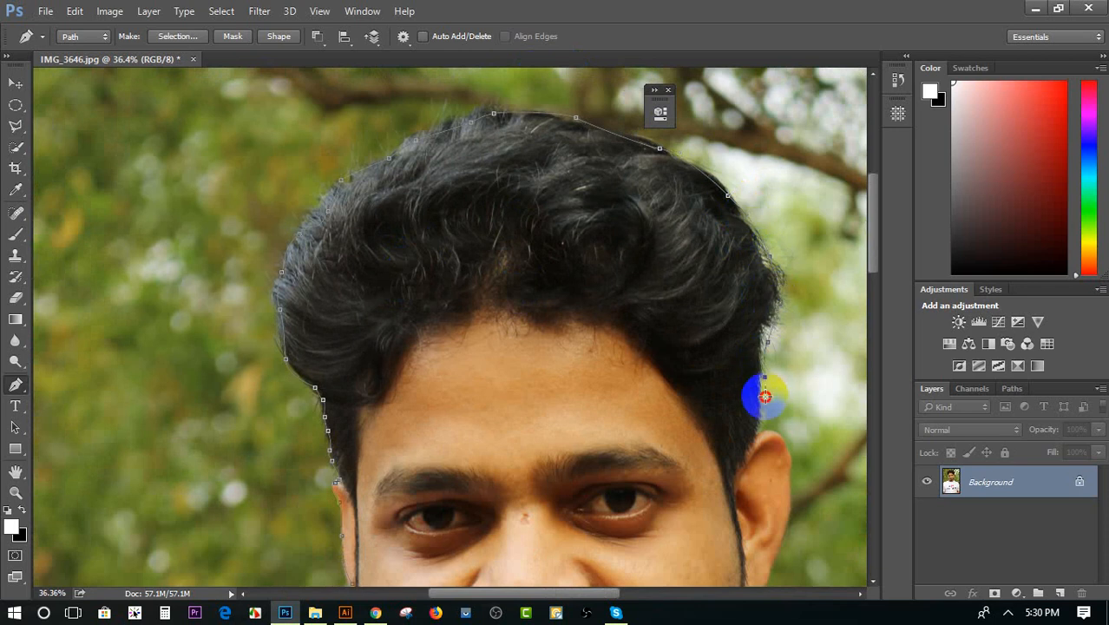
pyautogui.click(751, 442)
pyautogui.scroll(3, 751, 447)
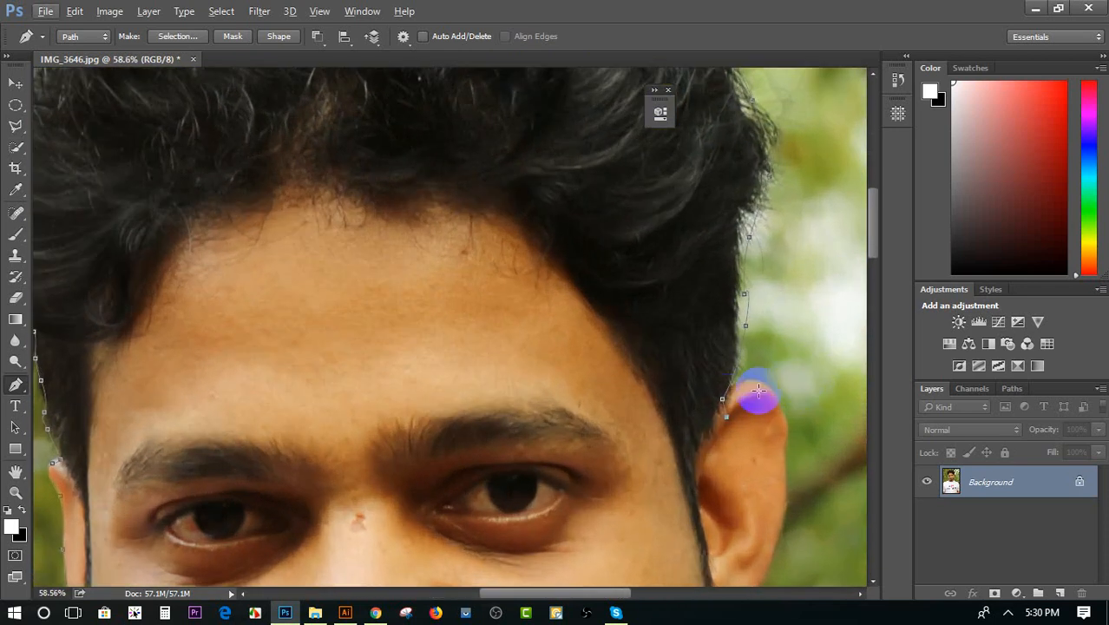
# Trace the path over the top of the right ear and down its outer edge to the earlobe
pyautogui.click(732, 388)
pyautogui.click(768, 388)
pyautogui.scroll(-3, 768, 387)
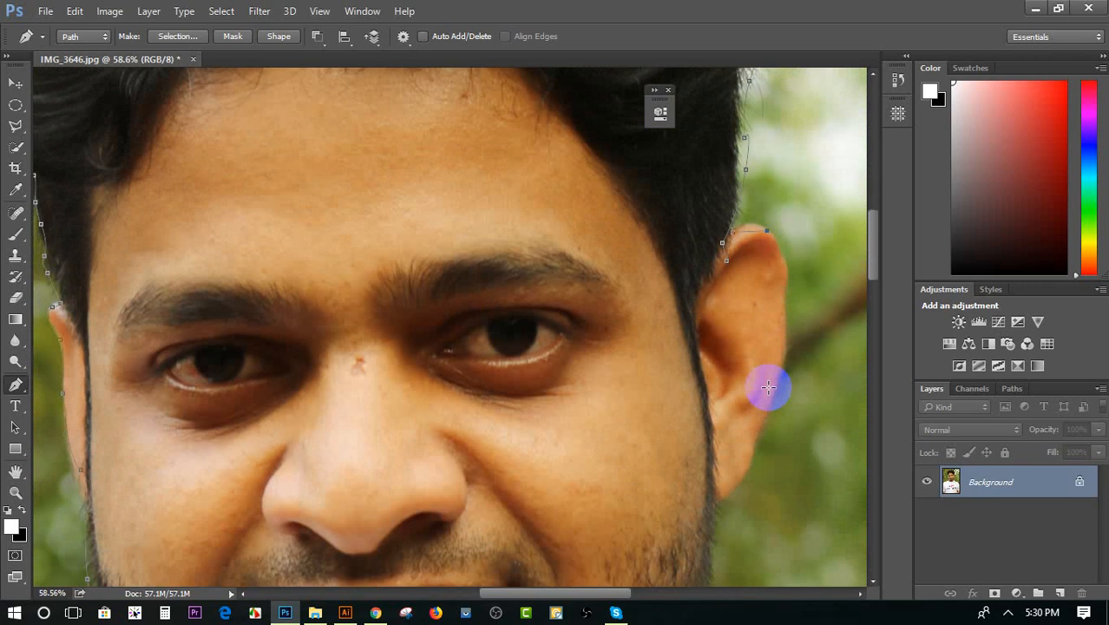
pyautogui.moveTo(782, 346); pyautogui.dragTo(771, 391)
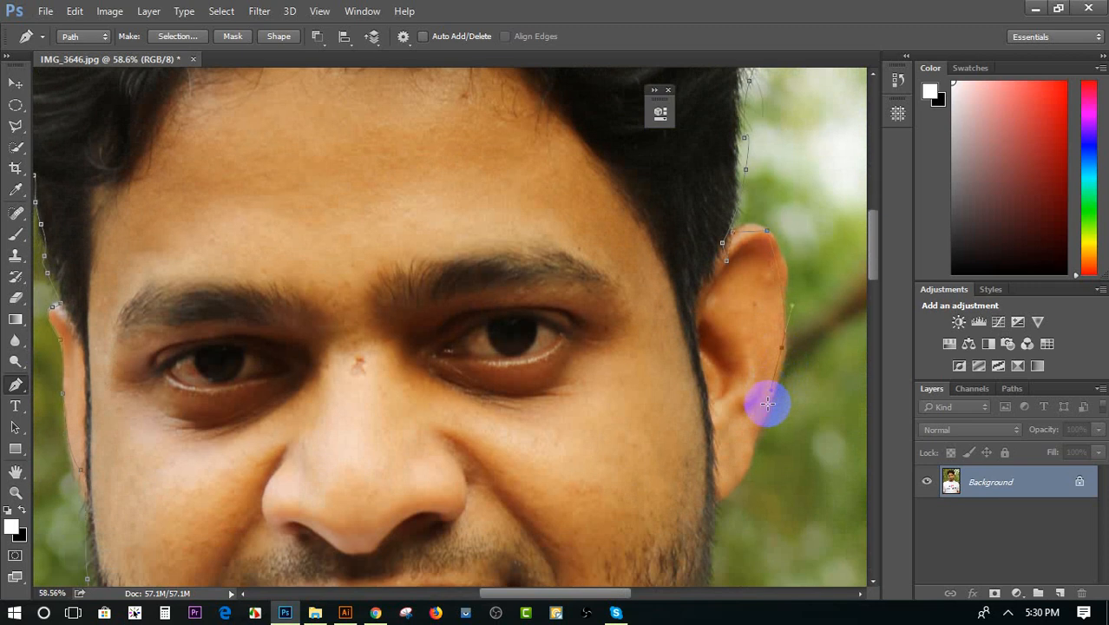
pyautogui.click(767, 425)
pyautogui.click(738, 467)
pyautogui.click(734, 493)
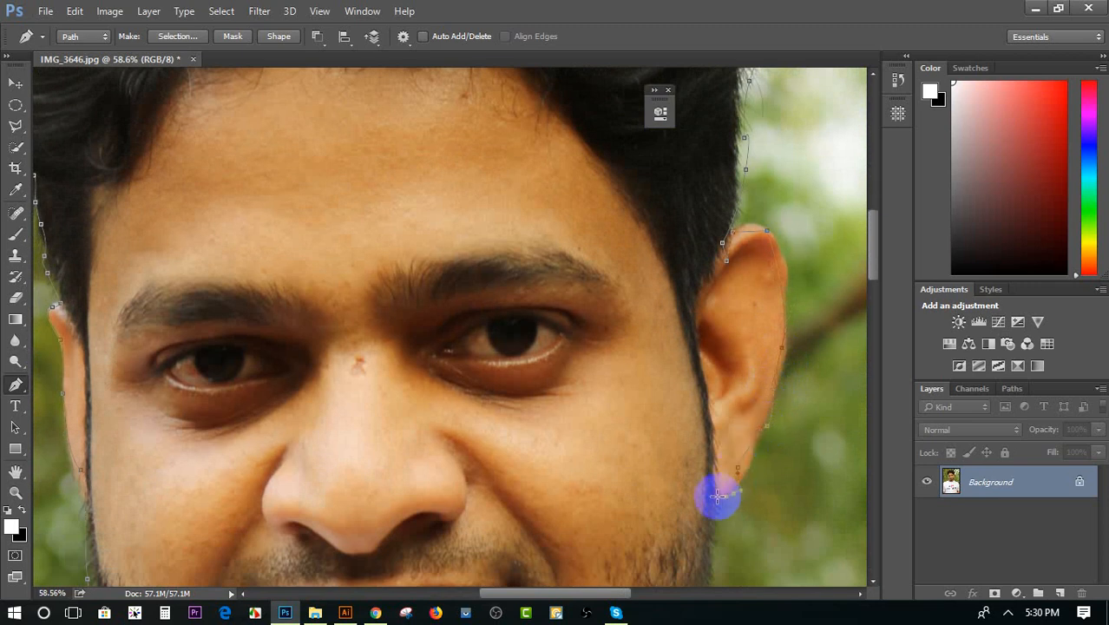
pyautogui.click(717, 497)
# Continue the path with curved points from the right earlobe down the bearded jawline to the neck
pyautogui.scroll(-1, 716, 498)
pyautogui.click(1008, 613)
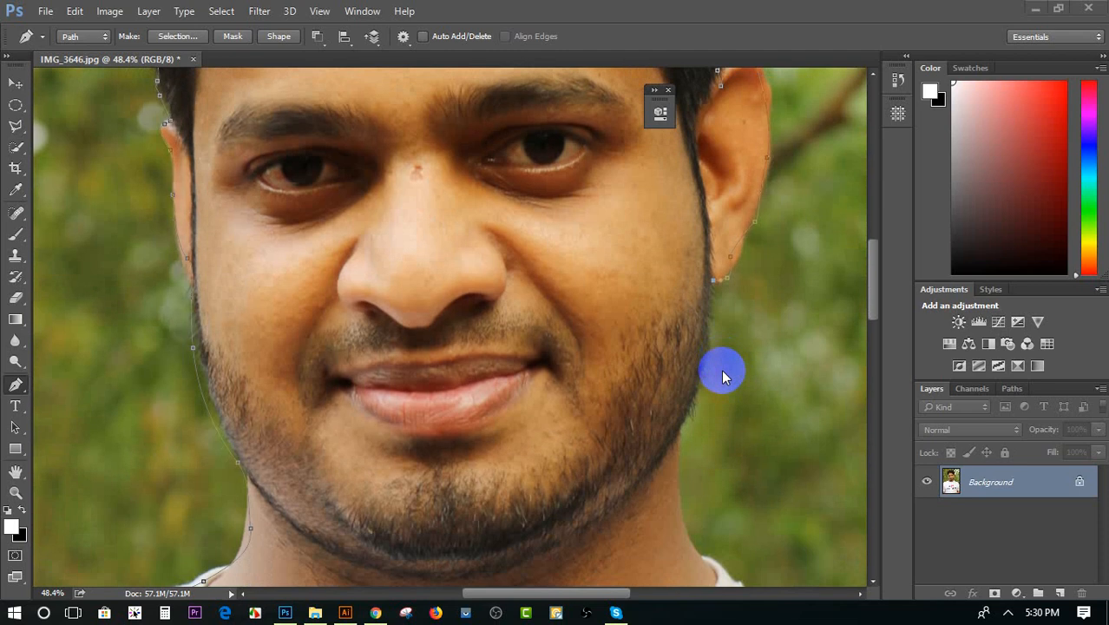
pyautogui.scroll(-1, 721, 369)
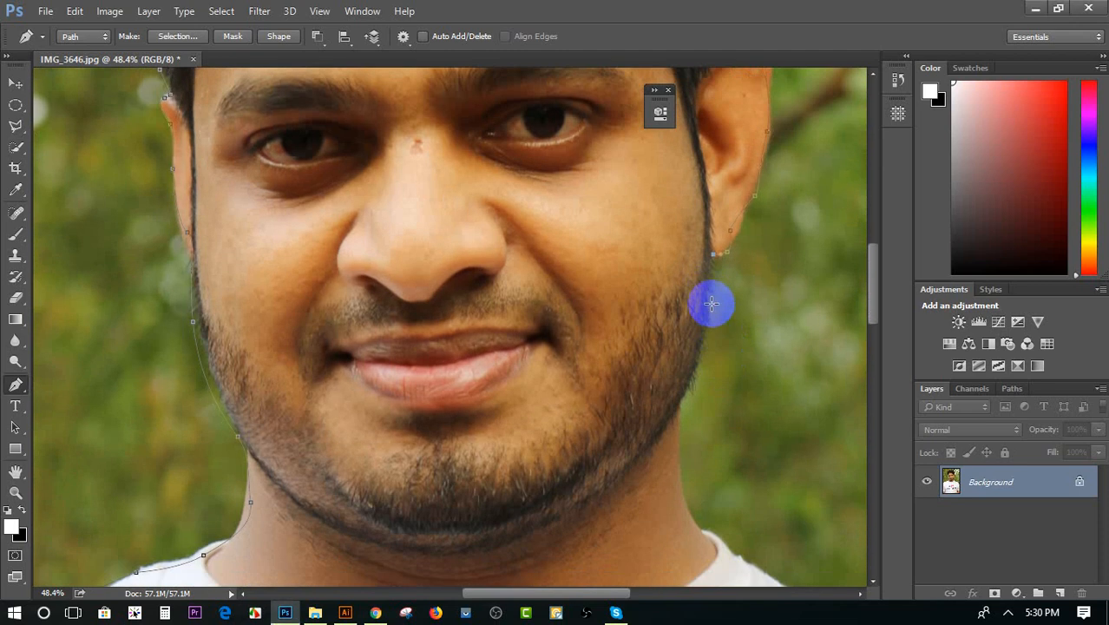
pyautogui.click(701, 331)
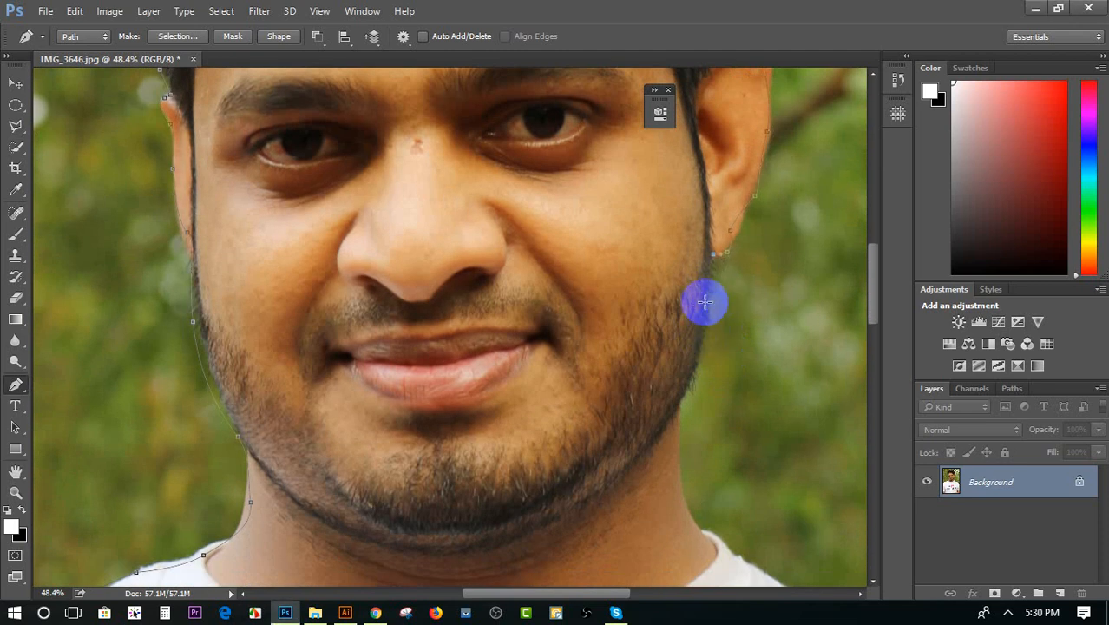
pyautogui.moveTo(706, 301); pyautogui.dragTo(705, 326)
pyautogui.moveTo(692, 386); pyautogui.dragTo(681, 402)
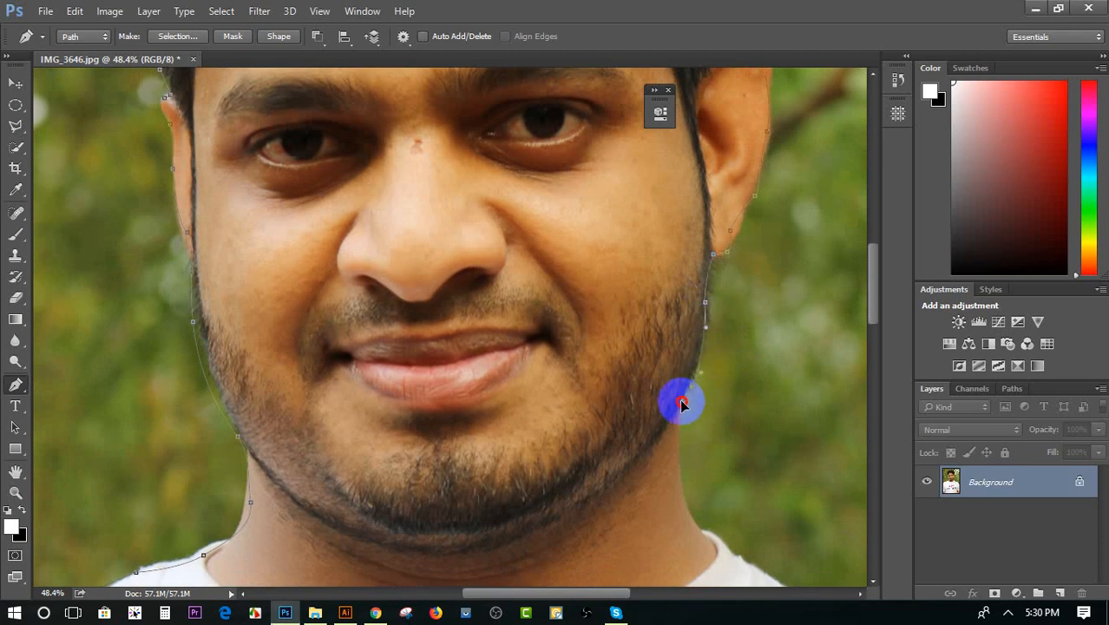
# Extend the path down the right side of the neck to the T-shirt collar
pyautogui.scroll(-3, 673, 408)
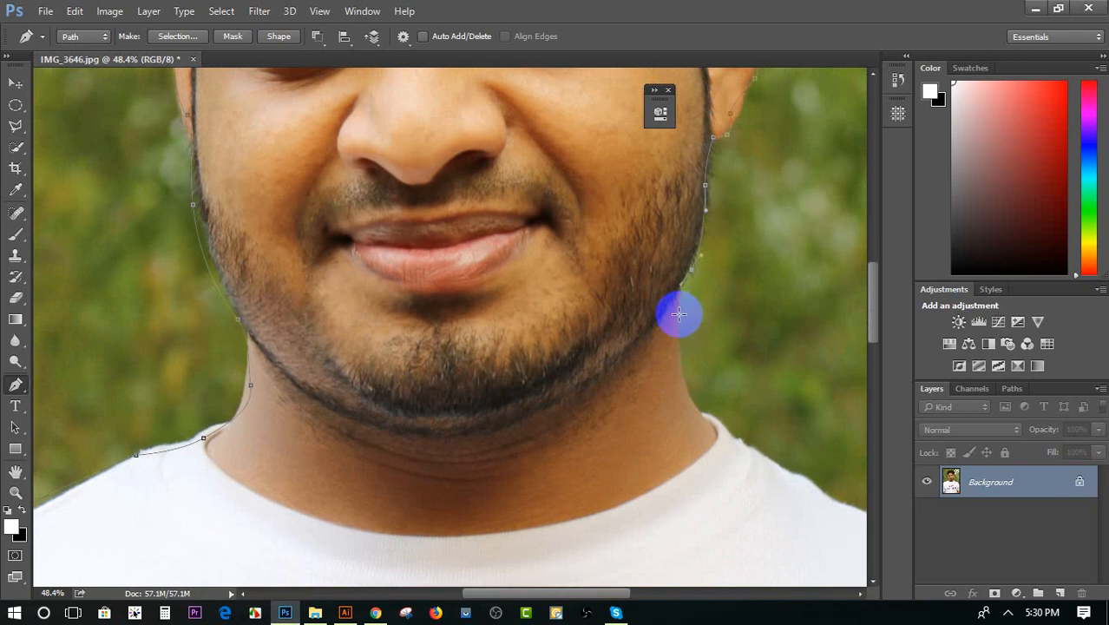
pyautogui.scroll(-2, 679, 314)
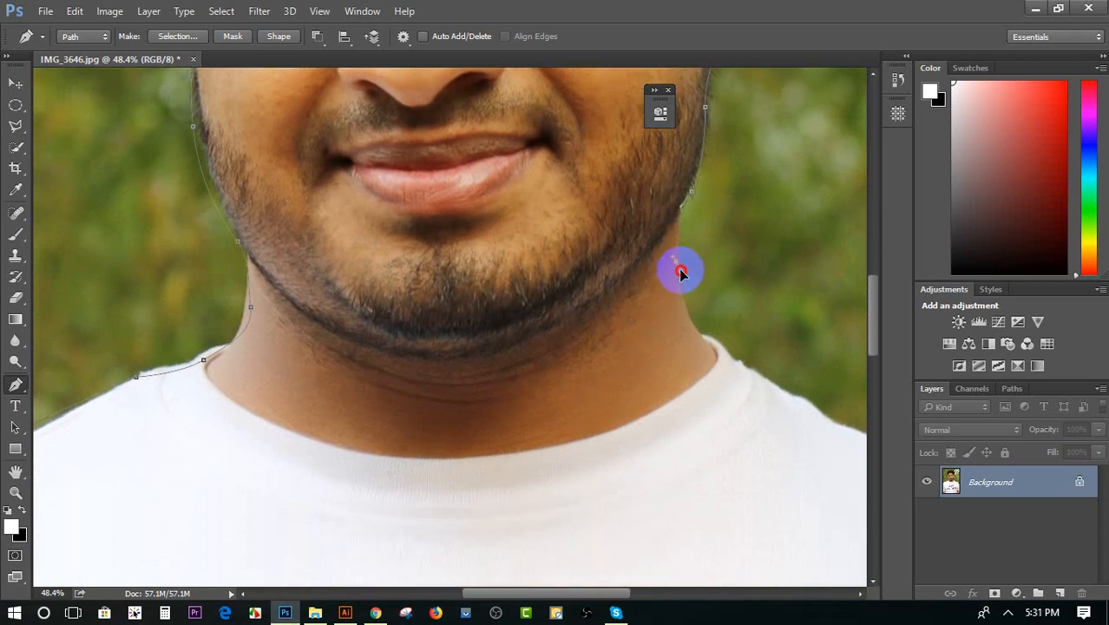
pyautogui.scroll(-4, 681, 286)
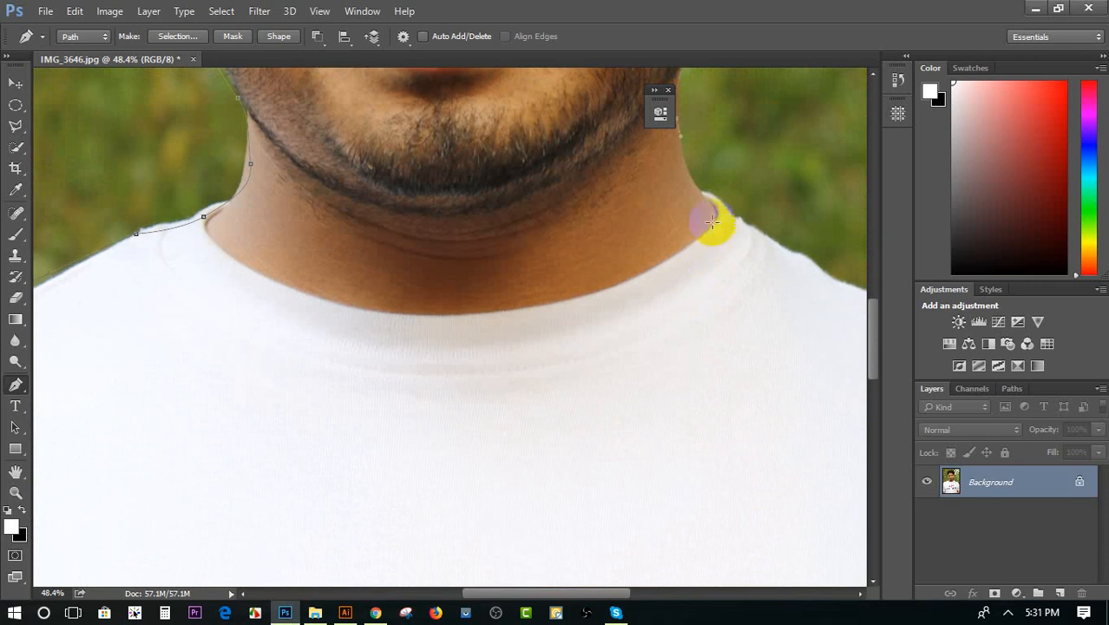
pyautogui.moveTo(714, 207); pyautogui.dragTo(730, 214)
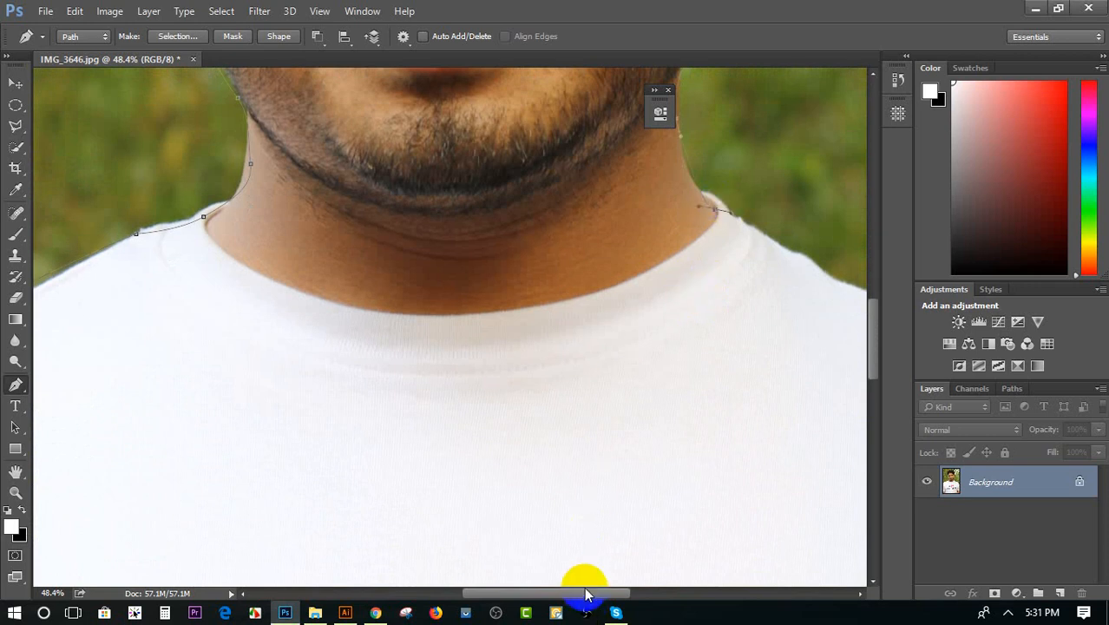
# Trace the path from the collar along the right shoulder and sleeve to the photo's right edge
pyautogui.moveTo(580, 592); pyautogui.dragTo(639, 592)
pyautogui.moveTo(640, 317); pyautogui.dragTo(670, 328)
pyautogui.click(773, 373)
pyautogui.scroll(-3, 775, 374)
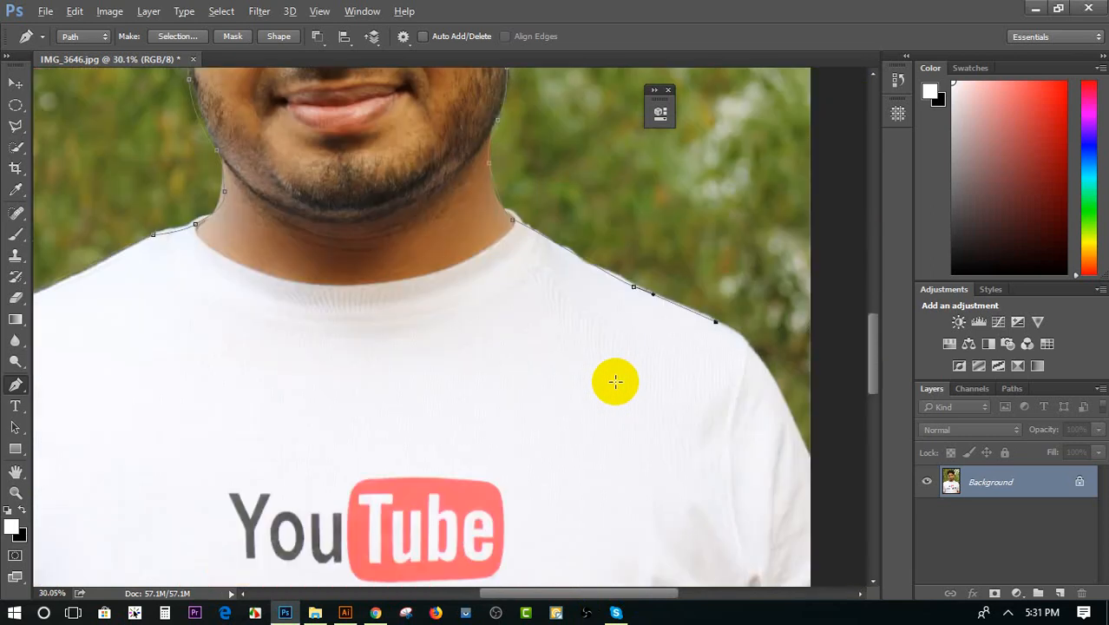
pyautogui.keyDown('alt'); pyautogui.scroll(-3, 616, 382); pyautogui.keyUp('alt')
pyautogui.moveTo(792, 420); pyautogui.dragTo(805, 465)
pyautogui.click(809, 470)
# Close the path along the photo's right and bottom edges, joining it to the starting anchor at the left shoulder
pyautogui.scroll(-3, 814, 479)
pyautogui.scroll(-5, 814, 479)
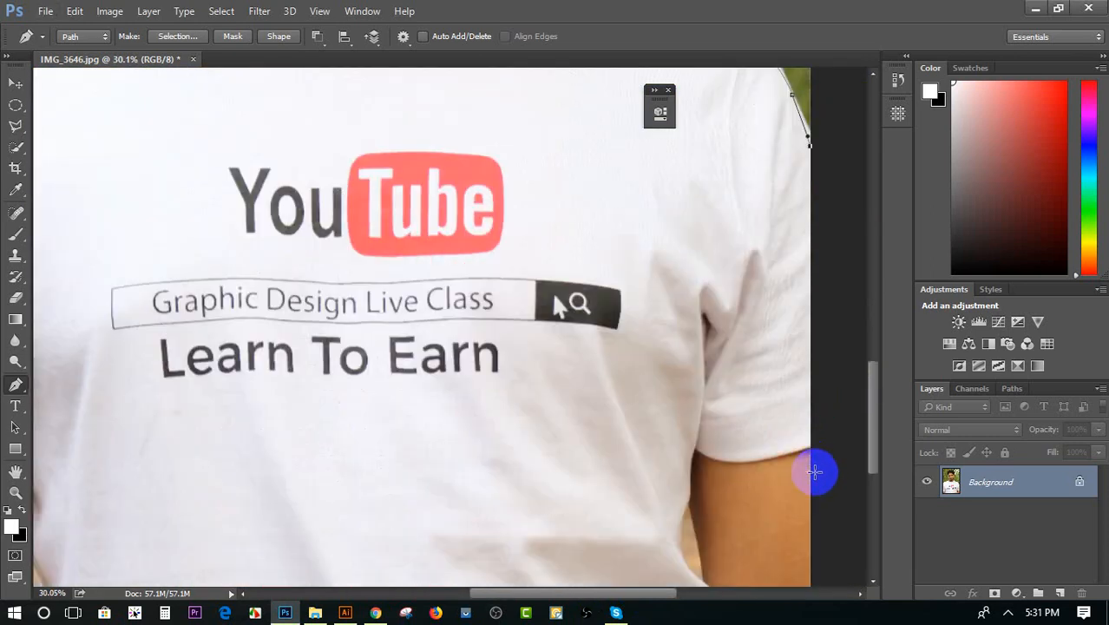
pyautogui.keyDown('alt'); pyautogui.scroll(-2, 816, 469); pyautogui.keyUp('alt')
pyautogui.click(823, 544)
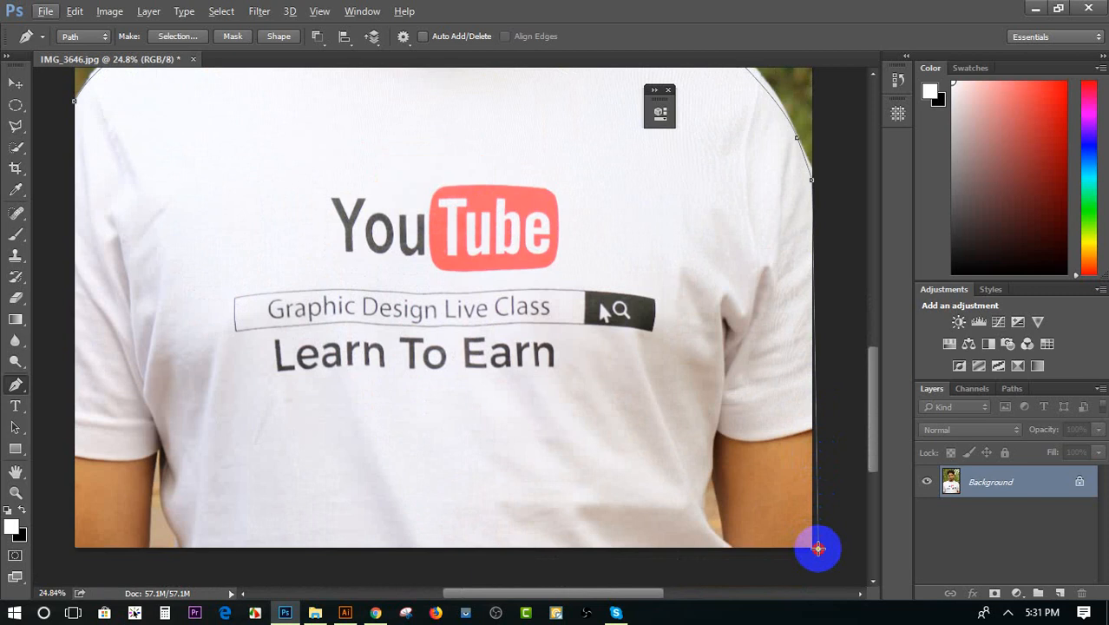
pyautogui.keyDown('alt'); pyautogui.scroll(-2, 854, 520); pyautogui.keyUp('alt')
pyautogui.click(322, 544)
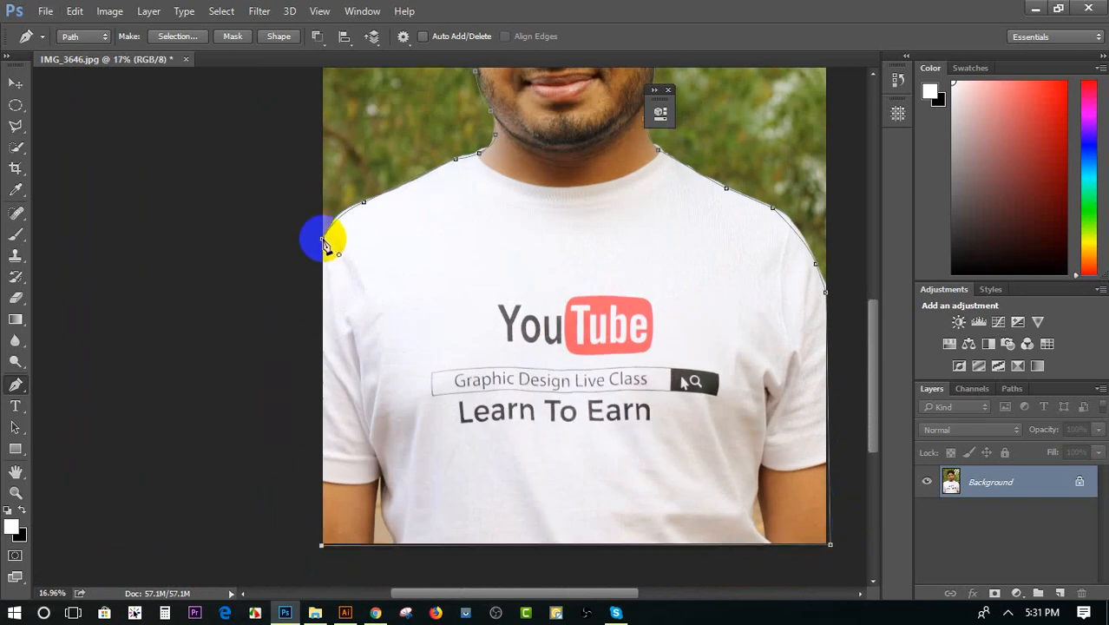
pyautogui.click(324, 242)
# Convert the closed path into a new anti-aliased selection with a feather radius of 0 pixels
pyautogui.scroll(5, 633, 339)
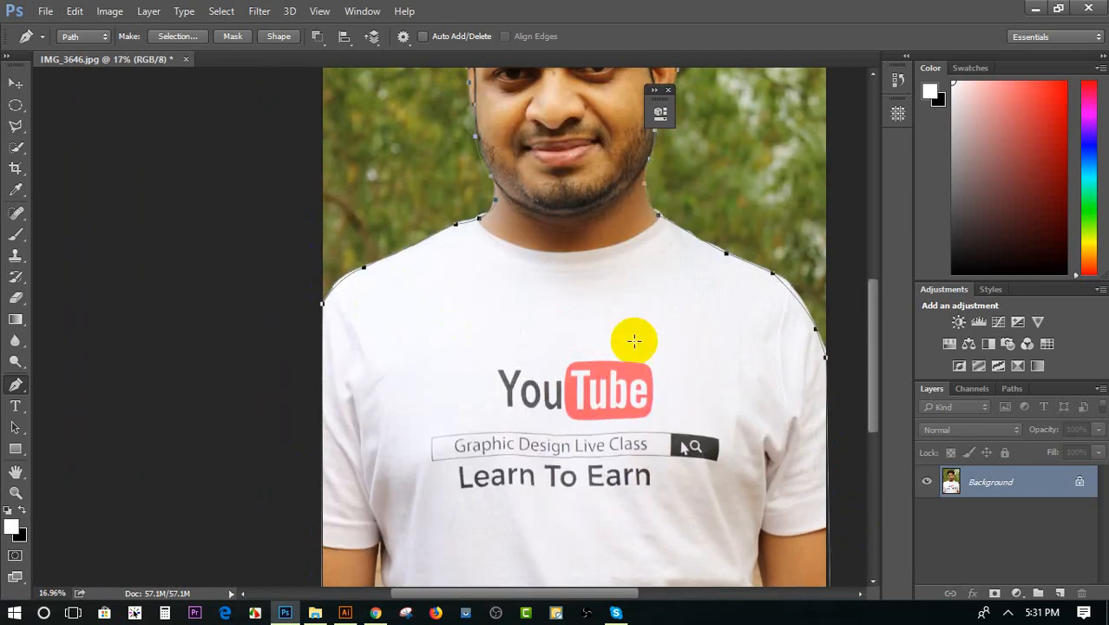
pyautogui.scroll(1, 538, 323)
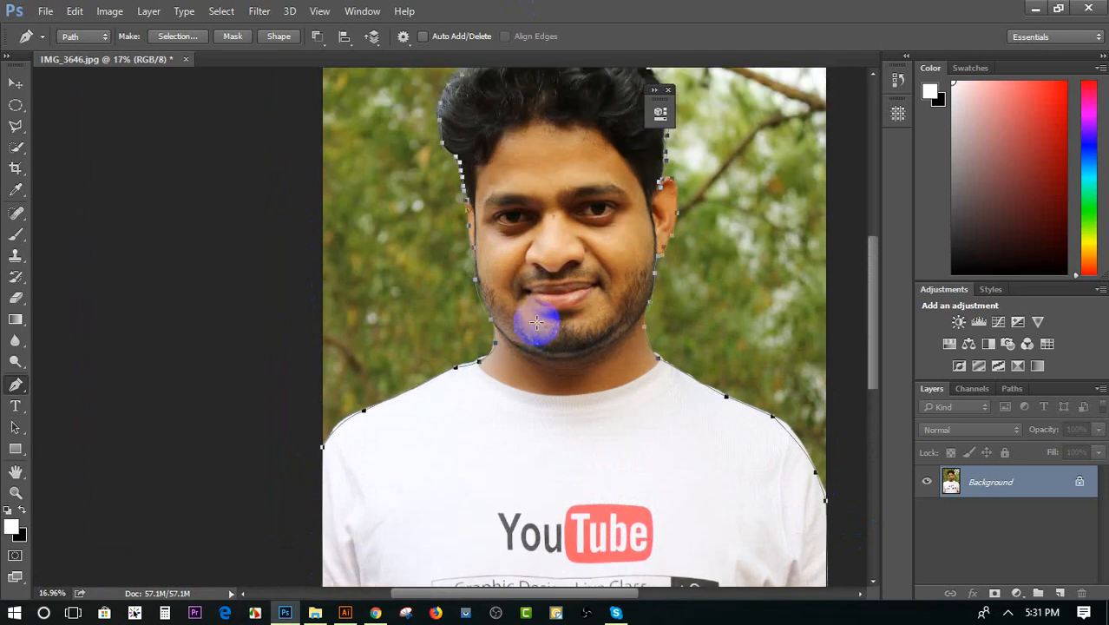
pyautogui.rightClick(537, 336)
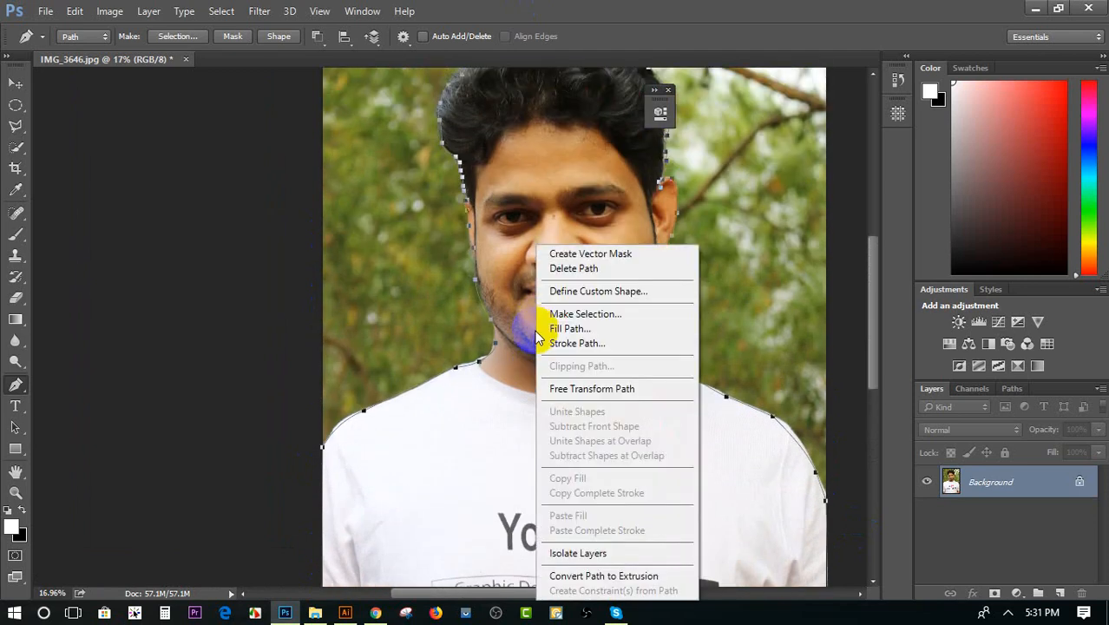
pyautogui.click(583, 316)
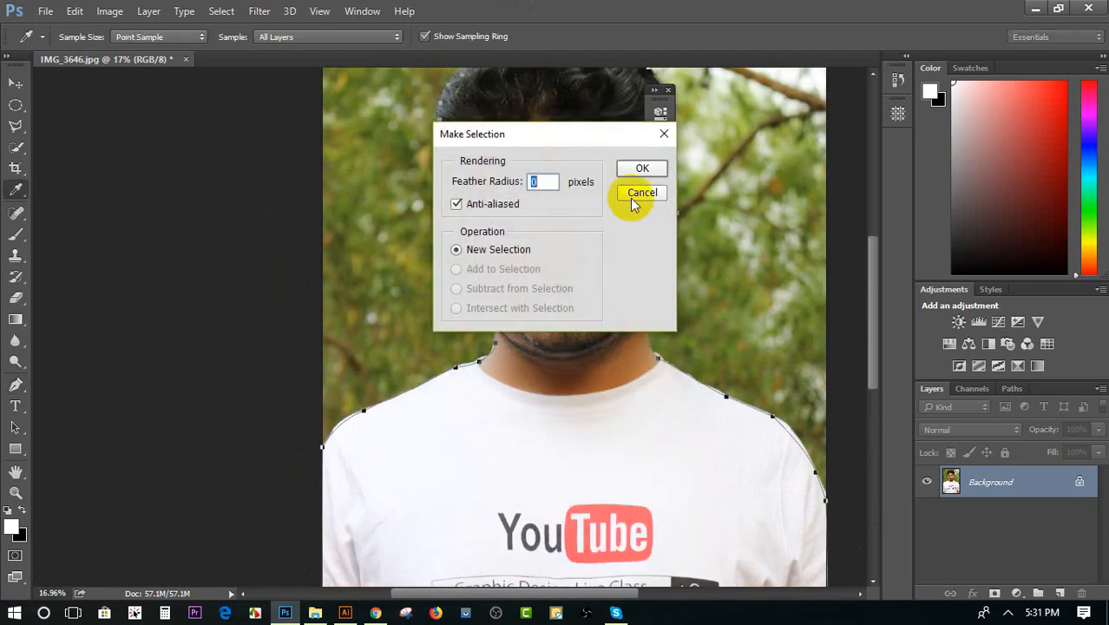
pyautogui.click(644, 169)
# Copy the selected area to a new layer and hide the Background layer
pyautogui.scroll(1, 673, 186)
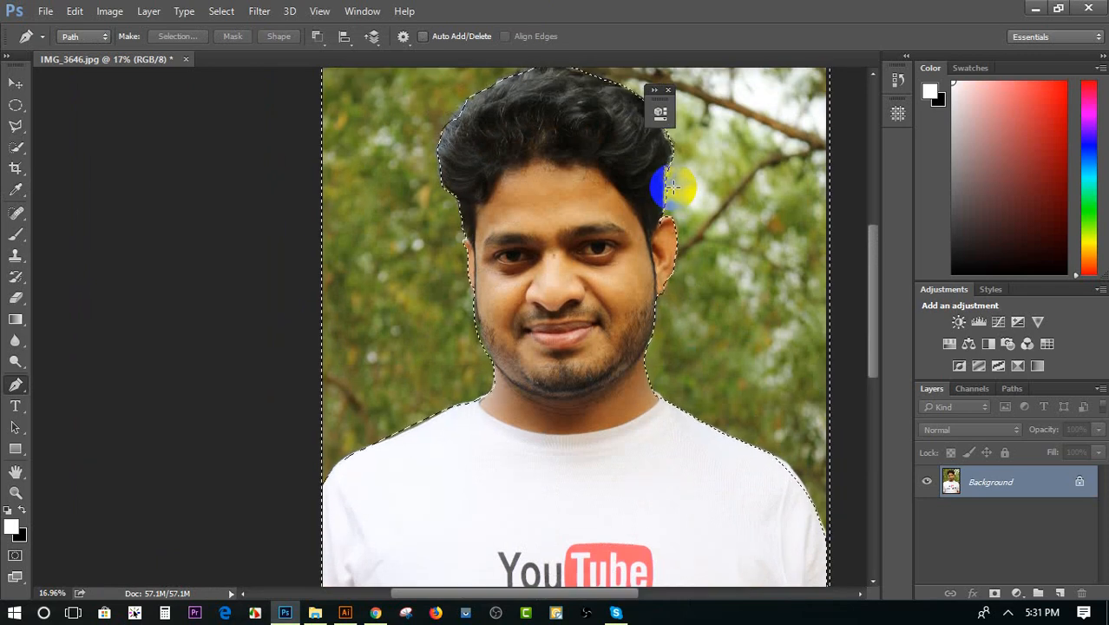
pyautogui.scroll(1, 673, 187)
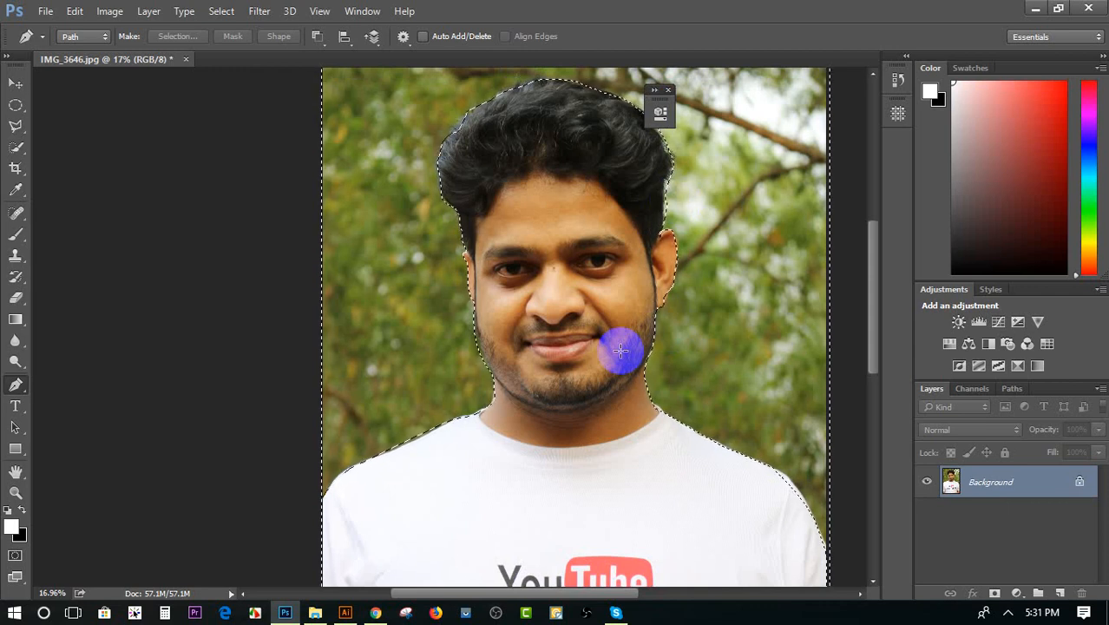
pyautogui.hotkey('ctrl', 'j')
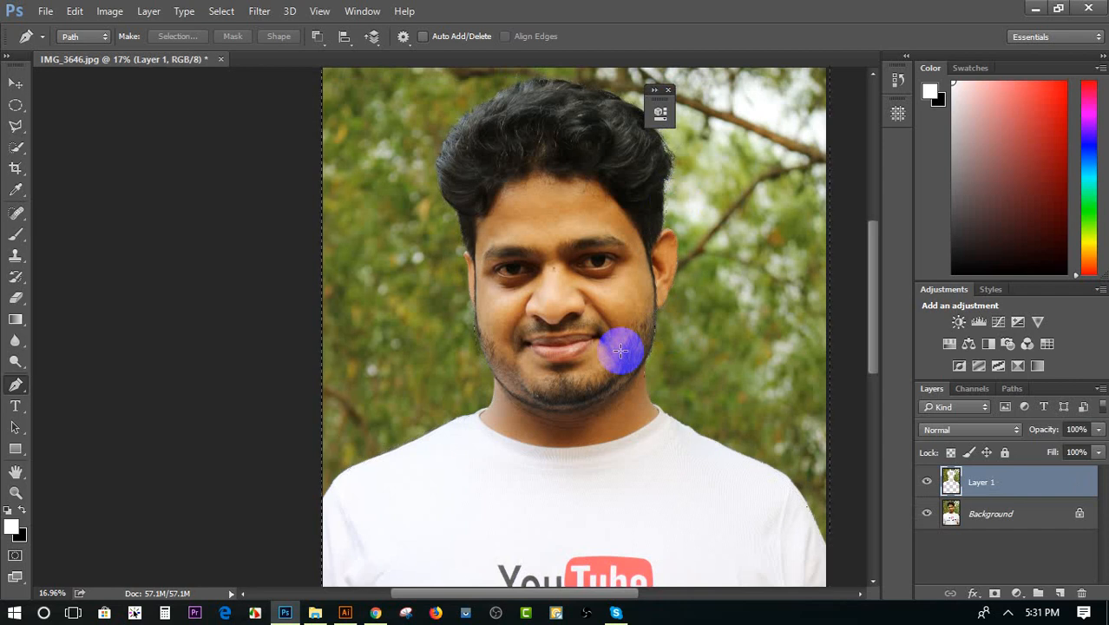
pyautogui.click(927, 514)
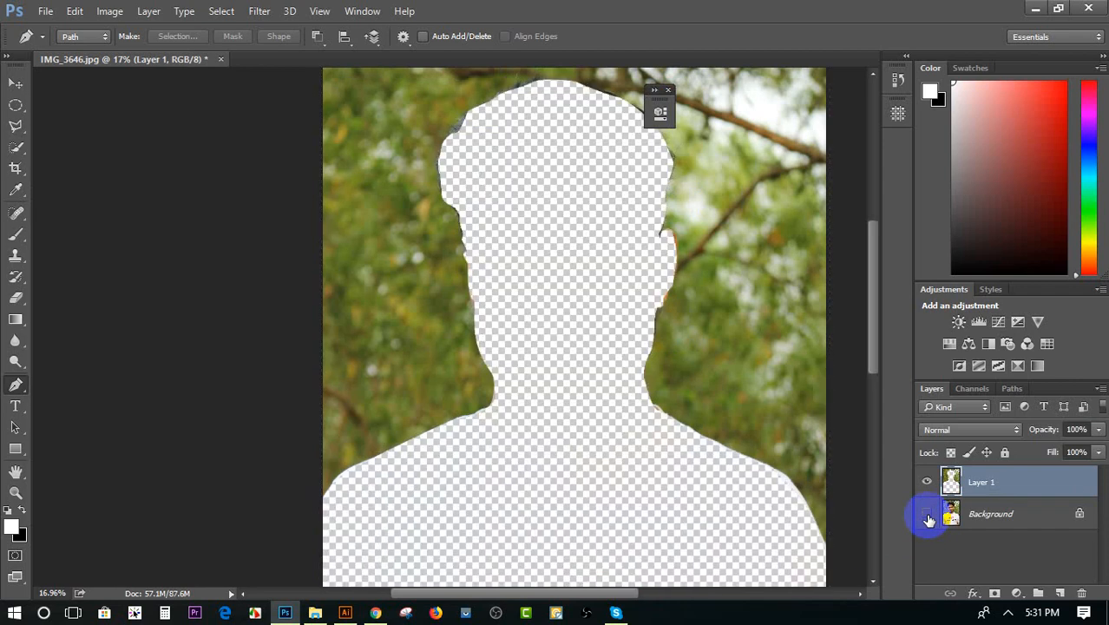
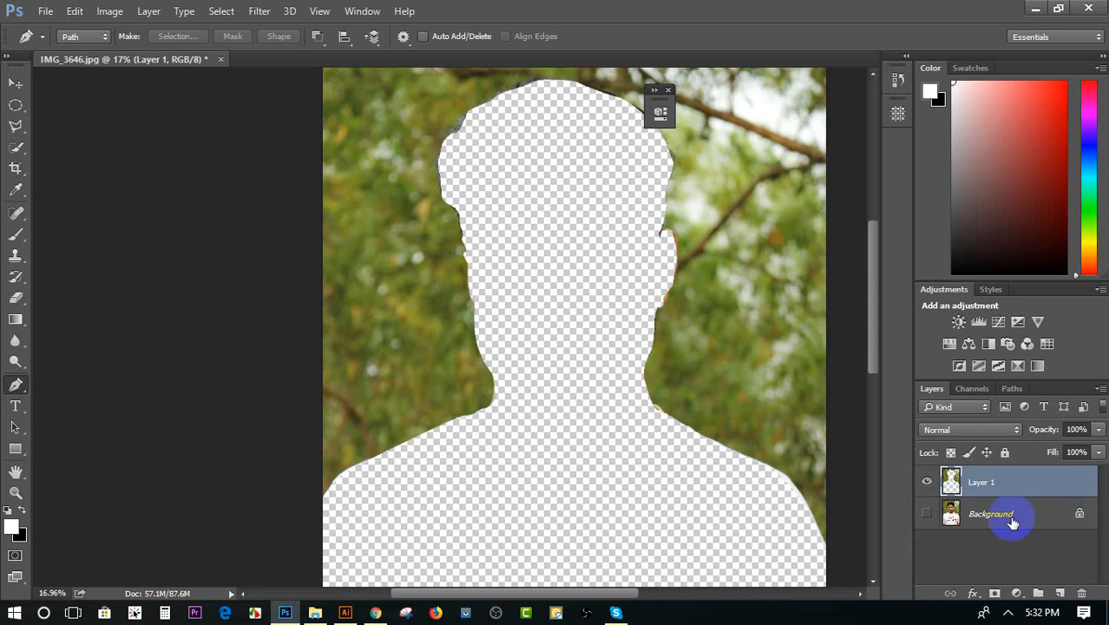
# Delete the hidden Background layer, keeping only Layer 1 with the cut-out surroundings
pyautogui.click(927, 514)
pyautogui.click(929, 516)
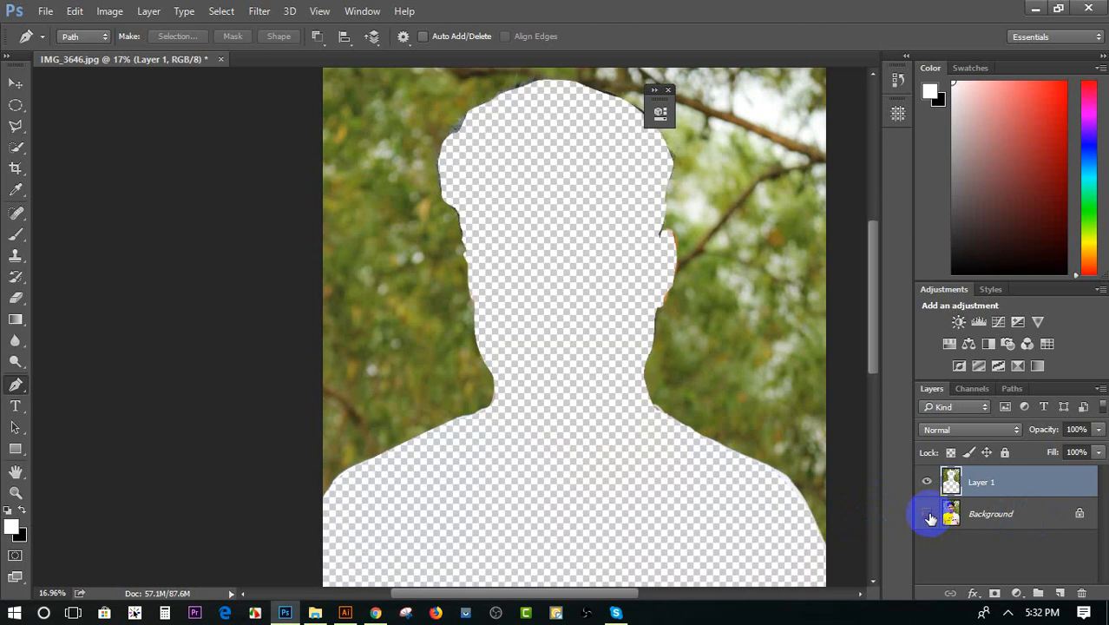
pyautogui.click(968, 516)
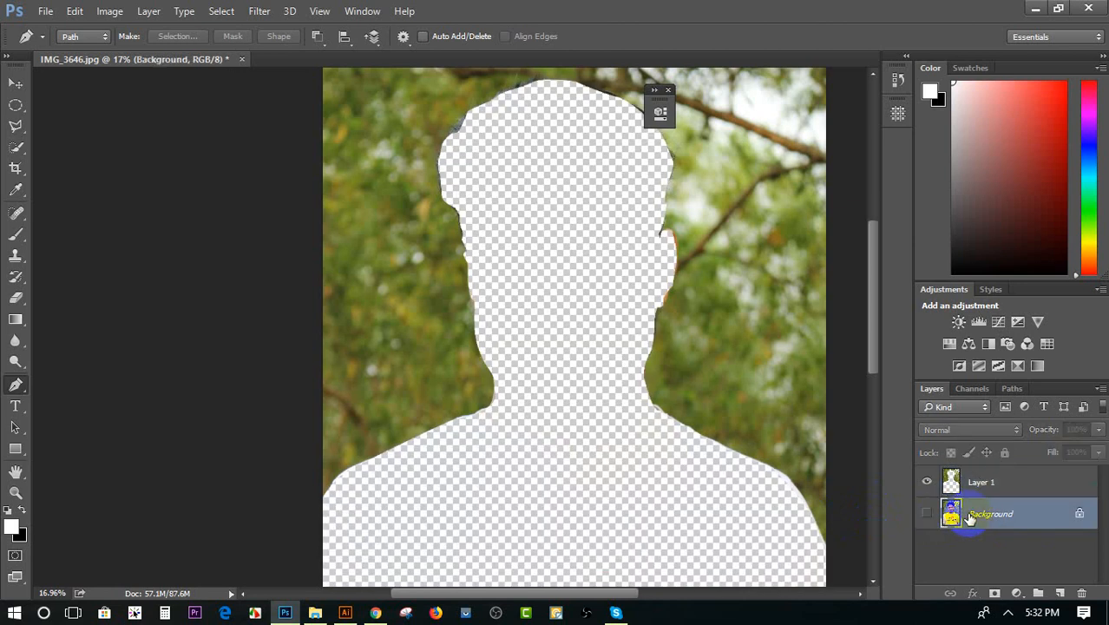
pyautogui.press('Delete')
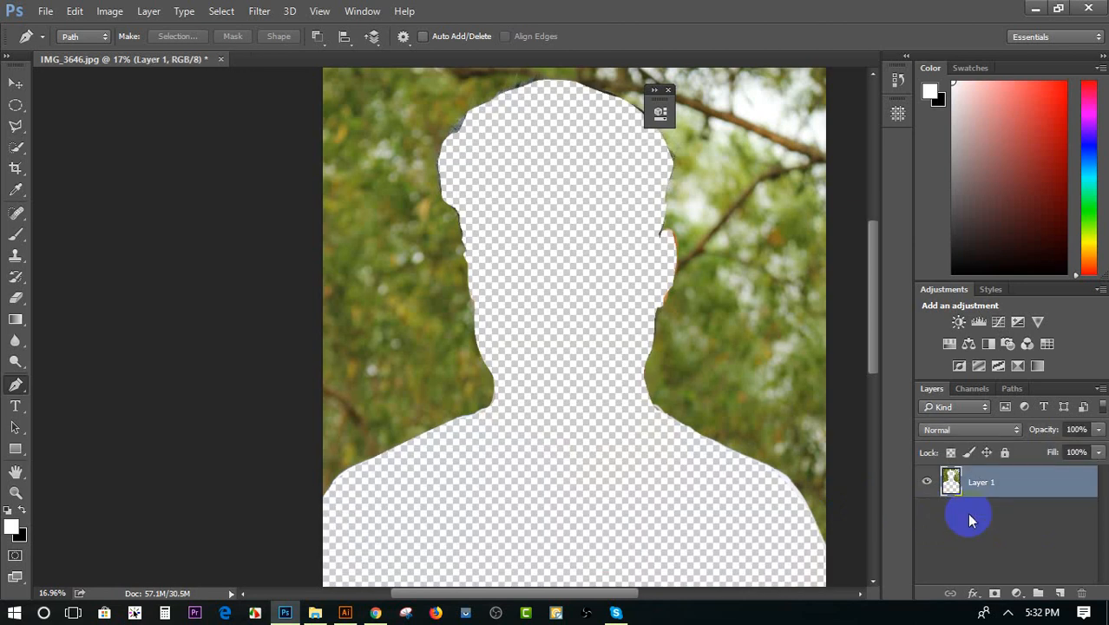
# Shift Layer 1 around the canvas with the Move tool and bring it back in line with the canvas edges
pyautogui.click(15, 82)
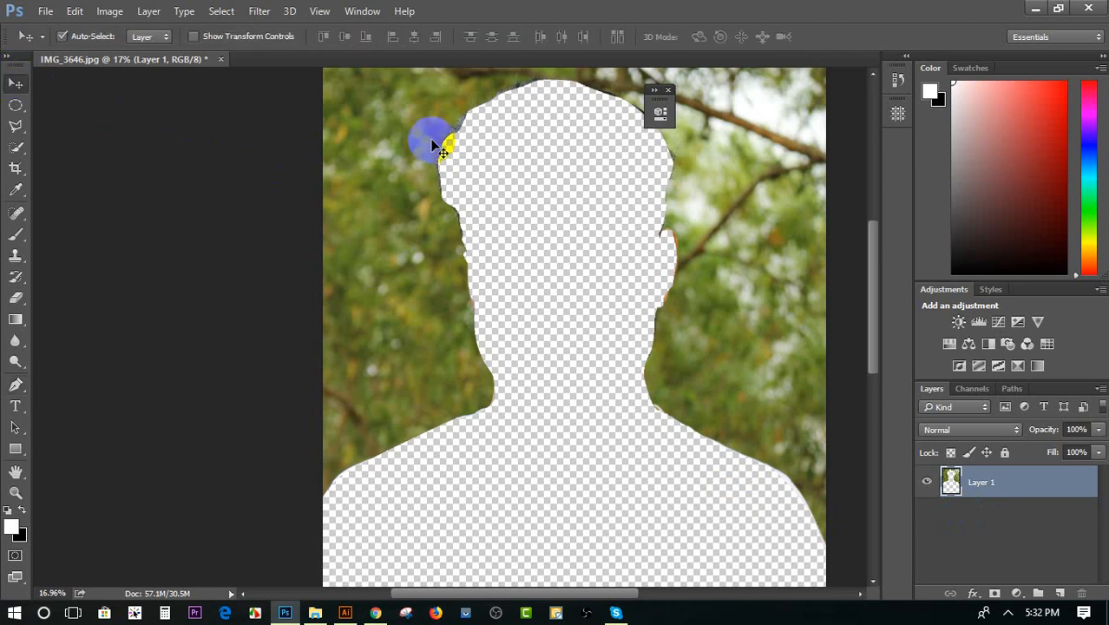
pyautogui.moveTo(446, 148); pyautogui.dragTo(494, 248)
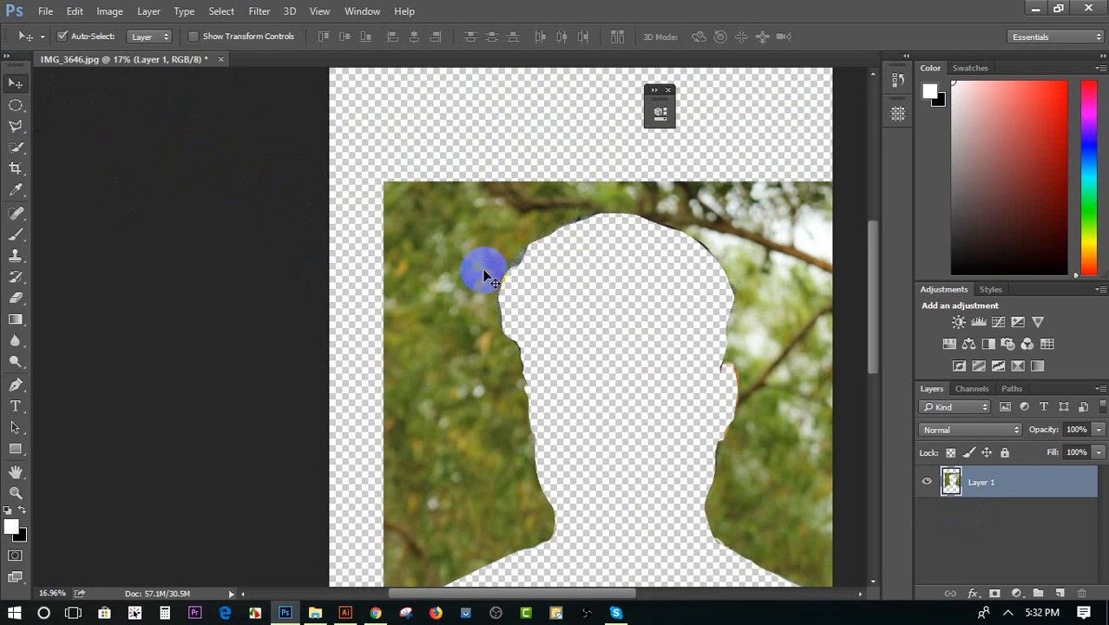
pyautogui.moveTo(485, 265); pyautogui.dragTo(401, 176)
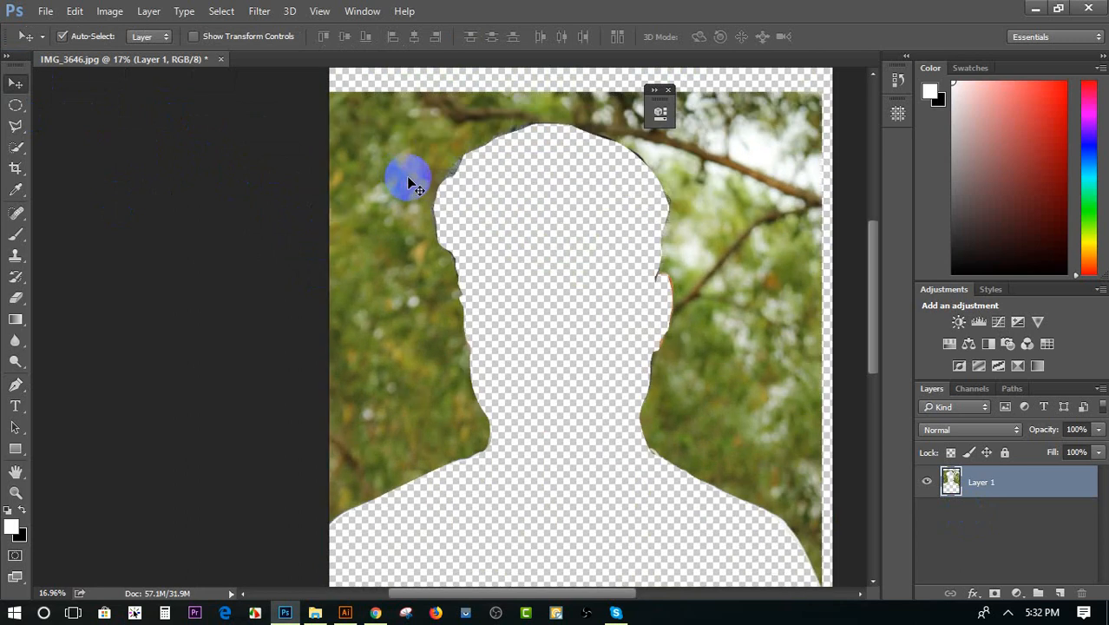
pyautogui.moveTo(394, 236)
pyautogui.mouseDown()
pyautogui.moveTo(415, 216)
pyautogui.moveTo(414, 232)
pyautogui.moveTo(403, 227)
pyautogui.mouseUp()
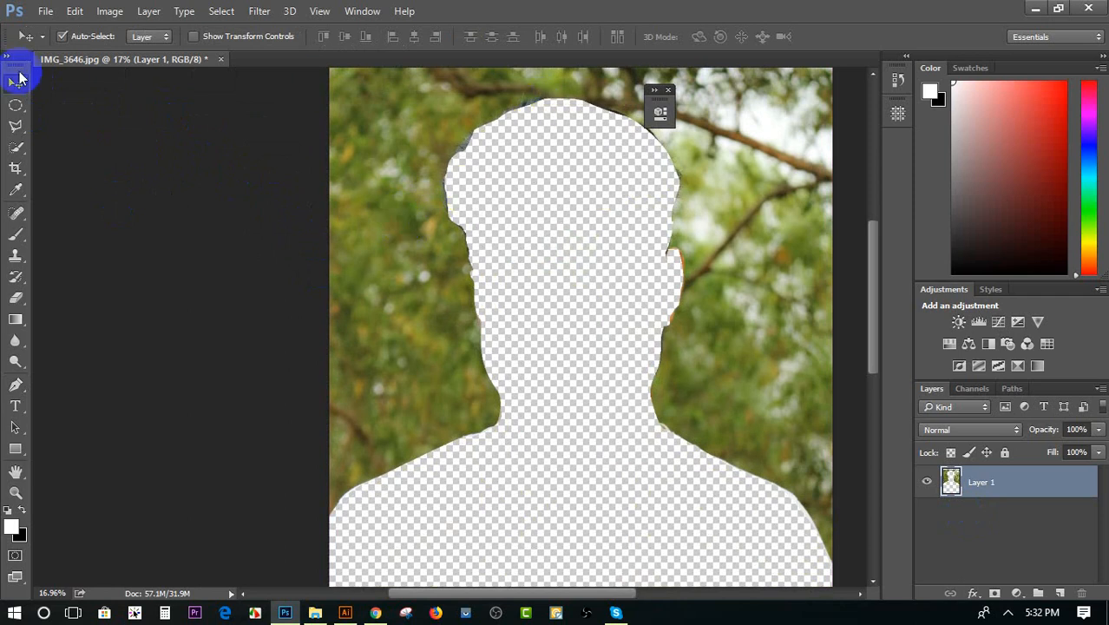
pyautogui.click(178, 319)
pyautogui.scroll(-5, 144, 388)
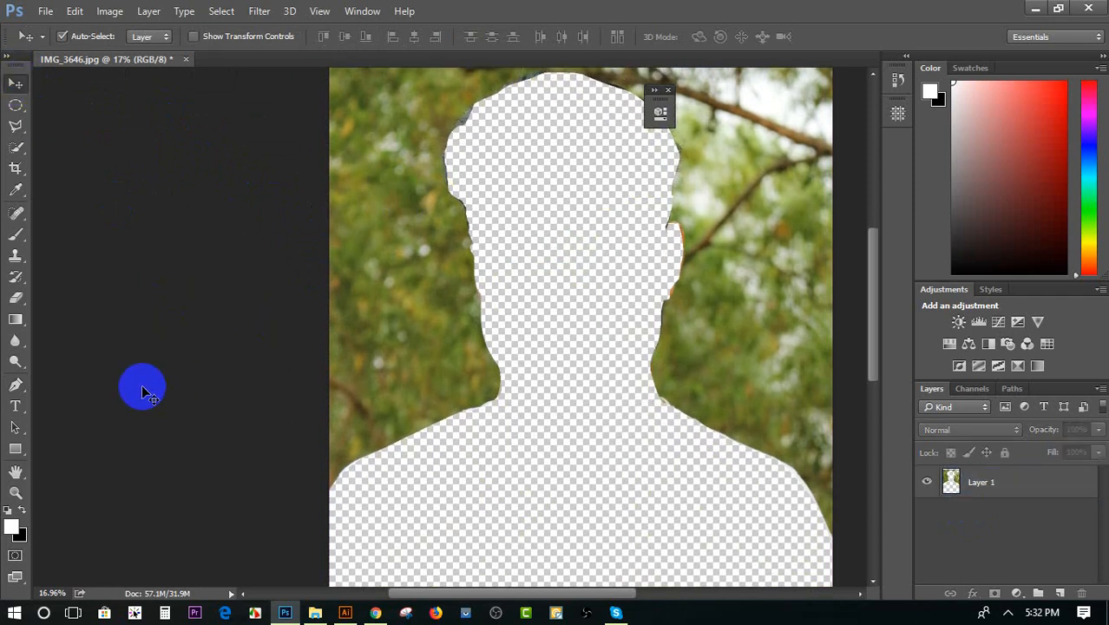
pyautogui.moveTo(419, 262)
pyautogui.mouseDown()
pyautogui.moveTo(419, 286)
pyautogui.moveTo(432, 275)
pyautogui.mouseUp()
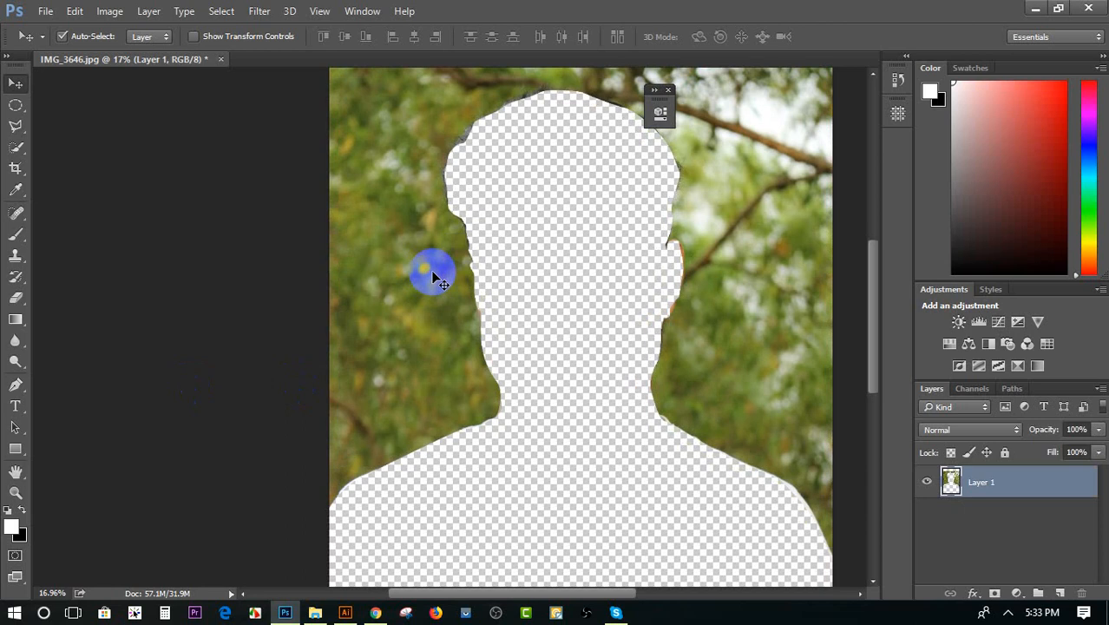
# Create a new document 300 pixels wide and 300 pixels high with a white background
pyautogui.click(45, 10)
pyautogui.click(84, 31)
pyautogui.click(376, 218)
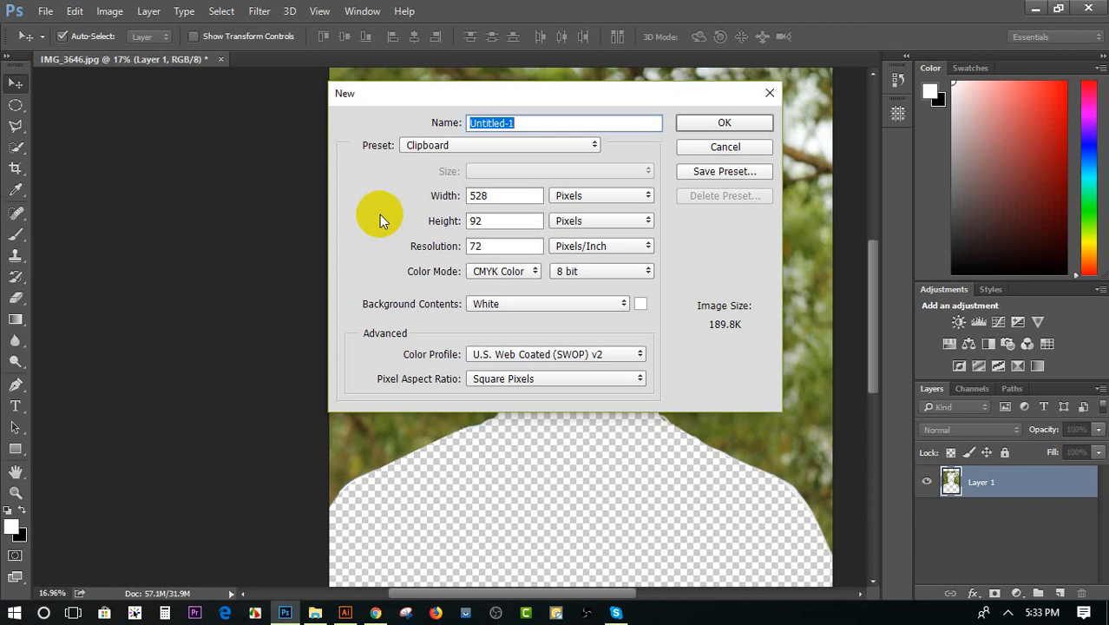
pyautogui.moveTo(513, 195); pyautogui.dragTo(447, 195)
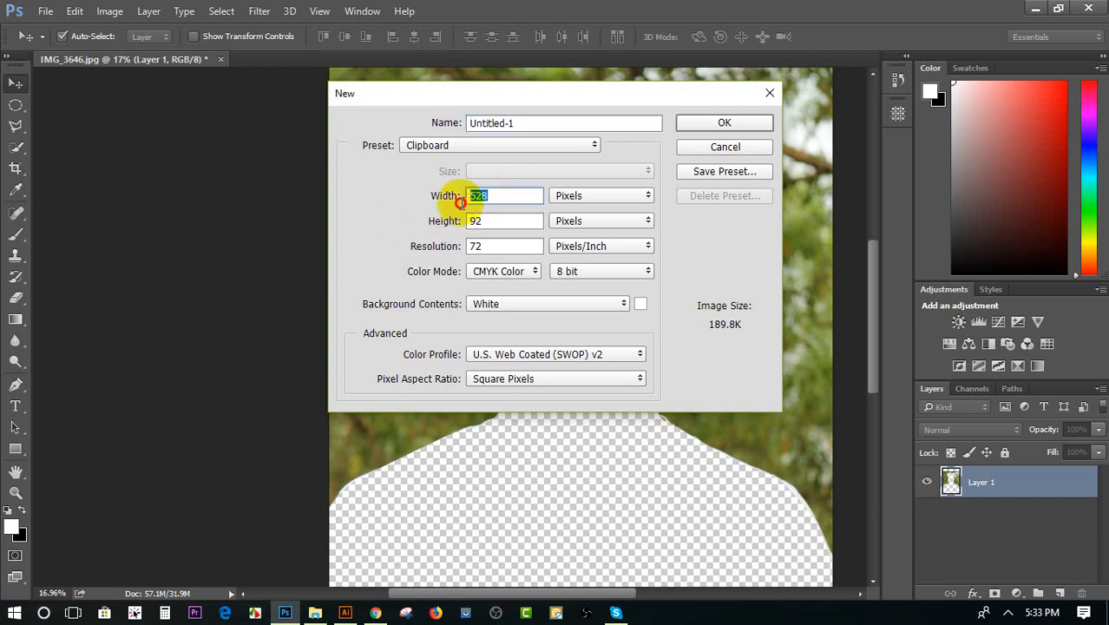
pyautogui.write('300')
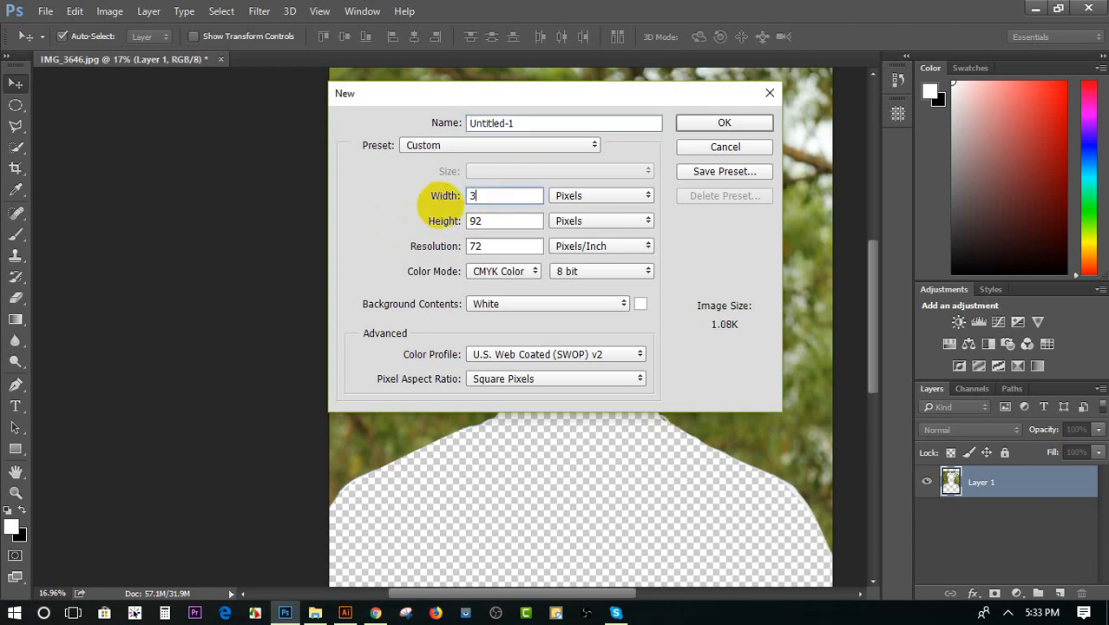
pyautogui.press('Tab')
pyautogui.write('3')
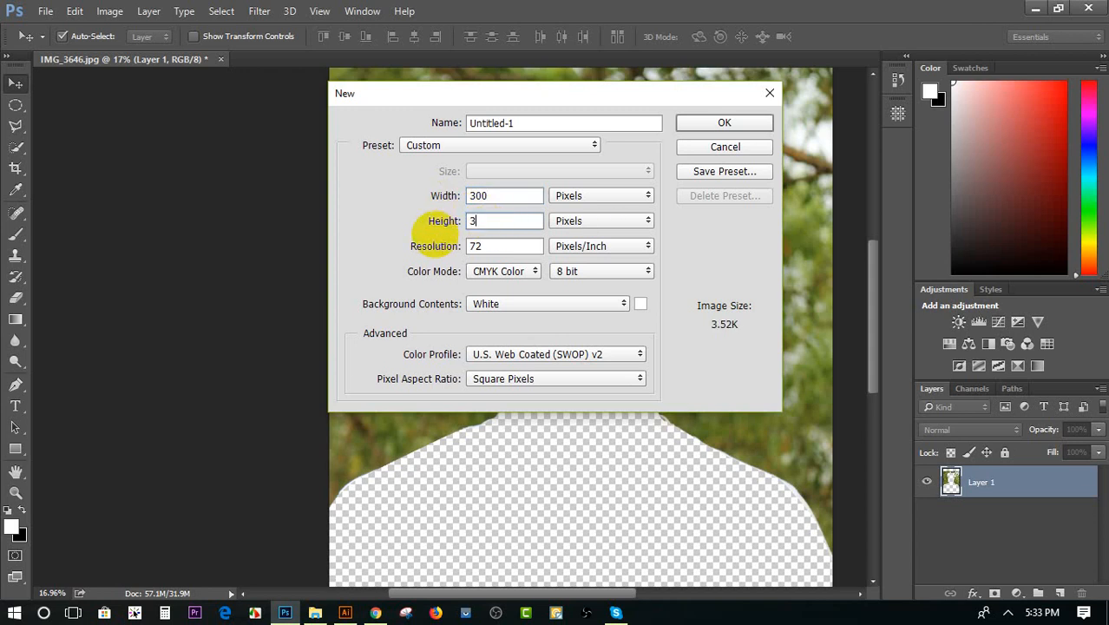
pyautogui.write('00')
pyautogui.click(710, 126)
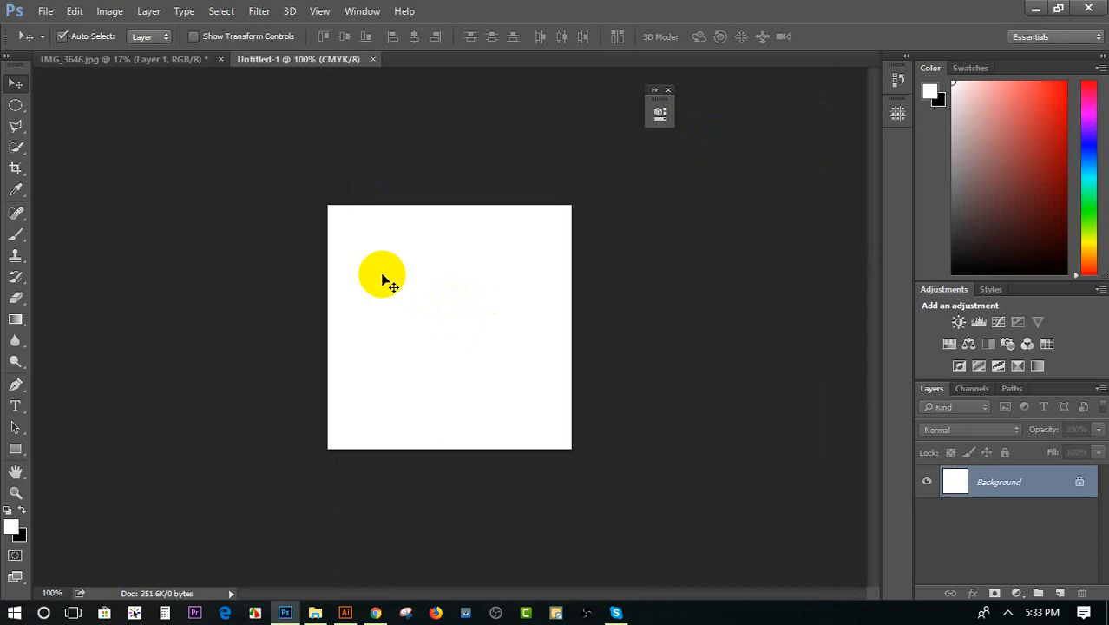
# Set the foreground colour to blue 0066cc and fill the new document's white background using the Paint Bucket tool
pyautogui.click(12, 527)
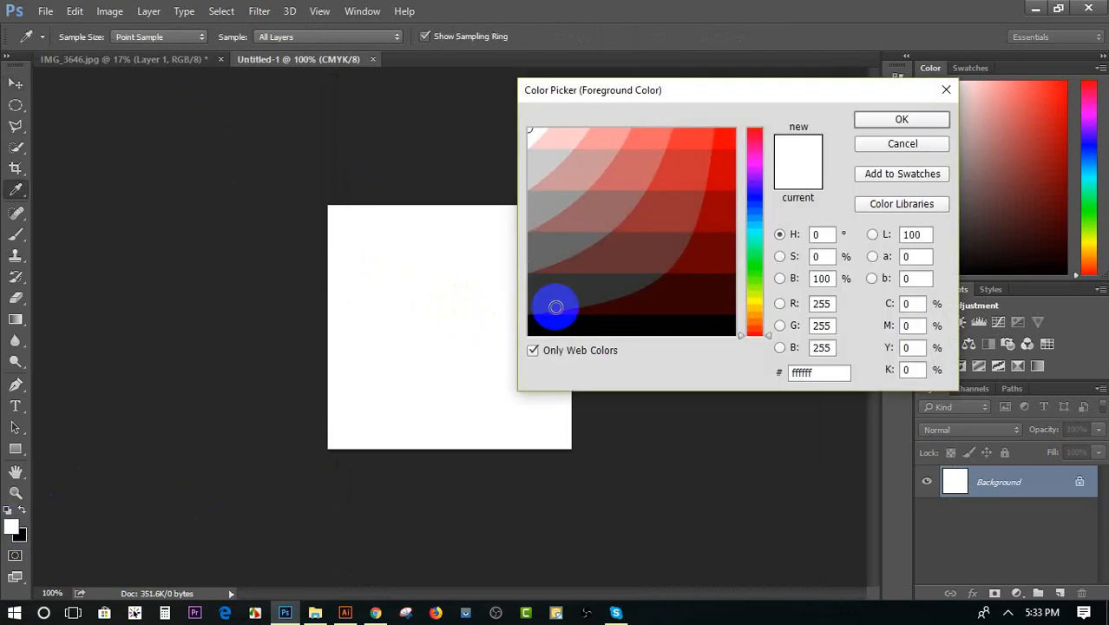
pyautogui.click(752, 212)
pyautogui.click(716, 171)
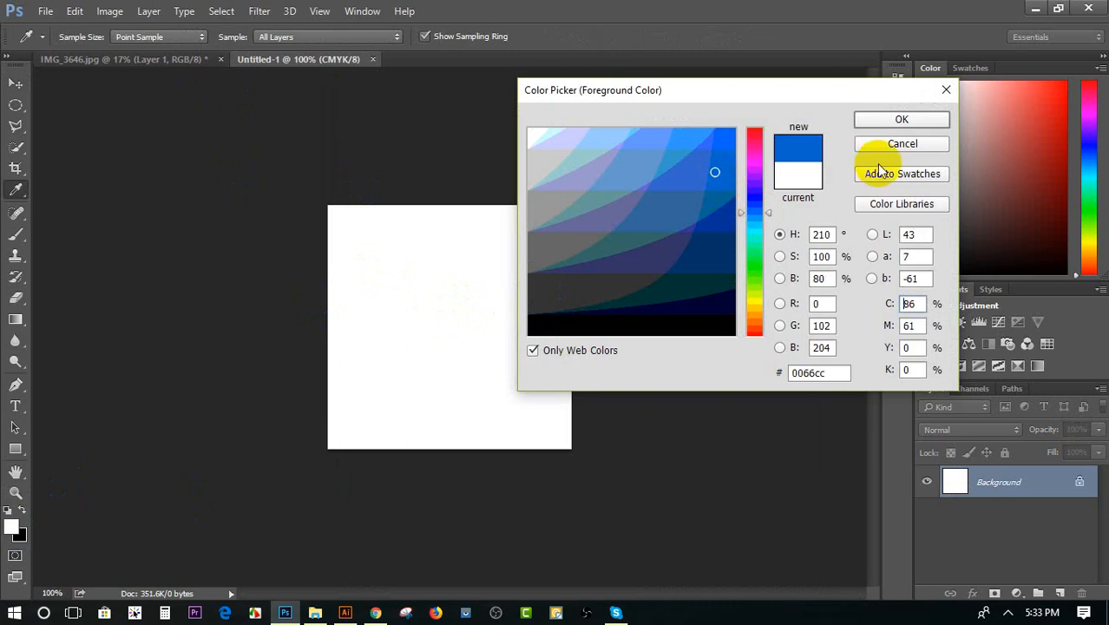
pyautogui.click(901, 118)
pyautogui.press('v')
pyautogui.click(17, 299)
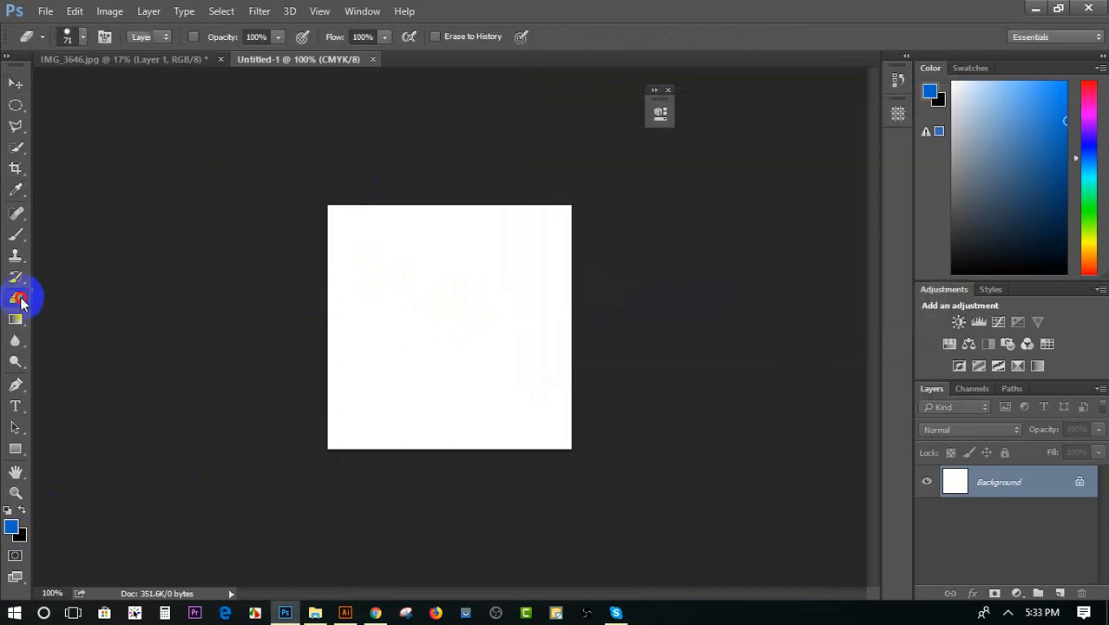
pyautogui.click(16, 319)
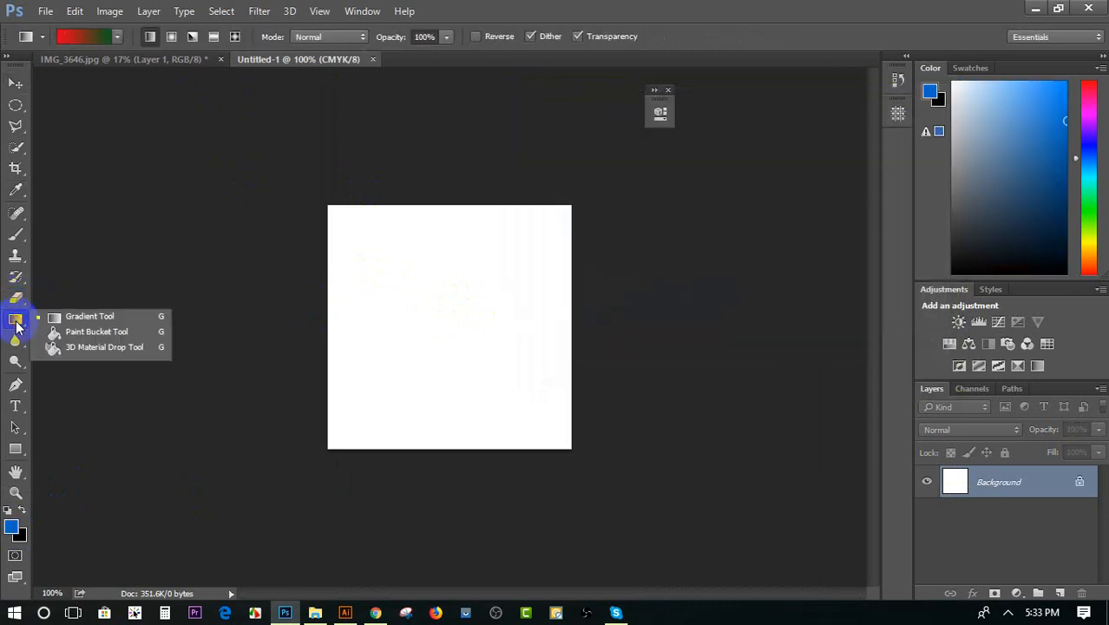
pyautogui.click(84, 332)
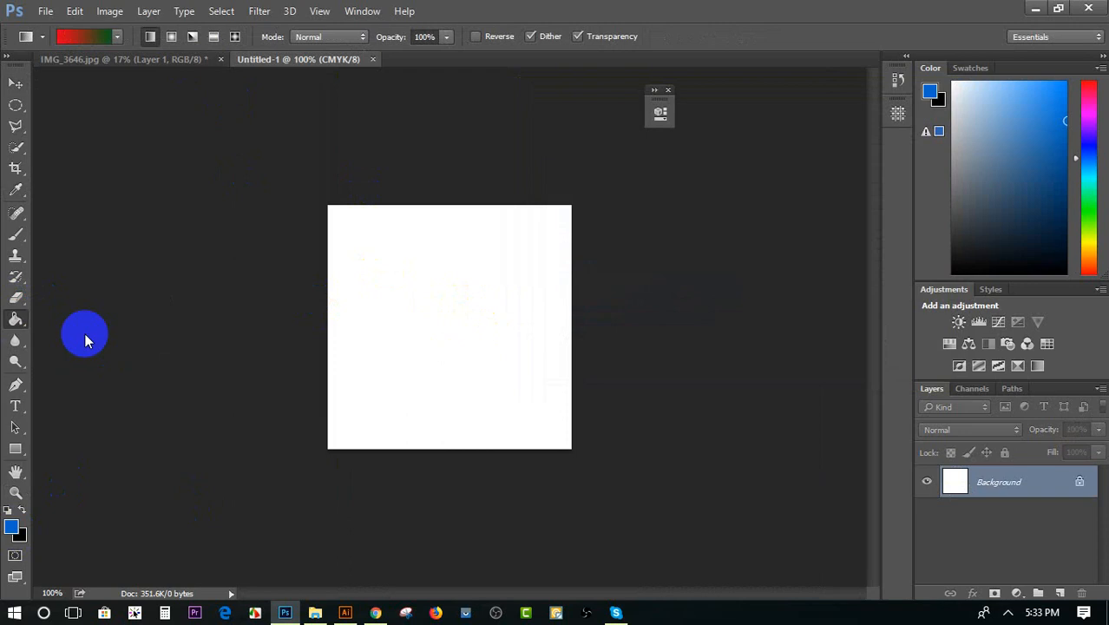
pyautogui.click(437, 301)
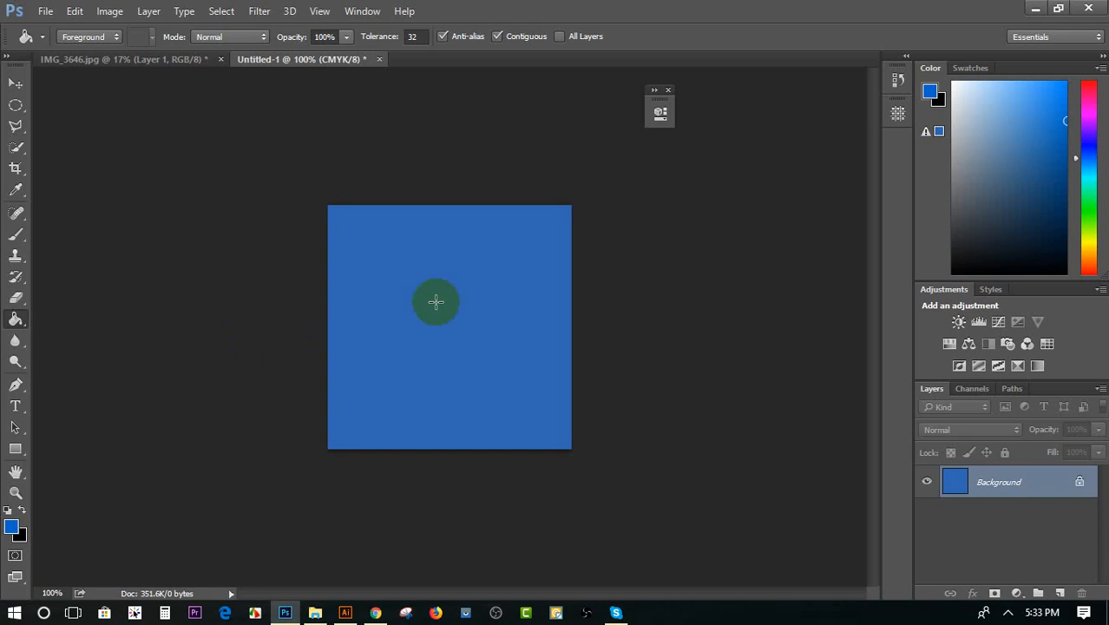
# Switch to File Explorer, browse the drives for a portrait photo and open the Important folder on Software (G:)
pyautogui.click(315, 613)
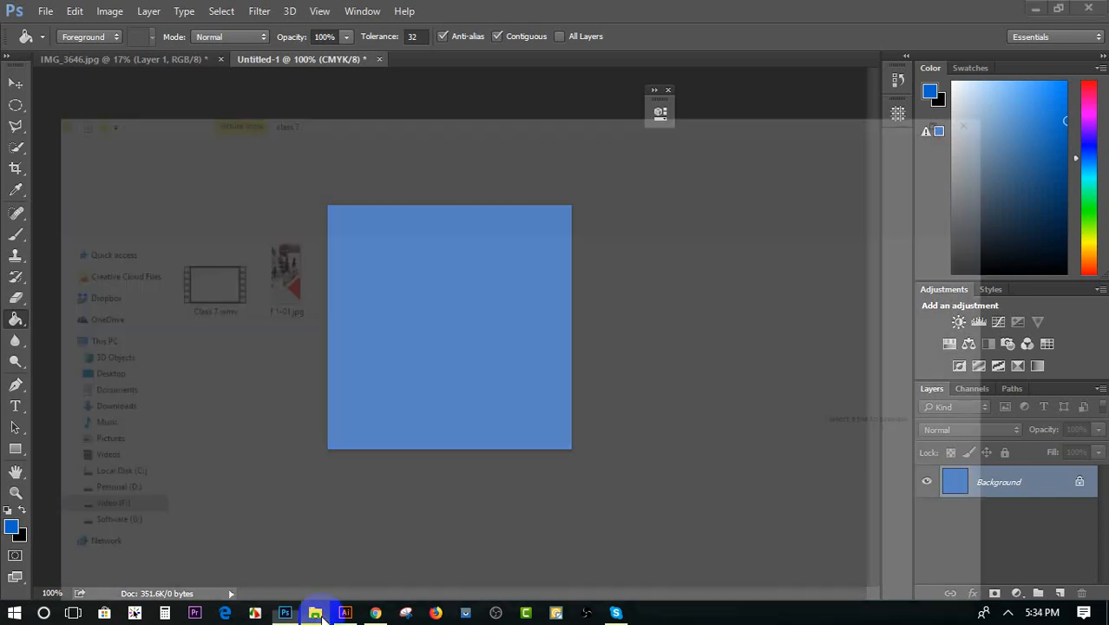
pyautogui.click(15, 127)
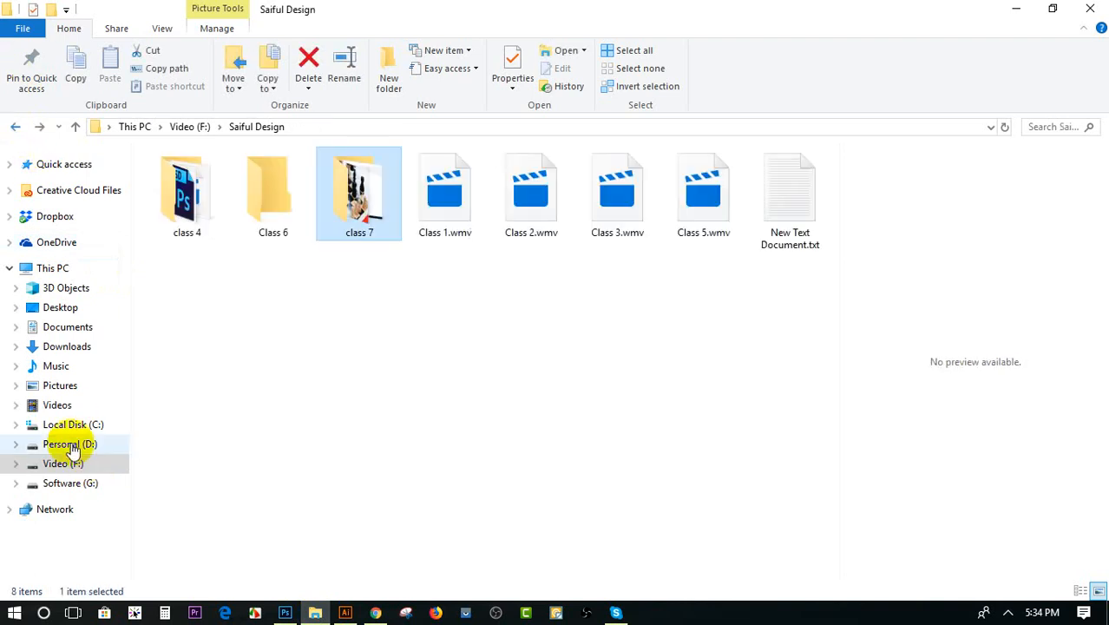
pyautogui.click(70, 447)
pyautogui.click(65, 463)
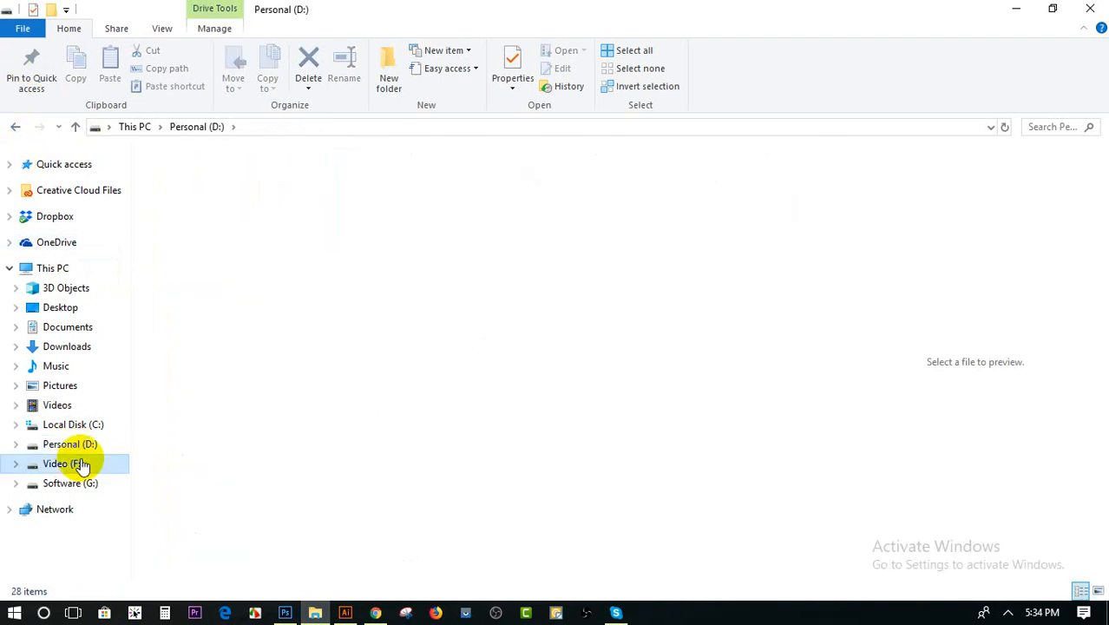
pyautogui.click(214, 383)
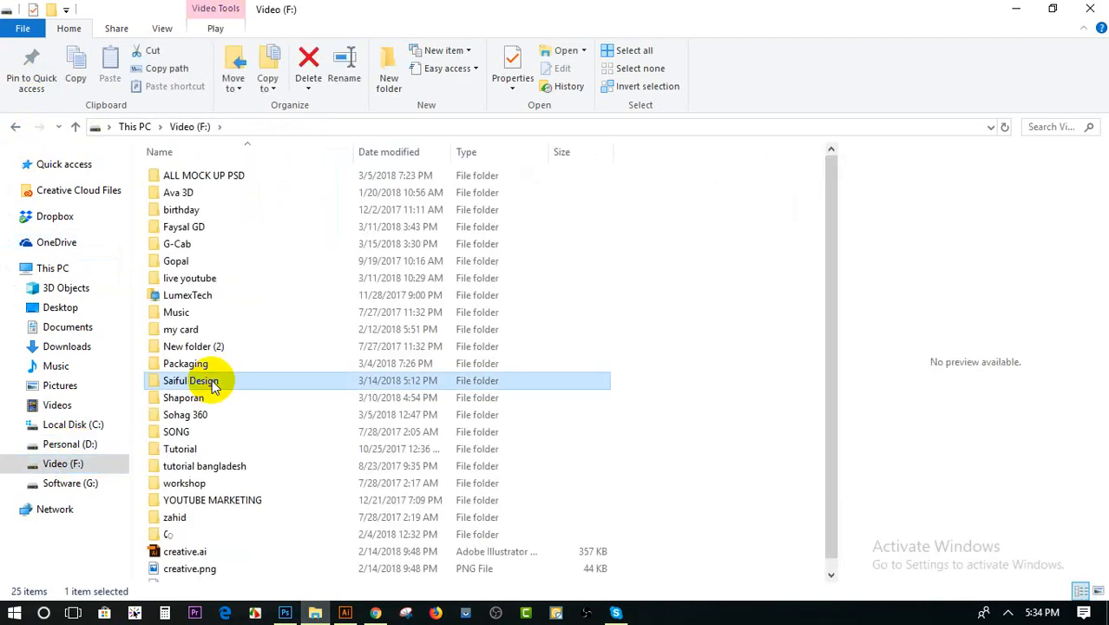
pyautogui.click(104, 425)
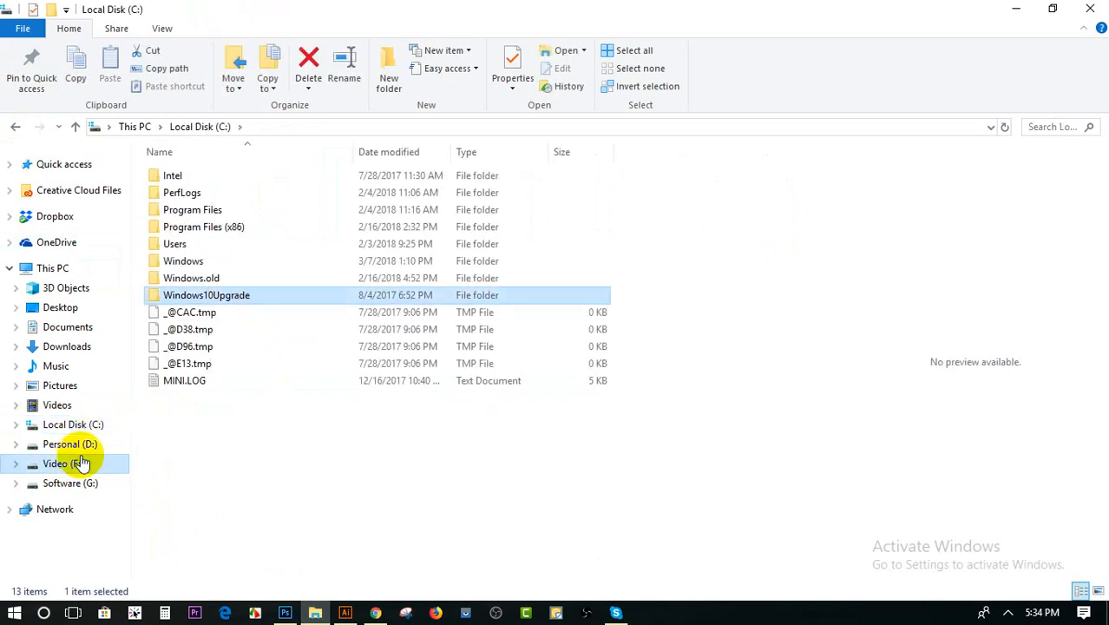
pyautogui.click(62, 462)
pyautogui.click(276, 346)
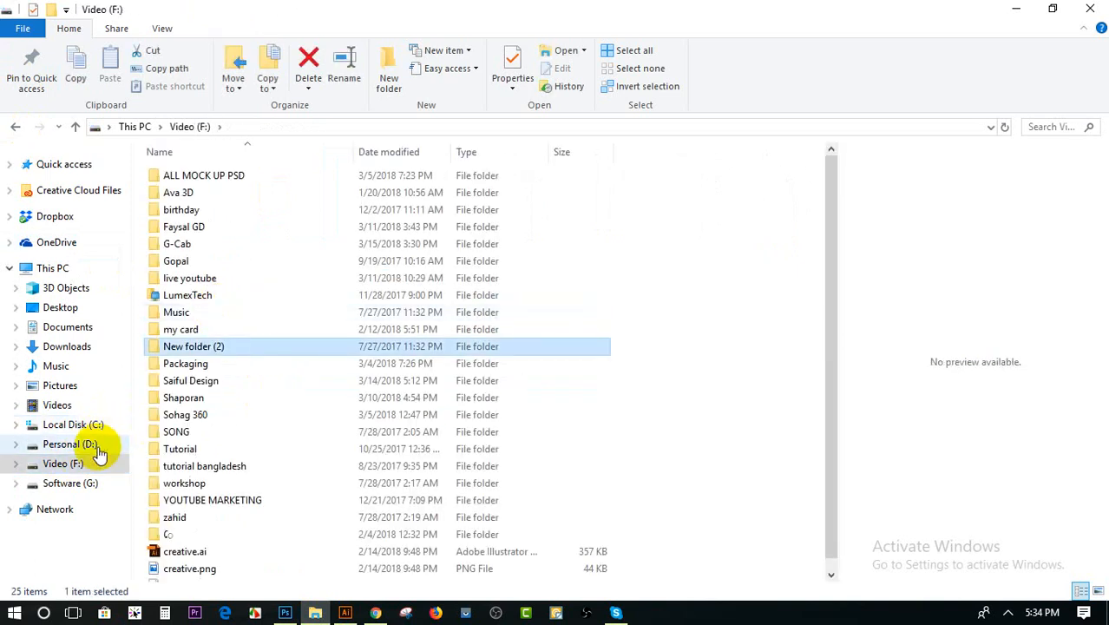
pyautogui.click(80, 444)
pyautogui.click(106, 483)
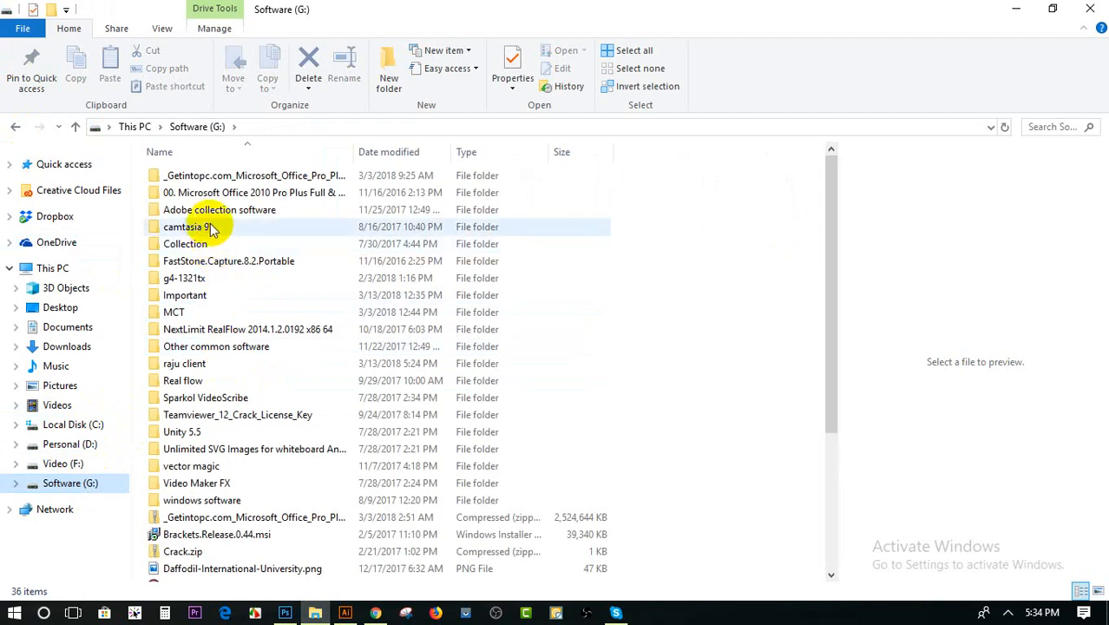
pyautogui.click(219, 295)
pyautogui.doubleClick(218, 295)
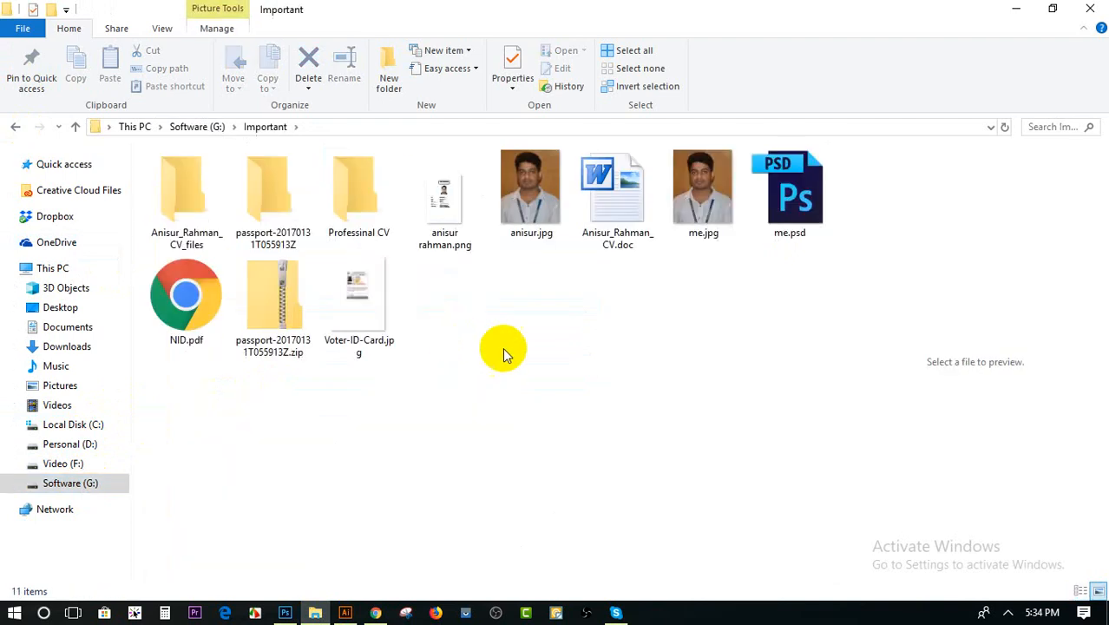
# Open me.psd from the Important folder in Photoshop, look at its portrait layer and return to the folder
pyautogui.click(798, 205)
pyautogui.doubleClick(798, 206)
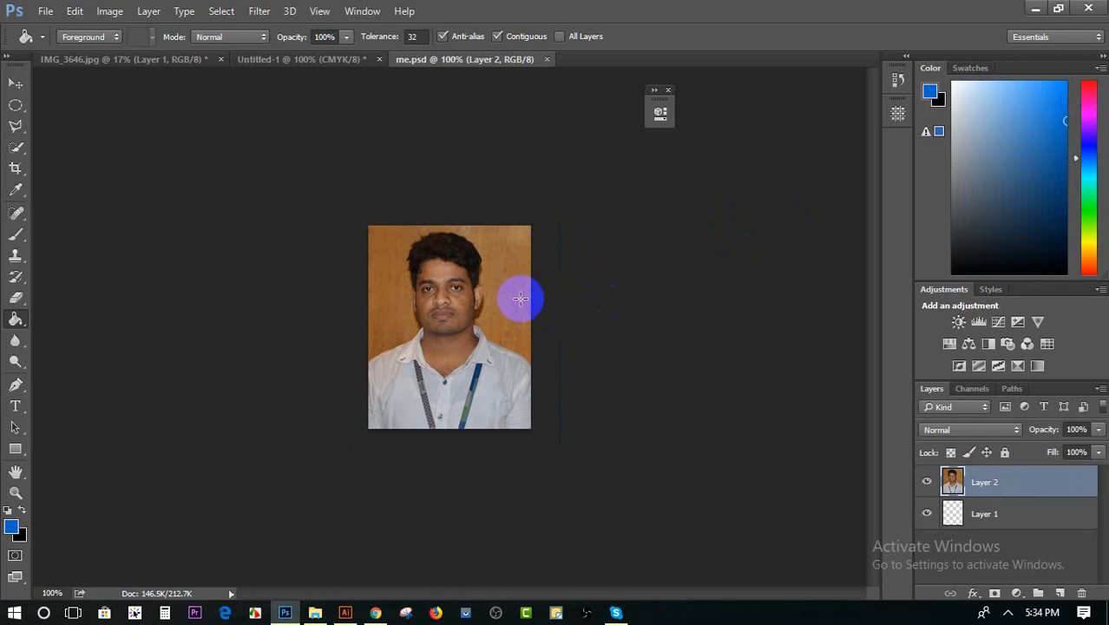
pyautogui.click(15, 82)
pyautogui.moveTo(457, 379)
pyautogui.mouseDown()
pyautogui.moveTo(482, 302)
pyautogui.moveTo(504, 317)
pyautogui.moveTo(470, 317)
pyautogui.moveTo(426, 355)
pyautogui.moveTo(464, 383)
pyautogui.moveTo(457, 378)
pyautogui.mouseUp()
pyautogui.click(1036, 8)
pyautogui.click(655, 362)
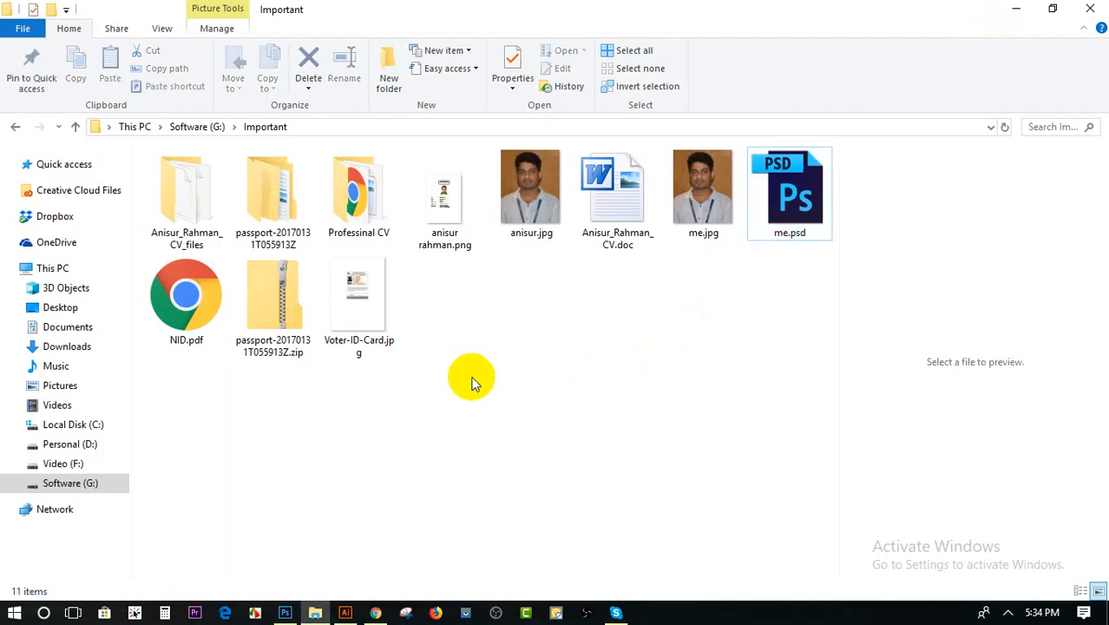
# Open the portrait JPG beside the CV document with Adobe Photoshop CC 2014
pyautogui.rightClick(540, 231)
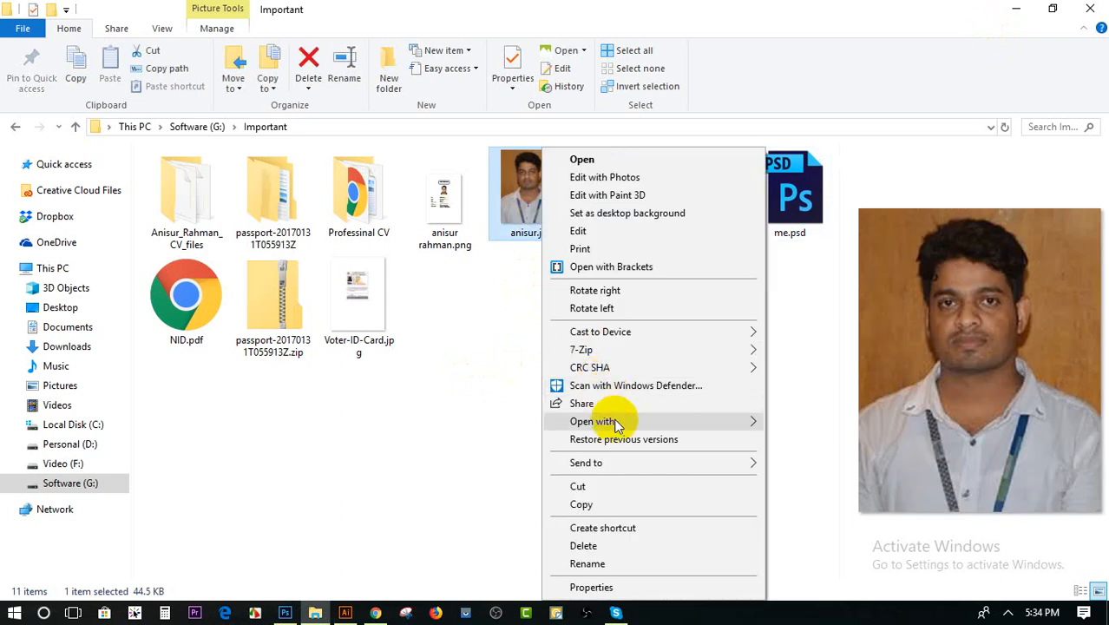
pyautogui.moveTo(614, 425)
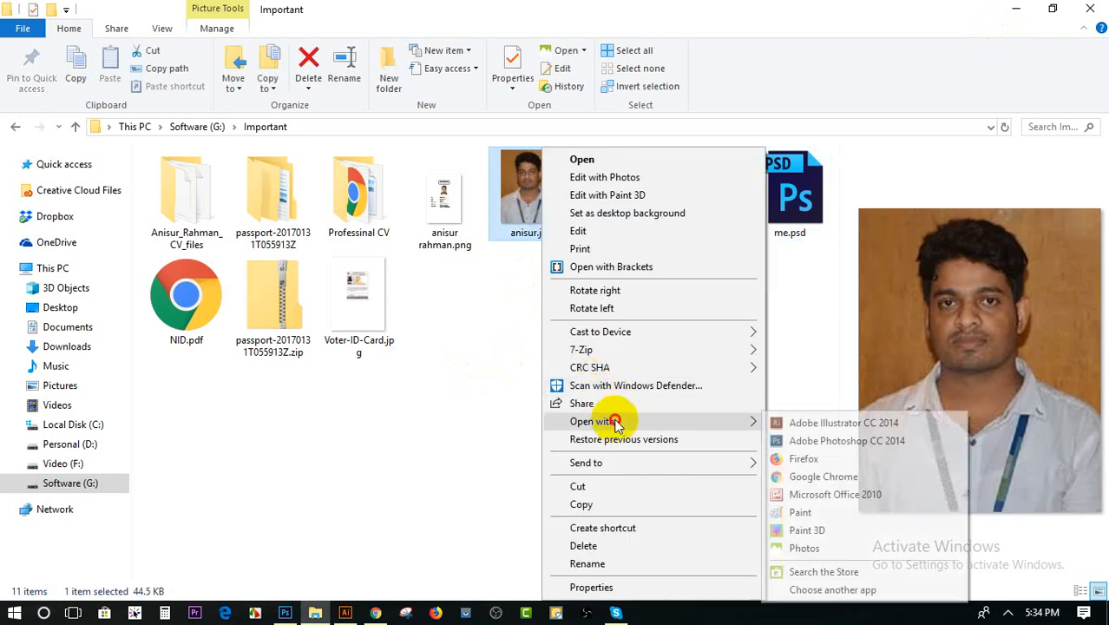
pyautogui.click(795, 442)
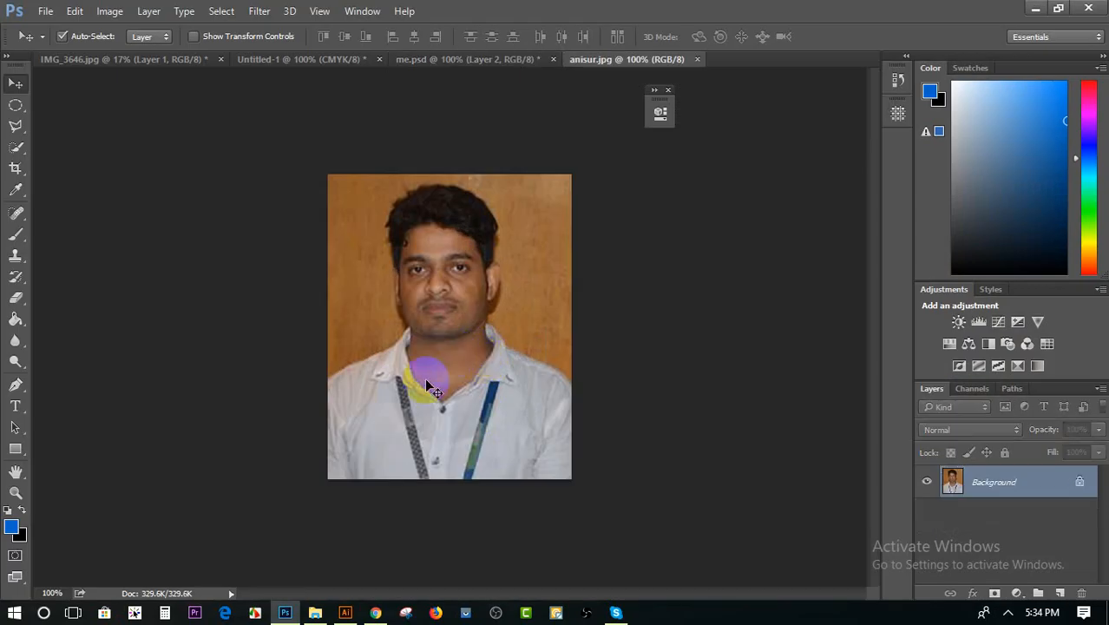
# Select the brown wall around the man's head and shoulders with the Quick Selection tool
pyautogui.click(14, 148)
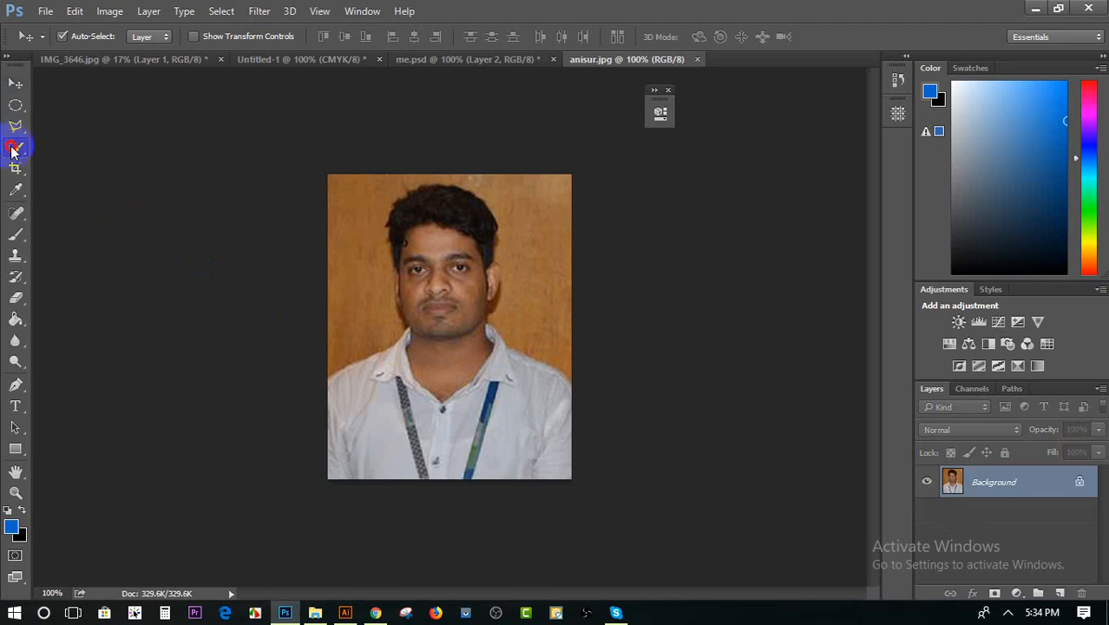
pyautogui.click(78, 148)
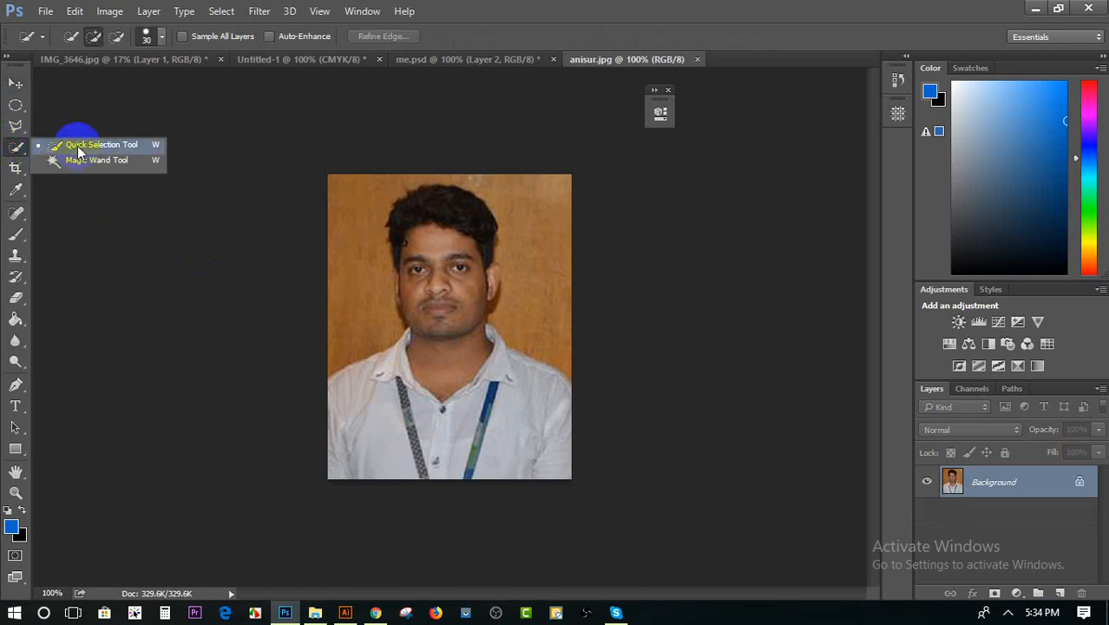
pyautogui.moveTo(327, 289)
pyautogui.mouseDown()
pyautogui.moveTo(347, 317)
pyautogui.moveTo(359, 260)
pyautogui.moveTo(376, 291)
pyautogui.moveTo(517, 241)
pyautogui.moveTo(502, 173)
pyautogui.moveTo(525, 226)
pyautogui.moveTo(529, 309)
pyautogui.mouseUp()
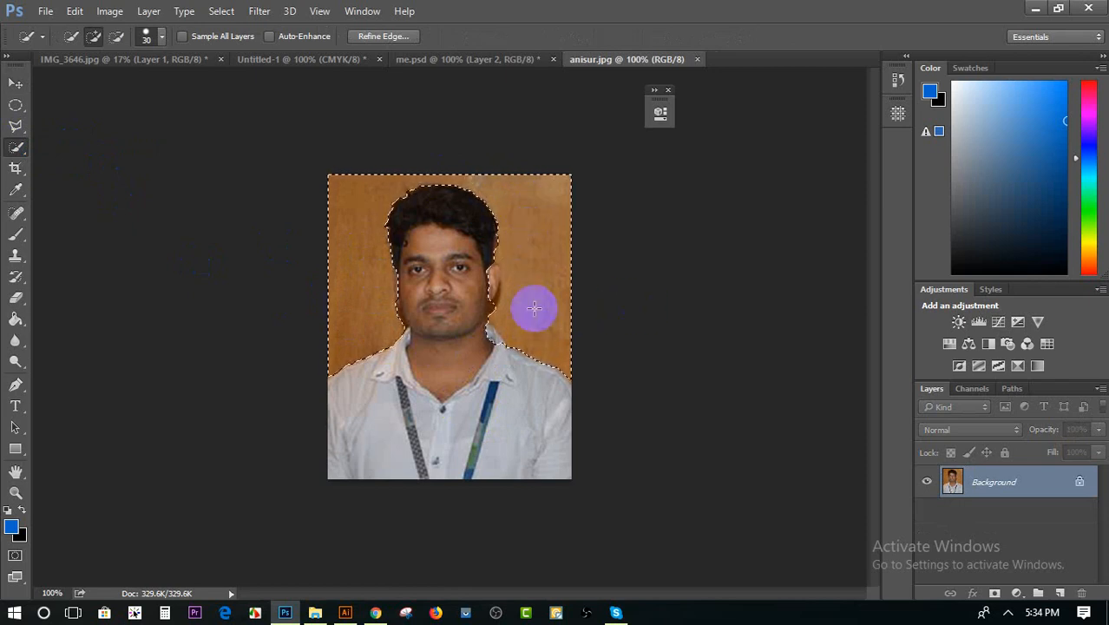
# Try to correct the wall selection around the man's ear with the Quick Selection tool and clear the whole selection
pyautogui.scroll(3, 509, 301)
pyautogui.scroll(2, 509, 299)
pyautogui.scroll(3, 347, 310)
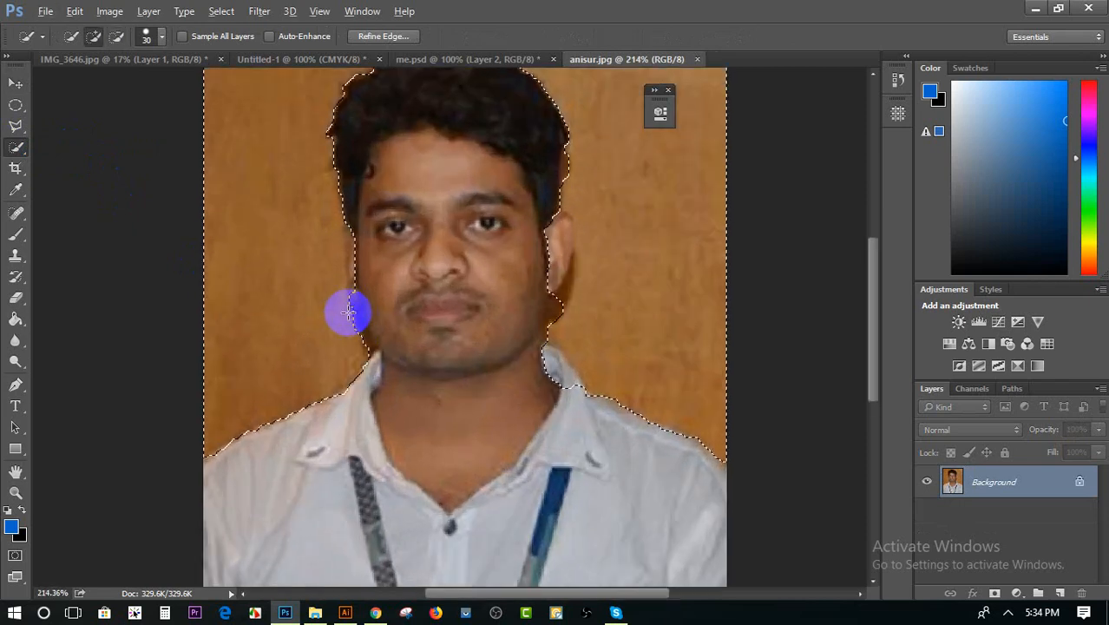
pyautogui.moveTo(564, 302); pyautogui.dragTo(554, 275)
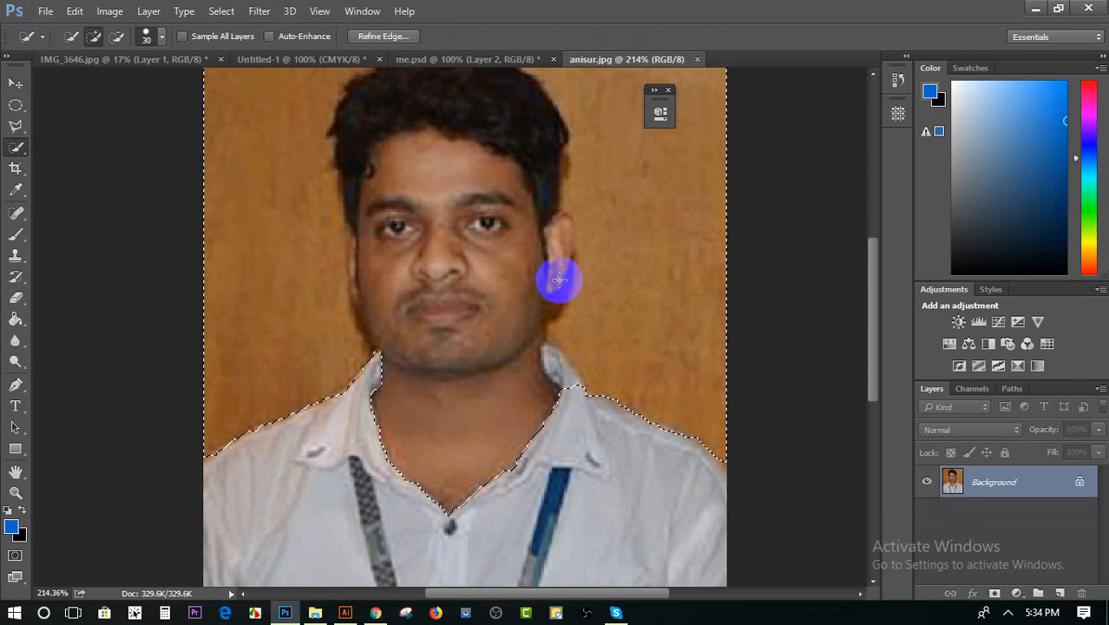
pyautogui.press('alt')
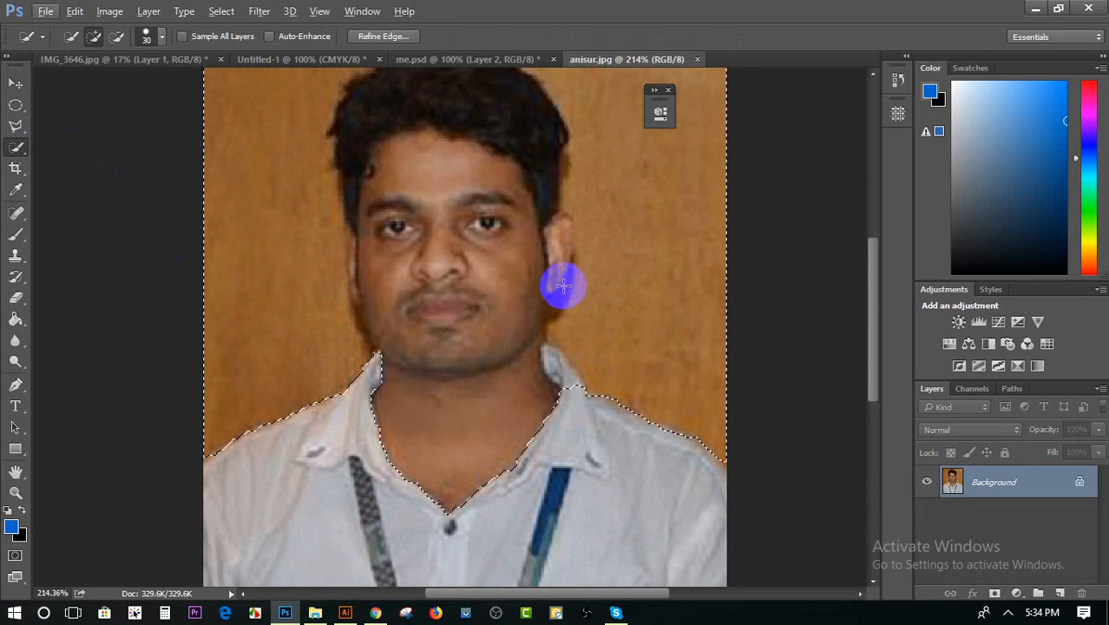
pyautogui.press('alt')
pyautogui.moveTo(564, 285)
pyautogui.mouseDown()
pyautogui.moveTo(565, 255)
pyautogui.moveTo(572, 289)
pyautogui.mouseUp()
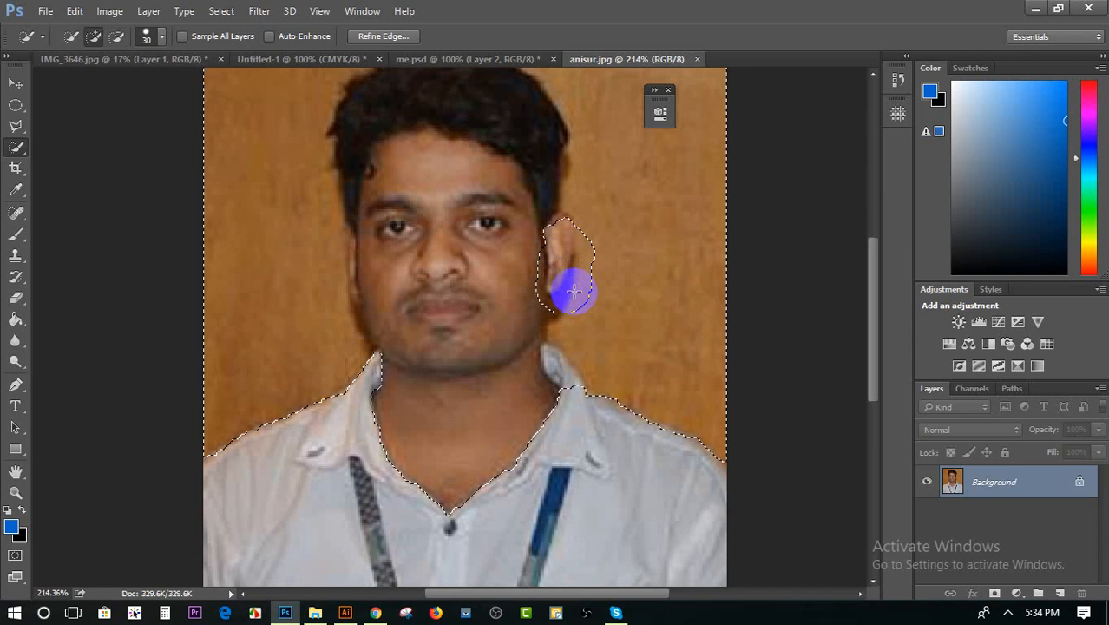
pyautogui.scroll(-1, 473, 350)
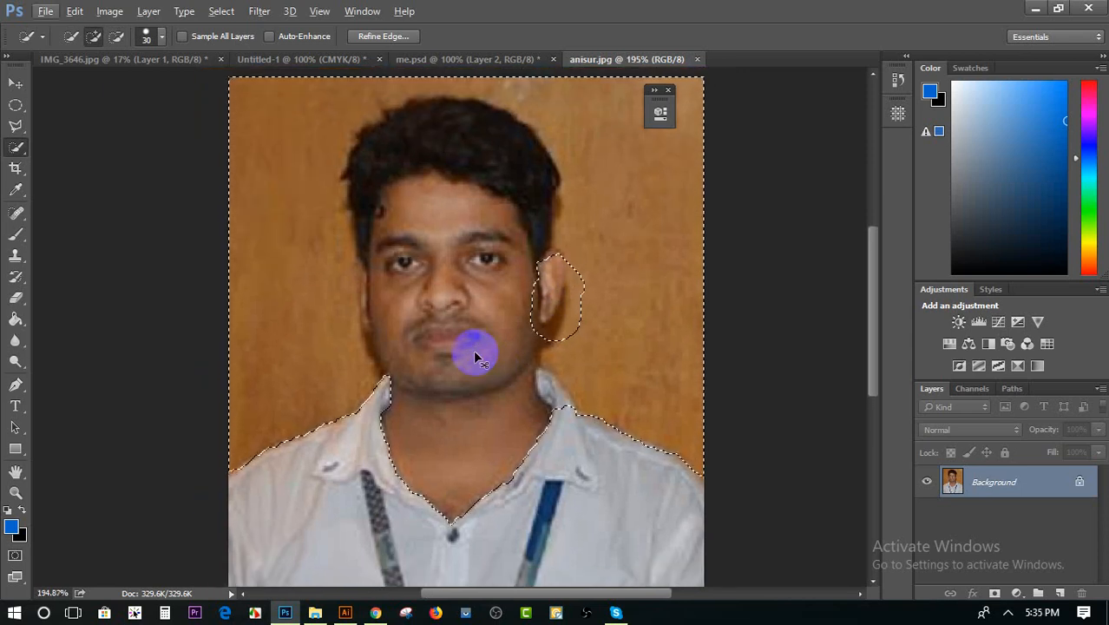
pyautogui.hotkey('ctrl', 'd')
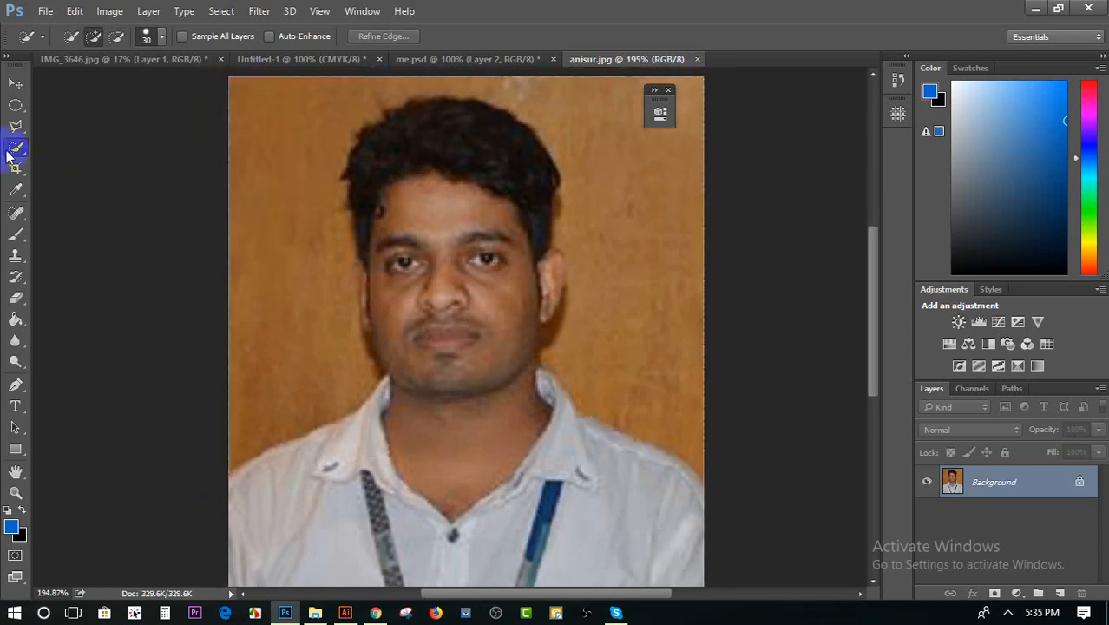
# Try selecting the wall on both sides of the man again, rework the edge at his ear and deselect everything
pyautogui.moveTo(297, 366); pyautogui.dragTo(300, 262)
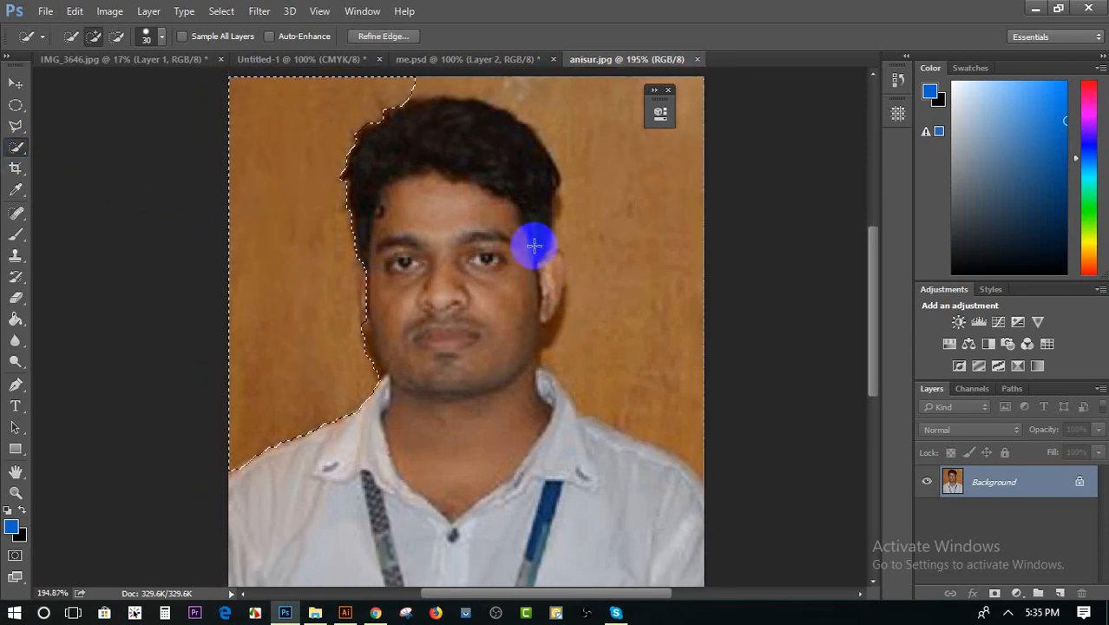
pyautogui.scroll(1, 520, 174)
pyautogui.moveTo(518, 139)
pyautogui.mouseDown()
pyautogui.moveTo(549, 114)
pyautogui.moveTo(632, 188)
pyautogui.moveTo(661, 323)
pyautogui.moveTo(697, 342)
pyautogui.moveTo(543, 337)
pyautogui.mouseUp()
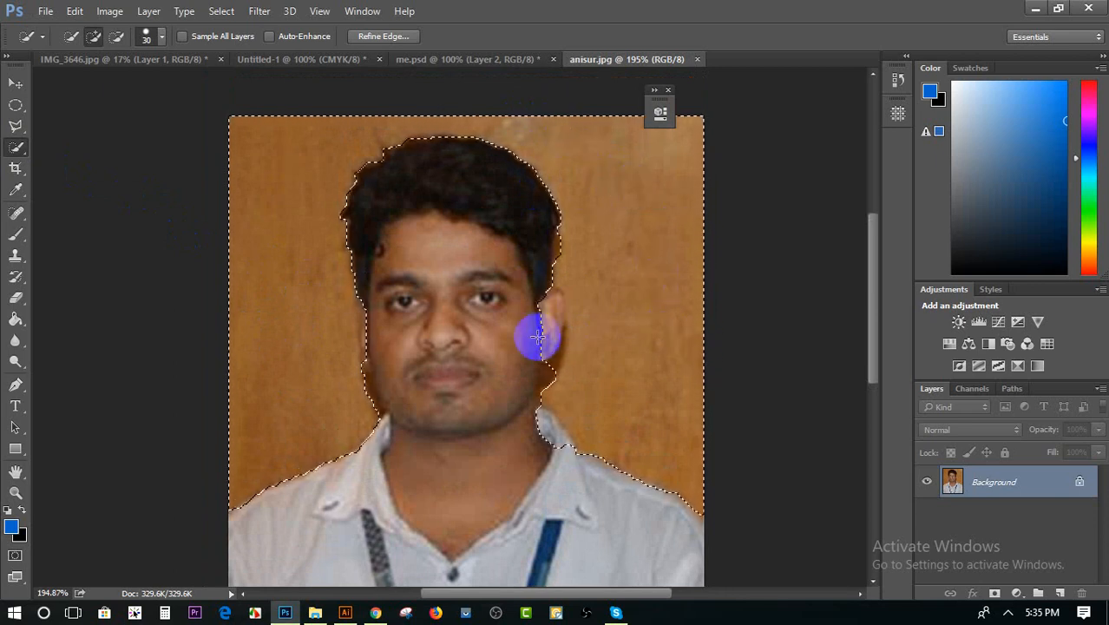
pyautogui.press('alt')
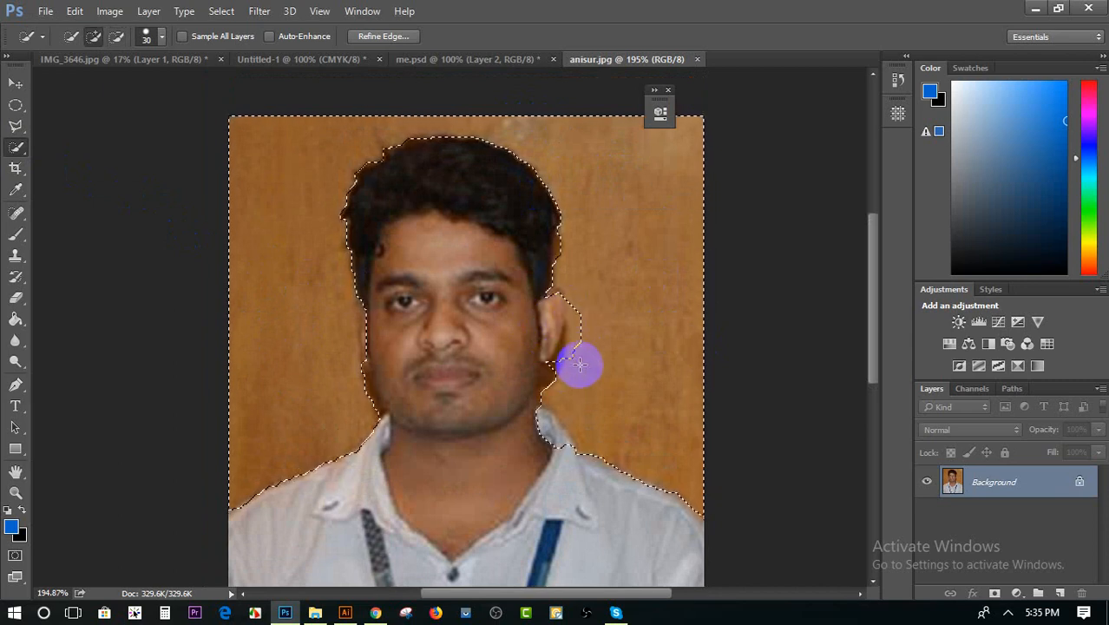
pyautogui.moveTo(580, 364); pyautogui.dragTo(572, 296)
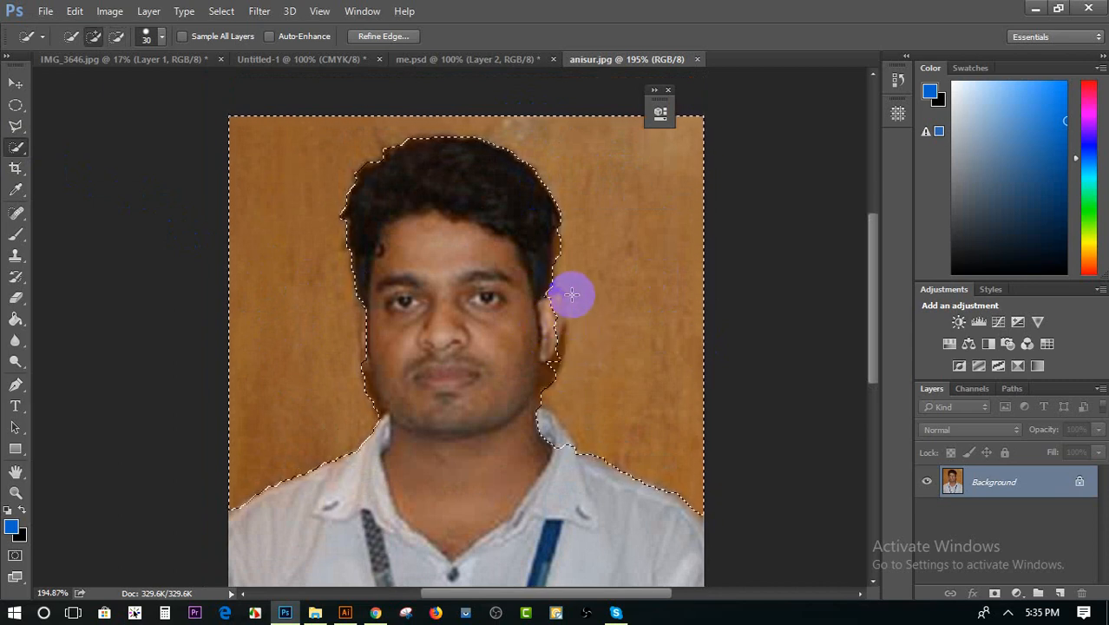
pyautogui.scroll(5, 576, 335)
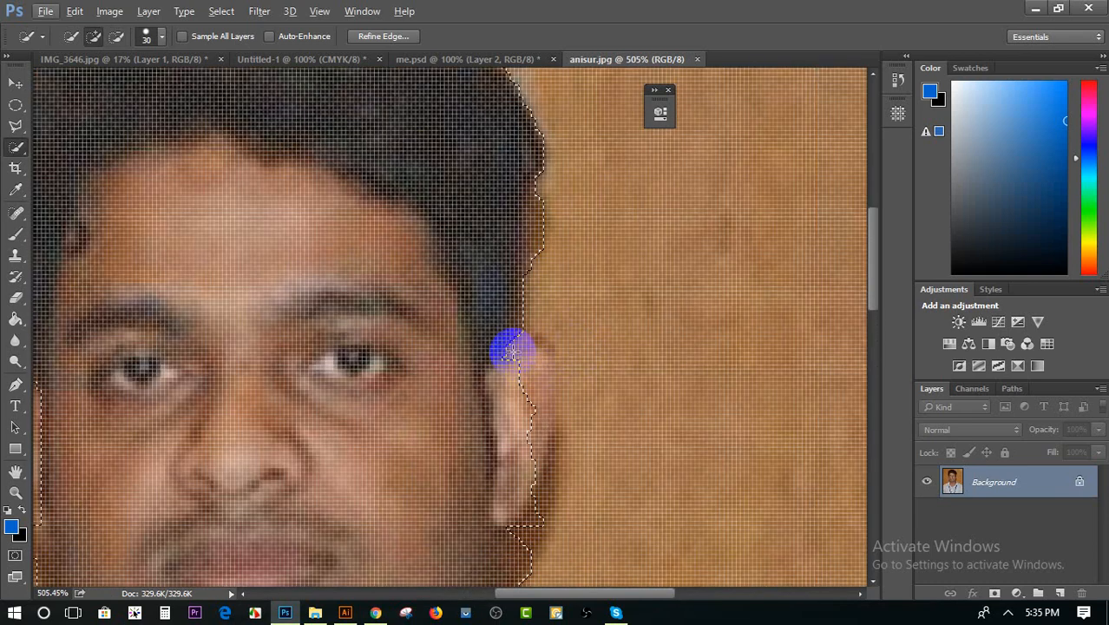
pyautogui.hotkey('ctrl', 'd')
# Select the whole brown wall around the man with Quick Selection, subtracting and re-adding areas to fit the edge along his ear
pyautogui.scroll(-4, 512, 356)
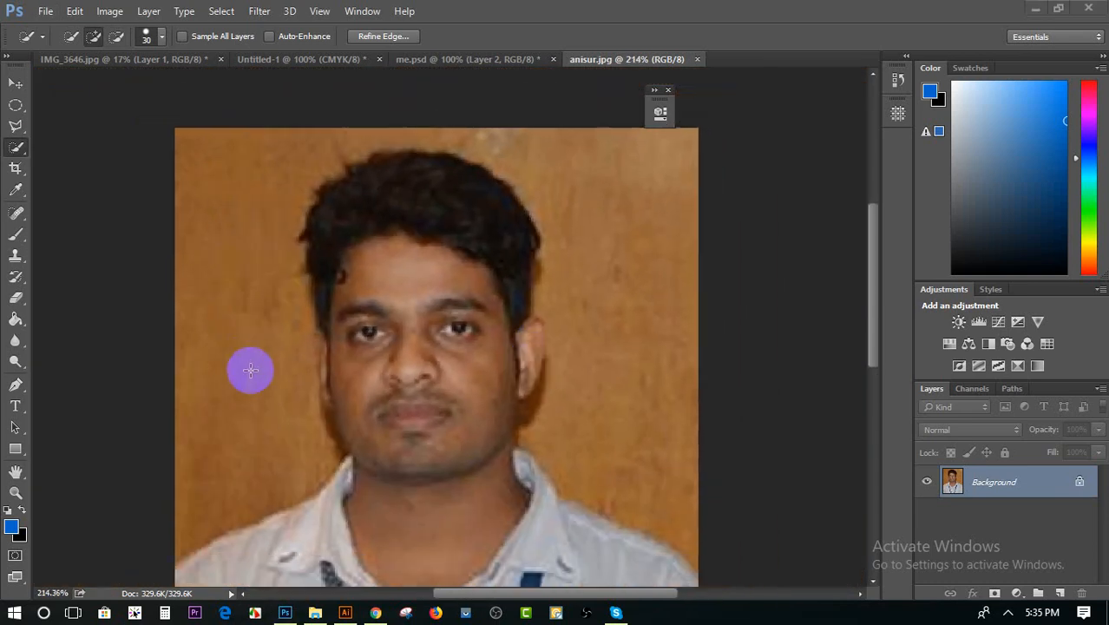
pyautogui.moveTo(264, 284)
pyautogui.mouseDown()
pyautogui.moveTo(557, 366)
pyautogui.moveTo(531, 363)
pyautogui.mouseUp()
pyautogui.click(531, 362)
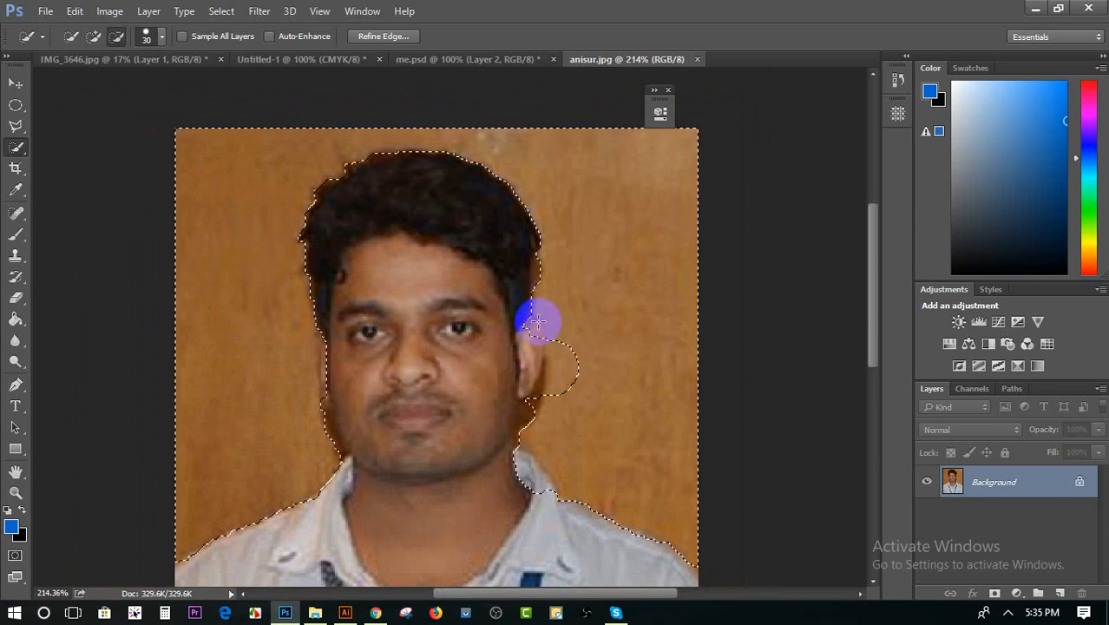
pyautogui.keyDown('alt'); pyautogui.click(527, 328); pyautogui.keyUp('alt')
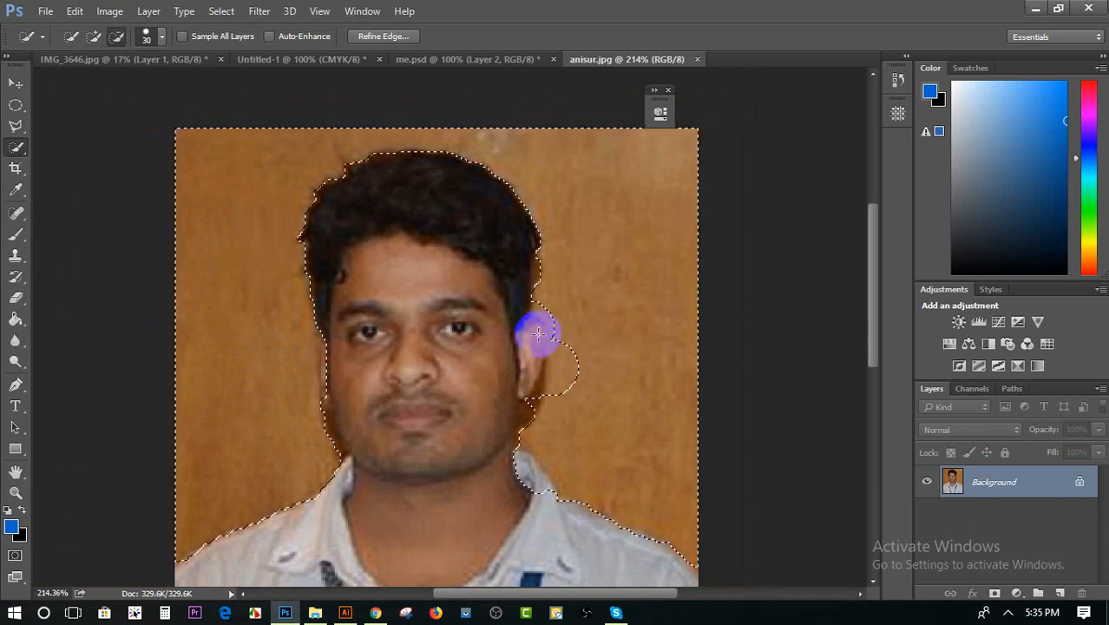
pyautogui.moveTo(562, 388)
pyautogui.mouseDown()
pyautogui.moveTo(573, 346)
pyautogui.moveTo(560, 322)
pyautogui.mouseUp()
pyautogui.scroll(-1, 581, 333)
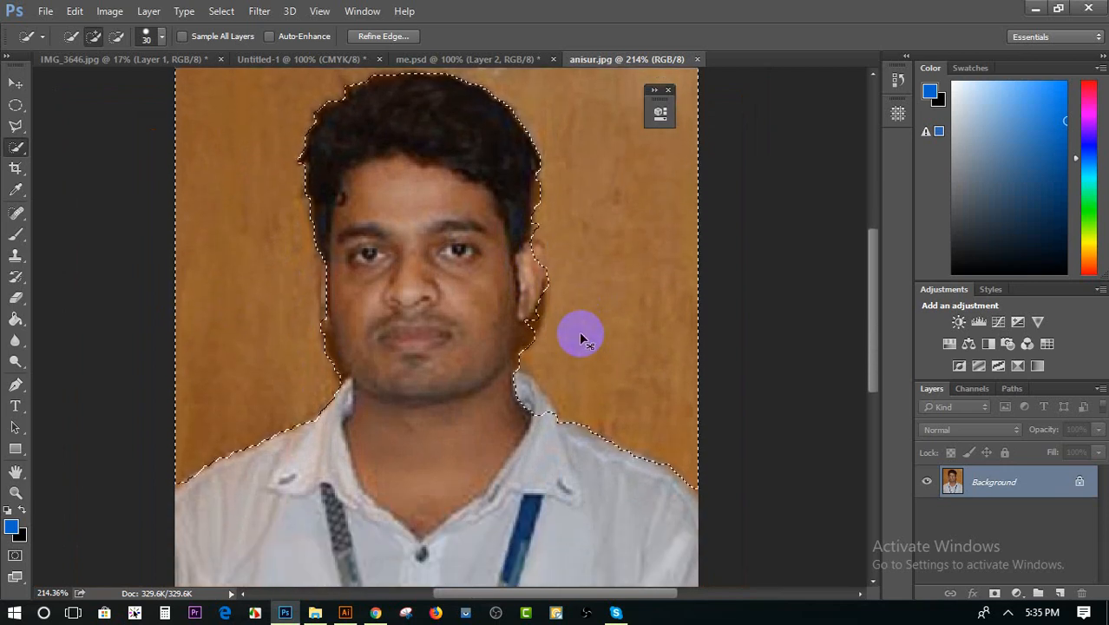
# Try copying the selected wall onto a new layer and undo the copy
pyautogui.hotkey('ctrl', 'j')
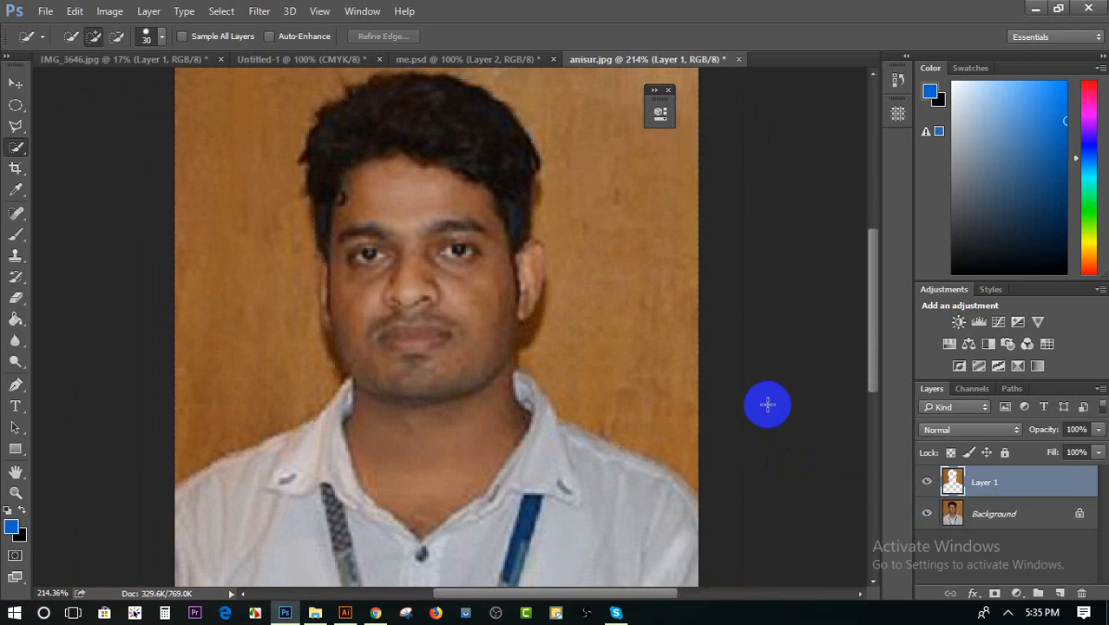
pyautogui.scroll(1, 606, 391)
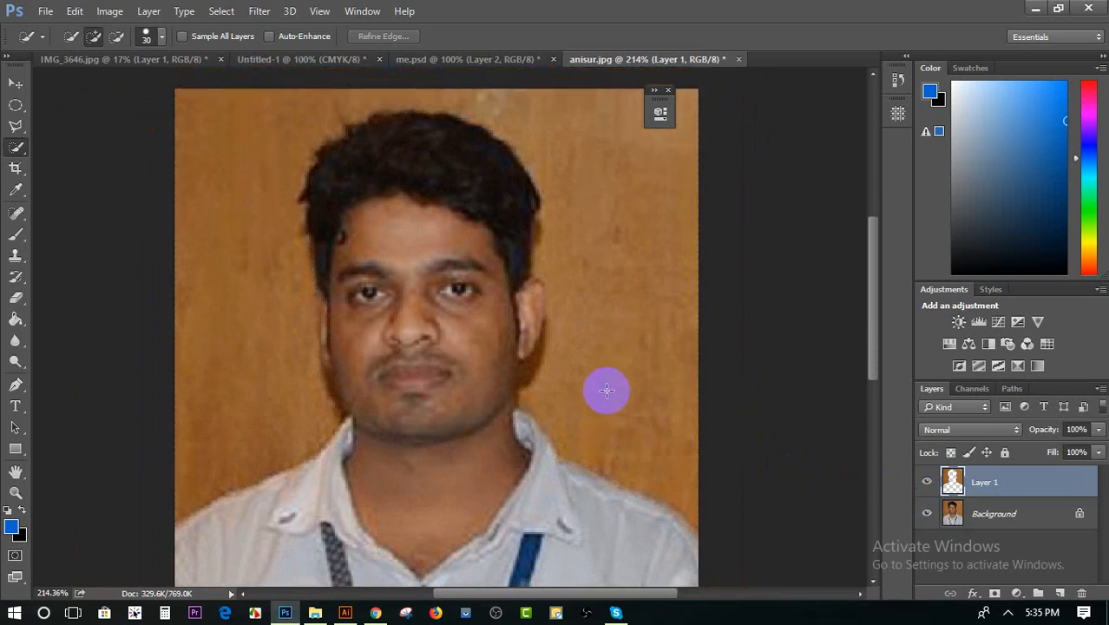
pyautogui.hotkey('ctrl', 'z')
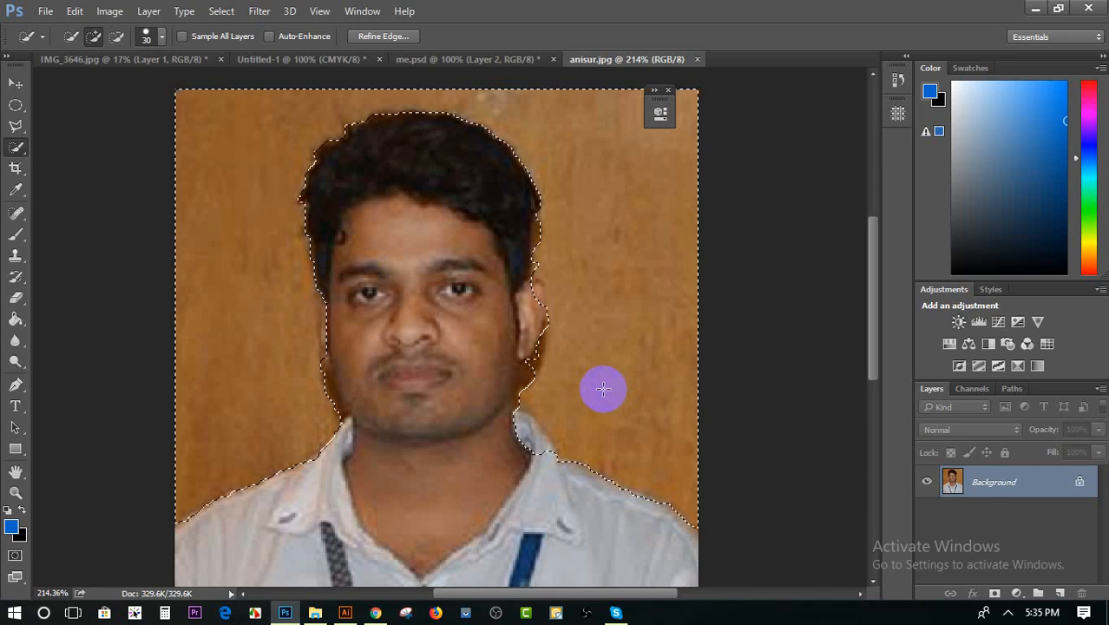
# Try filling the selected wall with a Content-Aware fill at 100% opacity and undo the fill
pyautogui.hotkey('shift', 'BackSpace')
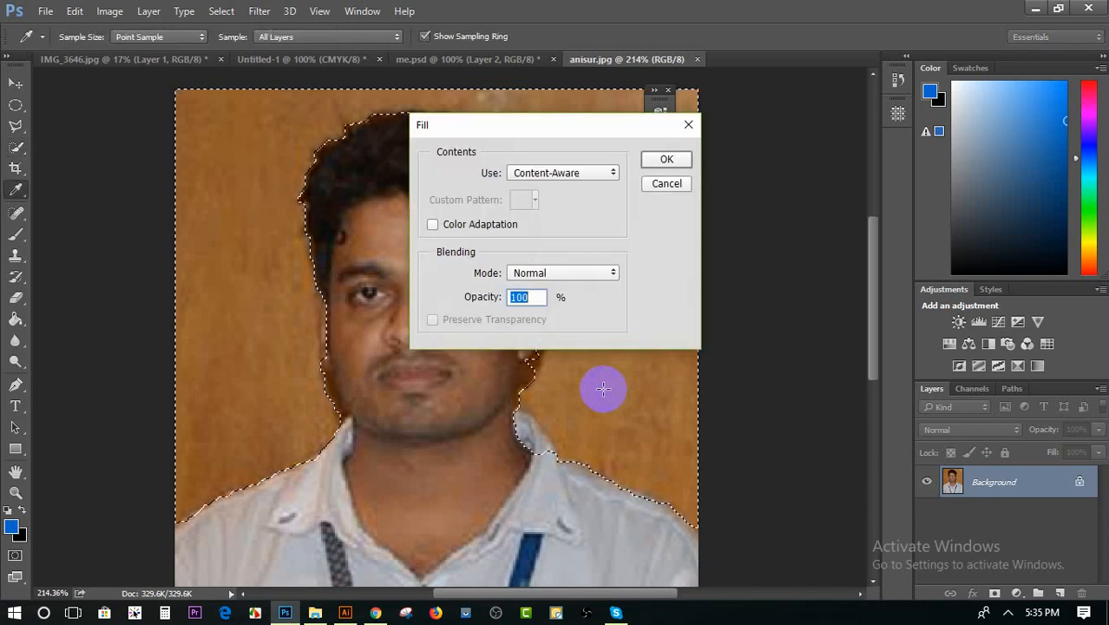
pyautogui.click(671, 157)
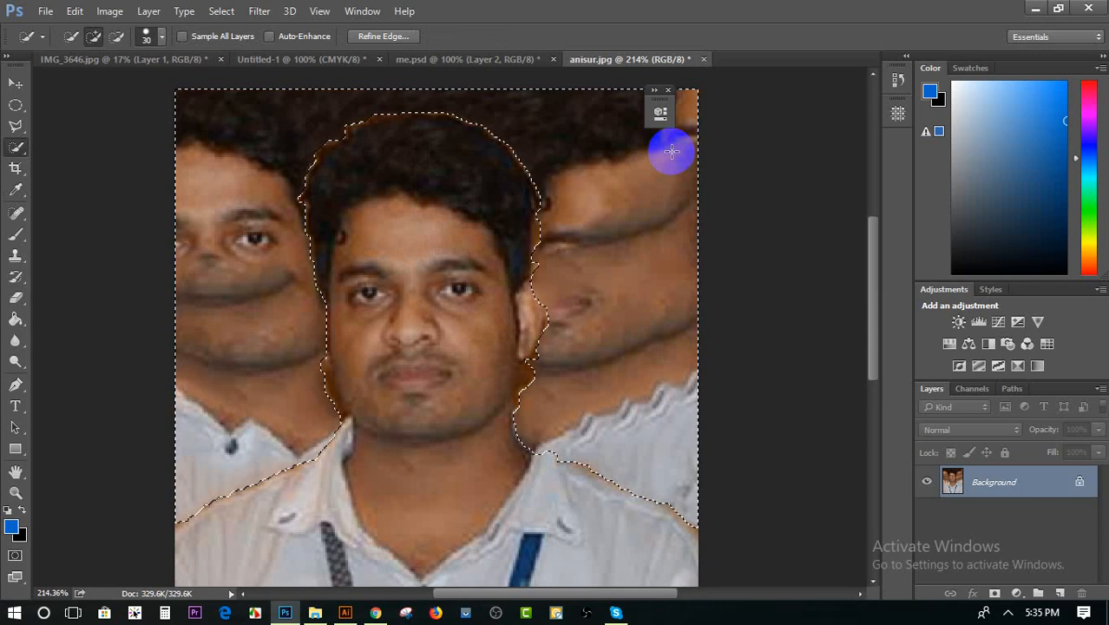
pyautogui.hotkey('ctrl', 'z')
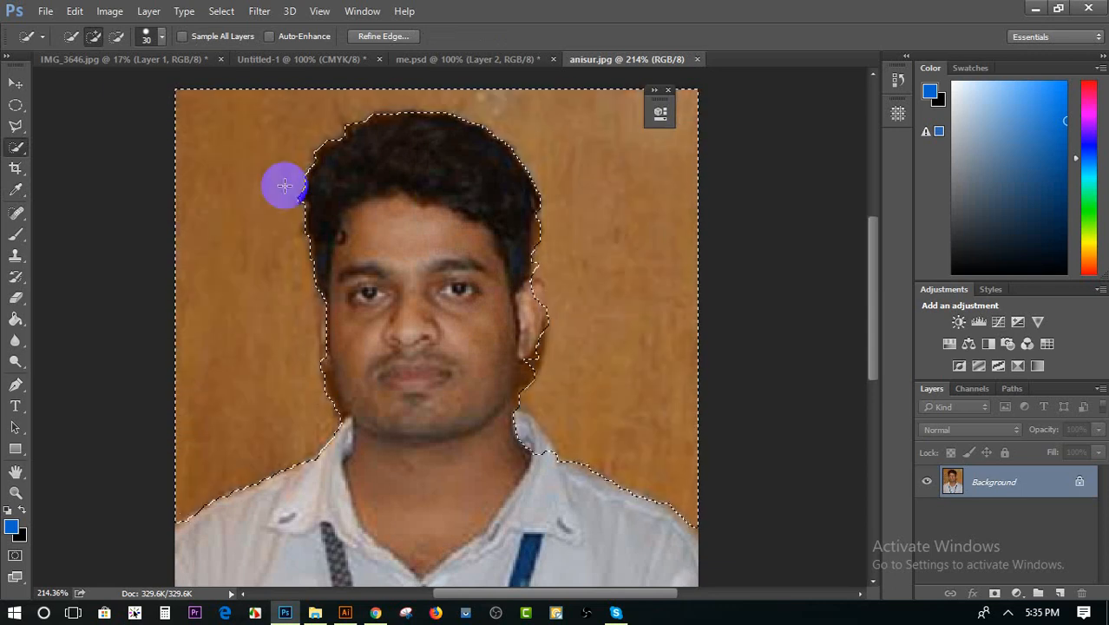
pyautogui.click(15, 128)
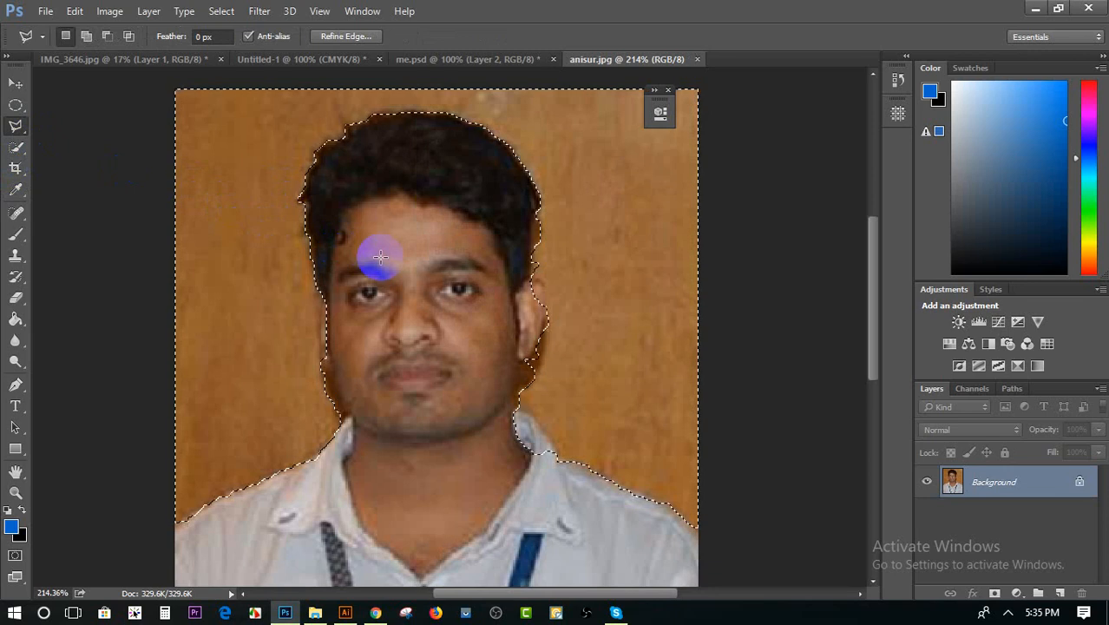
pyautogui.click(219, 317)
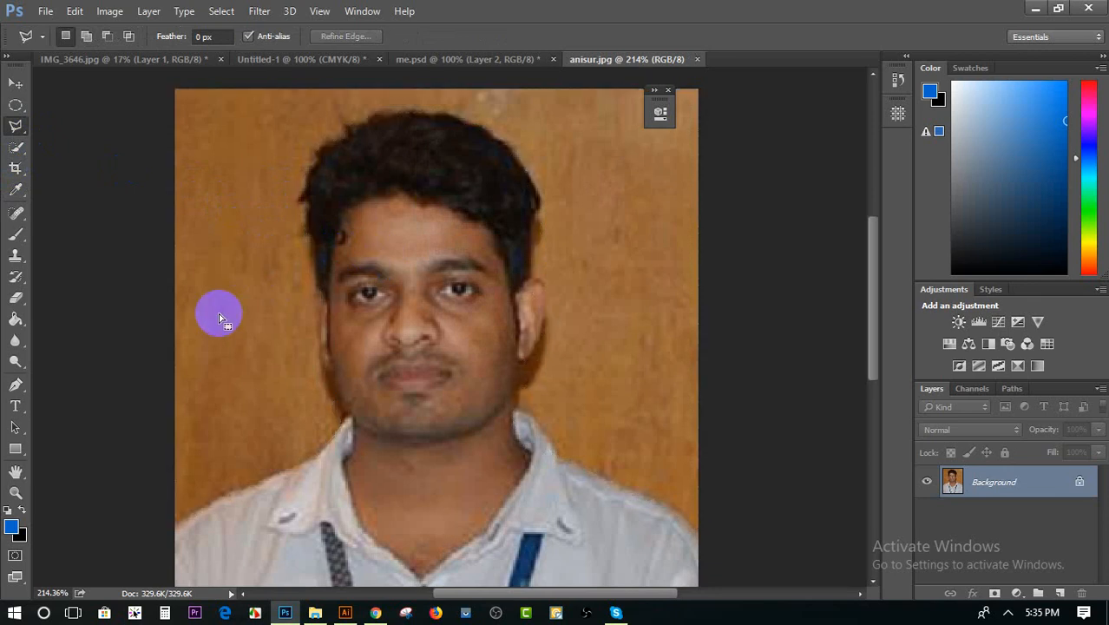
pyautogui.rightClick(219, 317)
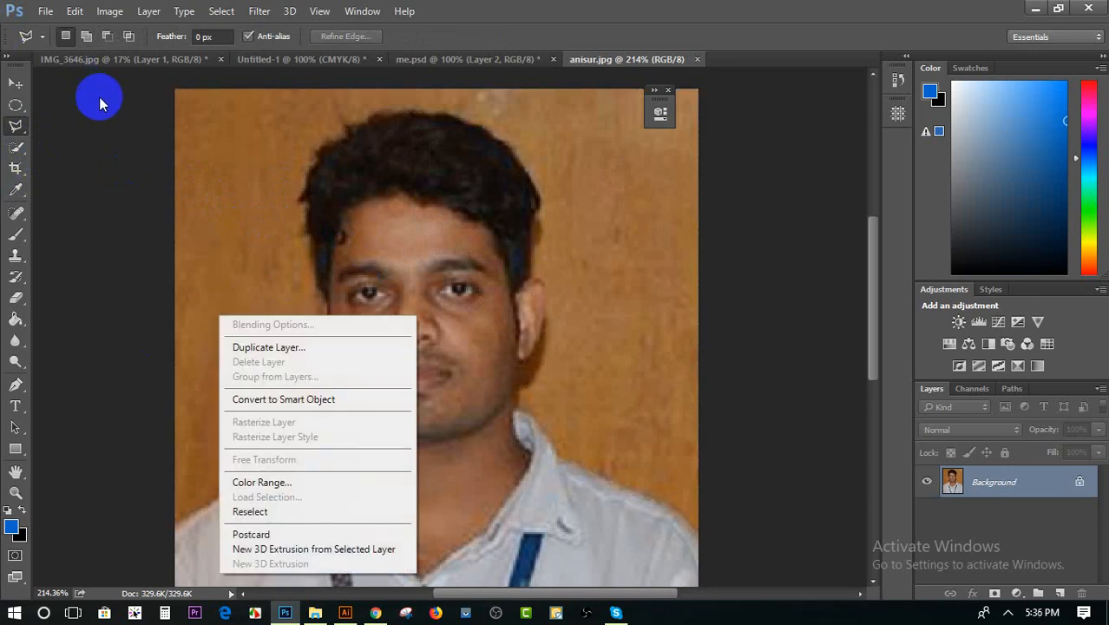
pyautogui.click(236, 143)
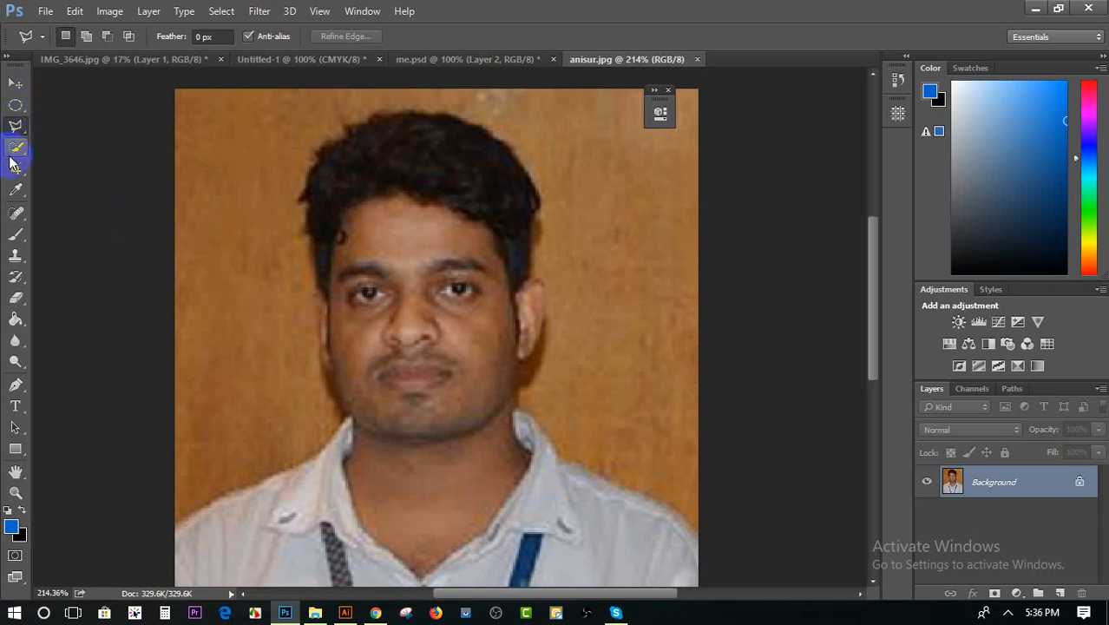
pyautogui.hotkey('ctrl', 'z')
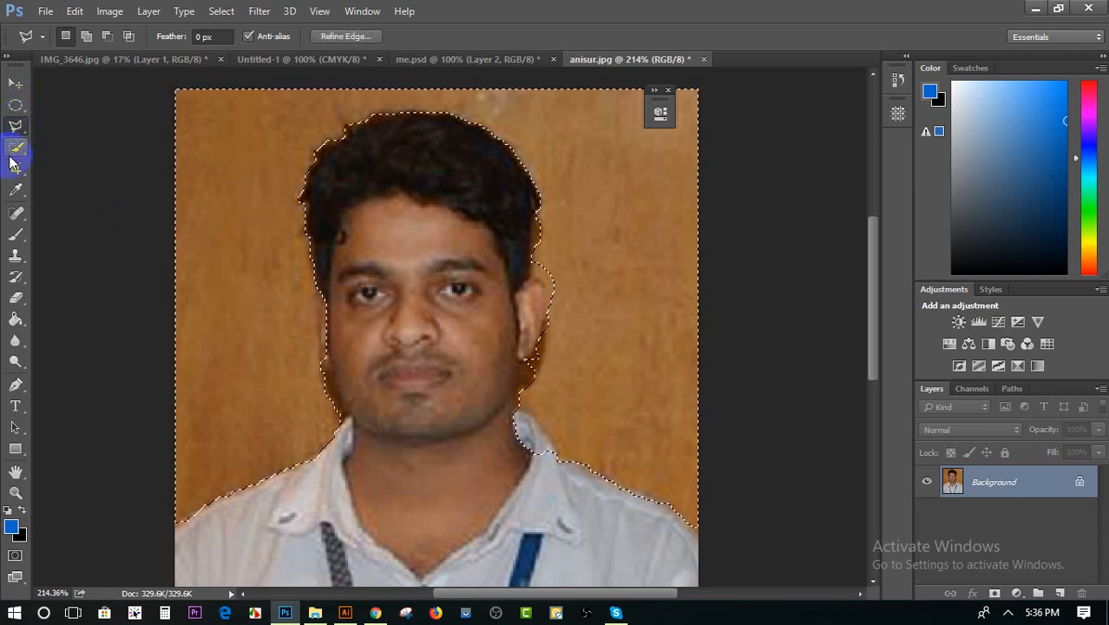
# Invert the wall selection to select the man instead
pyautogui.rightClick(206, 154)
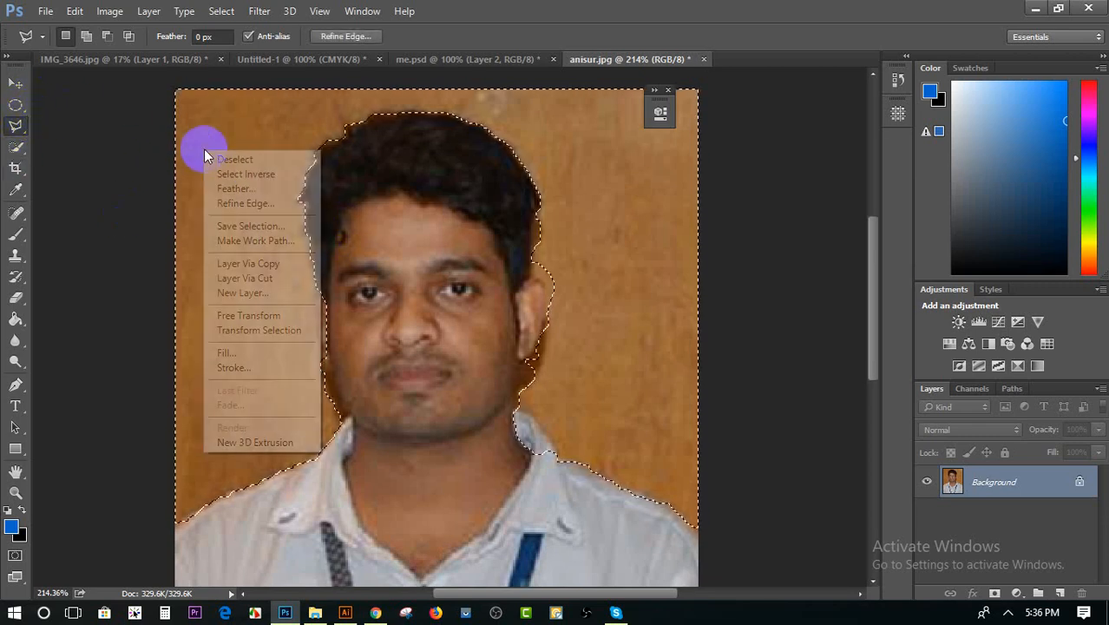
pyautogui.click(224, 174)
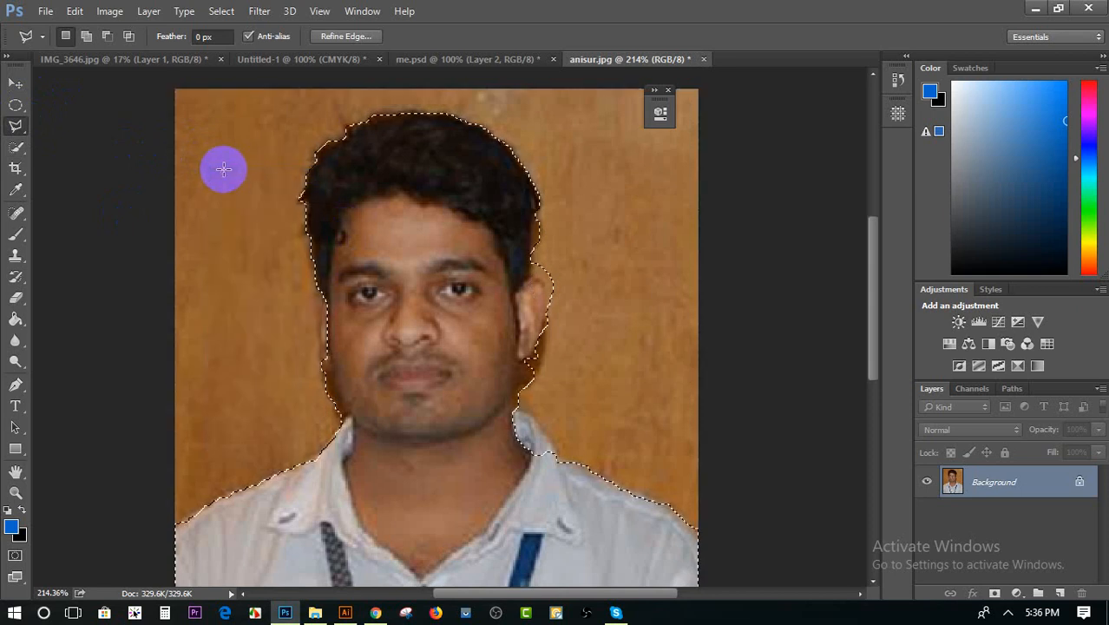
# Try replacing the selected man with a Content-Aware fill at 100% opacity and undo it
pyautogui.press('Delete')
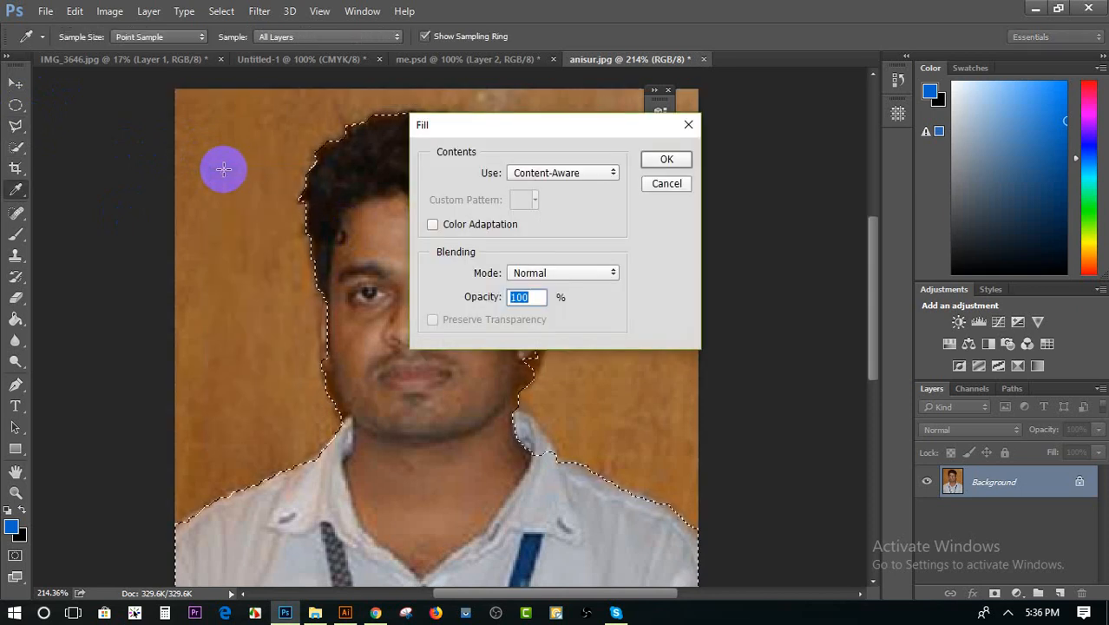
pyautogui.click(665, 163)
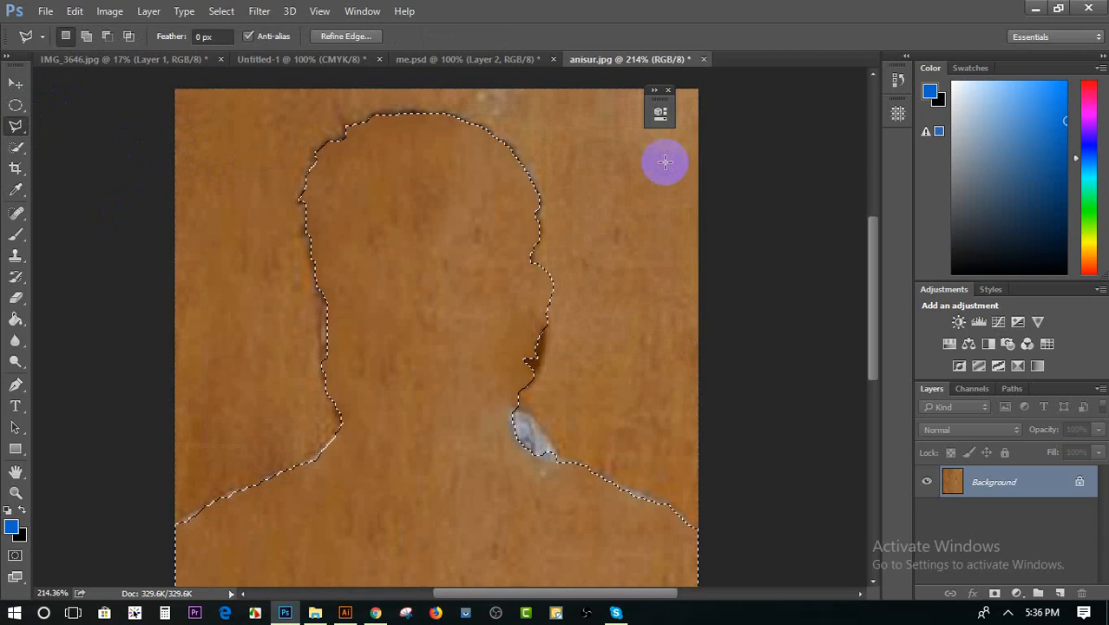
pyautogui.hotkey('ctrl', 'z')
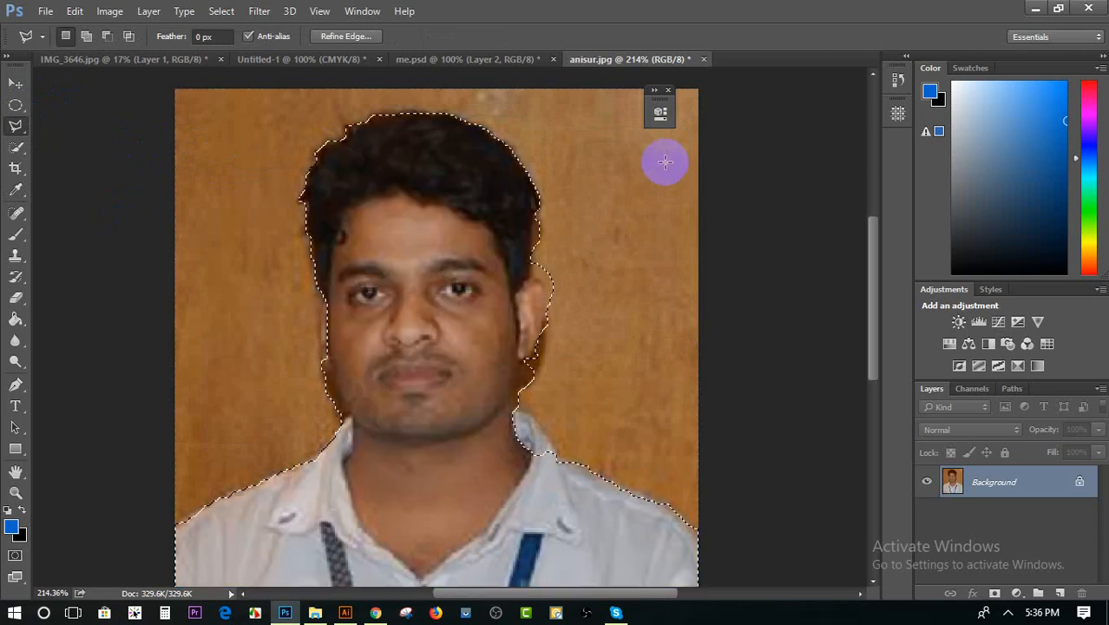
# Copy the selected man onto a new layer and hide the Background layer
pyautogui.hotkey('ctrl', 'j')
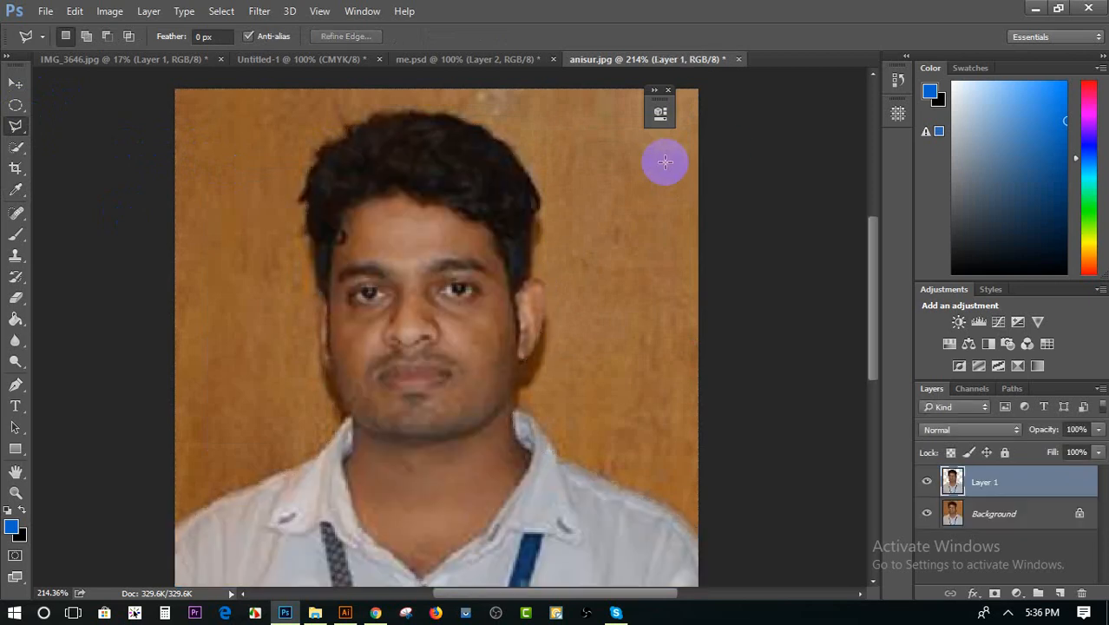
pyautogui.click(926, 513)
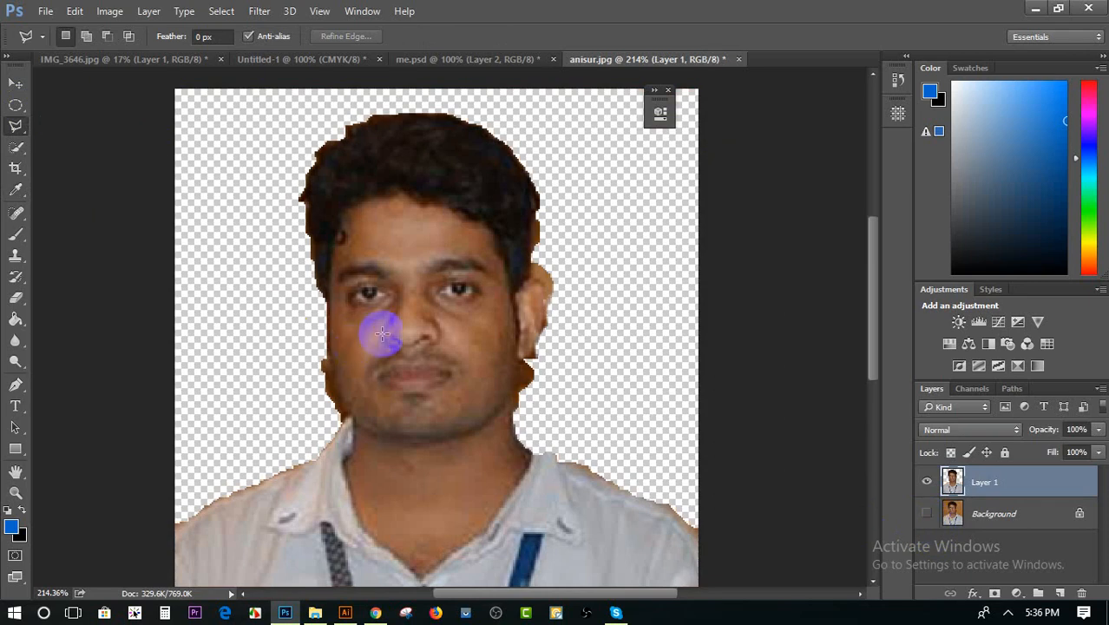
# Shift the man's cutout slightly up and to the right on the canvas with the Move tool
pyautogui.click(17, 84)
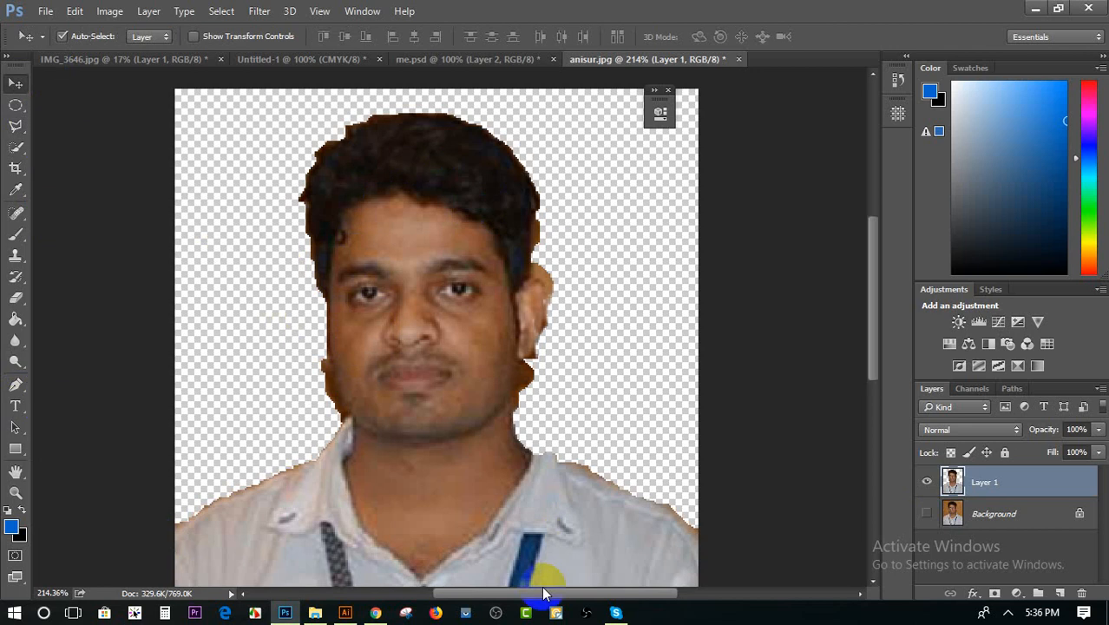
pyautogui.moveTo(414, 308); pyautogui.dragTo(439, 261)
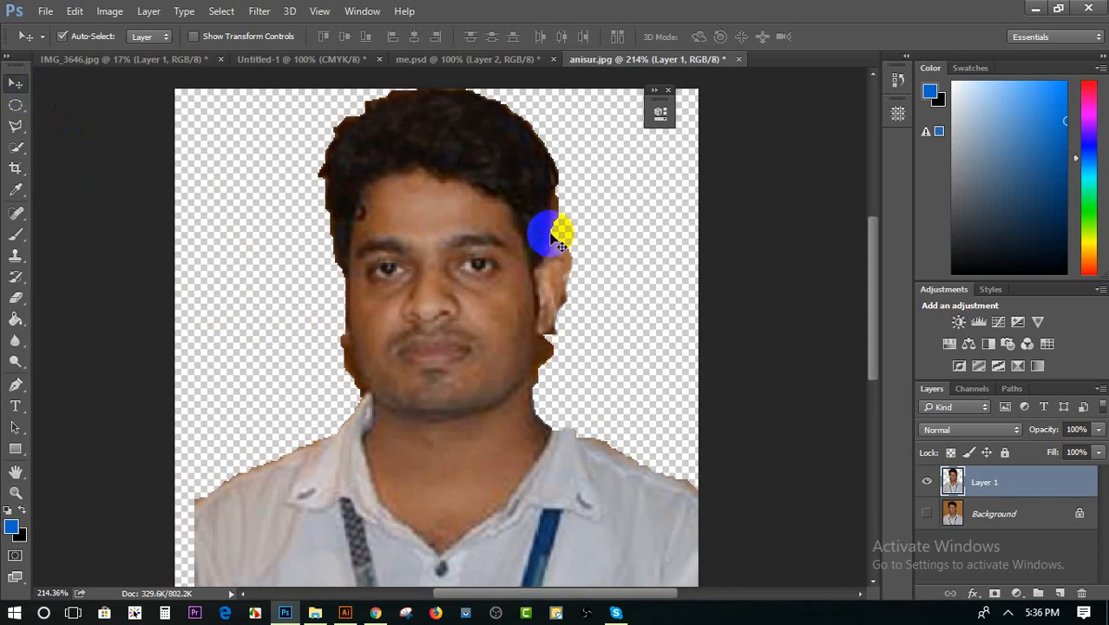
# Move the man's cutout down on the canvas, leaving empty space above his hair
pyautogui.moveTo(439, 217); pyautogui.dragTo(440, 258)
# Erase the brown fringe along the hair edge above the ear on the image's right side, using a 10 px Eraser at 100% hardness
pyautogui.click(15, 298)
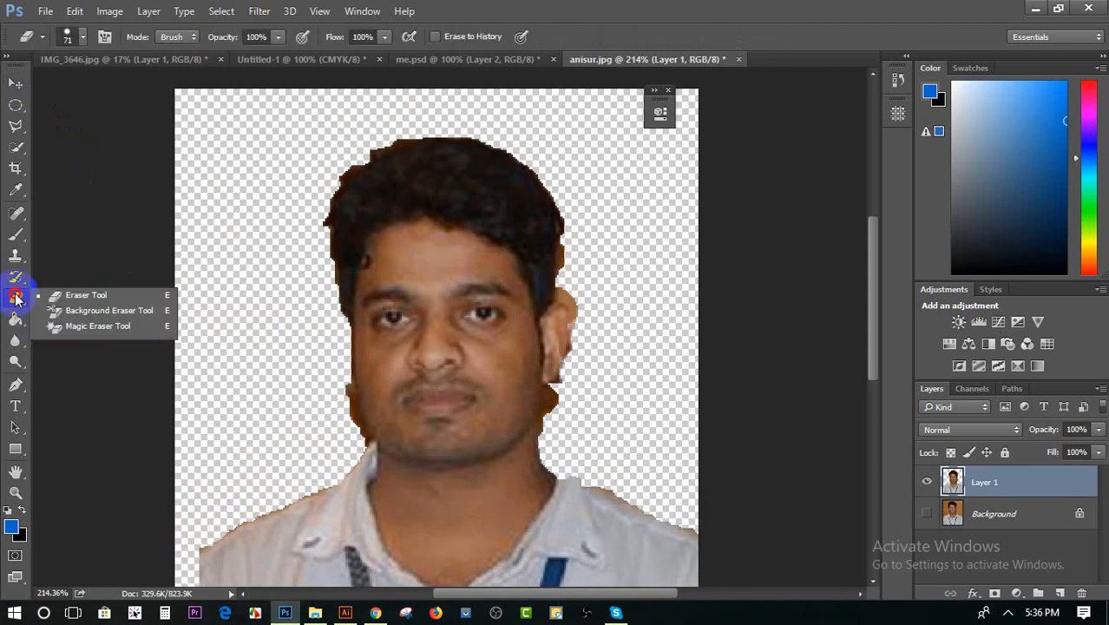
pyautogui.click(66, 296)
pyautogui.scroll(2, 649, 465)
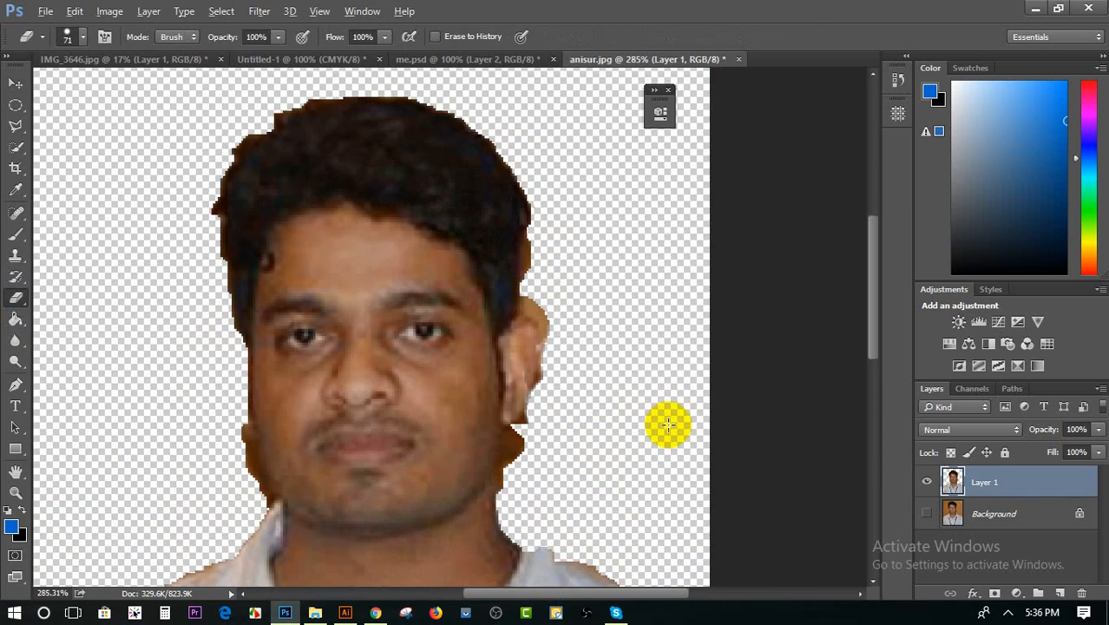
pyautogui.scroll(7, 668, 425)
pyautogui.scroll(1, 503, 247)
pyautogui.moveTo(411, 171); pyautogui.dragTo(412, 144)
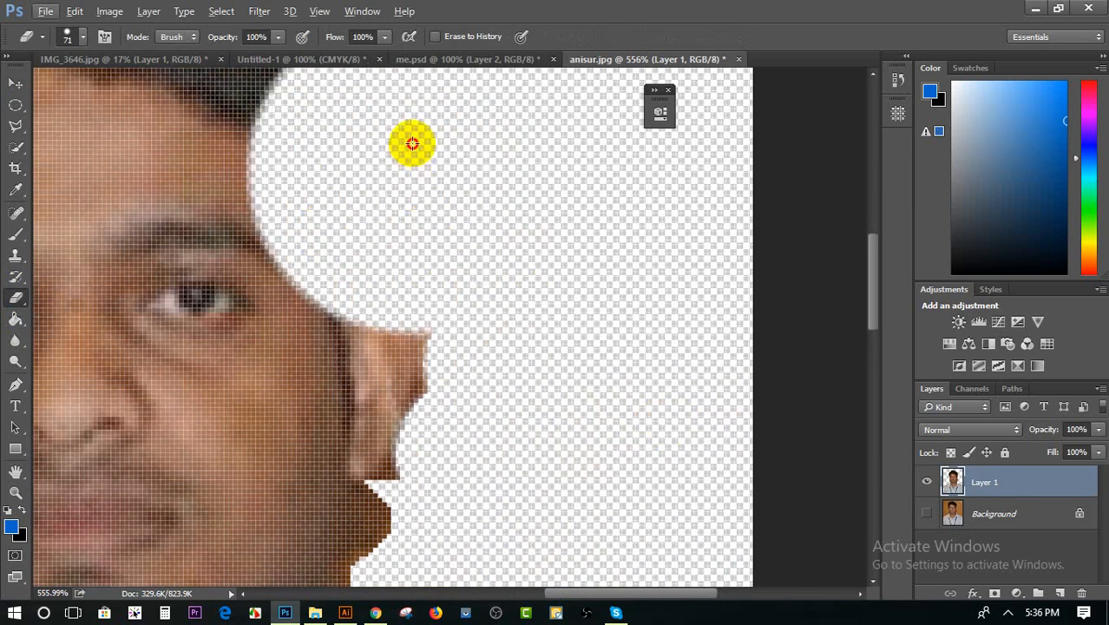
pyautogui.hotkey('ctrl', 'z')
pyautogui.rightClick(543, 231)
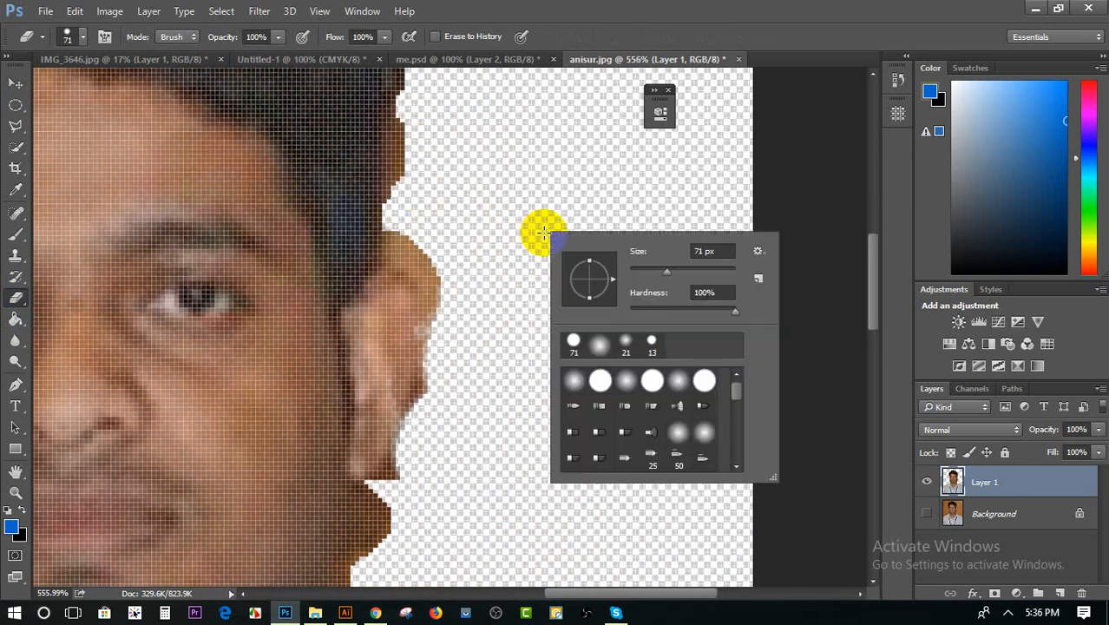
pyautogui.moveTo(665, 271); pyautogui.dragTo(635, 273)
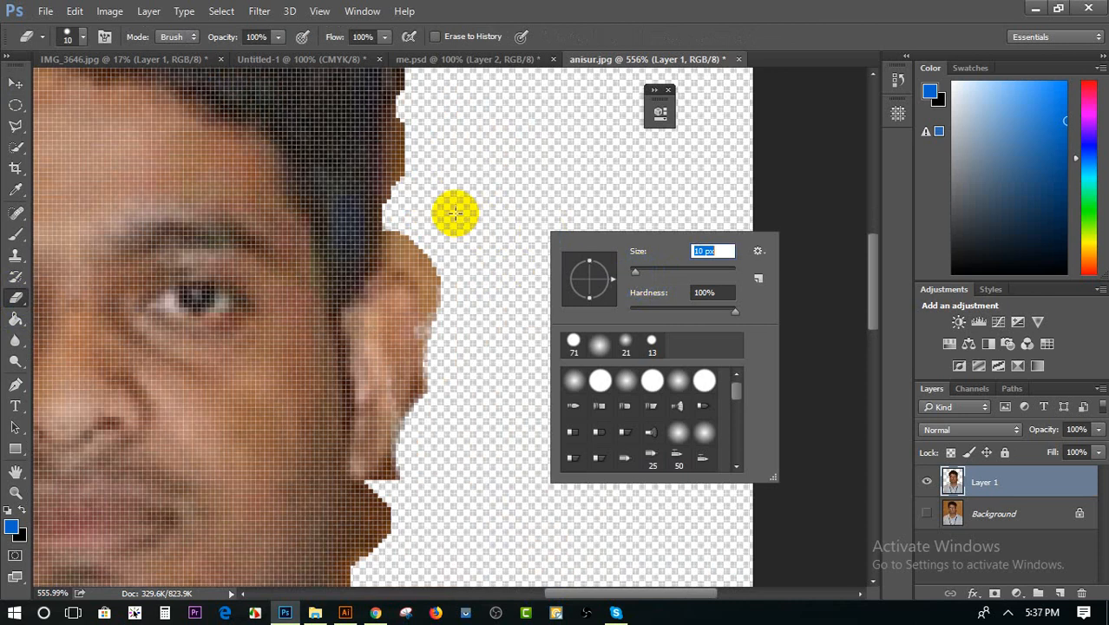
pyautogui.press('Return')
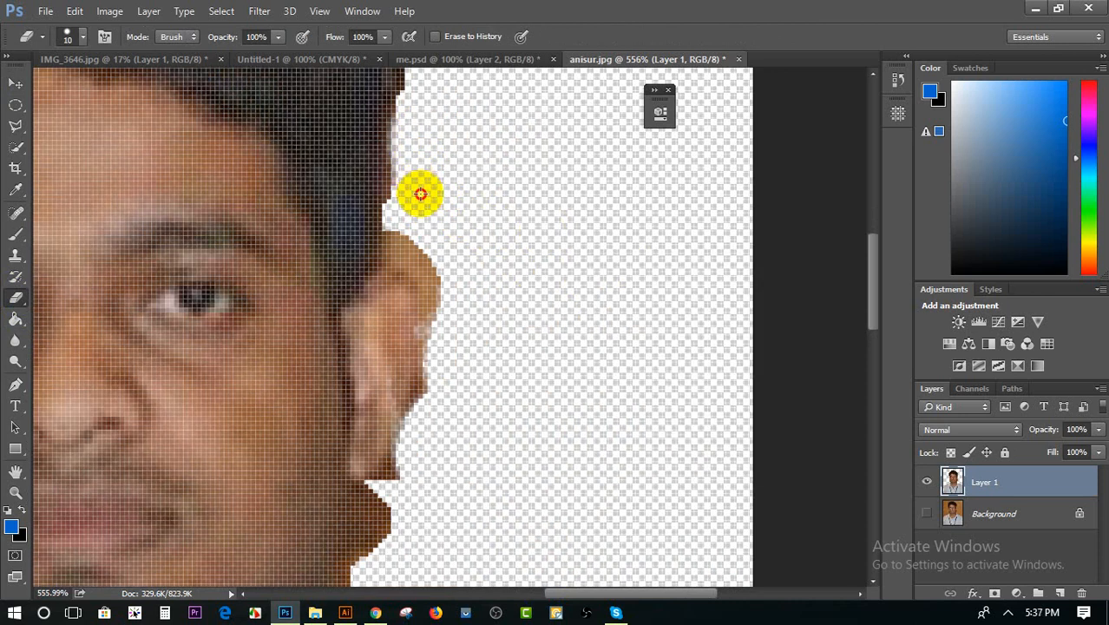
pyautogui.scroll(2, 420, 194)
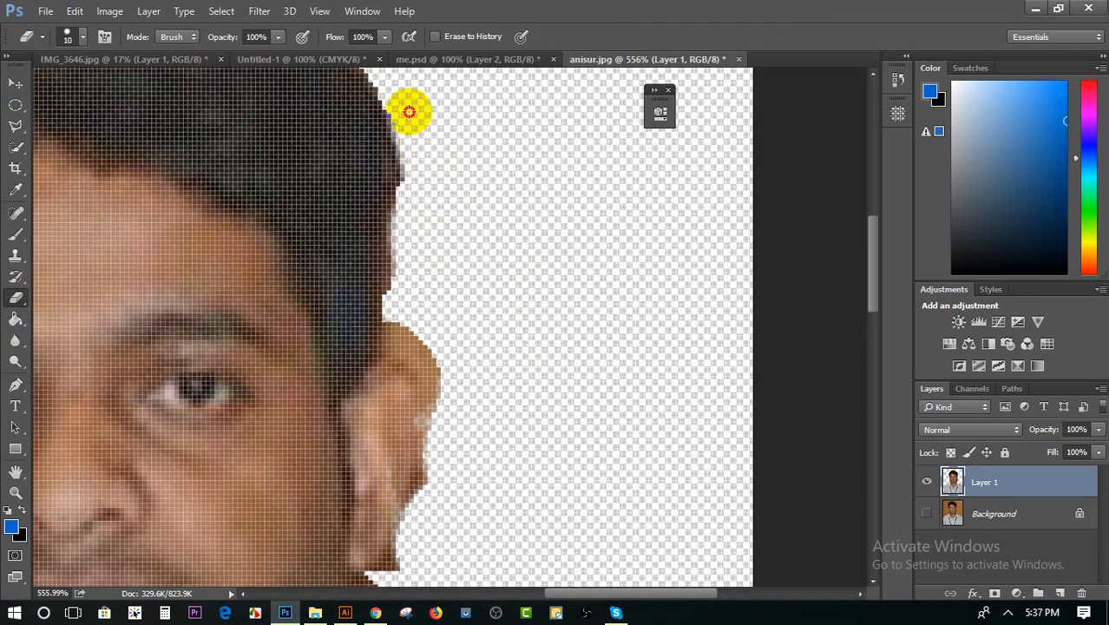
pyautogui.scroll(3, 535, 377)
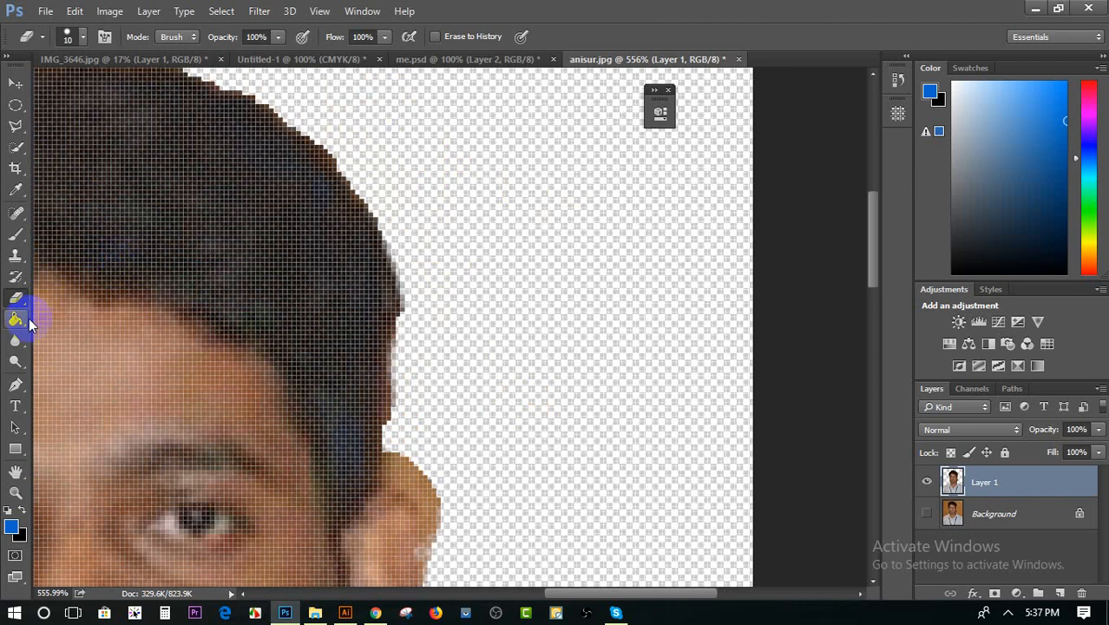
# Soften the jagged hair edge above the same ear with the Blur Tool at size 13 and 50% strength
pyautogui.click(15, 341)
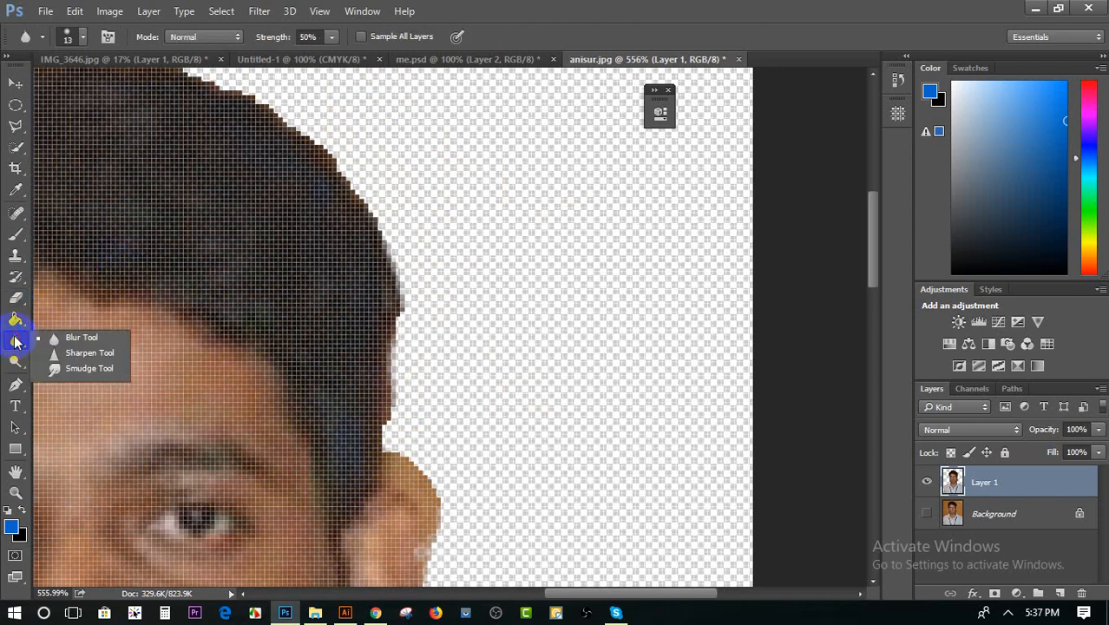
pyautogui.click(65, 337)
pyautogui.moveTo(401, 272)
pyautogui.mouseDown()
pyautogui.moveTo(409, 263)
pyautogui.moveTo(379, 234)
pyautogui.moveTo(340, 154)
pyautogui.moveTo(360, 173)
pyautogui.moveTo(348, 181)
pyautogui.moveTo(402, 282)
pyautogui.moveTo(409, 386)
pyautogui.moveTo(412, 314)
pyautogui.moveTo(411, 376)
pyautogui.mouseUp()
pyautogui.scroll(-1, 503, 343)
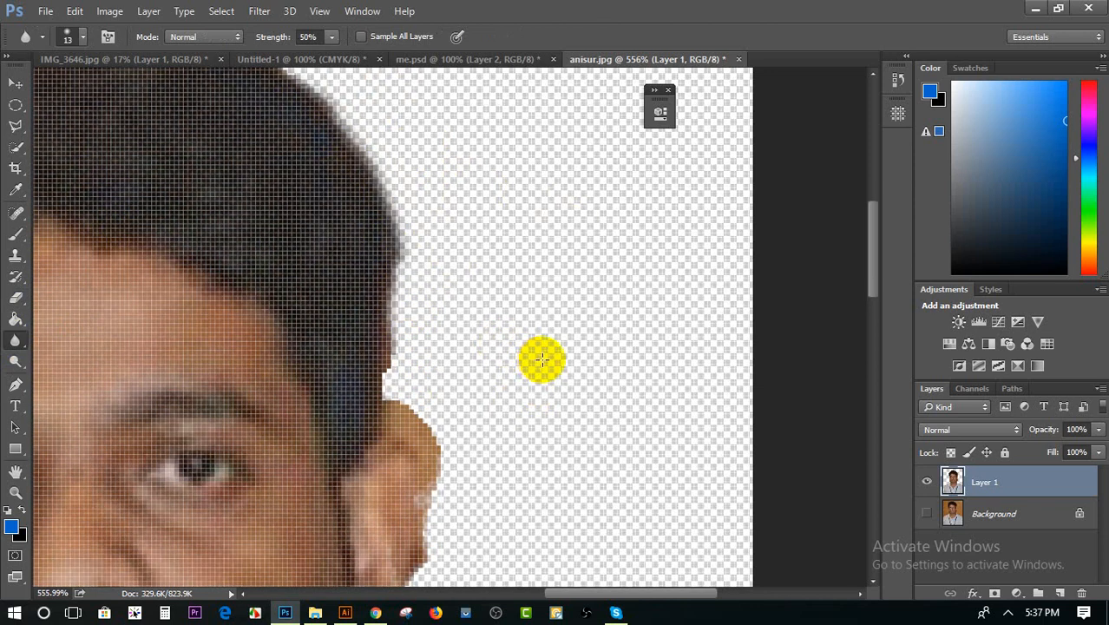
pyautogui.scroll(-3, 664, 363)
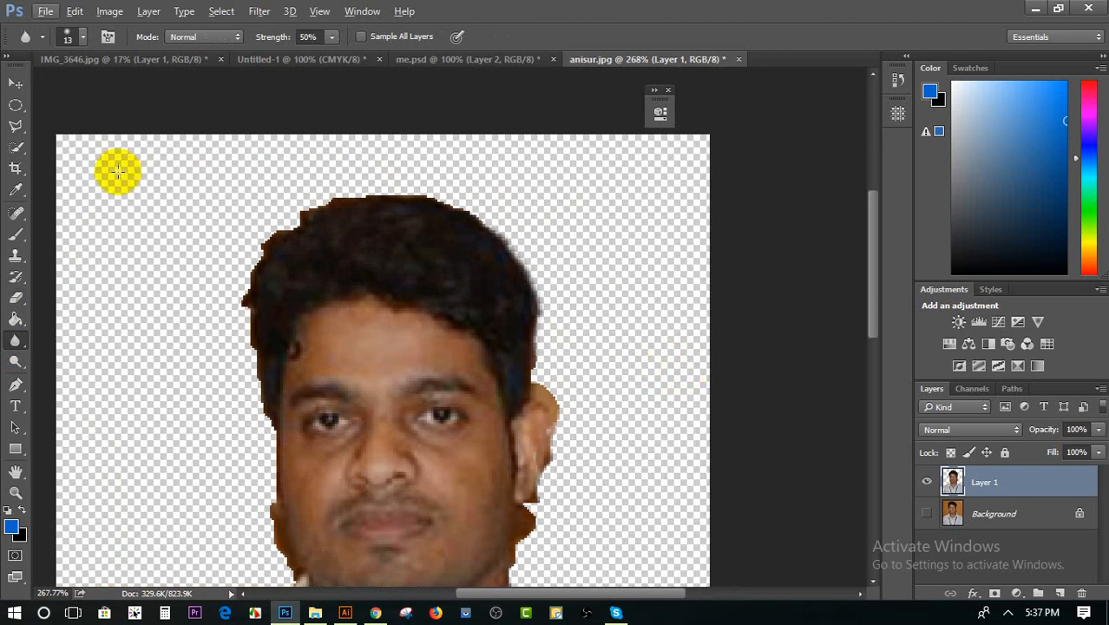
# Delete the hidden Background layer, keeping only the man's cutout layer
pyautogui.click(16, 84)
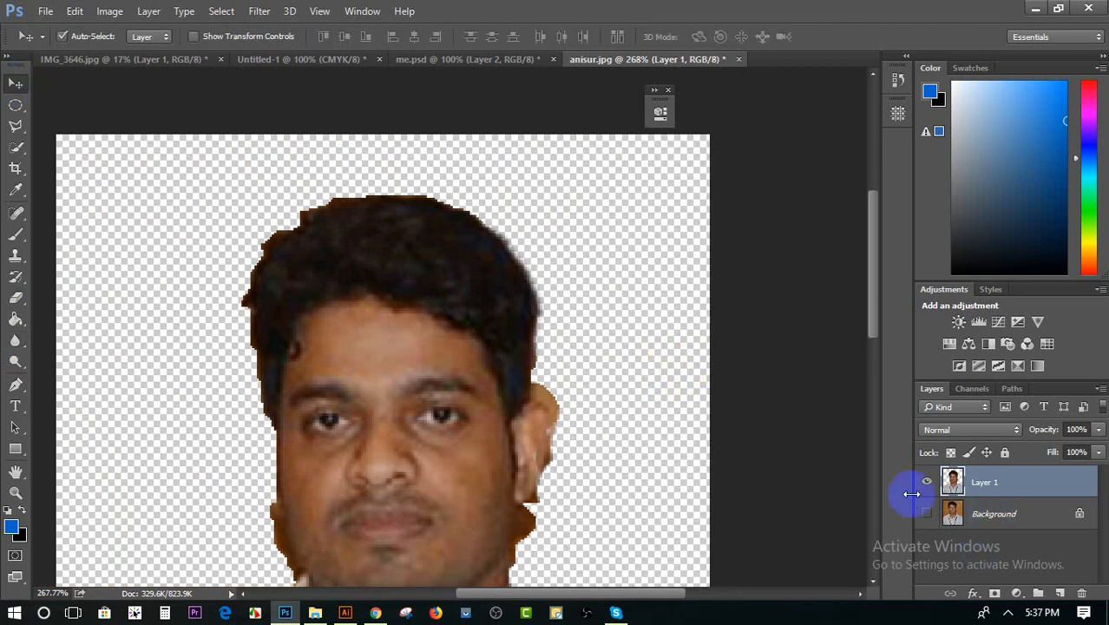
pyautogui.click(1002, 516)
pyautogui.press('Delete')
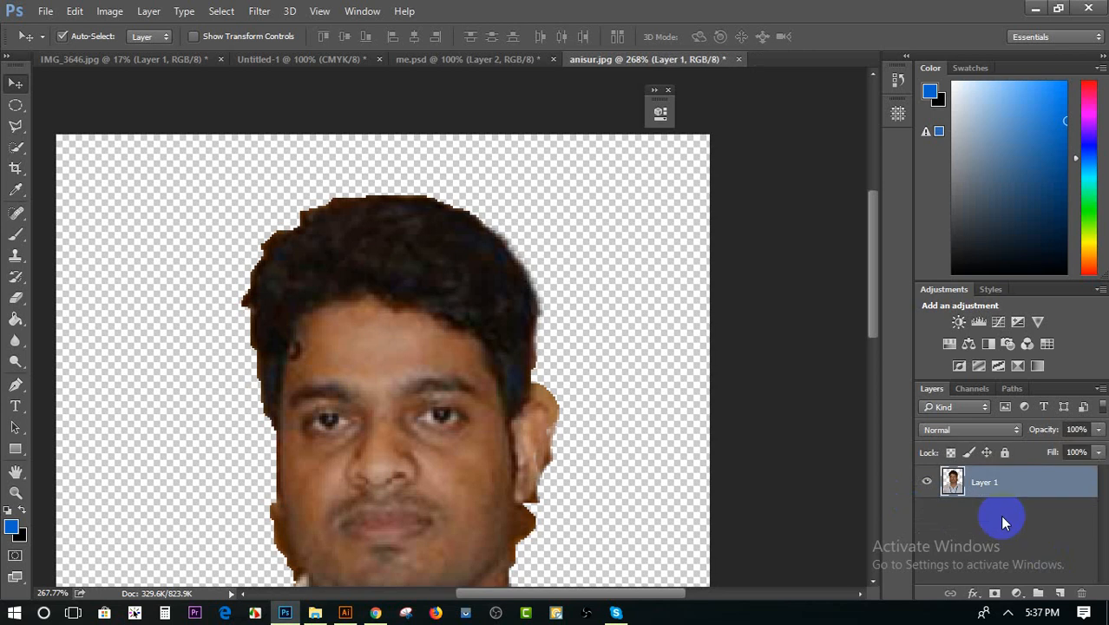
# Create a new empty layer and place it beneath the man's cutout on Layer 1
pyautogui.click(1060, 594)
pyautogui.click(14, 530)
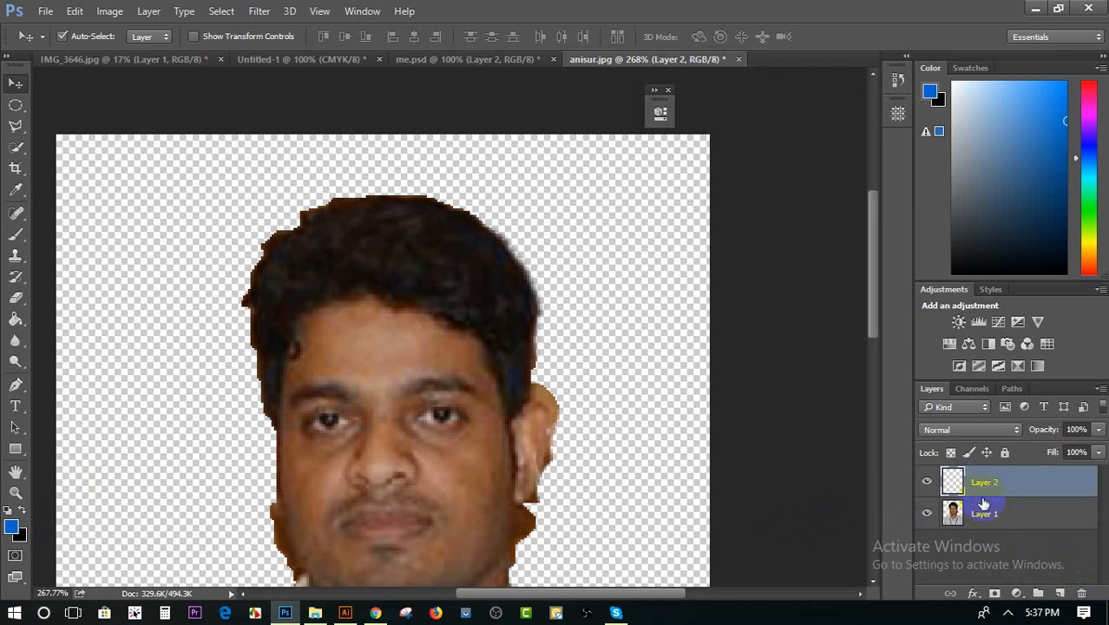
pyautogui.moveTo(982, 480); pyautogui.dragTo(991, 518)
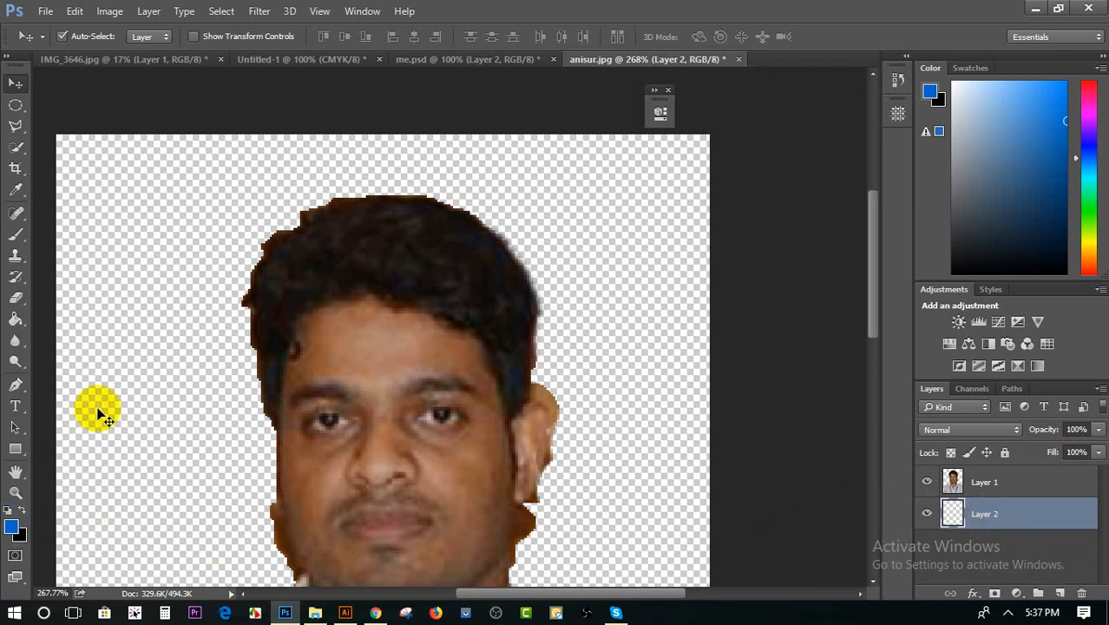
# Fill the empty Layer 2 behind the man with the blue foreground color using the Paint Bucket Tool
pyautogui.hotkey('alt', 'BackSpace')
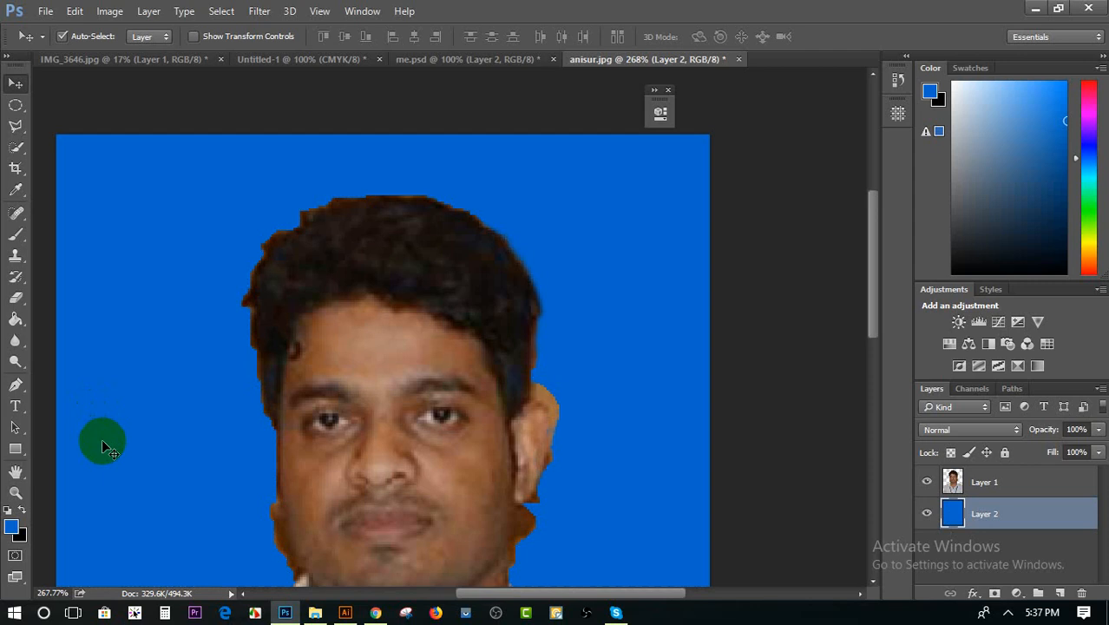
pyautogui.hotkey('ctrl', 'z')
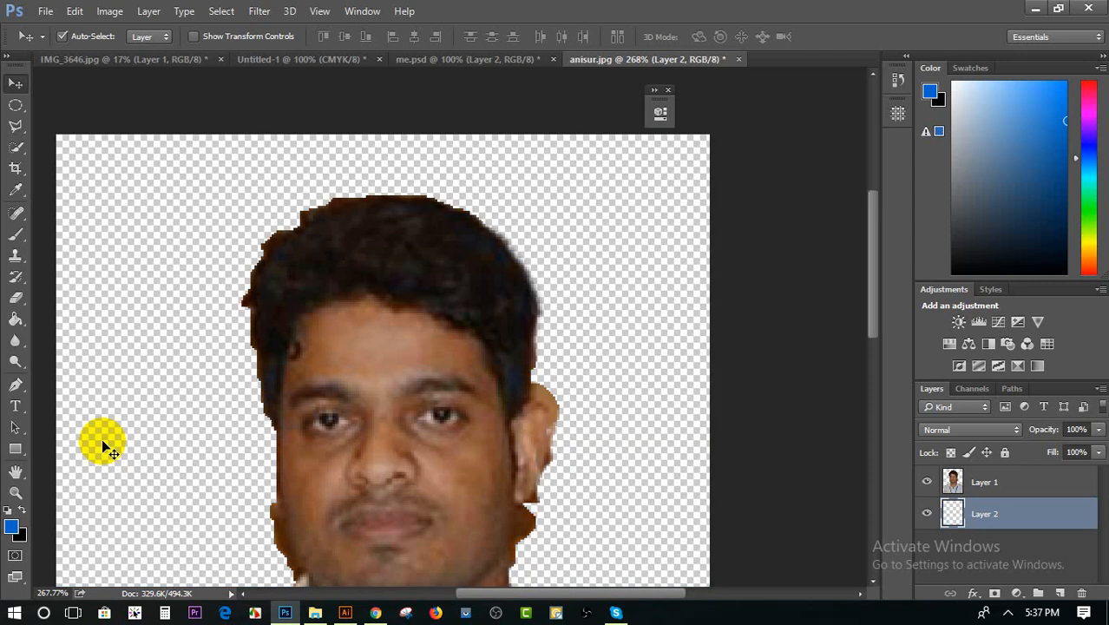
pyautogui.click(14, 319)
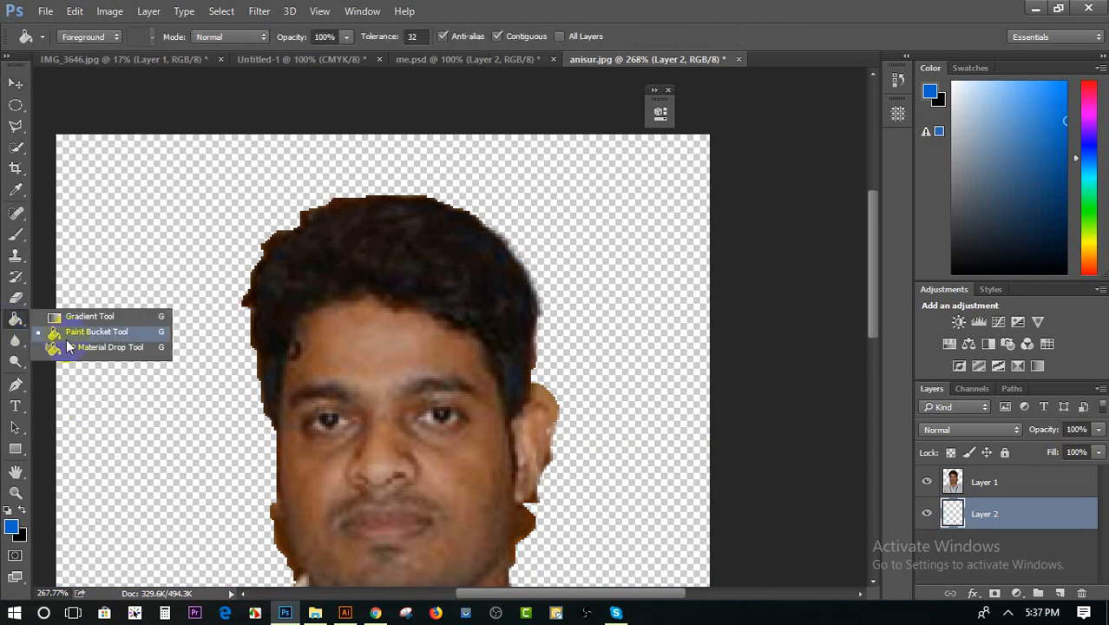
pyautogui.click(71, 332)
pyautogui.click(142, 273)
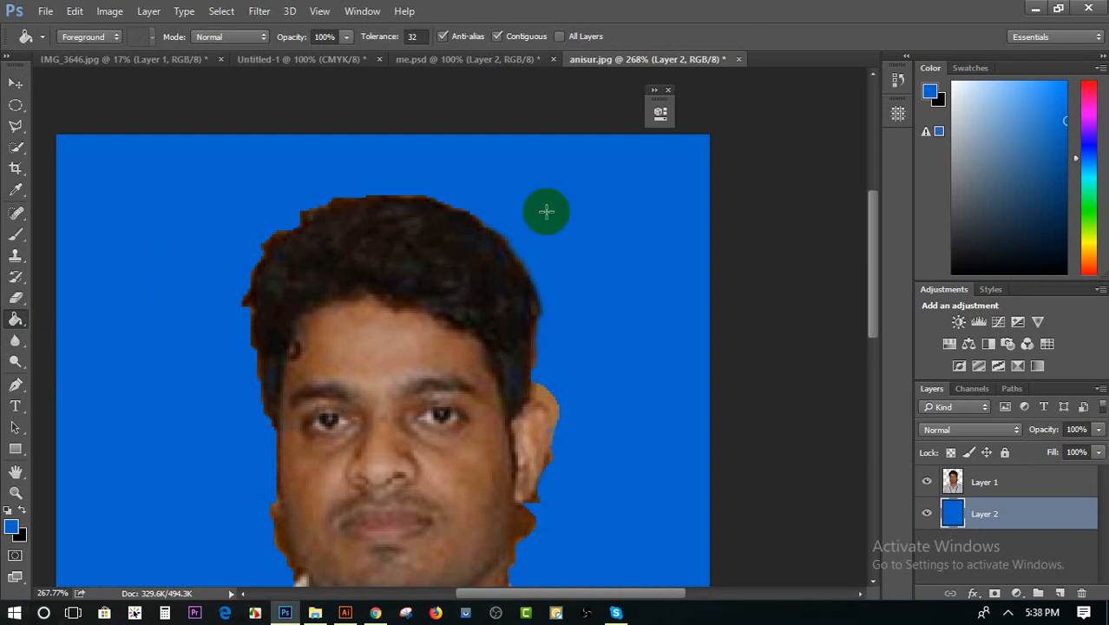
# Bring the man's portrait with the brown wall from me.psd into anisur.jpg using the Move tool
pyautogui.click(14, 85)
pyautogui.scroll(-2, 631, 337)
pyautogui.scroll(-4, 631, 337)
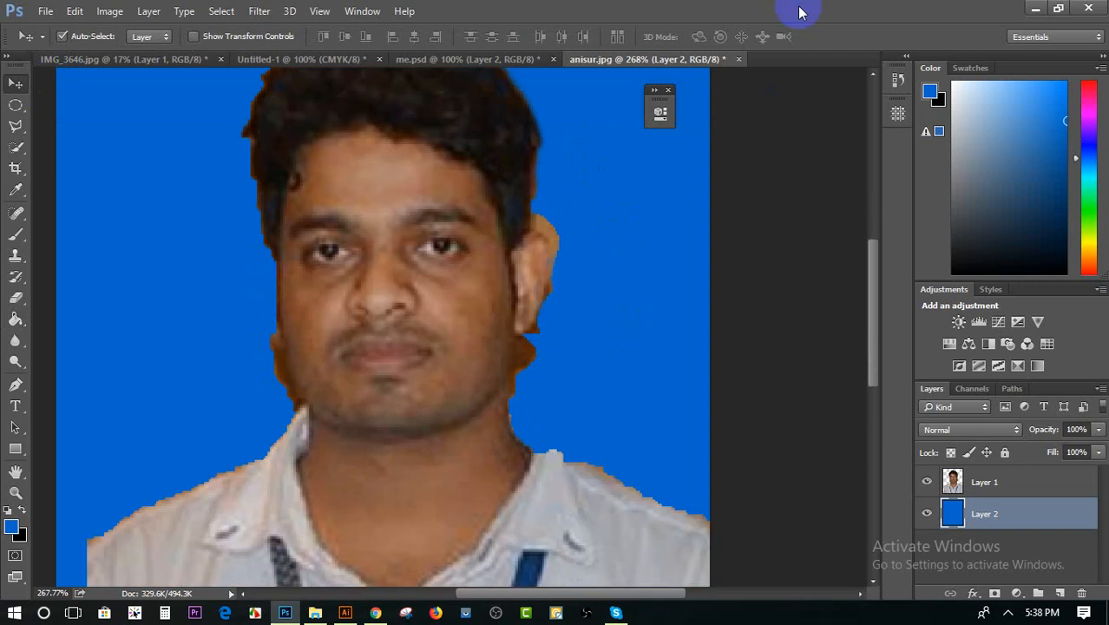
pyautogui.click(738, 59)
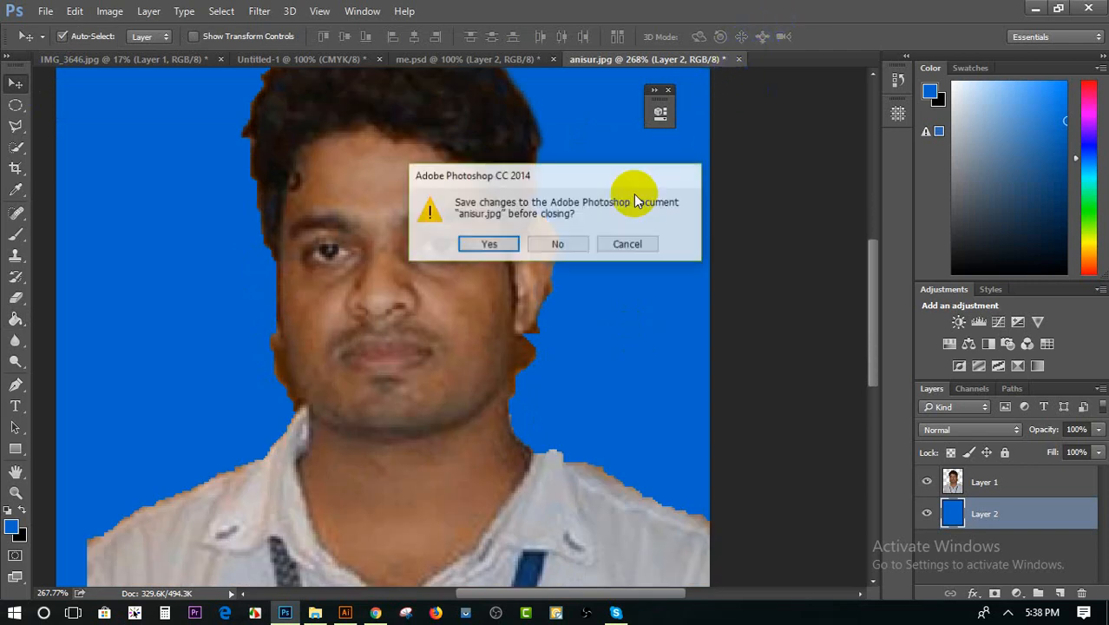
pyautogui.click(629, 244)
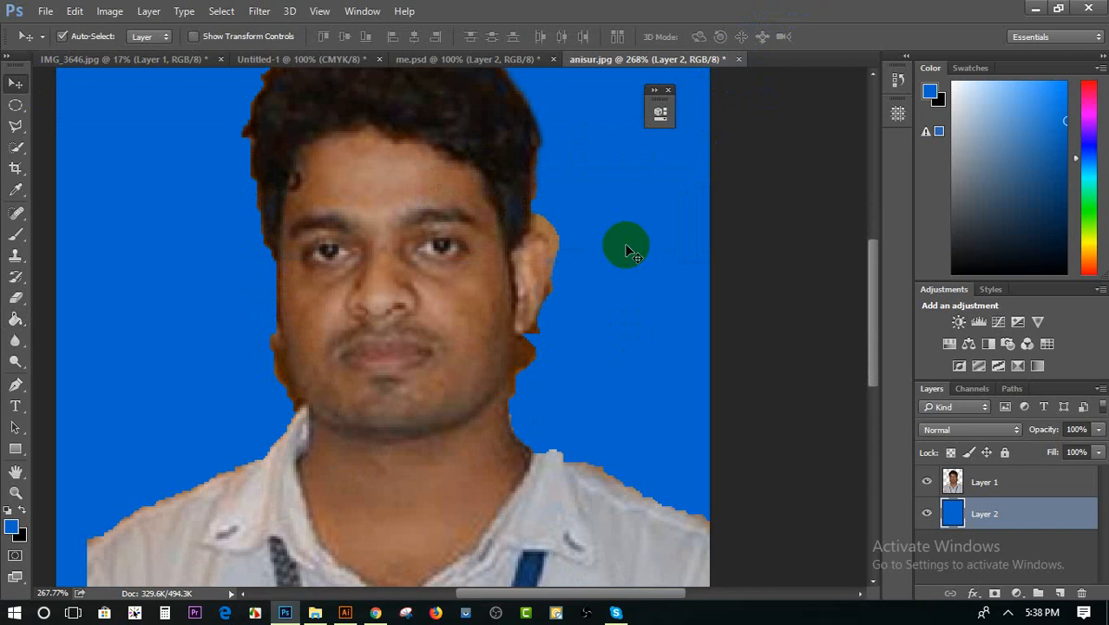
pyautogui.click(433, 60)
pyautogui.moveTo(401, 264); pyautogui.dragTo(271, 366)
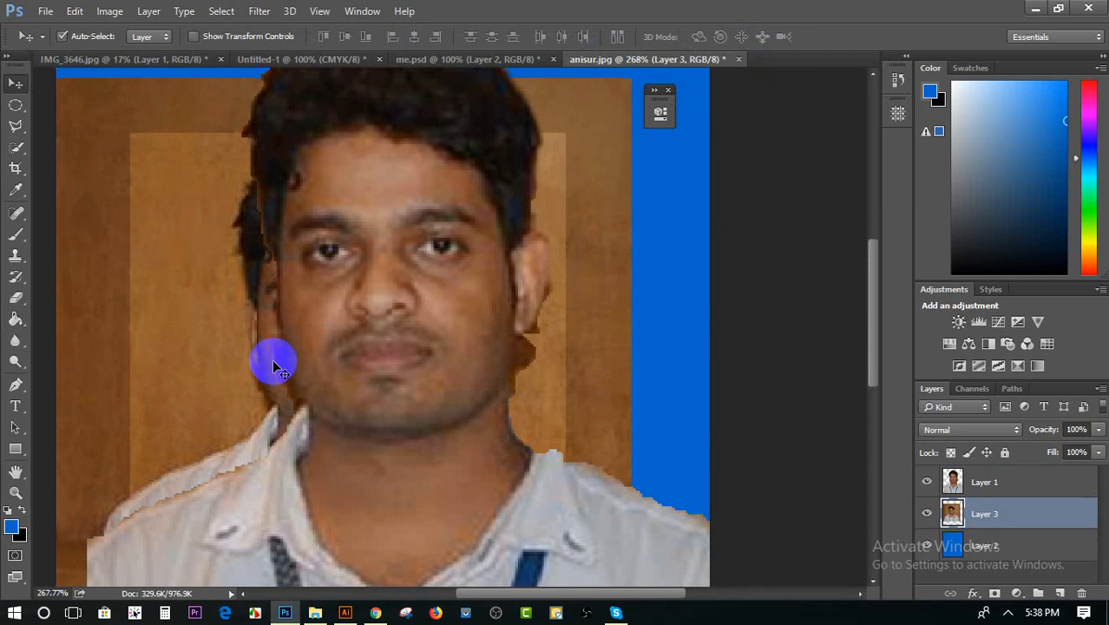
# Stack the brown-wall portrait on Layer 3 above Layer 1 and position it over the enlarged cutout near the canvas center
pyautogui.moveTo(160, 286); pyautogui.dragTo(124, 369)
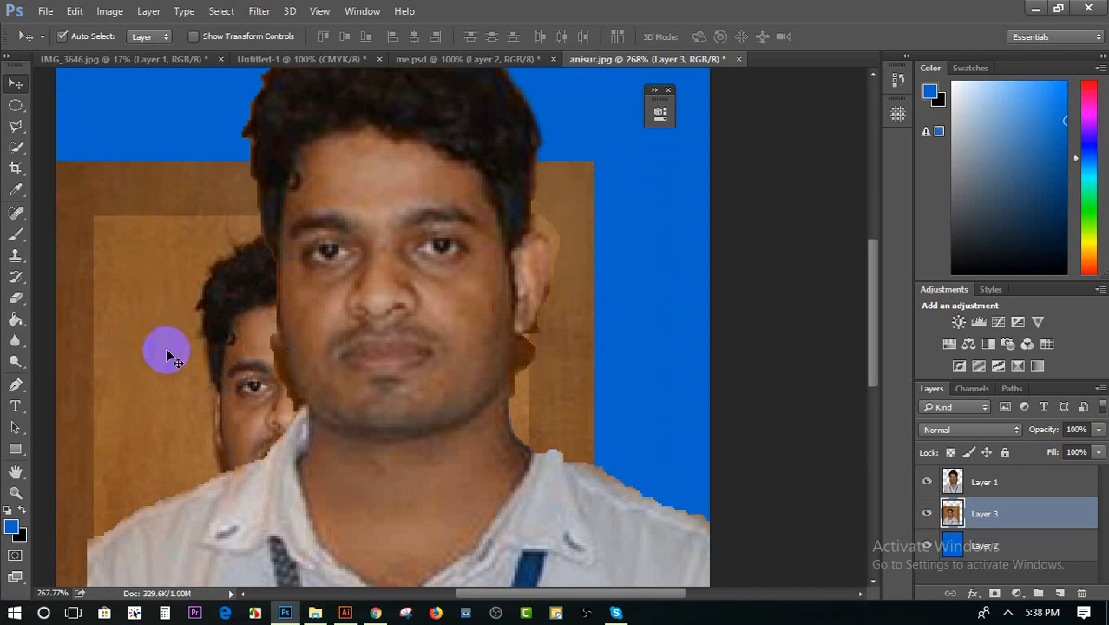
pyautogui.moveTo(963, 514); pyautogui.dragTo(989, 481)
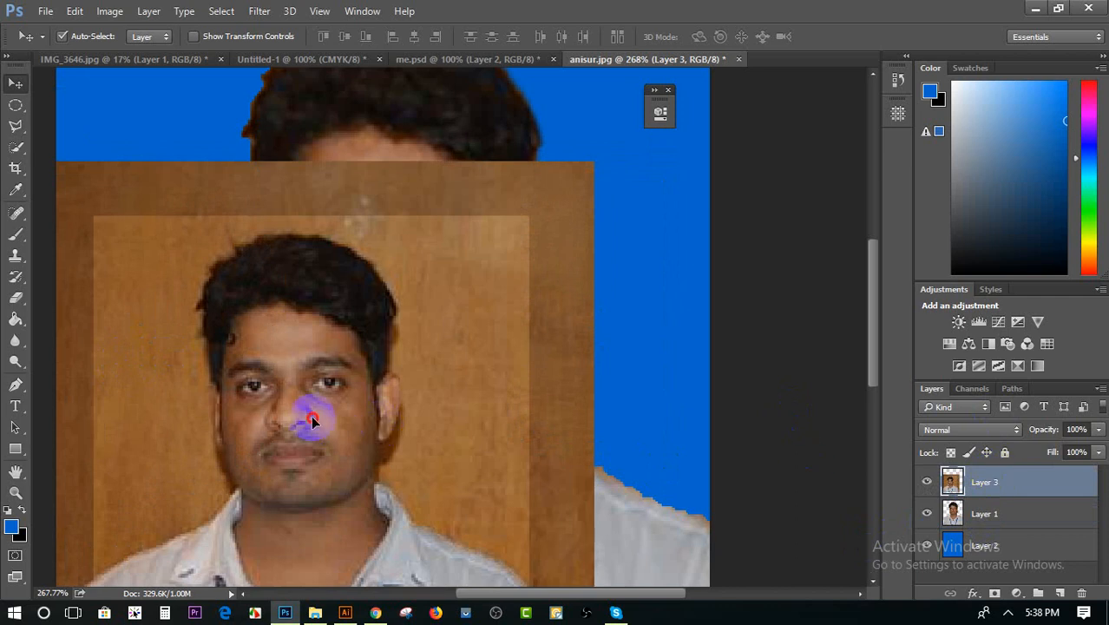
pyautogui.moveTo(302, 421); pyautogui.dragTo(488, 408)
pyautogui.scroll(-2, 487, 404)
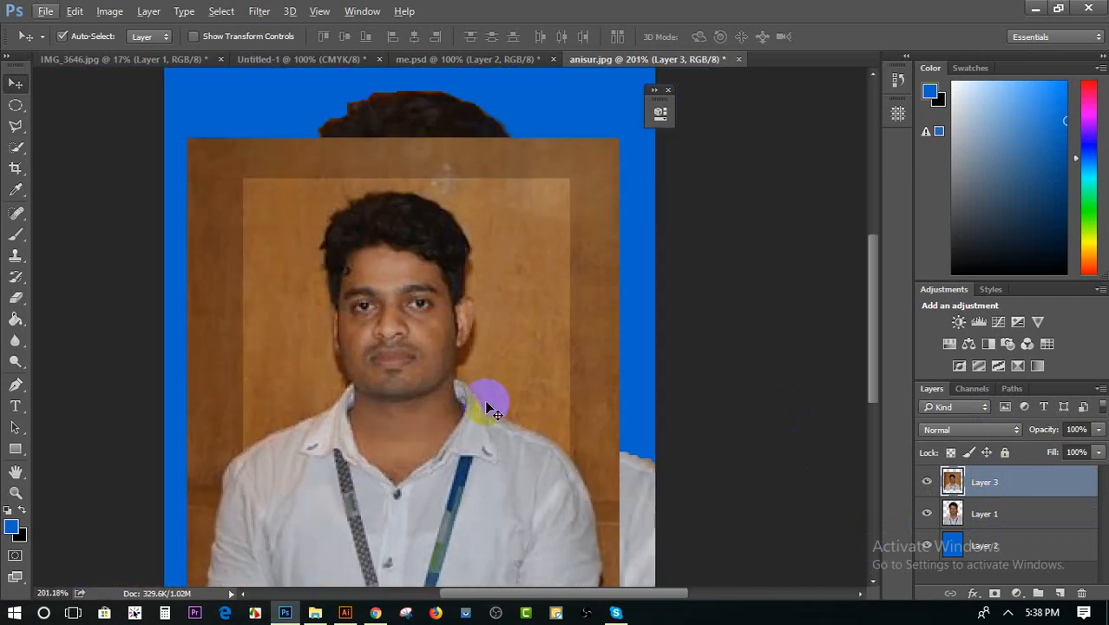
pyautogui.scroll(-1, 489, 407)
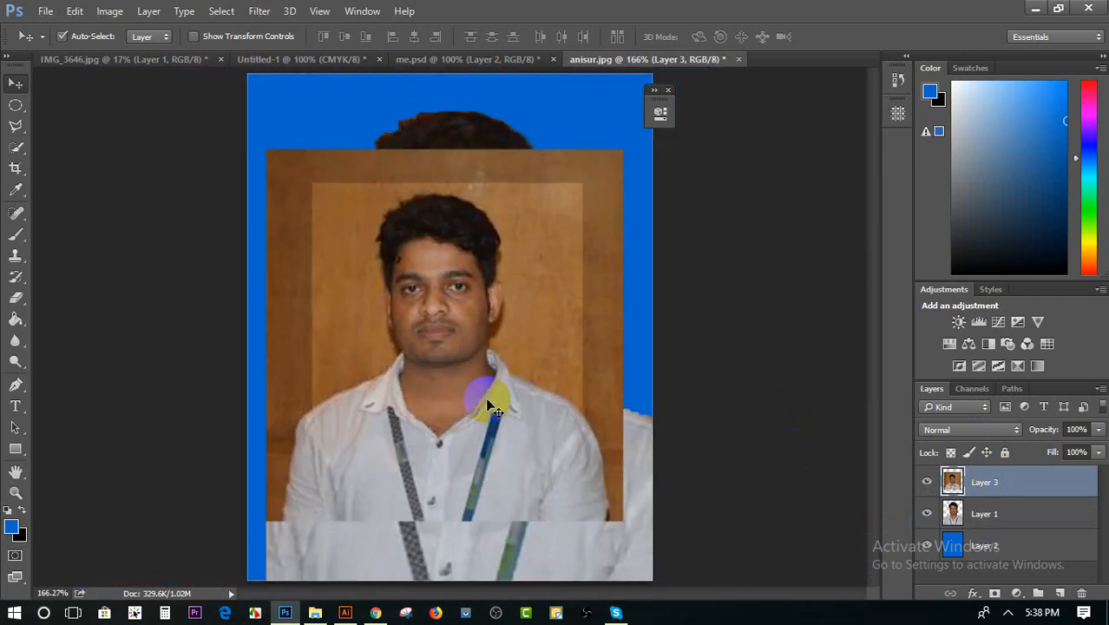
pyautogui.moveTo(486, 365)
pyautogui.mouseDown()
pyautogui.moveTo(493, 311)
pyautogui.moveTo(489, 356)
pyautogui.mouseUp()
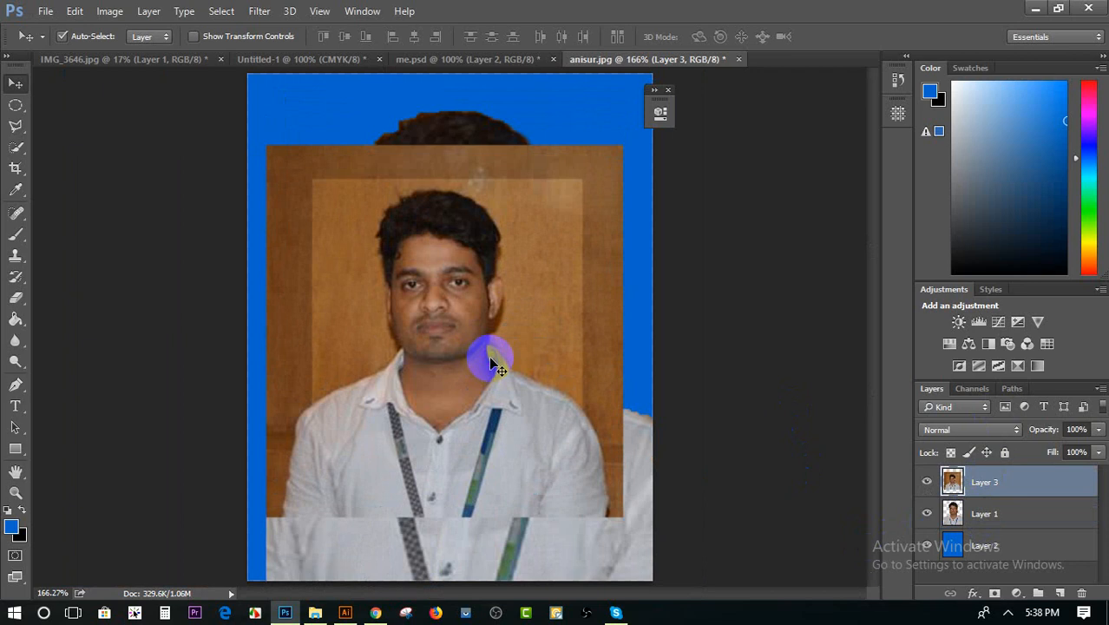
pyautogui.moveTo(510, 297)
pyautogui.mouseDown()
pyautogui.moveTo(515, 277)
pyautogui.moveTo(519, 287)
pyautogui.mouseUp()
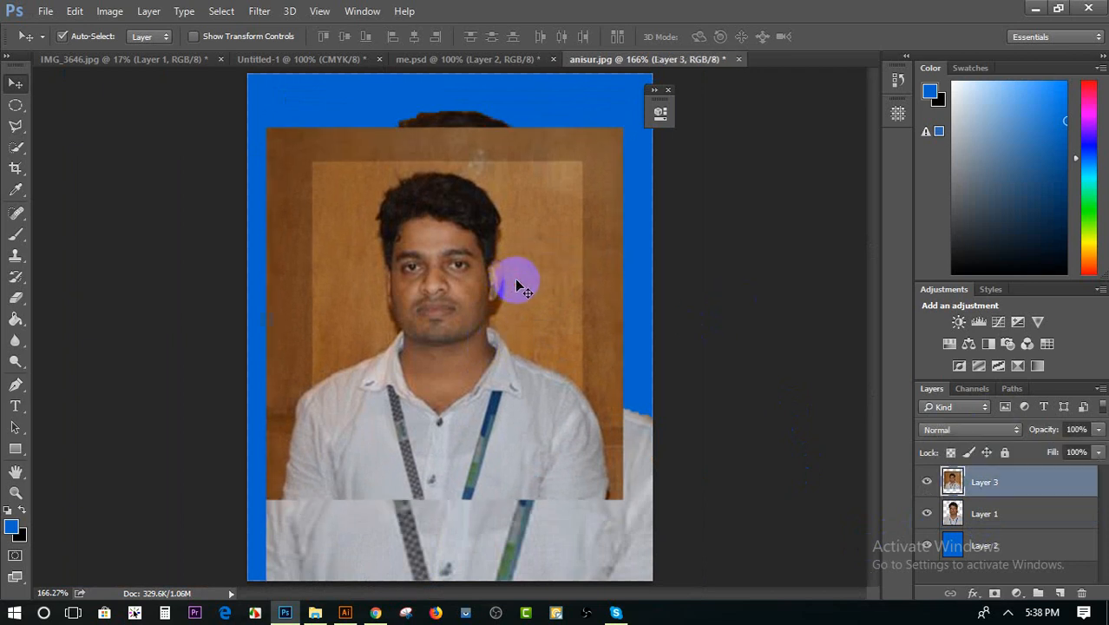